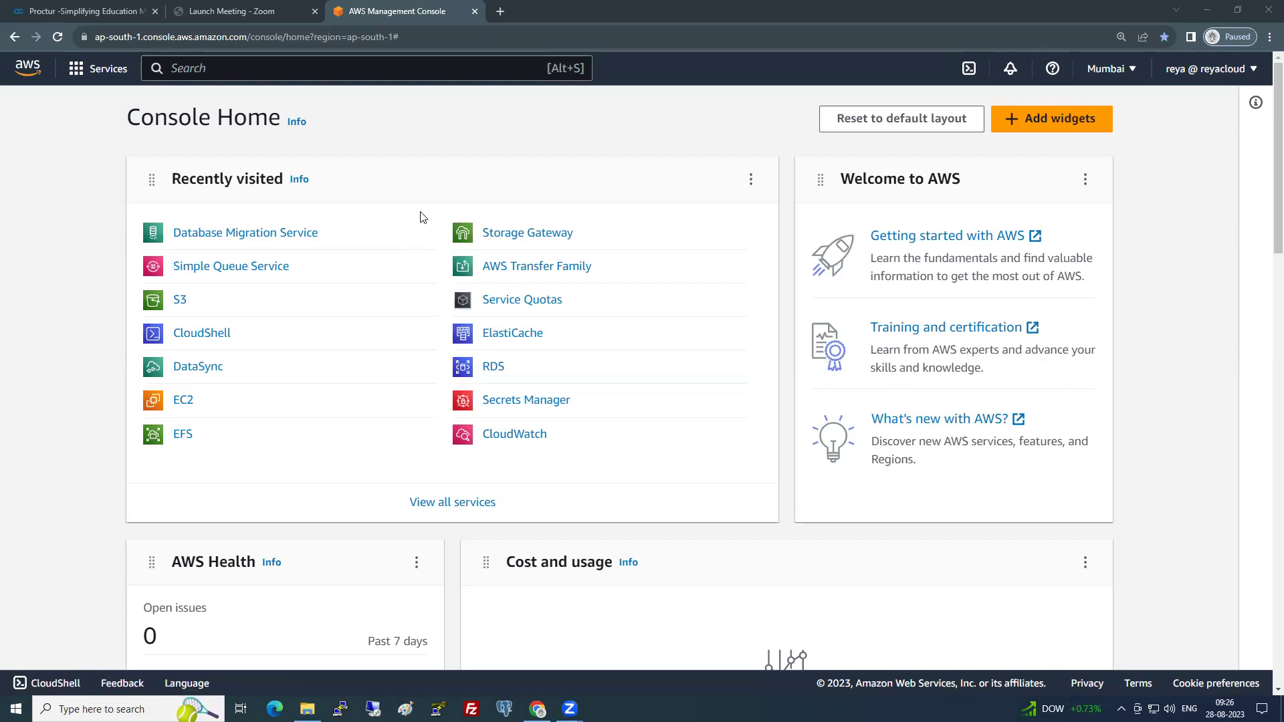
- Search the console for 'dyna' and open the DynamoDB service
left_click(272, 62)
type("dyna")
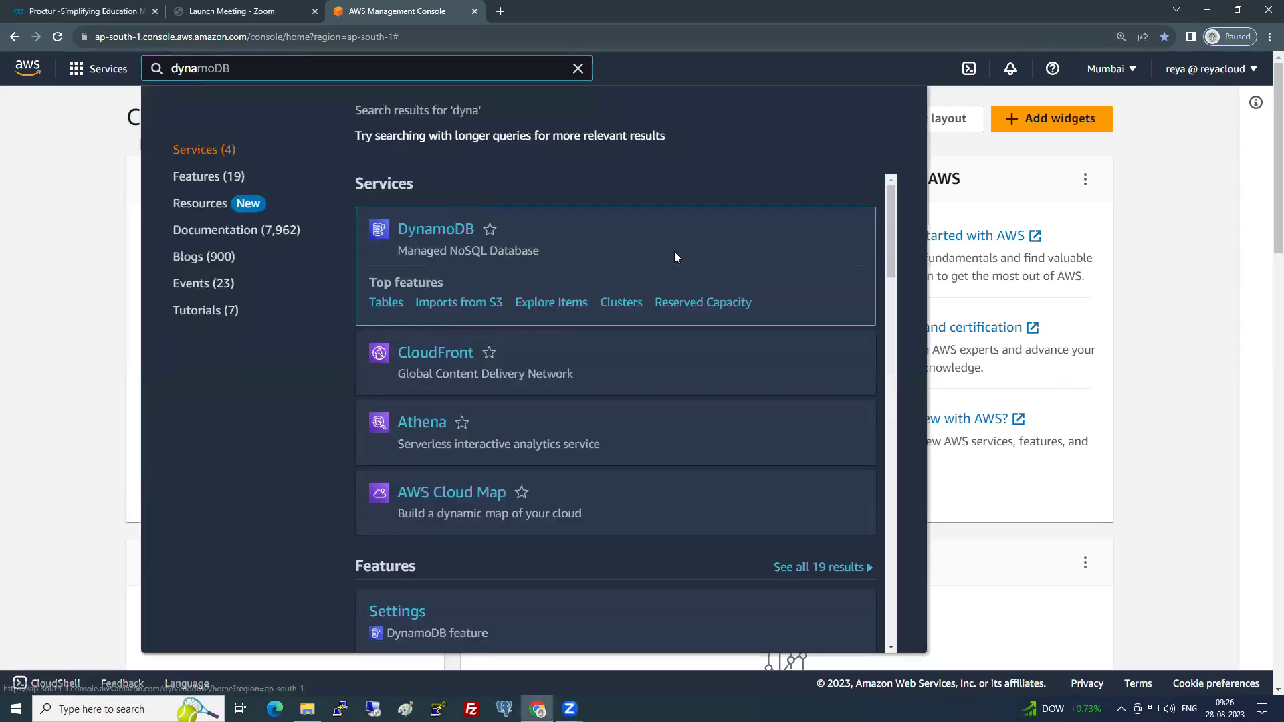
left_click(673, 253)
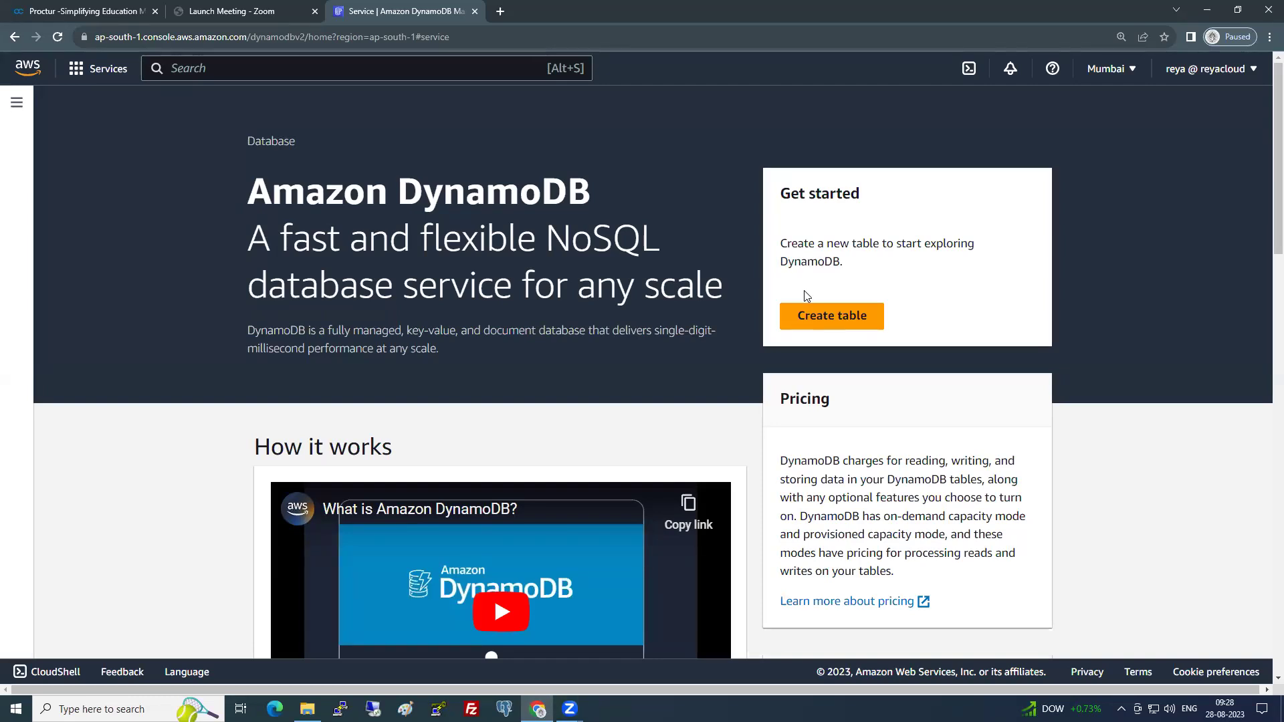
left_click_drag(854, 461, 981, 476)
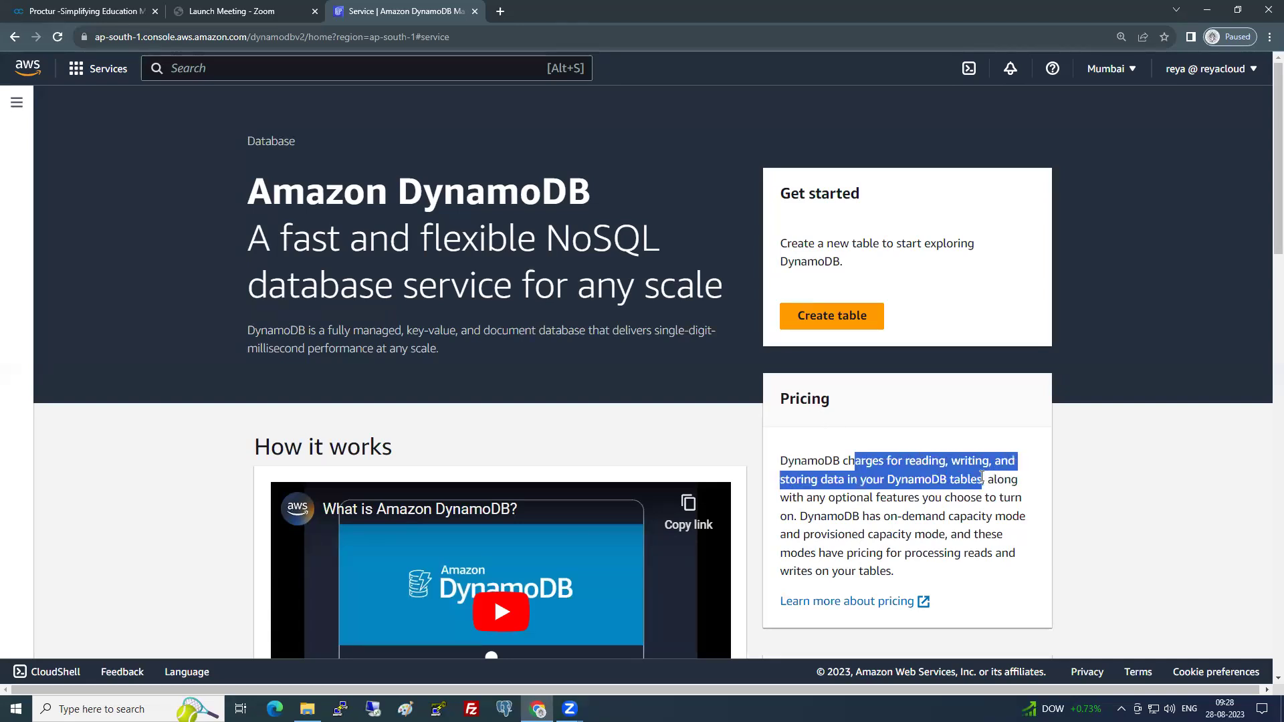
left_click(969, 476)
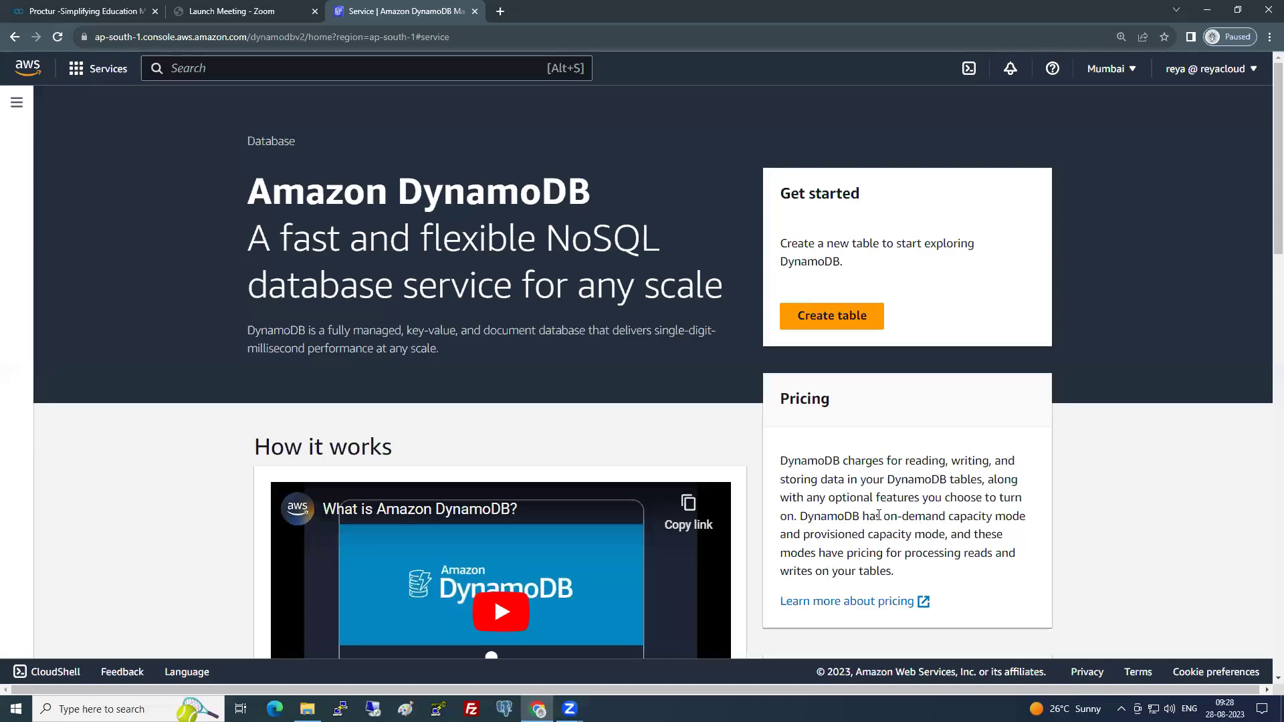
left_click_drag(881, 516, 945, 516)
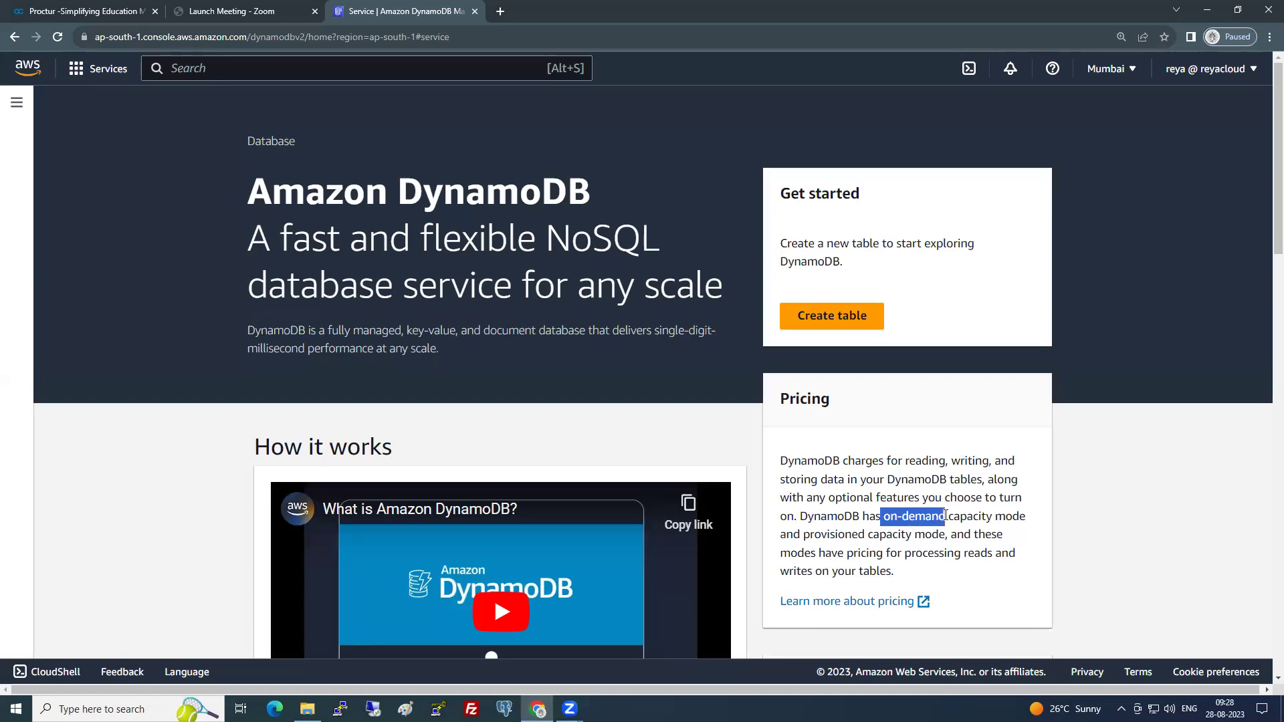
left_click(897, 537)
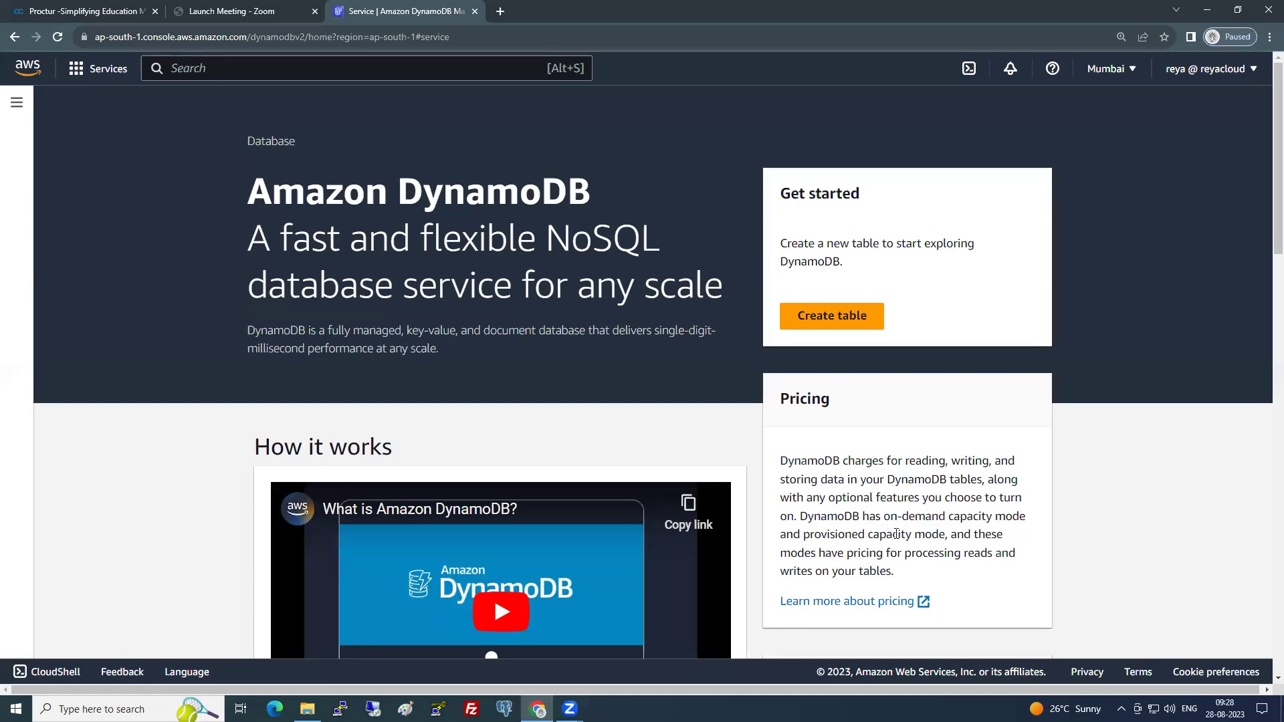
left_click_drag(873, 535, 934, 529)
left_click(908, 529)
- Start creating a new table and name it EmpTable
left_click(833, 328)
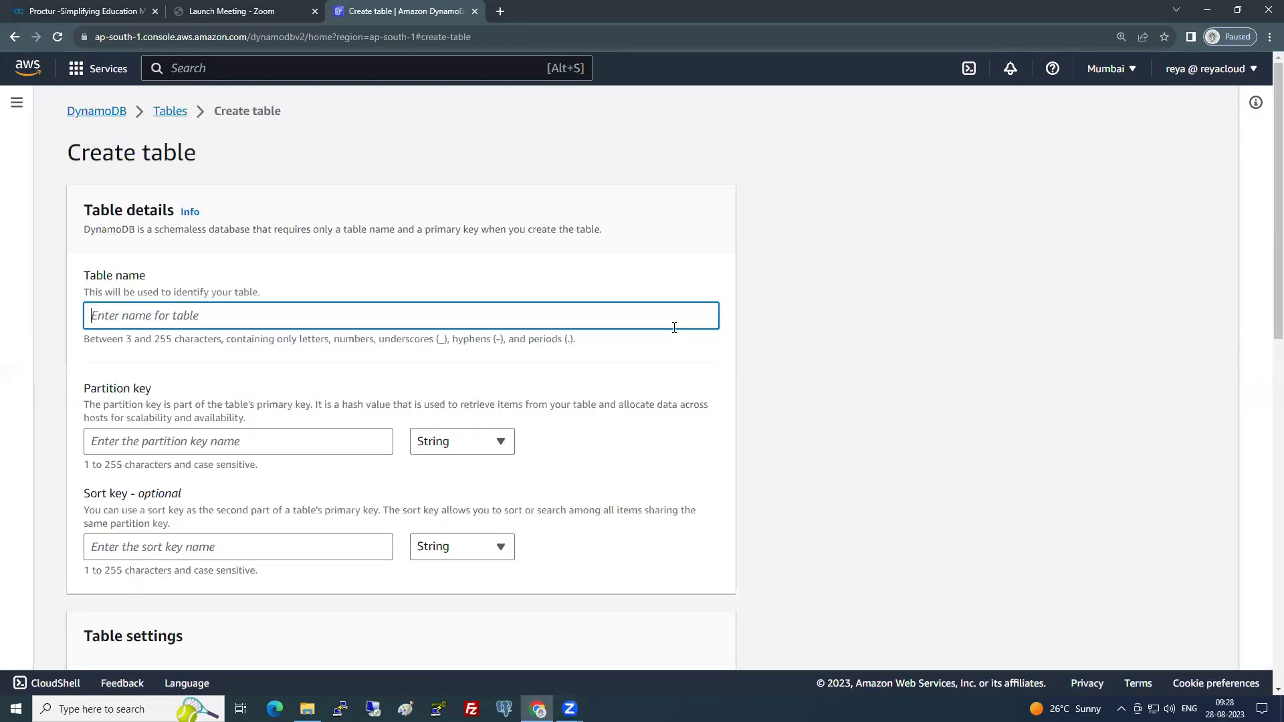
scroll(174, 254, "down", 1)
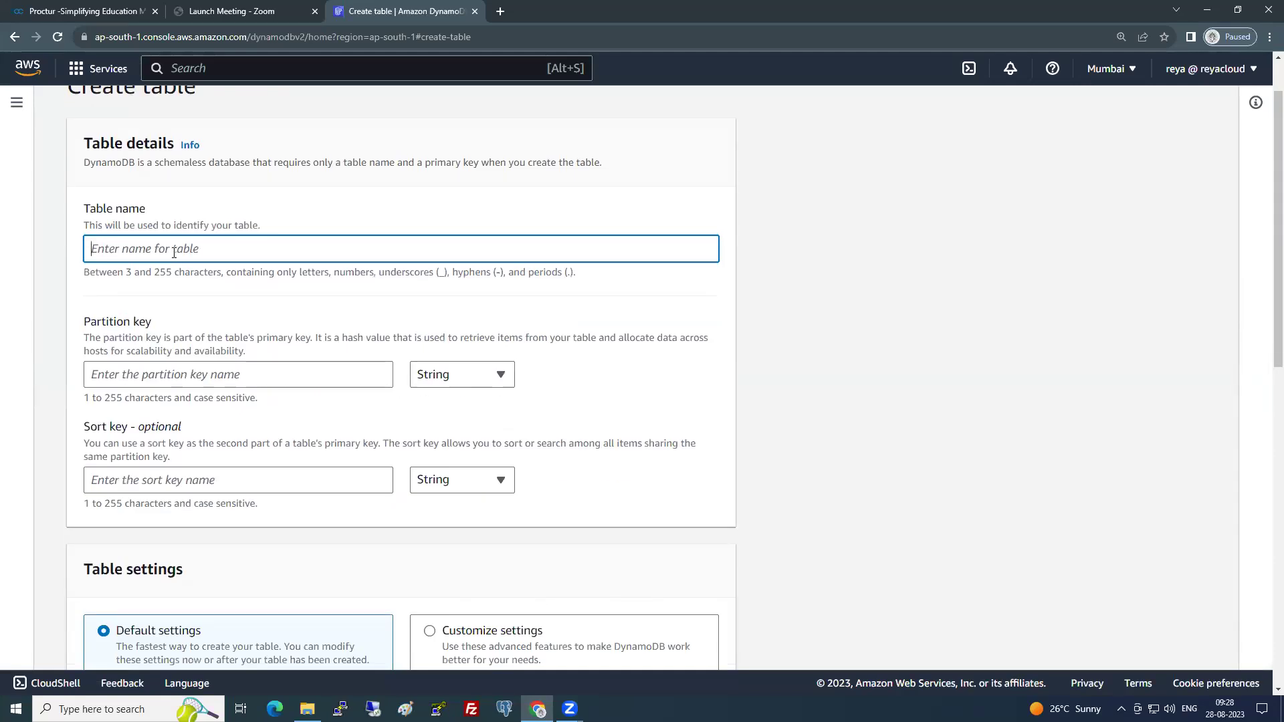
type("EmpTable")
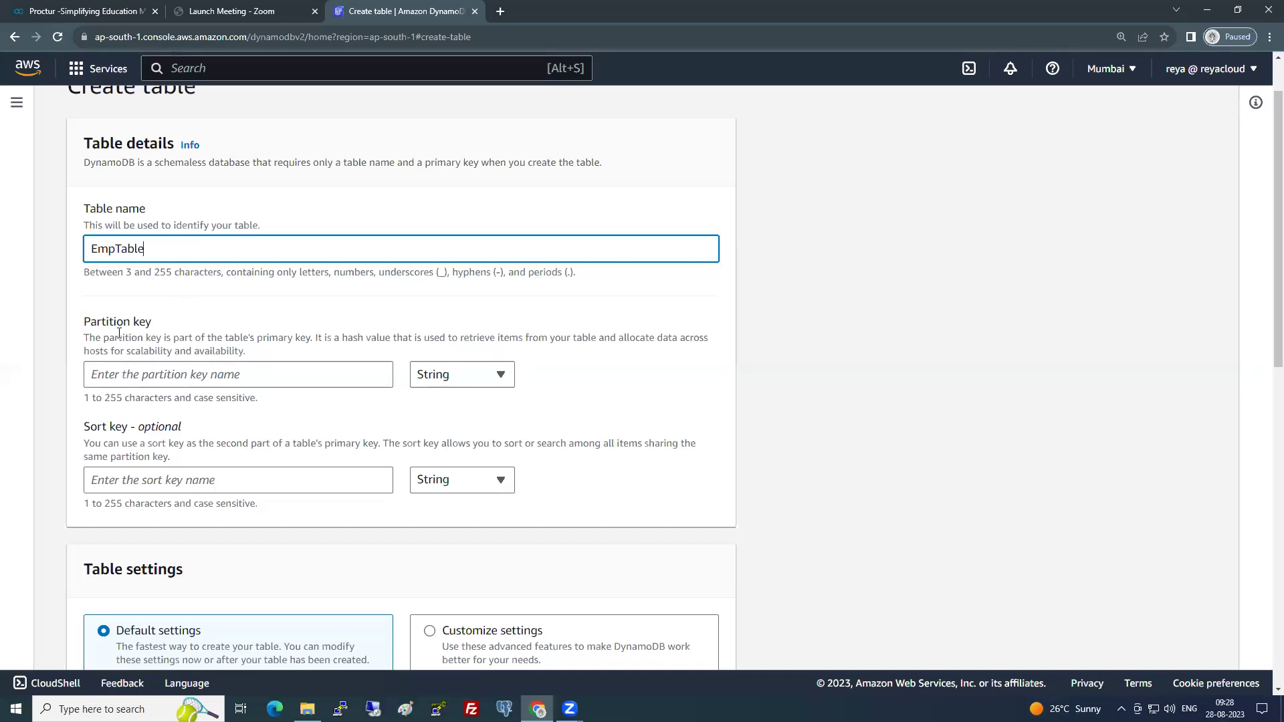
- Set the partition key to EmpNo with type Number, leaving the sort key empty
left_click_drag(151, 323, 85, 327)
left_click(172, 372)
left_click(182, 408)
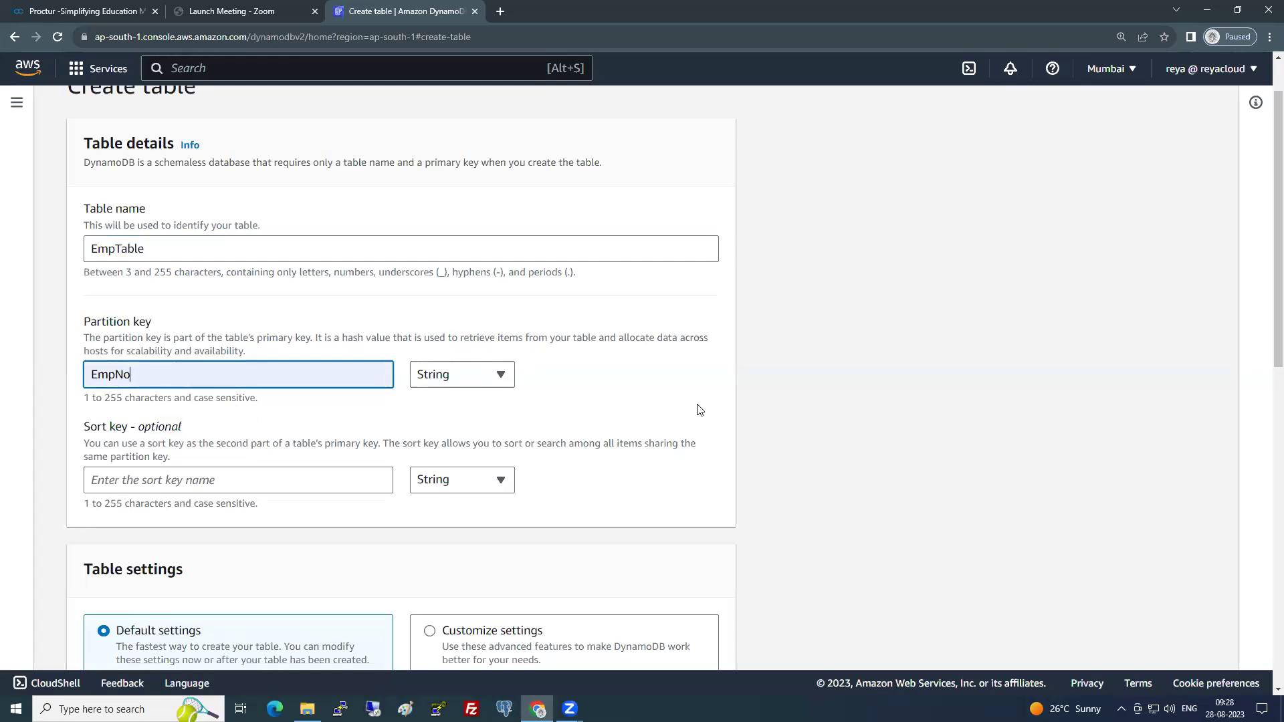
left_click(493, 374)
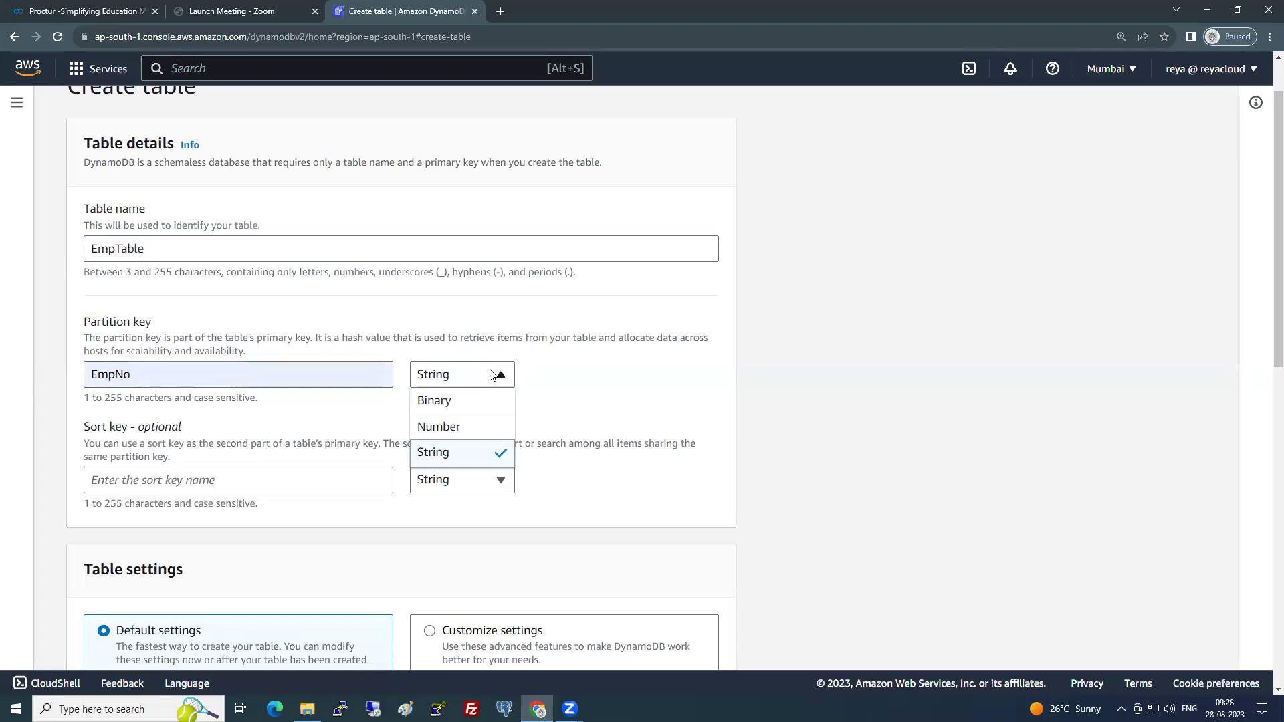
left_click(476, 427)
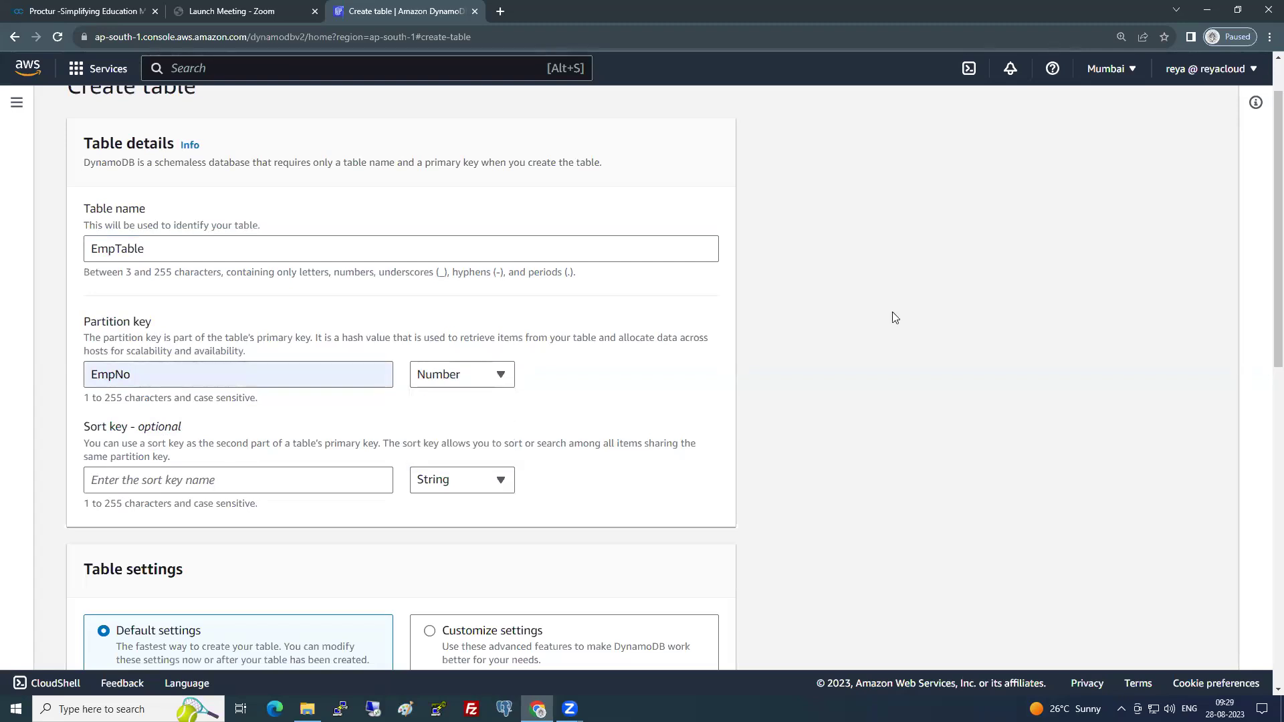
left_click_drag(86, 428, 189, 428)
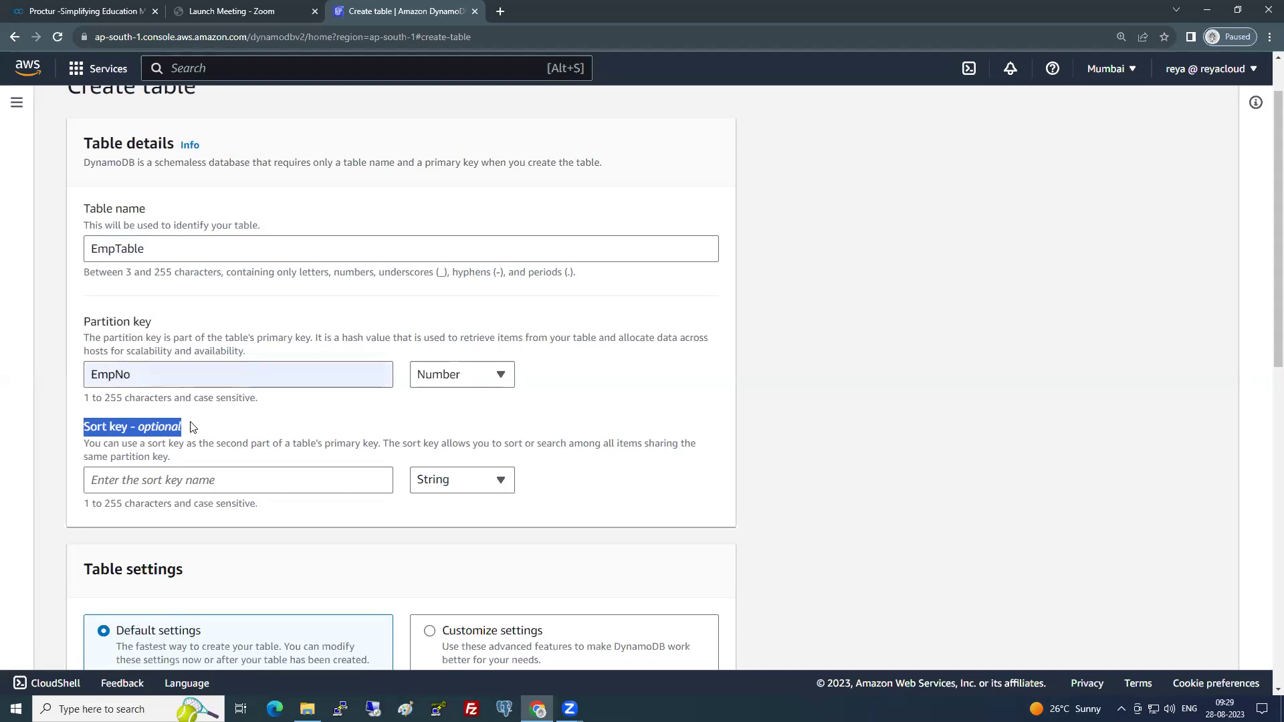
left_click(192, 428)
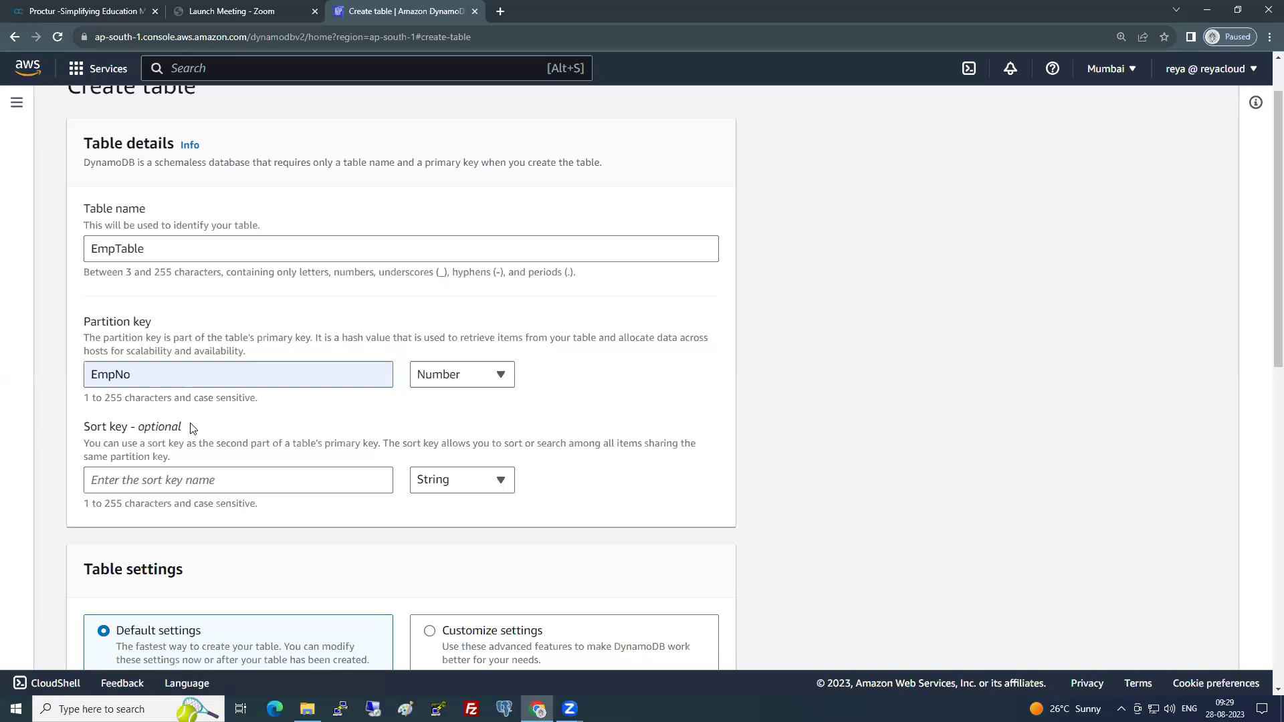
scroll(194, 428, "down", 3)
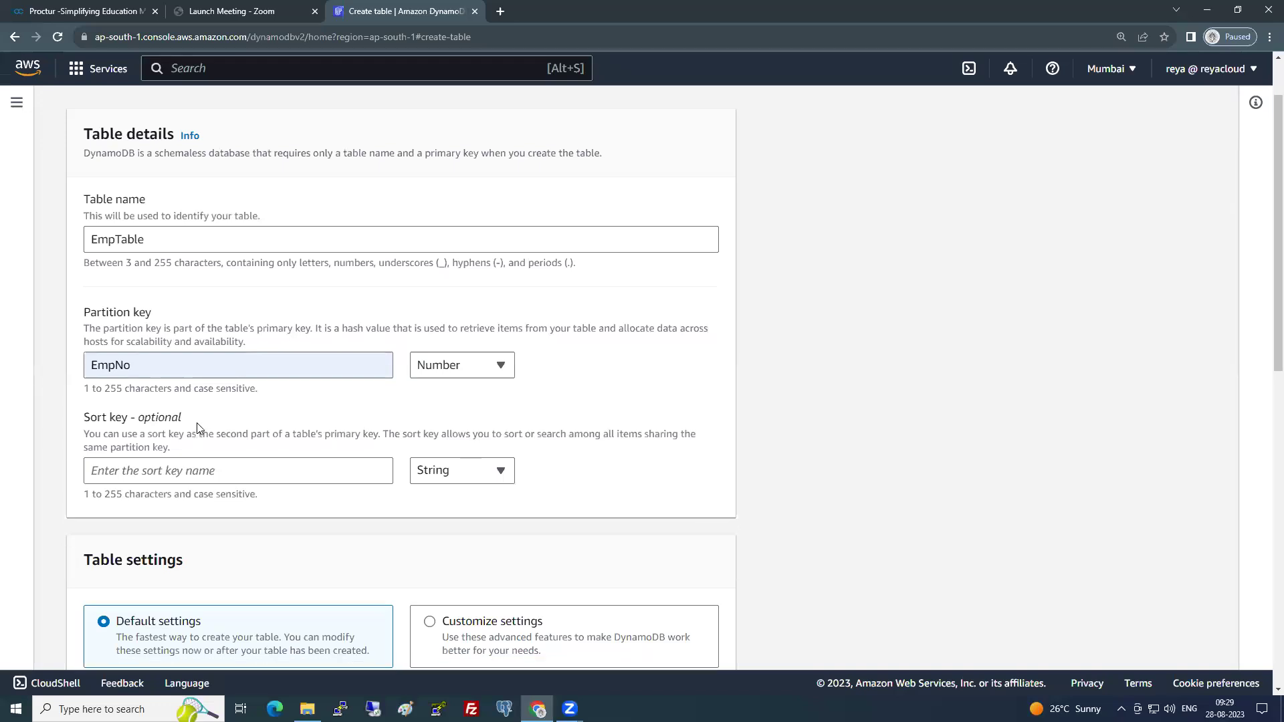
scroll(197, 428, "down", 4)
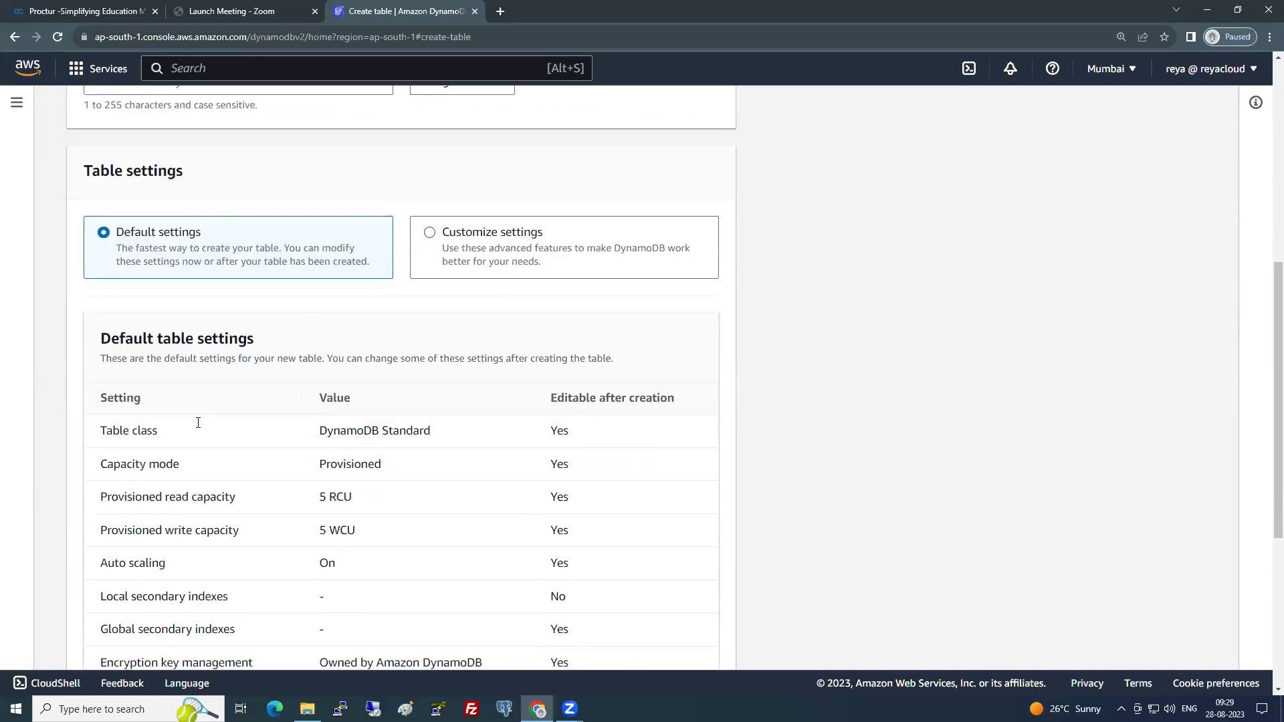
left_click_drag(141, 164, 208, 162)
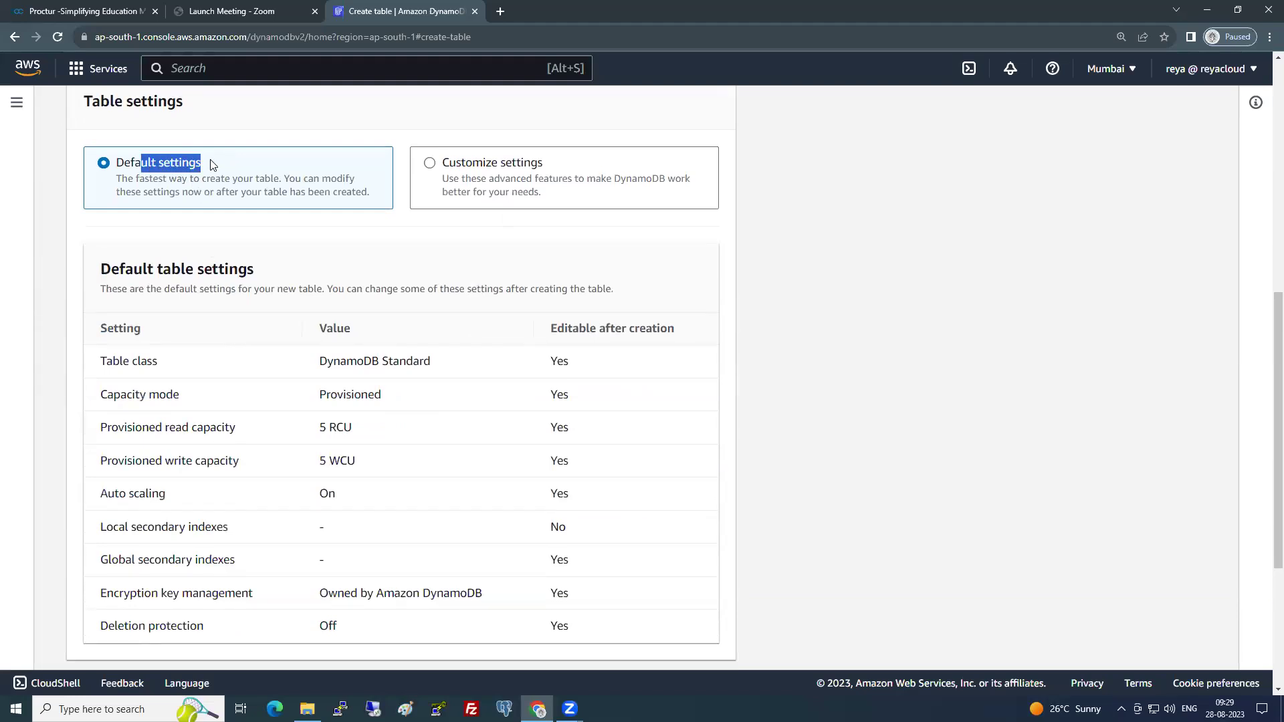
left_click(867, 231)
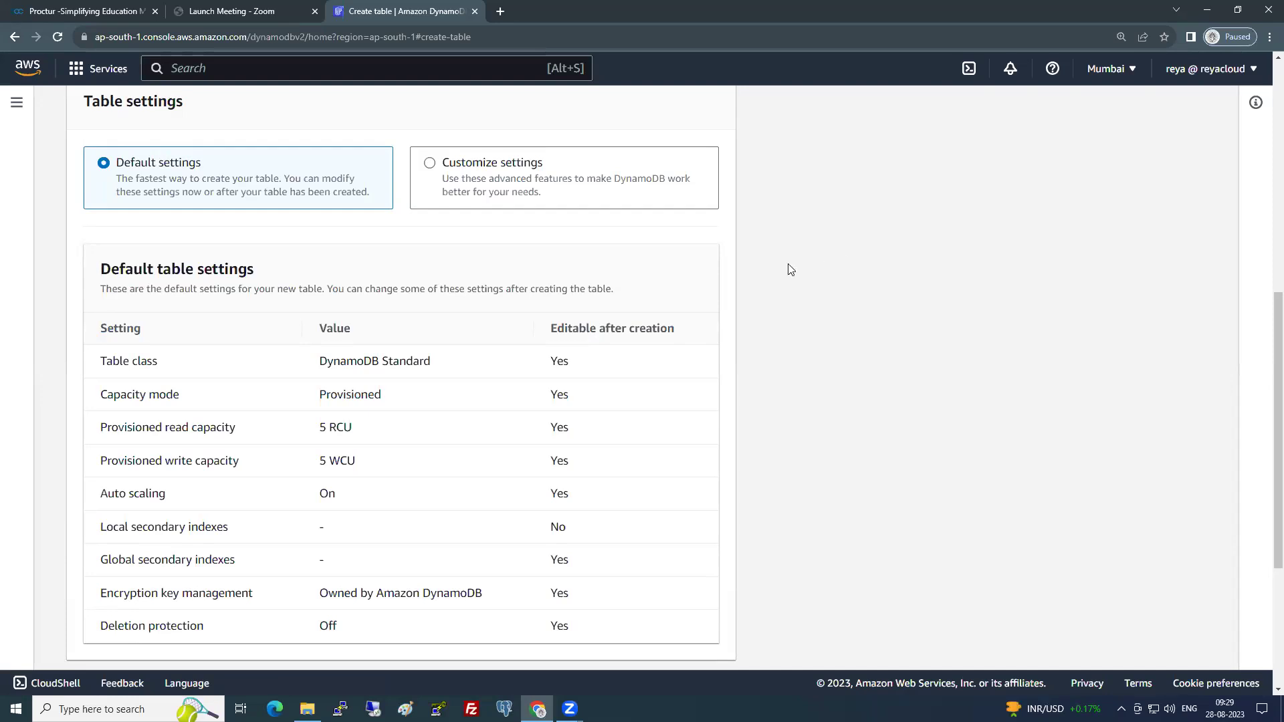
scroll(769, 282, "down", 1)
left_click_drag(102, 294, 445, 560)
left_click(879, 343)
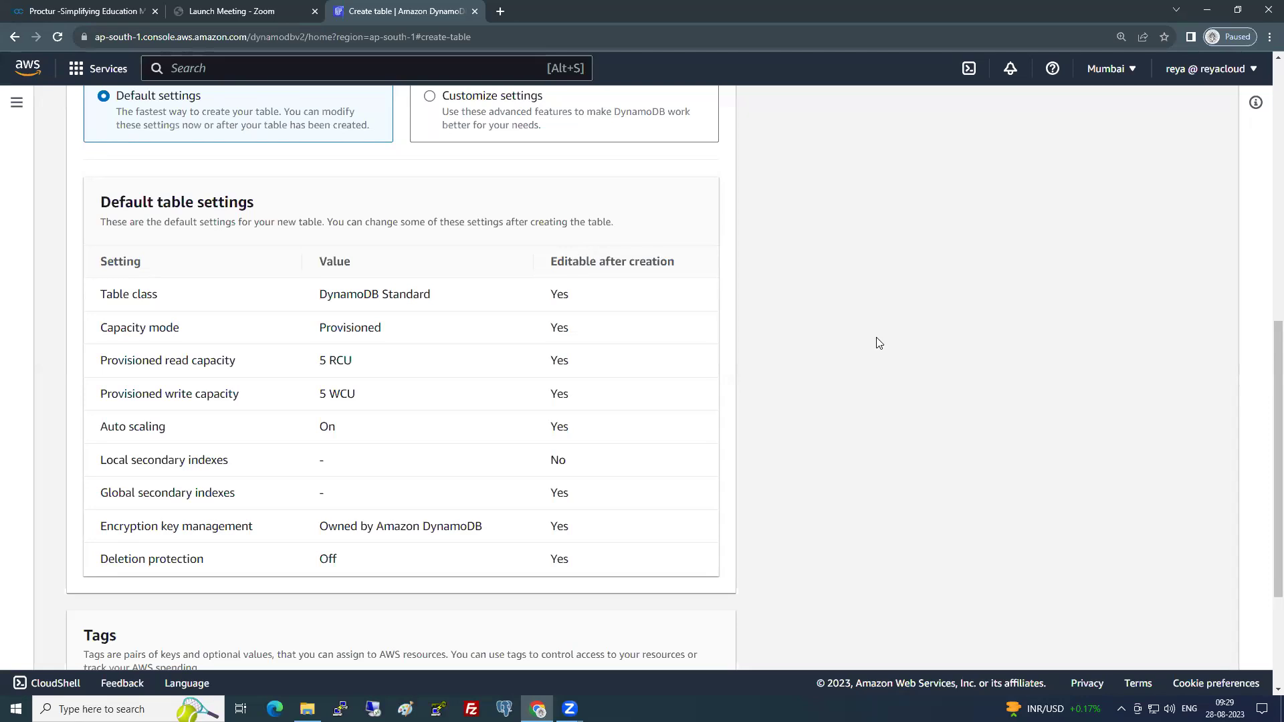
left_click_drag(101, 204, 248, 205)
left_click(388, 305)
left_click_drag(115, 298, 463, 295)
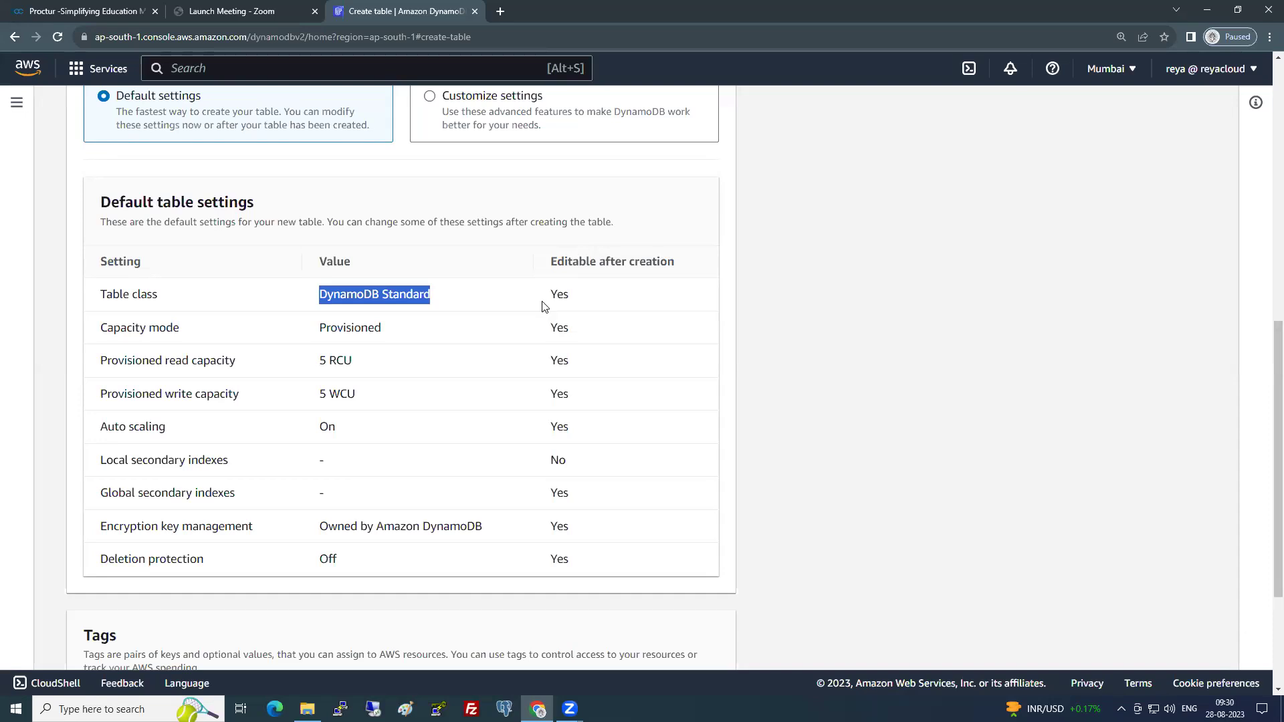
double_click(590, 305)
left_click(281, 332)
double_click(348, 329)
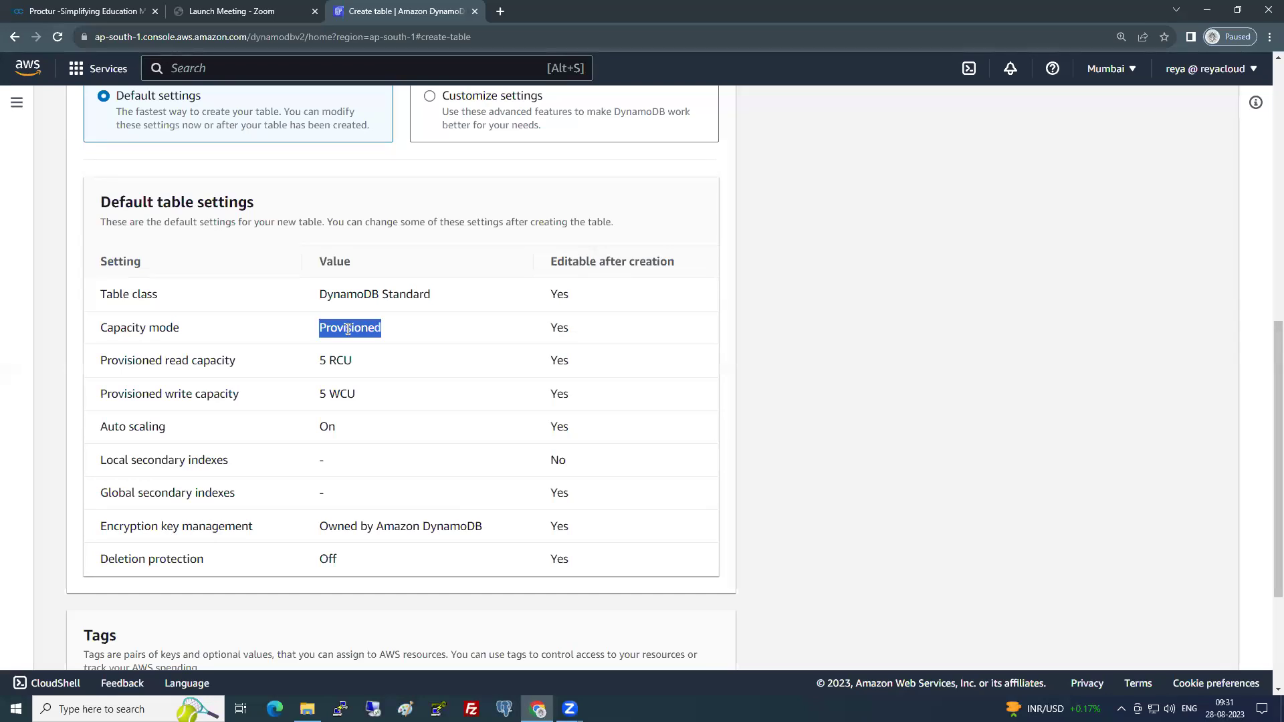
left_click(365, 339)
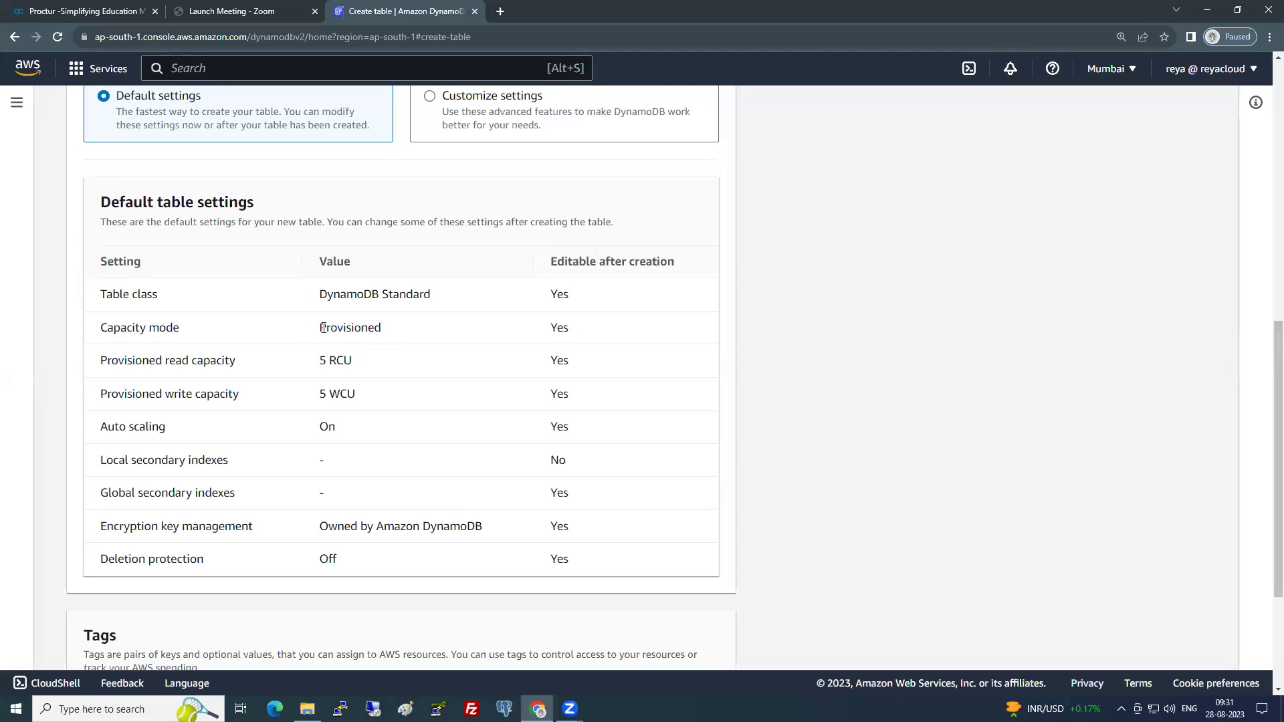
left_click_drag(323, 328, 384, 331)
left_click(395, 333)
left_click_drag(319, 361, 384, 400)
left_click_drag(319, 361, 374, 363)
left_click_drag(113, 461, 252, 501)
left_click(253, 502)
left_click_drag(322, 528, 491, 526)
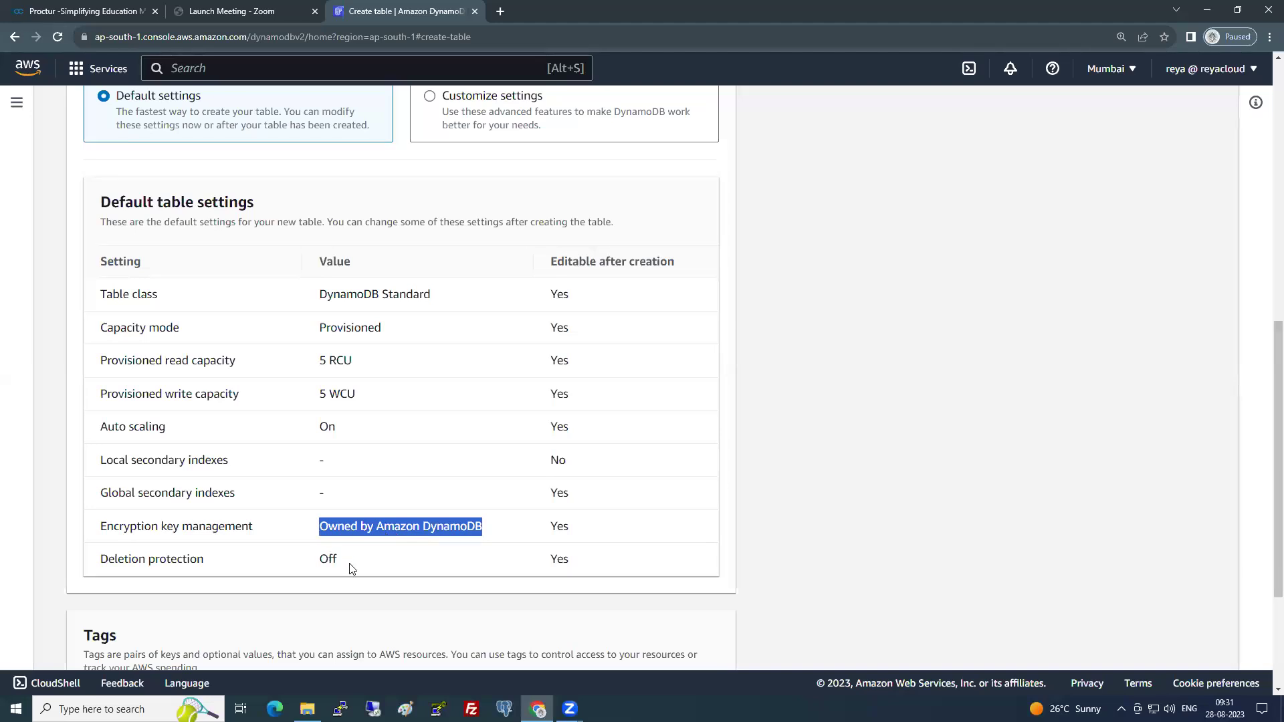
double_click(329, 560)
left_click(432, 486)
scroll(209, 285, "up", 2)
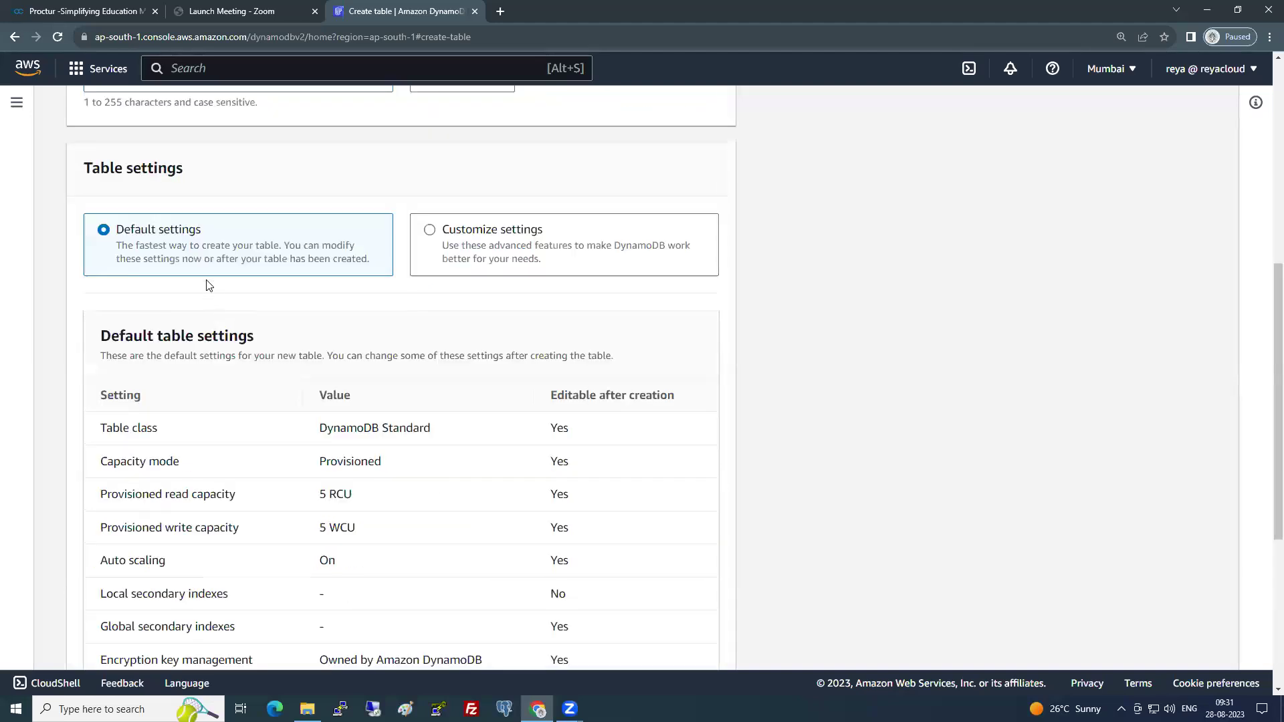
left_click_drag(363, 515, 324, 507)
- Switch to Customize settings and keep the DynamoDB Standard table class rather than Standard-IA
left_click(467, 238)
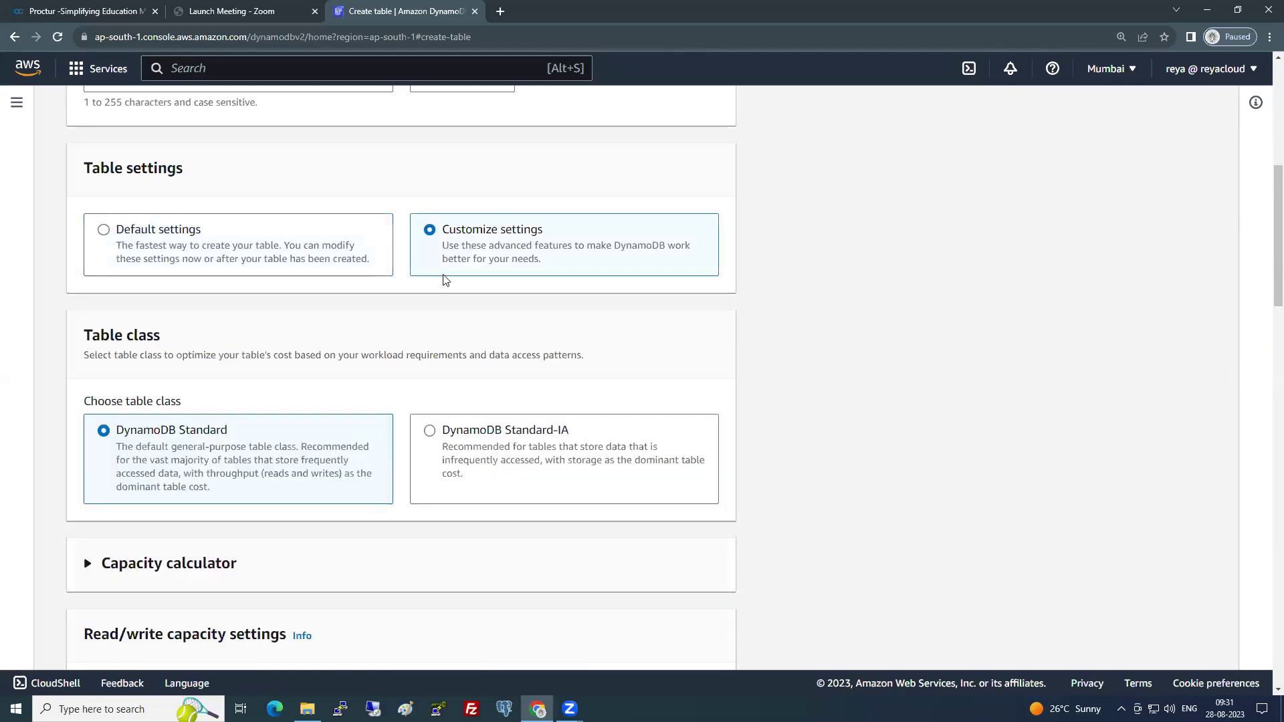
scroll(198, 276, "down", 2)
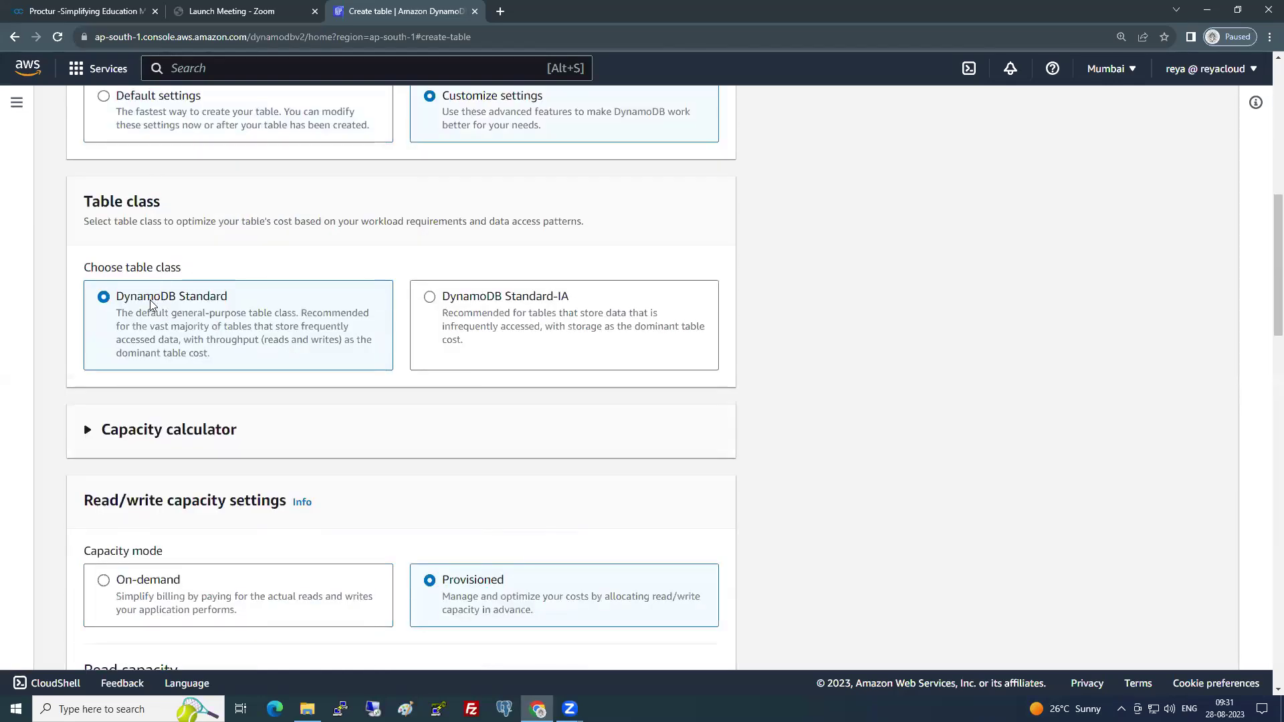
left_click_drag(177, 295, 244, 296)
left_click_drag(552, 296, 586, 301)
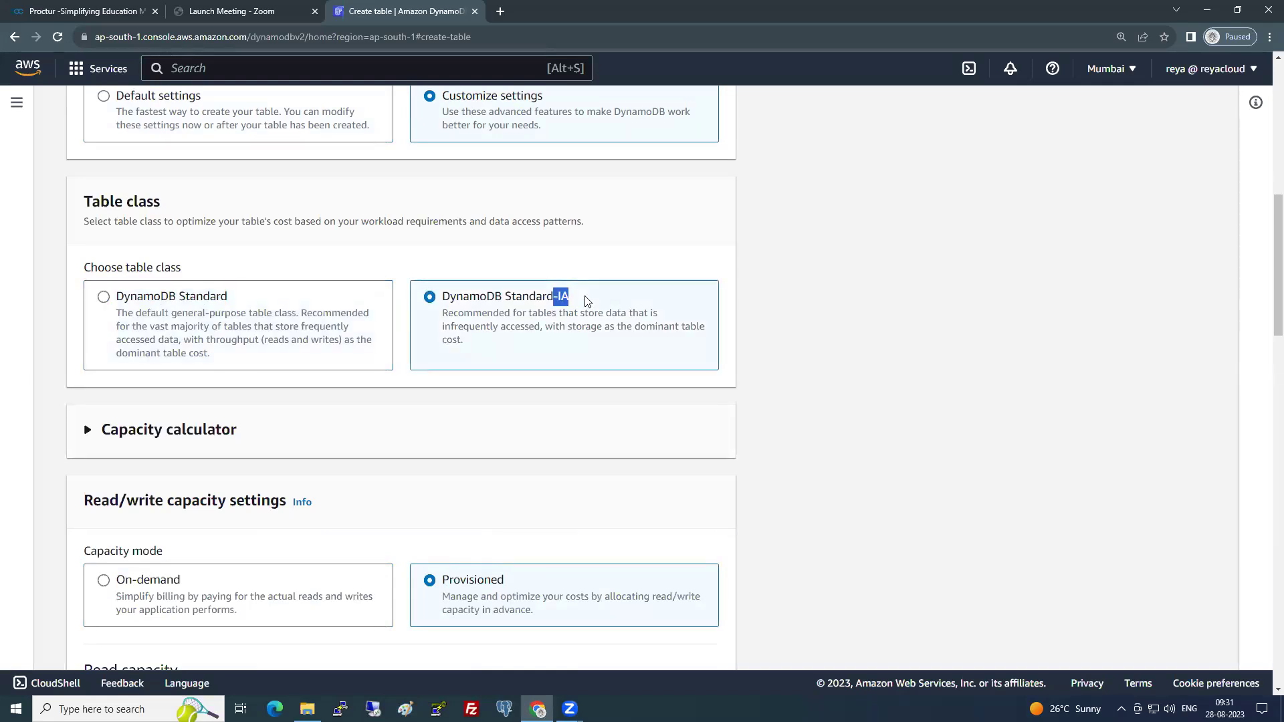
left_click(262, 325)
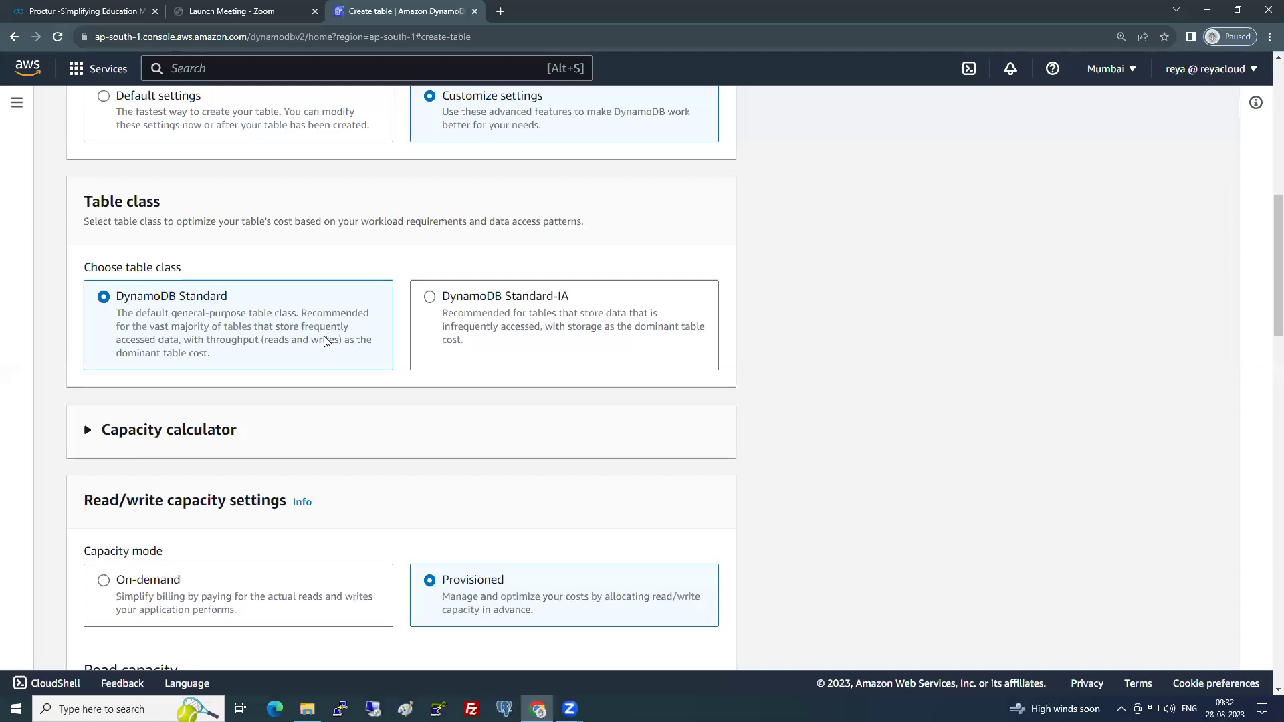
scroll(288, 389, "down", 2)
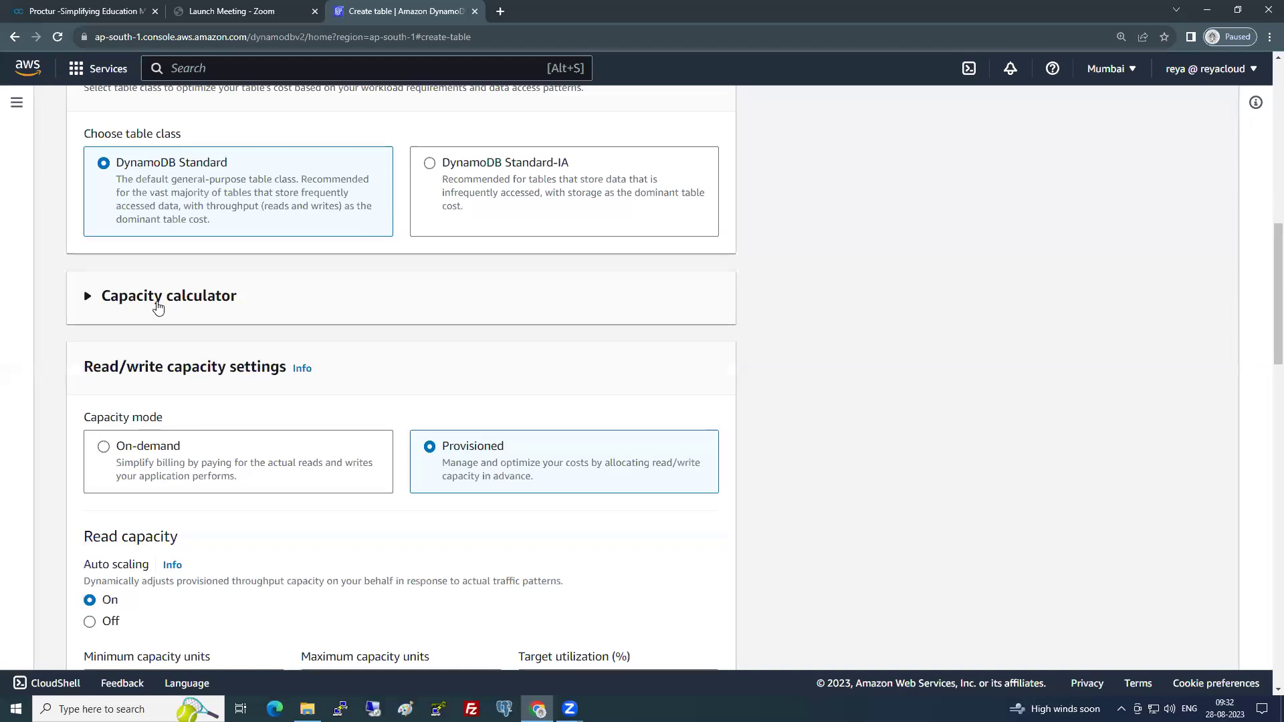
- In the capacity calculator, enter 8 KB average item size and 100 item reads per second
left_click(158, 308)
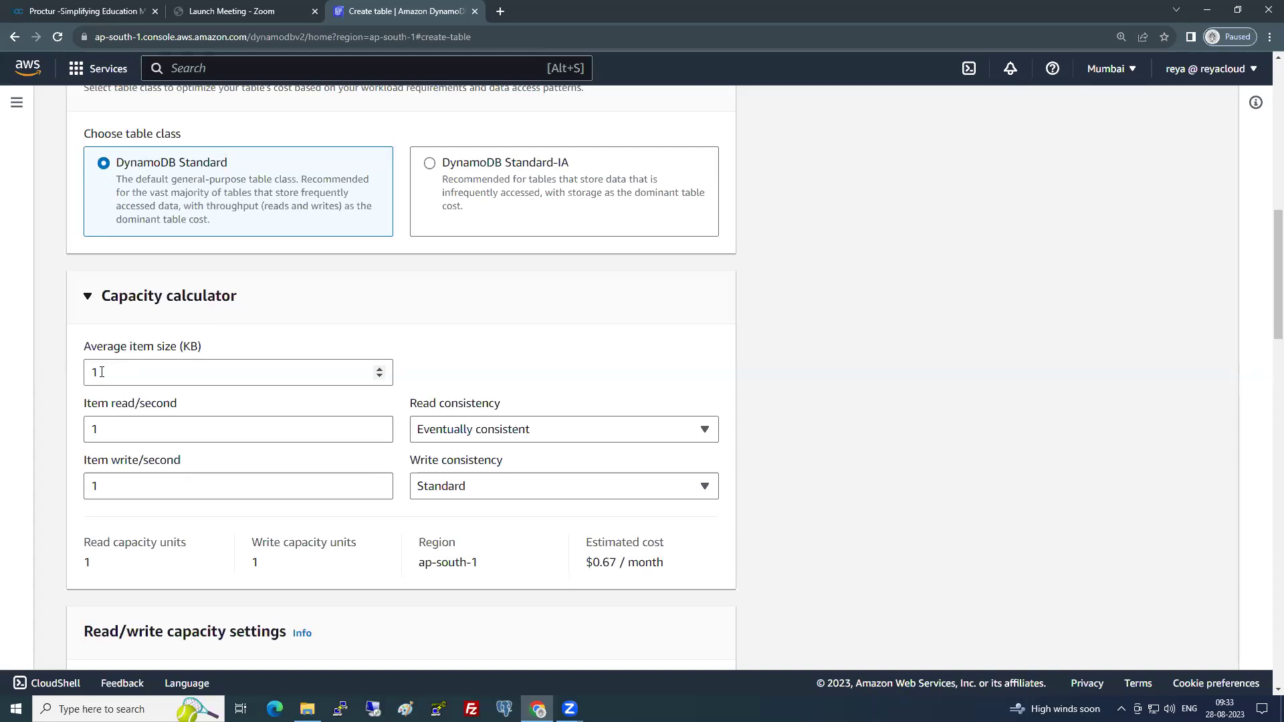
left_click_drag(114, 346, 200, 332)
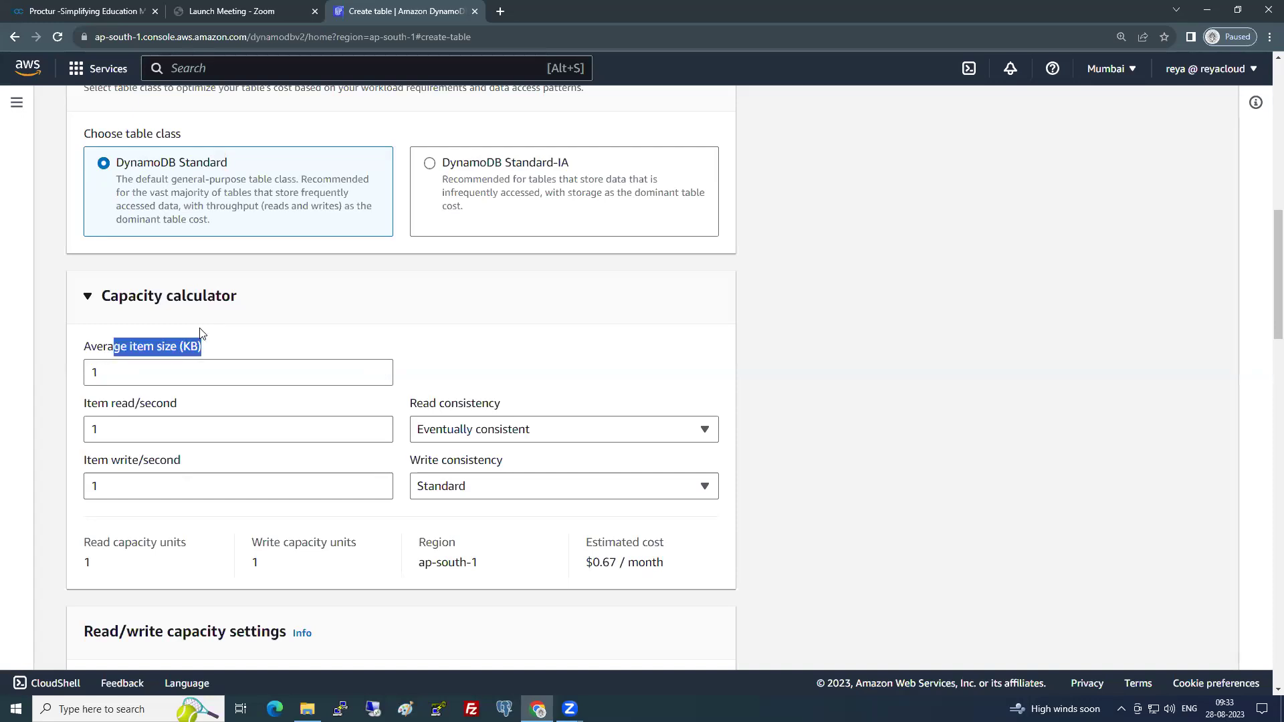
left_click_drag(101, 373, 84, 377)
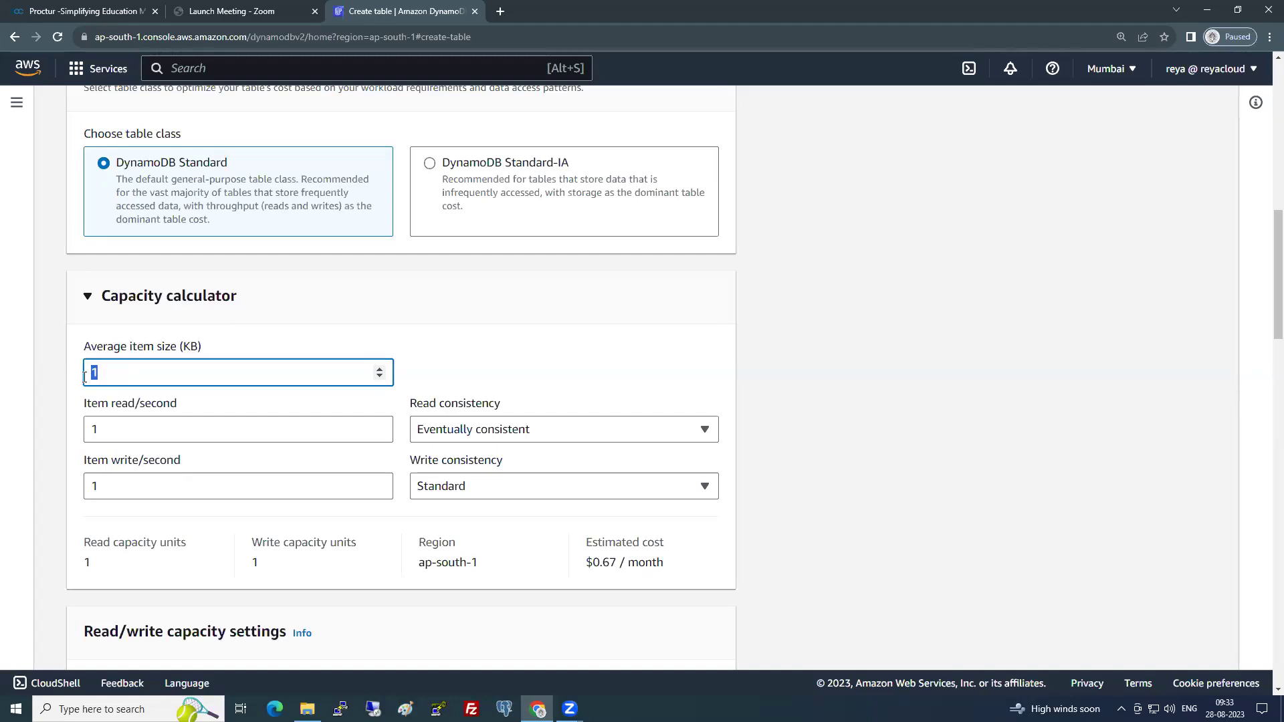
type("8")
left_click(115, 426)
type("00")
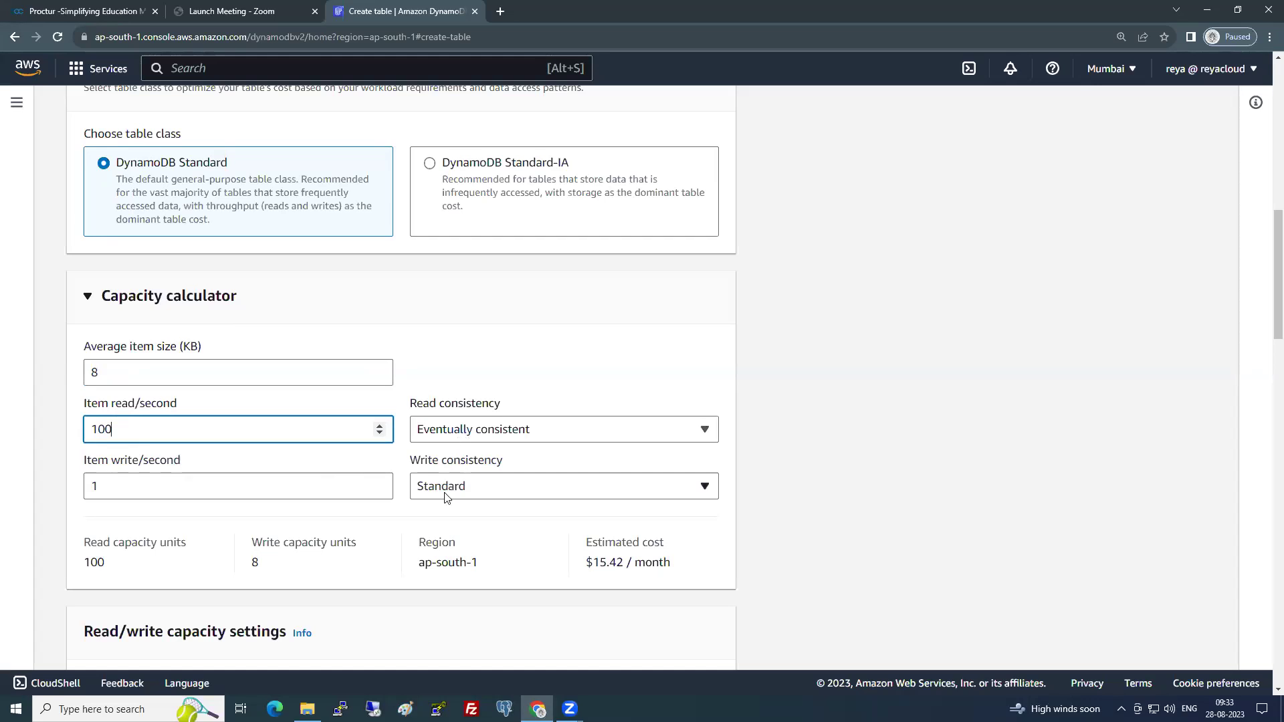
left_click(93, 560)
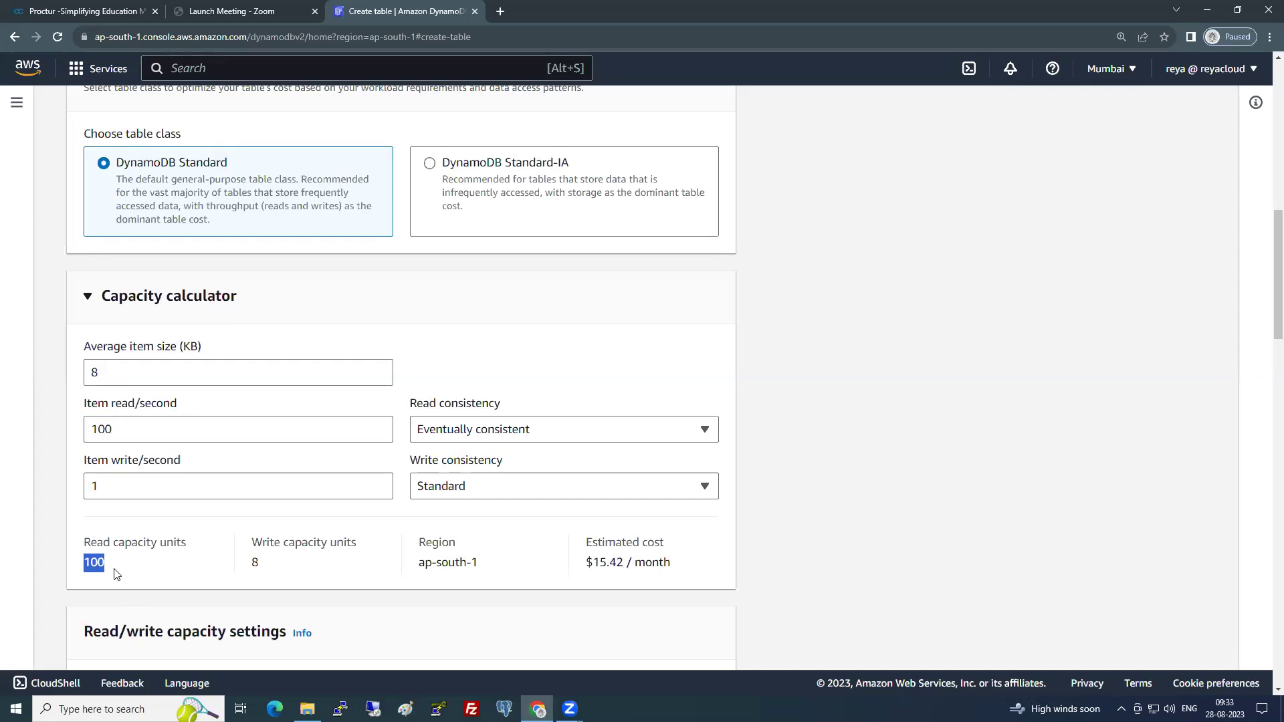
- Switch read consistency to Strongly consistent, doubling the estimate to 200 read capacity units
left_click(469, 428)
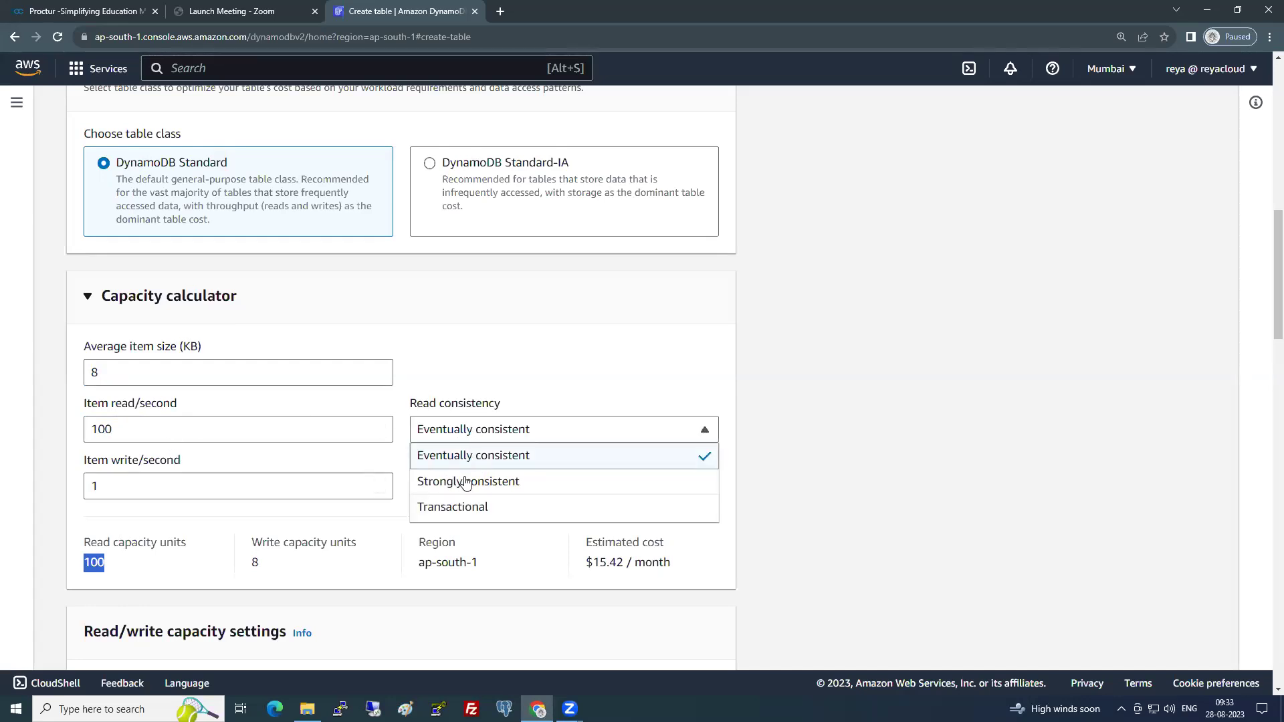
left_click(466, 482)
left_click_drag(104, 564, 82, 564)
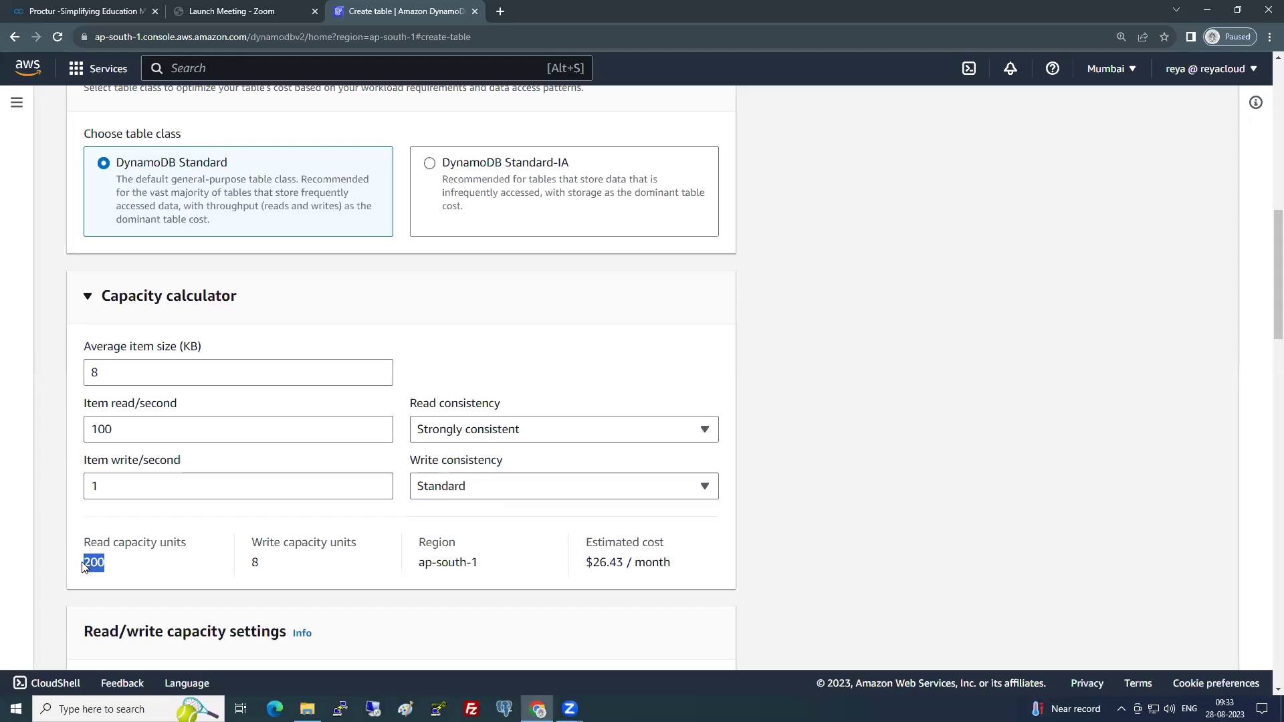
double_click(98, 369)
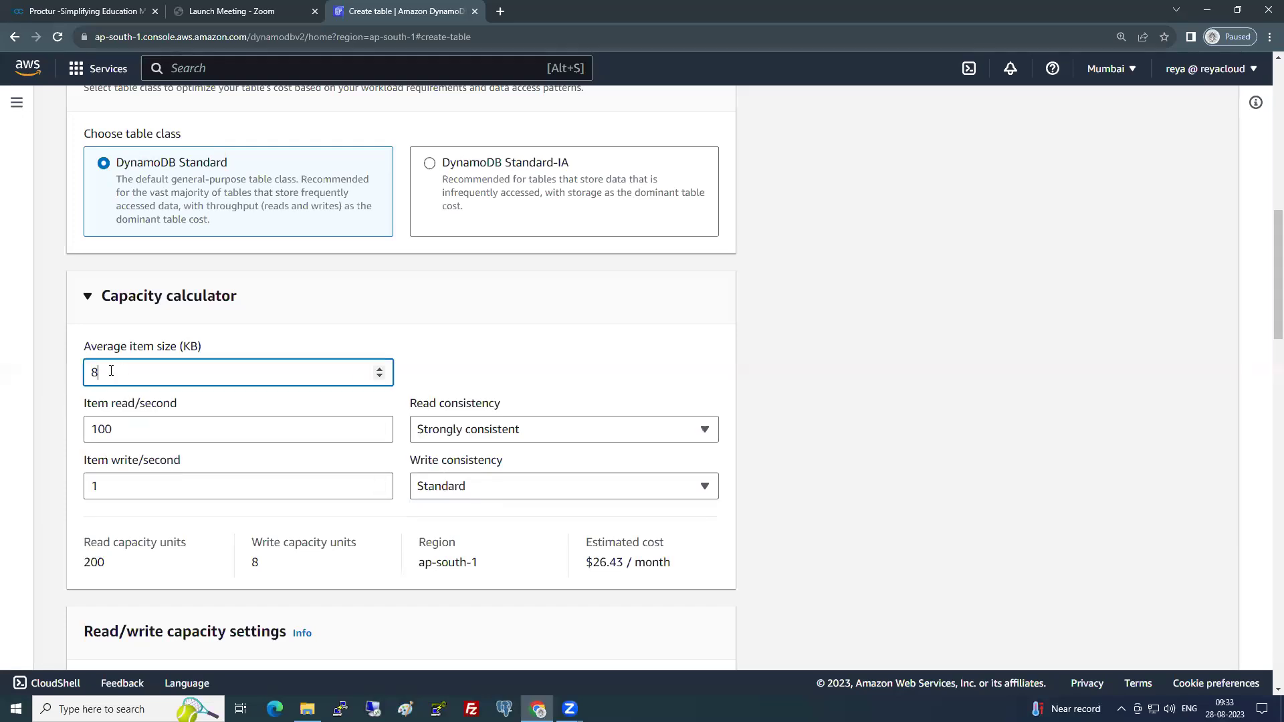
double_click(102, 565)
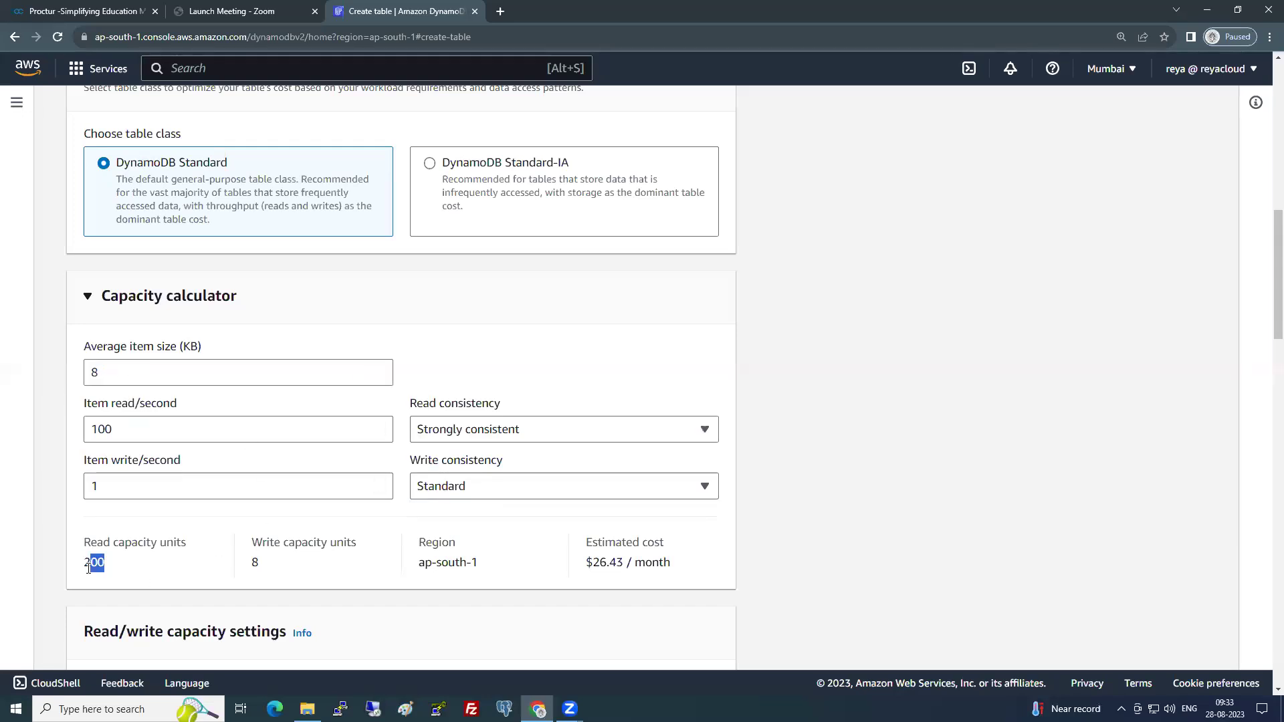
double_click(253, 565)
left_click(210, 567)
left_click_drag(585, 564, 605, 565)
- Raise item reads per second to 100000000, estimating $22,022,404.41 per month
left_click(124, 434)
type("0000000")
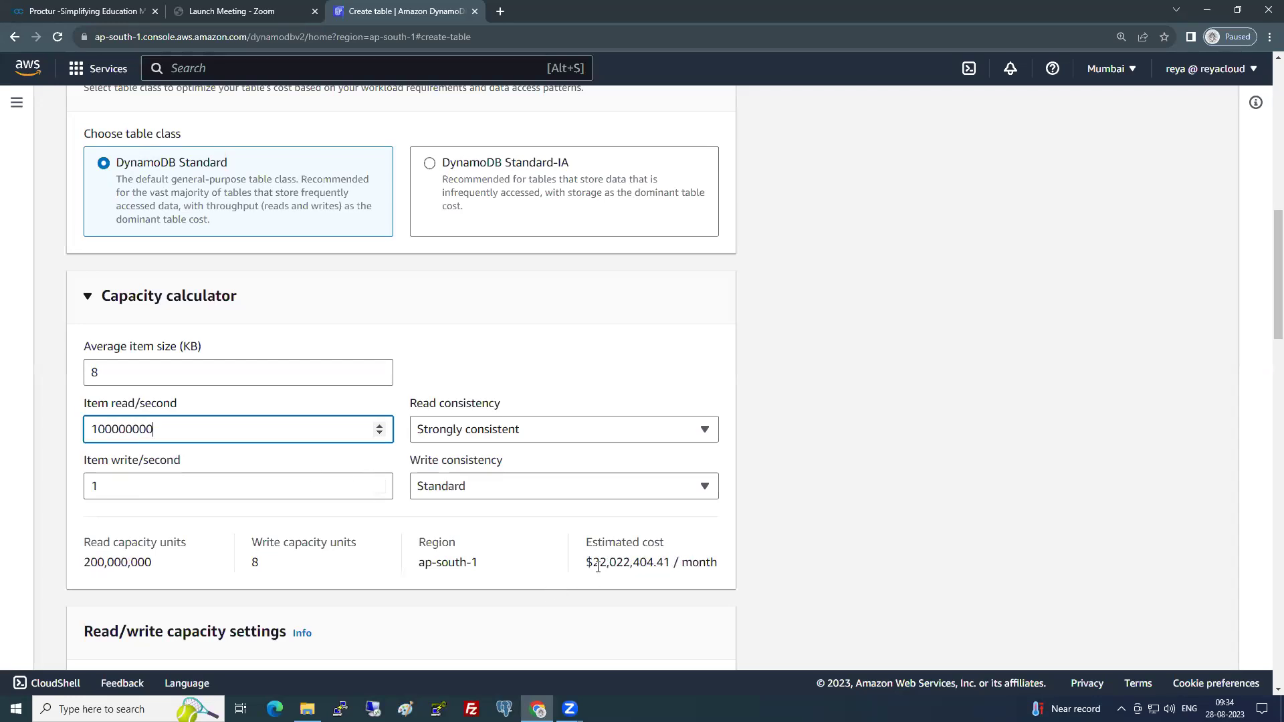
left_click_drag(654, 564, 597, 561)
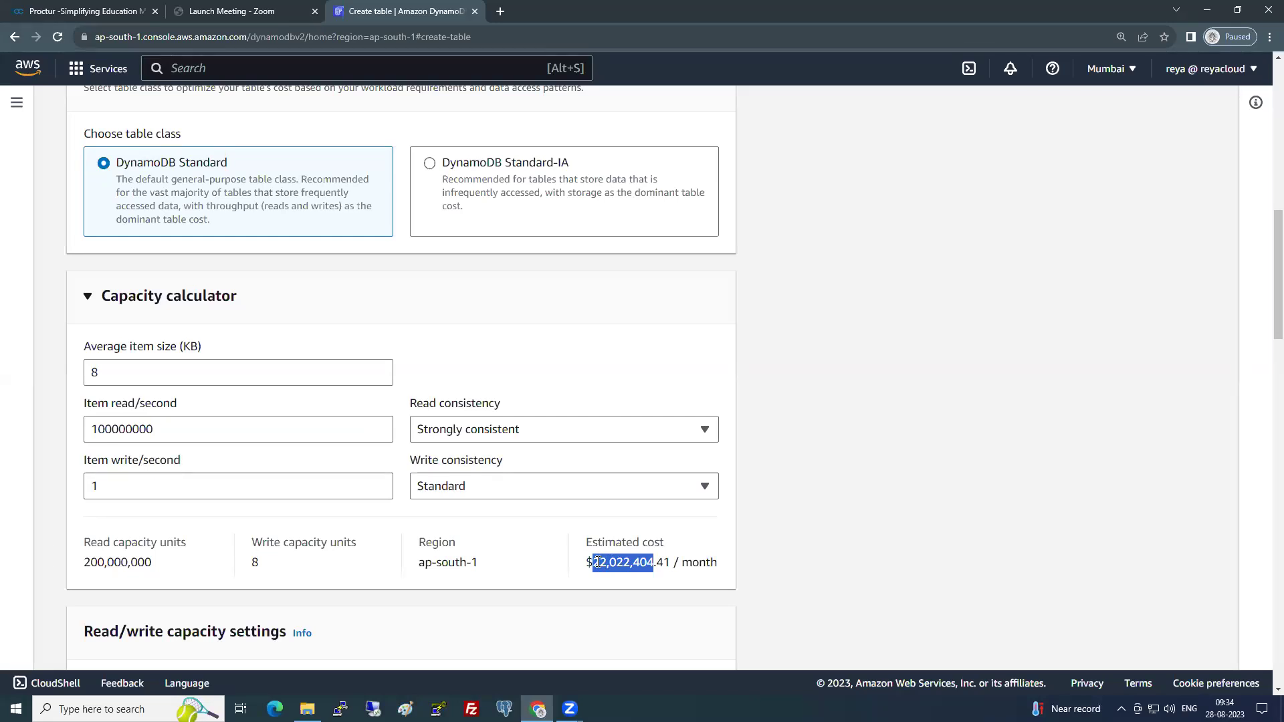
- Clear the item reads per second value, leaving the cost estimate unavailable
scroll(676, 575, "down", 5)
scroll(675, 589, "down", 5)
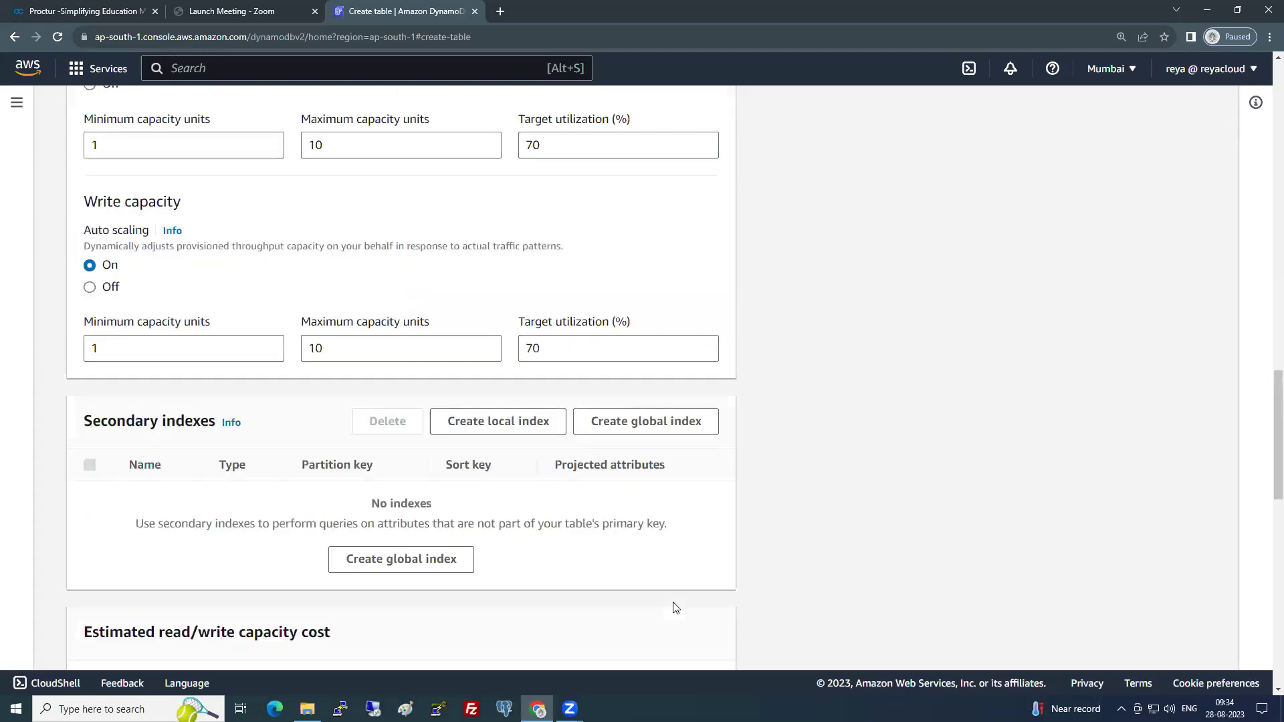
scroll(686, 575, "down", 6)
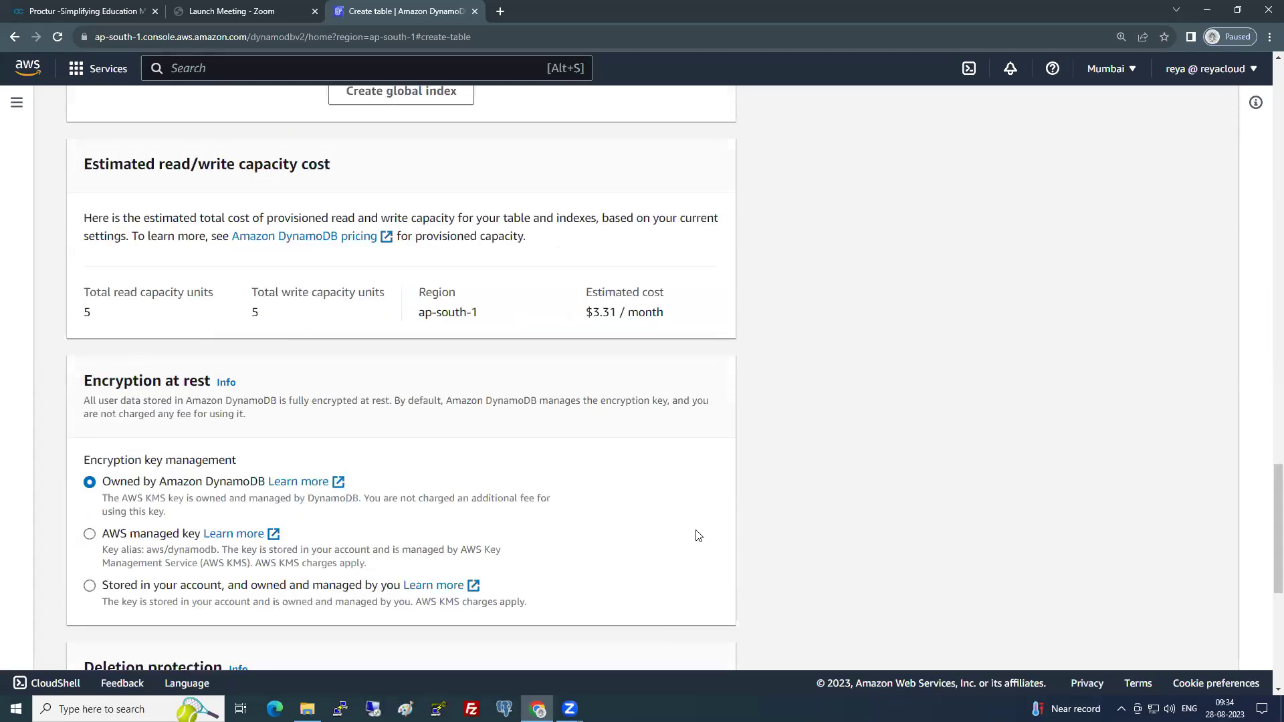
scroll(701, 524, "up", 5)
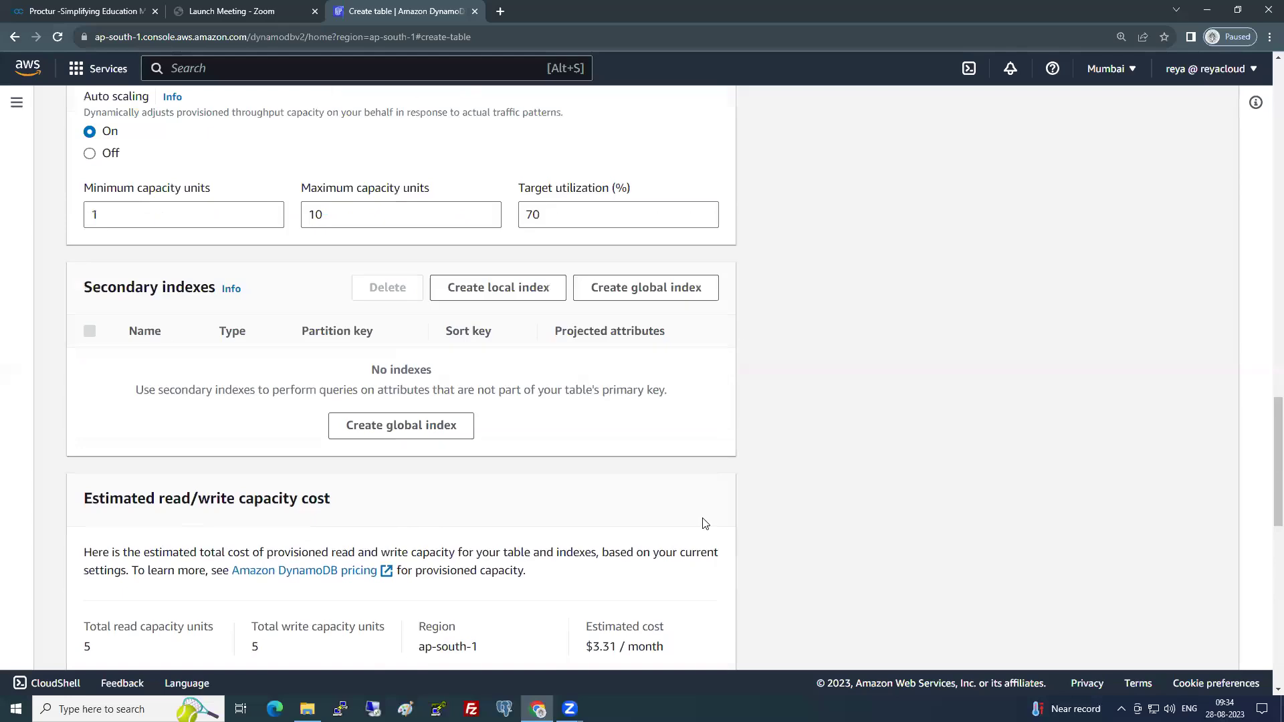
scroll(703, 521, "up", 9)
scroll(458, 519, "up", 1)
left_click_drag(176, 300, 69, 301)
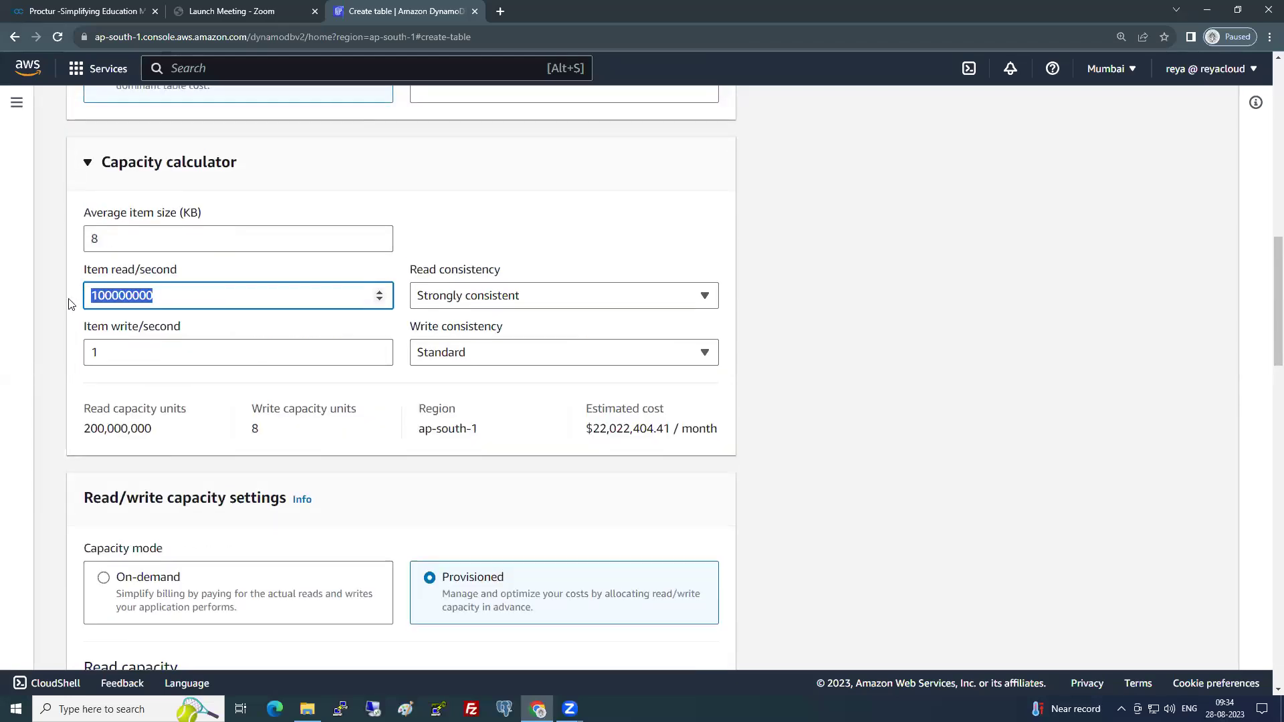
key("BackSpace")
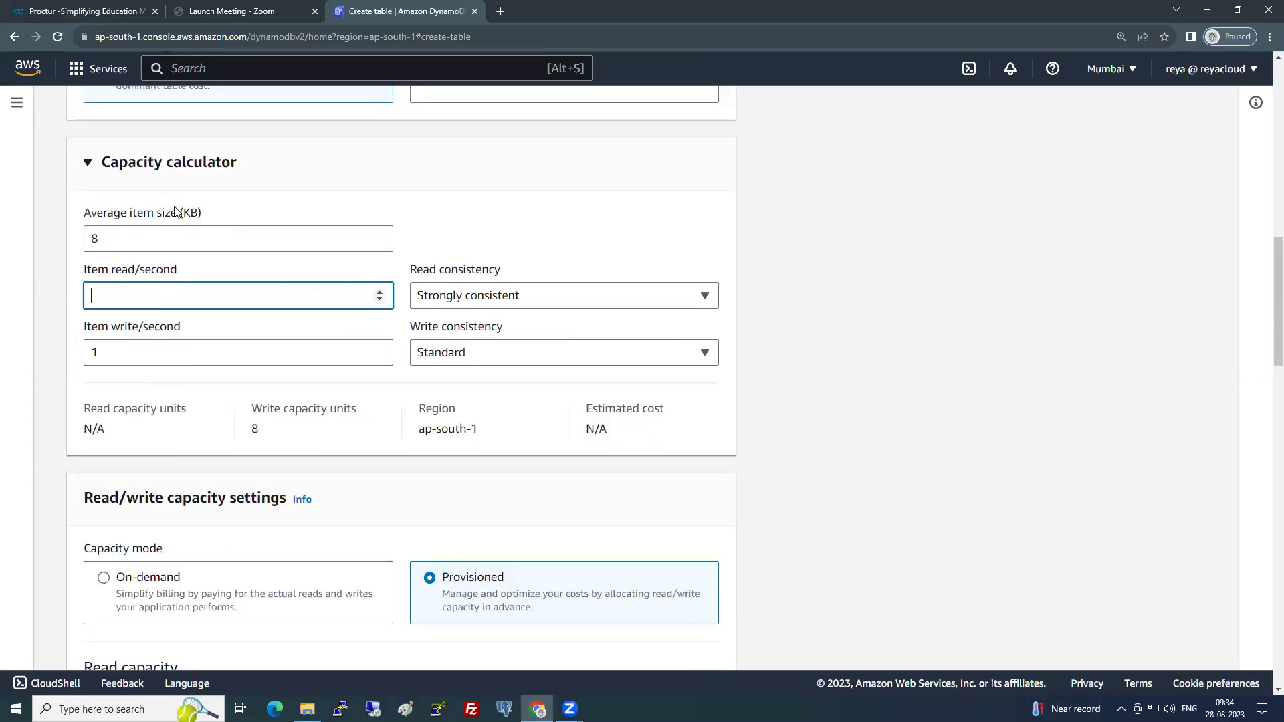
left_click_drag(586, 428, 607, 423)
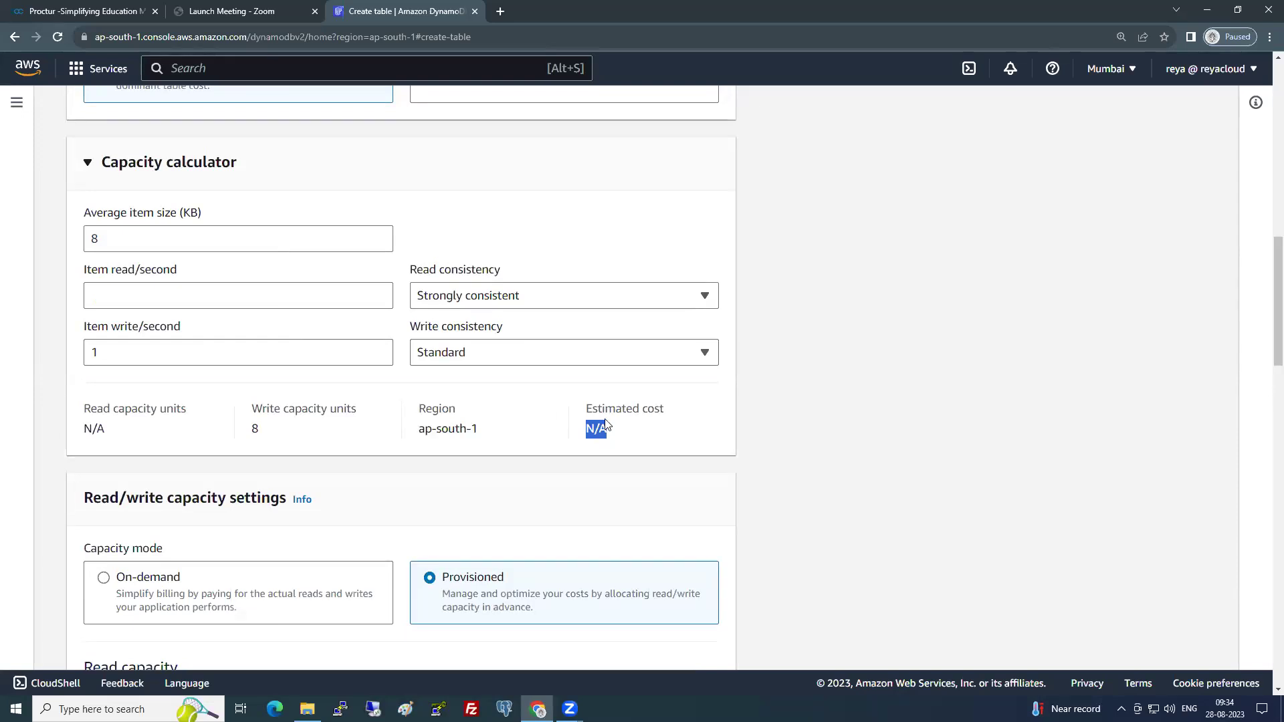
- Set average item size to 1 KB and collapse the capacity calculator
double_click(87, 248)
type("1")
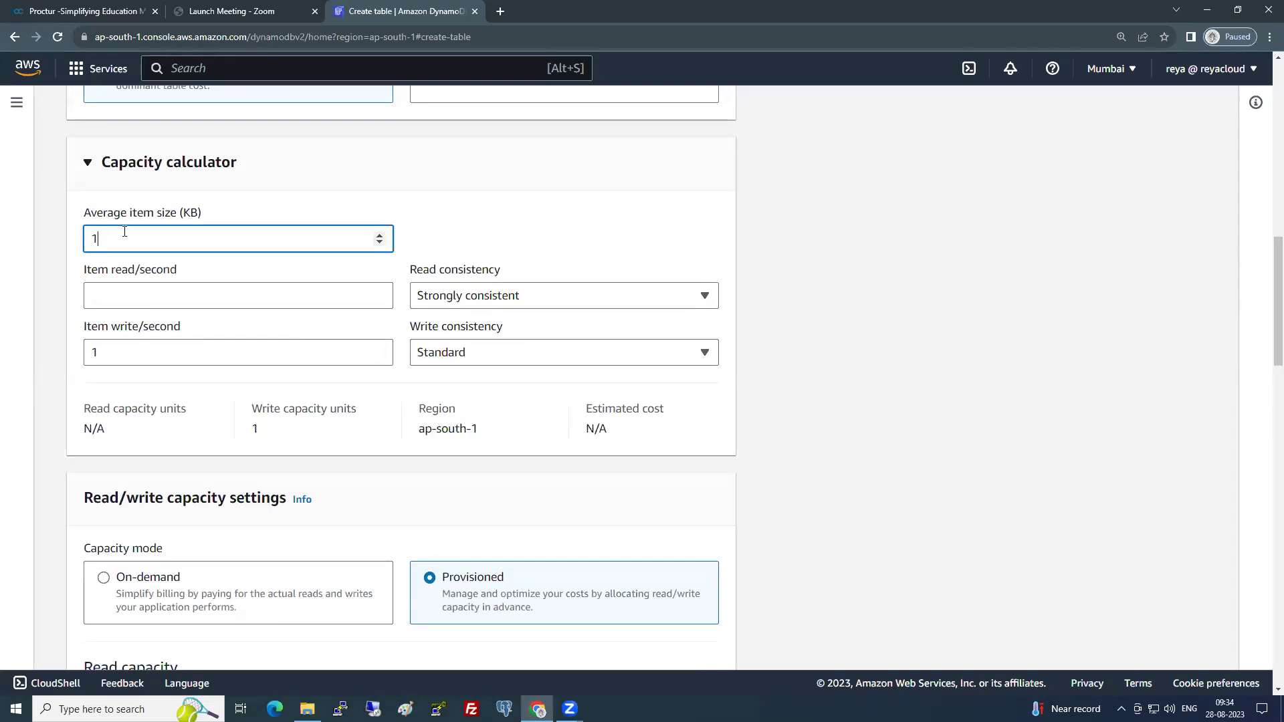
left_click(147, 181)
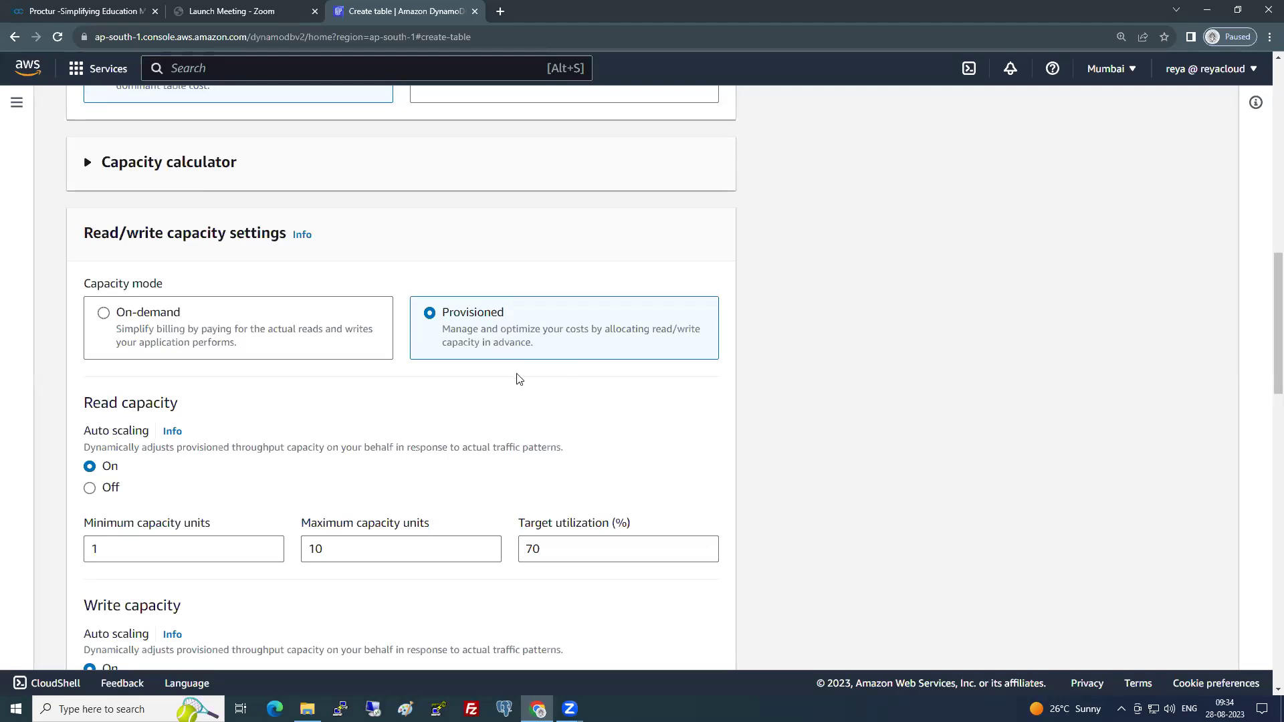
- Turn off read and write auto scaling and set read capacity to 1 unit
scroll(484, 235, "down", 2)
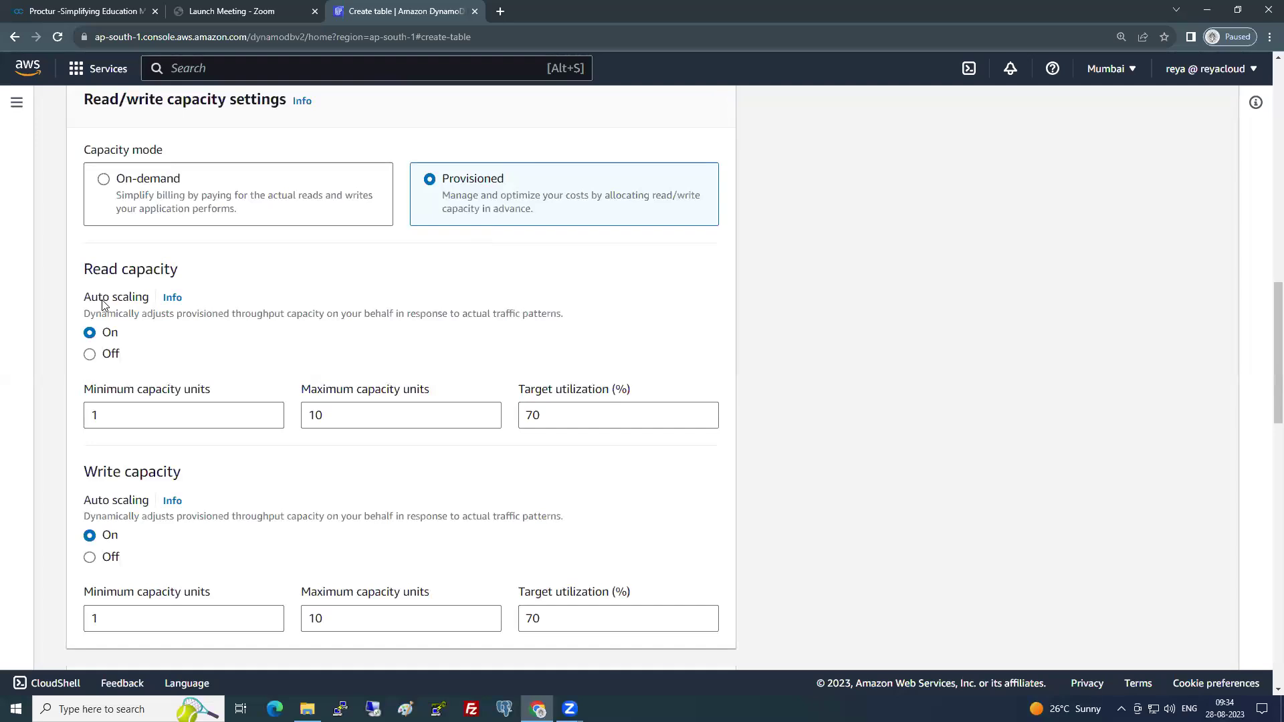
left_click(105, 354)
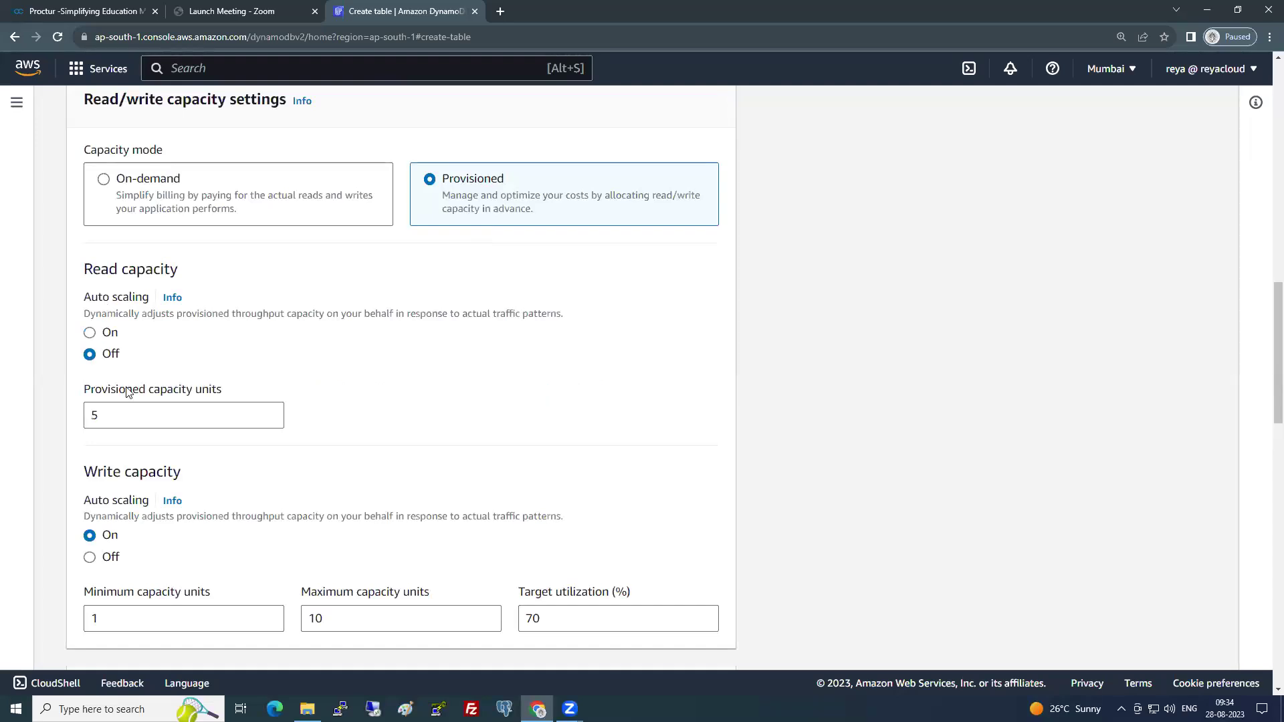
left_click_drag(93, 270, 179, 272)
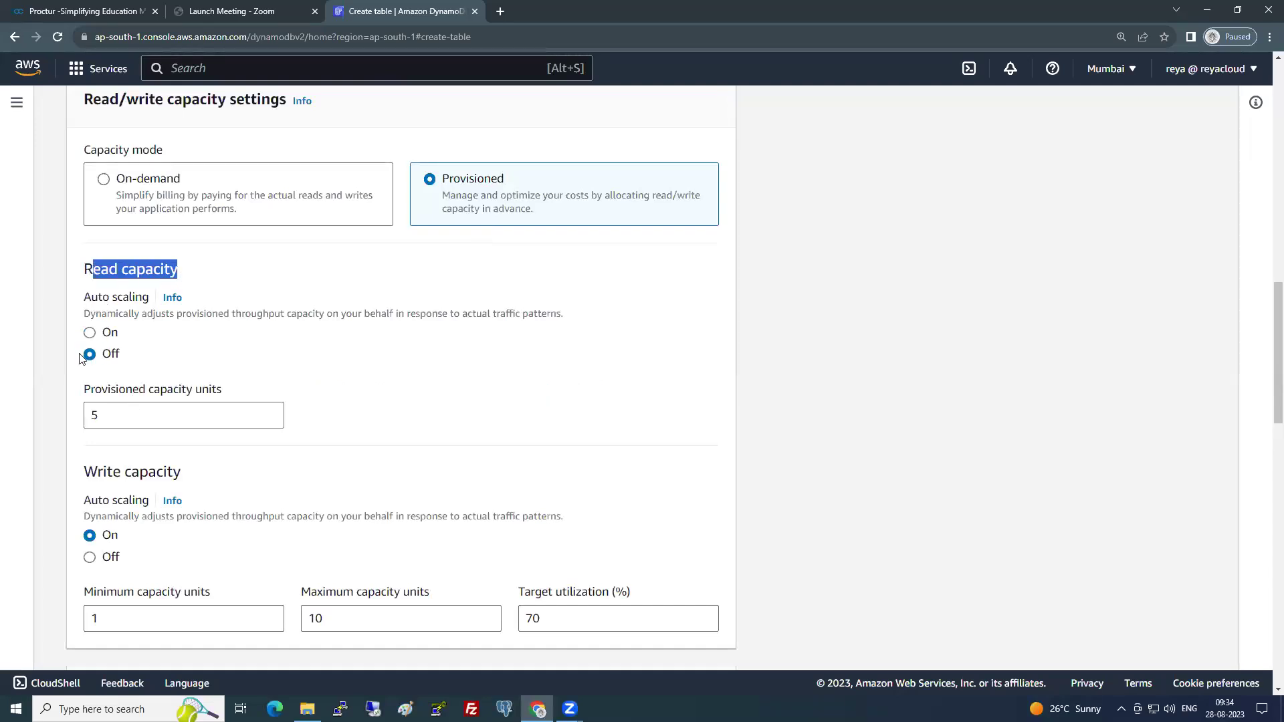
left_click(90, 558)
left_click_drag(106, 413, 73, 410)
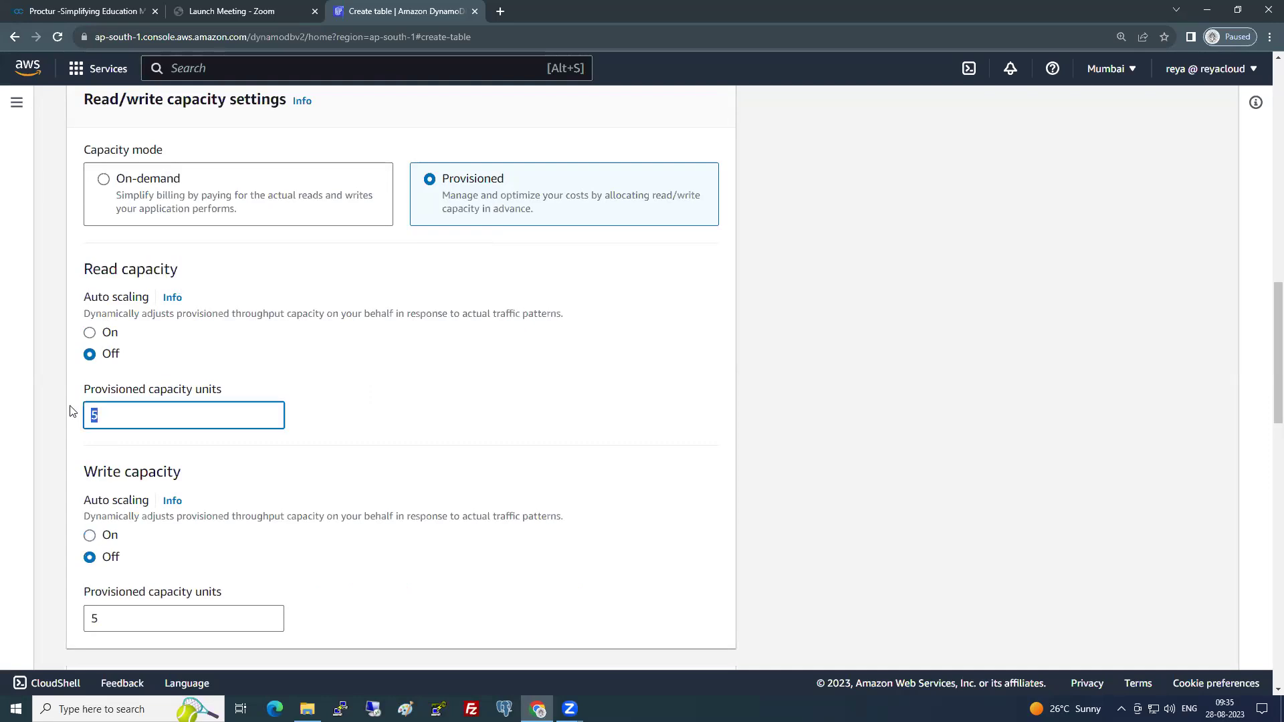
type("1")
- Set write capacity to 1 unit, then switch the capacity mode to On-demand
scroll(147, 448, "down", 2)
left_click_drag(112, 486, 69, 490)
type("1")
left_click(817, 374)
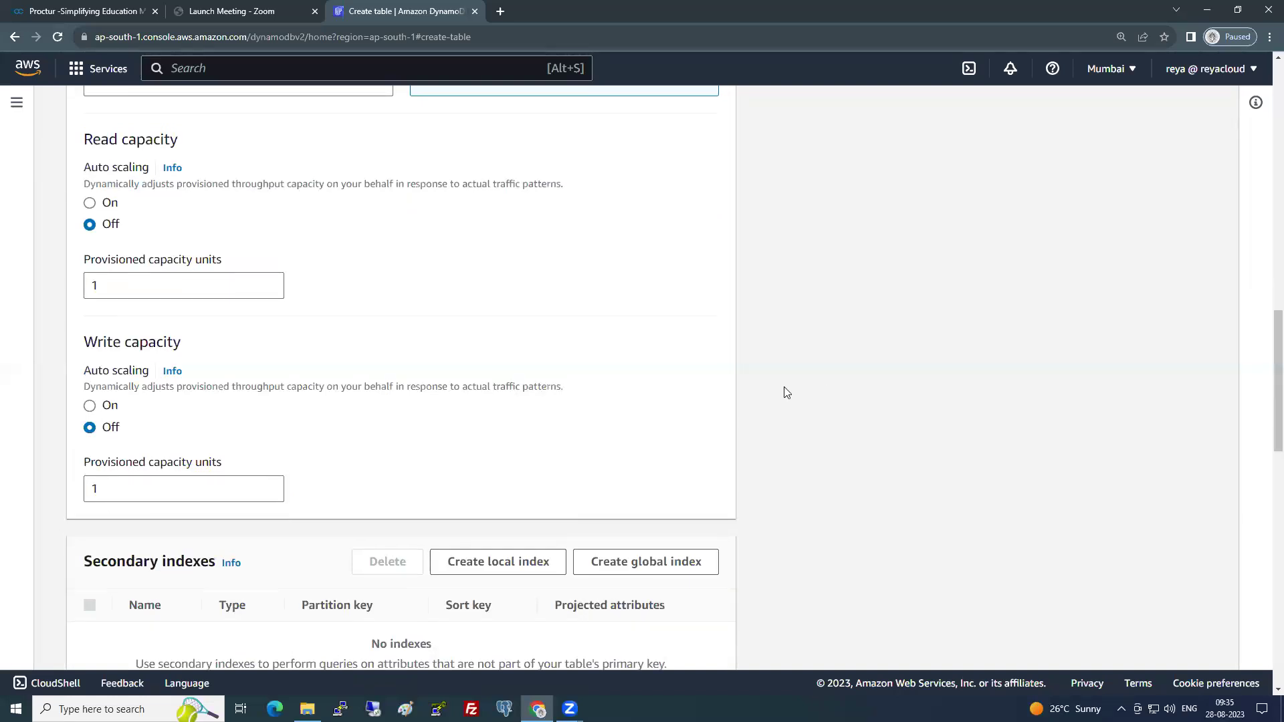
scroll(787, 392, "up", 2)
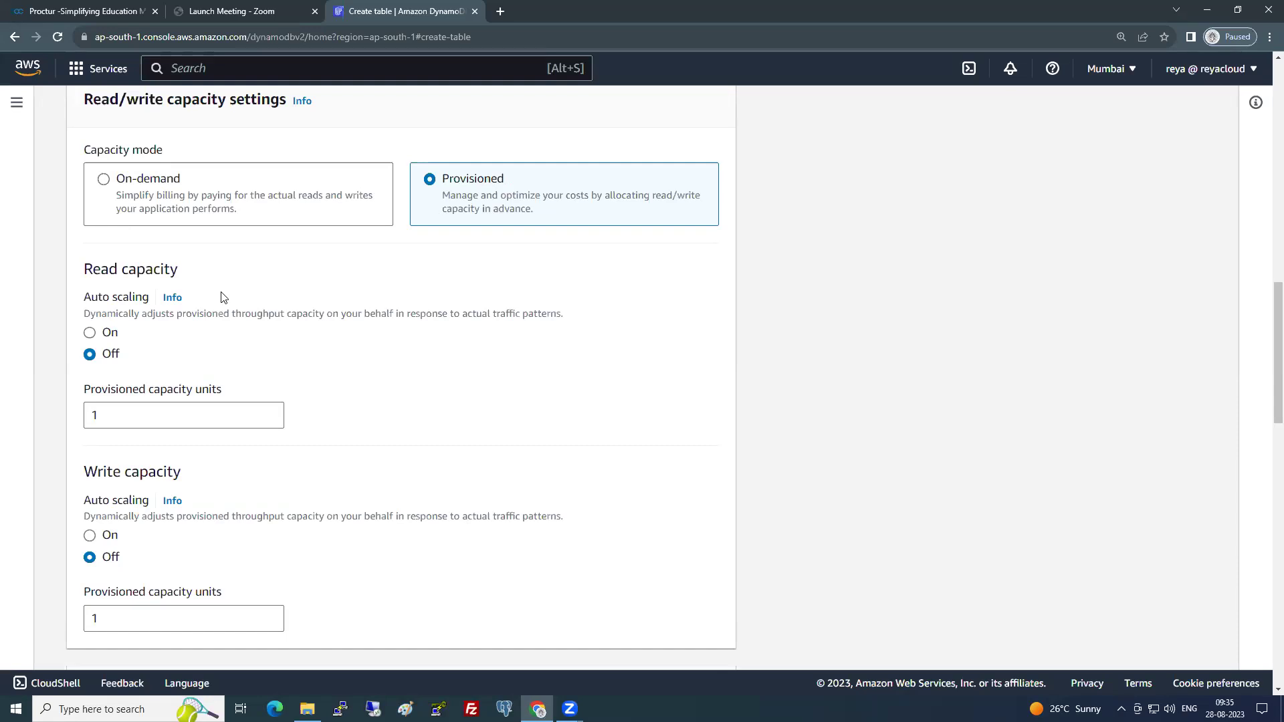
left_click(140, 198)
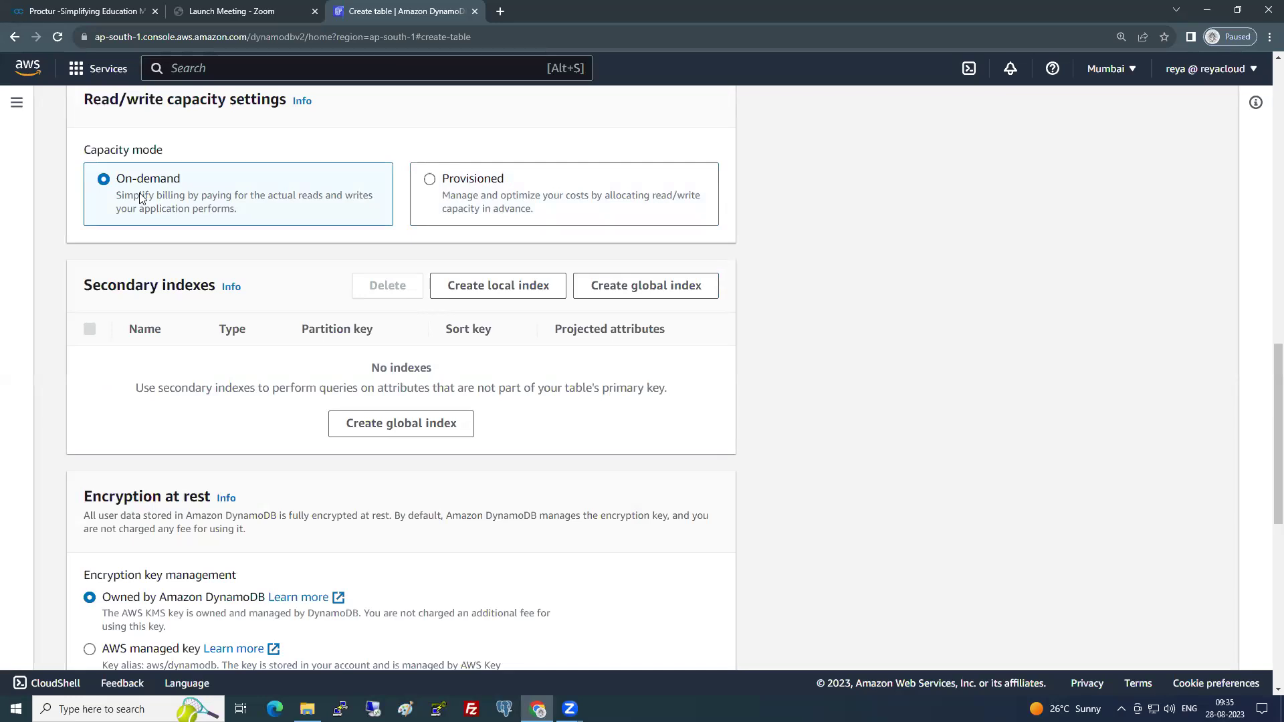
left_click(592, 198)
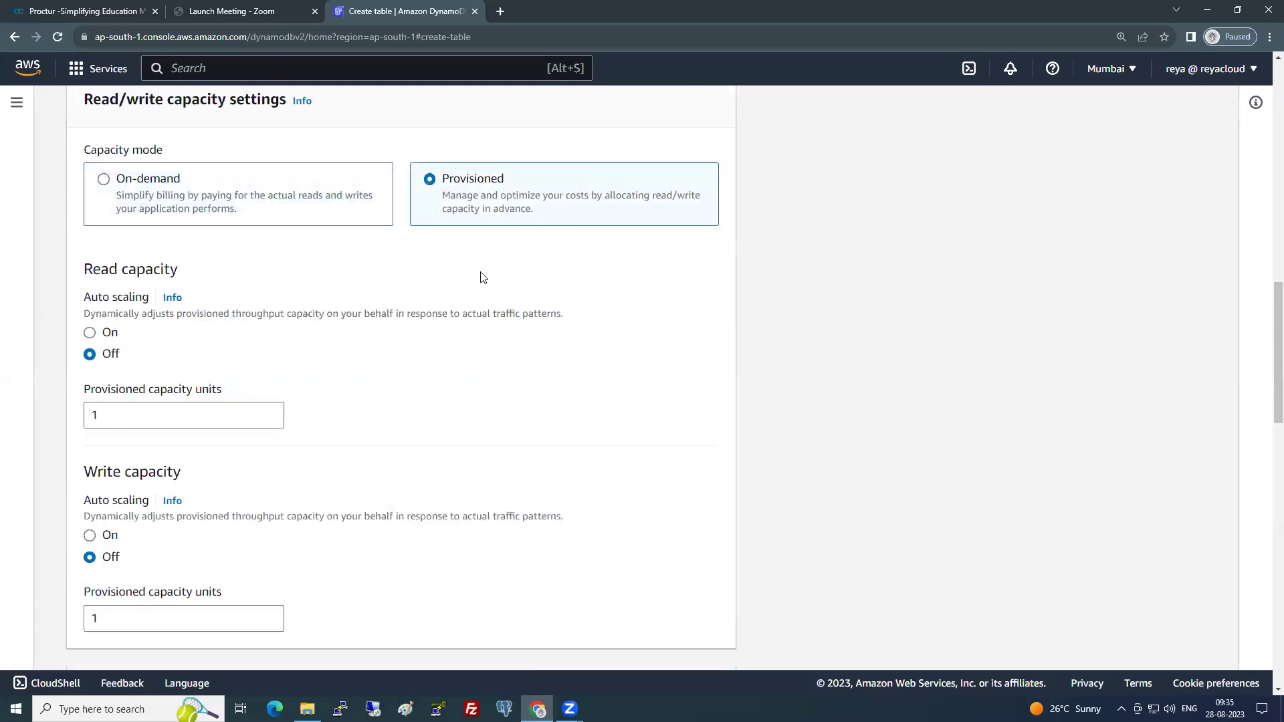
double_click(135, 422)
scroll(383, 464, "up", 1)
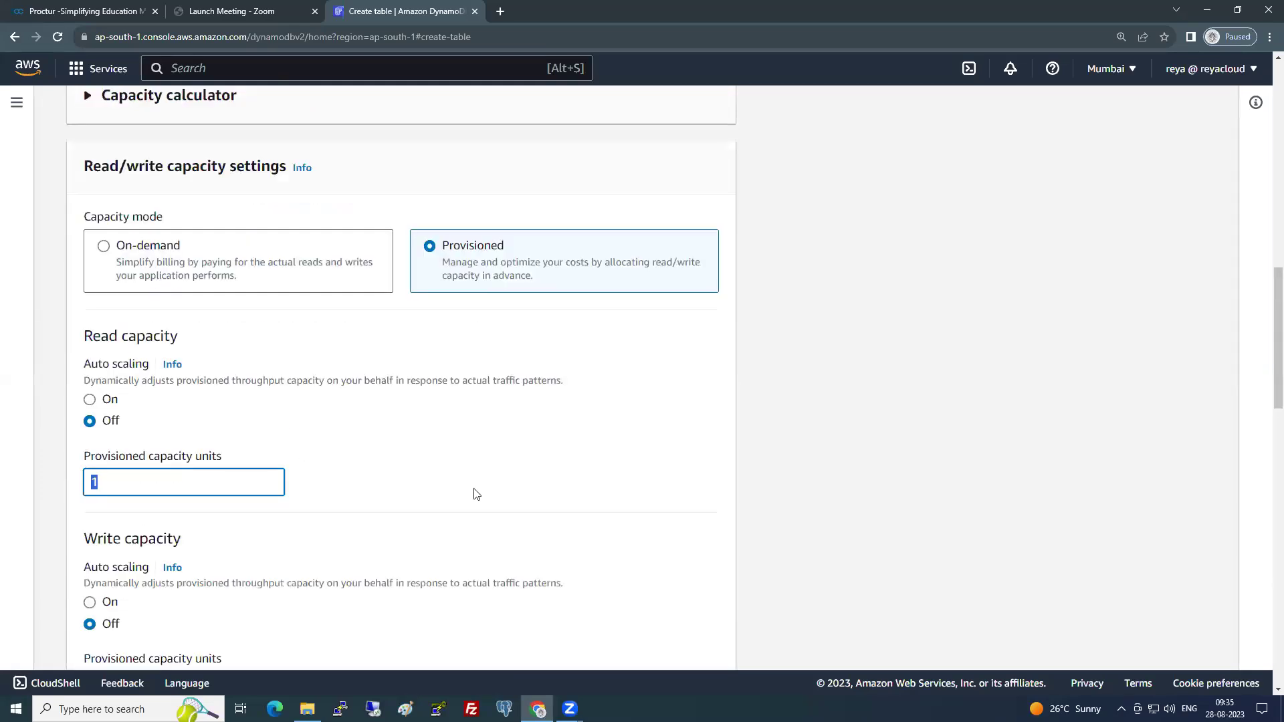
scroll(475, 493, "down", 3)
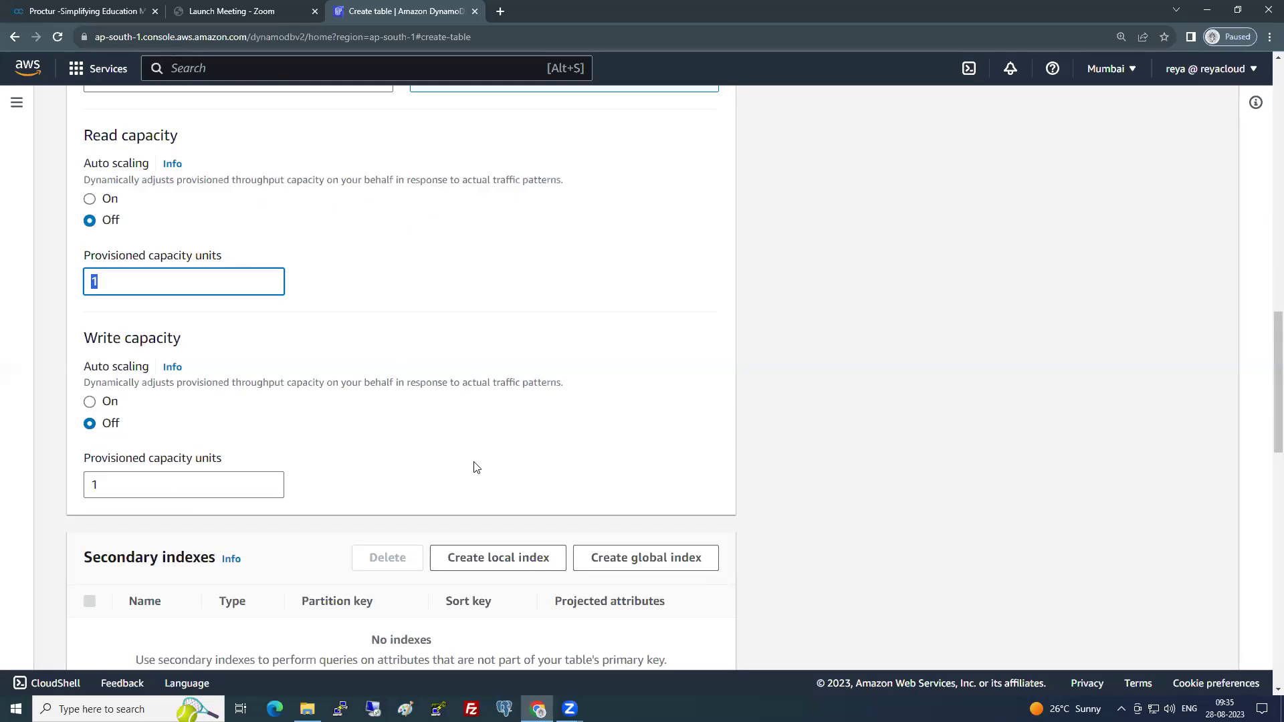
scroll(172, 404, "down", 3)
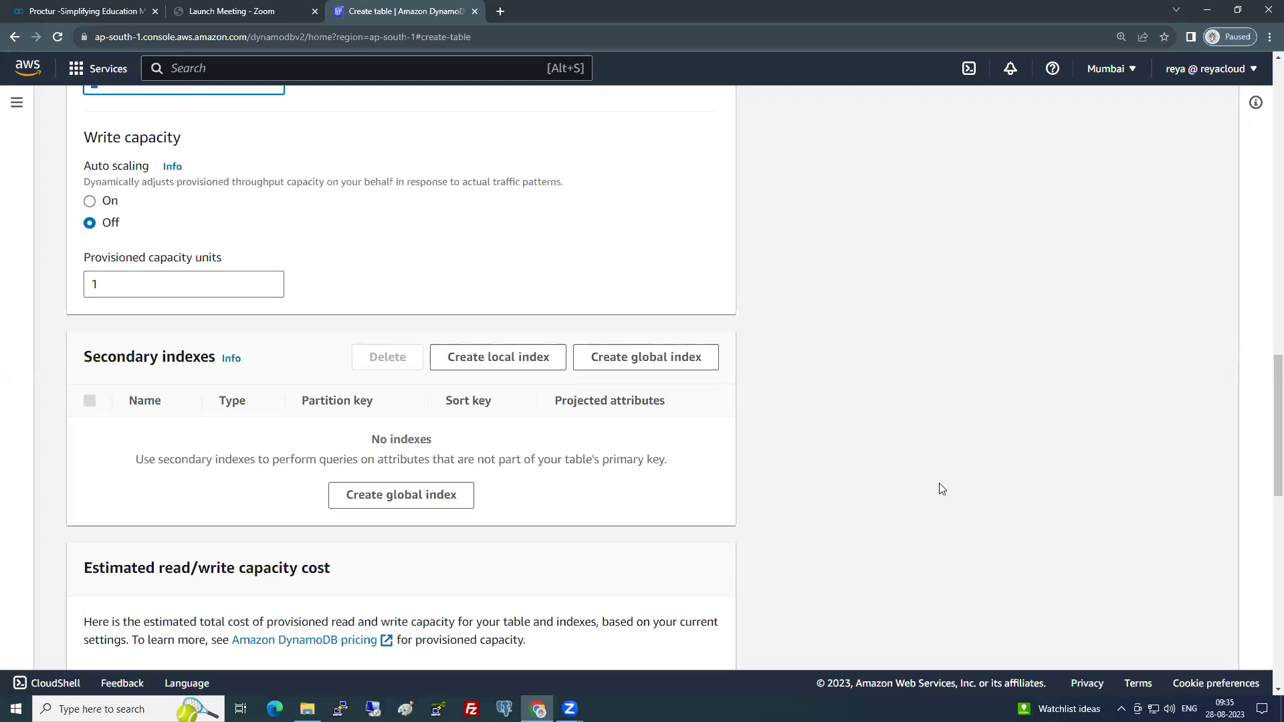
scroll(734, 373, "up", 5)
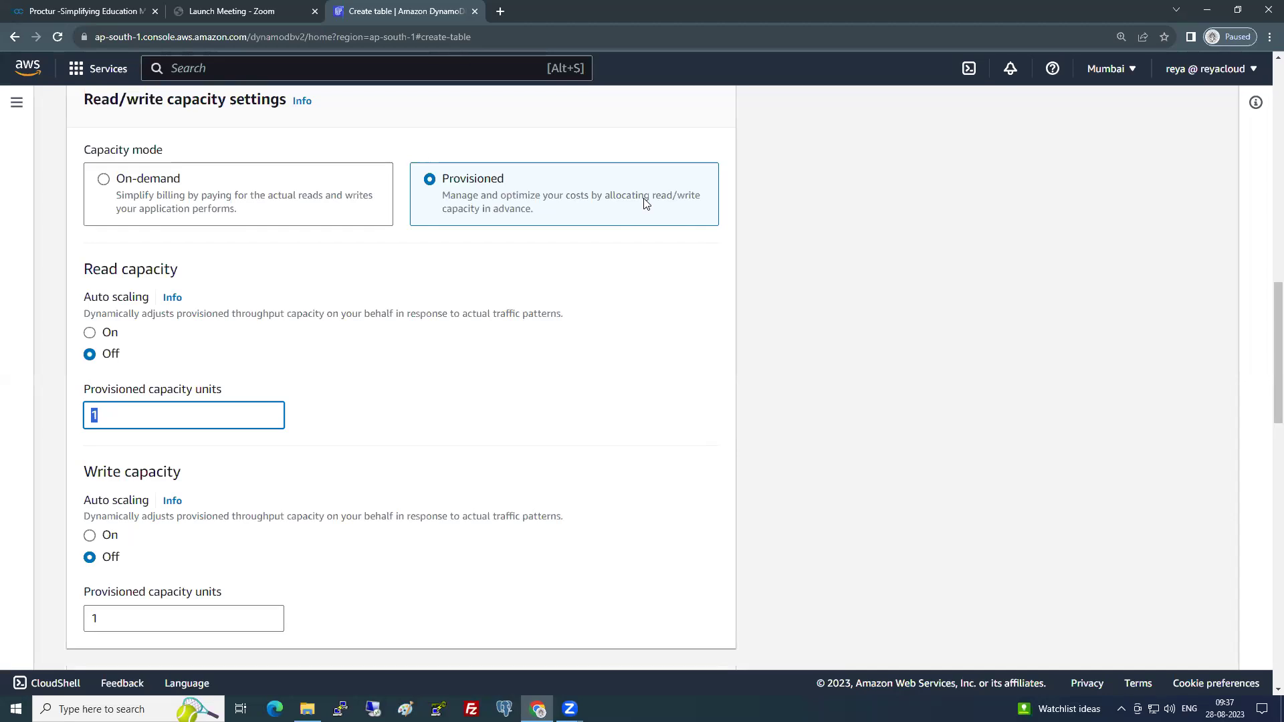
left_click(111, 440)
double_click(84, 413)
double_click(95, 623)
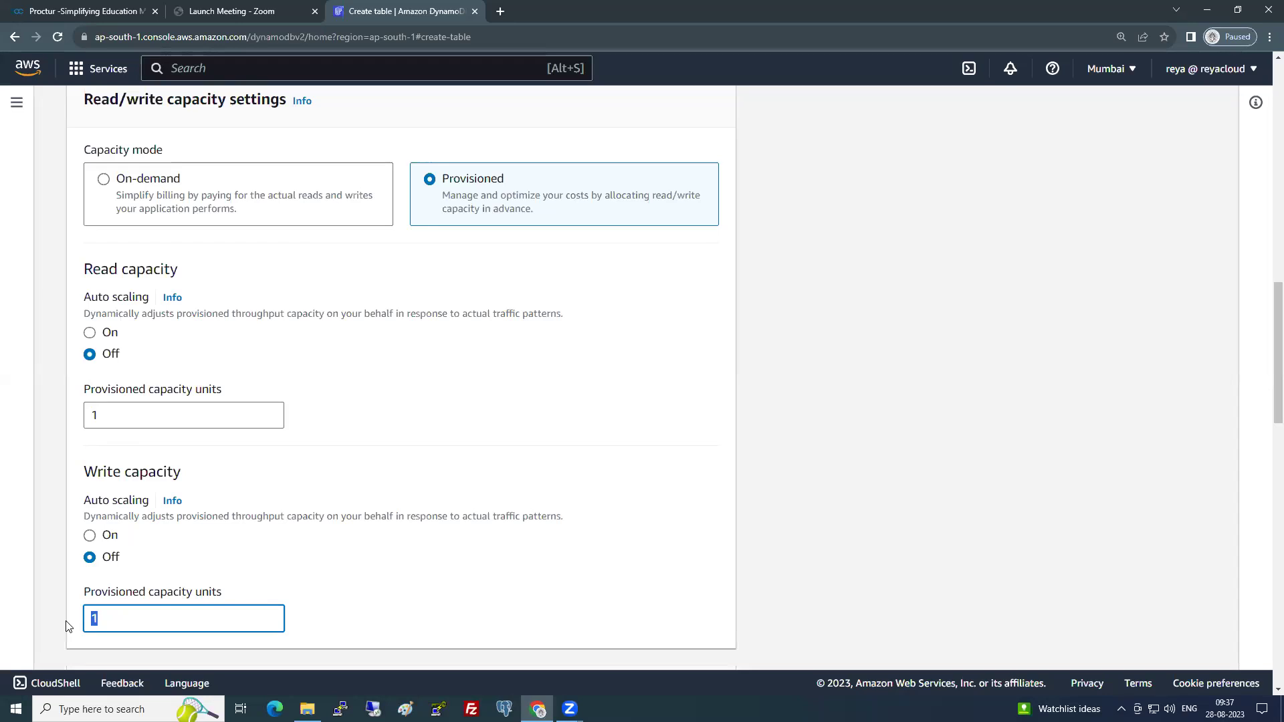
scroll(364, 496, "down", 3)
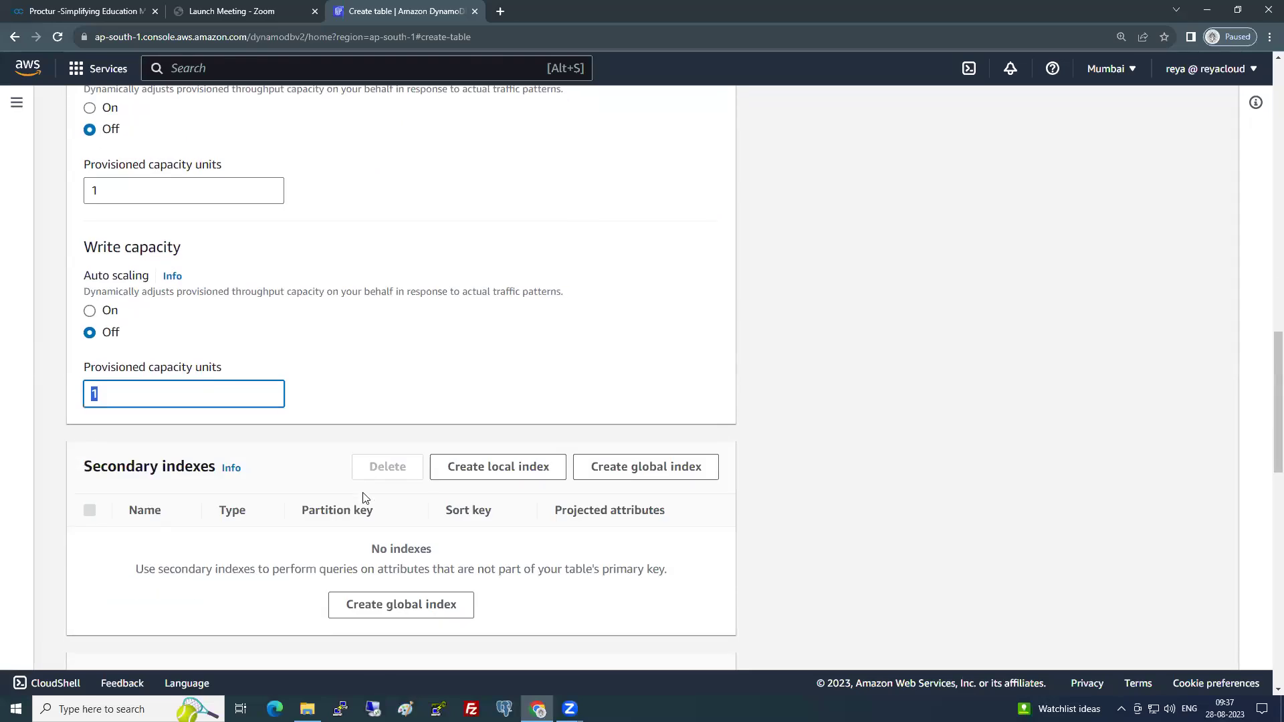
scroll(364, 496, "down", 3)
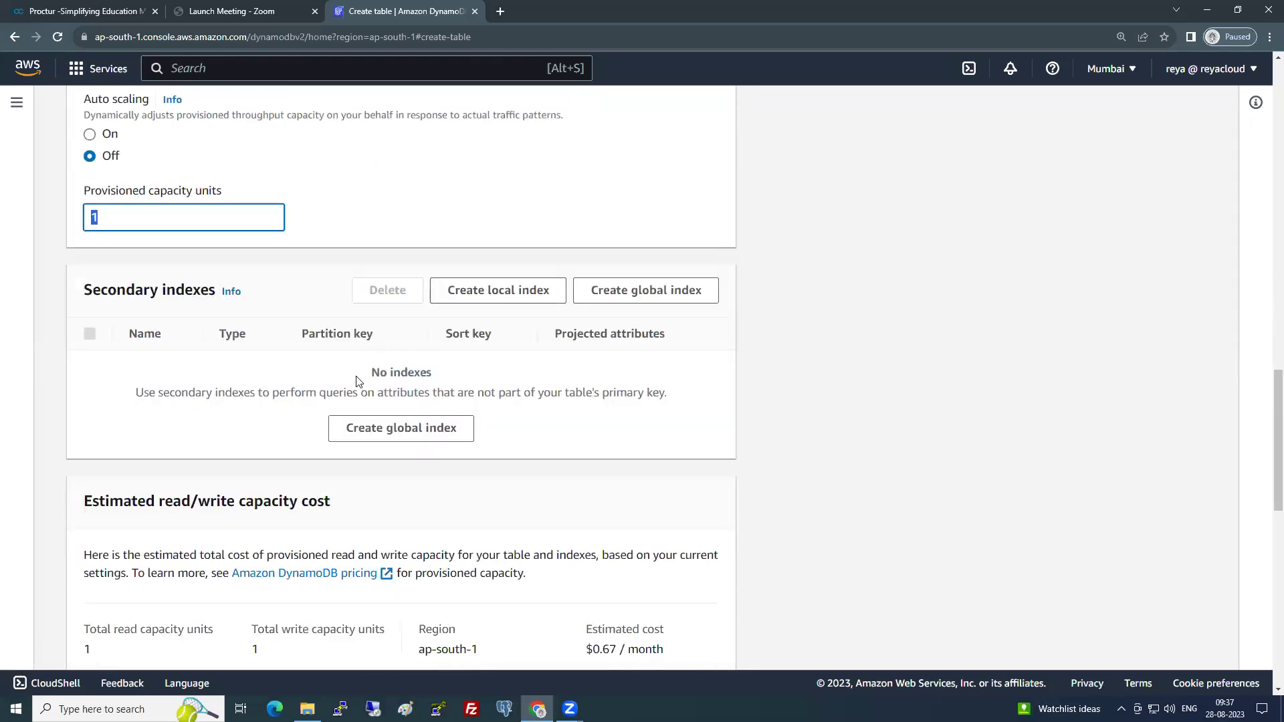
scroll(356, 381, "down", 3)
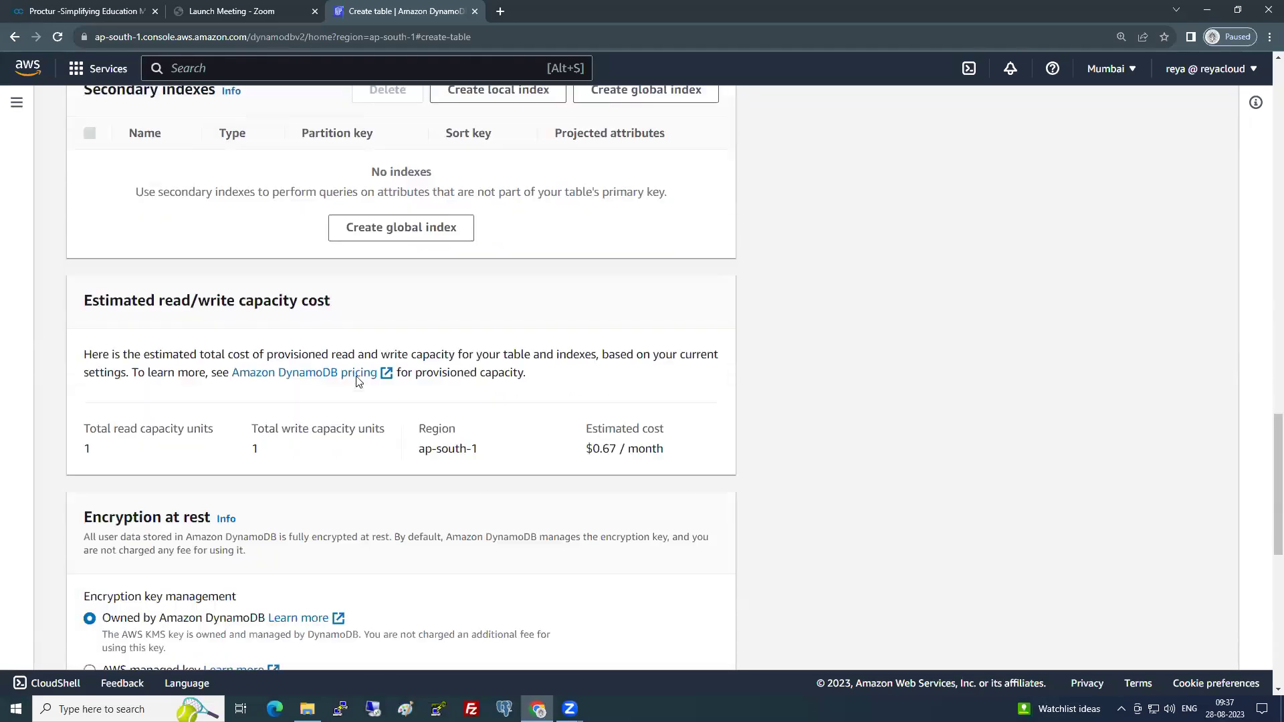
scroll(356, 381, "up", 1)
left_click_drag(586, 517, 616, 516)
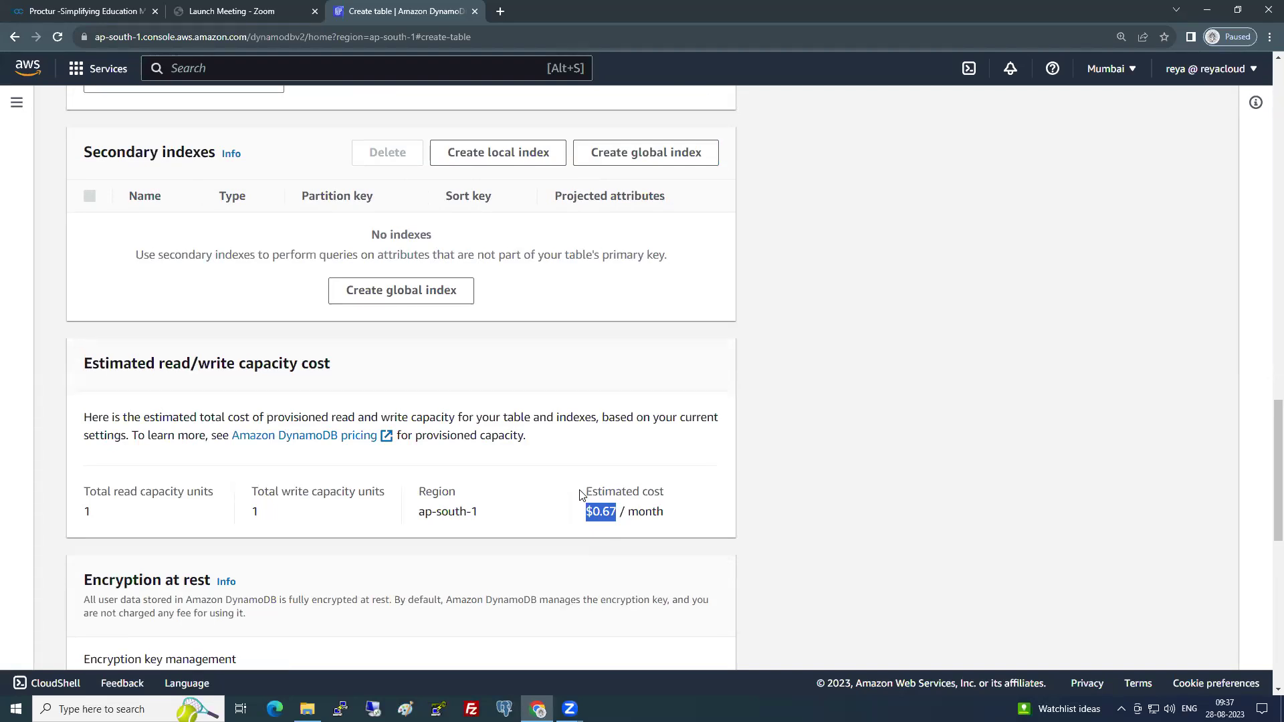
scroll(582, 495, "down", 4)
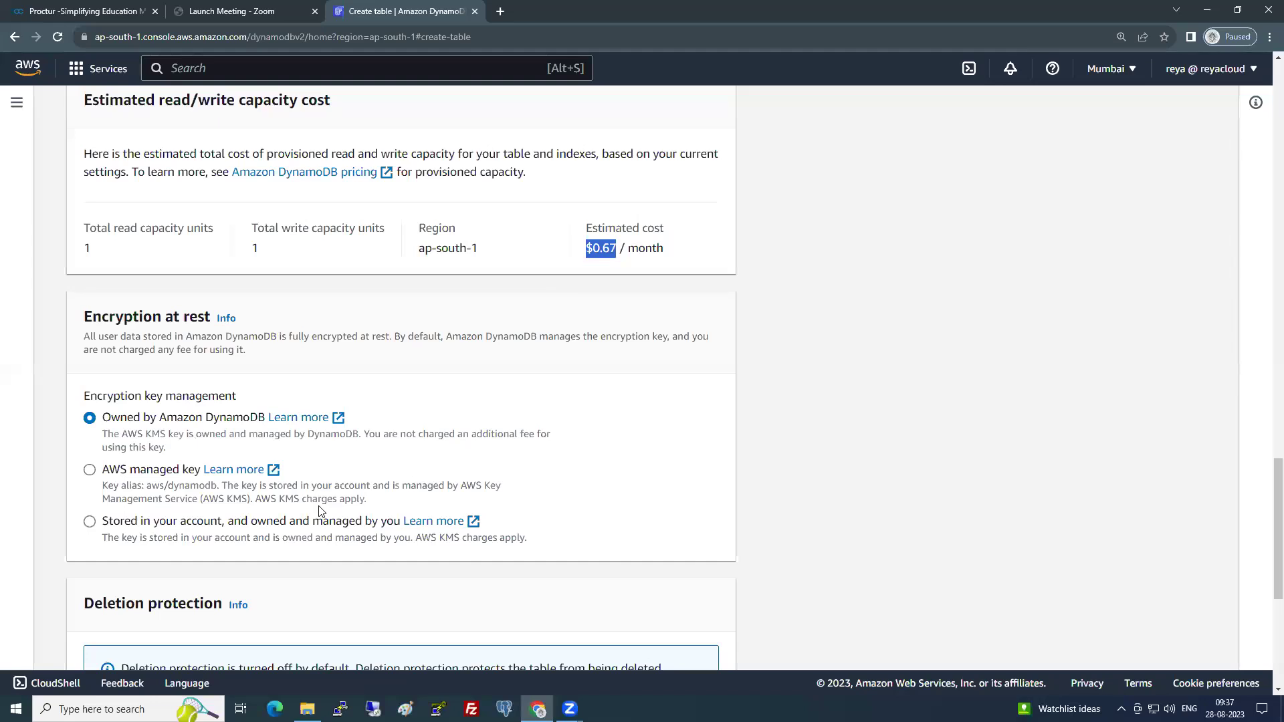
scroll(319, 511, "down", 3)
scroll(319, 512, "down", 3)
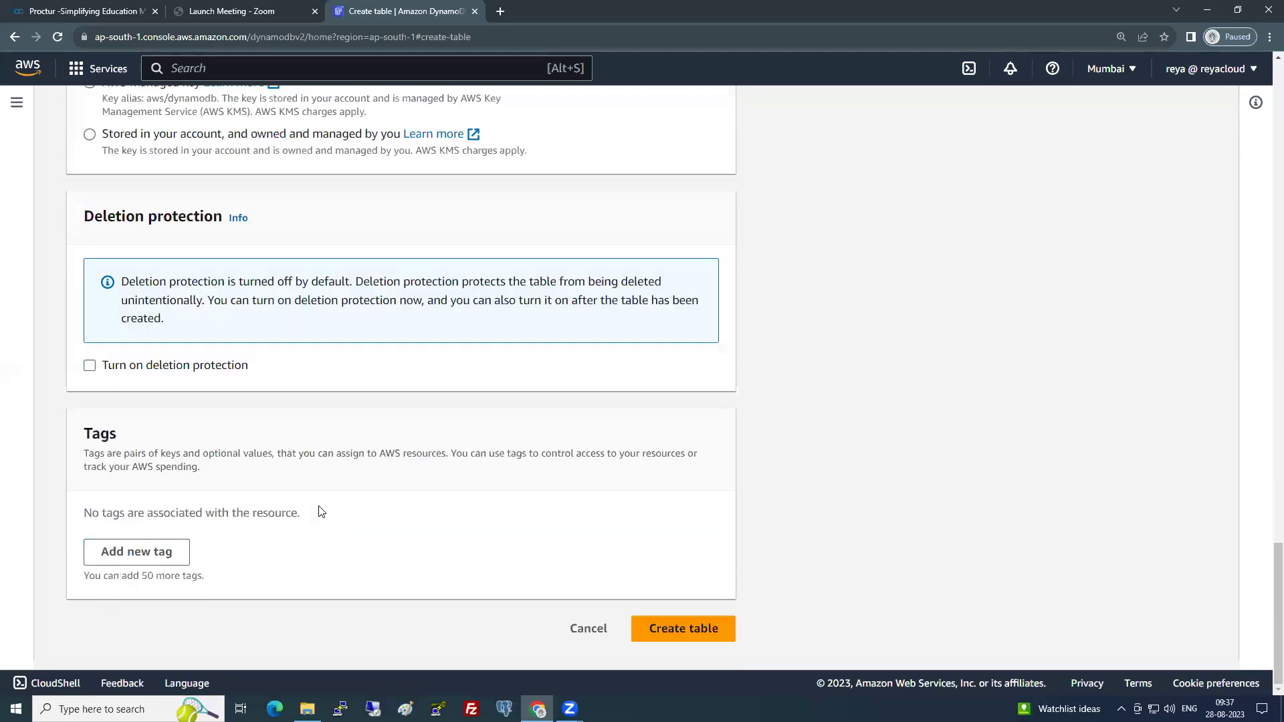
scroll(319, 511, "up", 20)
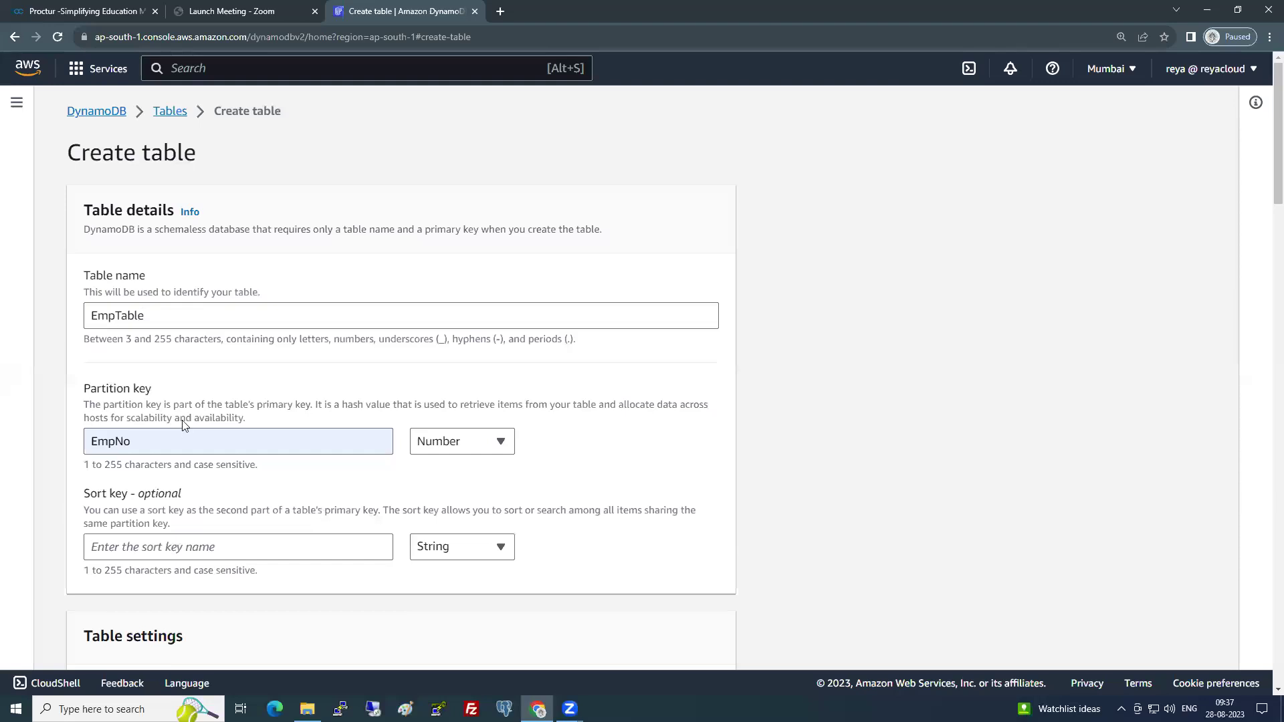
- Create EmpTable from the bottom of the Create table form
scroll(184, 428, "down", 1)
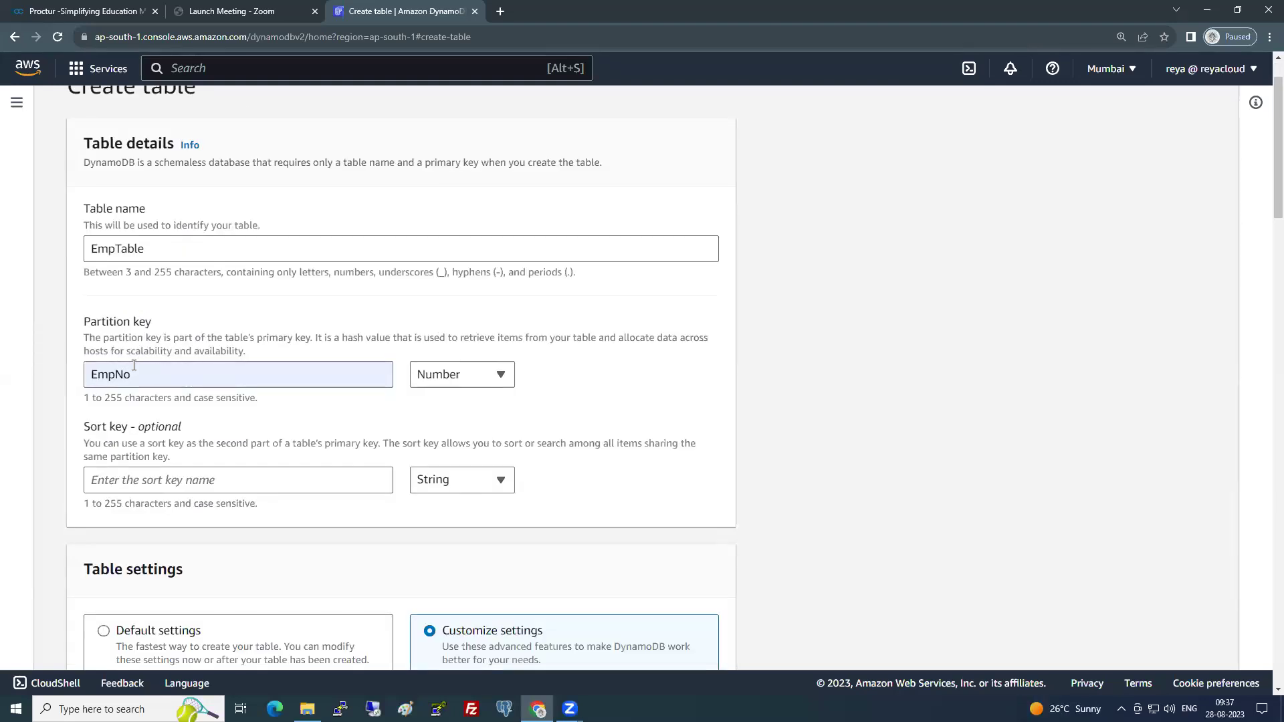
scroll(206, 444, "down", 2)
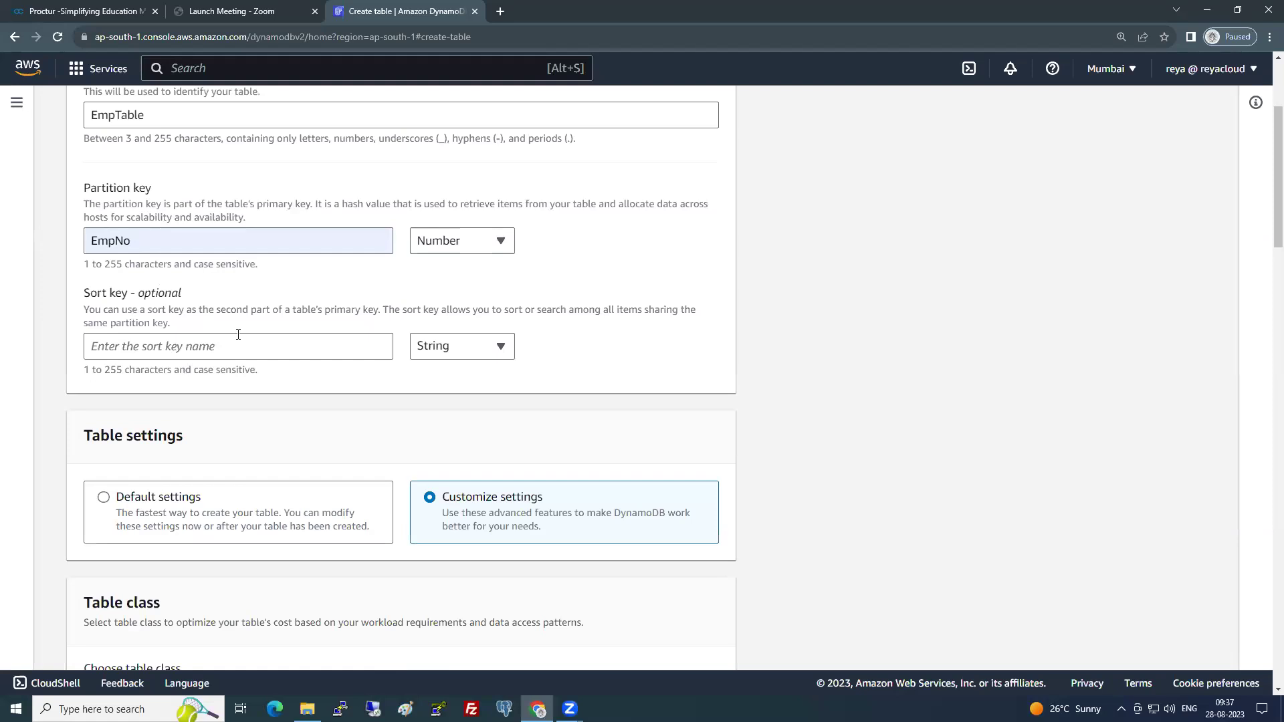
scroll(231, 462, "down", 4)
scroll(231, 460, "down", 1)
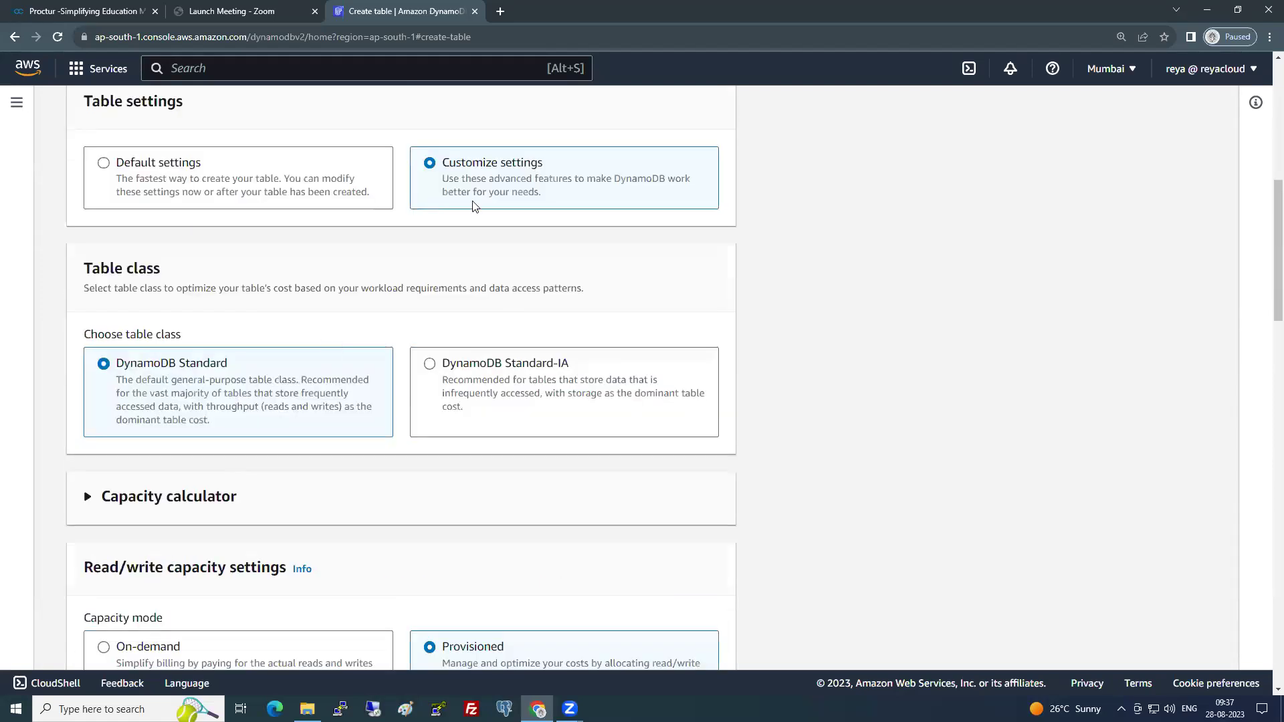
scroll(287, 436, "down", 3)
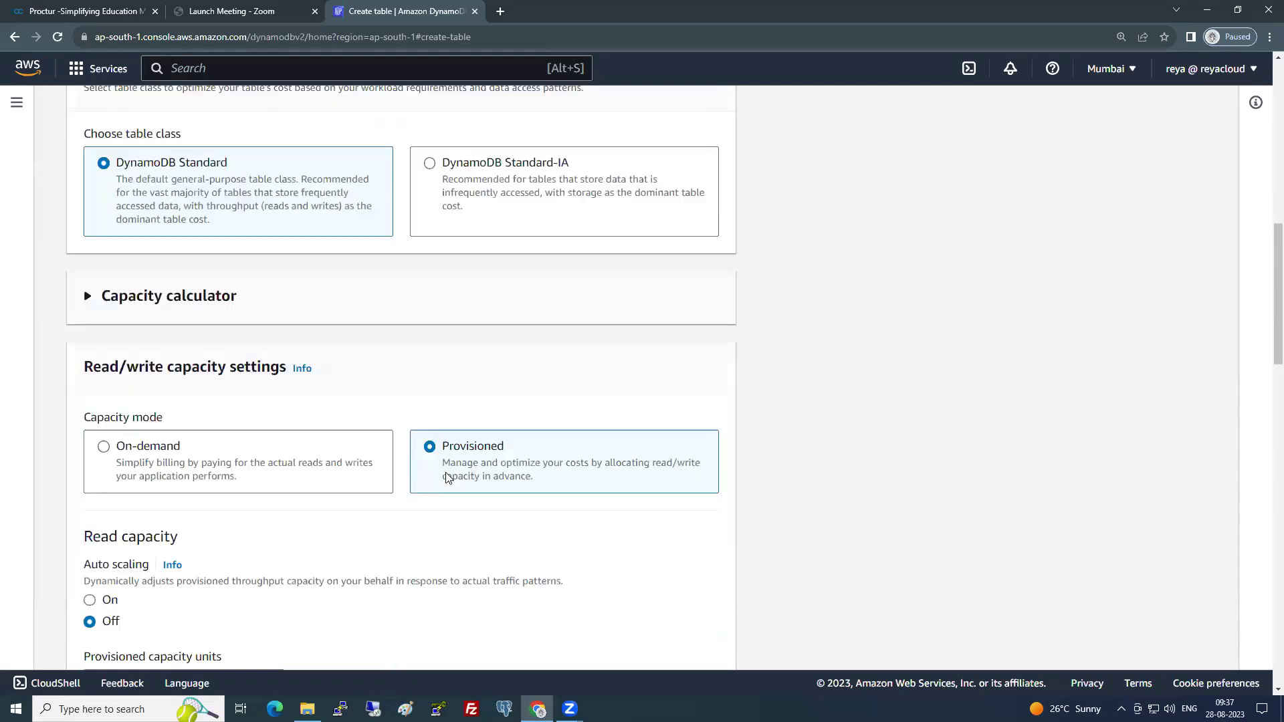
scroll(154, 393, "down", 3)
scroll(138, 450, "down", 2)
scroll(119, 528, "down", 4)
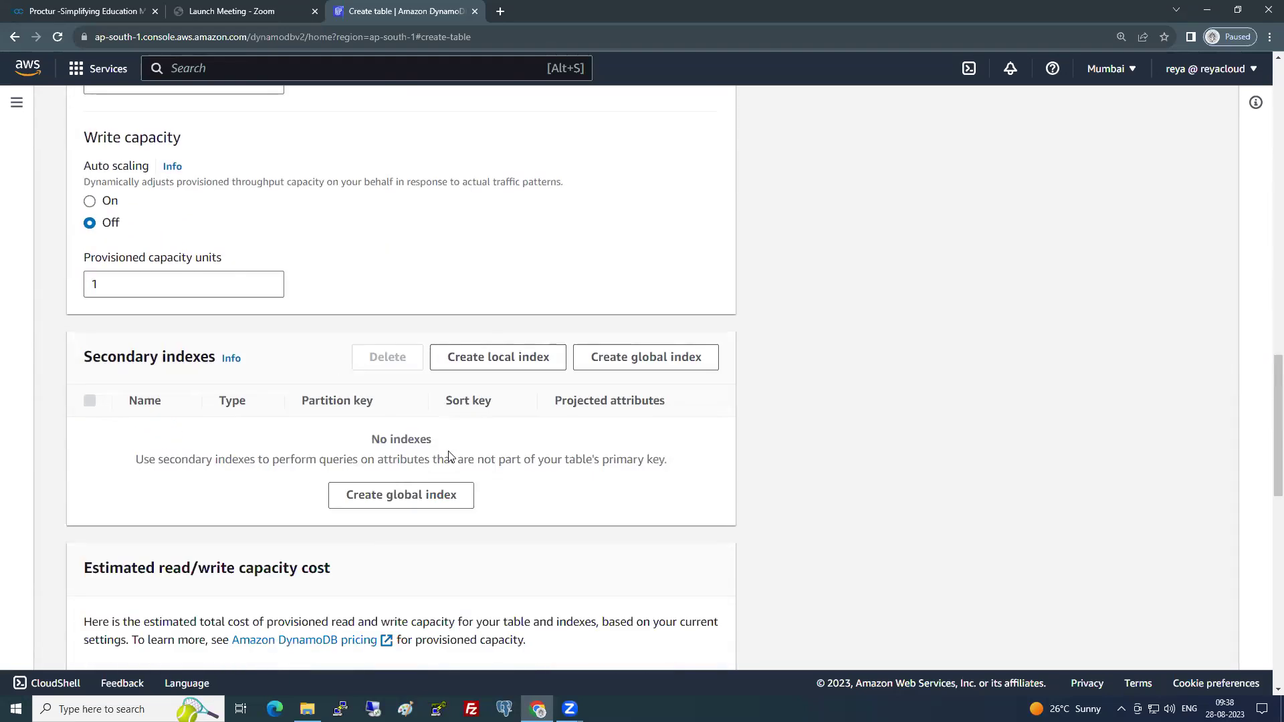
scroll(445, 459, "down", 14)
left_click(664, 629)
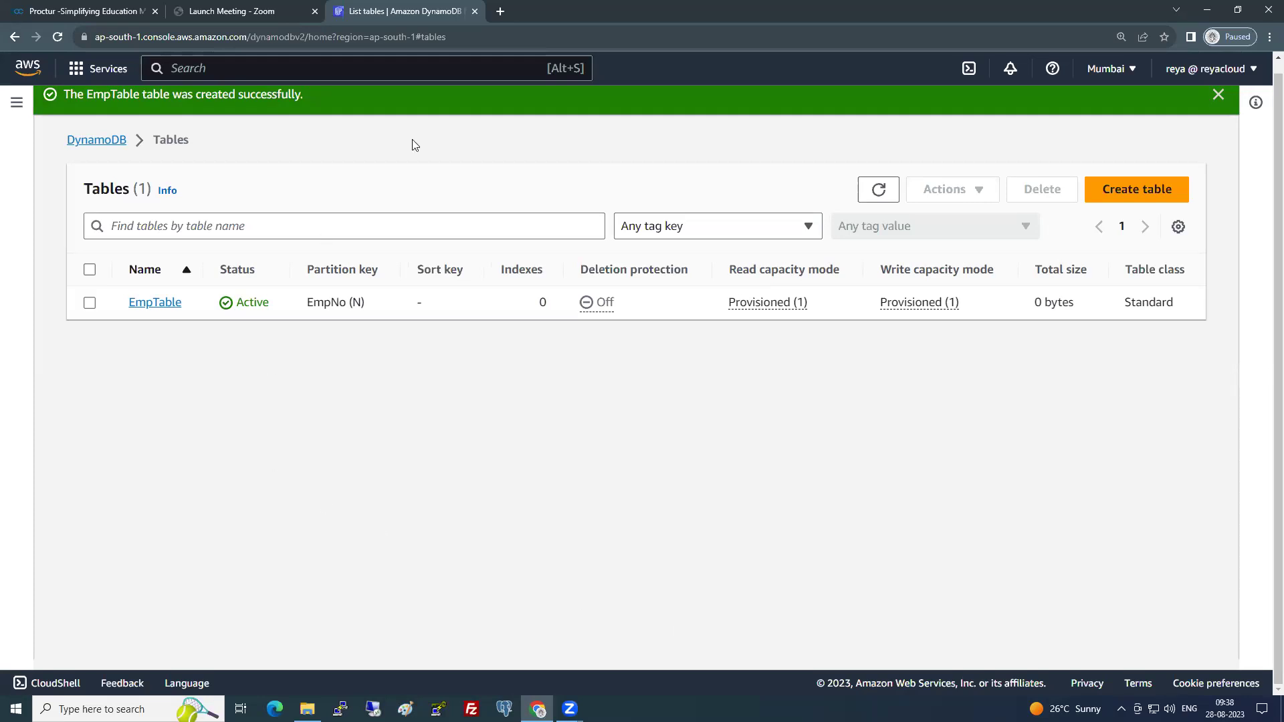
- Dismiss the success banner, select EmpTable and close the Actions menu unused
left_click(1218, 94)
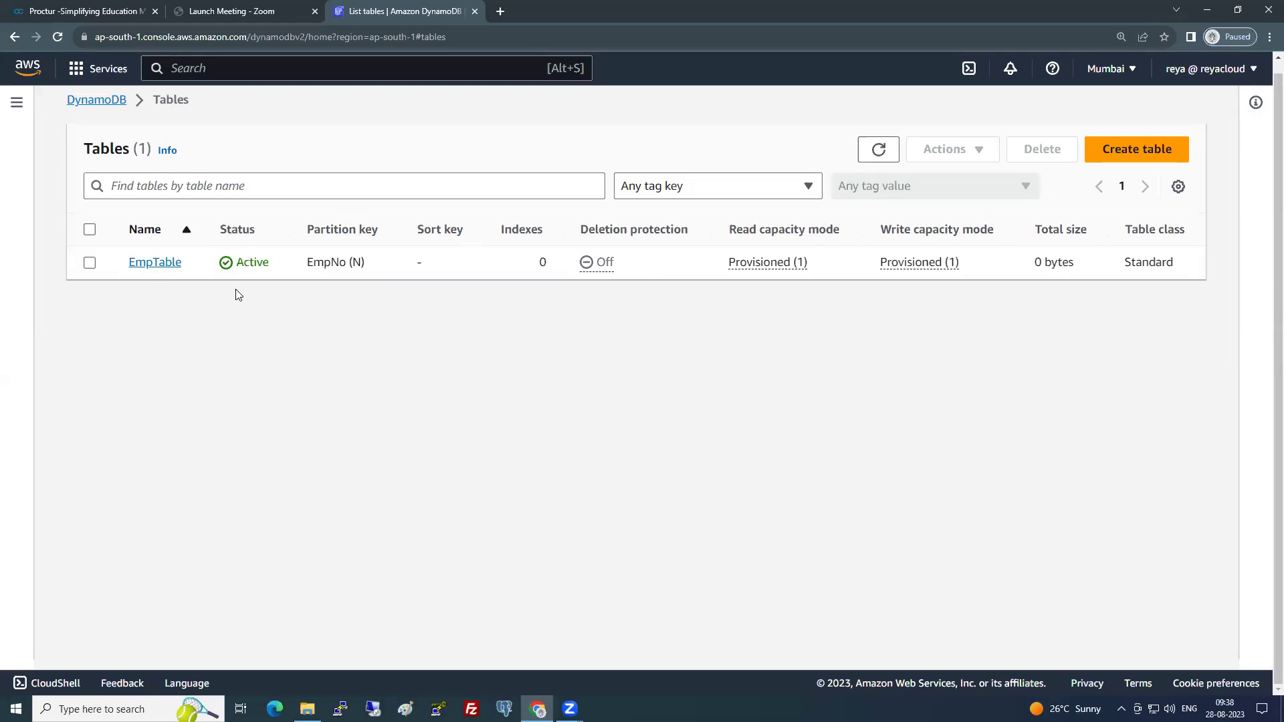
left_click(90, 263)
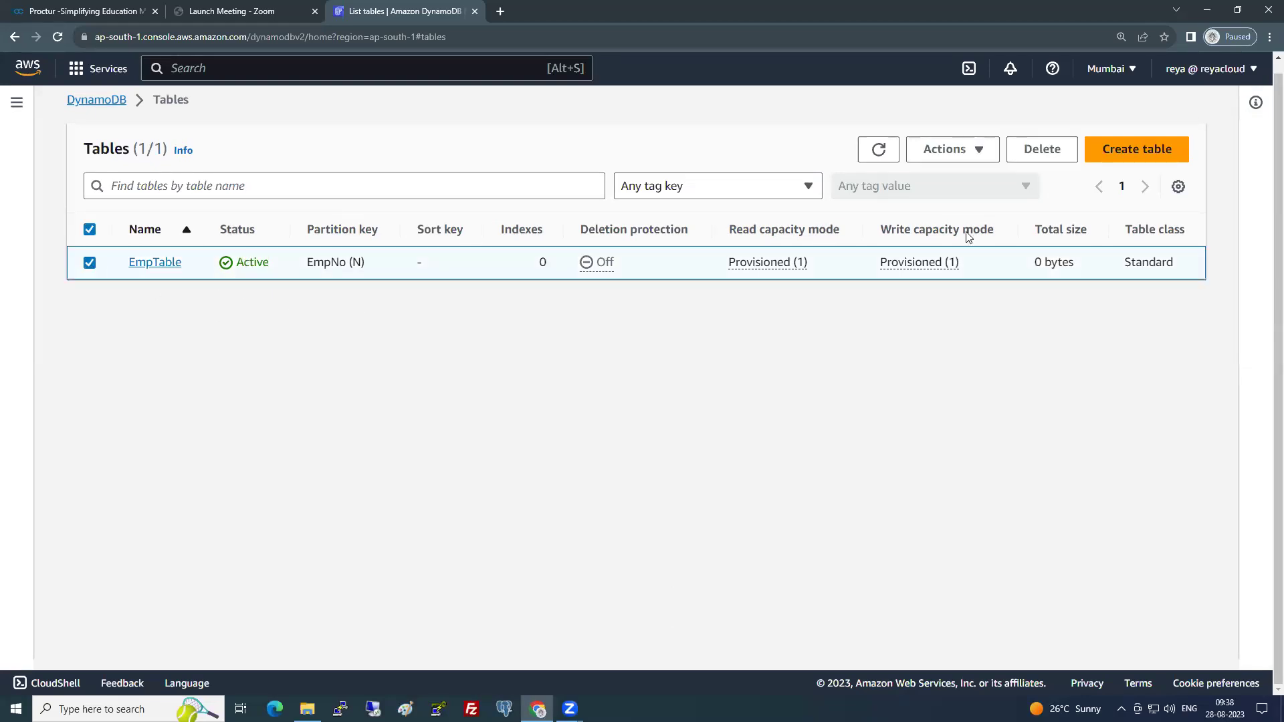
left_click(946, 150)
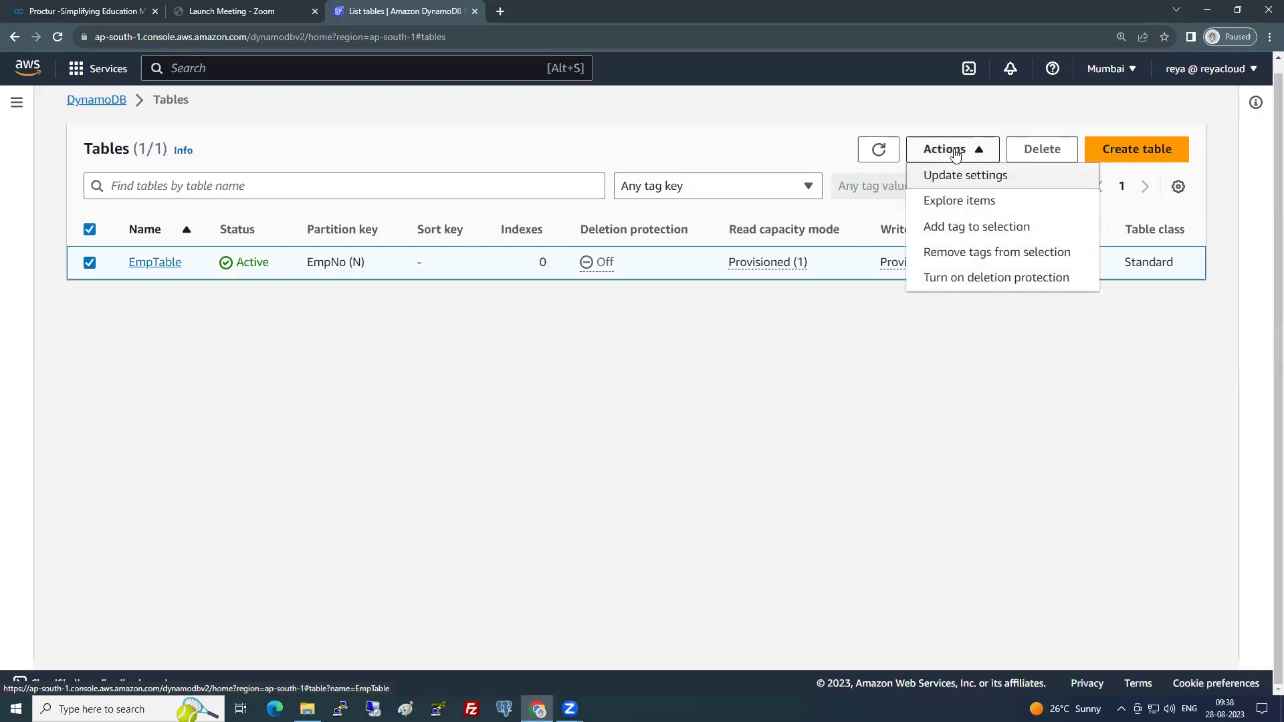
left_click(894, 361)
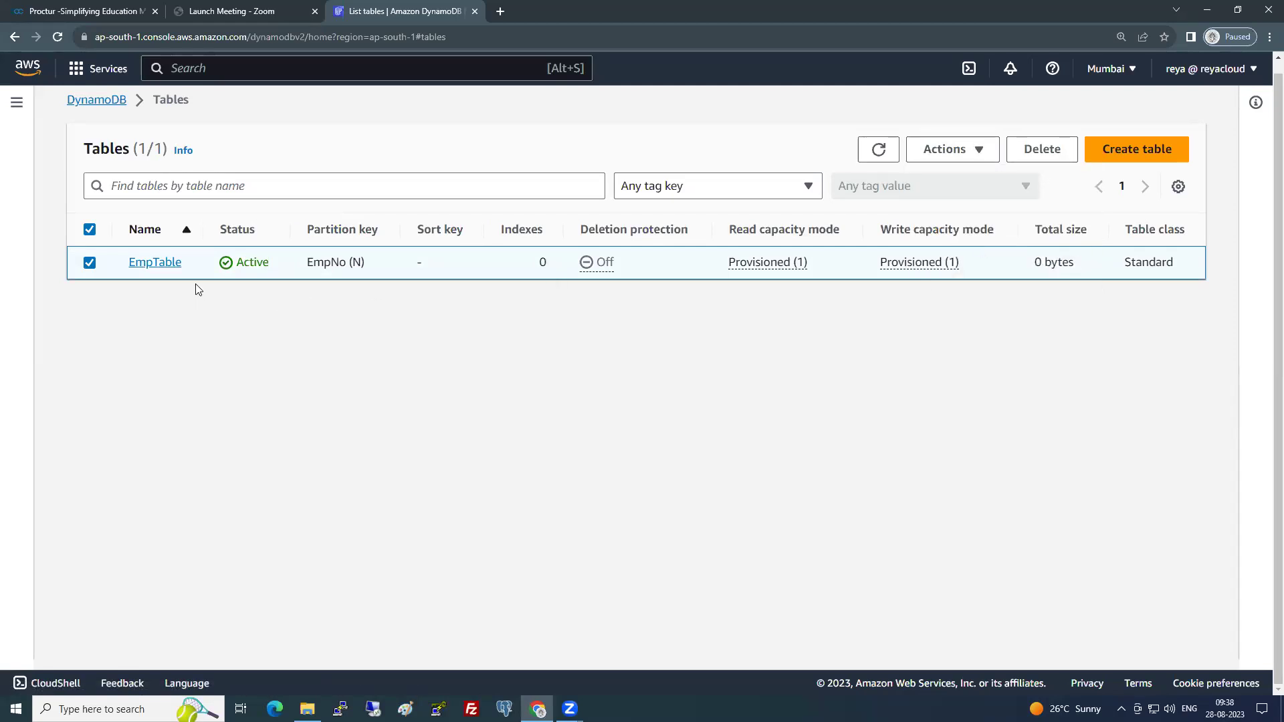
- Highlight EmpTable's Active status and EmpNo partition key in the tables list
double_click(244, 261)
left_click(305, 355)
left_click_drag(309, 261, 353, 263)
left_click(525, 331)
- Open EmpTable's details, hide the Tables side panel, and review its Overview
left_click(169, 267)
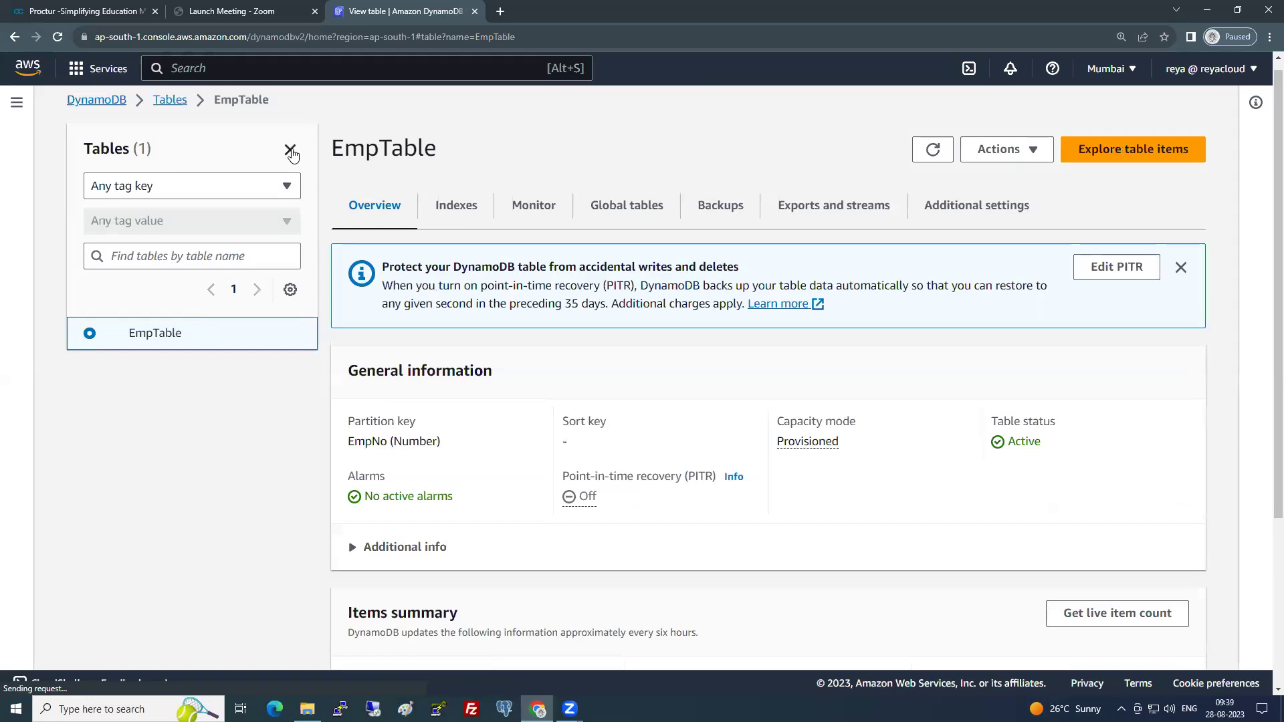
left_click(290, 151)
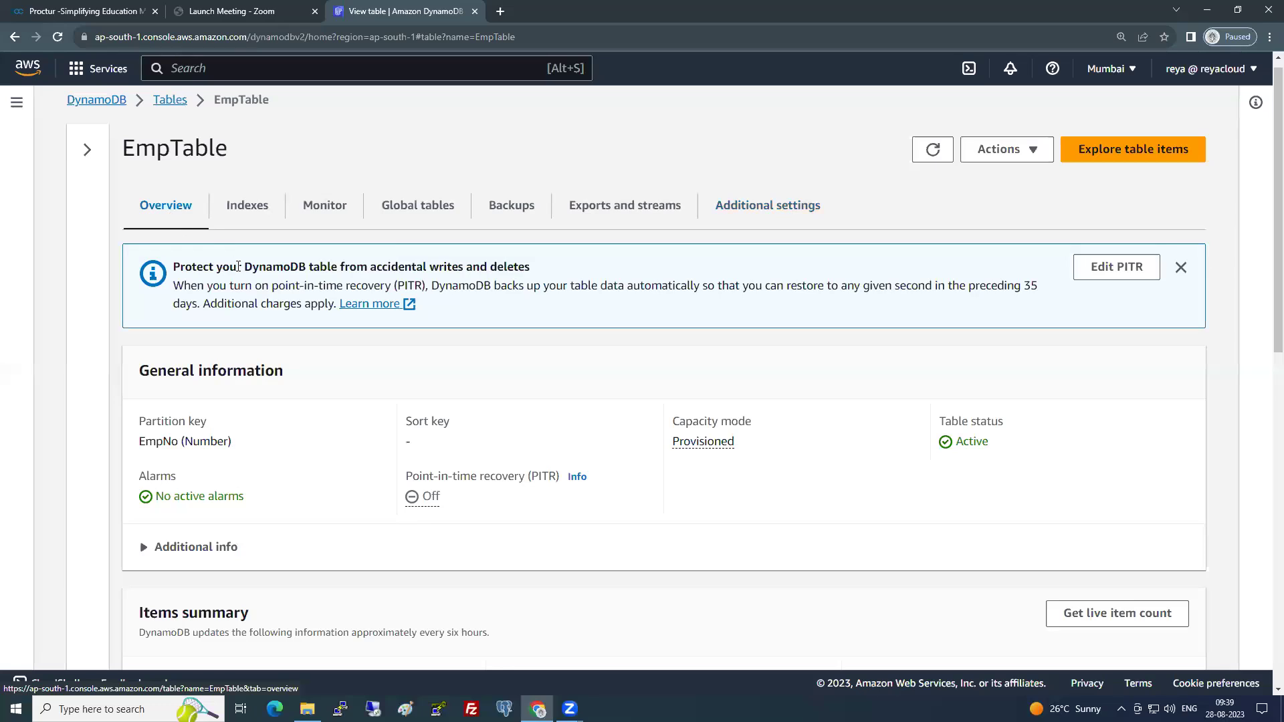
scroll(315, 216, "down", 1)
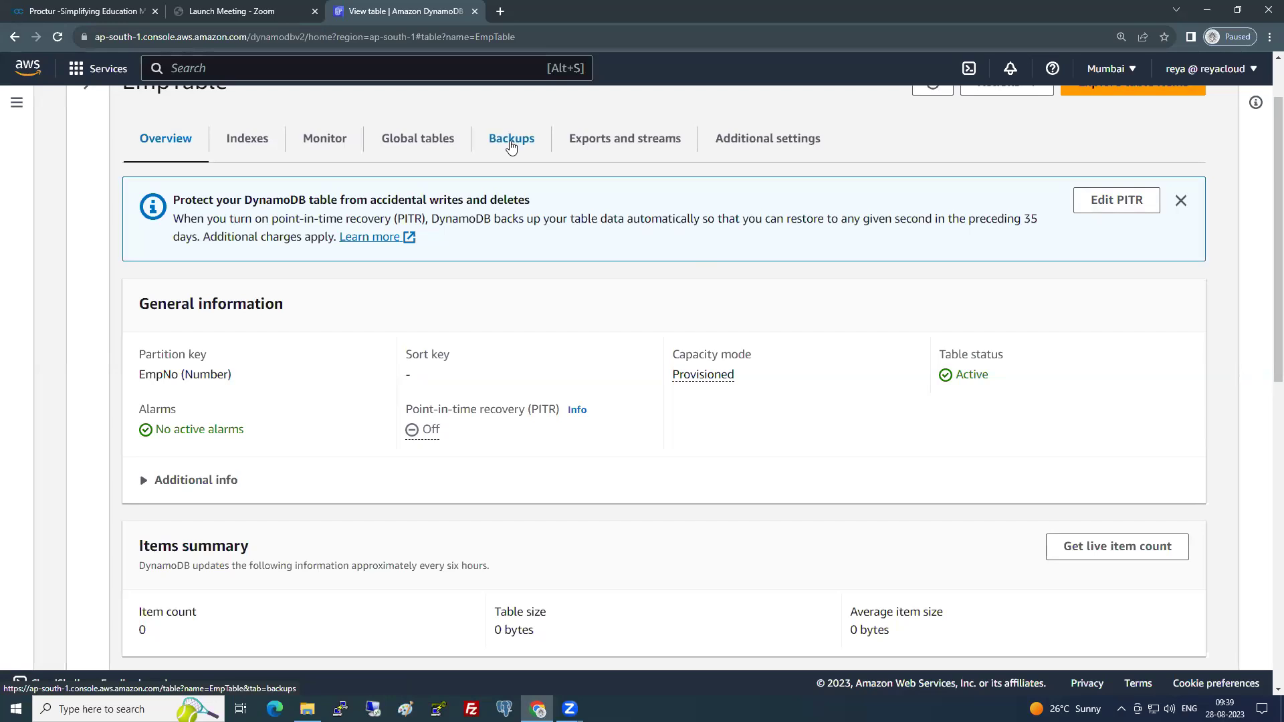
left_click(512, 140)
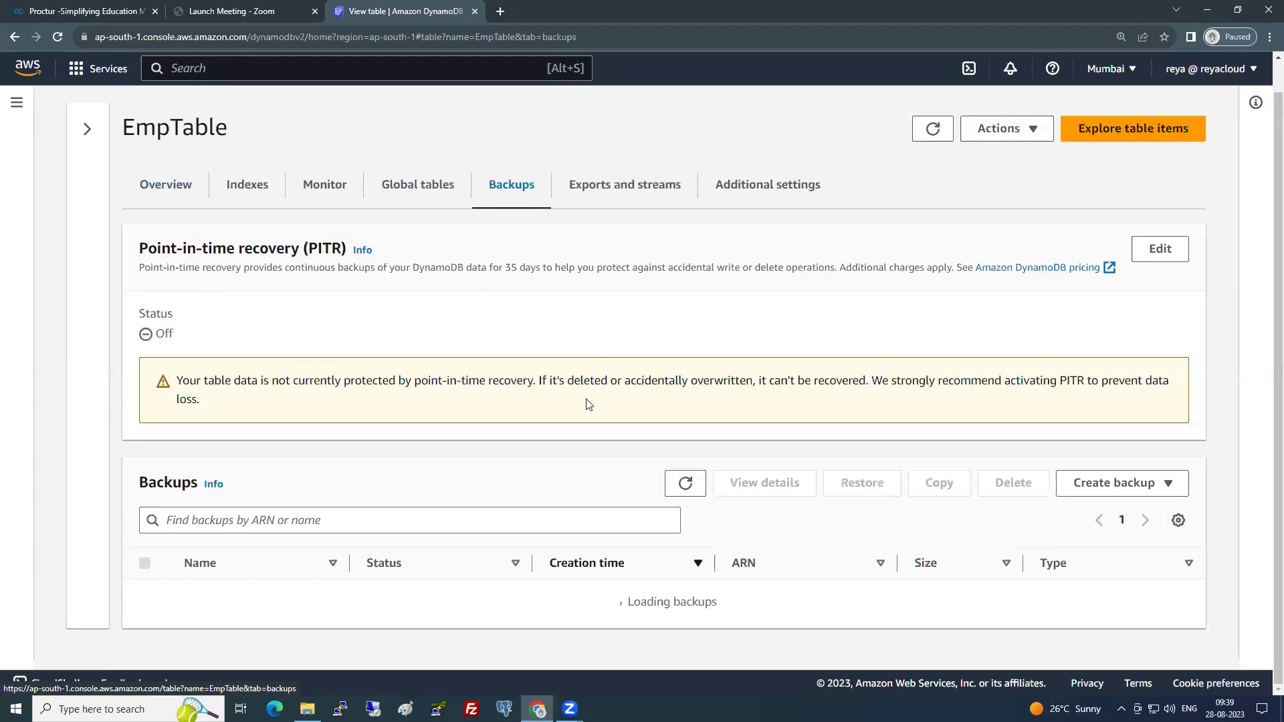
scroll(589, 404, "down", 1)
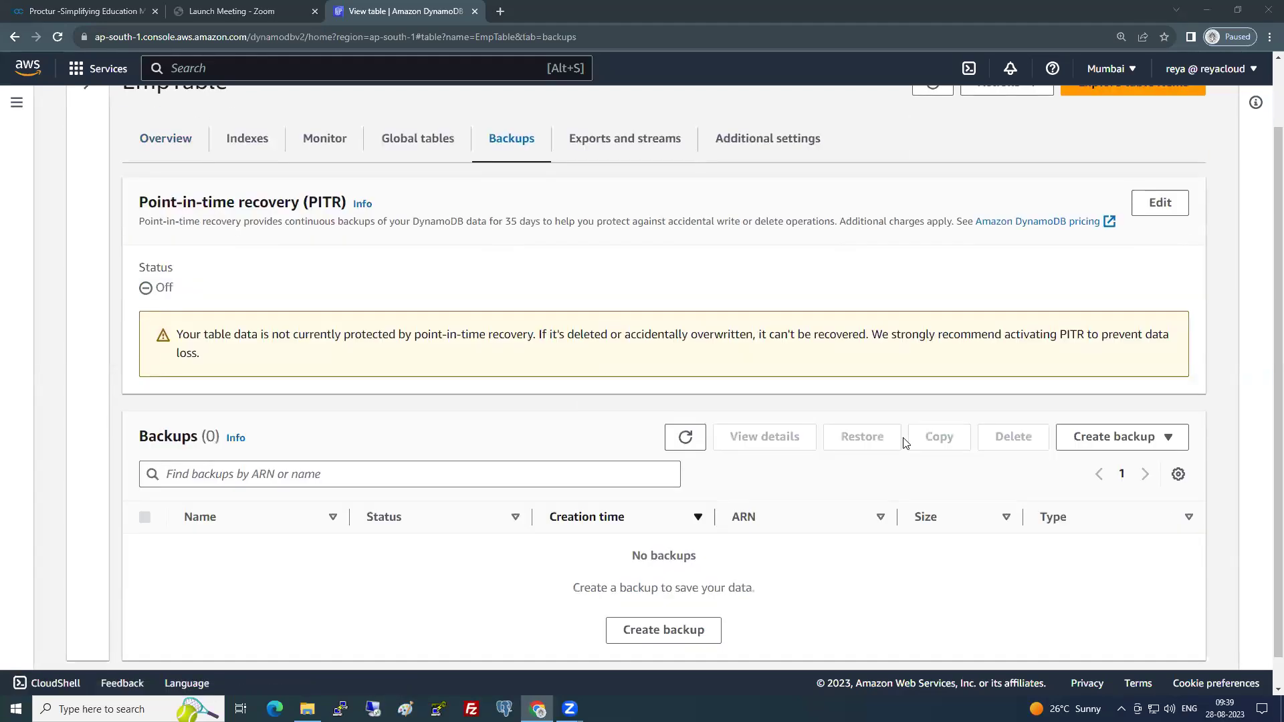
left_click(1142, 438)
left_click(1097, 465)
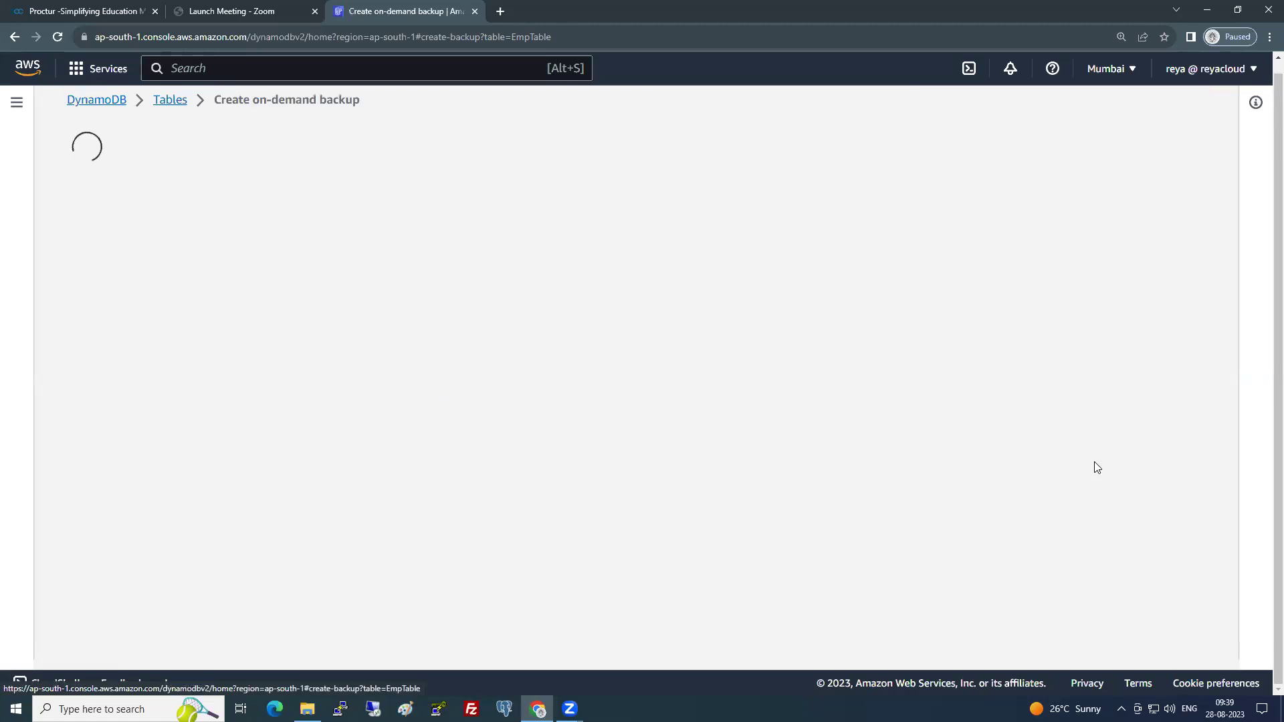
left_click(167, 438)
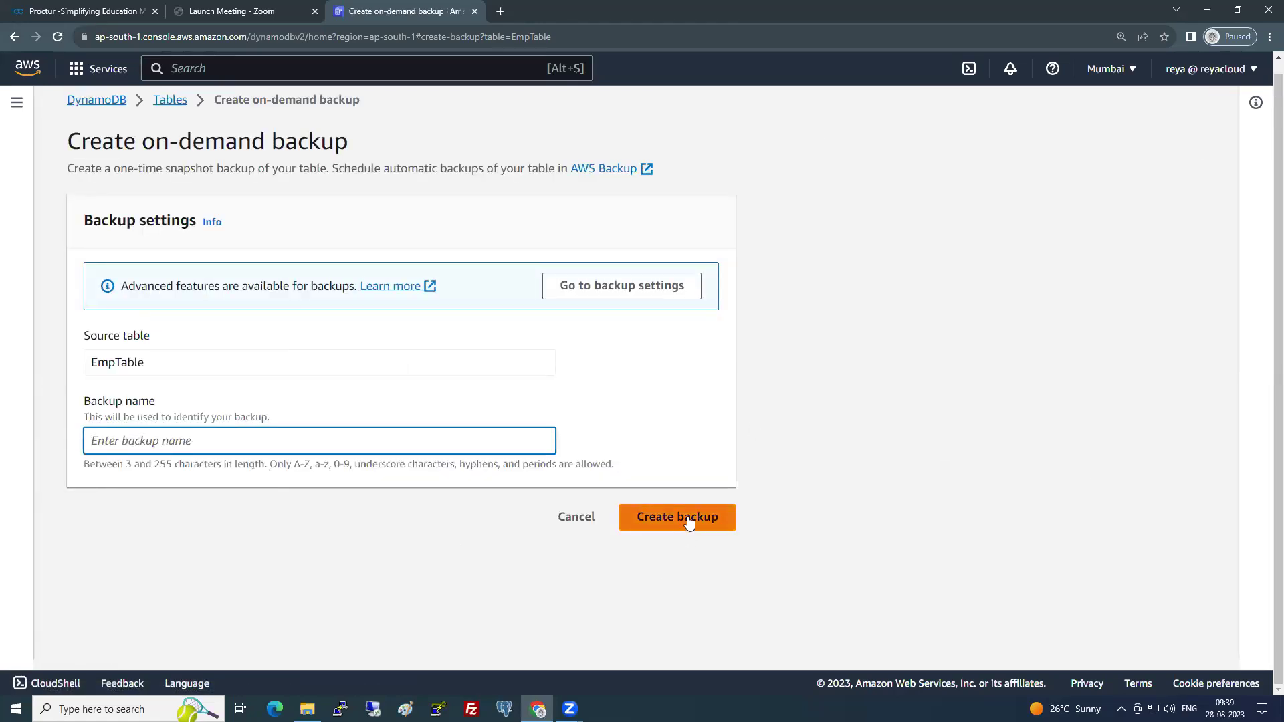
left_click(591, 520)
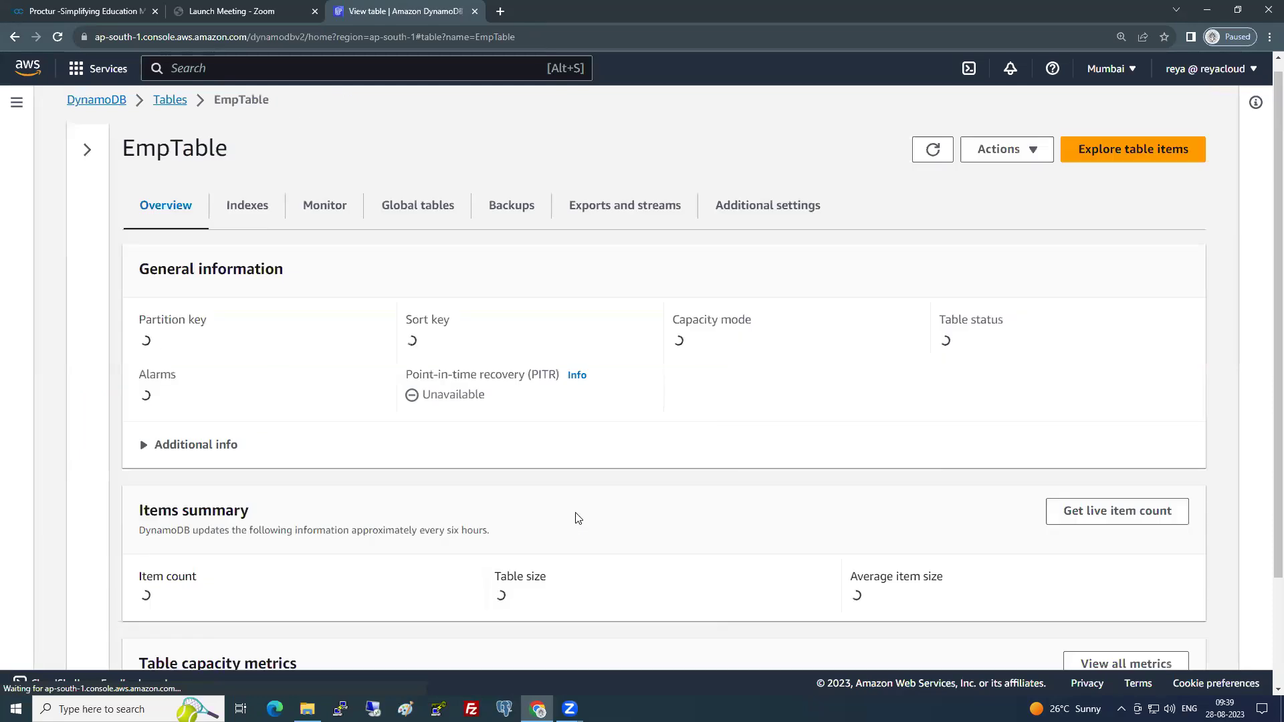
scroll(688, 450, "down", 1)
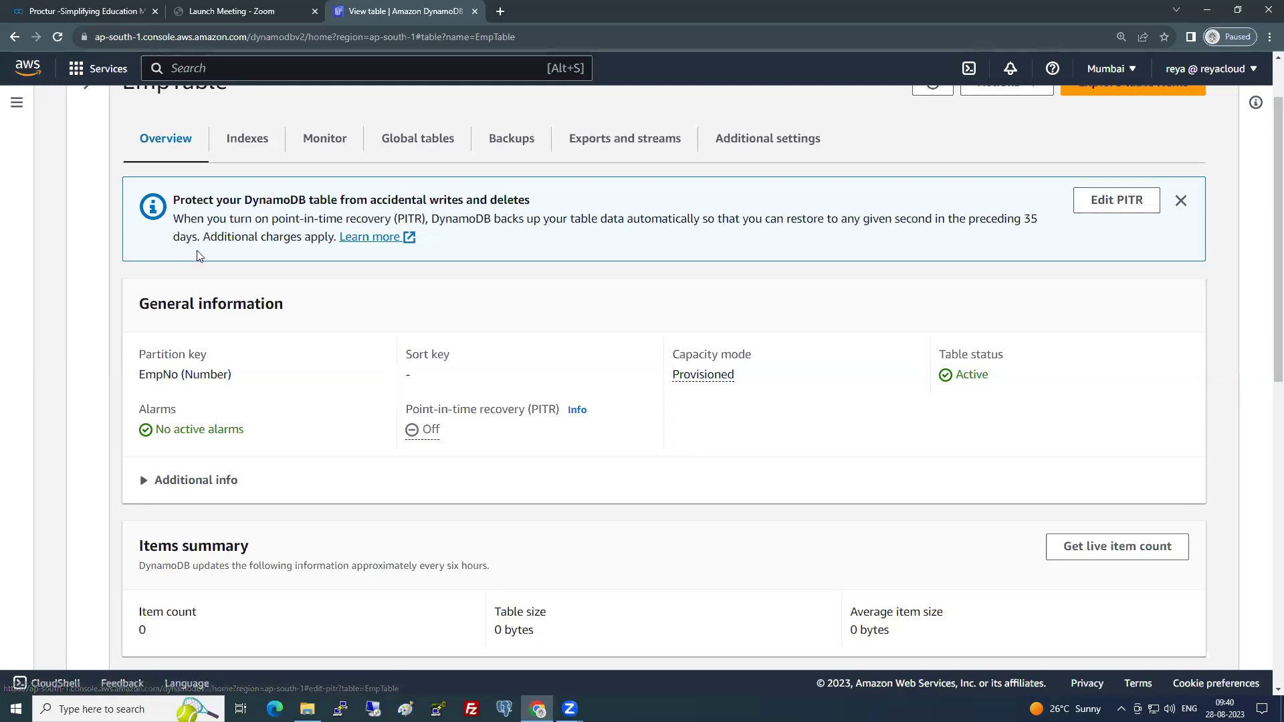
- Try turning on point-in-time recovery for EmpTable, then cancel without saving
left_click_drag(196, 238, 333, 238)
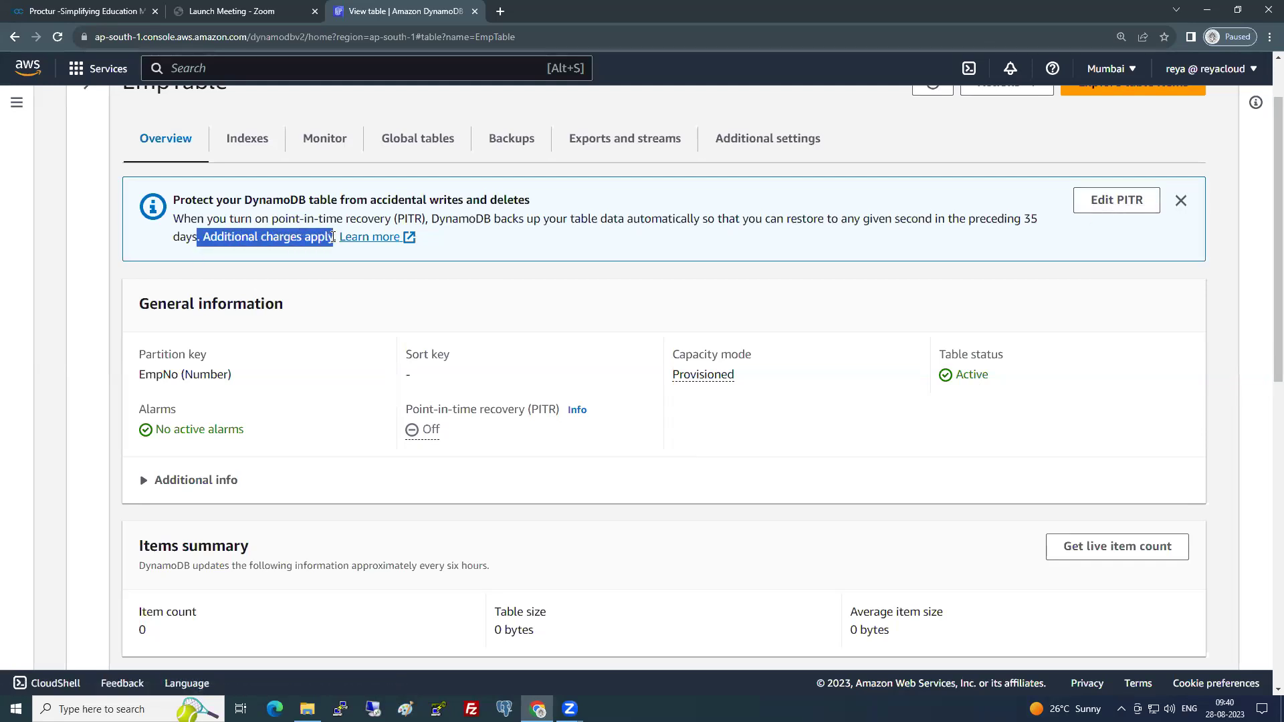
left_click(1091, 207)
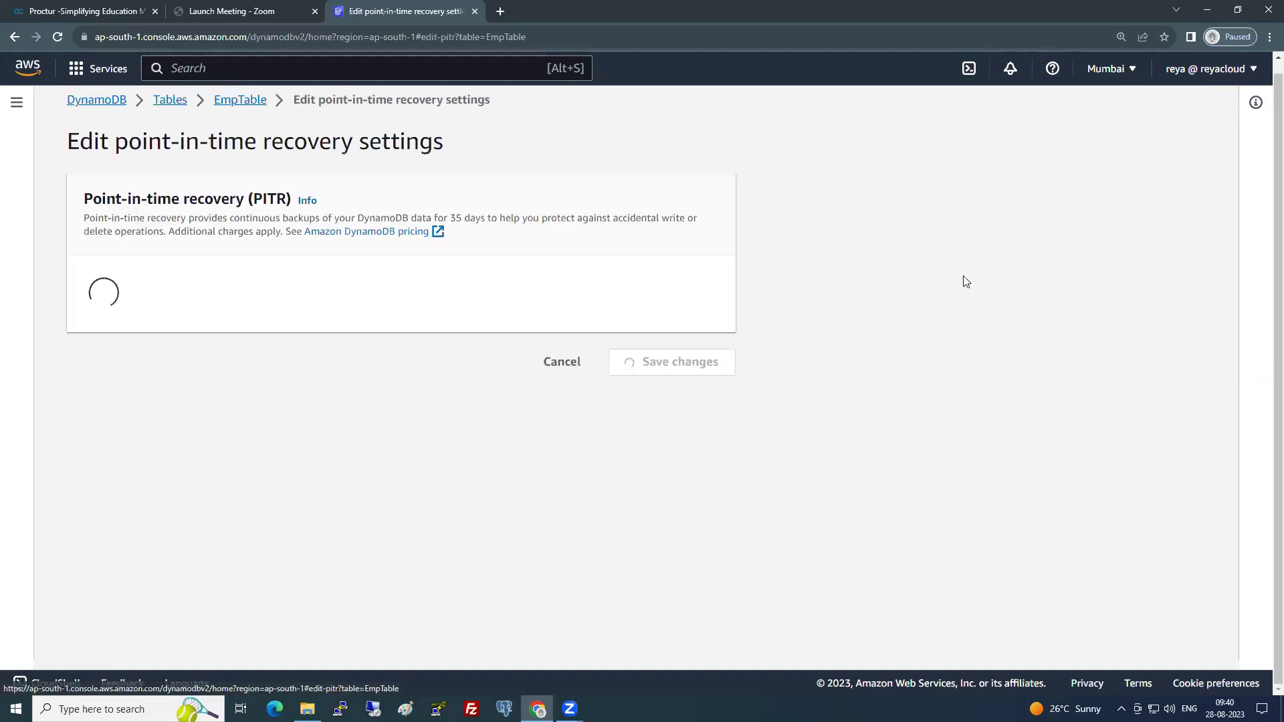
left_click(91, 279)
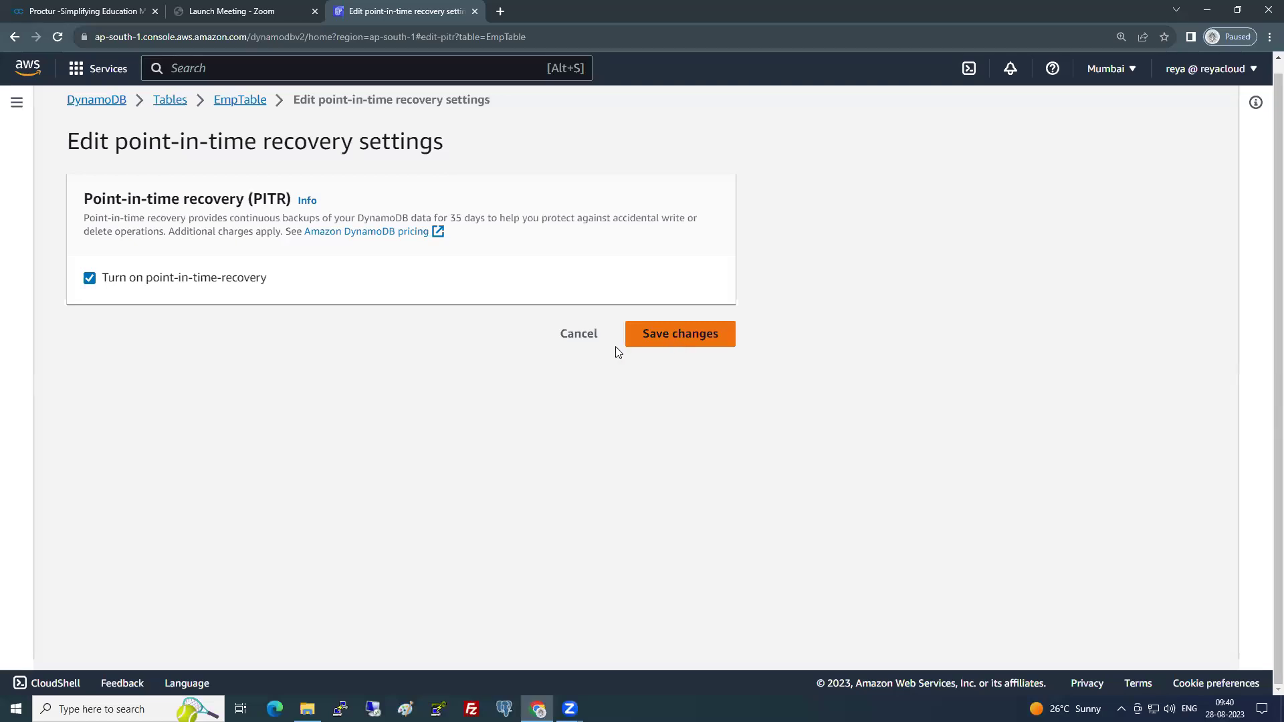
left_click(572, 345)
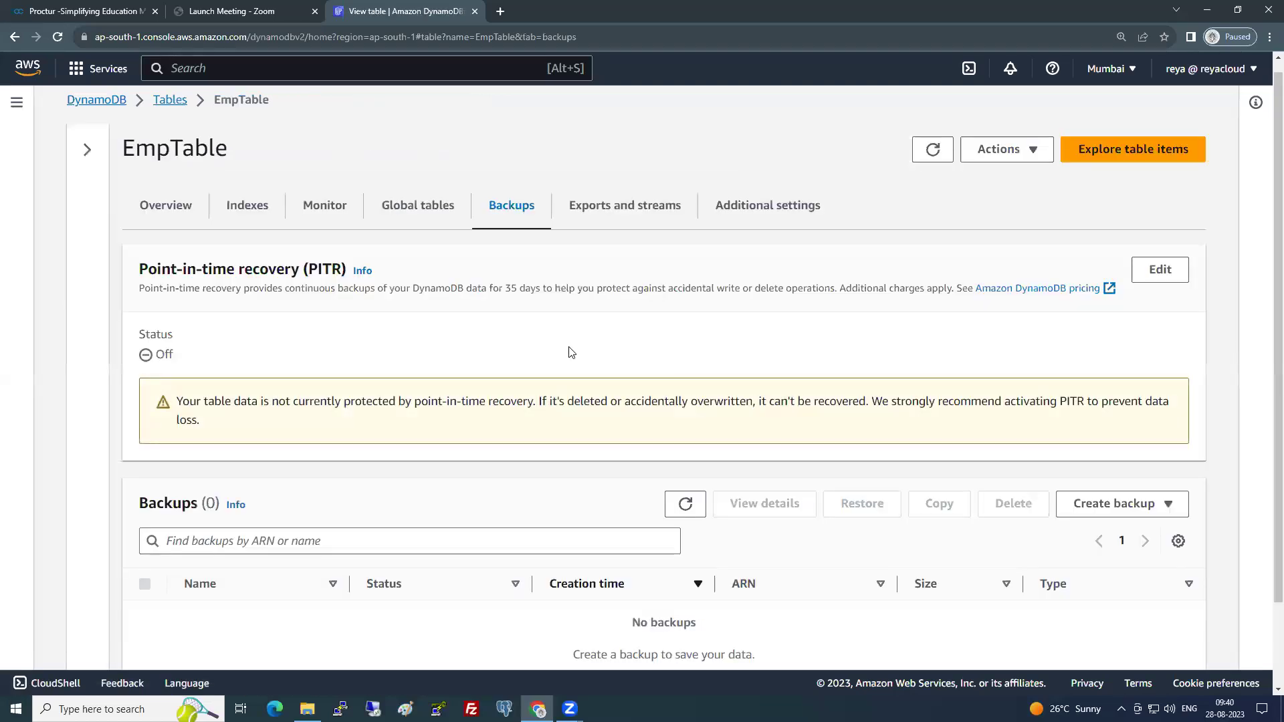
- Review the Backups tab warning that the table is unprotected and deleted data can't be recovered
scroll(565, 348, "down", 2)
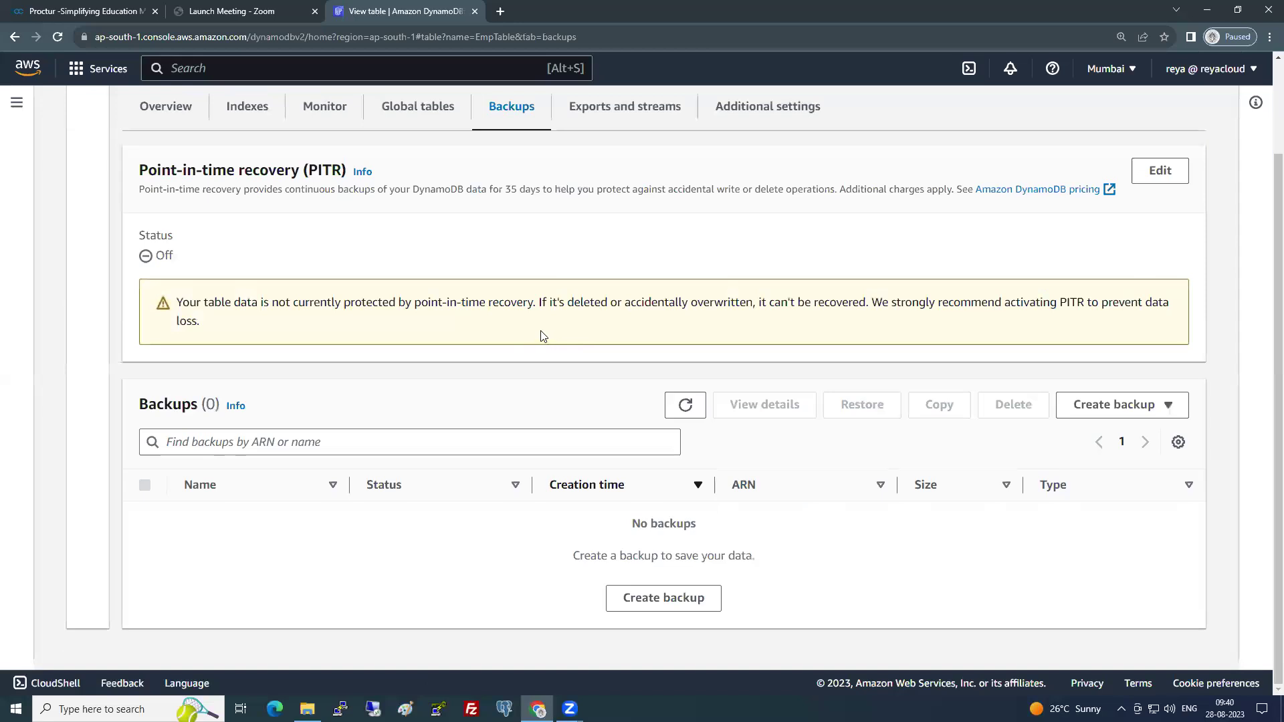
left_click_drag(195, 301, 294, 307)
scroll(314, 375, "up", 2)
left_click_drag(290, 414, 614, 416)
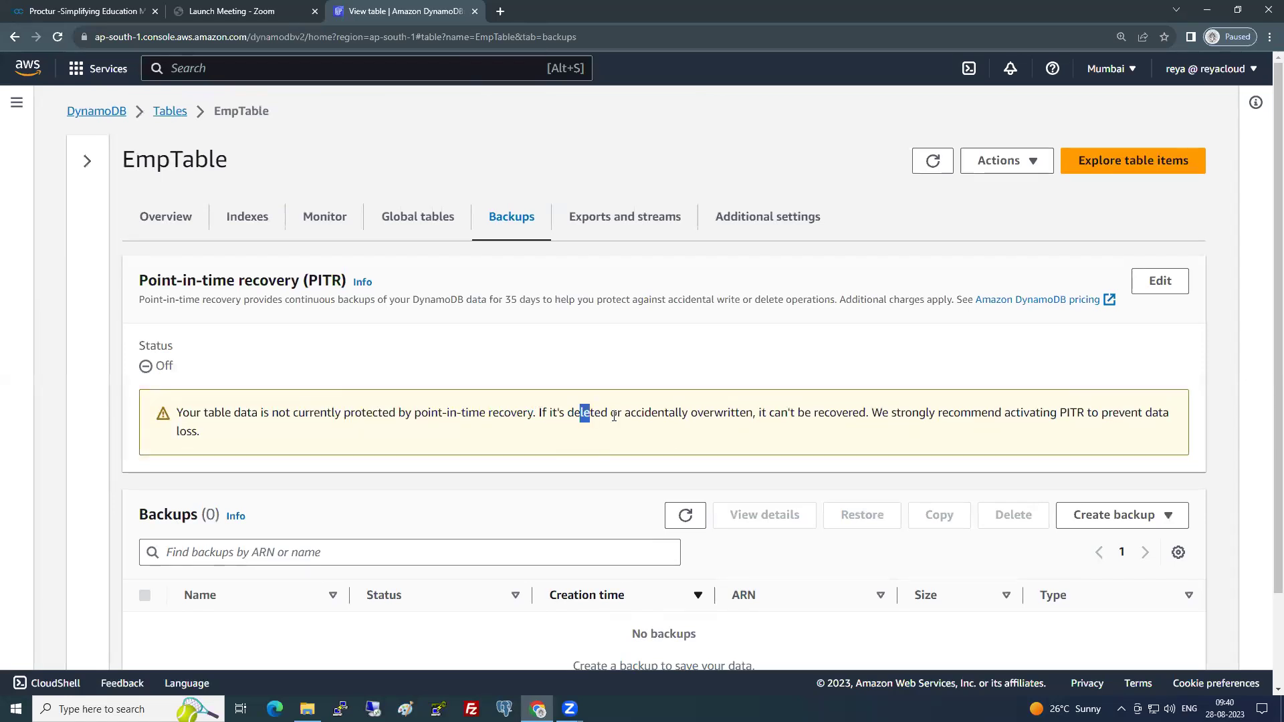
left_click_drag(760, 413, 862, 415)
left_click(848, 435)
scroll(694, 510, "down", 2)
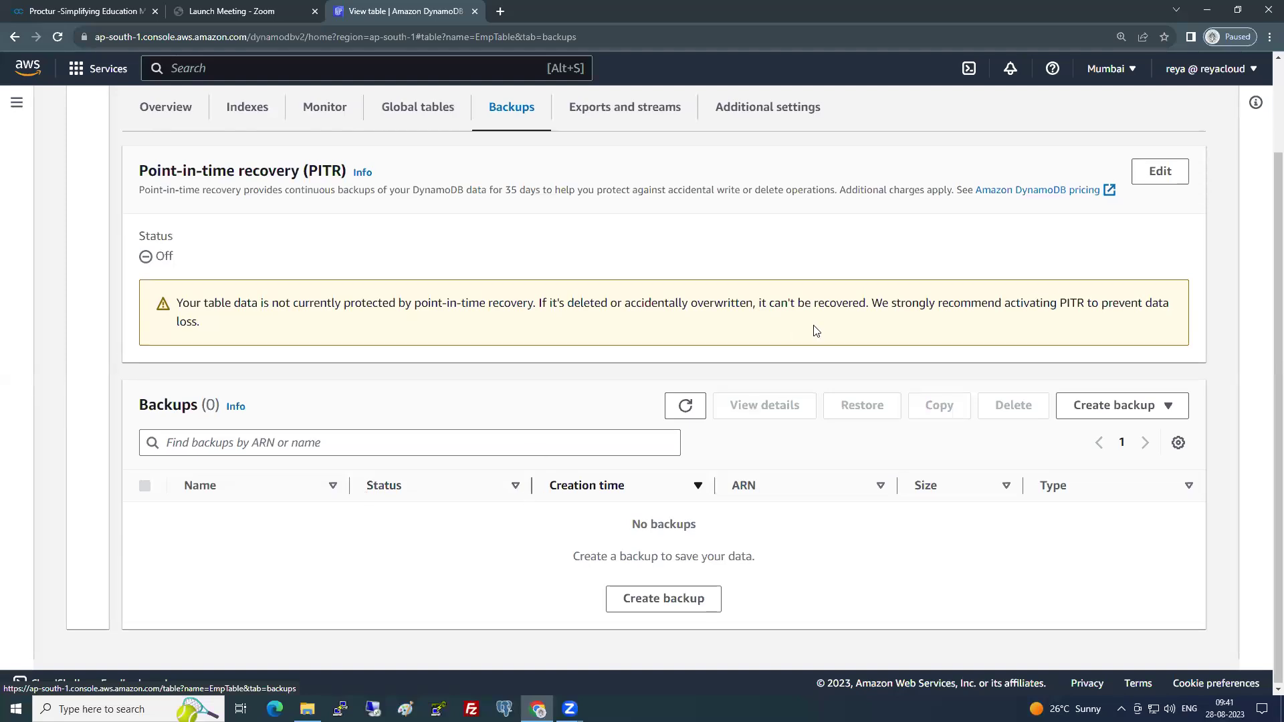
scroll(835, 314, "up", 2)
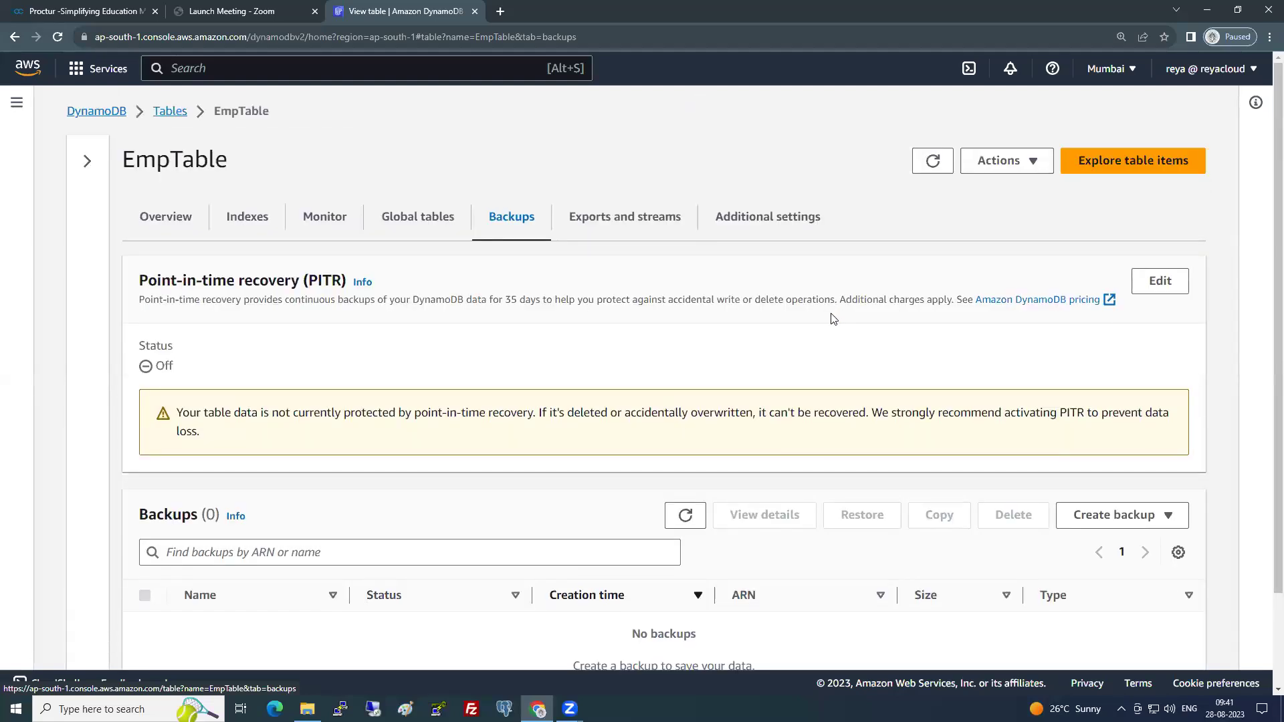
scroll(826, 341, "down", 2)
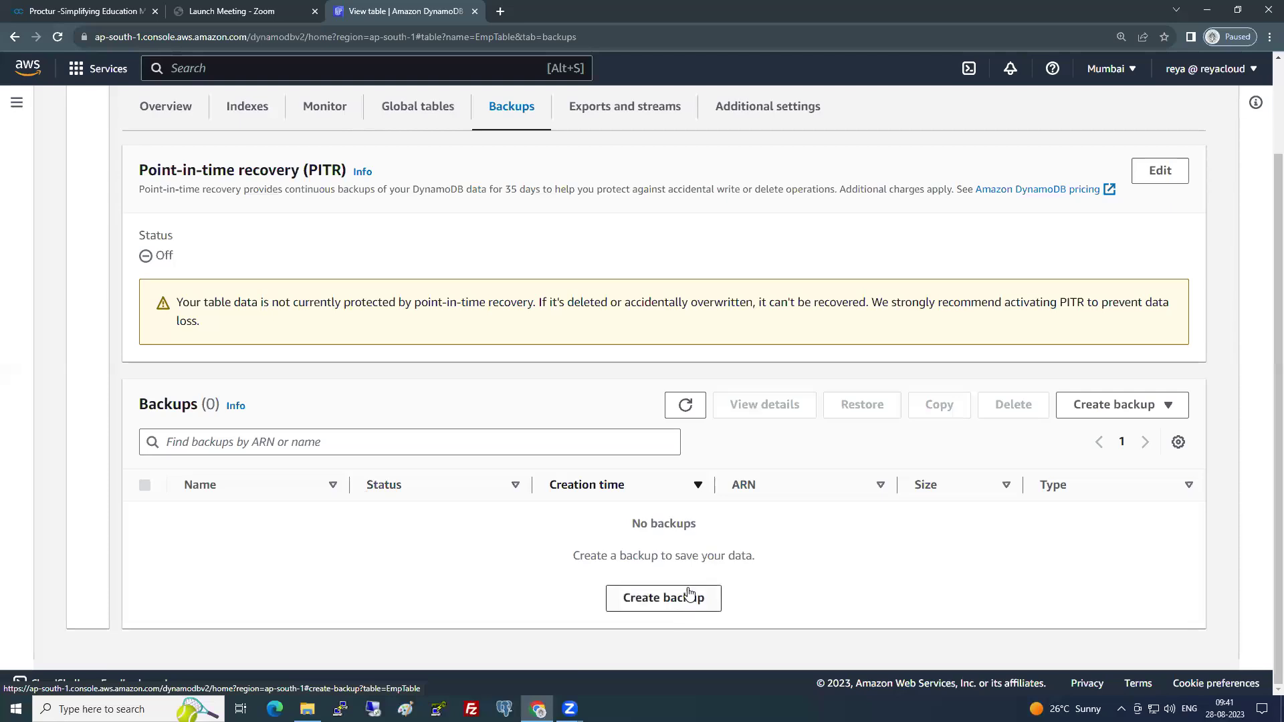
- Switch to EmpTable's Overview and check the 0 bytes table size
scroll(200, 204, "up", 2)
left_click(183, 215)
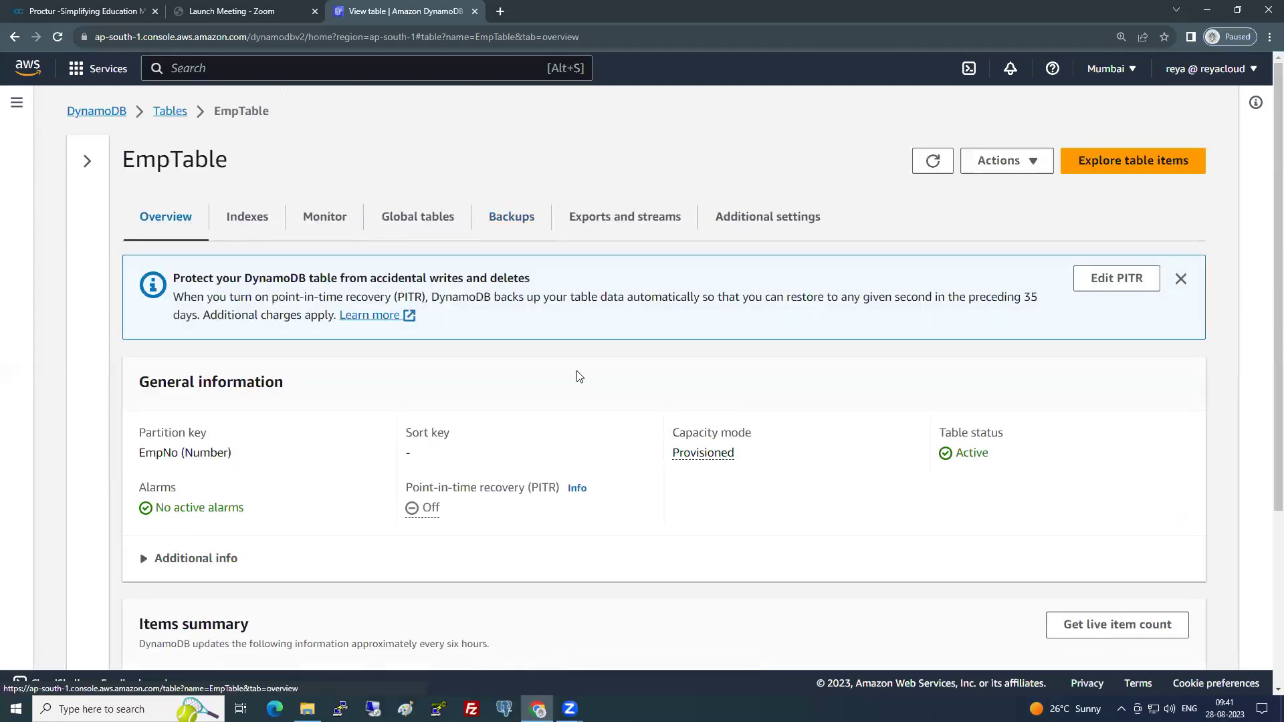
scroll(961, 315, "down", 1)
scroll(961, 314, "down", 1)
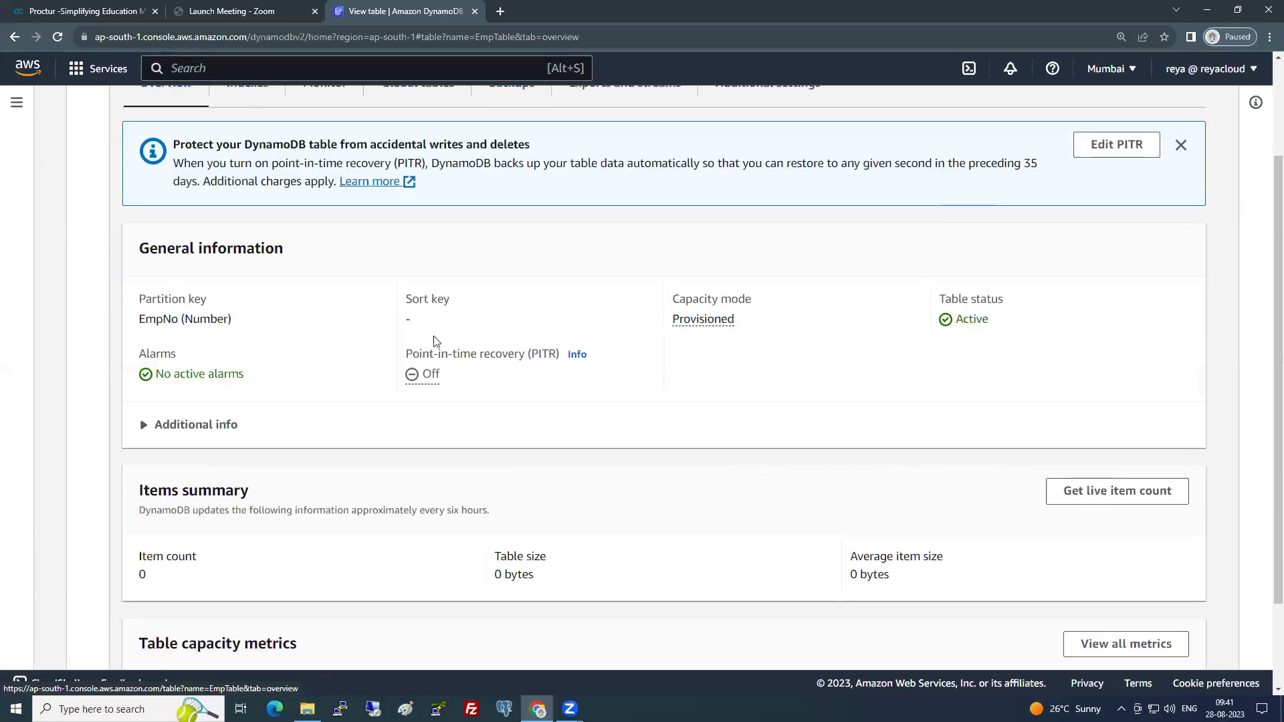
scroll(223, 424, "down", 2)
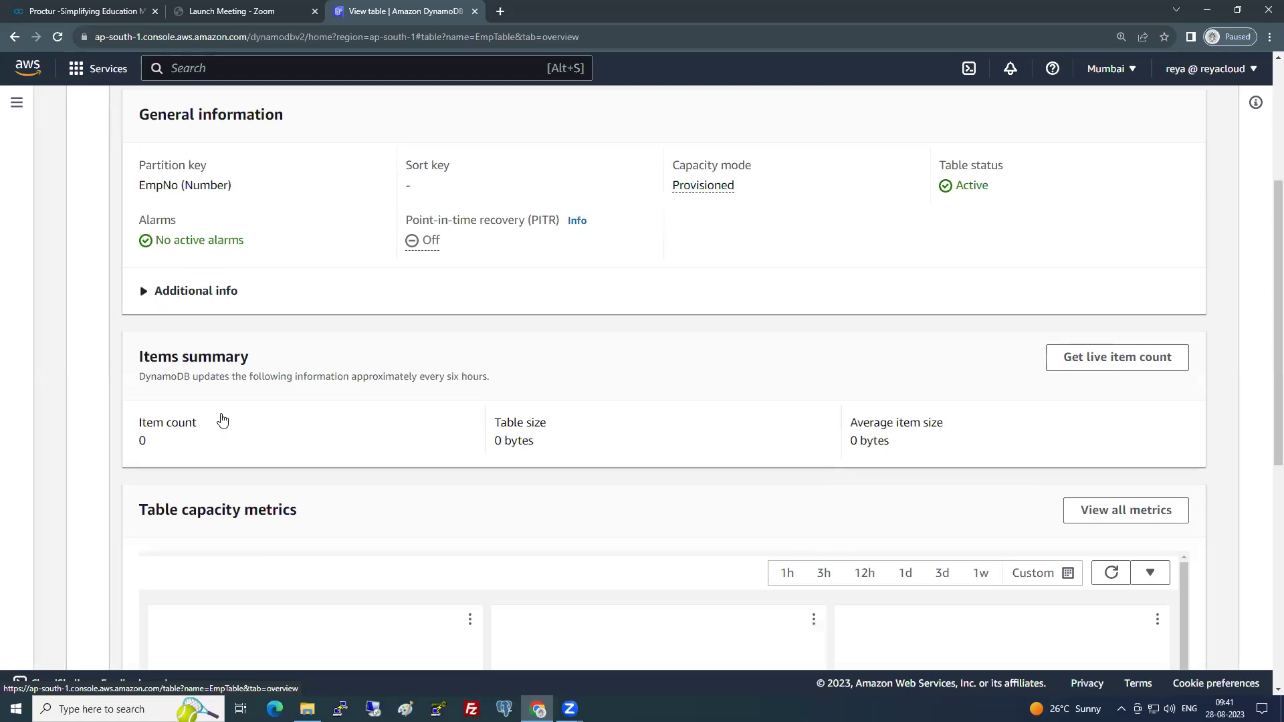
left_click_drag(161, 444, 138, 443)
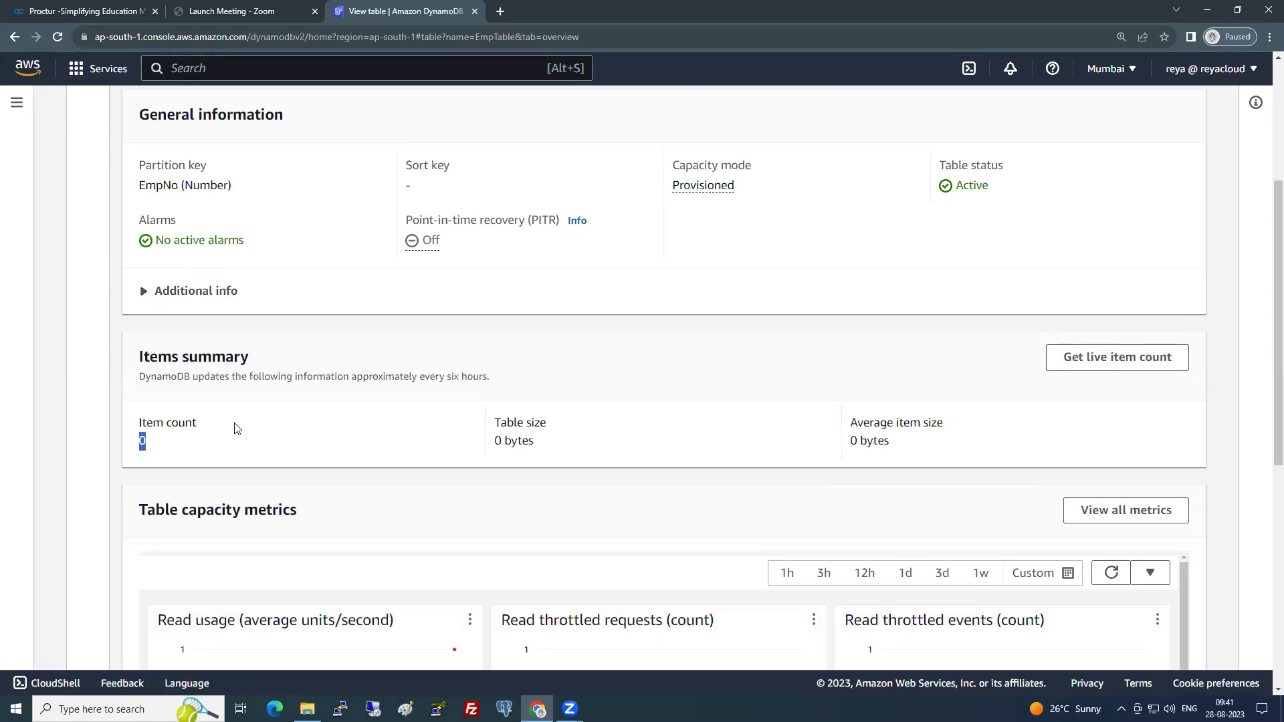
left_click_drag(538, 448, 493, 452)
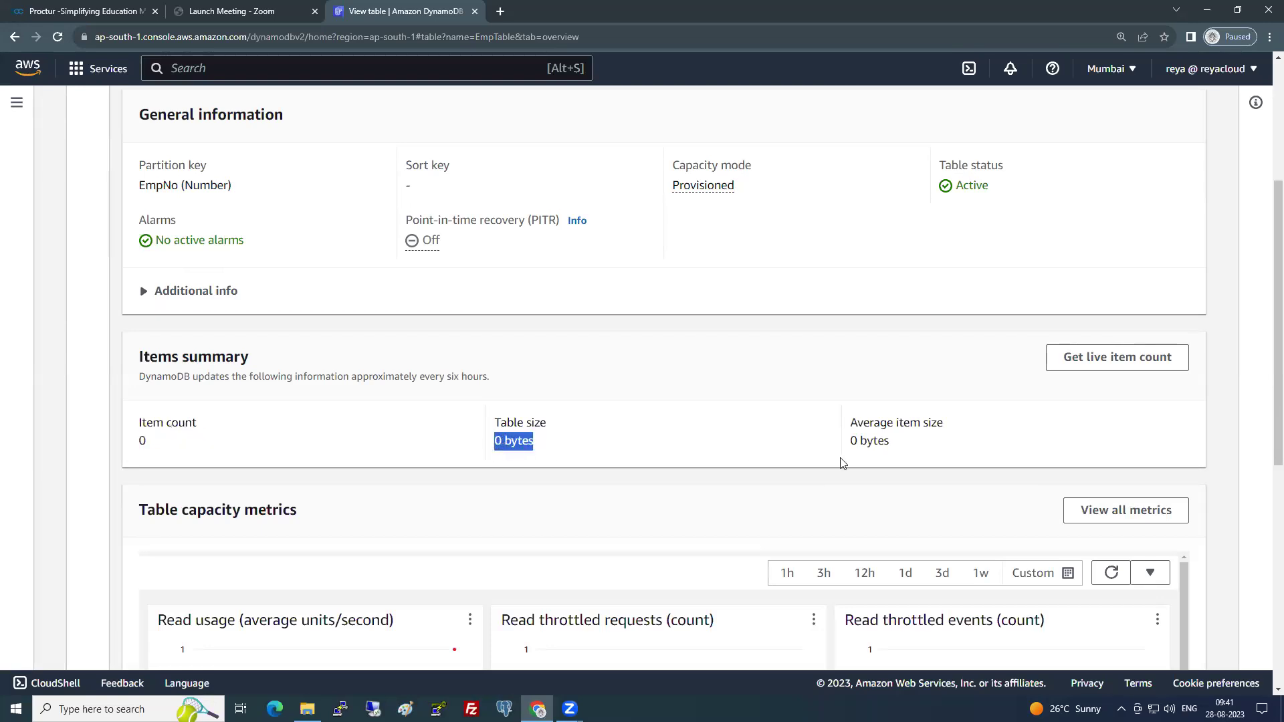
- Scroll through the items summary and capacity metrics, confirming an item count of 0
scroll(803, 455, "down", 4)
scroll(675, 438, "down", 4)
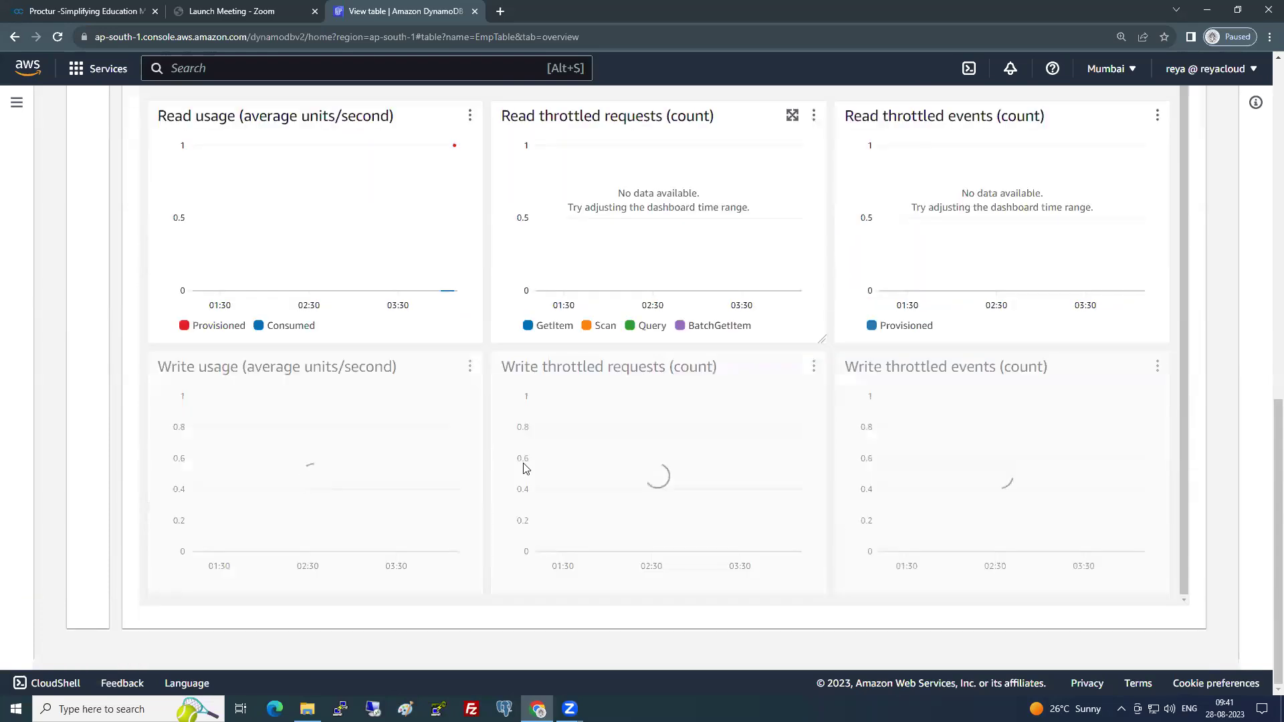
scroll(525, 468, "up", 10)
scroll(952, 421, "down", 3)
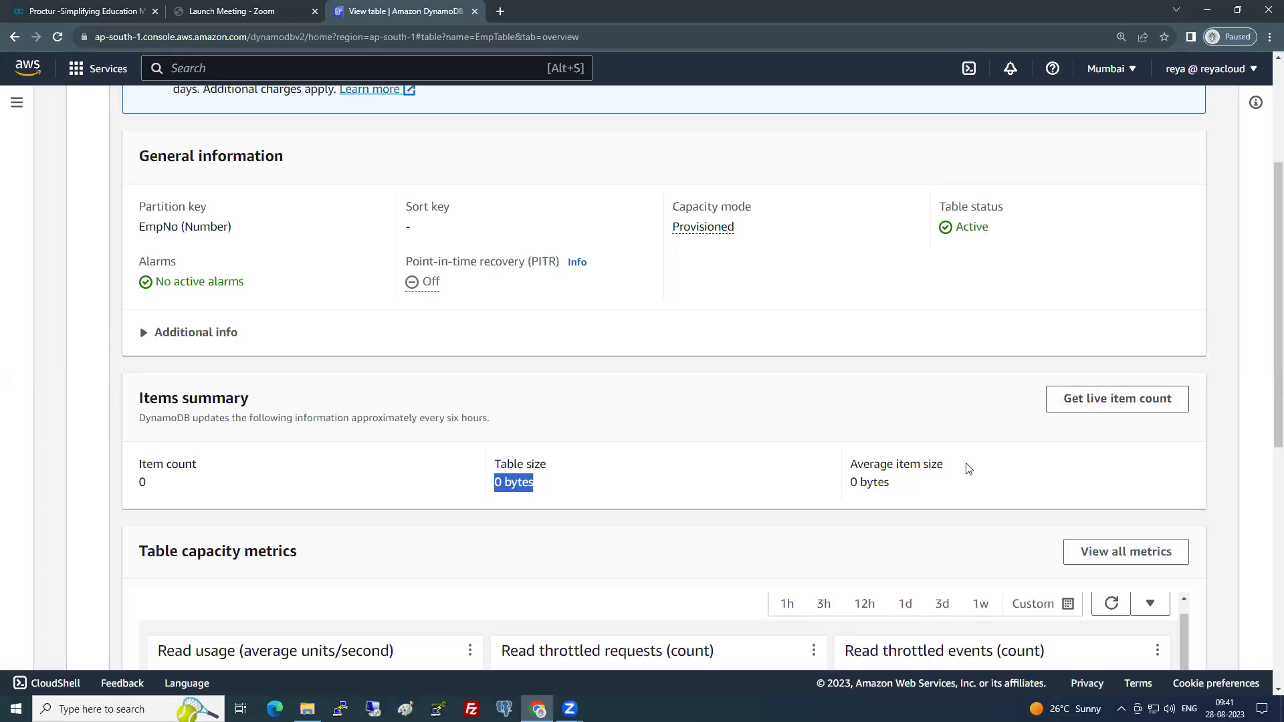
left_click_drag(478, 481, 141, 487)
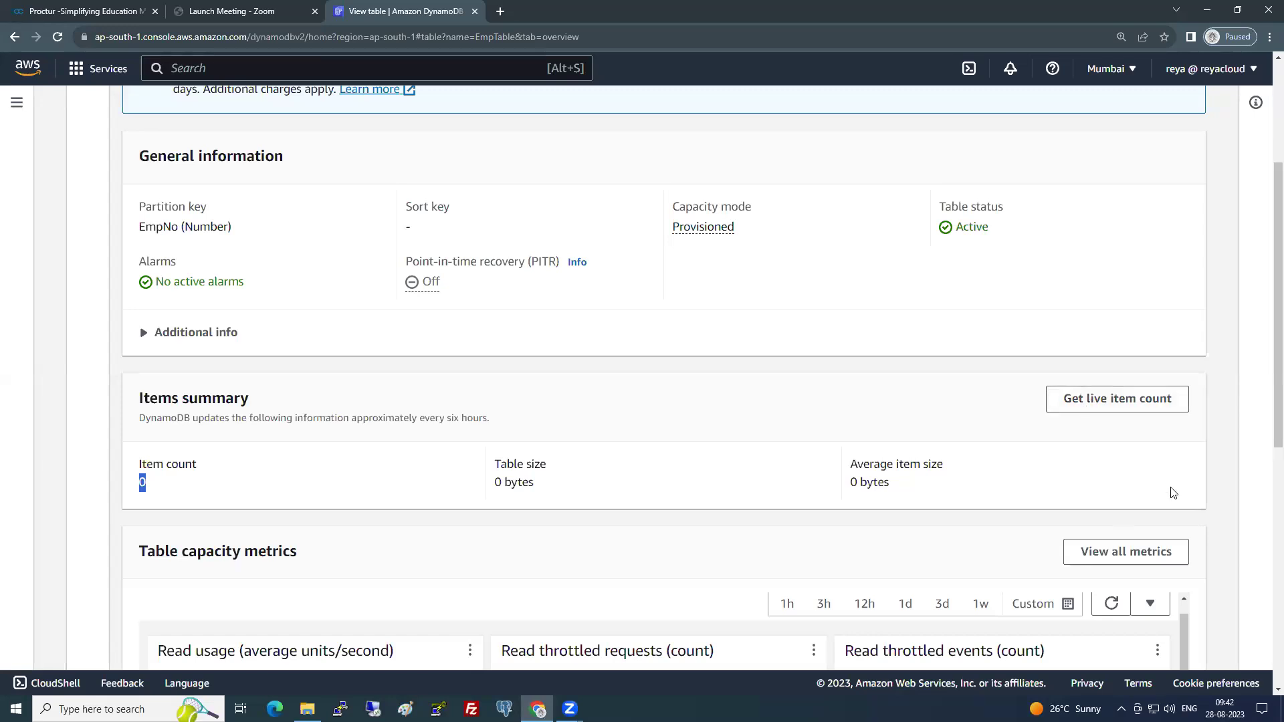
scroll(493, 458, "down", 2)
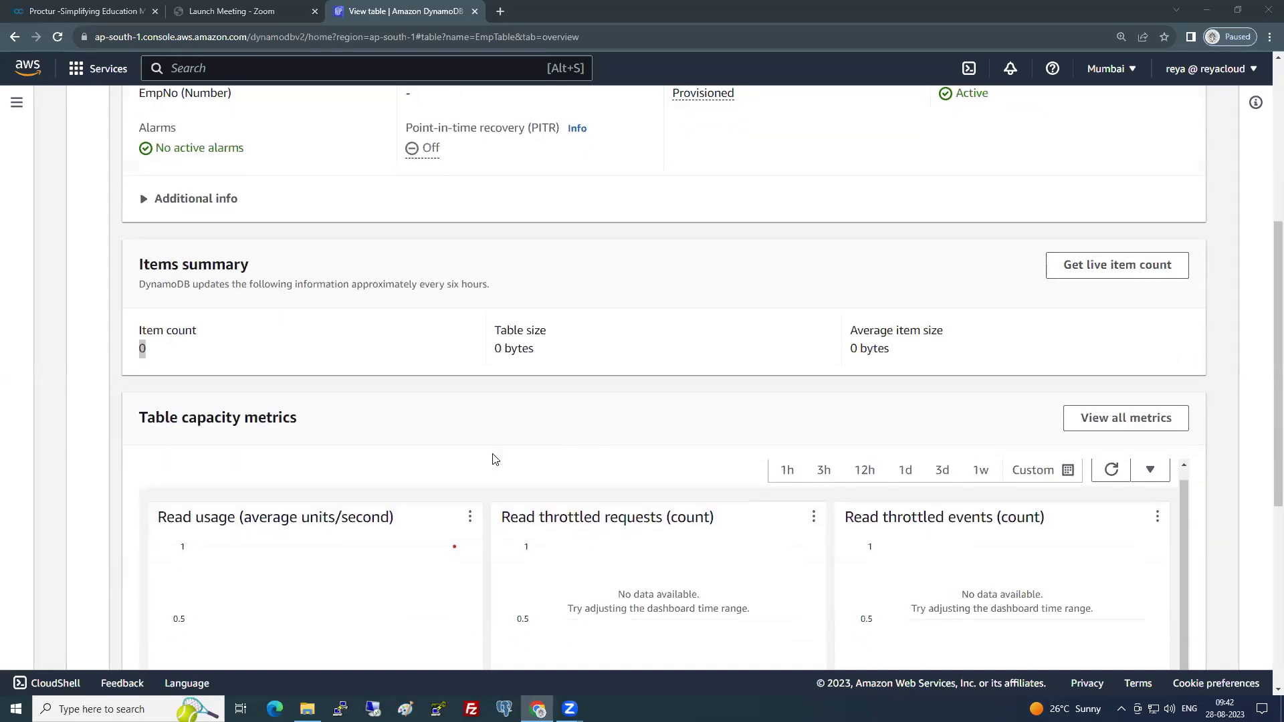
scroll(476, 436, "up", 5)
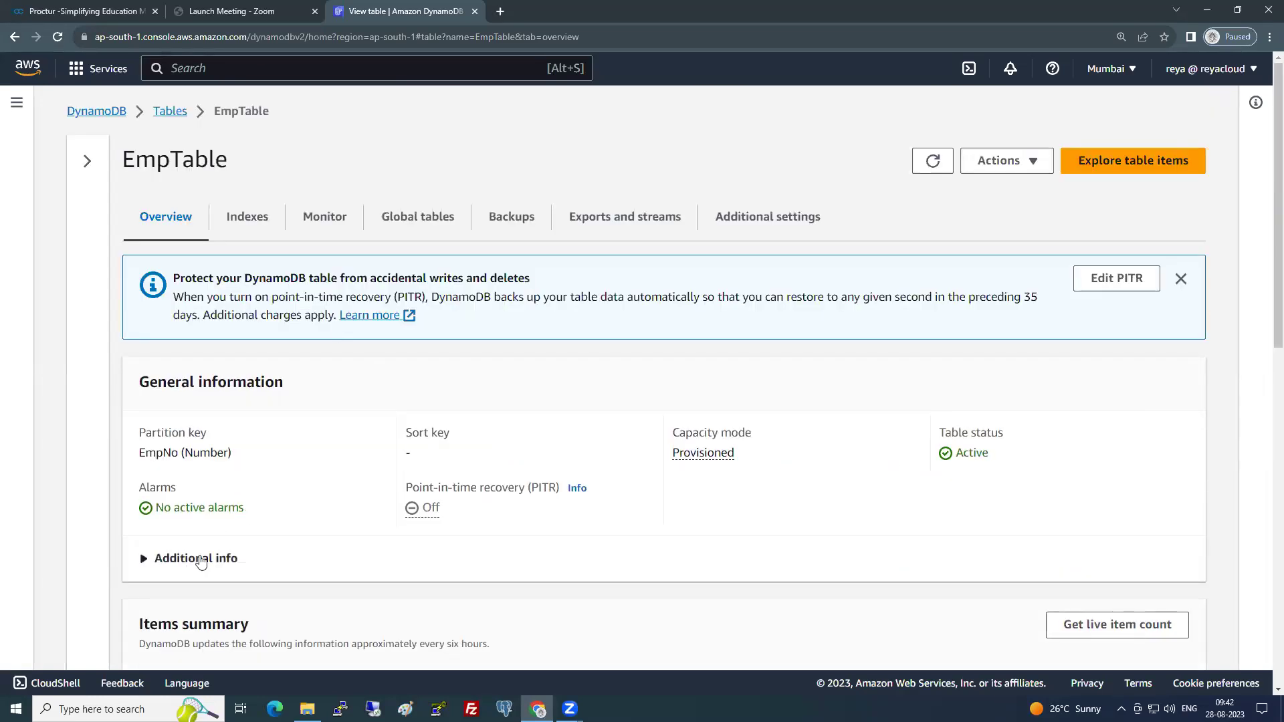
- Expand Additional info to review index counts and the table ARN, then show the Indexes tab
left_click(195, 559)
scroll(348, 461, "down", 4)
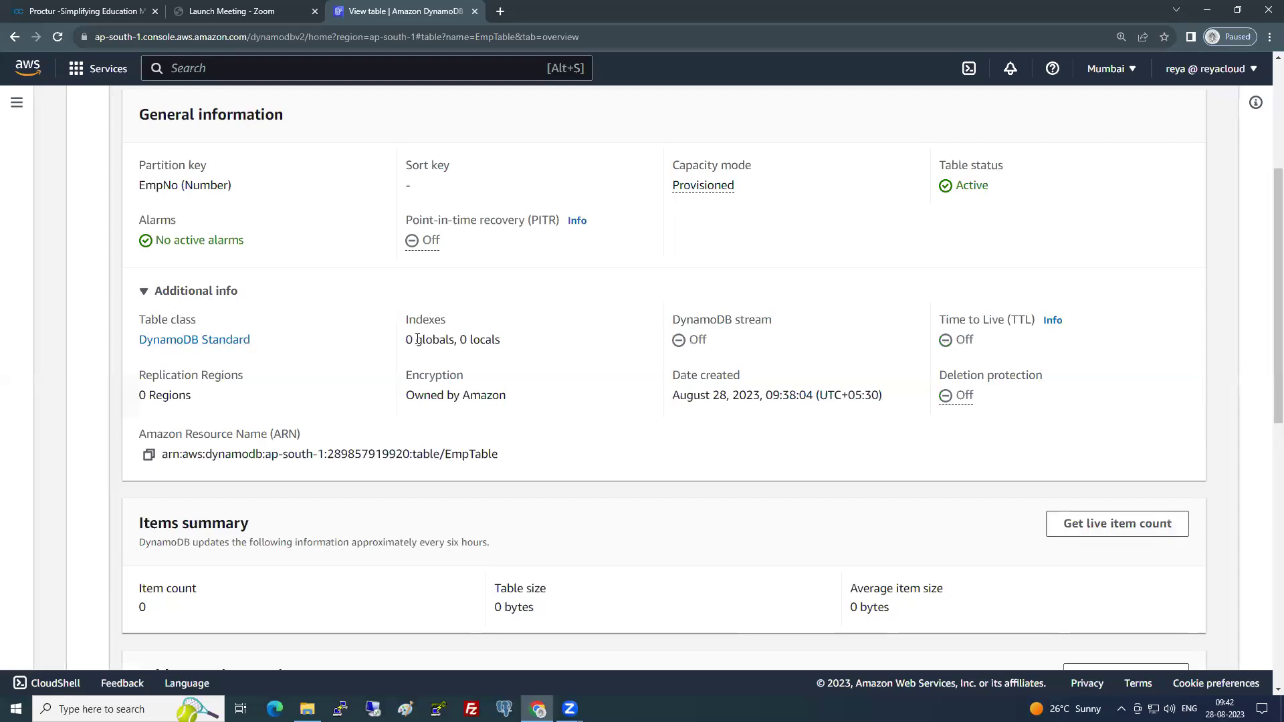
left_click_drag(415, 339, 472, 339)
mouse_move(180, 455)
left_mouse_down()
mouse_move(571, 455)
mouse_move(162, 461)
left_mouse_up()
left_click(535, 460)
left_click_drag(531, 468, 146, 460)
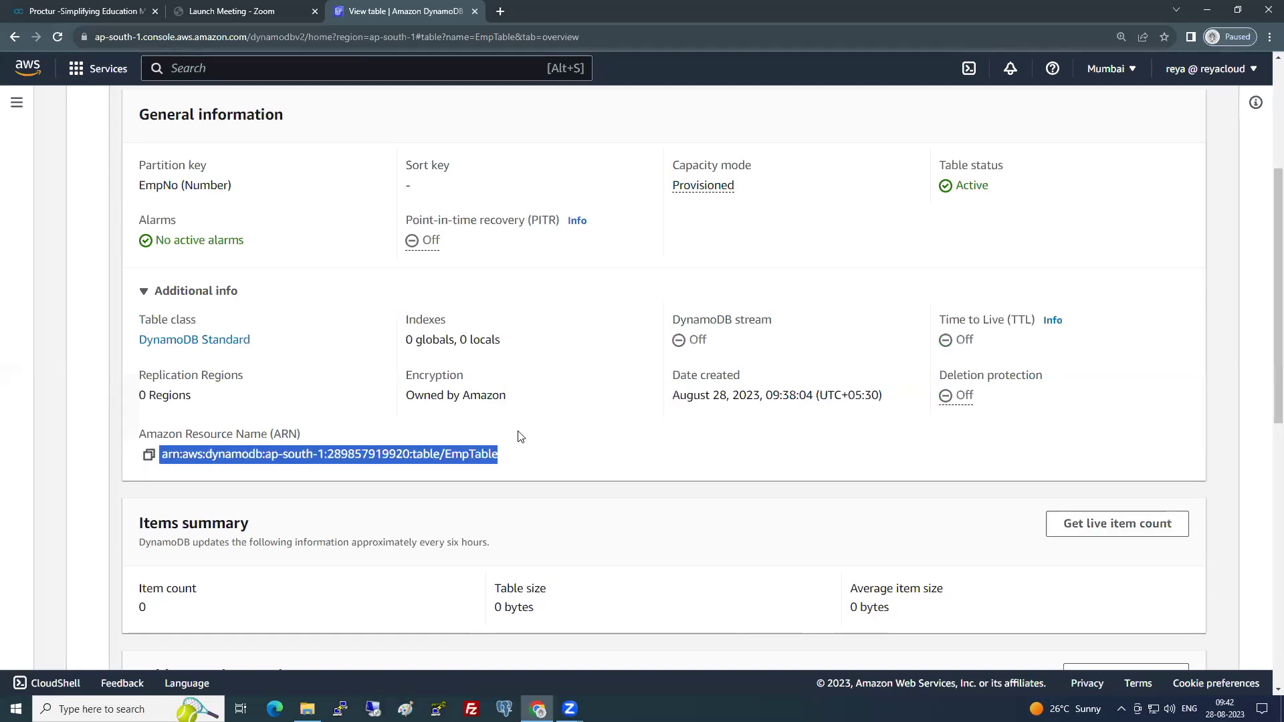
scroll(520, 436, "up", 5)
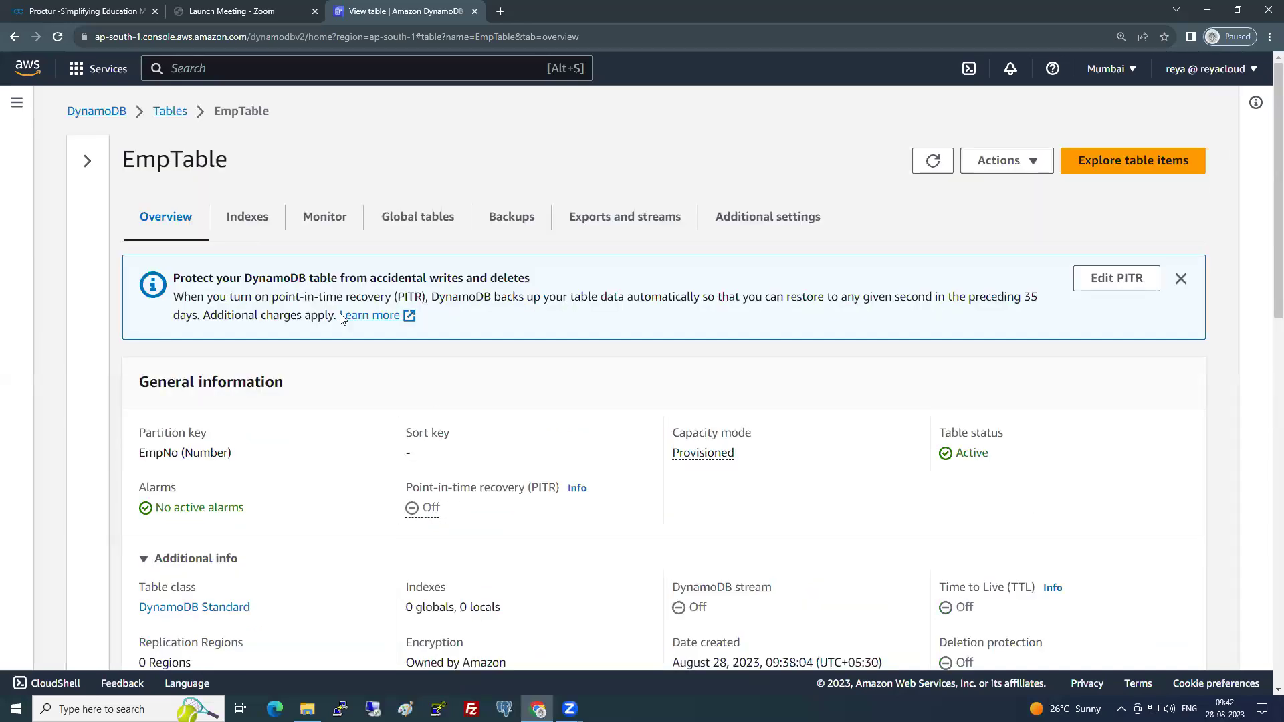
left_click(249, 229)
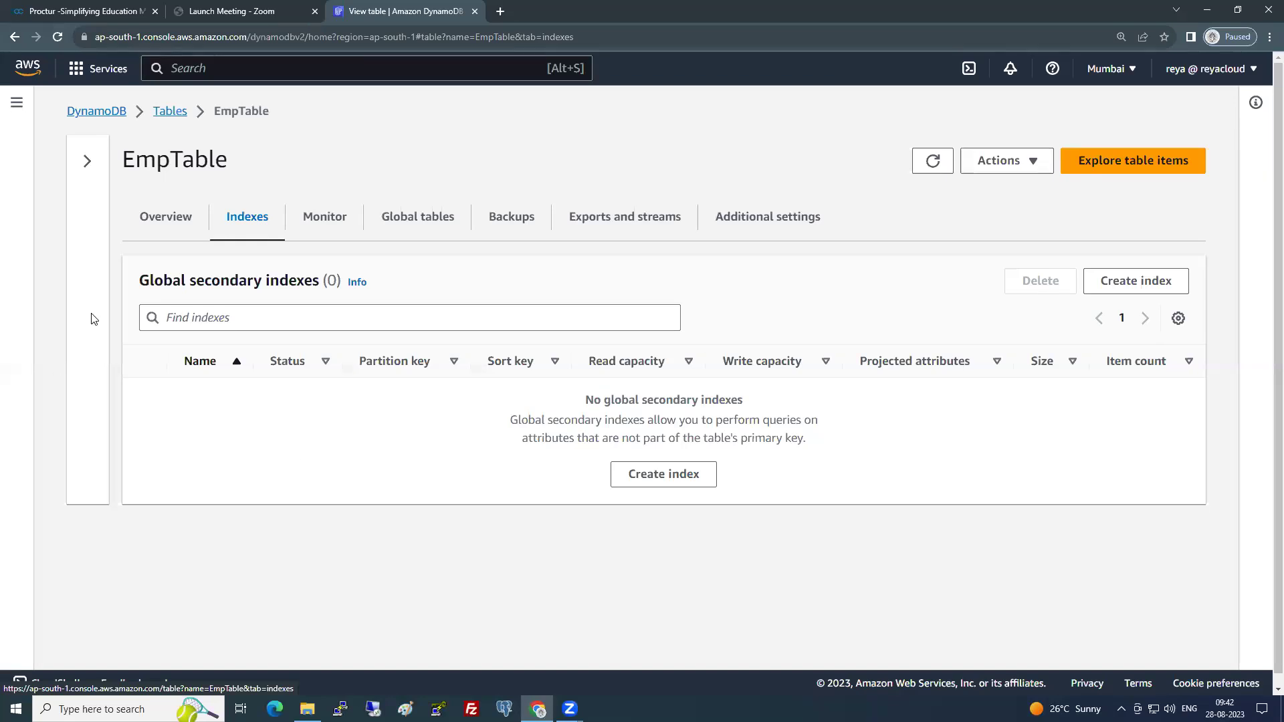
left_click_drag(138, 280, 327, 279)
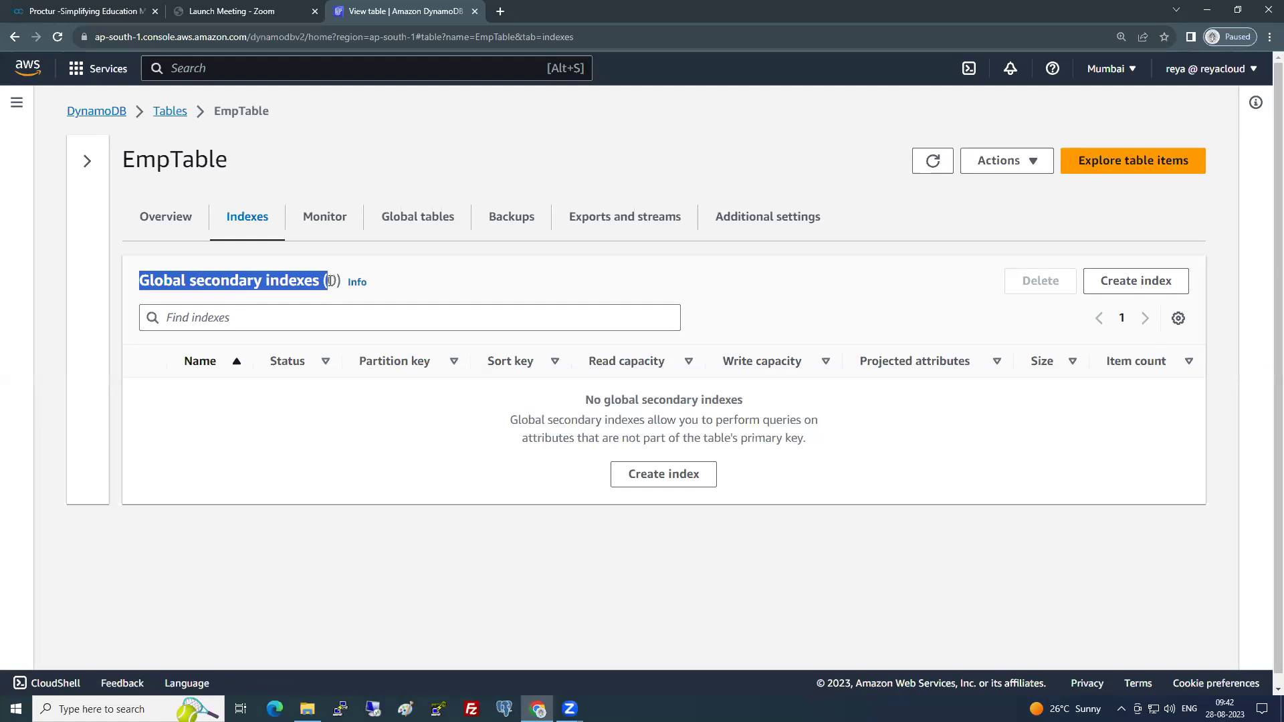
left_click(687, 486)
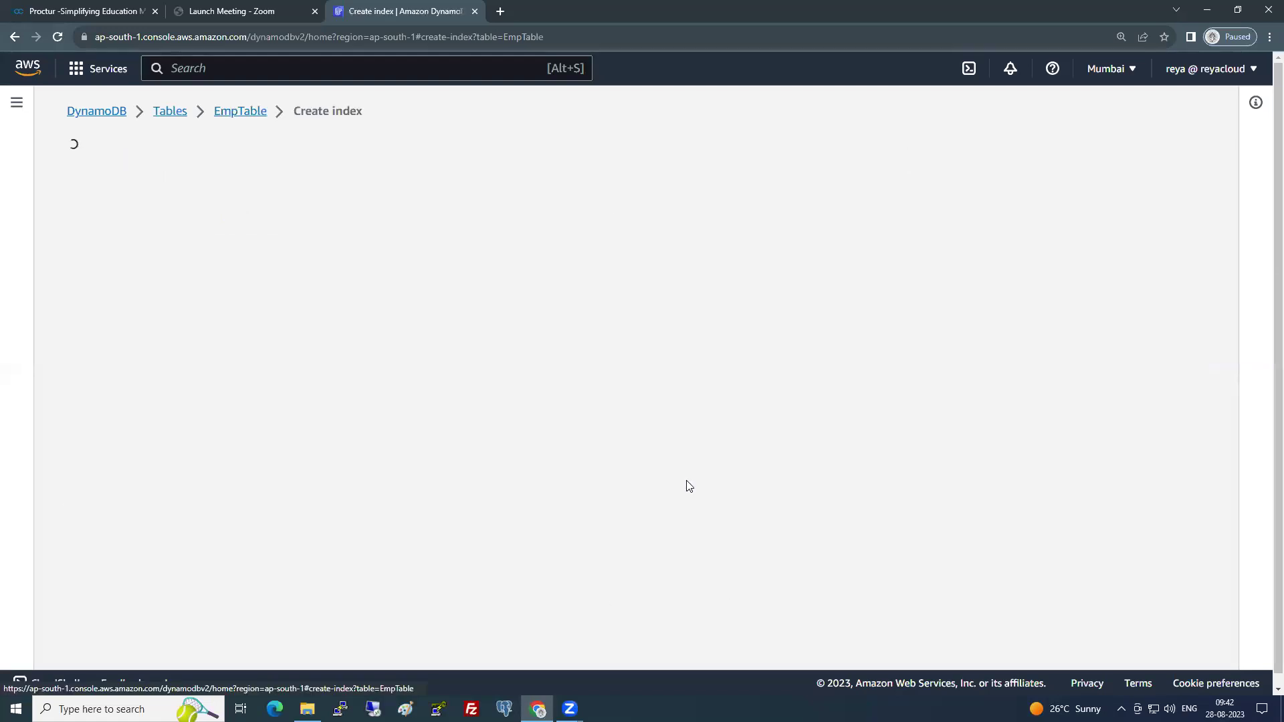
left_click(161, 344)
left_click(168, 382)
left_click(162, 428)
left_click(779, 530)
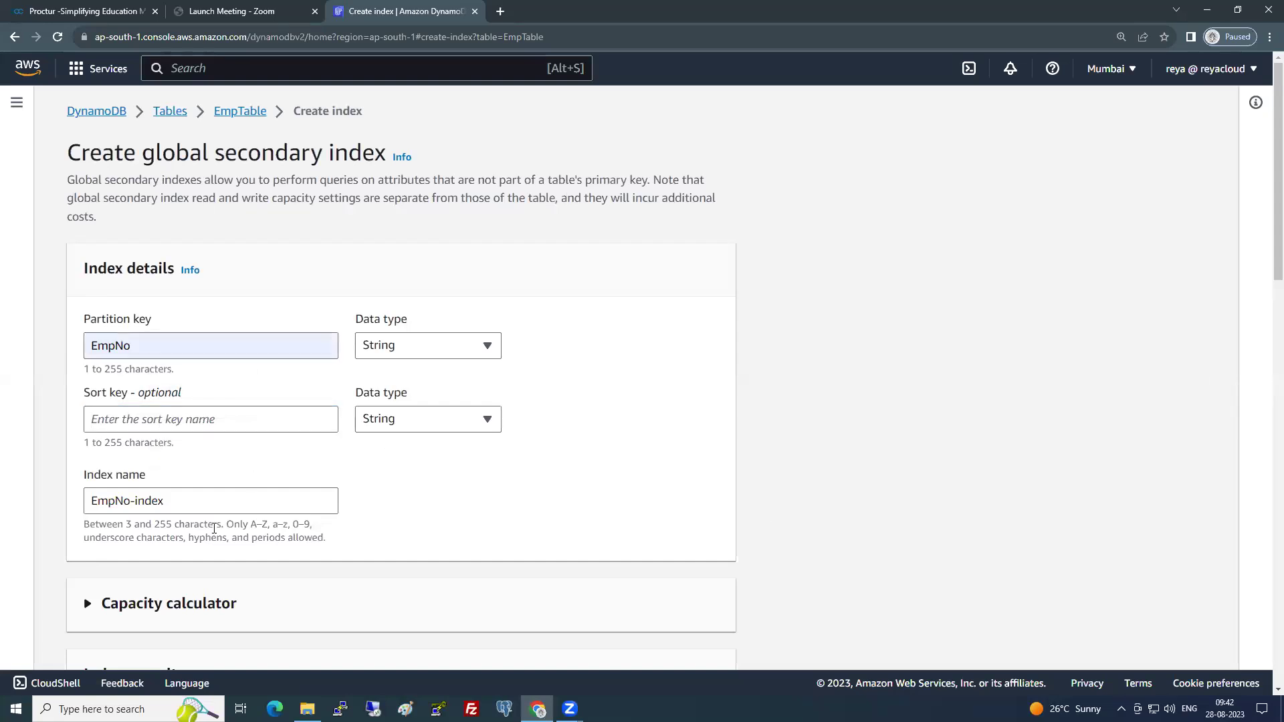
scroll(215, 524, "down", 13)
scroll(238, 516, "down", 5)
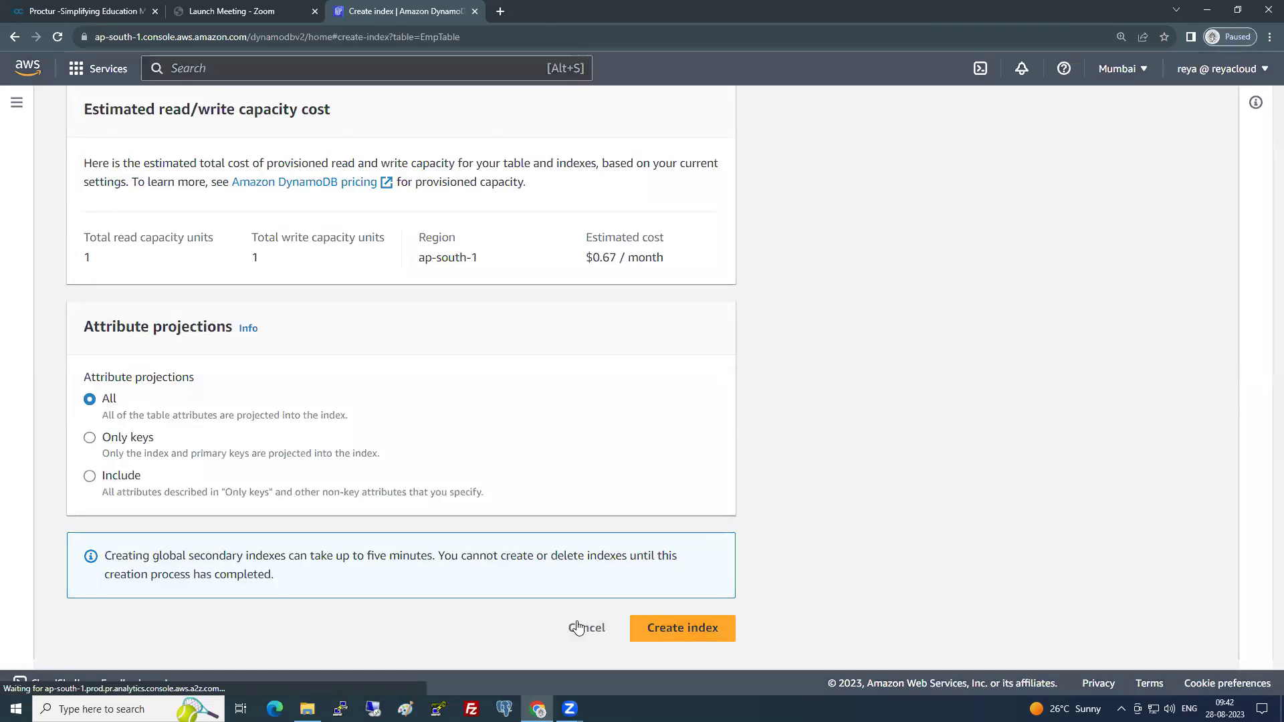
left_click(579, 629)
left_click(837, 448)
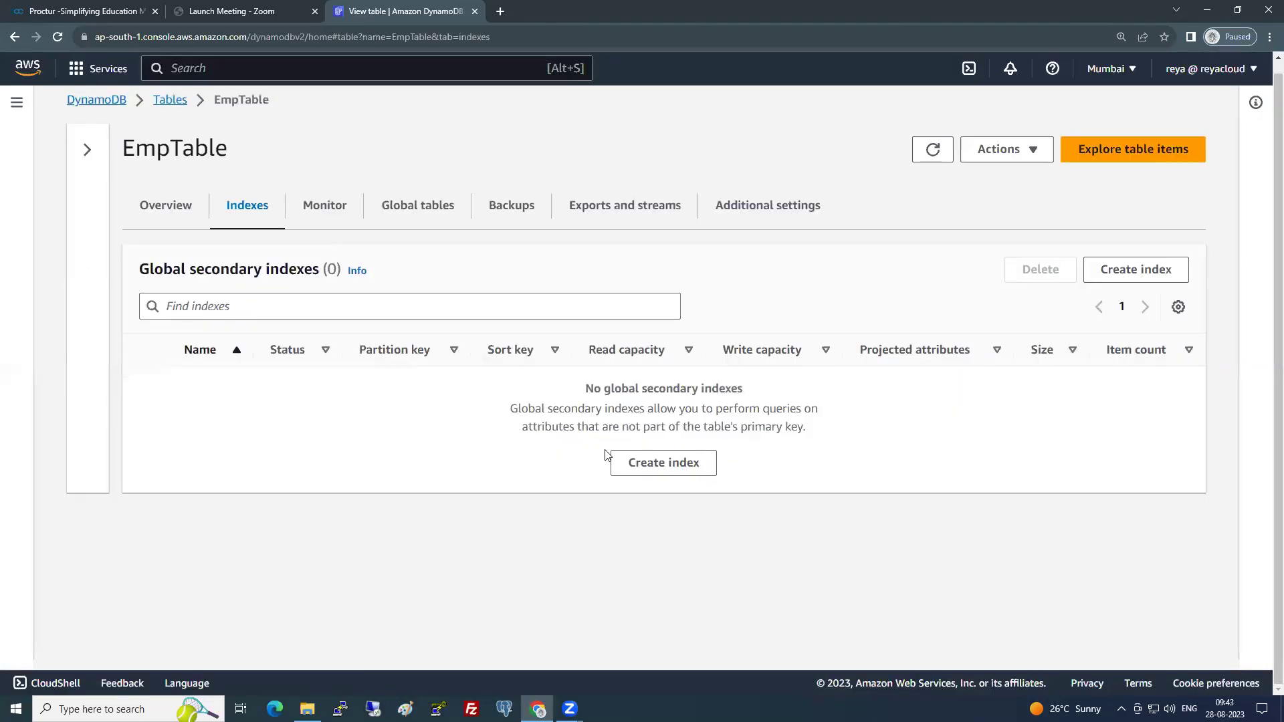
left_click(334, 211)
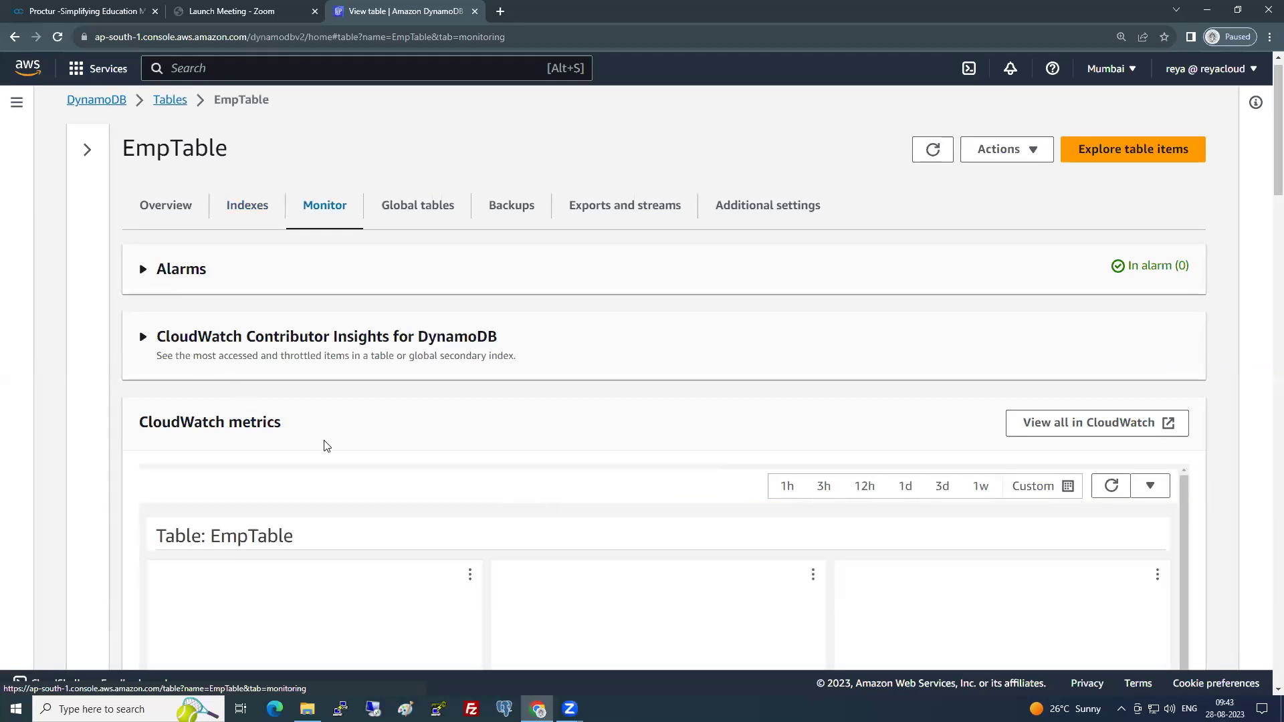
scroll(327, 447, "down", 4)
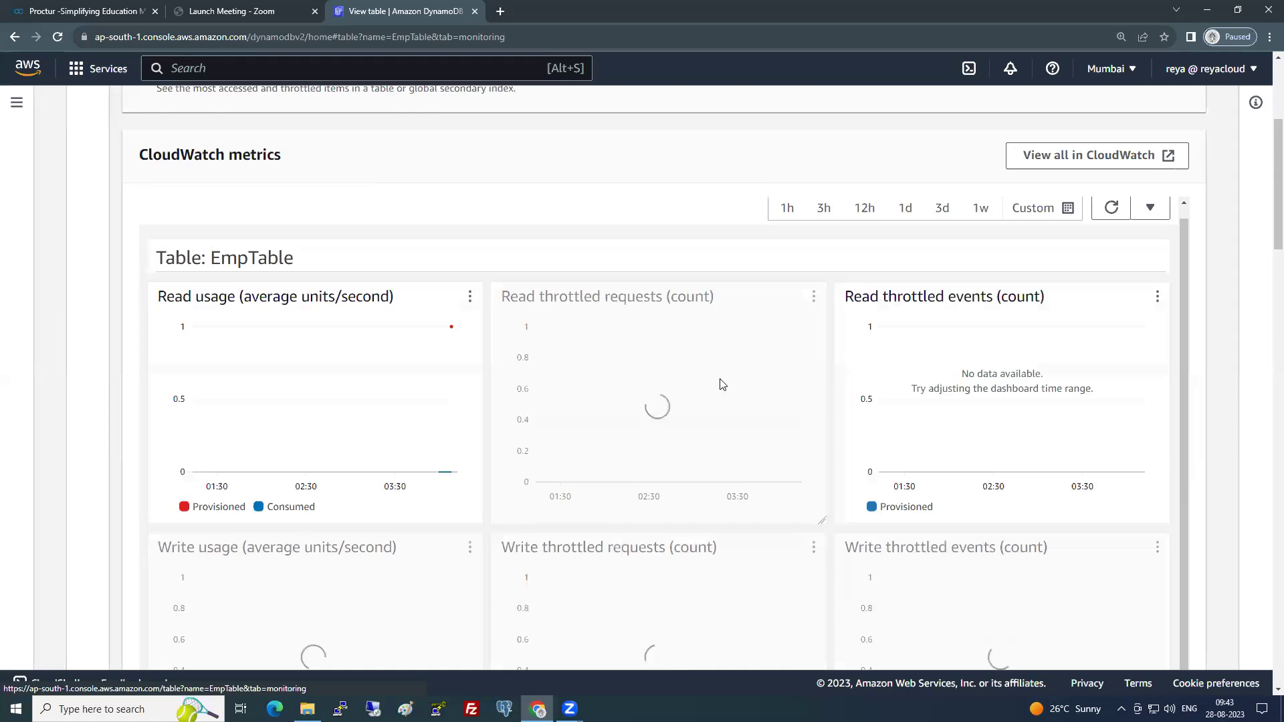
scroll(722, 384, "down", 7)
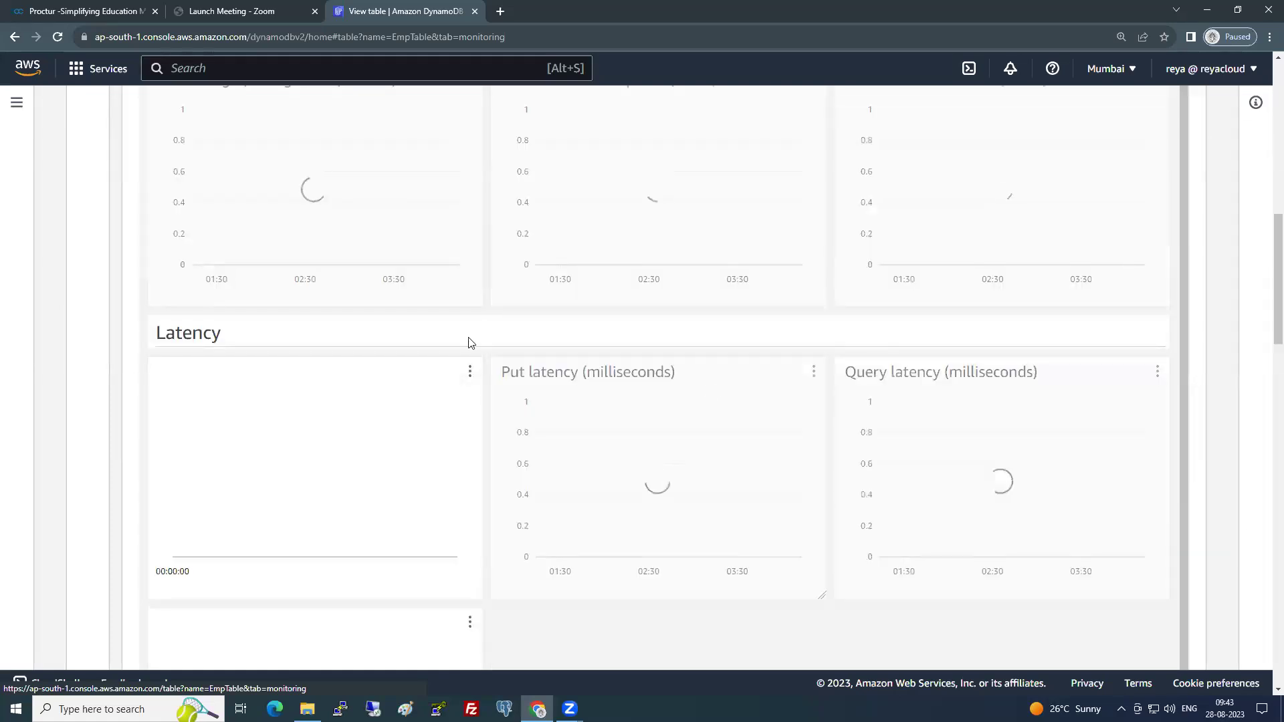
scroll(307, 290, "down", 2)
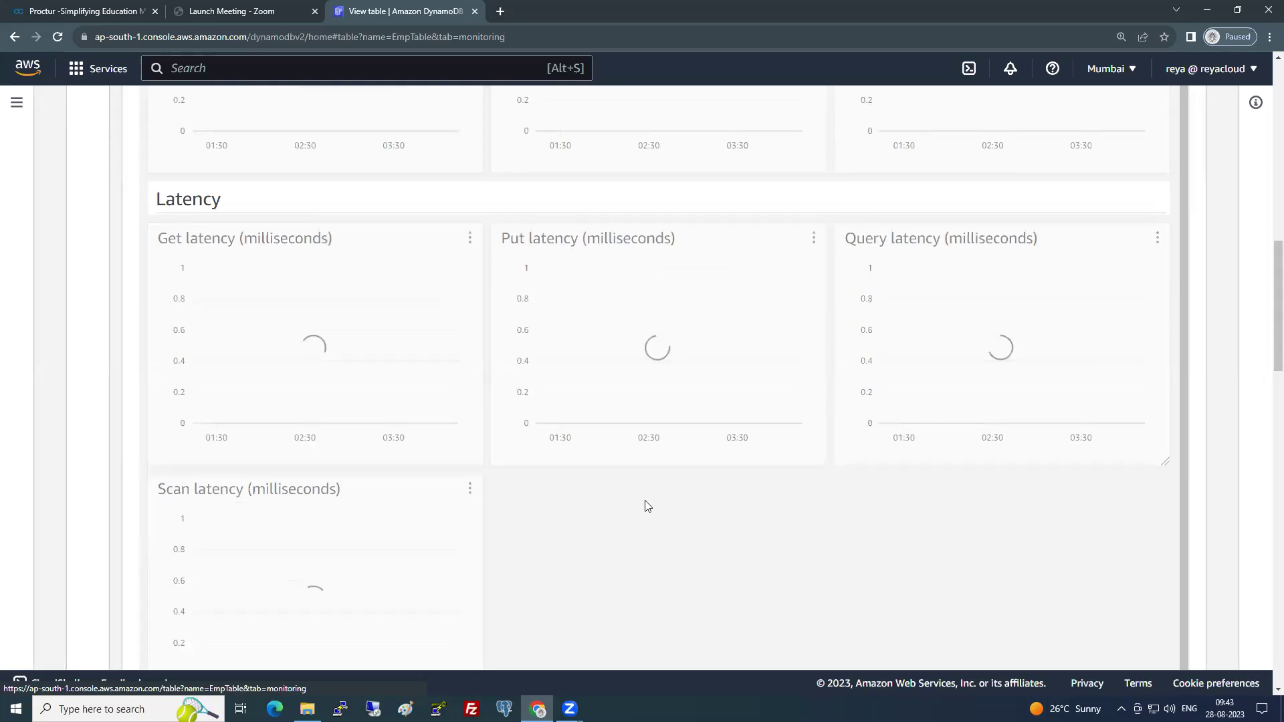
scroll(570, 518, "down", 7)
scroll(573, 521, "up", 4)
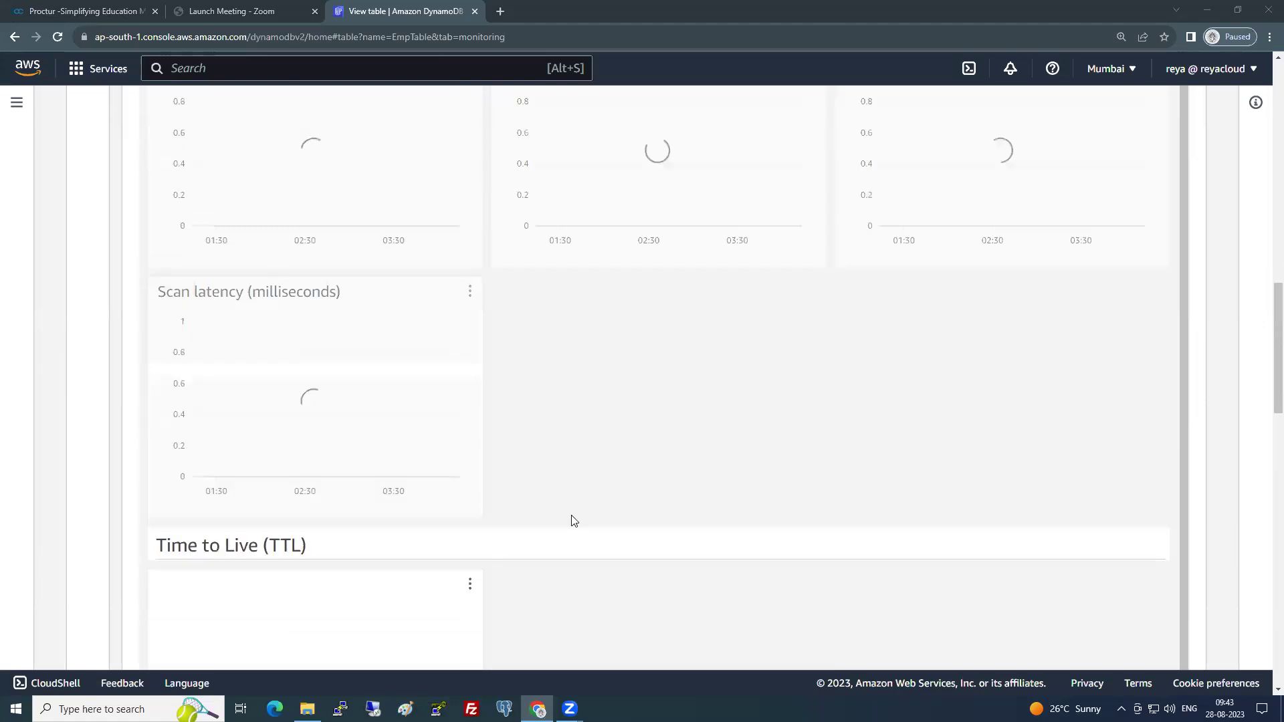
scroll(573, 521, "up", 15)
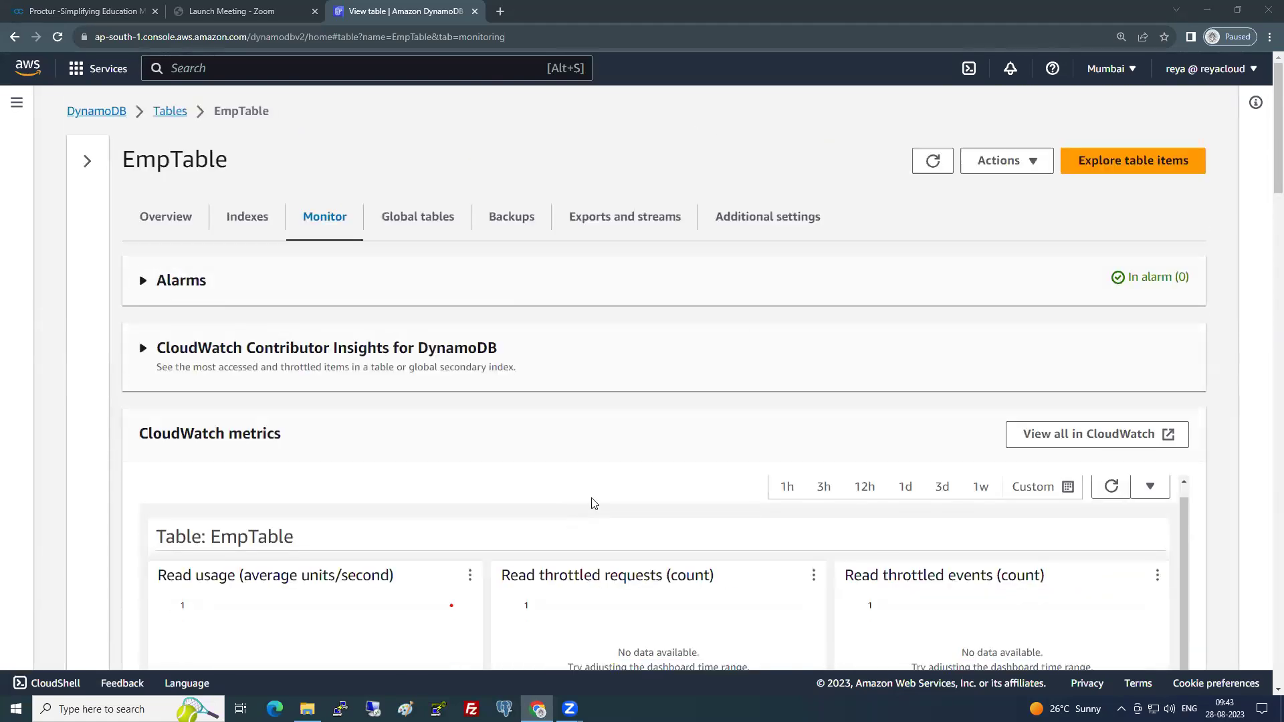
scroll(763, 268, "down", 12)
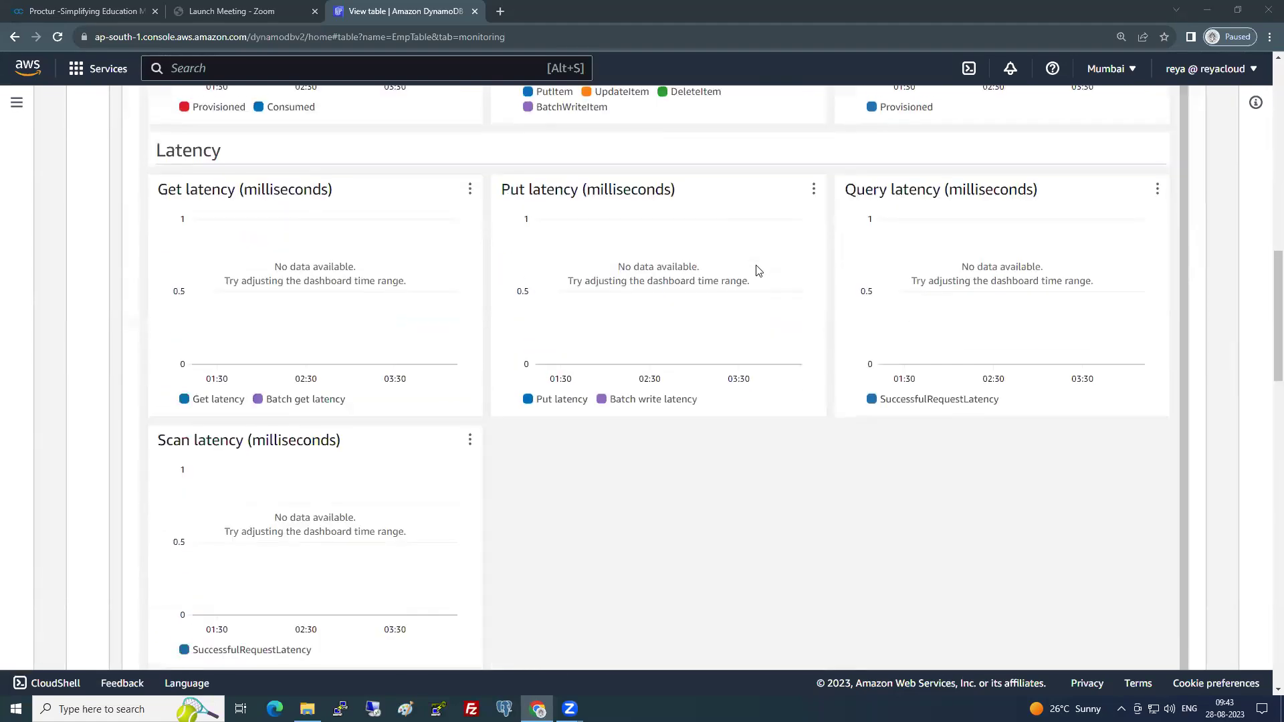
scroll(759, 270, "down", 8)
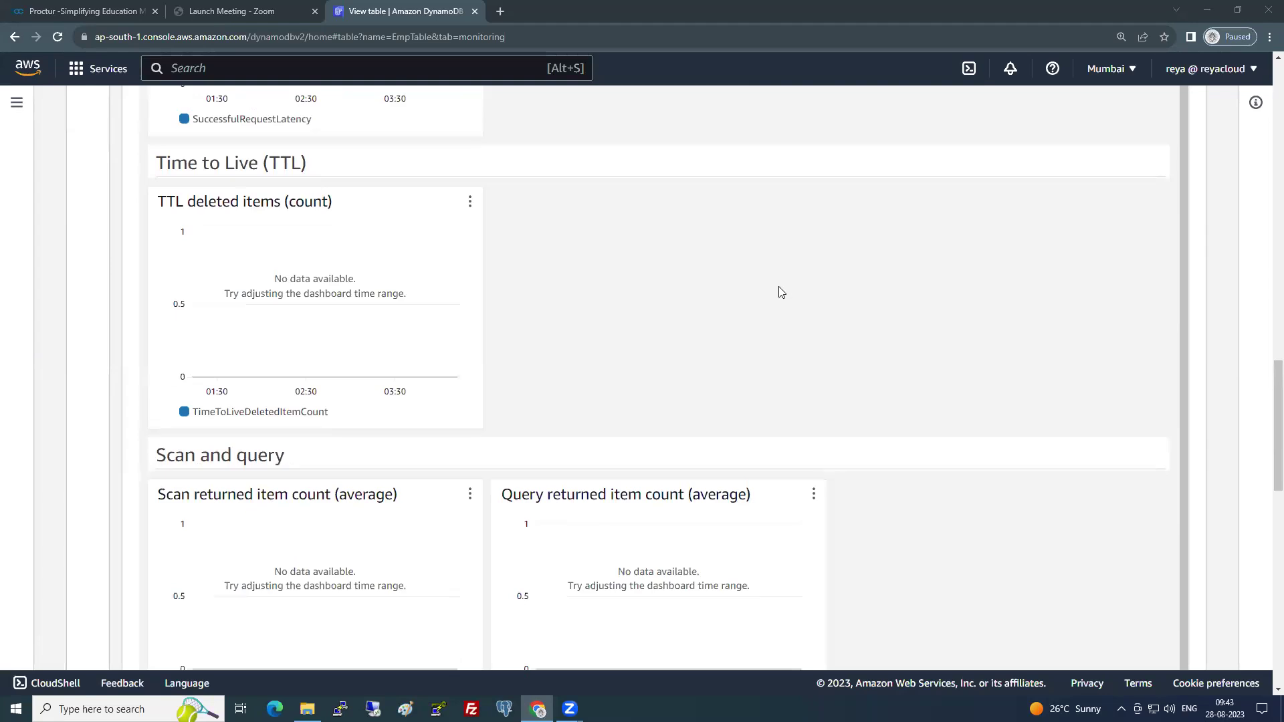
scroll(828, 306, "up", 15)
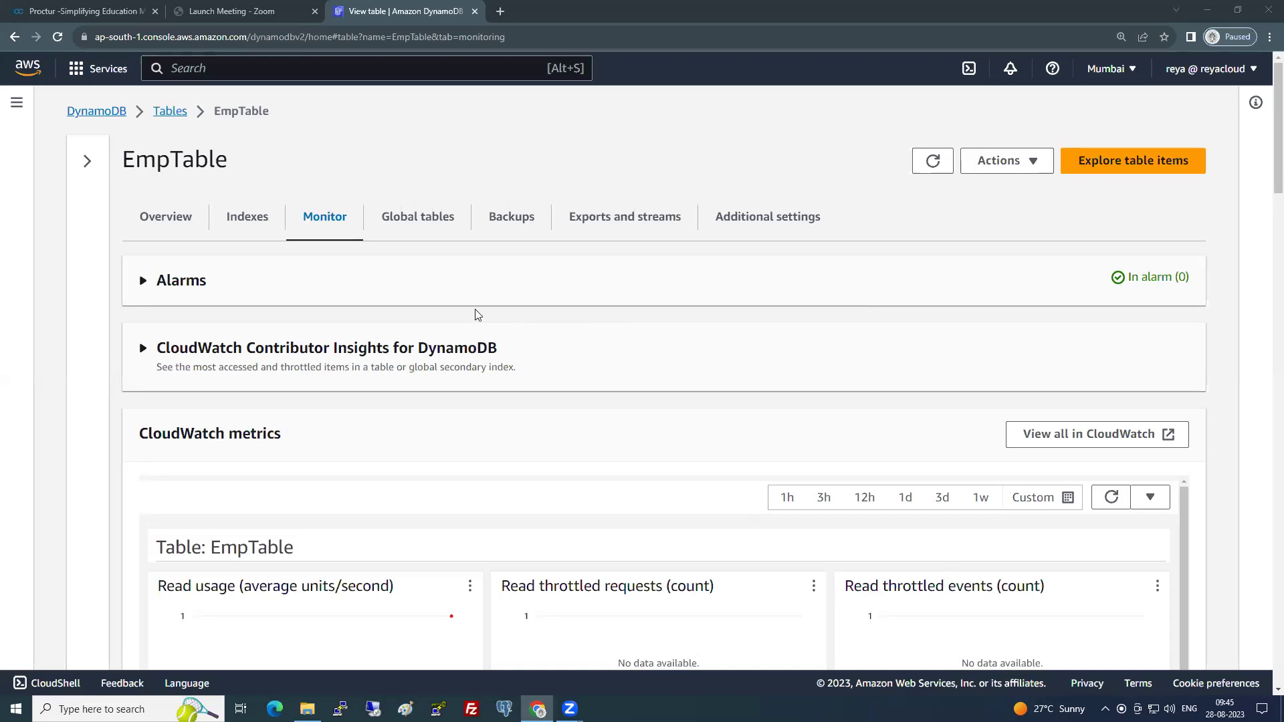
- Show EmpTable's Global tables tab, which lists 0 replicas
left_click(431, 222)
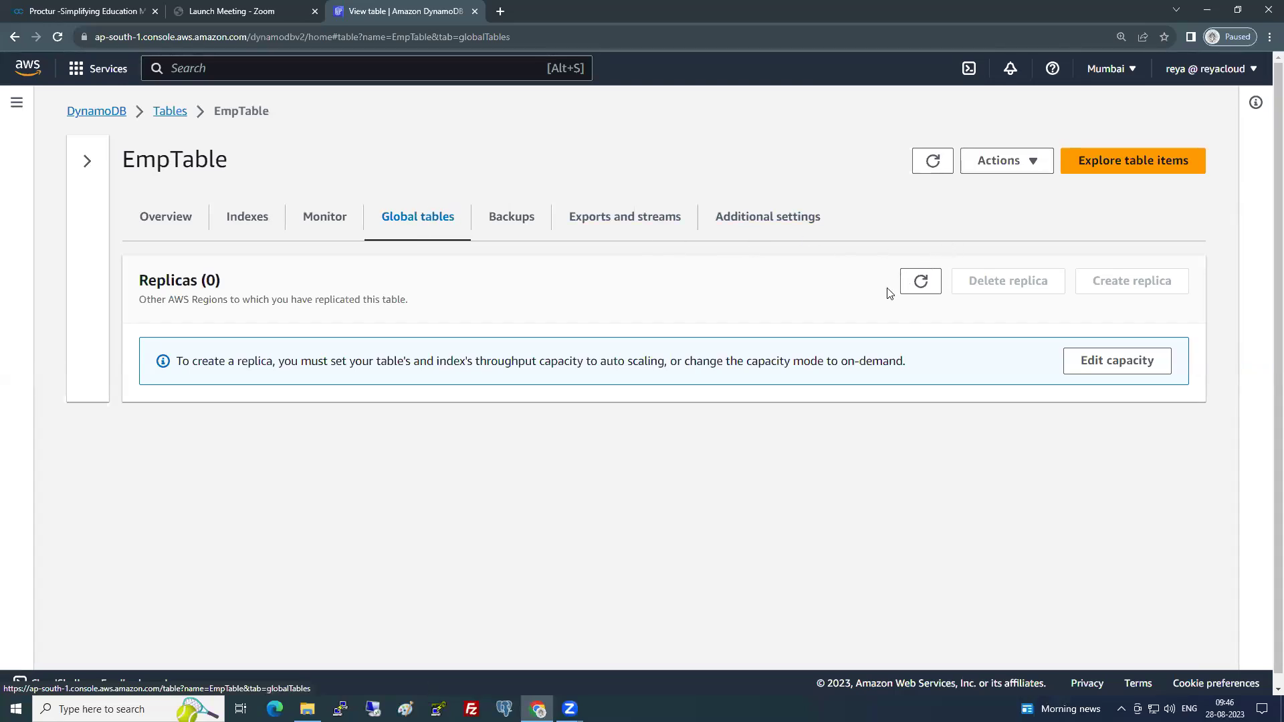
- Change EmpTable's read/write capacity mode to On-demand and save the change
left_click(1100, 366)
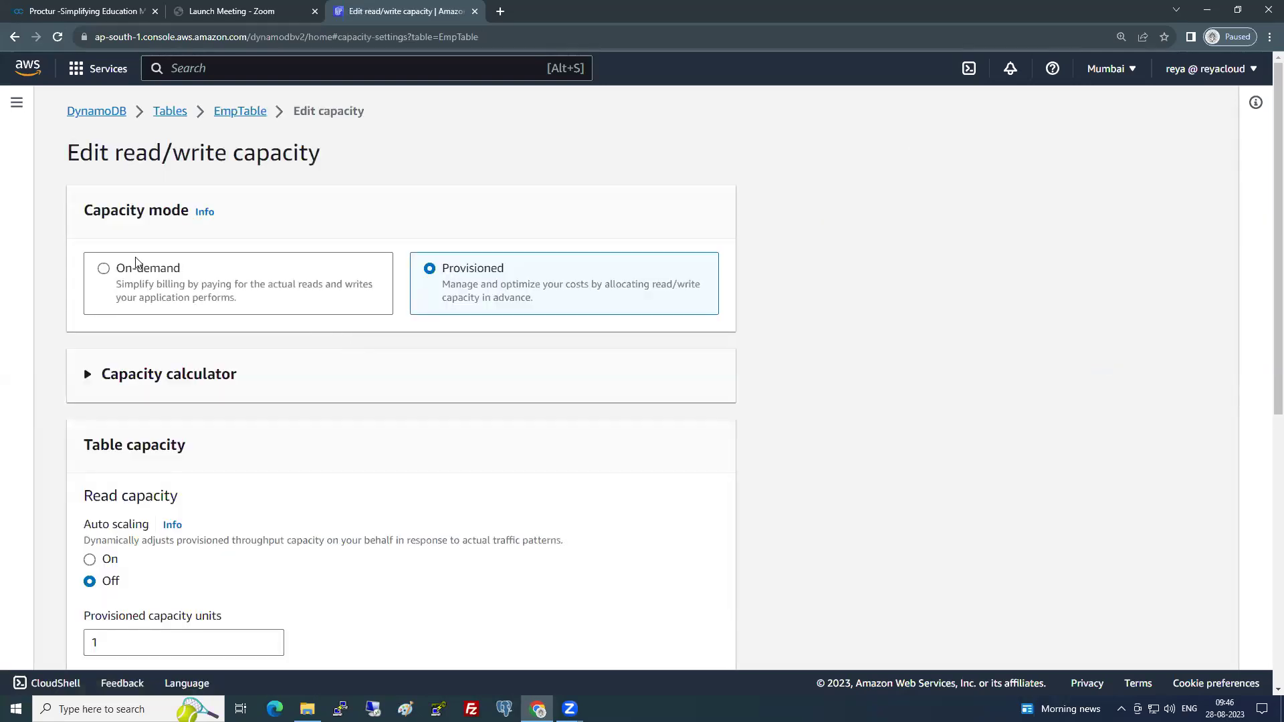
left_click(135, 262)
left_click(699, 365)
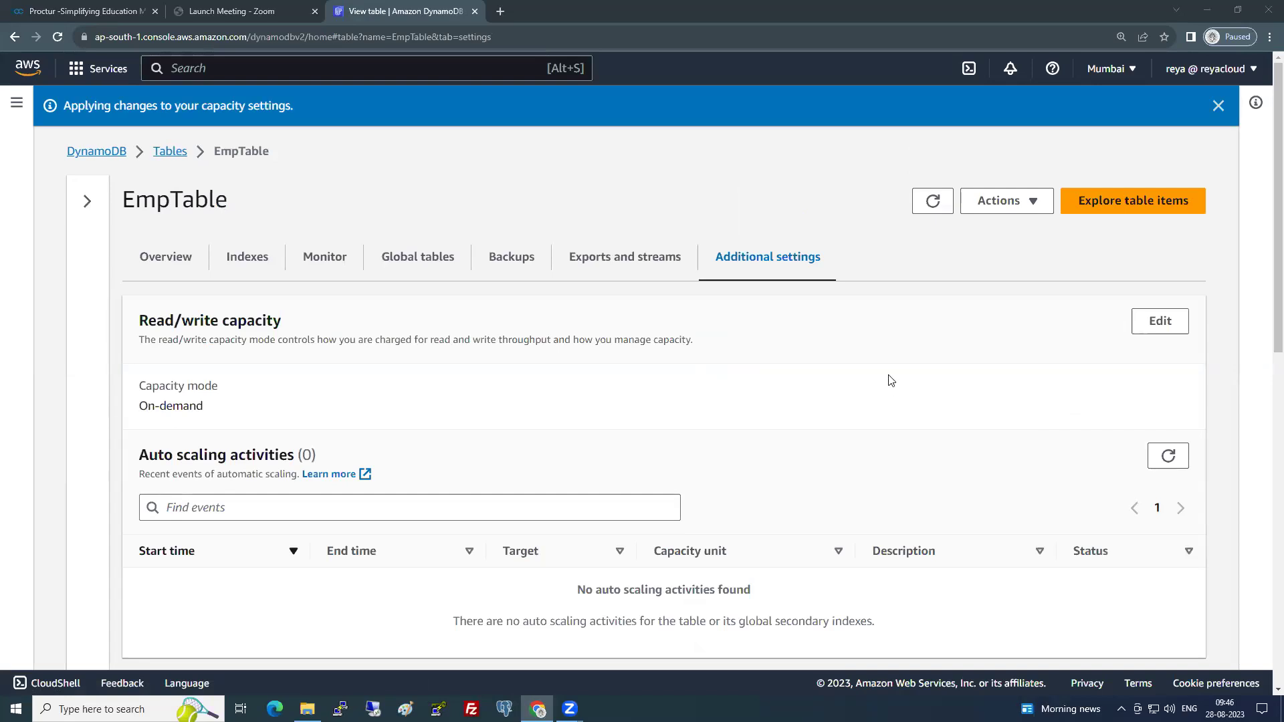
scroll(891, 380, "down", 1)
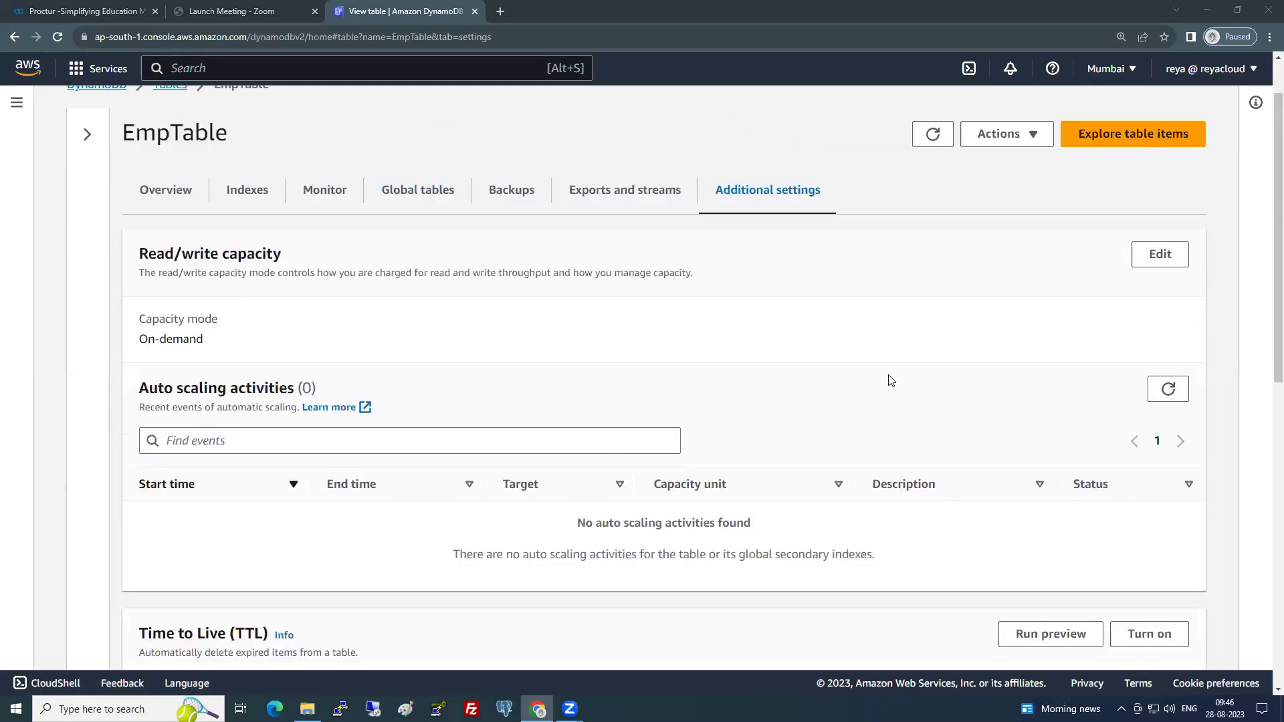
scroll(891, 381, "up", 1)
left_click(422, 253)
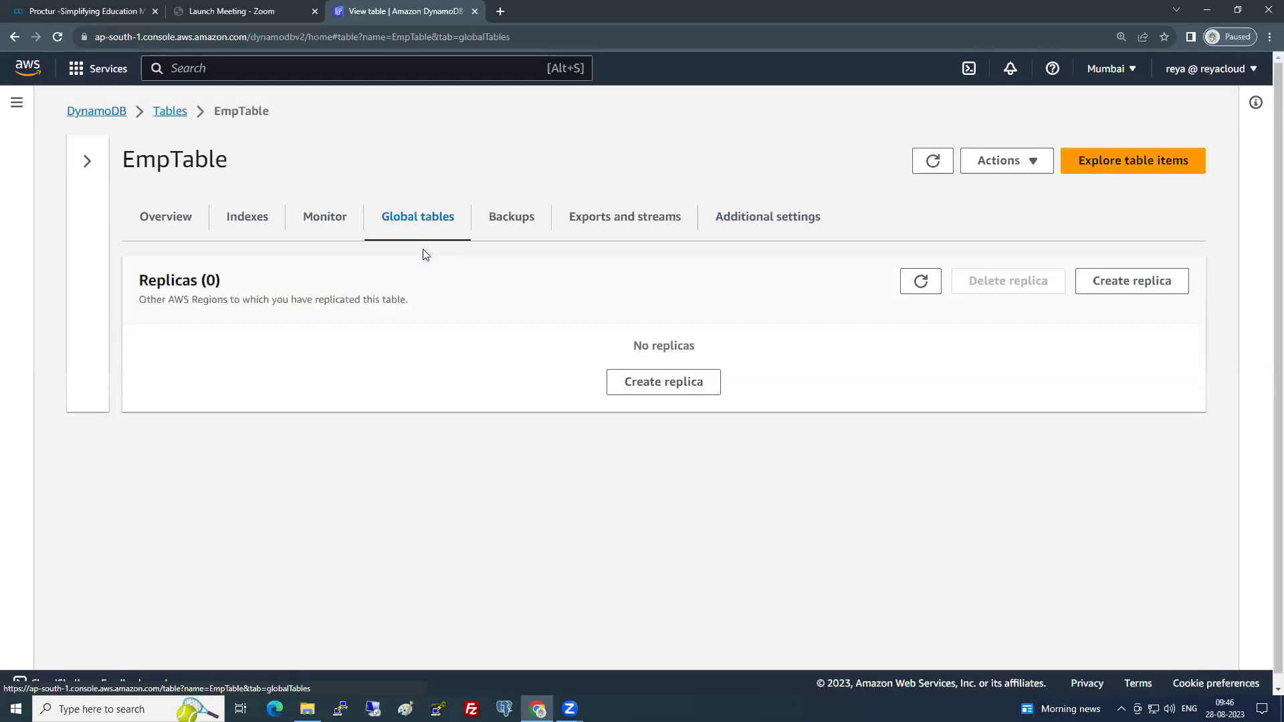
left_click(1131, 287)
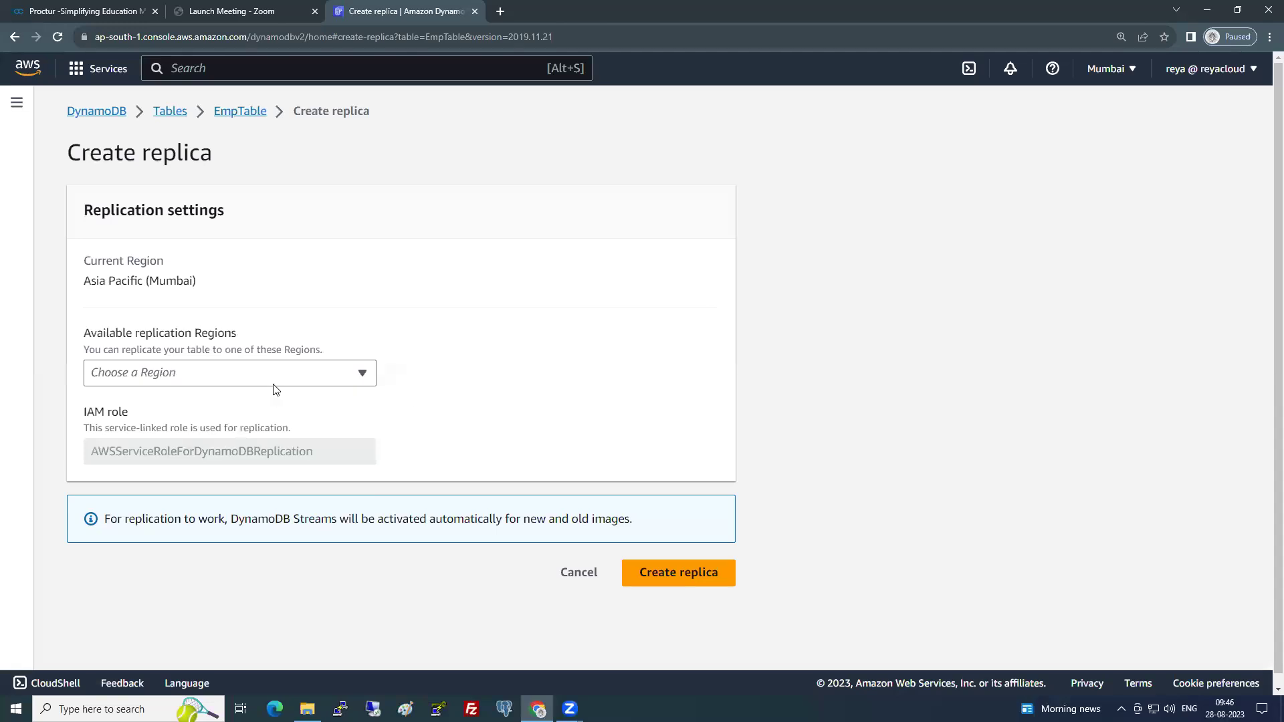
left_click(274, 380)
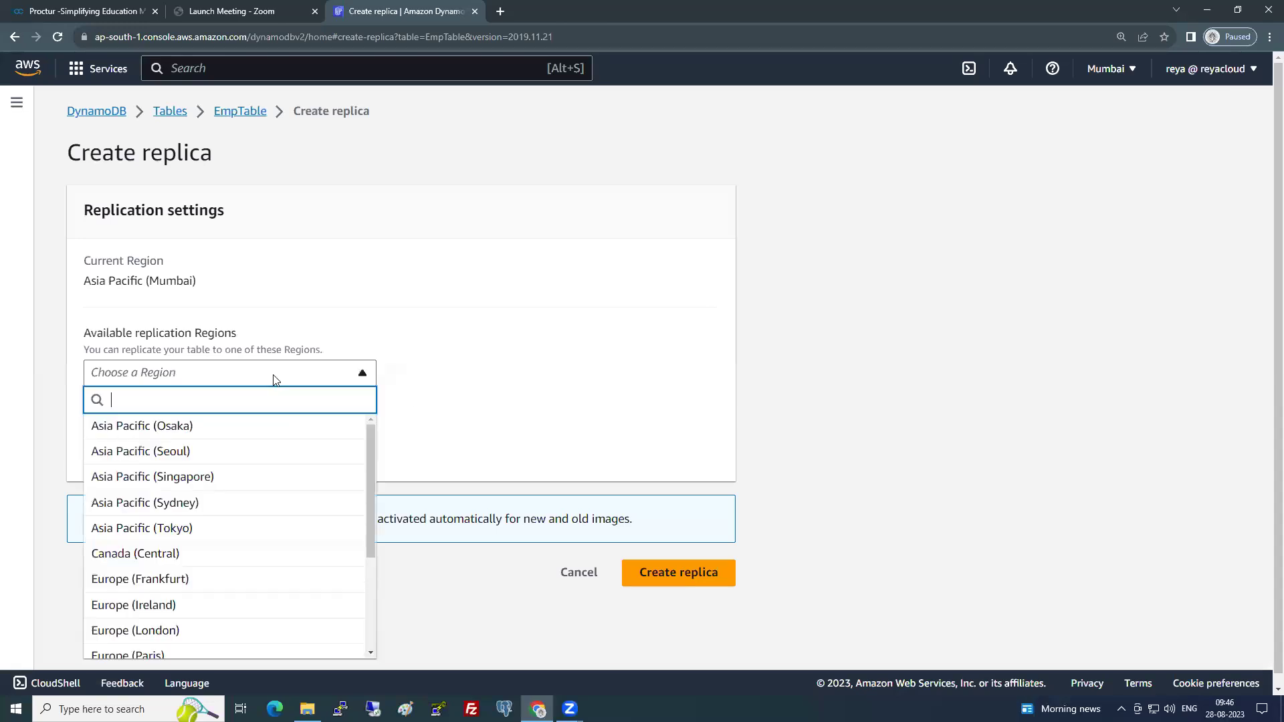
left_click(185, 603)
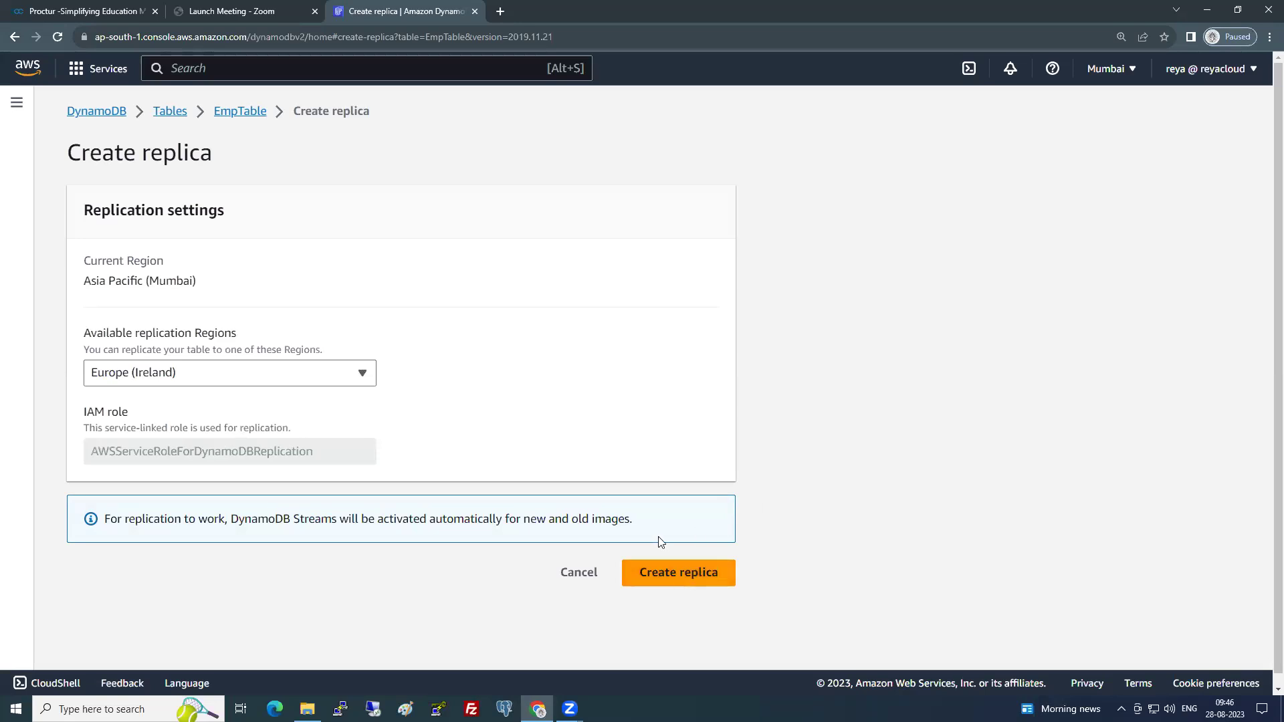
left_click(579, 573)
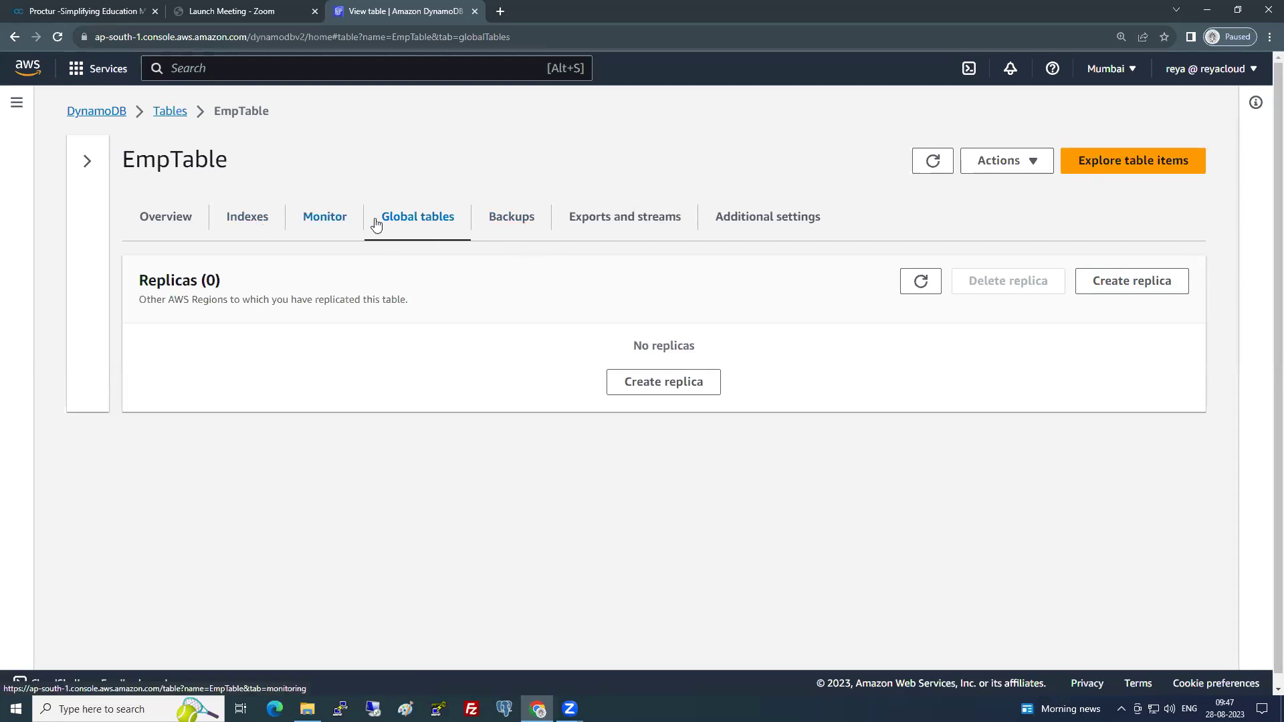
- Create an on-demand backup of EmpTable named 'mybackup' from the Backups tab
left_click(505, 211)
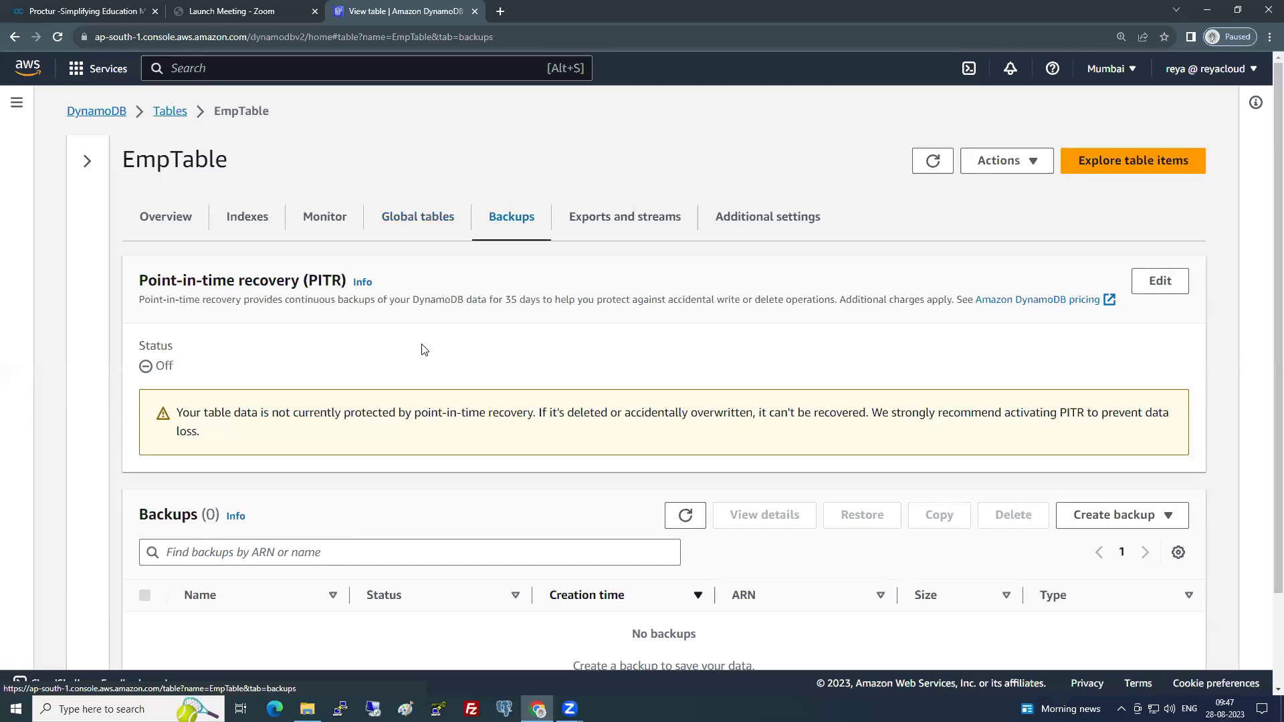
scroll(421, 349, "down", 2)
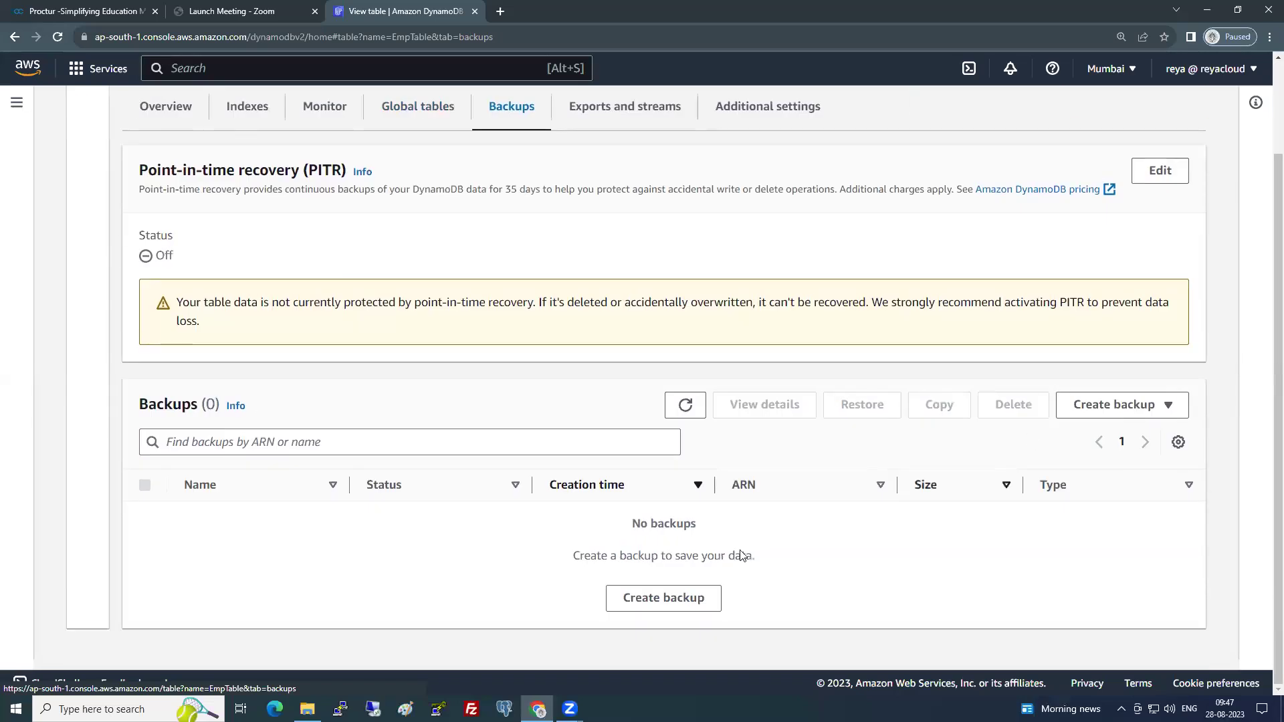
left_click(696, 599)
left_click(320, 445)
type("mybackup")
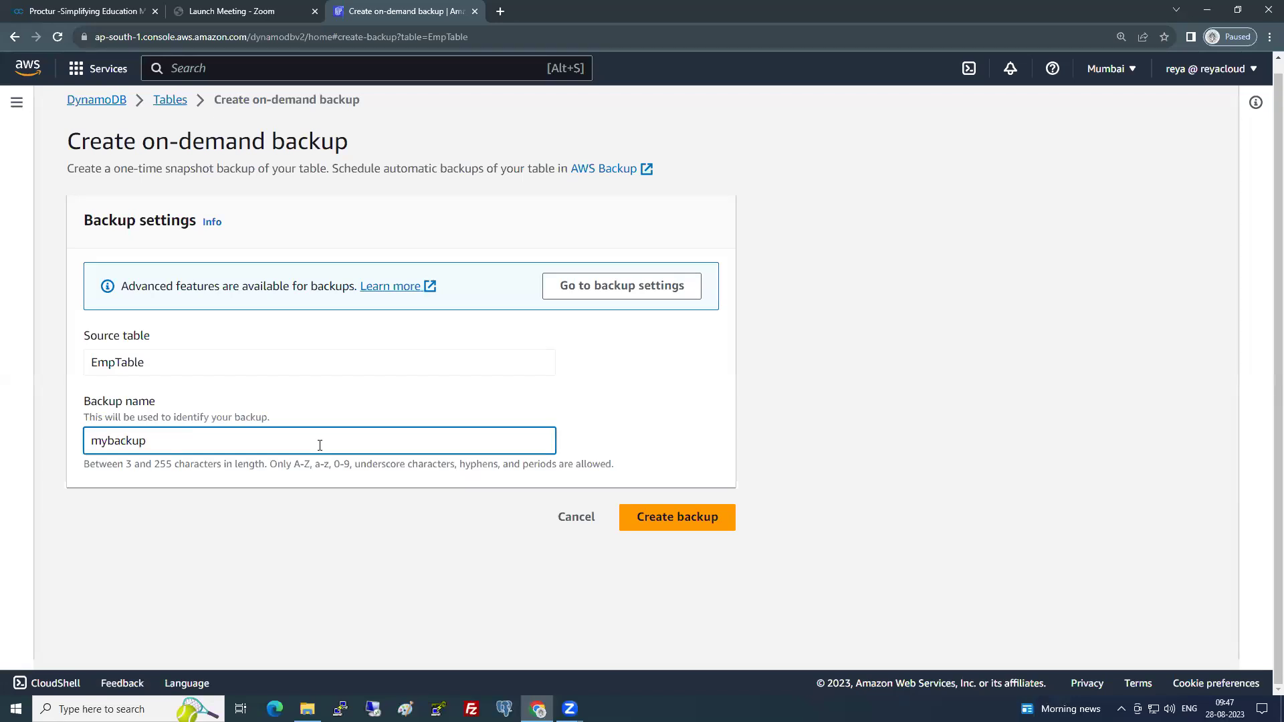
left_click(725, 521)
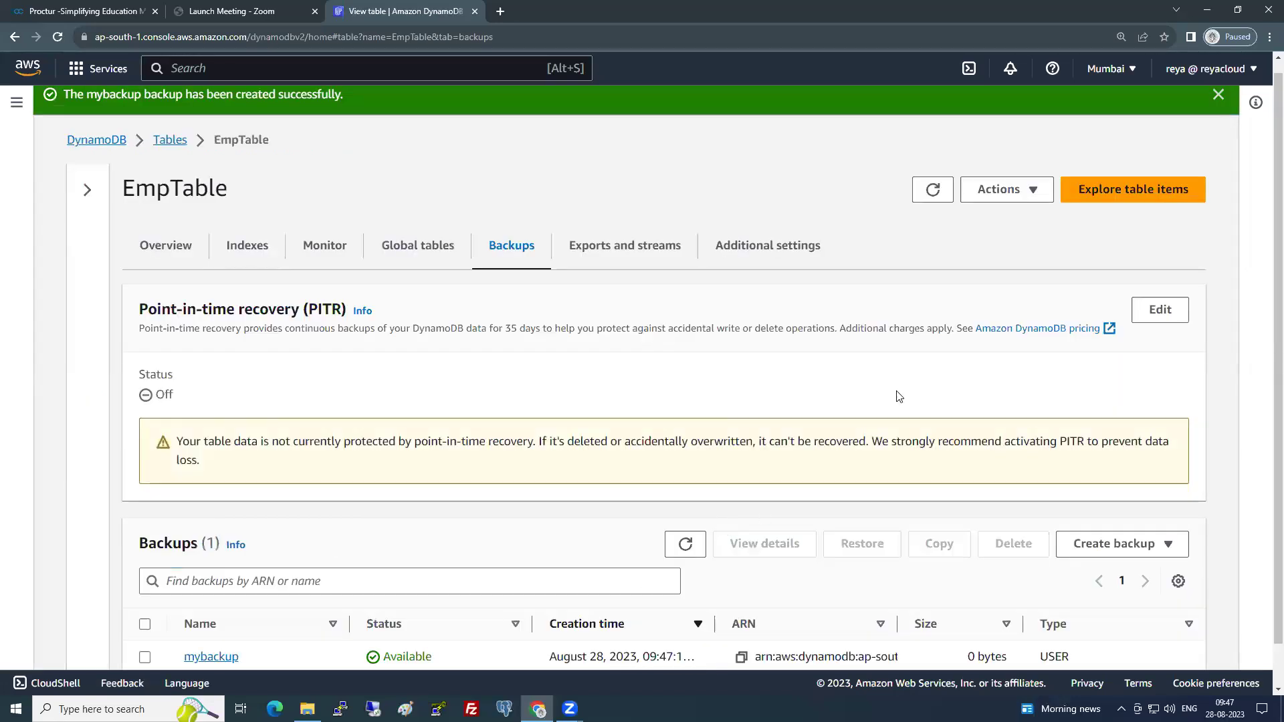
- View the Exports and streams tab: no S3 exports, Kinesis and DynamoDB streams both Off
left_click(635, 246)
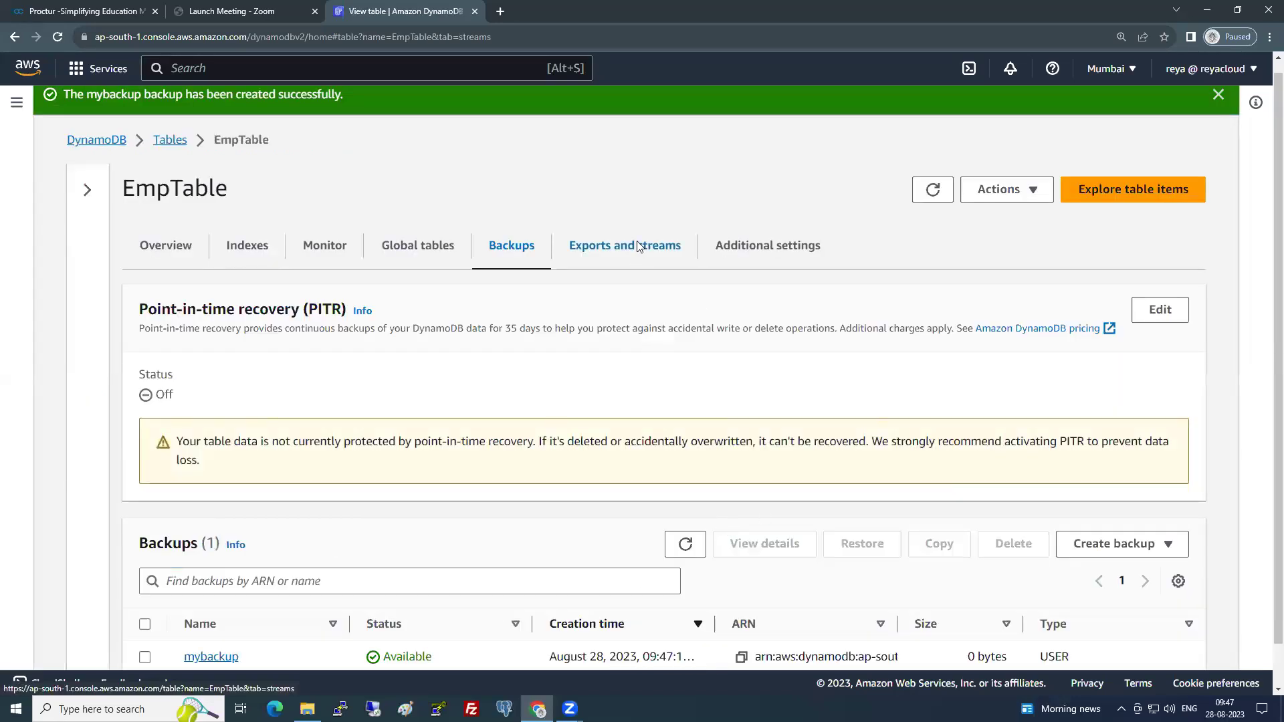
left_click_drag(142, 269, 245, 291)
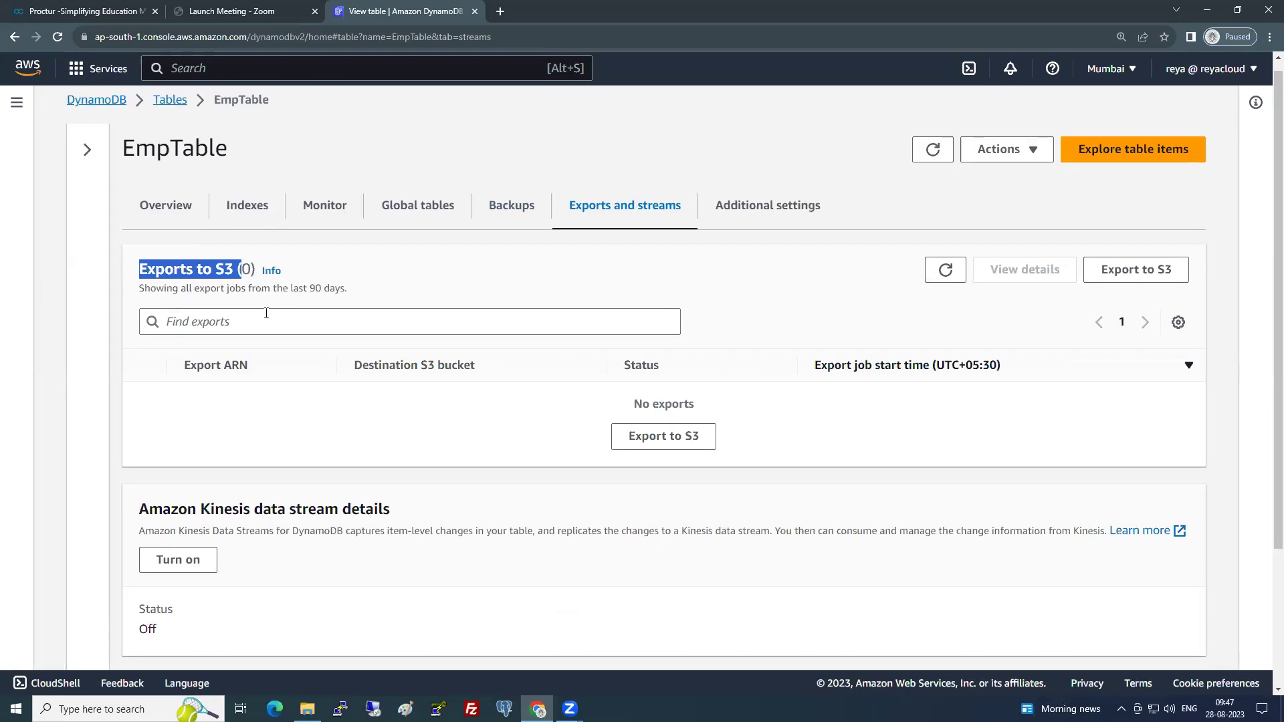
scroll(223, 453, "down", 3)
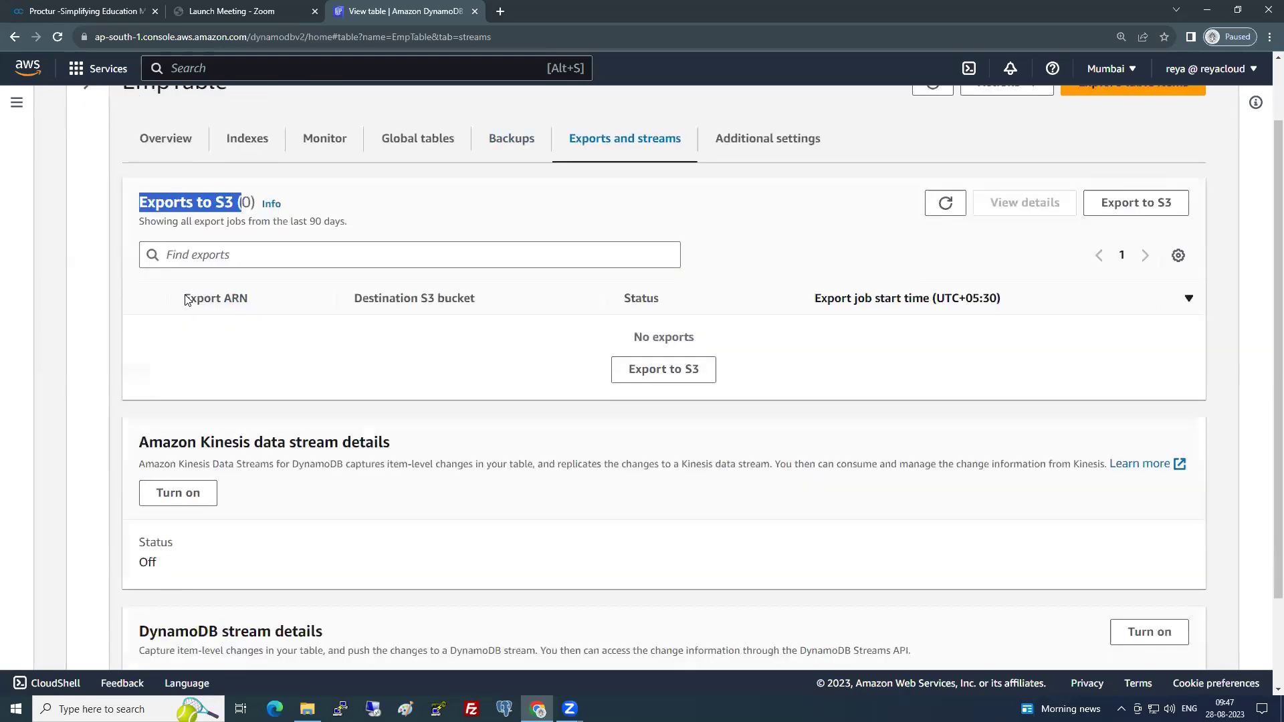
left_click_drag(140, 524, 341, 517)
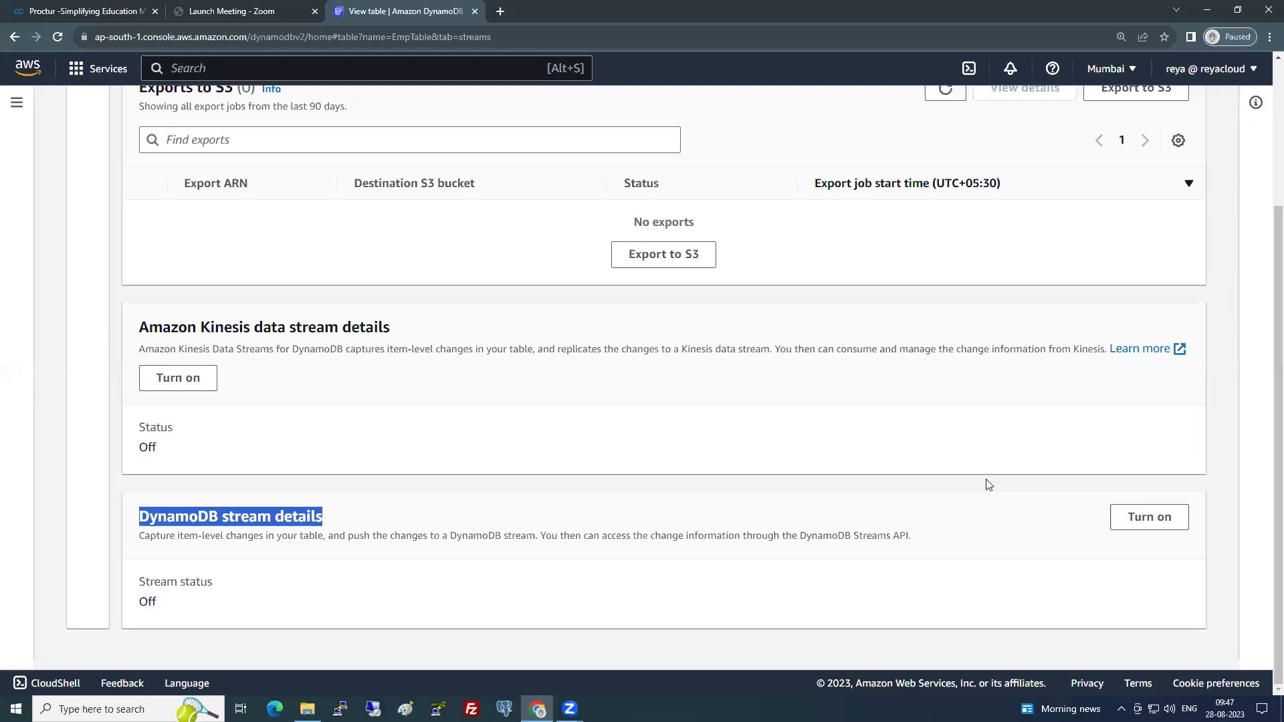
left_click_drag(198, 327, 301, 328)
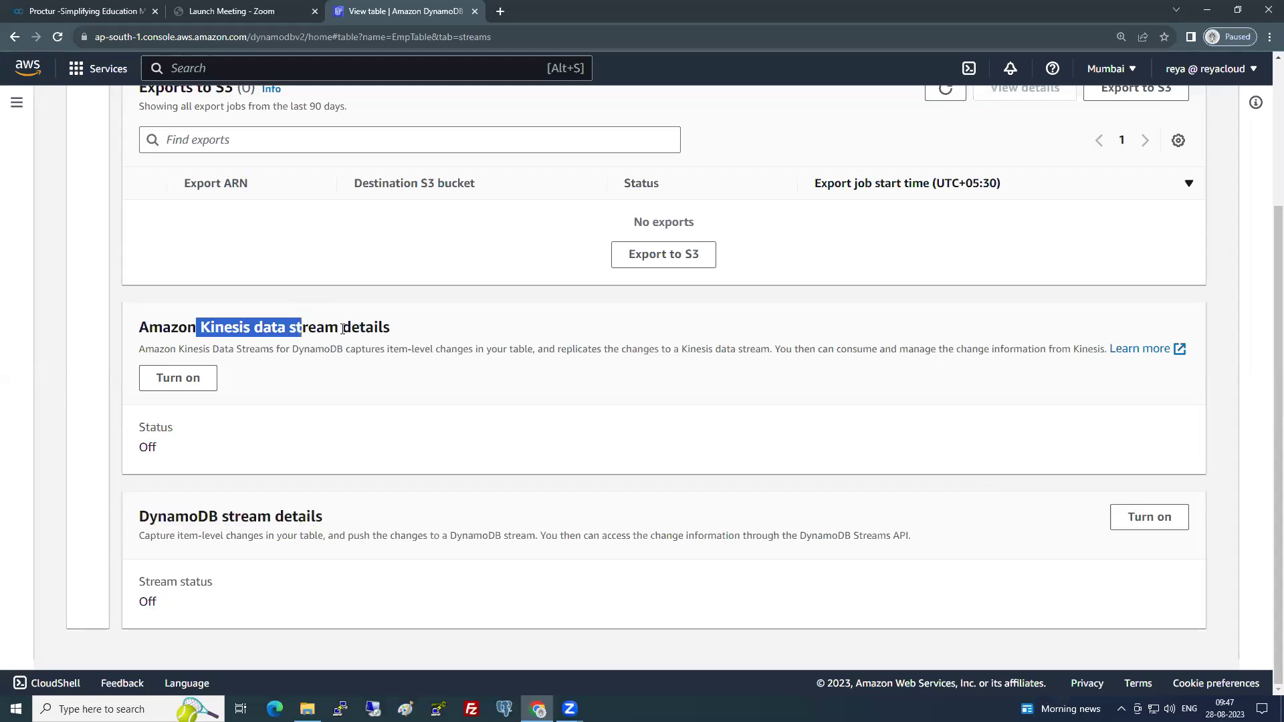
left_click(343, 329)
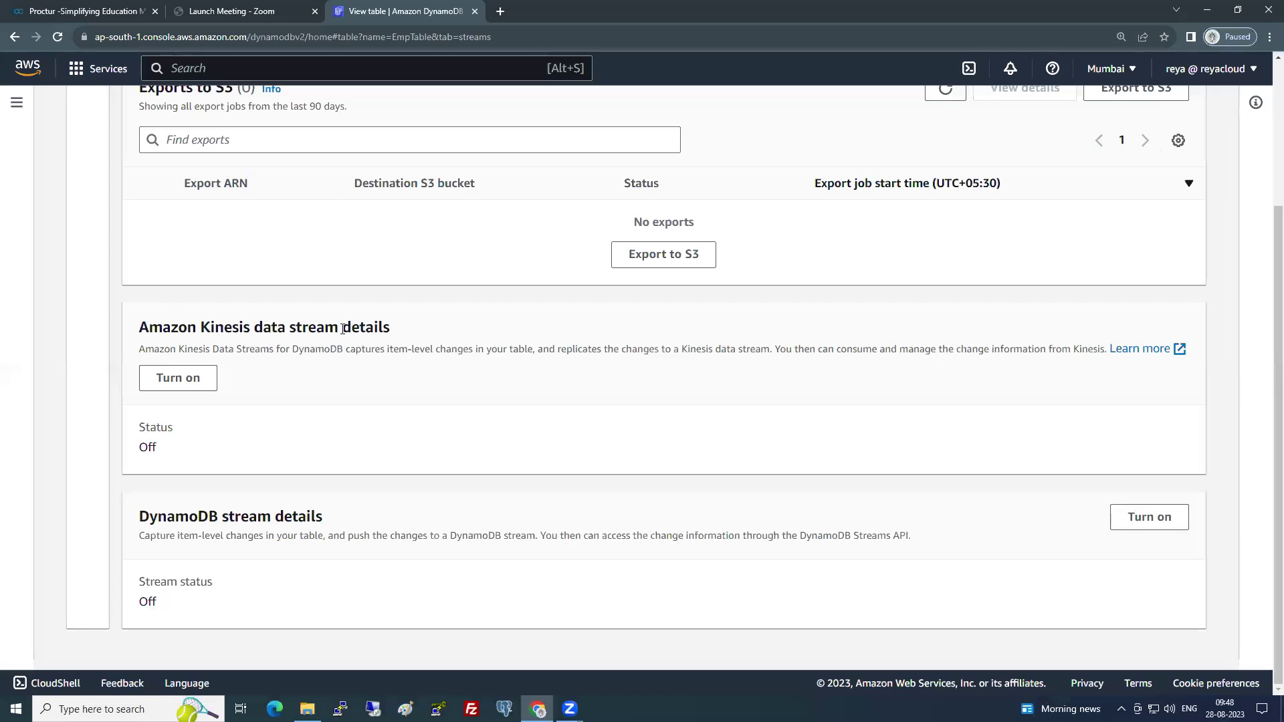
- Try the DynamoDB stream view types Key attributes only, New image and Old image, then cancel
left_click(1144, 519)
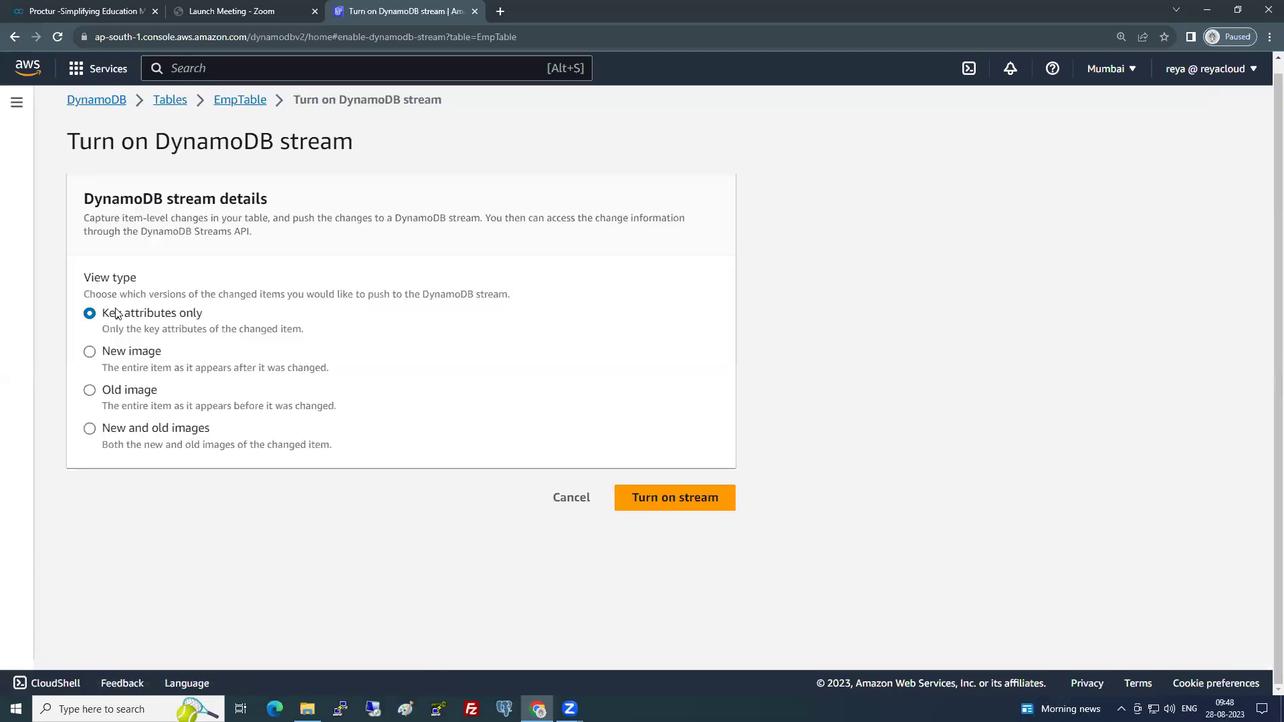
left_click_drag(104, 313, 205, 310)
left_click_drag(102, 329, 308, 333)
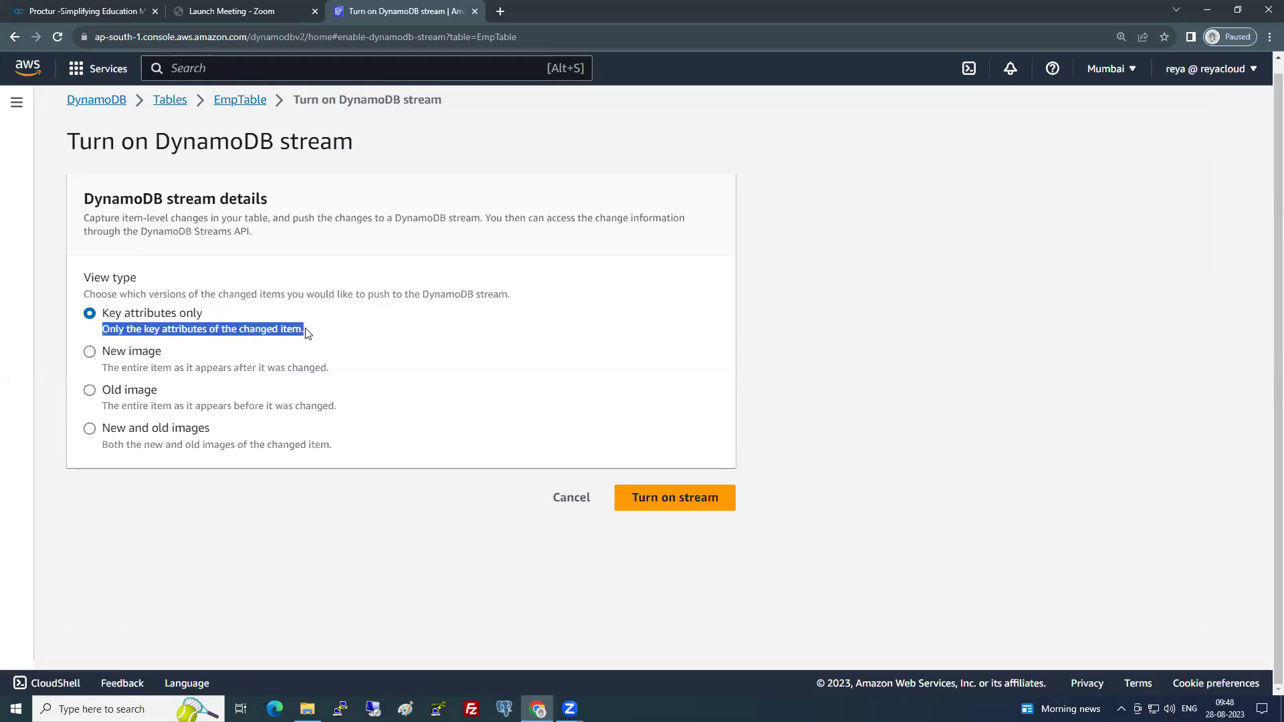
left_click(234, 504)
left_click(121, 355)
left_click_drag(103, 374, 338, 407)
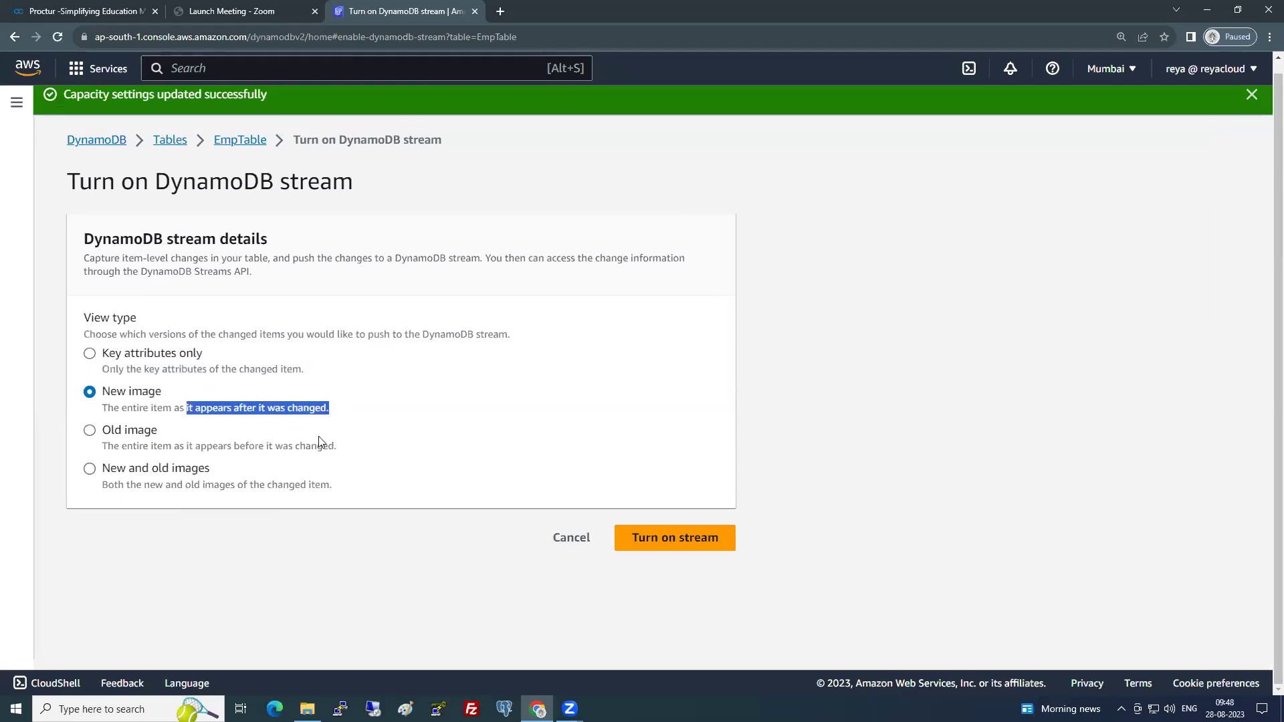
left_click(214, 513)
left_click(120, 428)
left_click(128, 358)
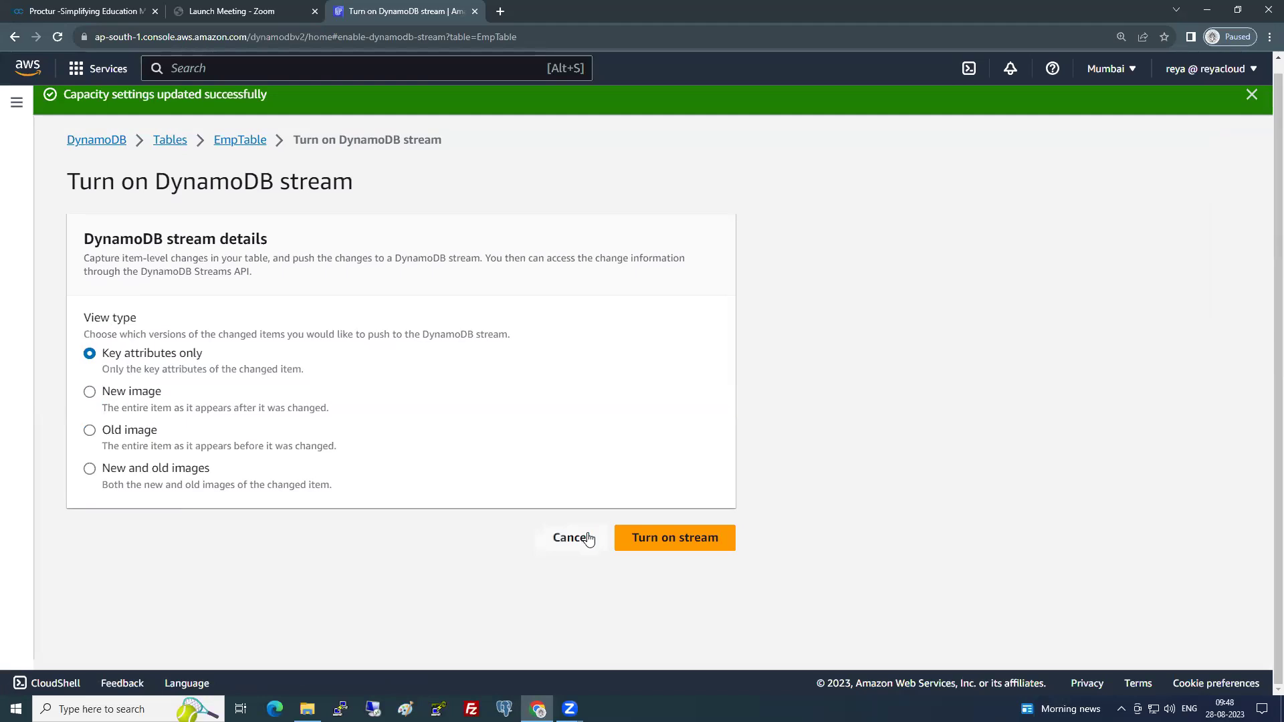
left_click(560, 540)
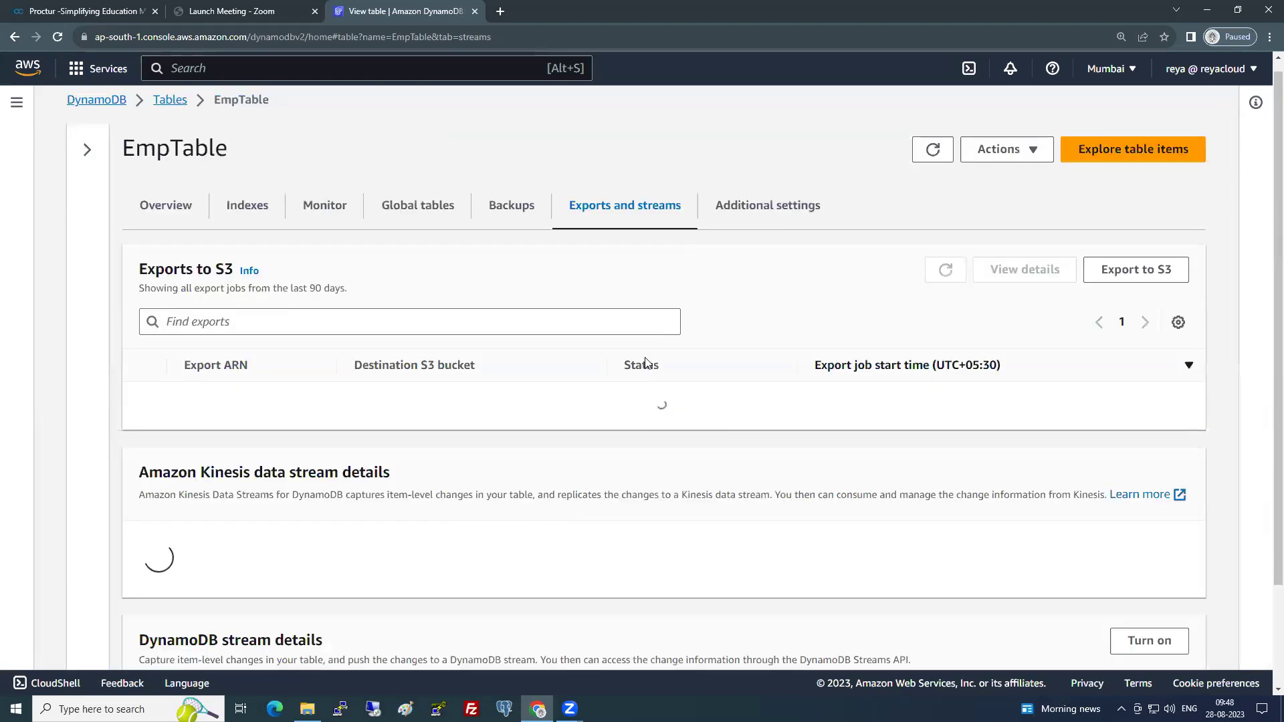
- Scroll through the Additional settings tab's capacity, TTL, encryption and deletion protection details
right_click(647, 340)
left_click(742, 205)
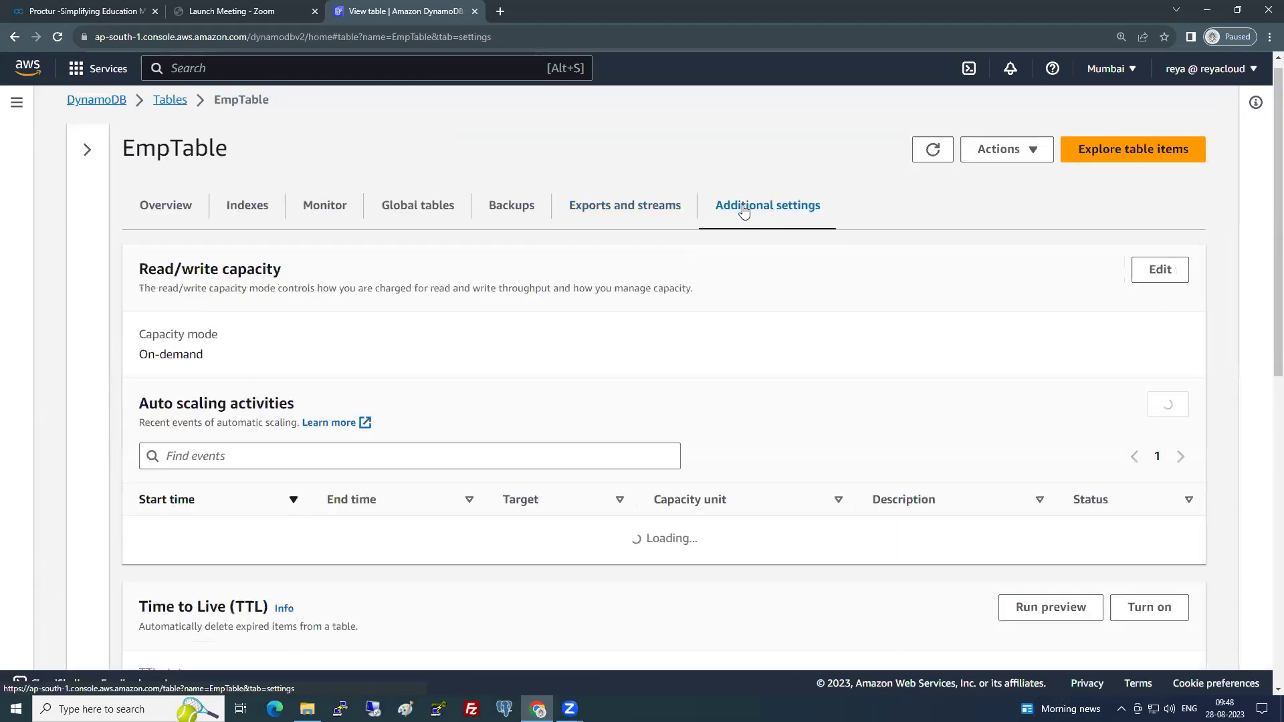
scroll(434, 374, "down", 2)
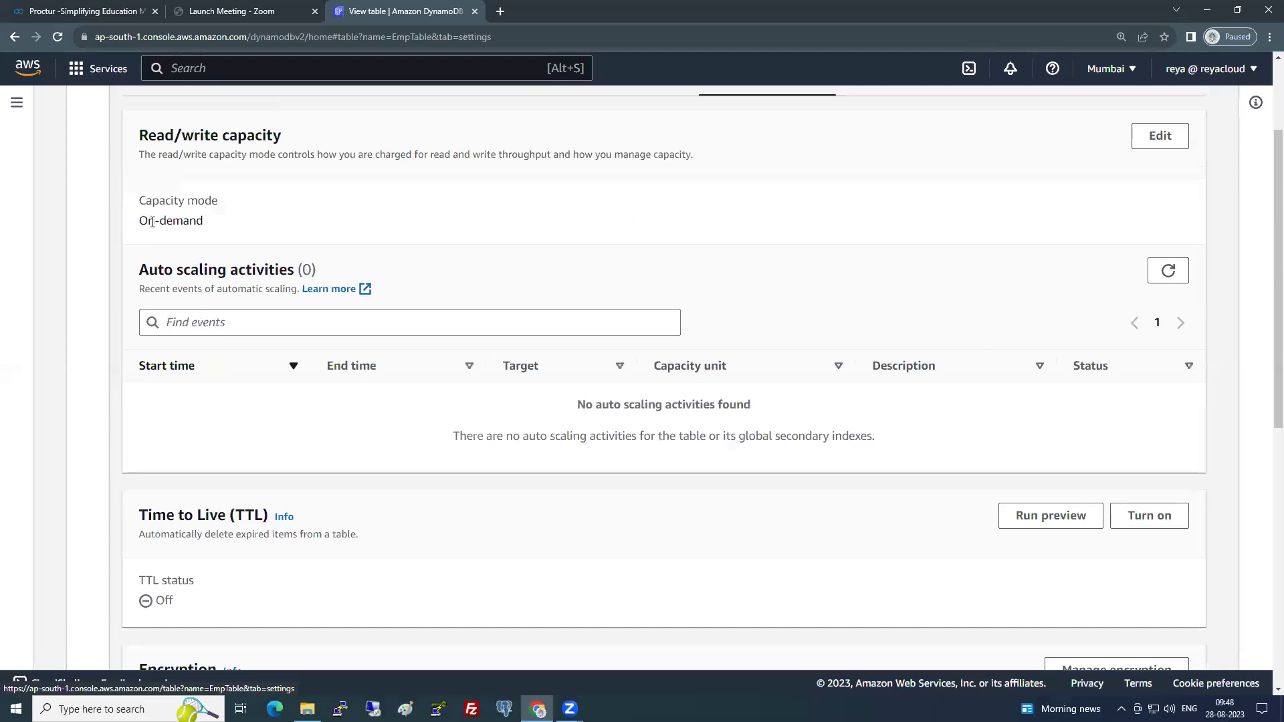
left_click_drag(139, 221, 218, 221)
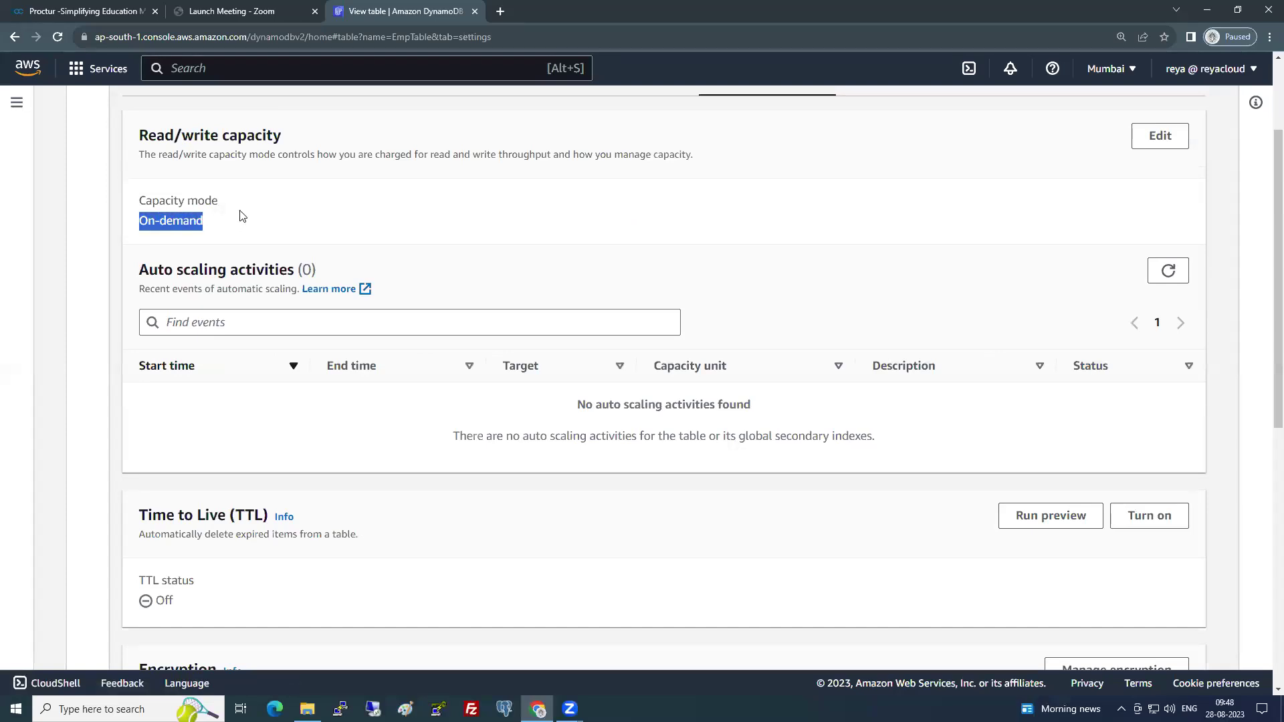
scroll(235, 315, "down", 1)
scroll(235, 315, "down", 3)
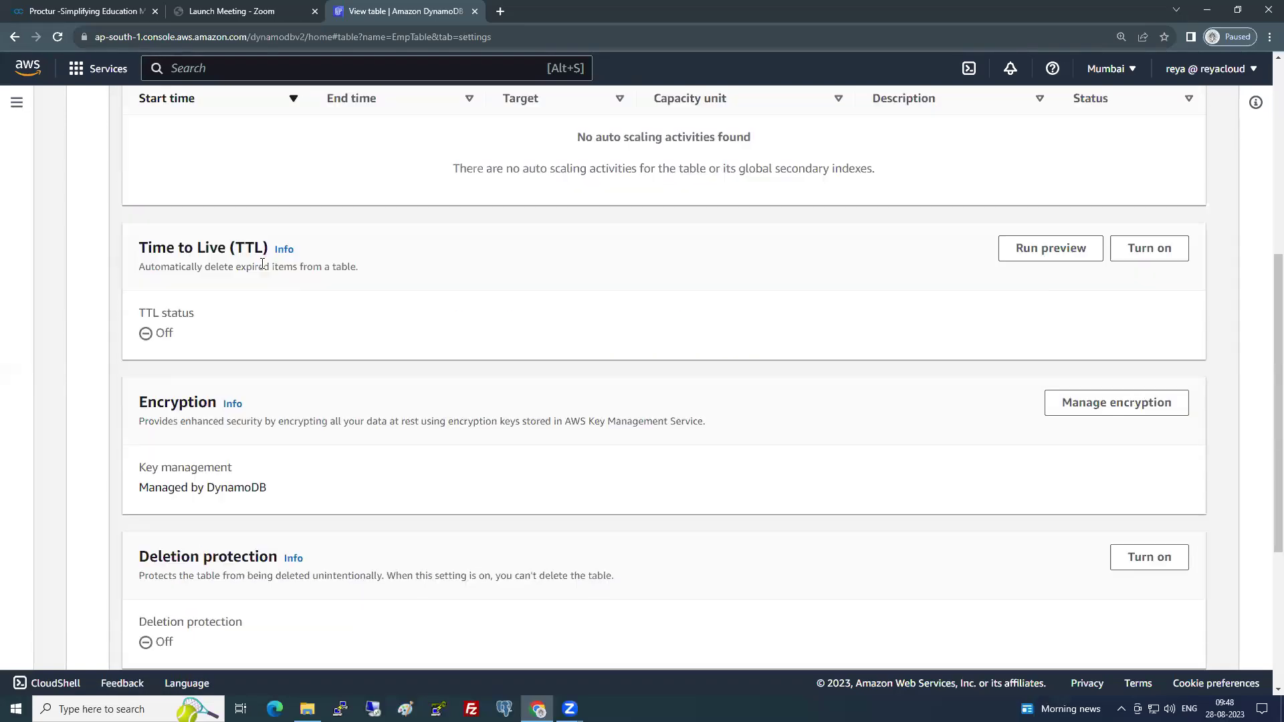
double_click(248, 244)
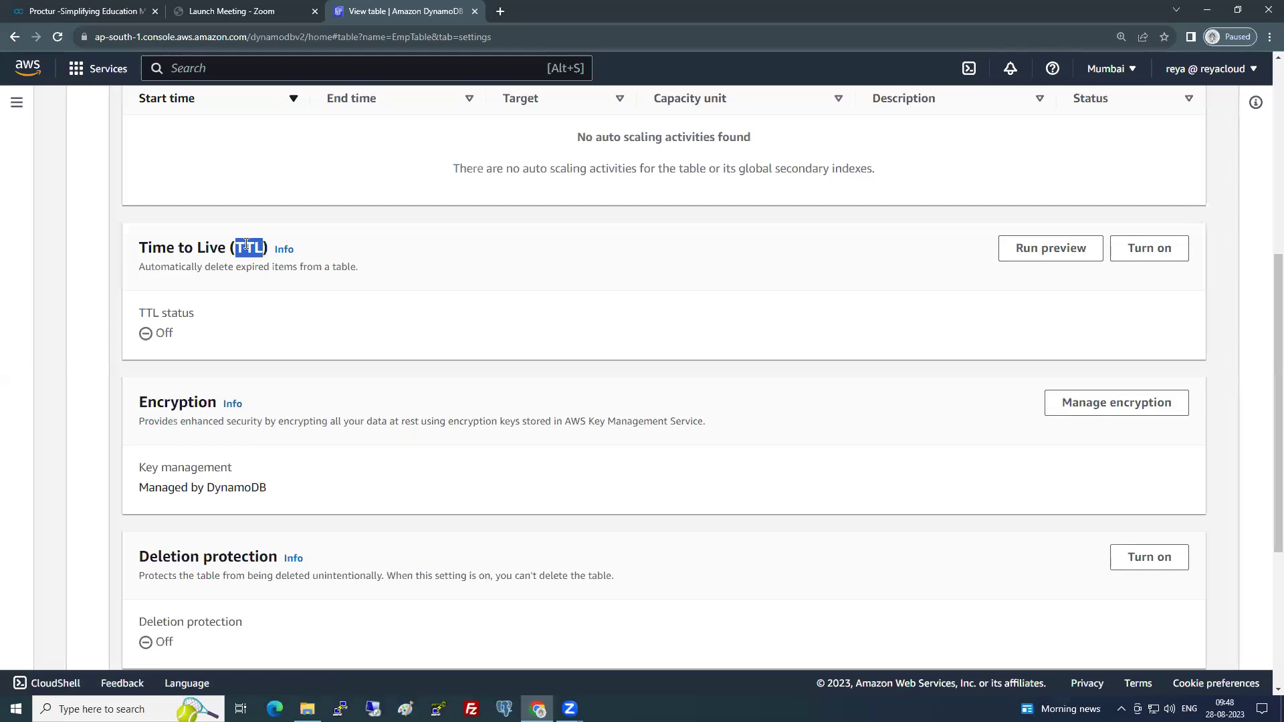
left_click(1138, 258)
left_click_drag(96, 250, 194, 251)
left_click(191, 289)
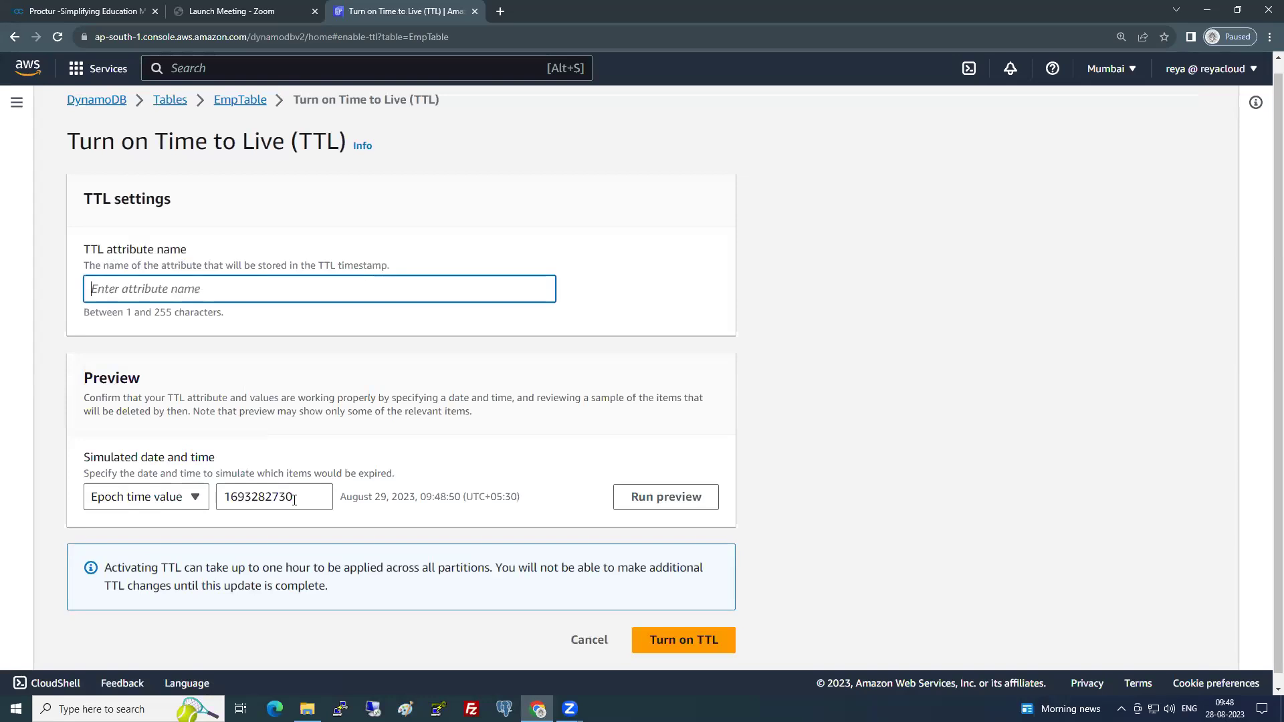
left_click(194, 503)
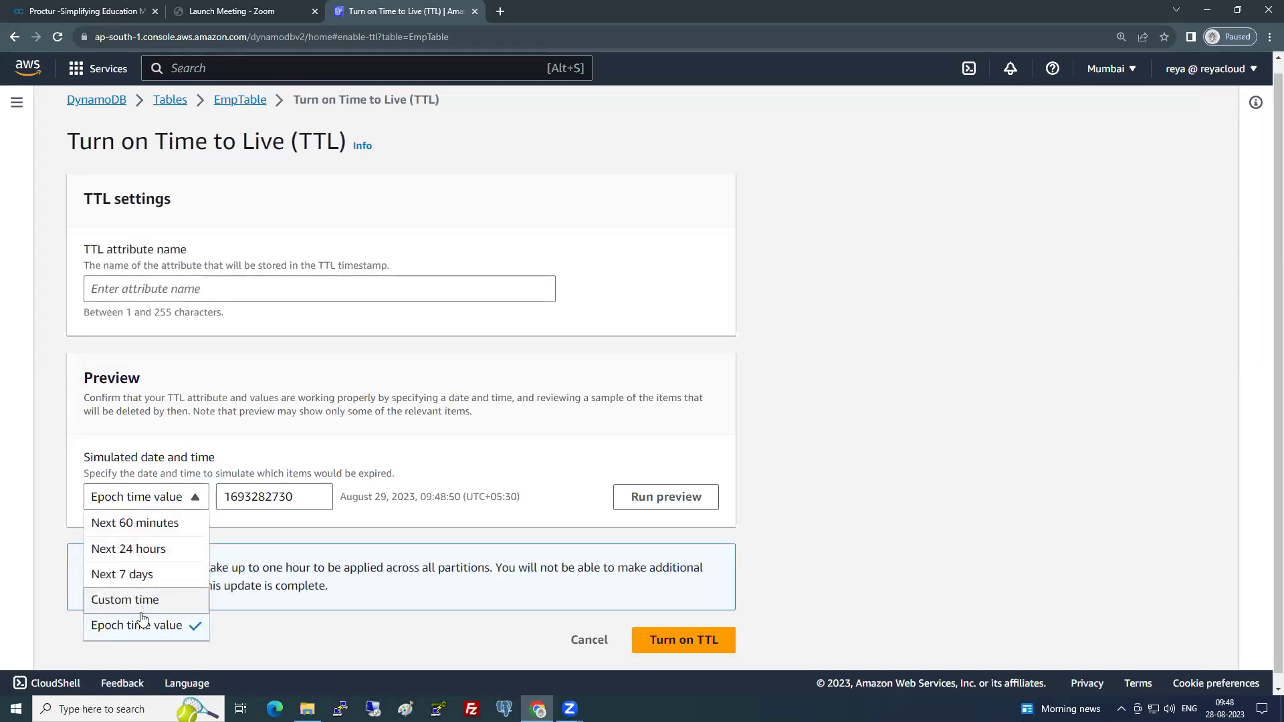
left_click(864, 431)
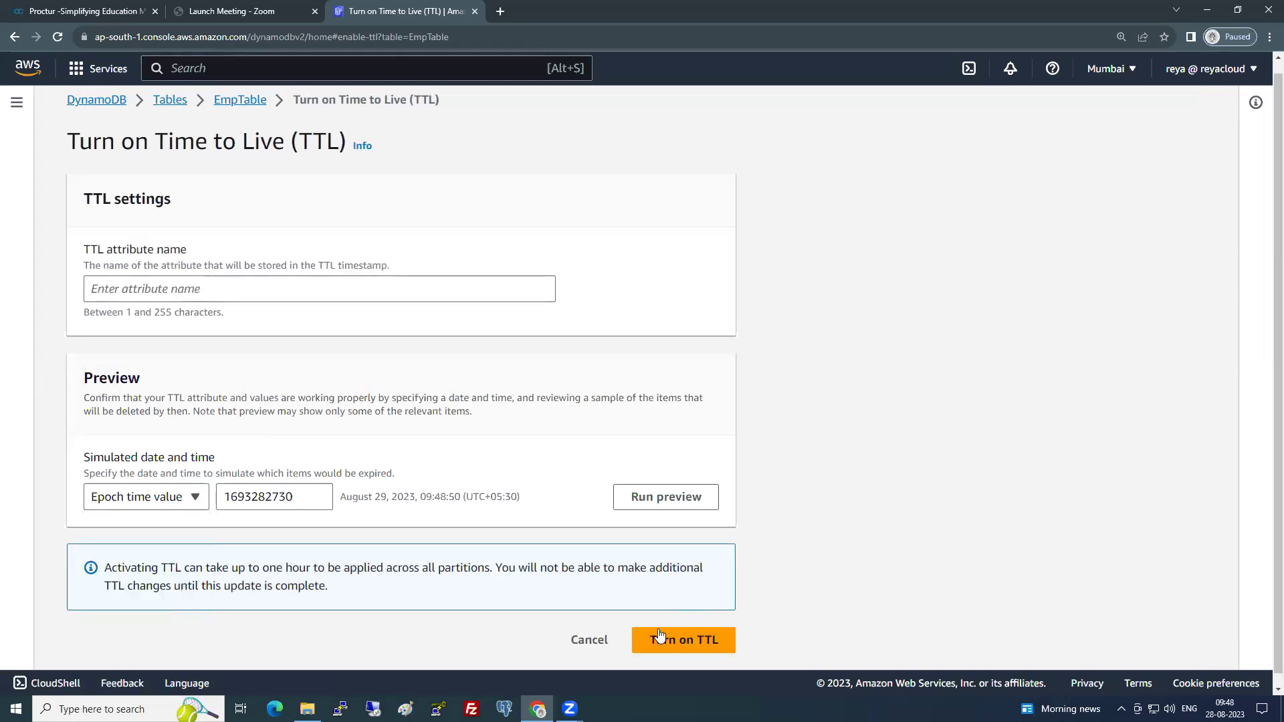
left_click(601, 638)
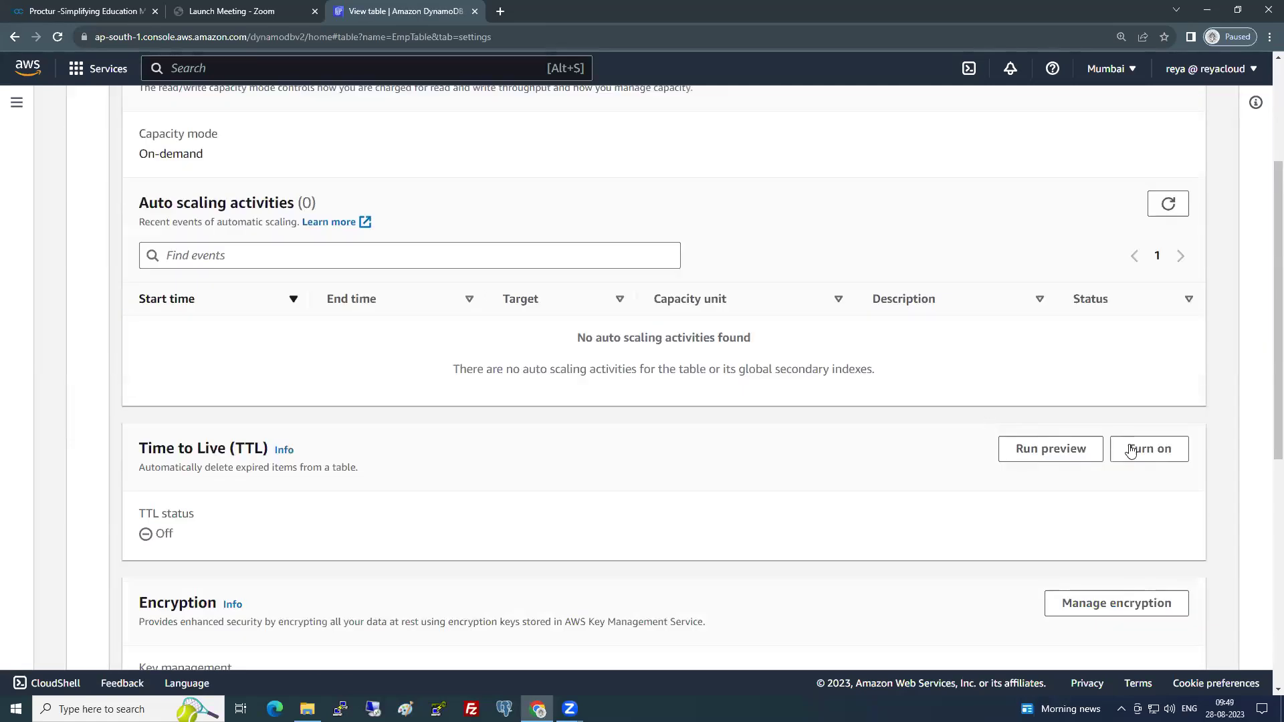
left_click_drag(85, 386, 515, 386)
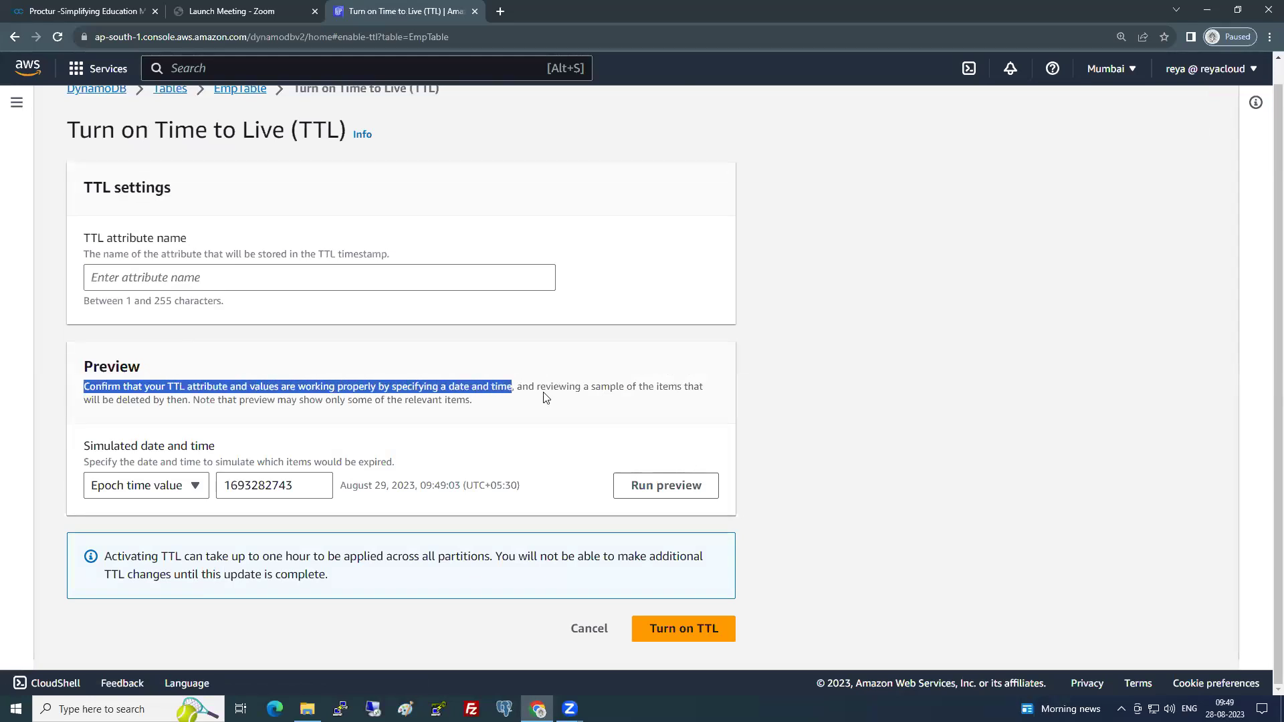
left_click(413, 397)
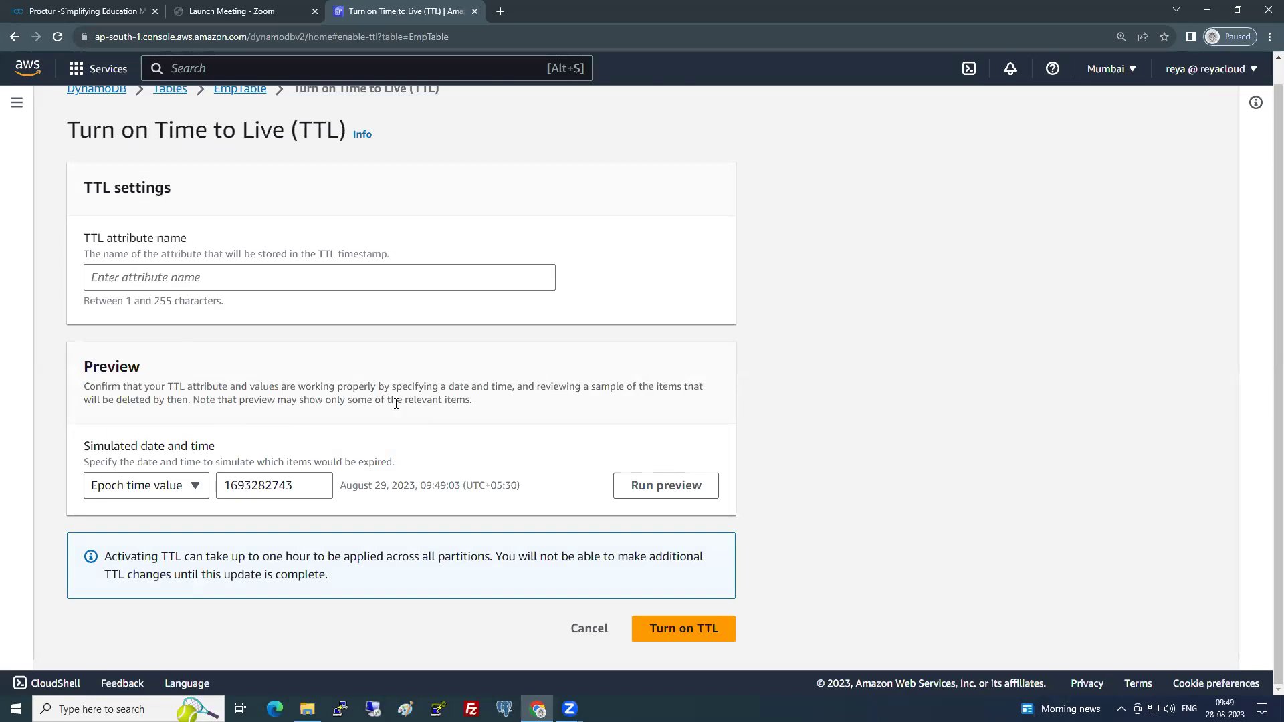
left_click_drag(92, 401, 436, 435)
left_click(217, 401)
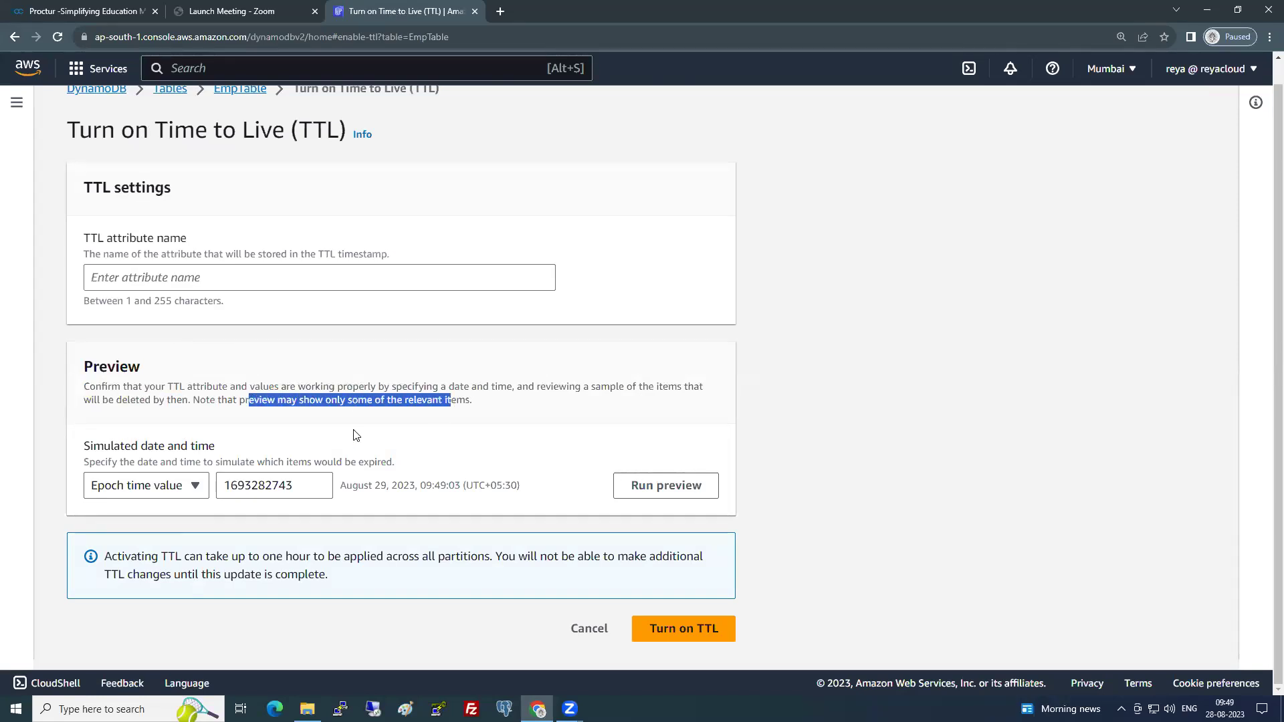
left_click(454, 448)
left_click(598, 632)
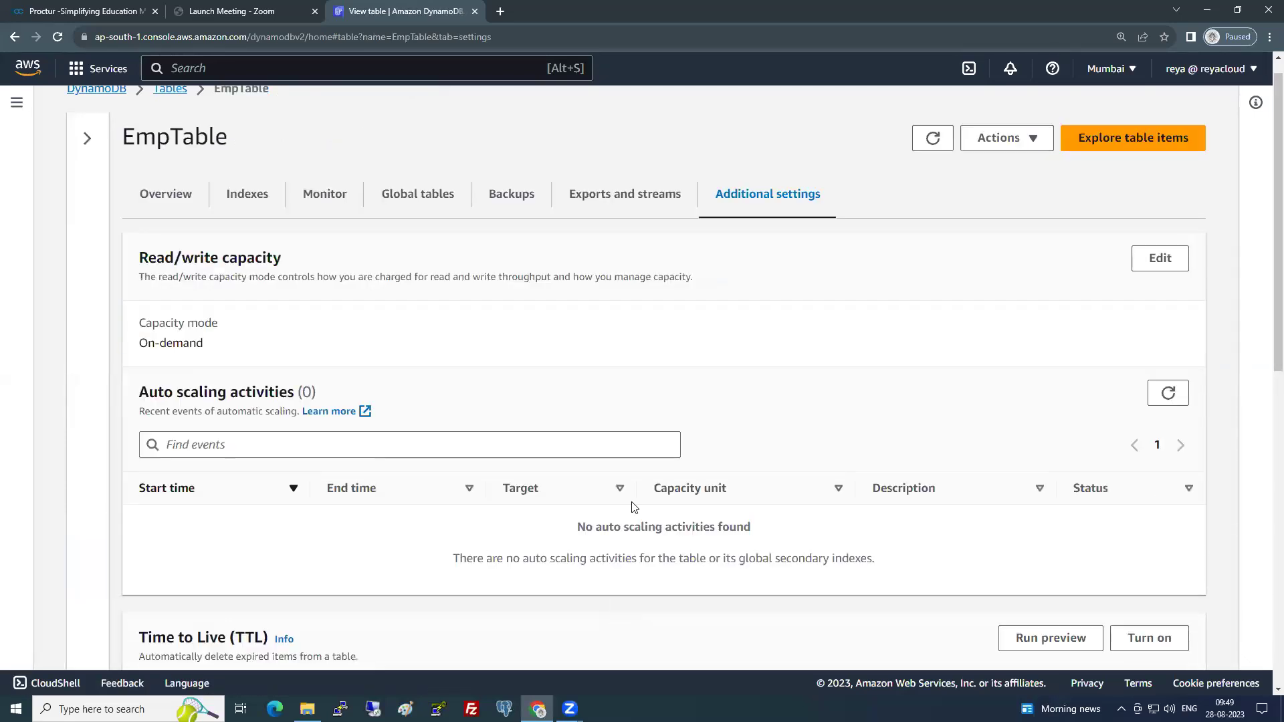
- Review the Time to Live and Encryption details in Additional settings
scroll(574, 457, "down", 8)
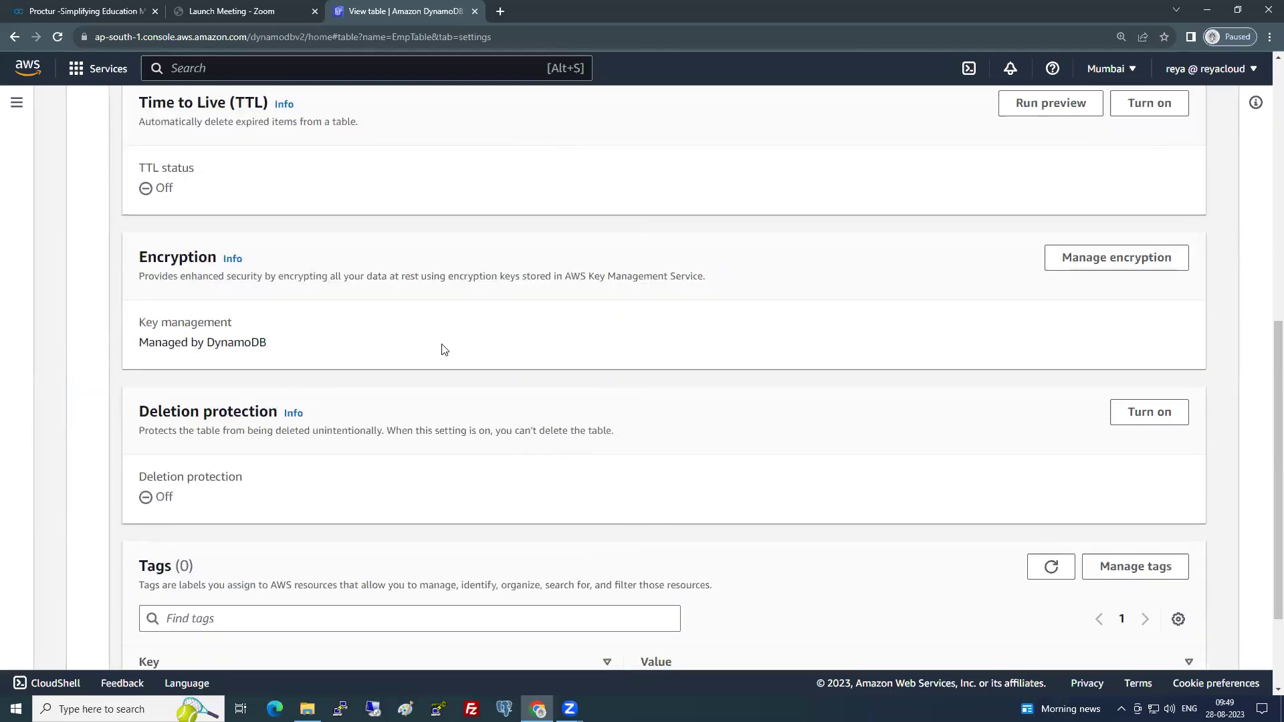
left_click_drag(331, 375, 358, 503)
scroll(355, 499, "down", 2)
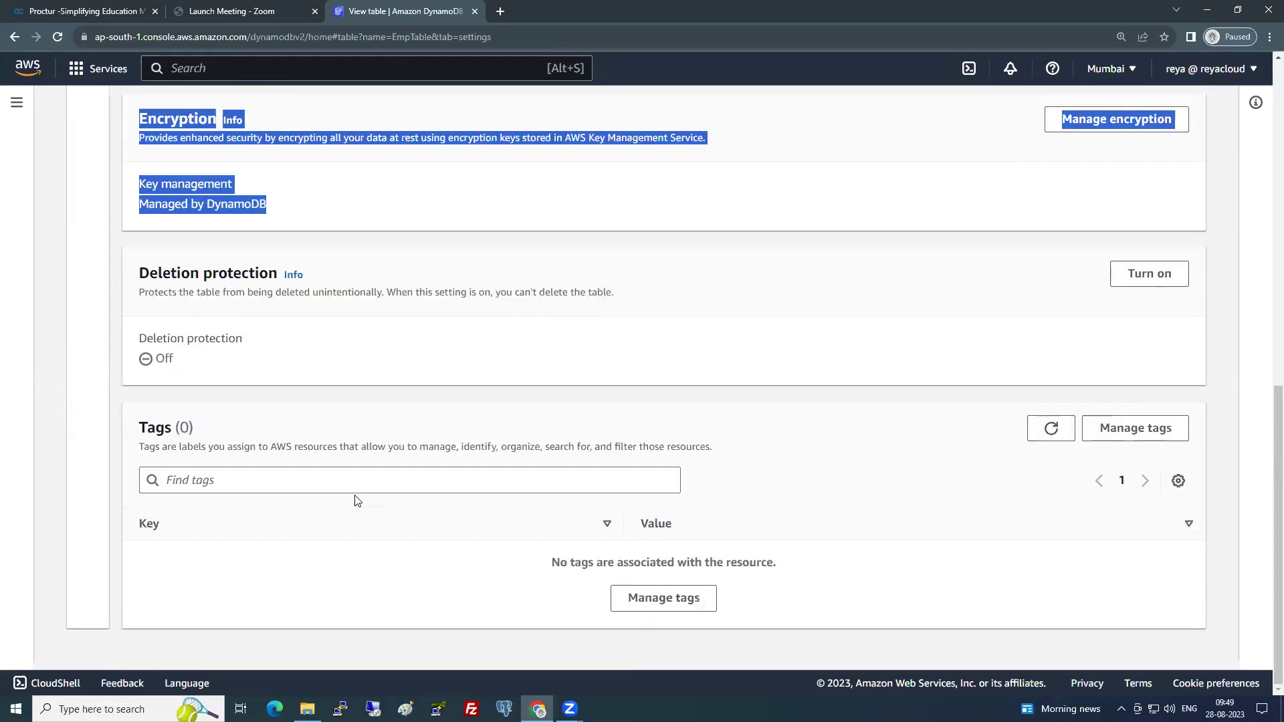
scroll(355, 499, "up", 10)
left_click(522, 369)
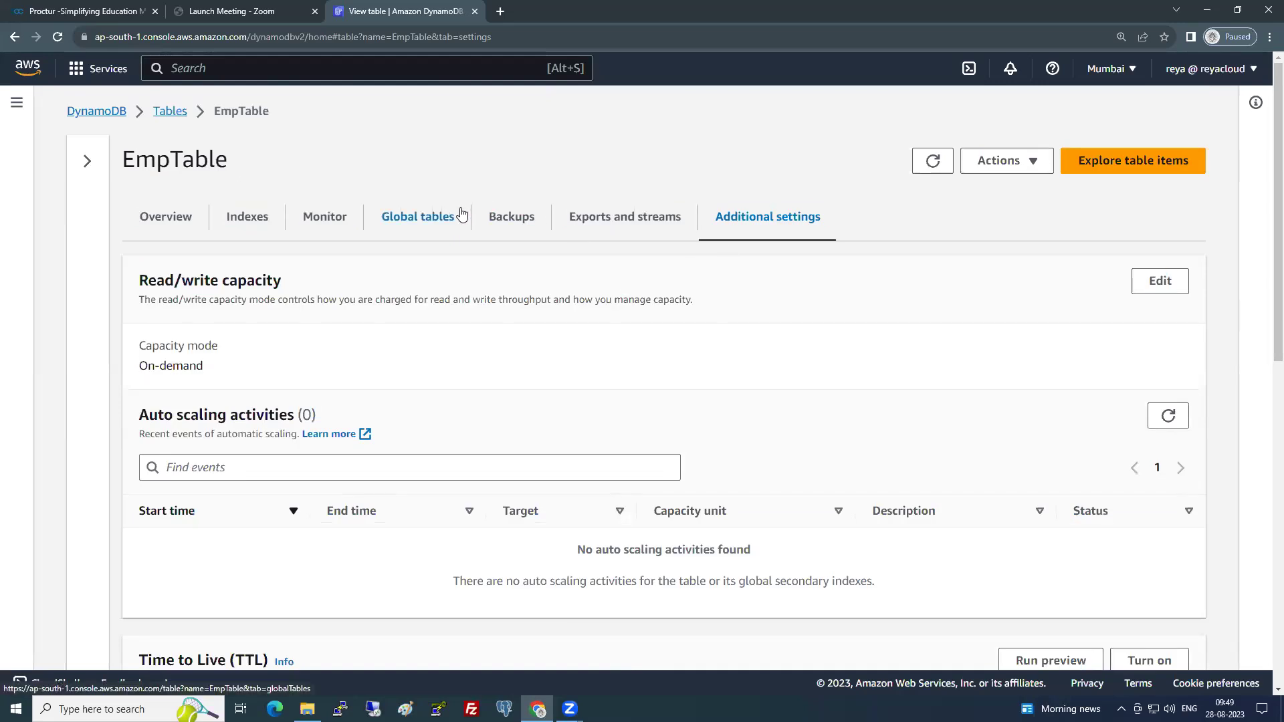
- Return to the Overview, showing On-demand capacity and Updating status, and open the Actions menu
left_click(186, 219)
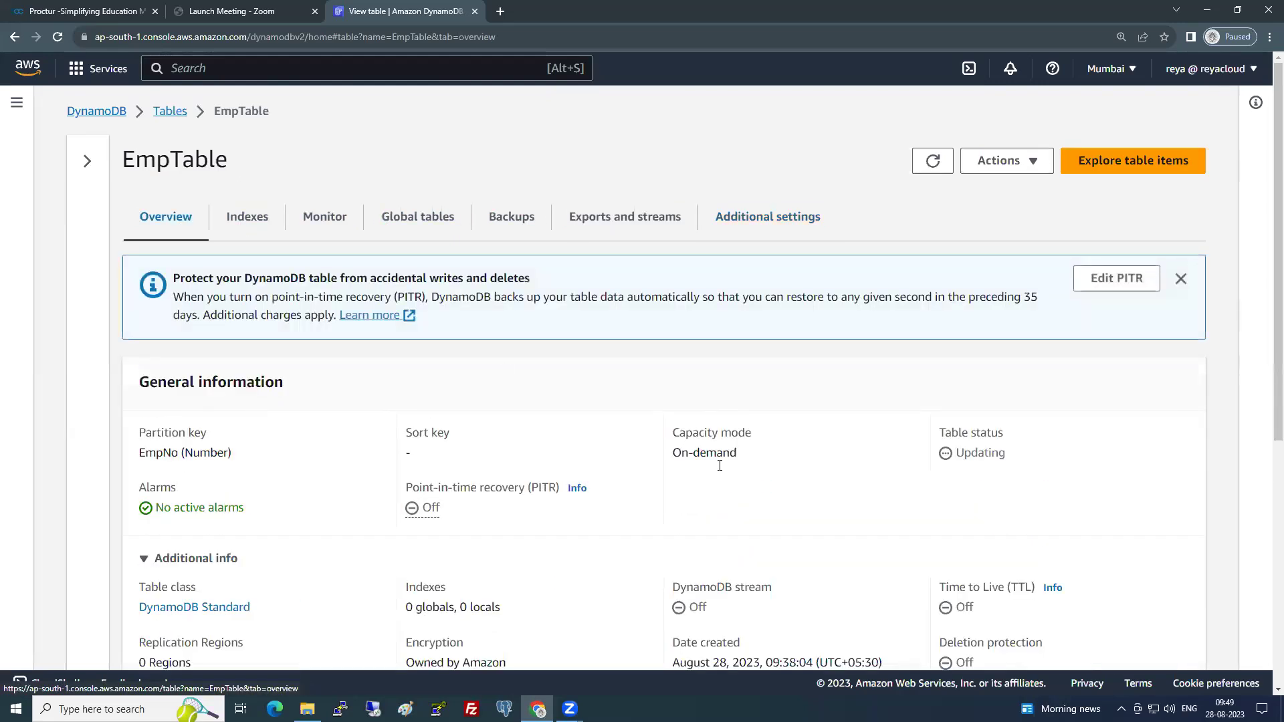
scroll(733, 474, "down", 6)
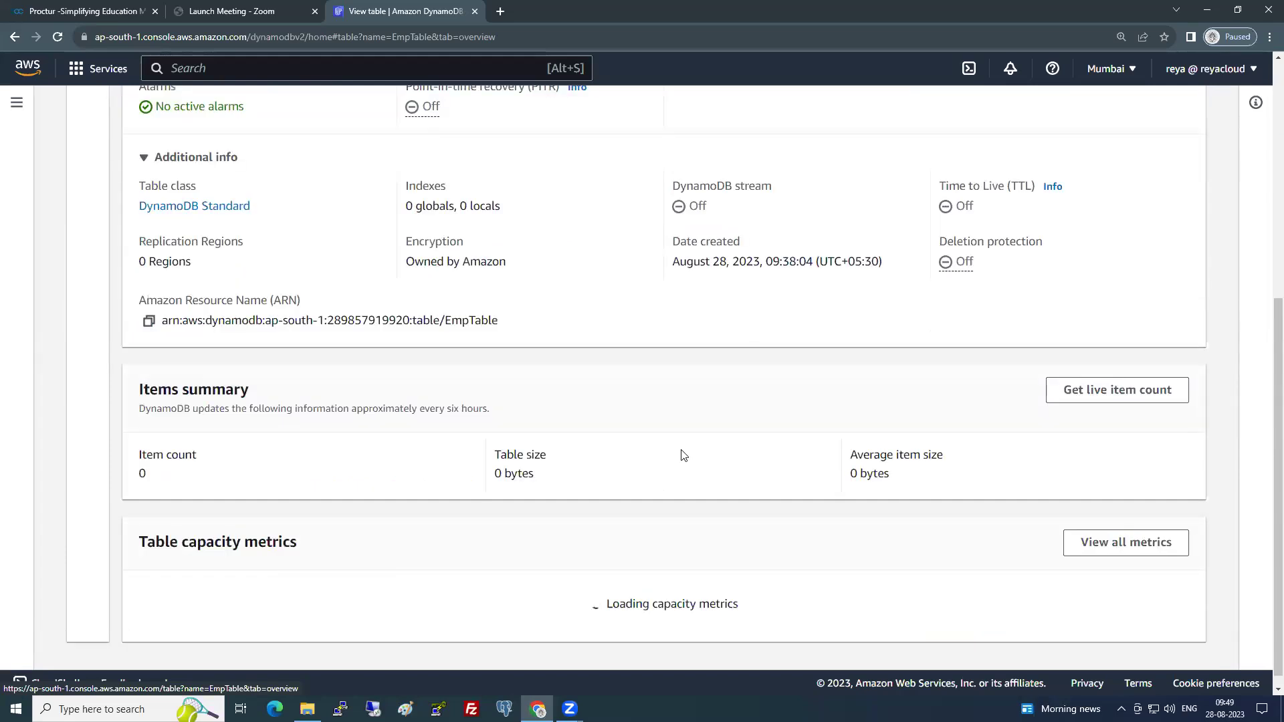
scroll(592, 447, "up", 4)
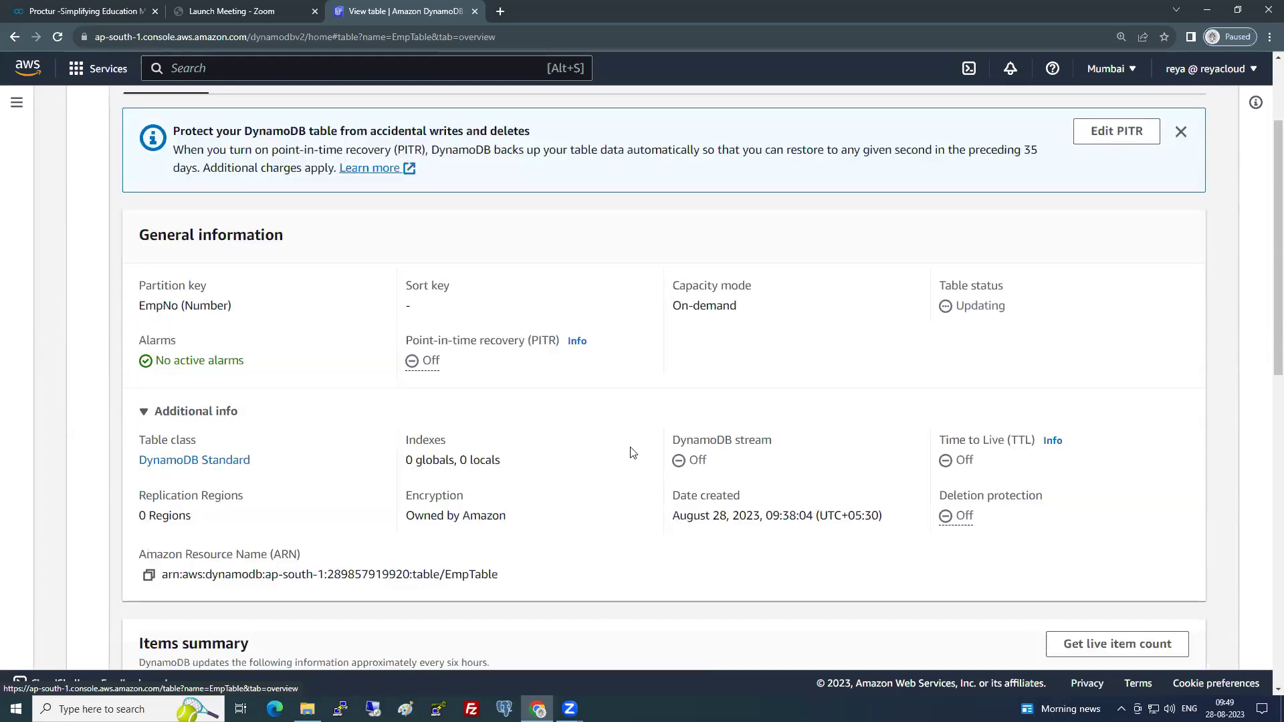
scroll(642, 405, "up", 2)
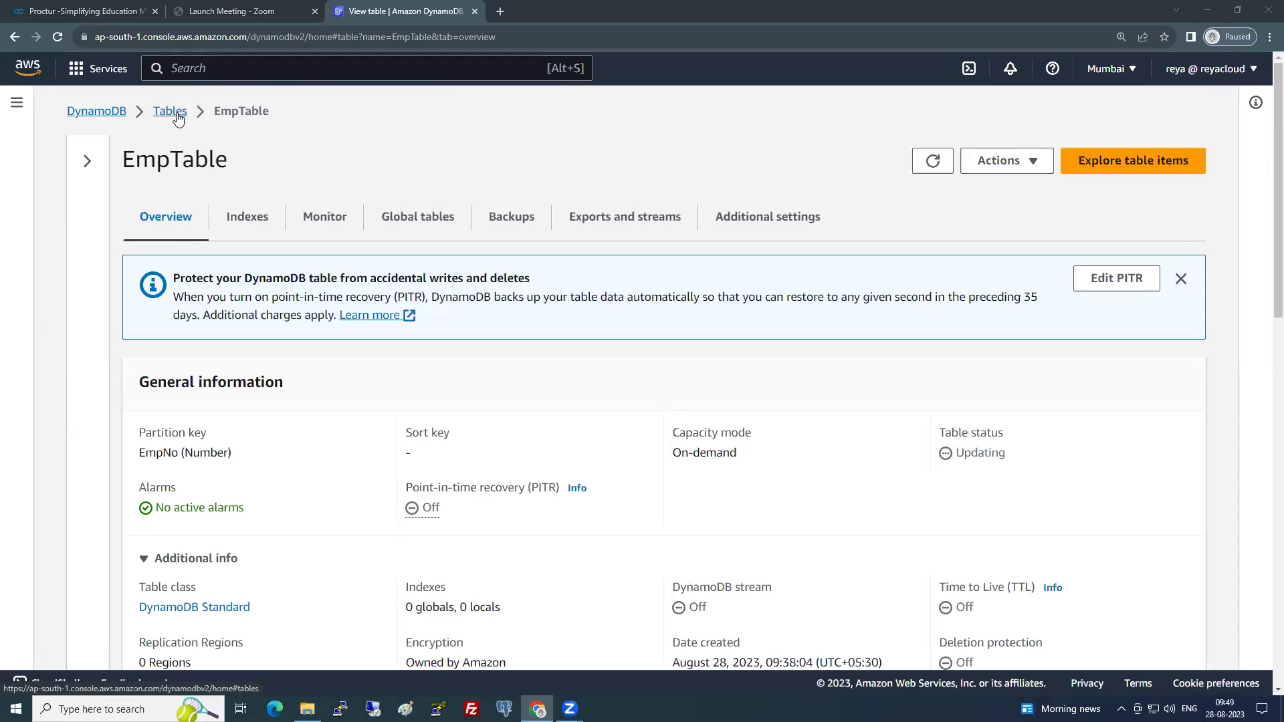
left_click(1017, 164)
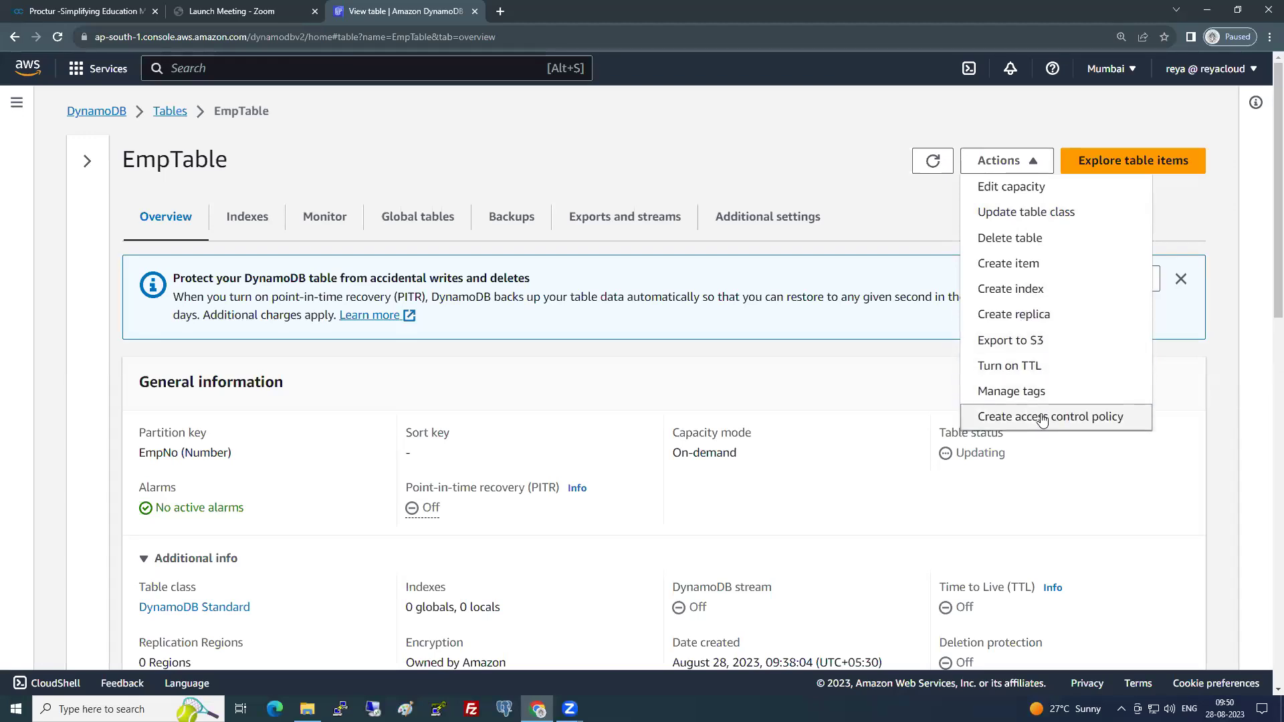
- Start a new EmpTable item with EmpNo set to 1000
left_click(1019, 266)
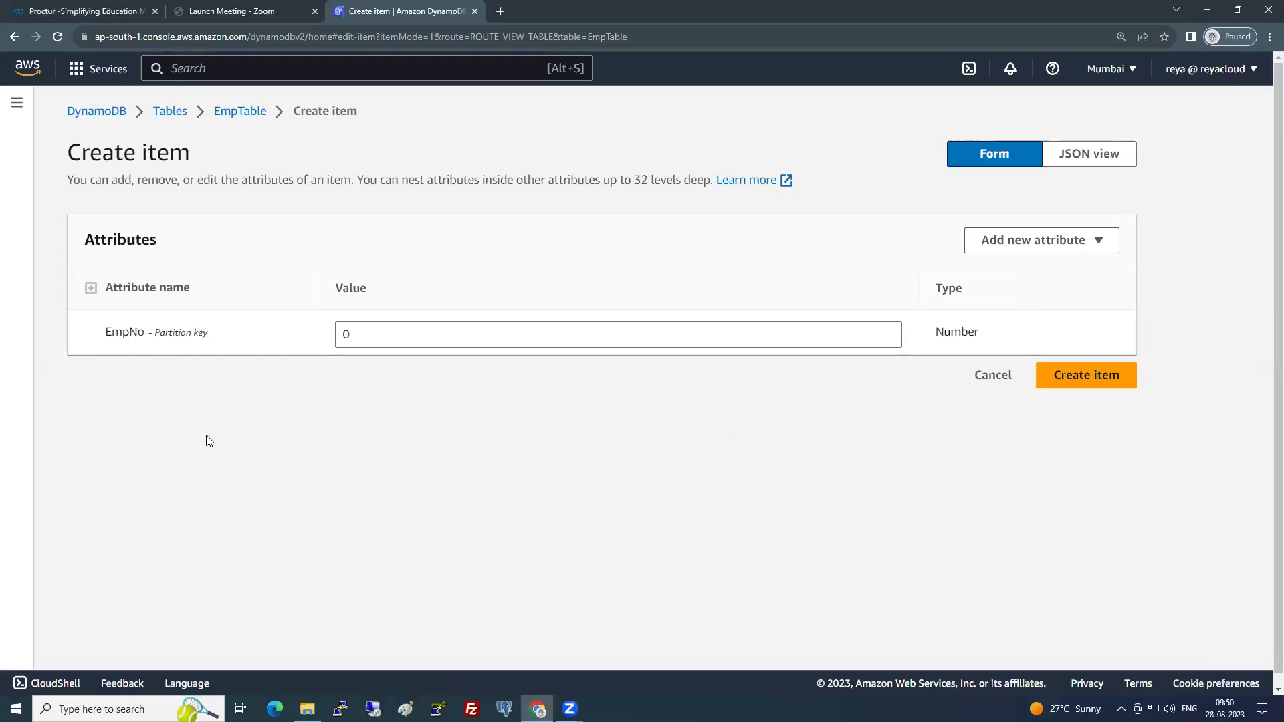
left_click_drag(373, 330, 308, 342)
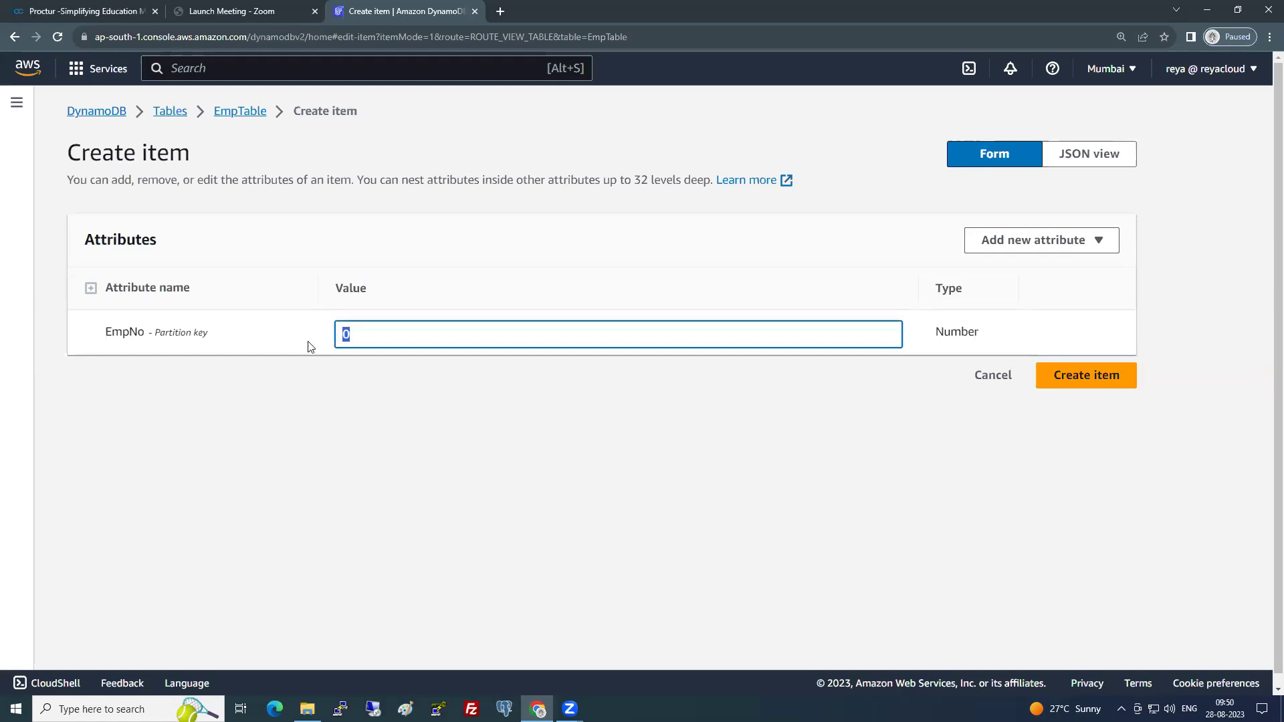
type("1000")
left_click(347, 409)
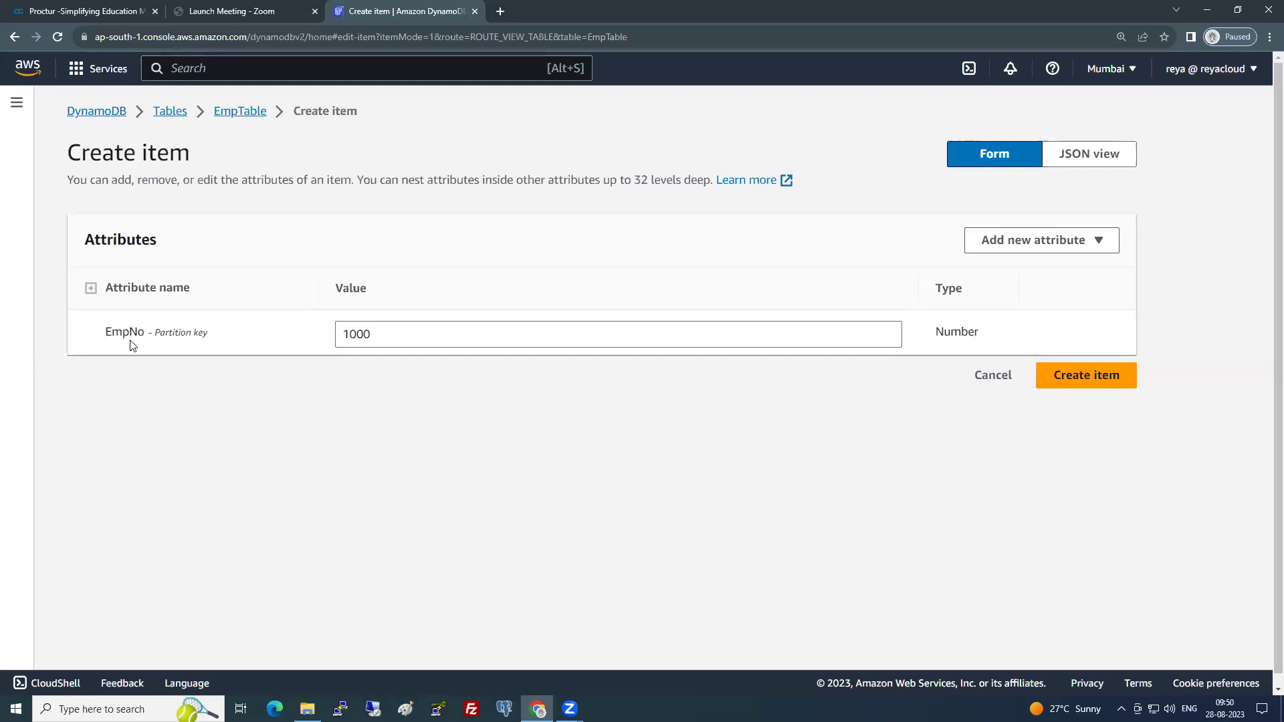
- Add a String attribute named EmpName holding the employee's name
right_click(1039, 363)
left_click(1033, 240)
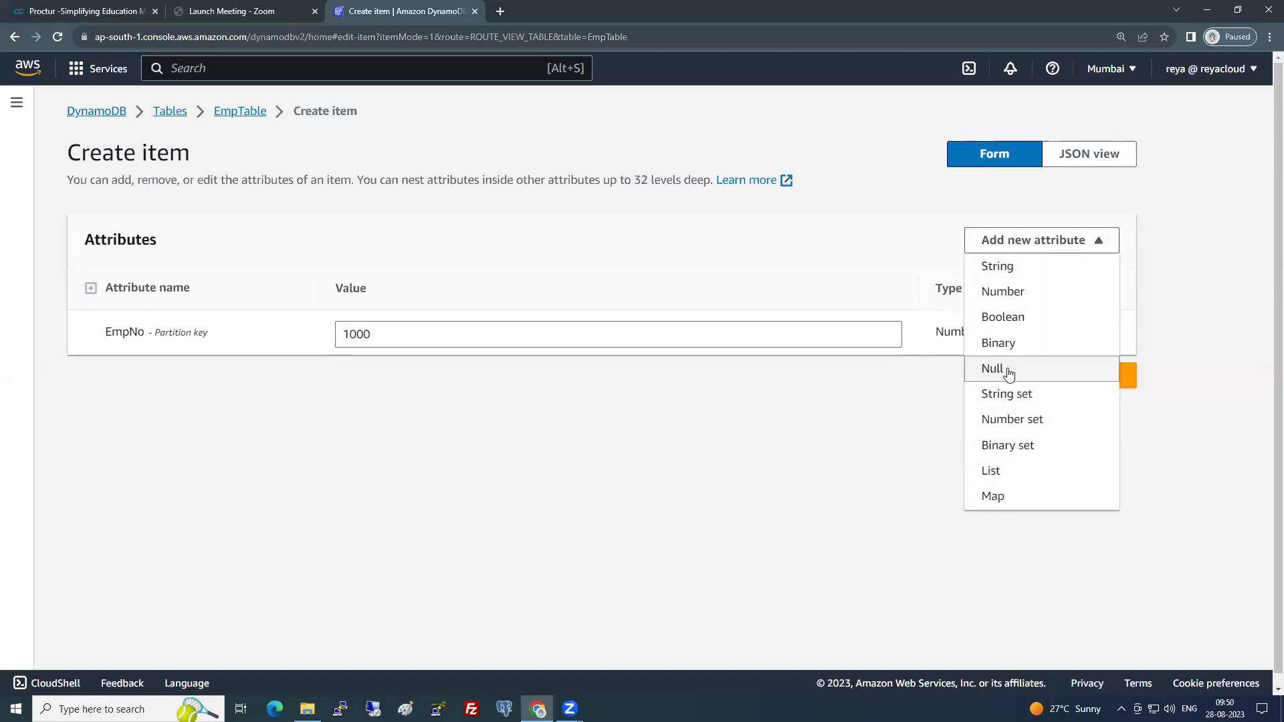
left_click(1011, 267)
left_click(186, 371)
key("ctrl+a")
type("EmpName")
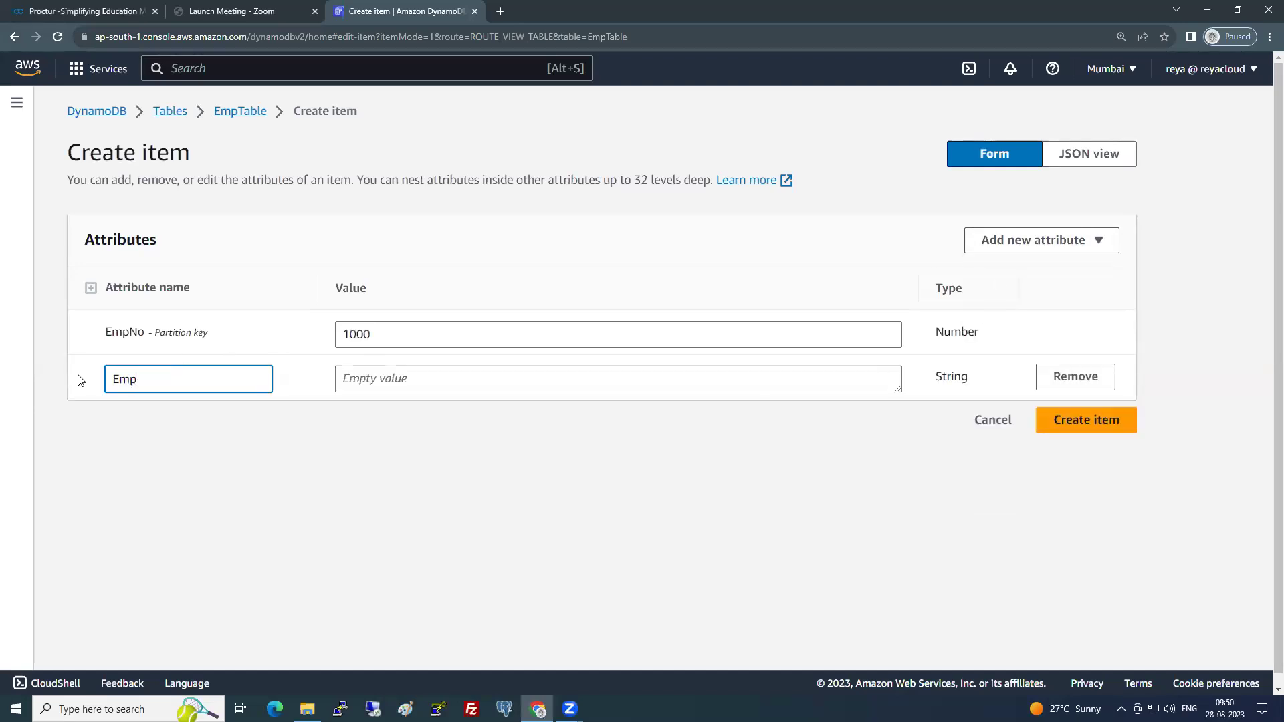
key("Tab")
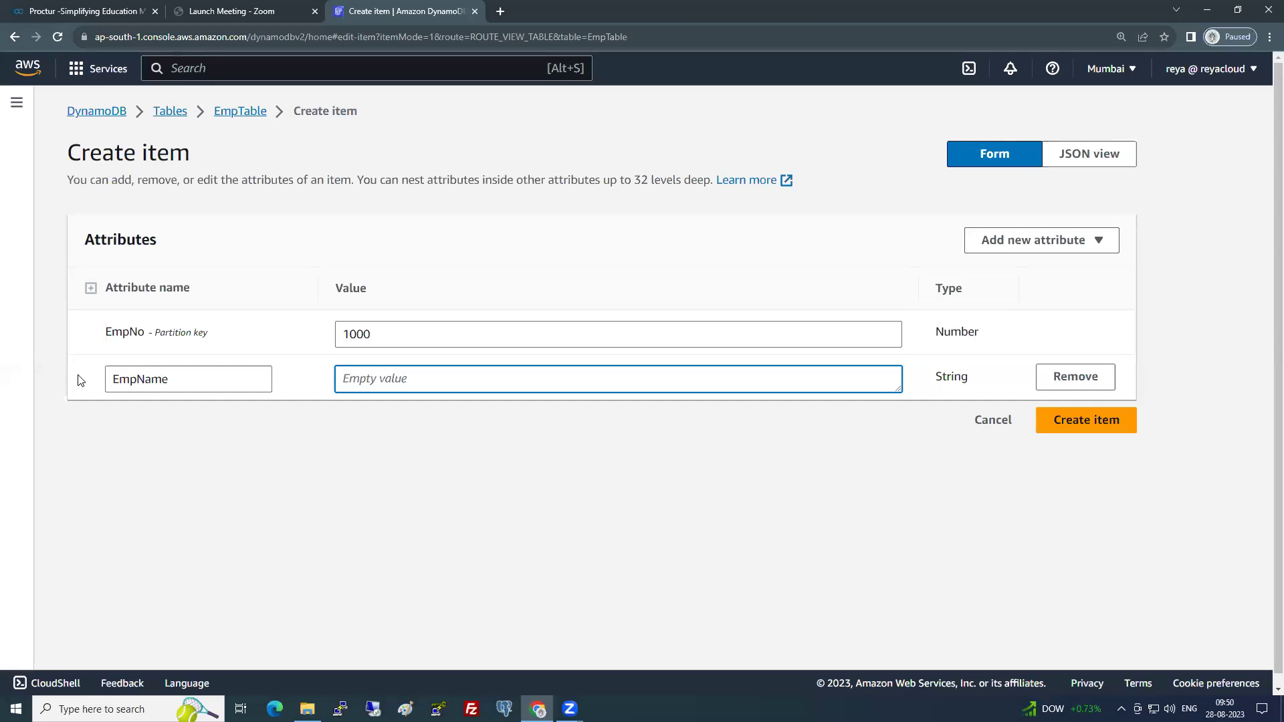
type("Vishnu")
left_click(888, 480)
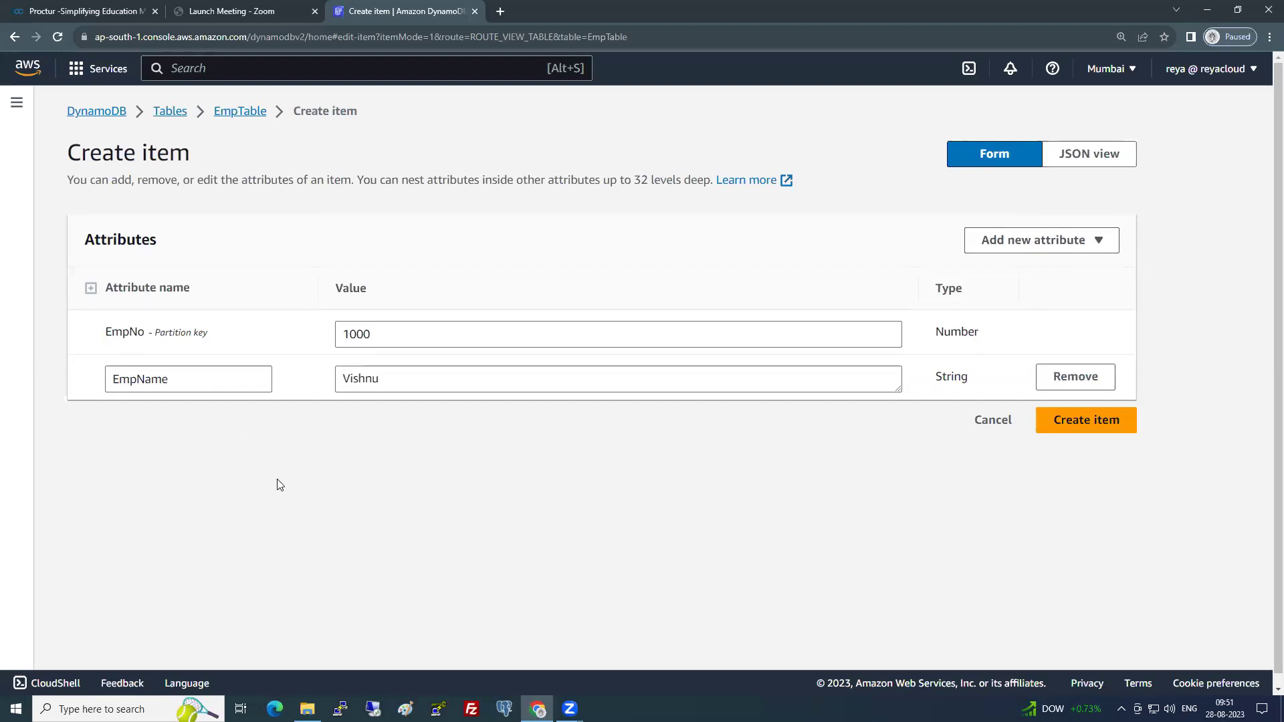
- Review the EmpName attribute and EmpNo partition key in the Create item form
left_click_drag(207, 384, 83, 384)
left_click(173, 386)
left_click_drag(174, 386, 102, 385)
left_click(170, 431)
double_click(139, 335)
left_click(177, 409)
left_click(179, 388)
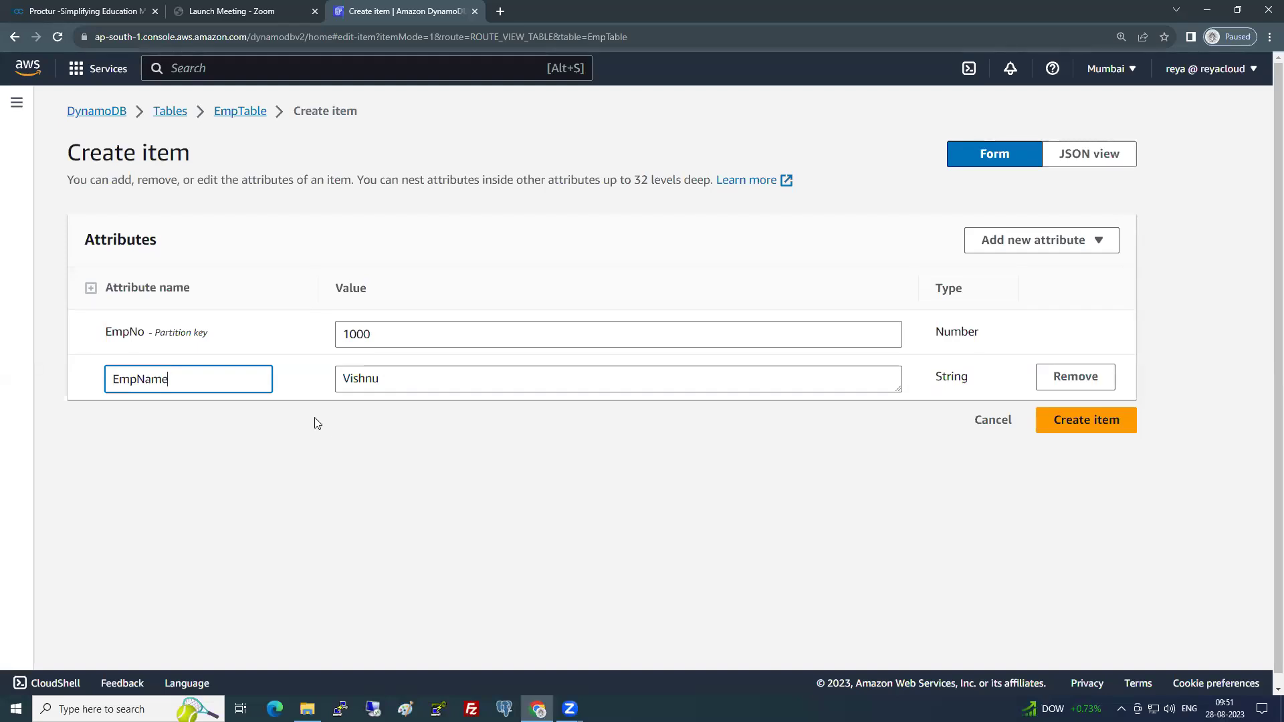
left_click(252, 432)
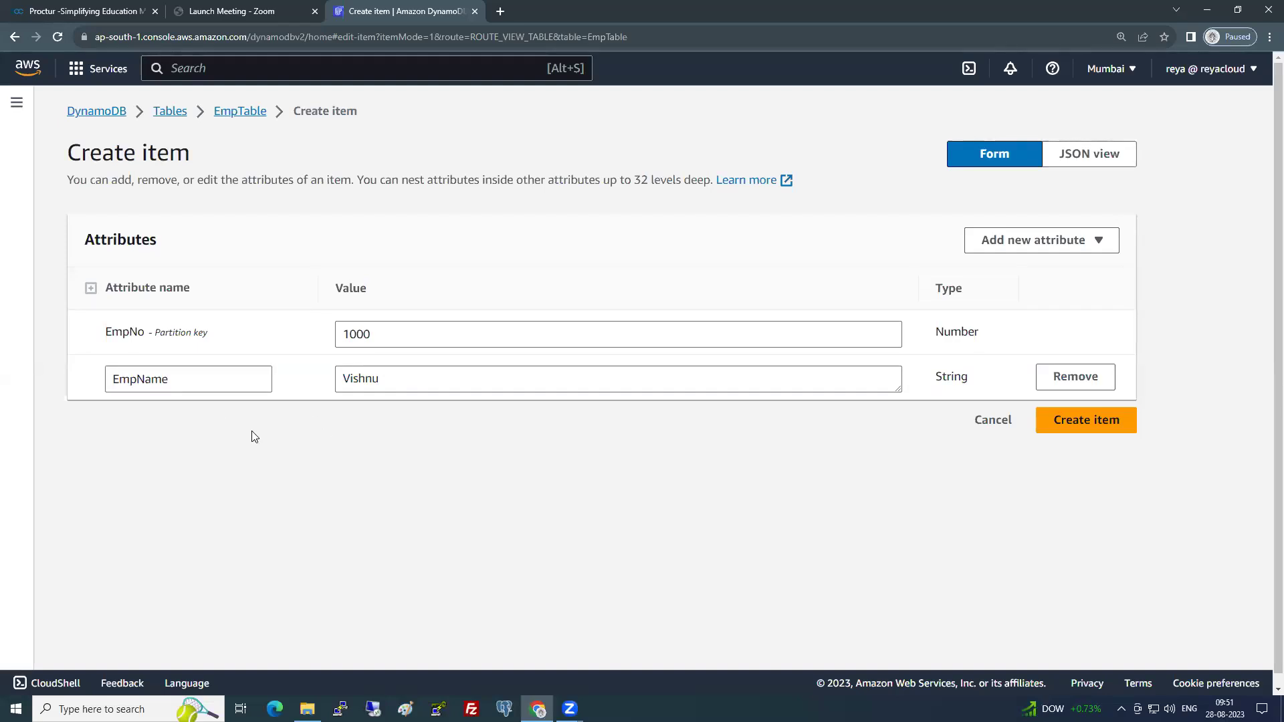
- Add a Number attribute named Phone Number holding the employee's phone number
left_click(1042, 241)
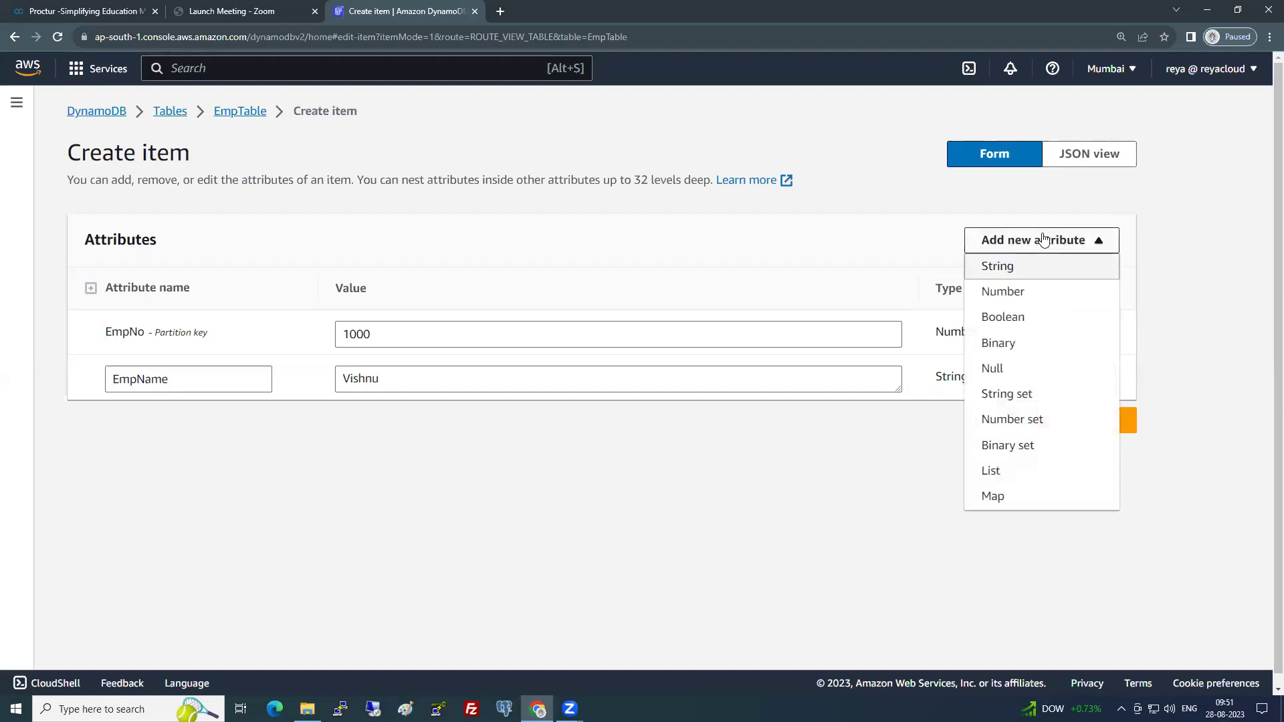
left_click(1036, 291)
left_click_drag(223, 422, 19, 439)
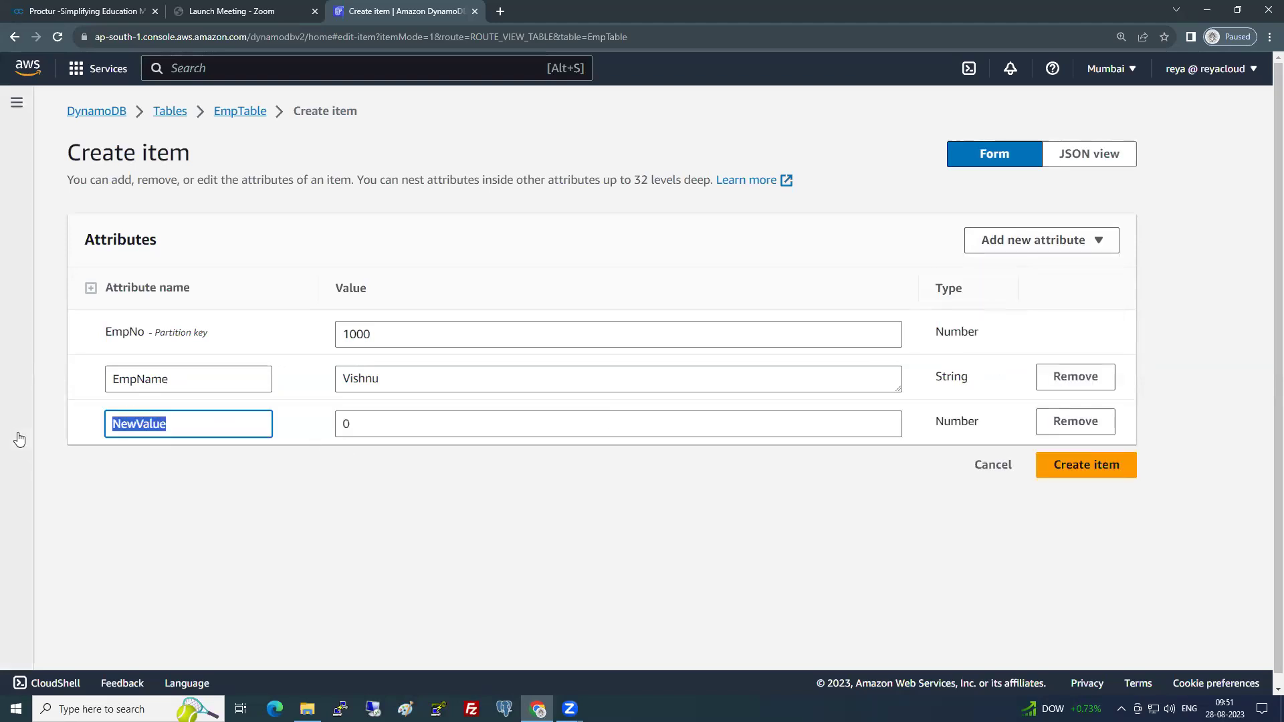
type("Phone Number")
key("Tab")
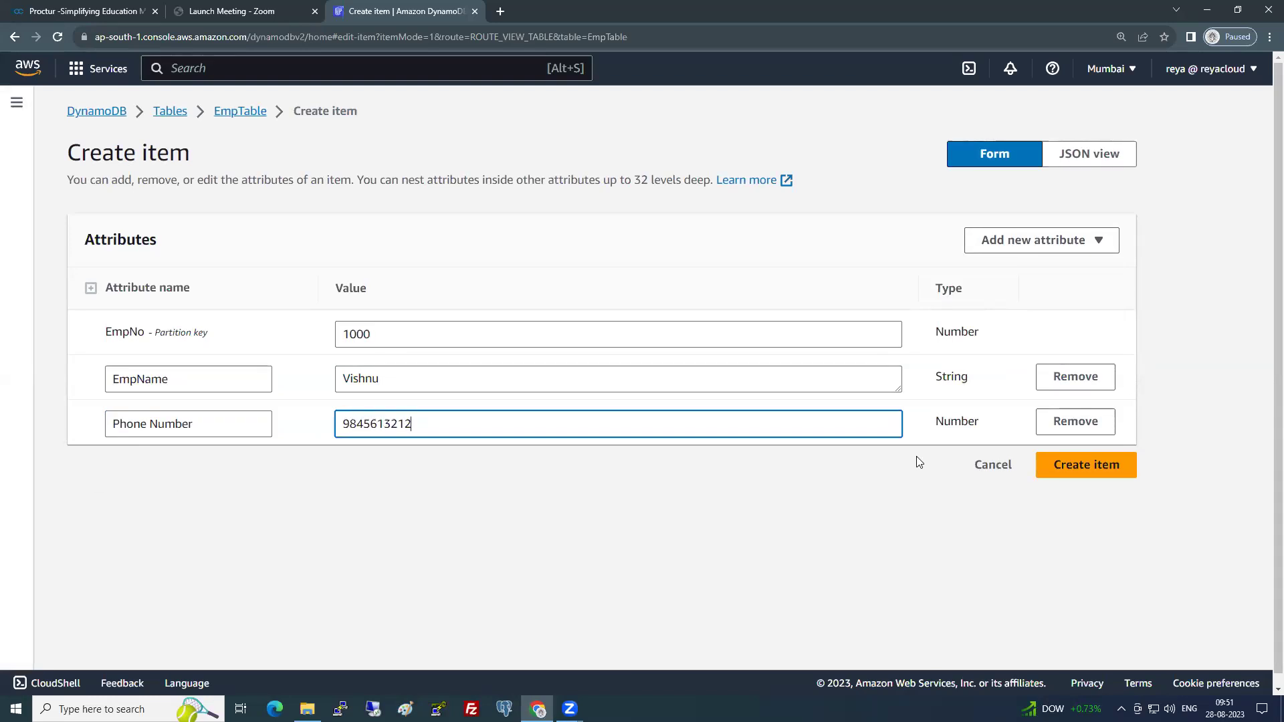
- Add a String attribute Salary with value 30L and create item 1000
left_click(1037, 254)
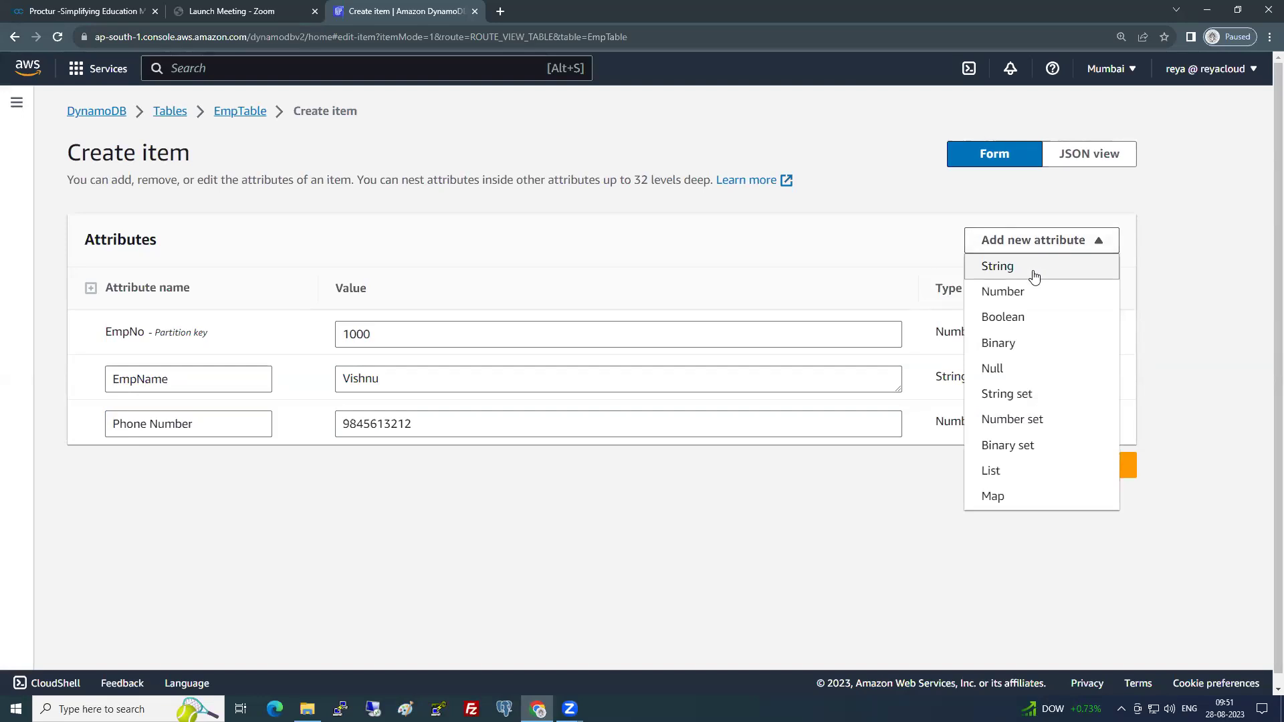
left_click(1035, 275)
left_click_drag(203, 467, 52, 482)
type("Salary")
key("Tab")
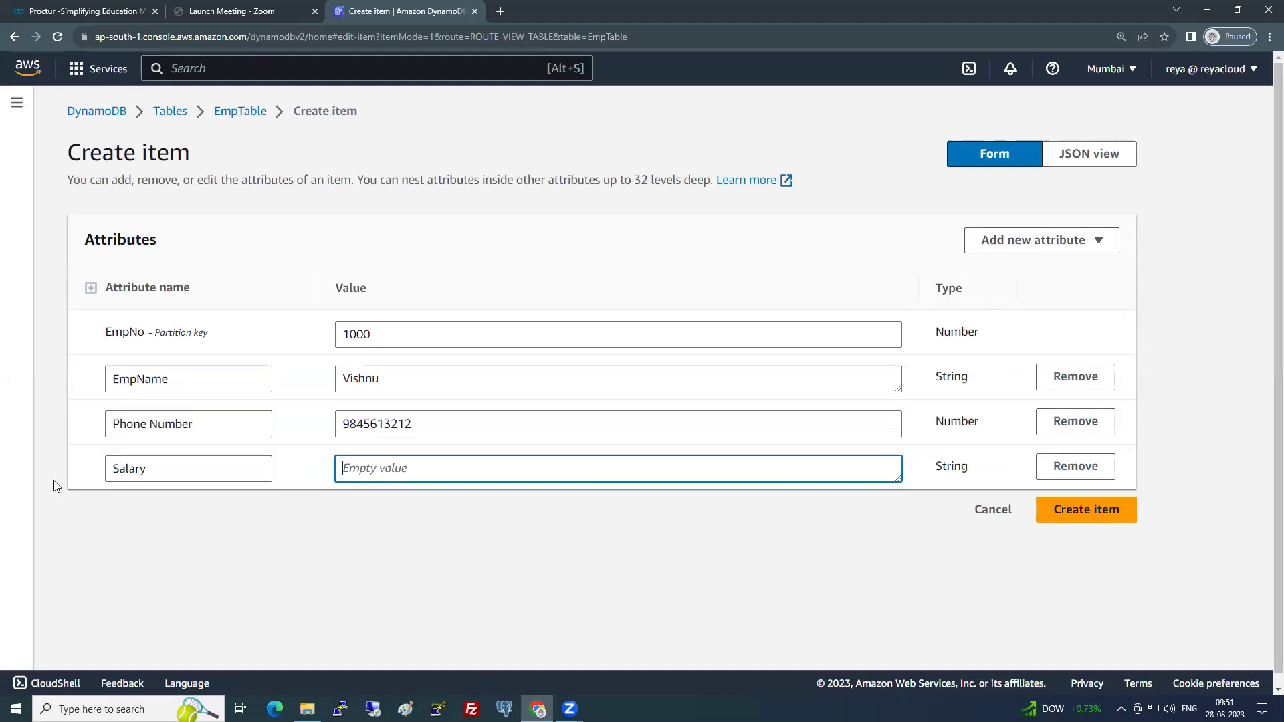
type("30L")
left_click(627, 540)
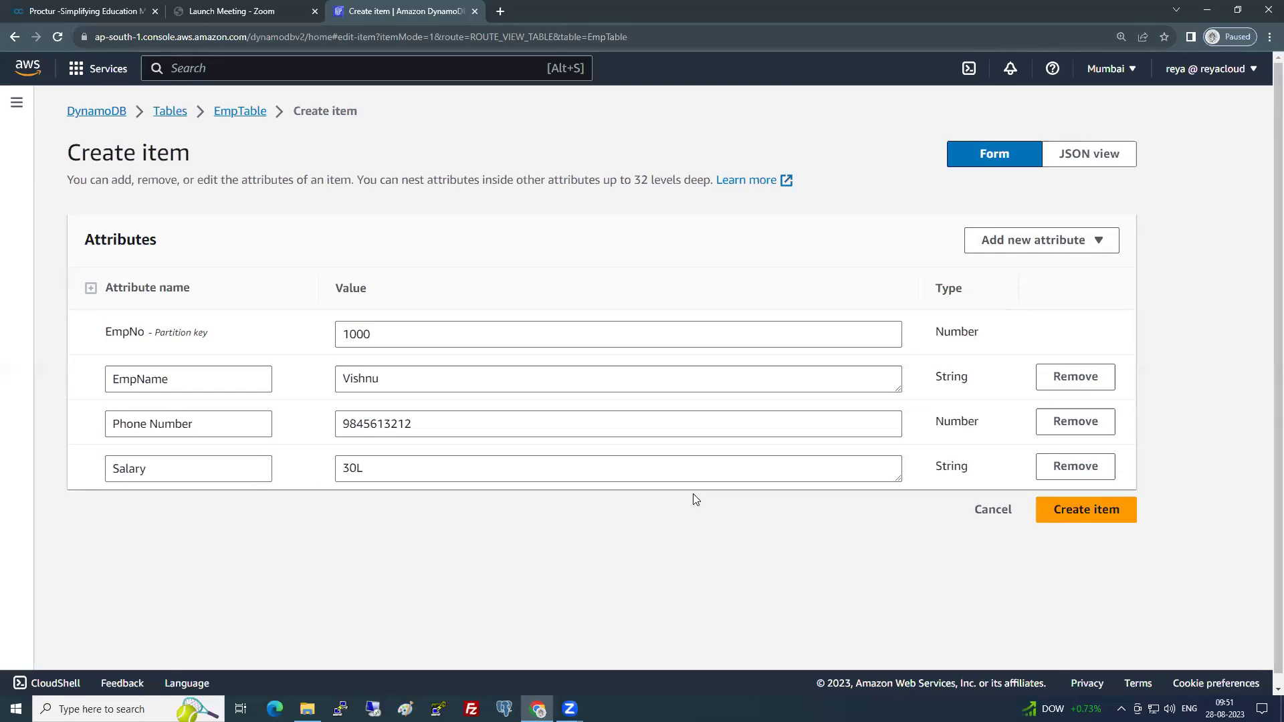
left_click(1075, 520)
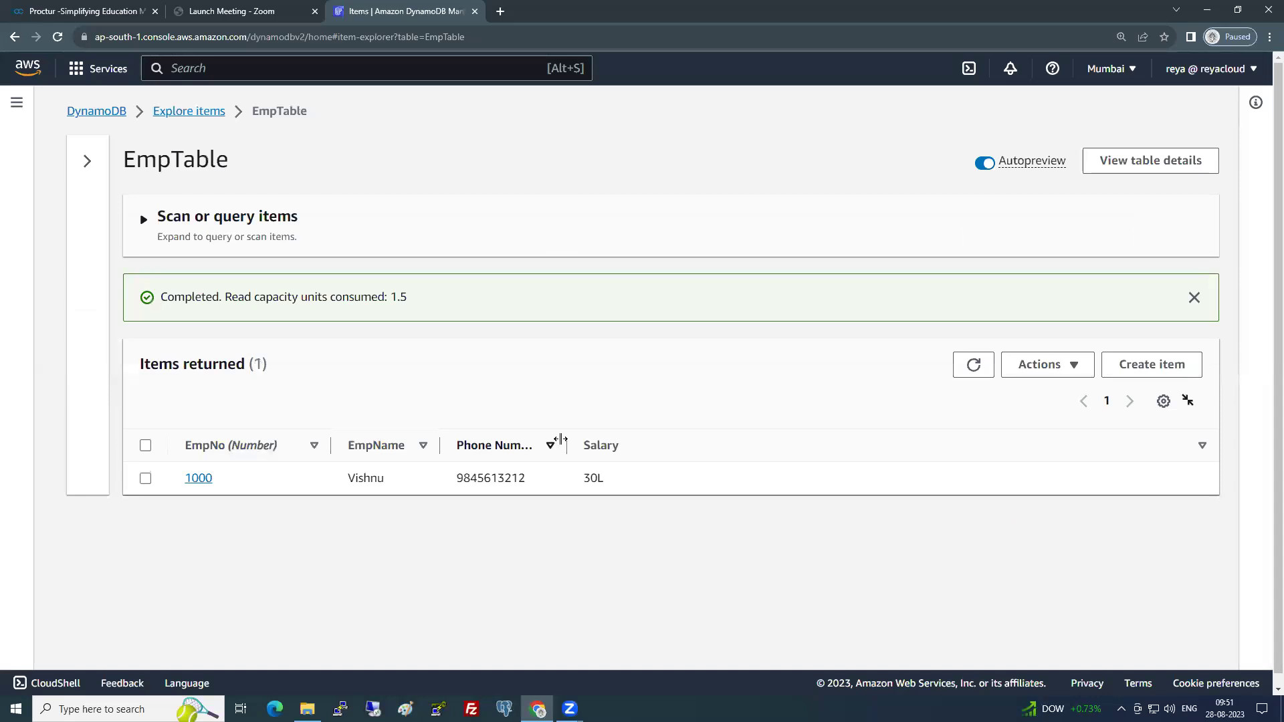
- Widen the Phone Number column, dismiss the scan notice and select item 1000
left_click_drag(627, 430, 629, 433)
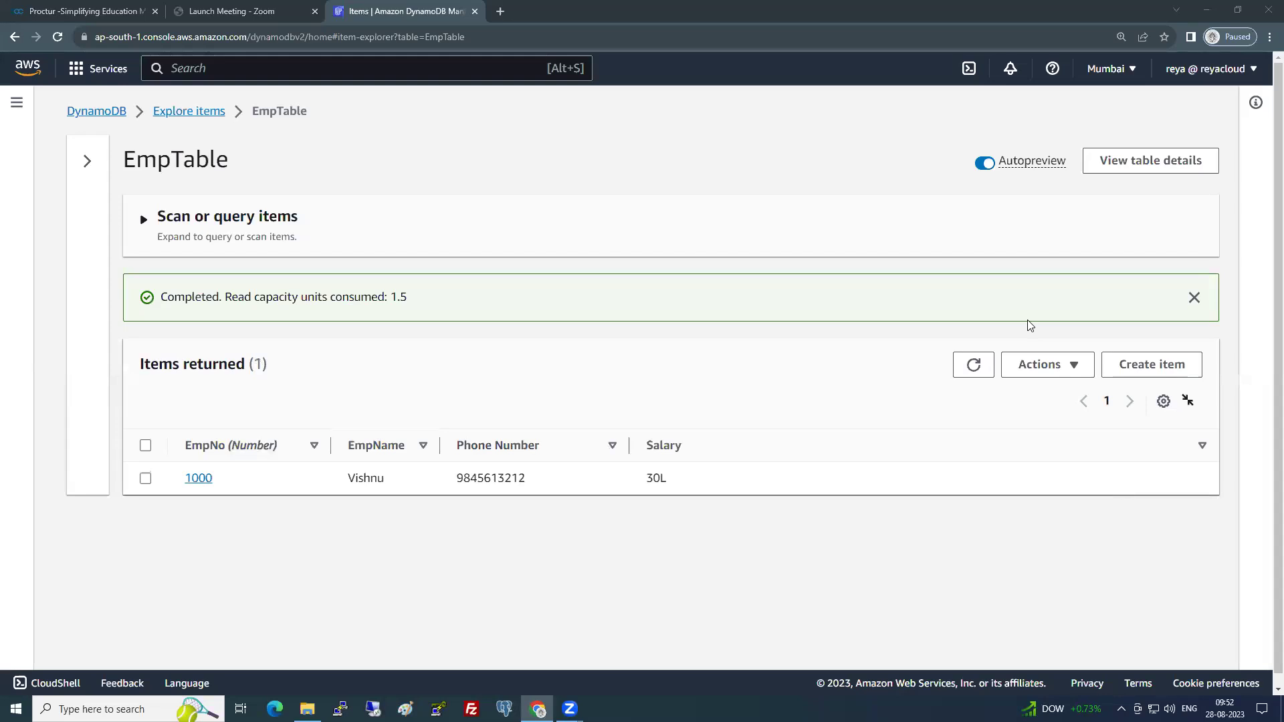
left_click(1194, 297)
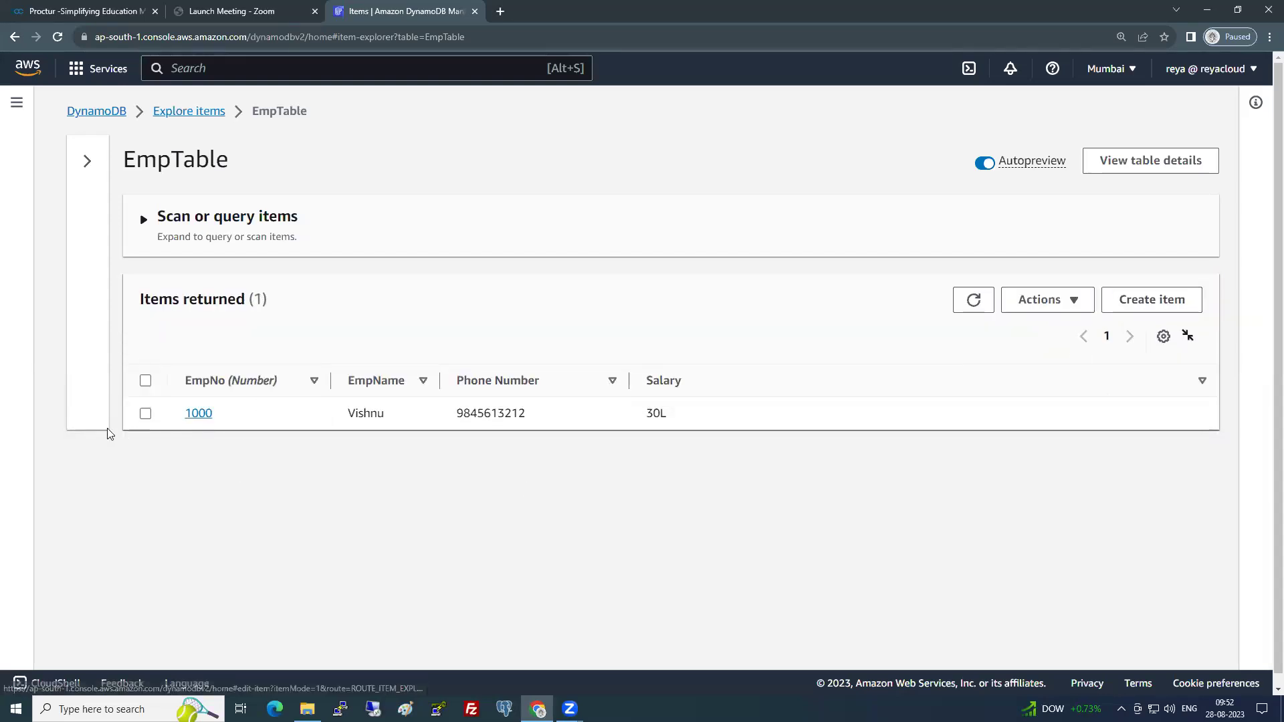
left_click(146, 413)
- Duplicate item 1000 and change the copy's EmpNo to 1001
left_click(1050, 309)
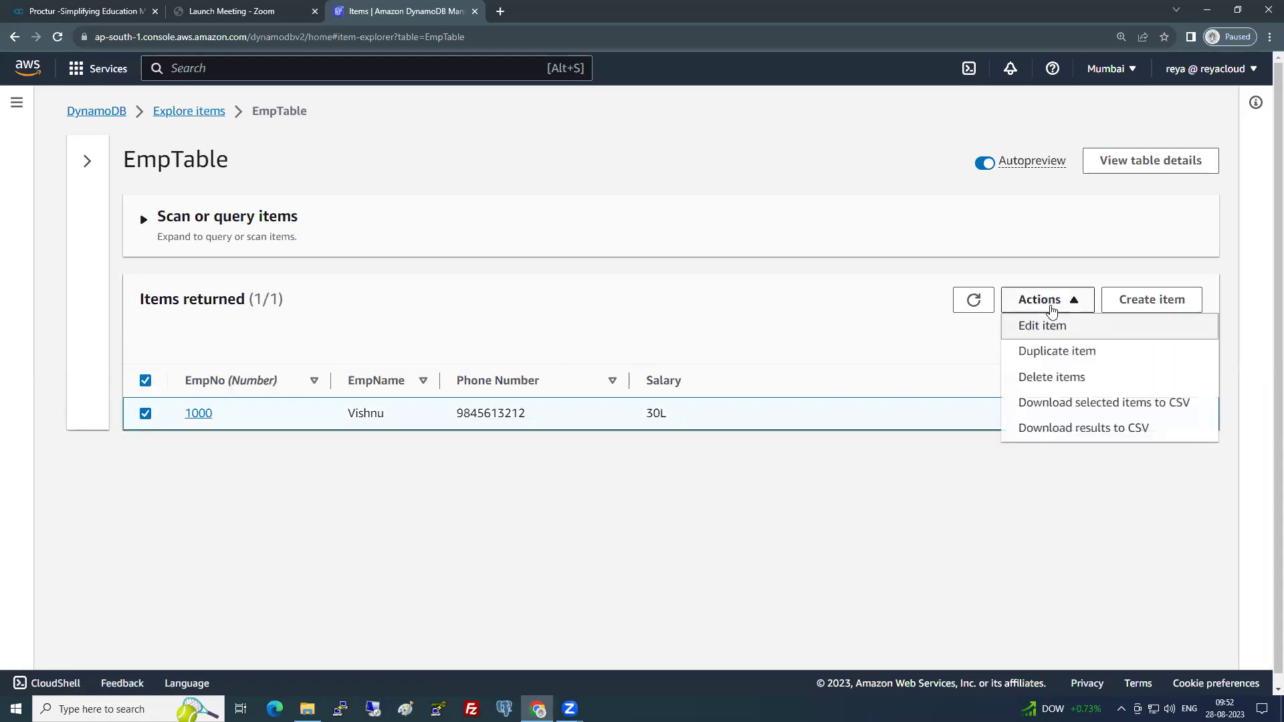
left_click(1051, 353)
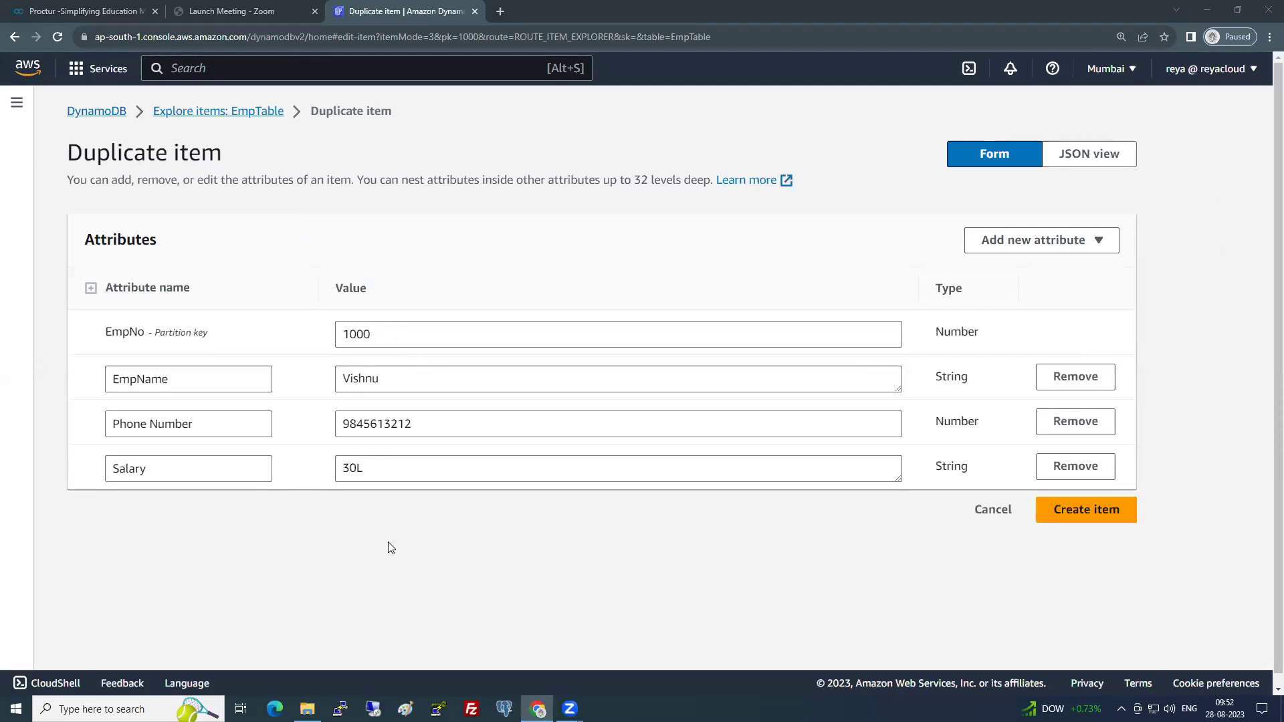
left_click(1040, 527)
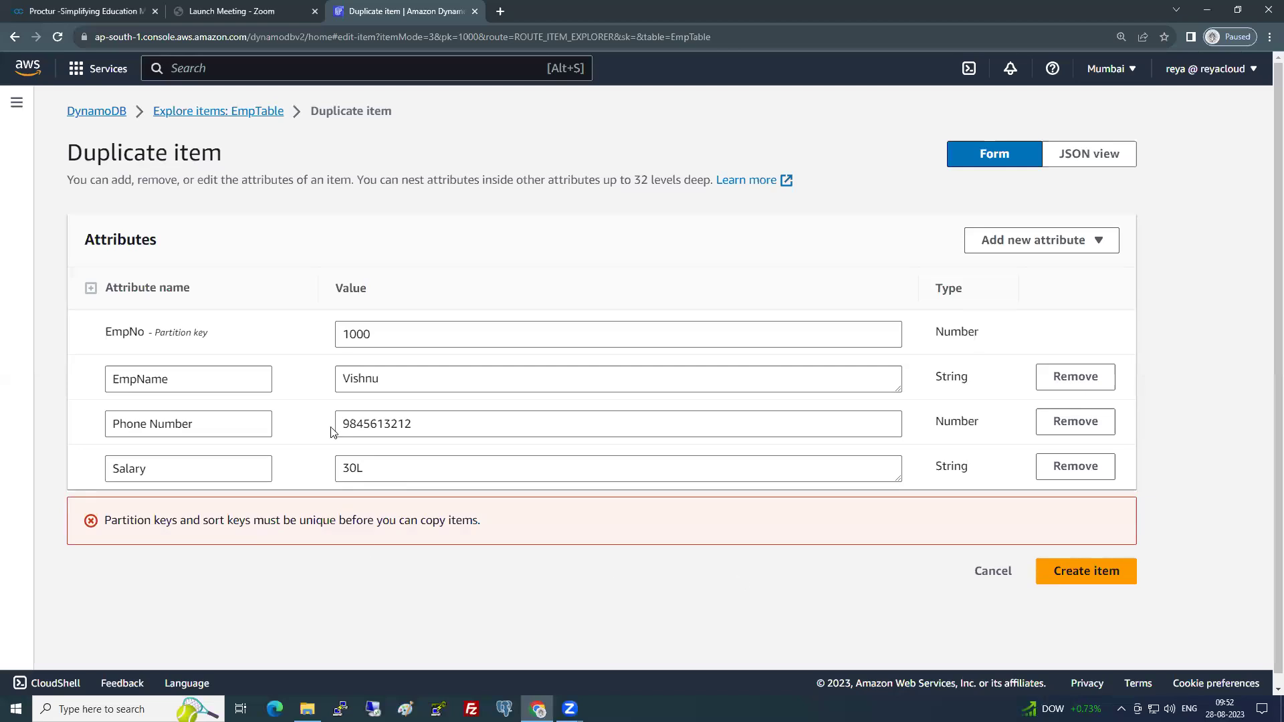
double_click(340, 334)
left_click(294, 546)
left_click_drag(364, 336, 376, 337)
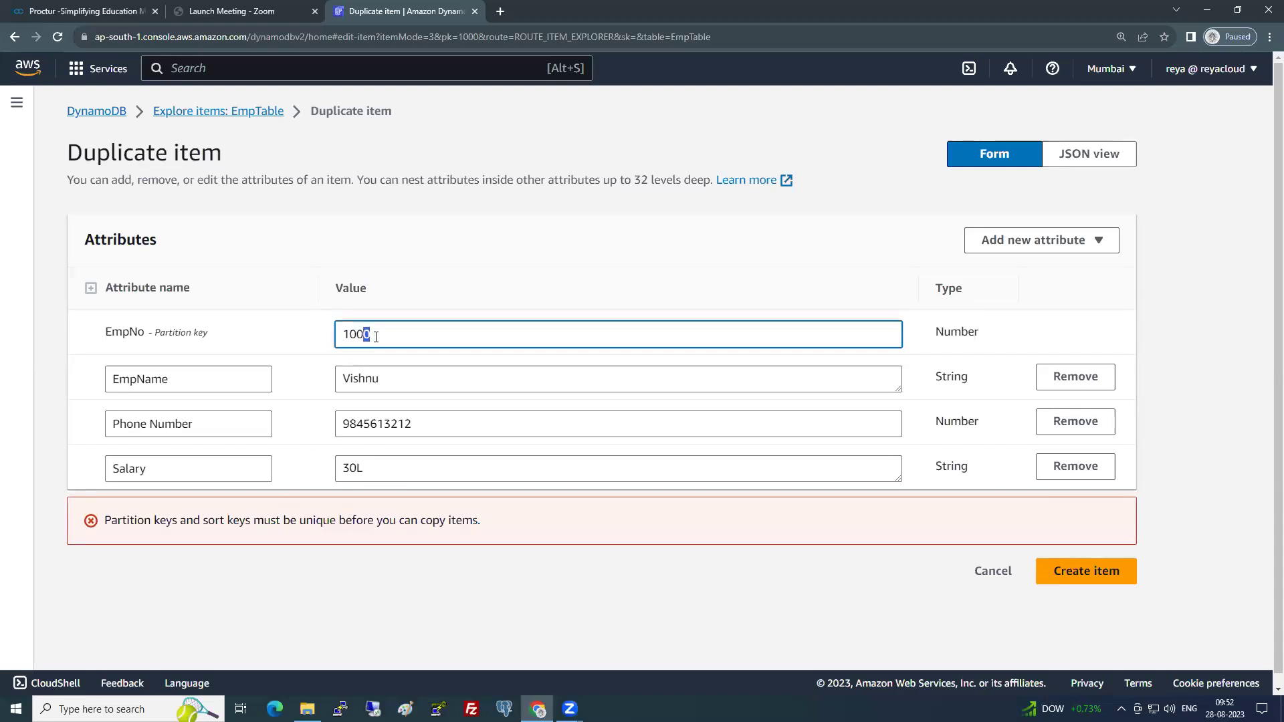
type("1")
- Give item 1001 a new employee name and phone number, Salary 30.1L, and create it
left_click(394, 383)
key("ctrl+a")
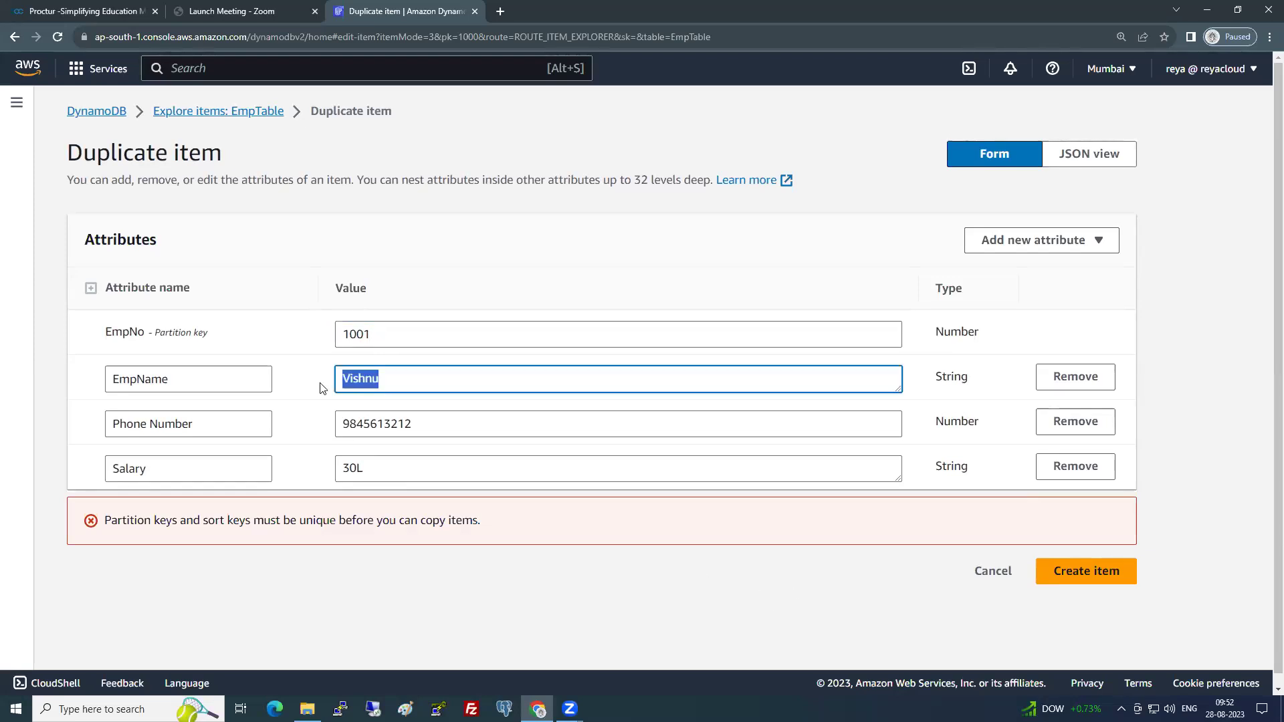
key("BackSpace")
type("Venkat")
left_click_drag(479, 425, 318, 434)
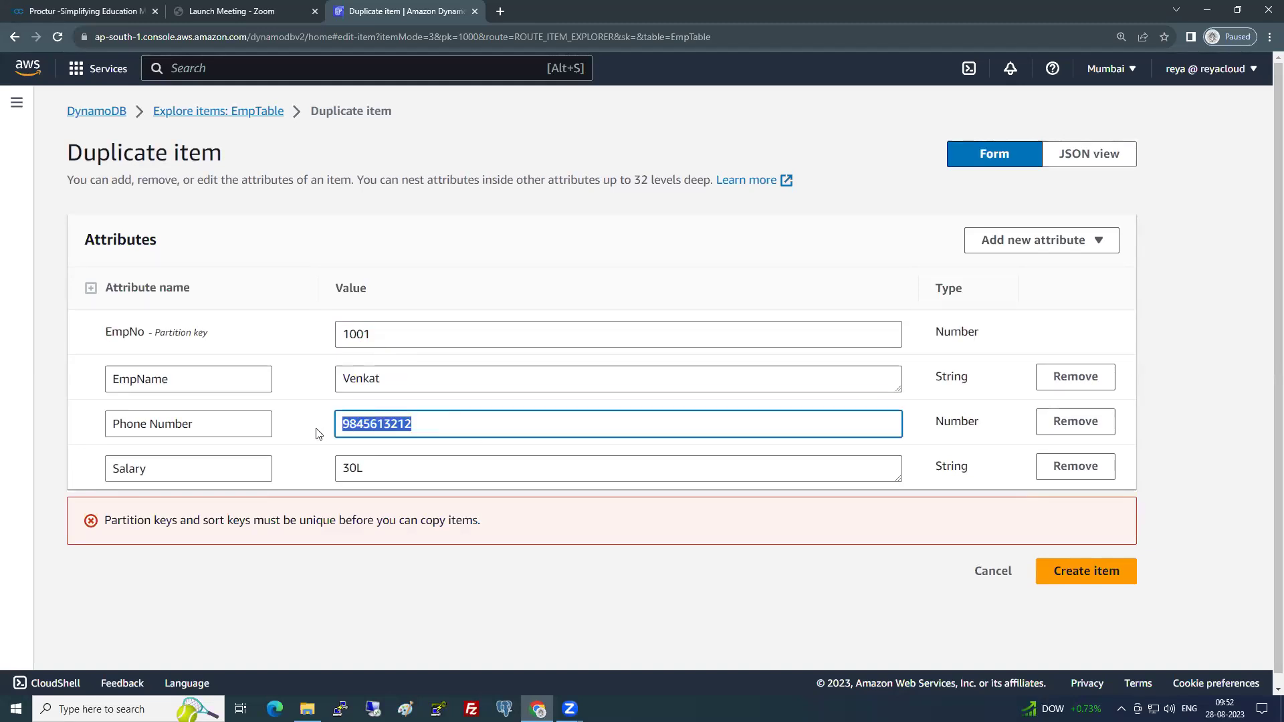
type("894561421")
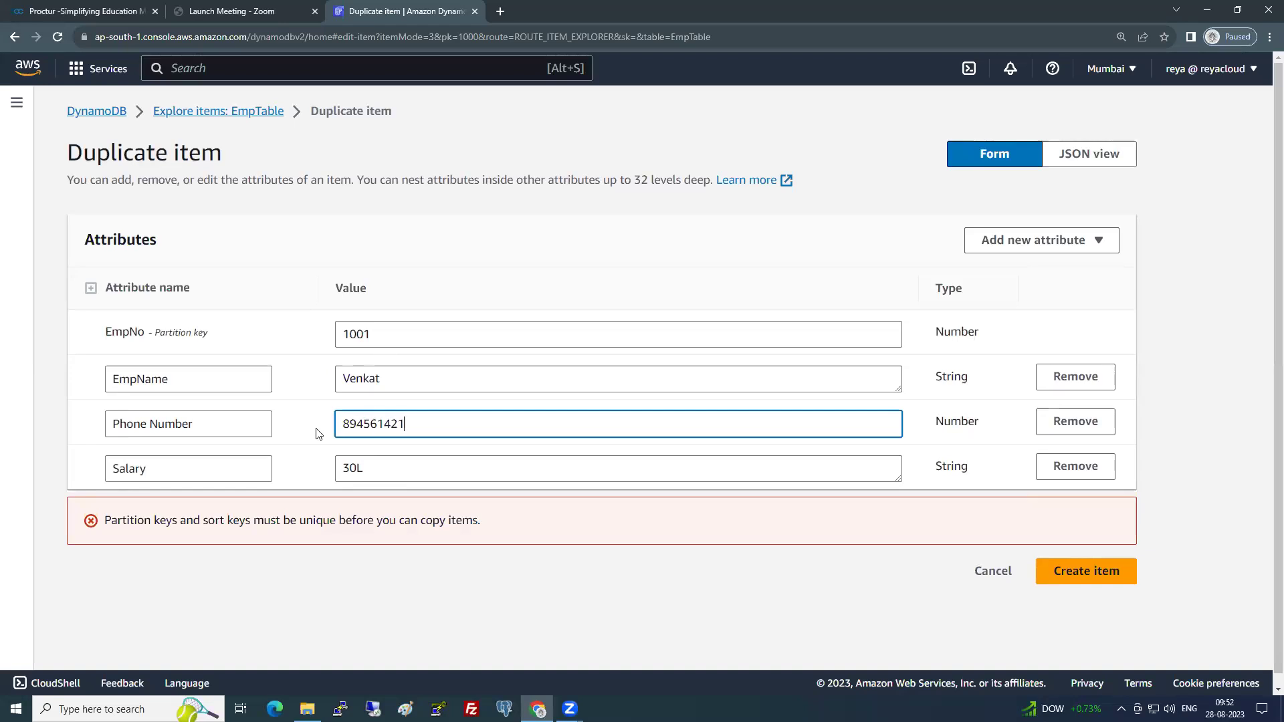
left_click(351, 469)
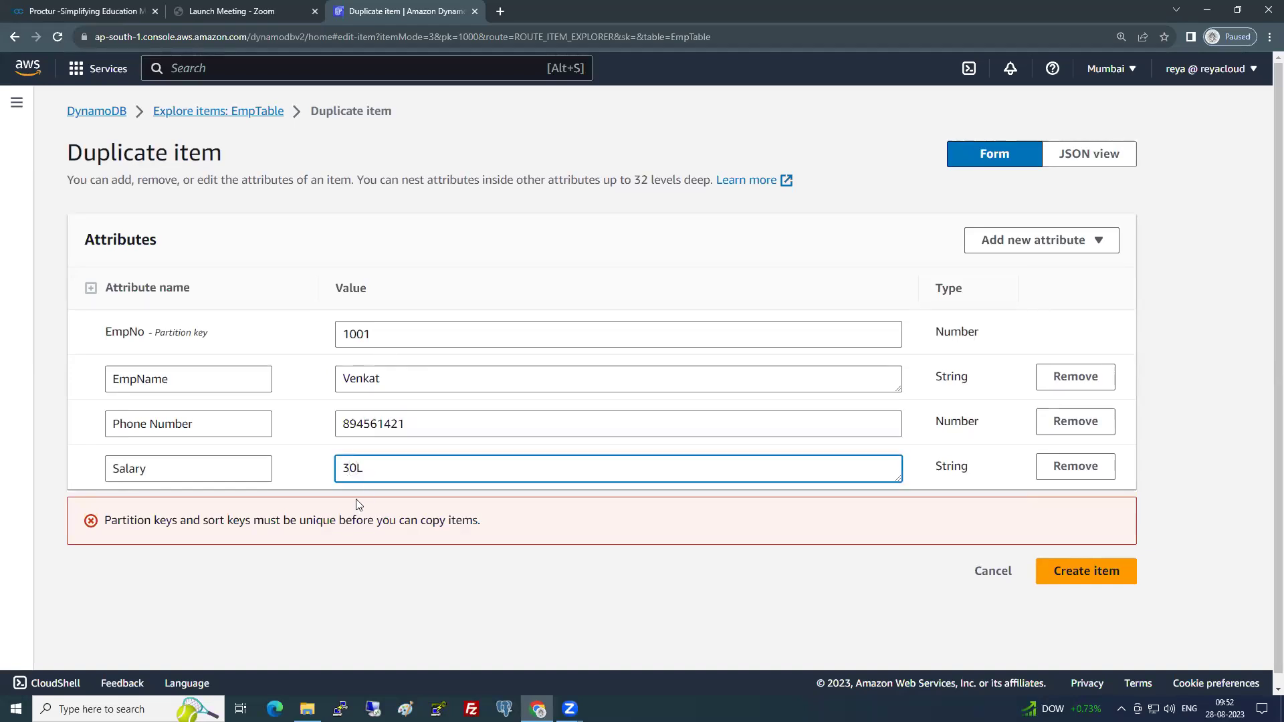
type(".1")
left_click(885, 576)
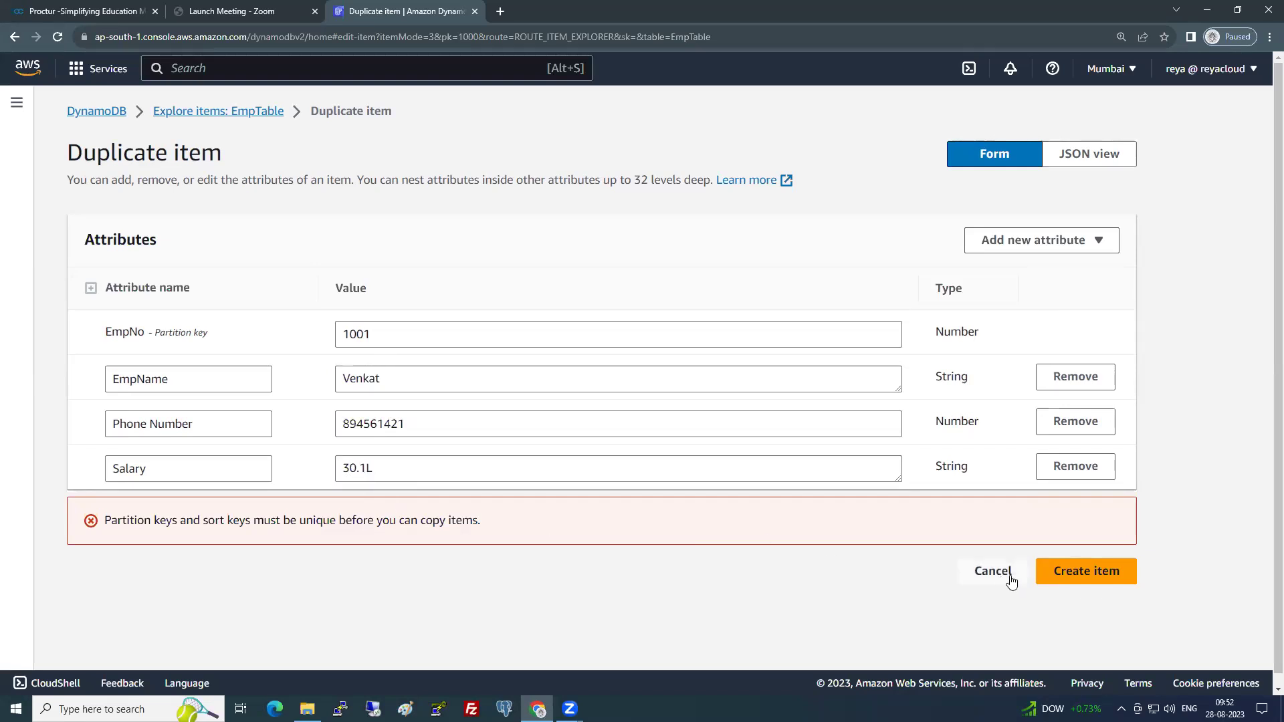
left_click(1071, 577)
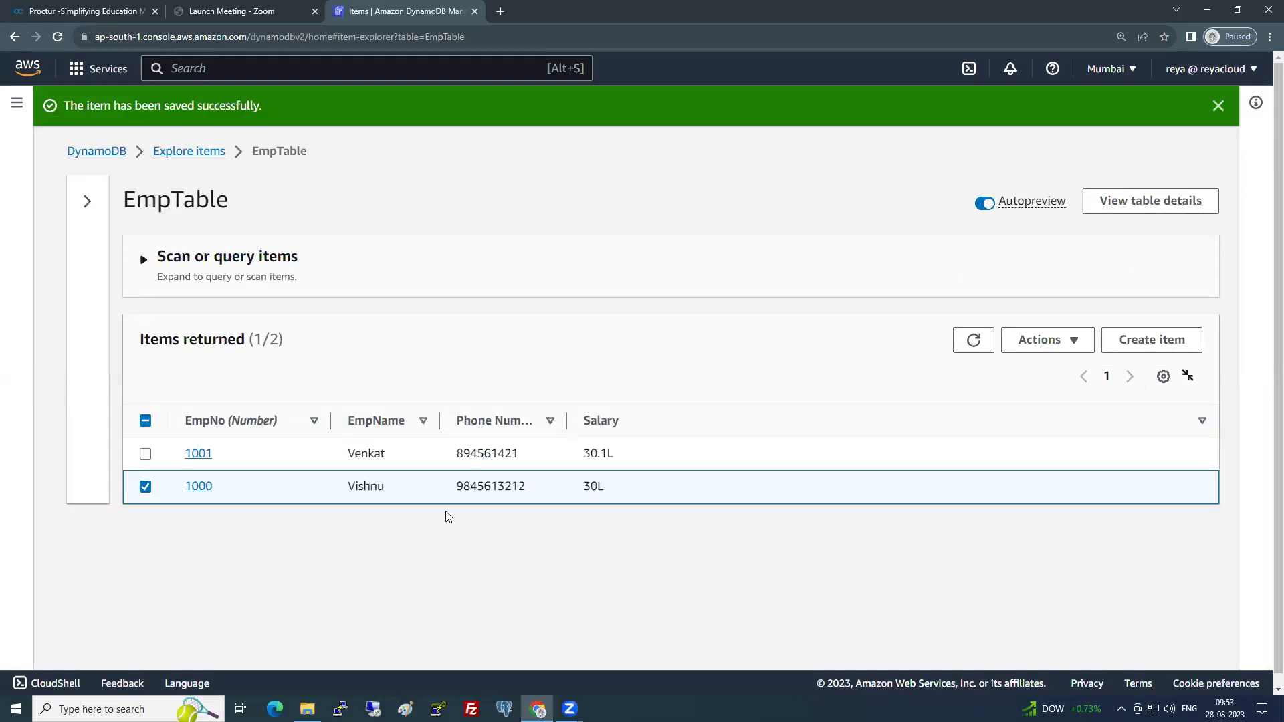
- Sort by EmpNo, then duplicate item 1000 as 1002 with a new employee name and phone number
left_click(246, 421)
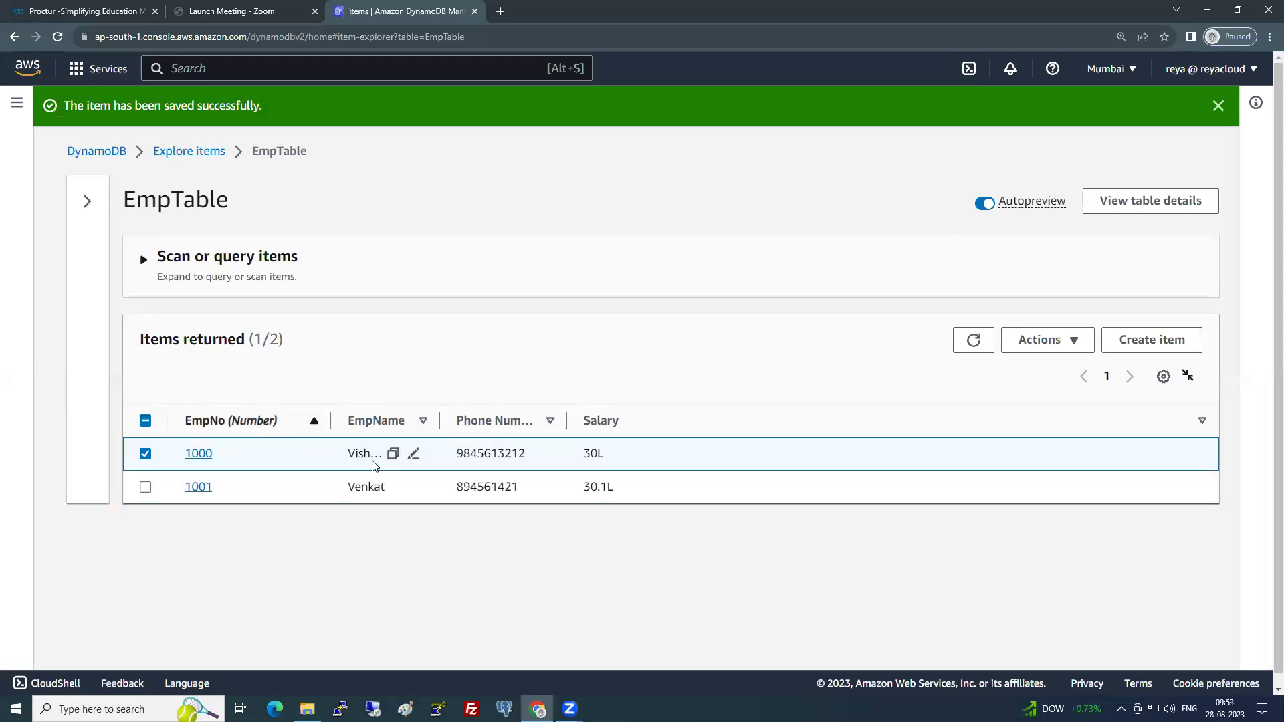
left_click(1052, 339)
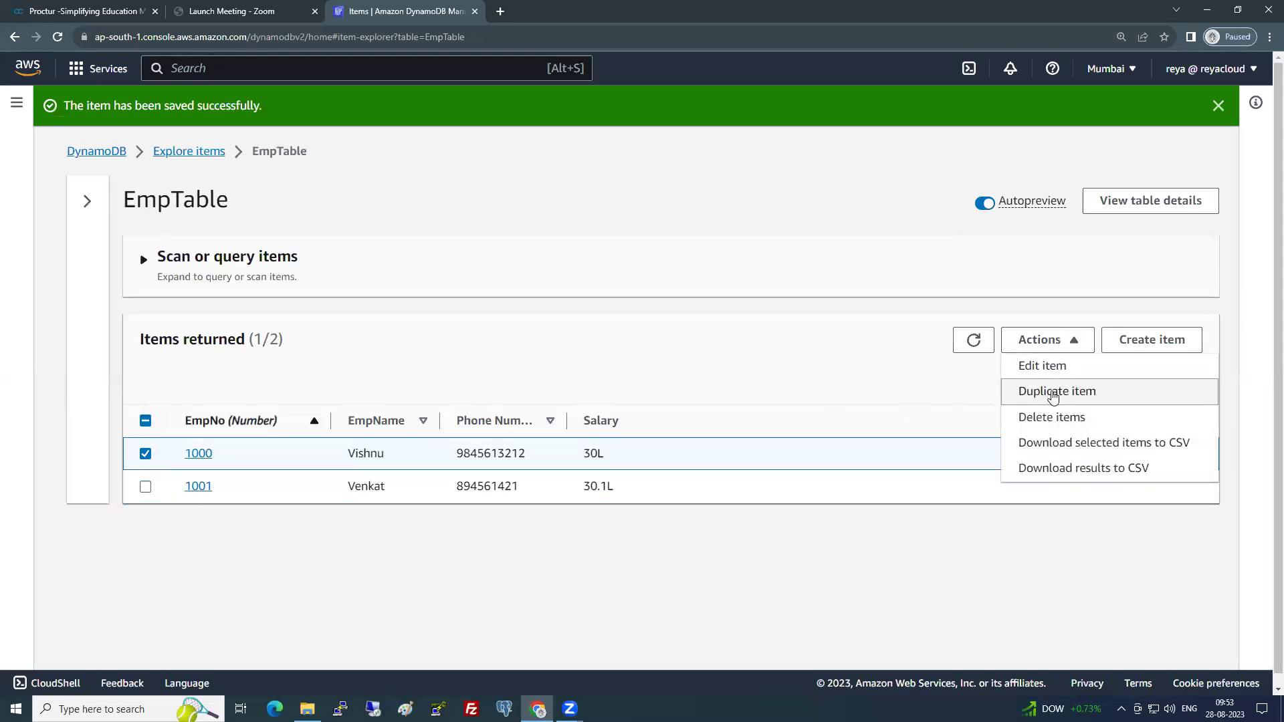
left_click(1053, 394)
left_click_drag(364, 334, 377, 335)
type("2")
key("Tab")
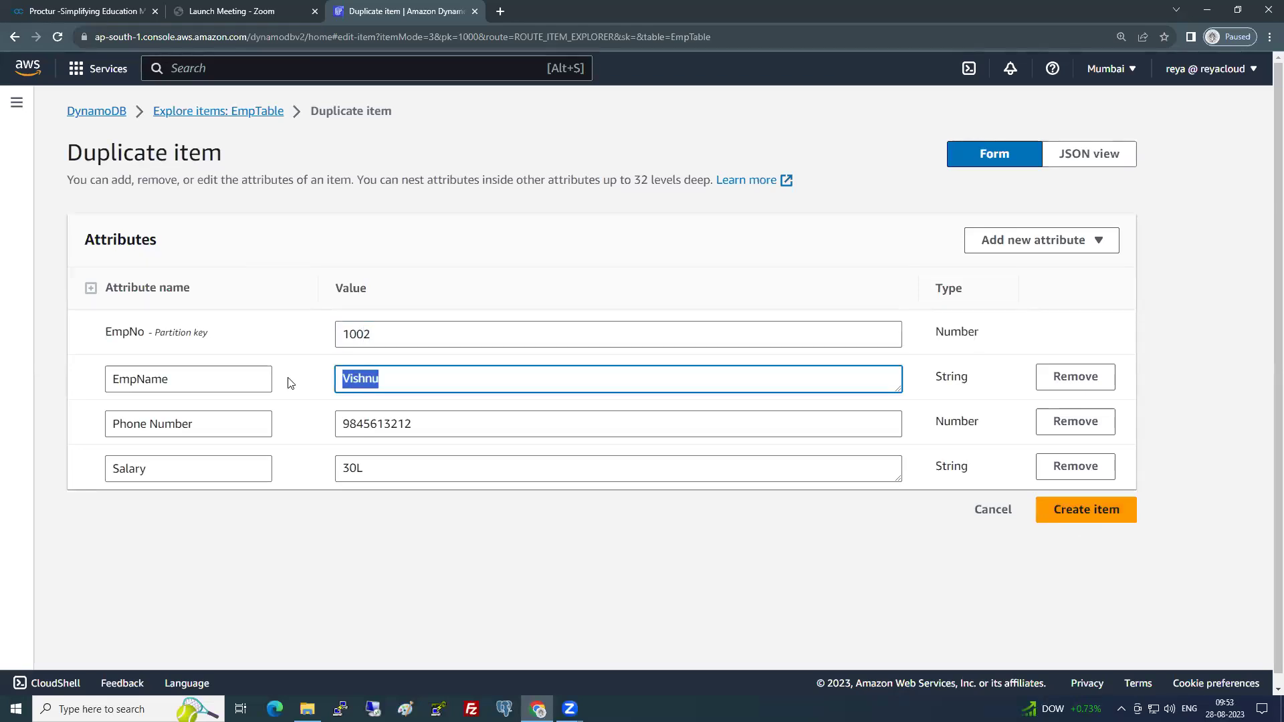
type("Gopi")
key("Tab")
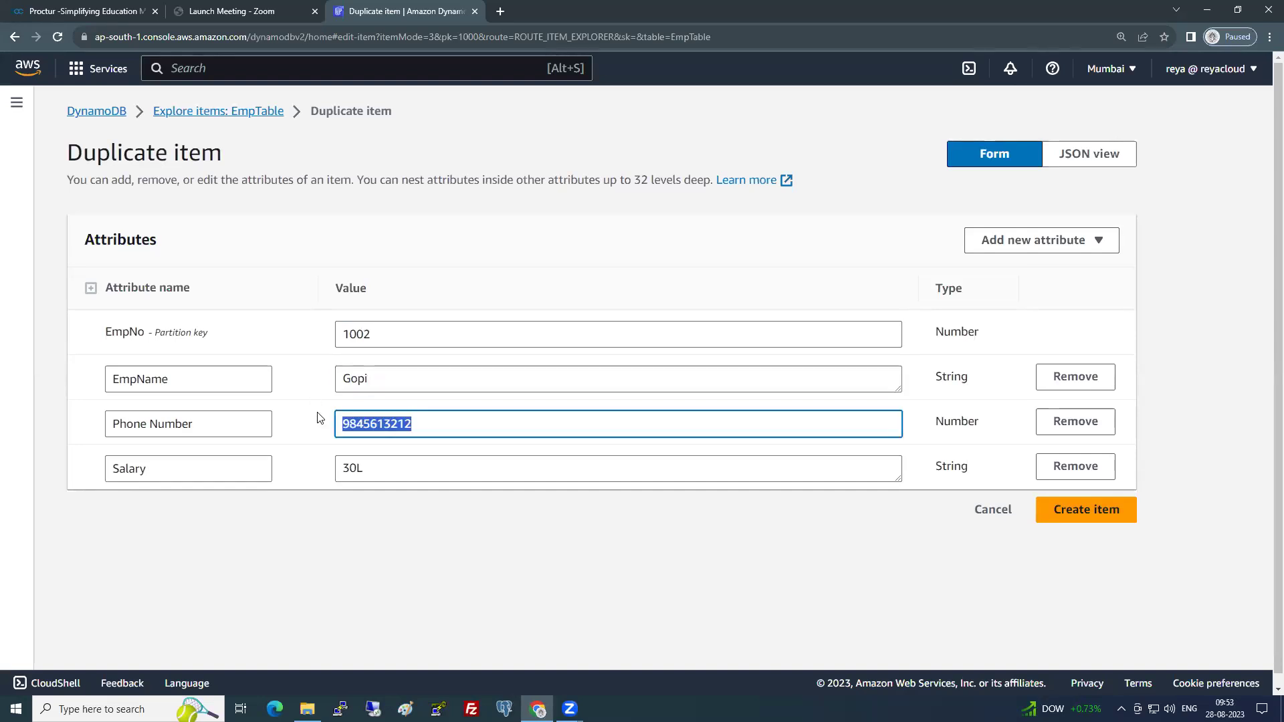
type("7895461")
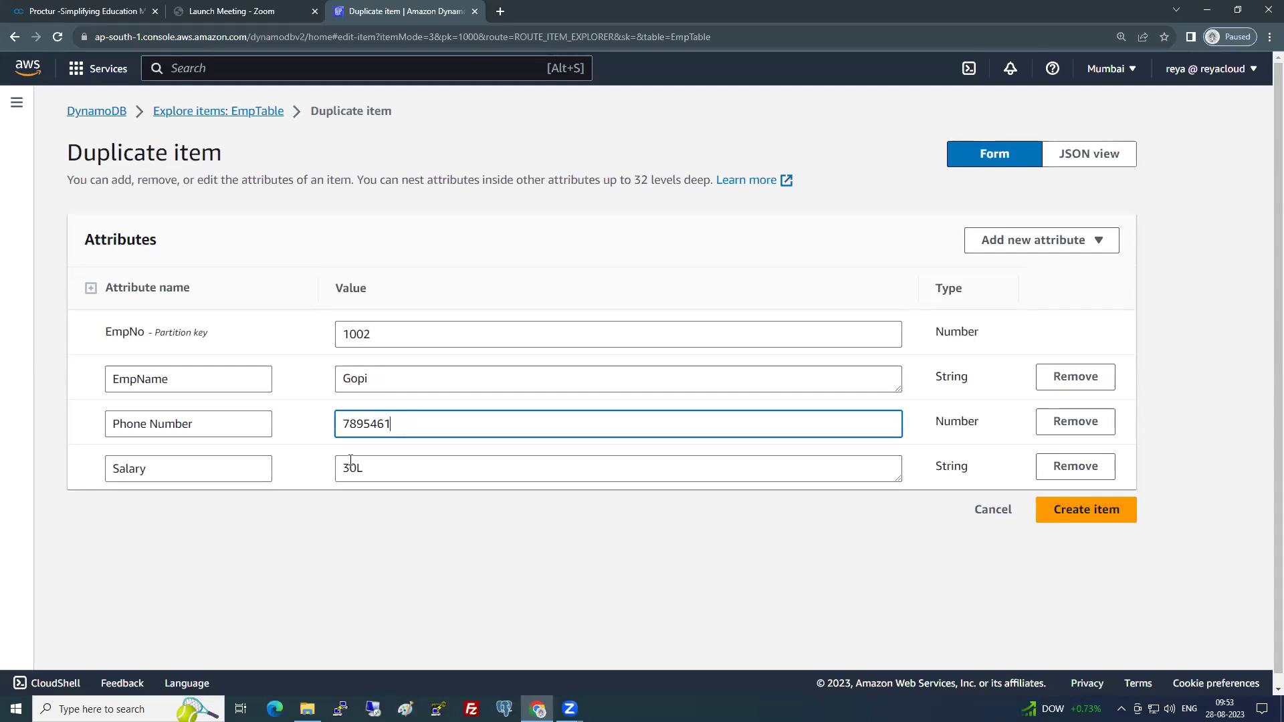
- Change item 1002's Salary value to 35L
left_click_drag(345, 467, 341, 468)
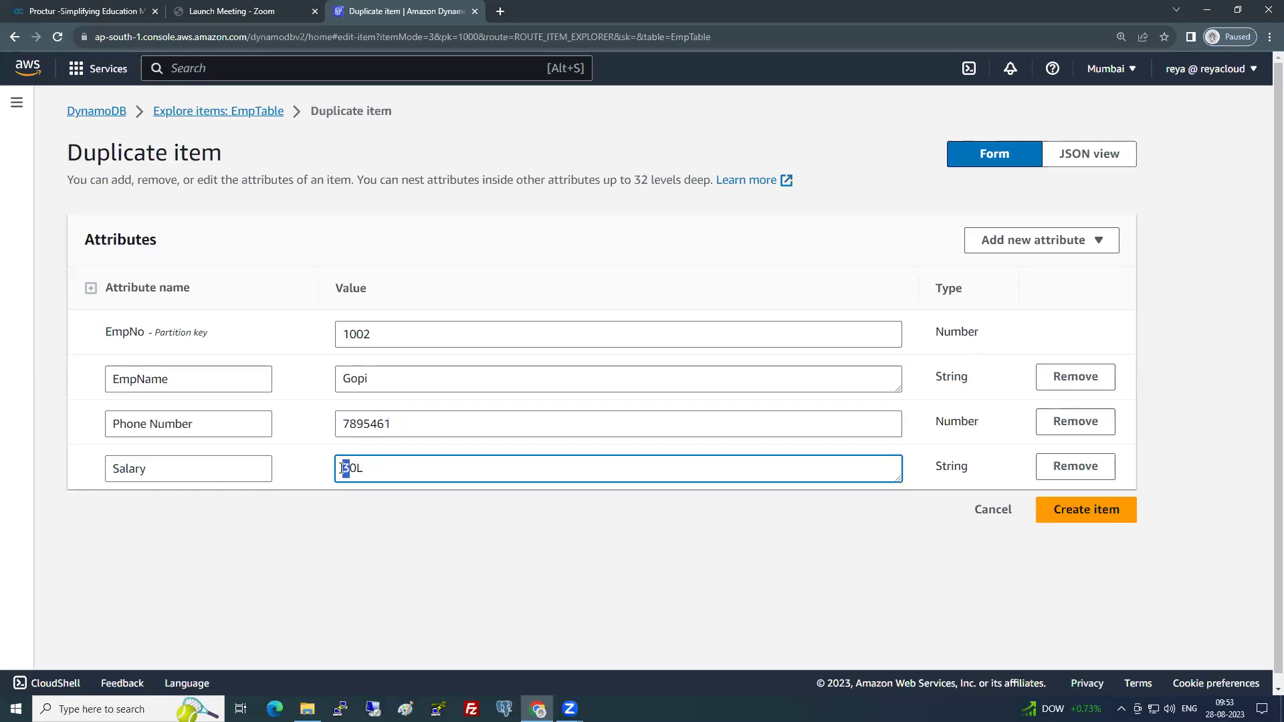
type("3")
left_click(357, 468)
key("Delete")
key("BackSpace")
type("5L")
left_click(345, 536)
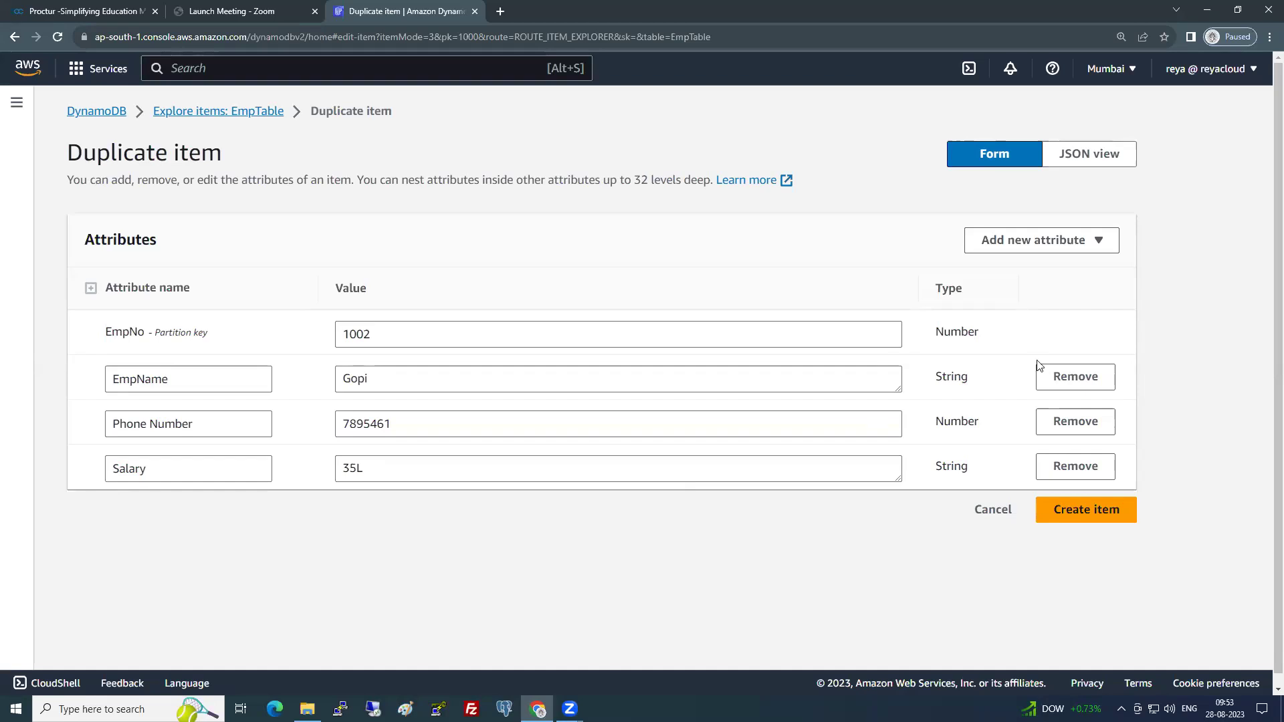
- Add a String attribute Address with value Hyd and create item 1002
left_click(1078, 241)
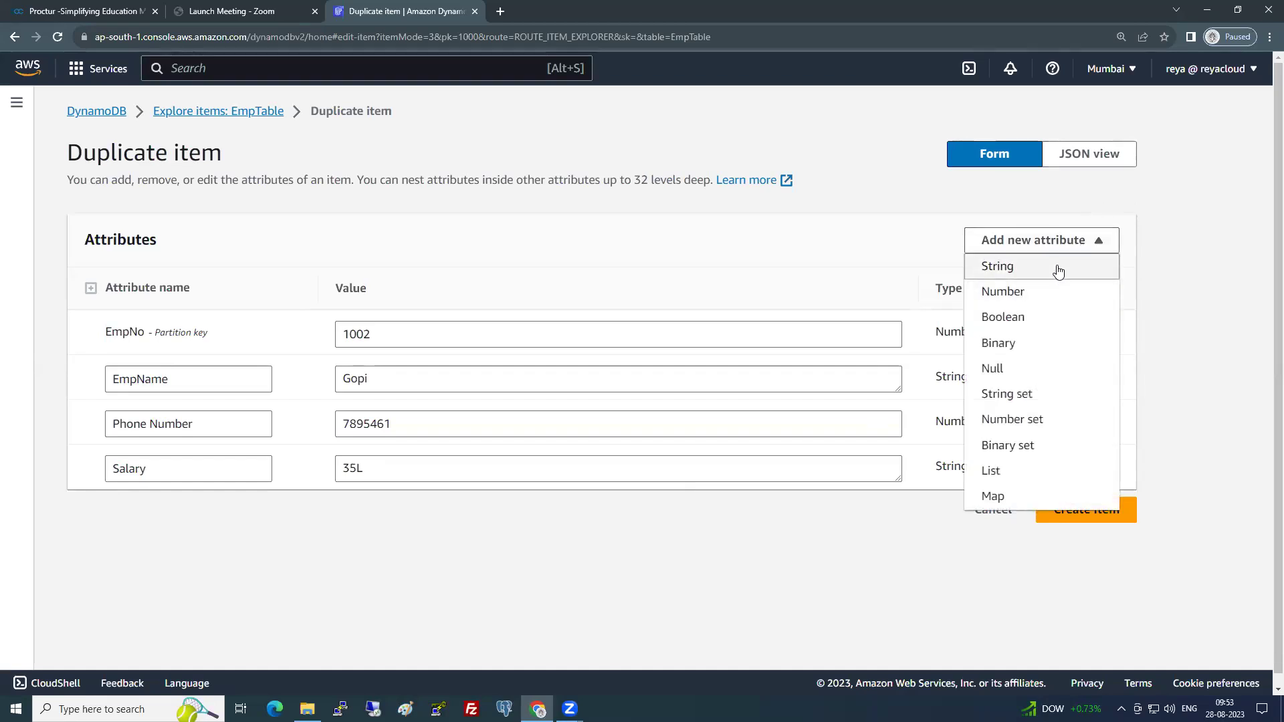
left_click(1058, 270)
key("ctrl+a")
type("Address")
left_click(394, 512)
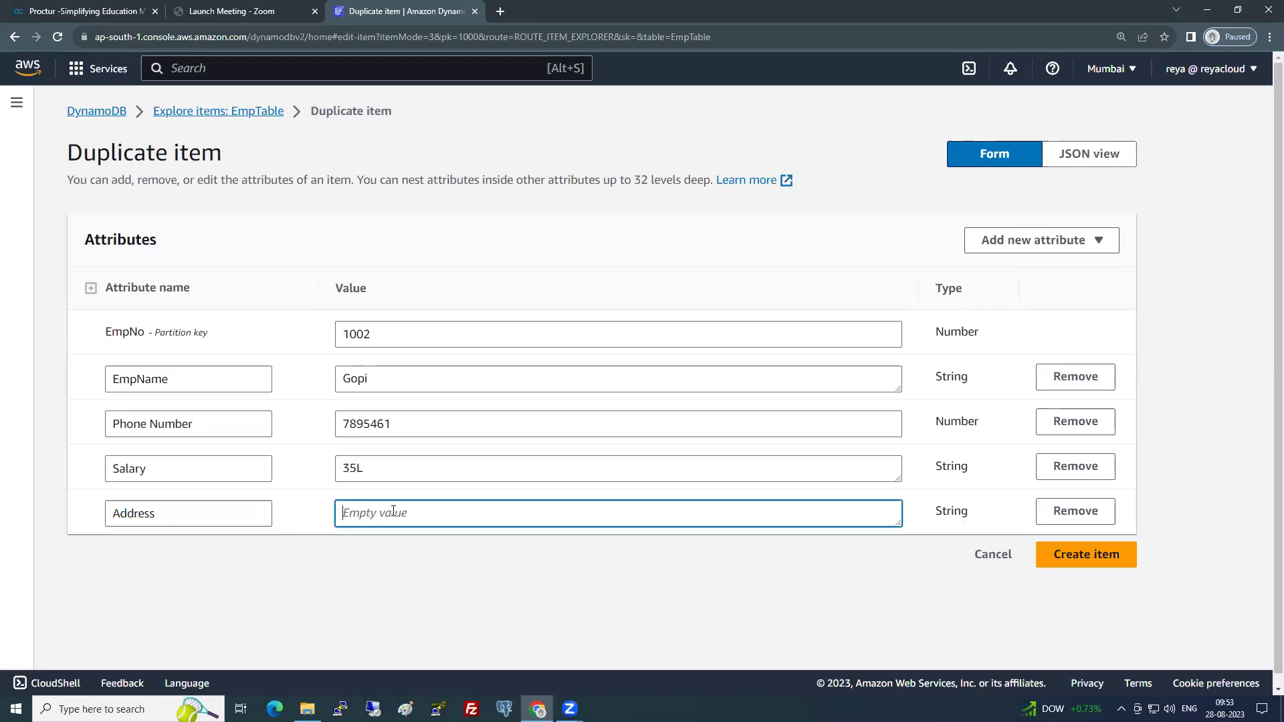
type("Hyd")
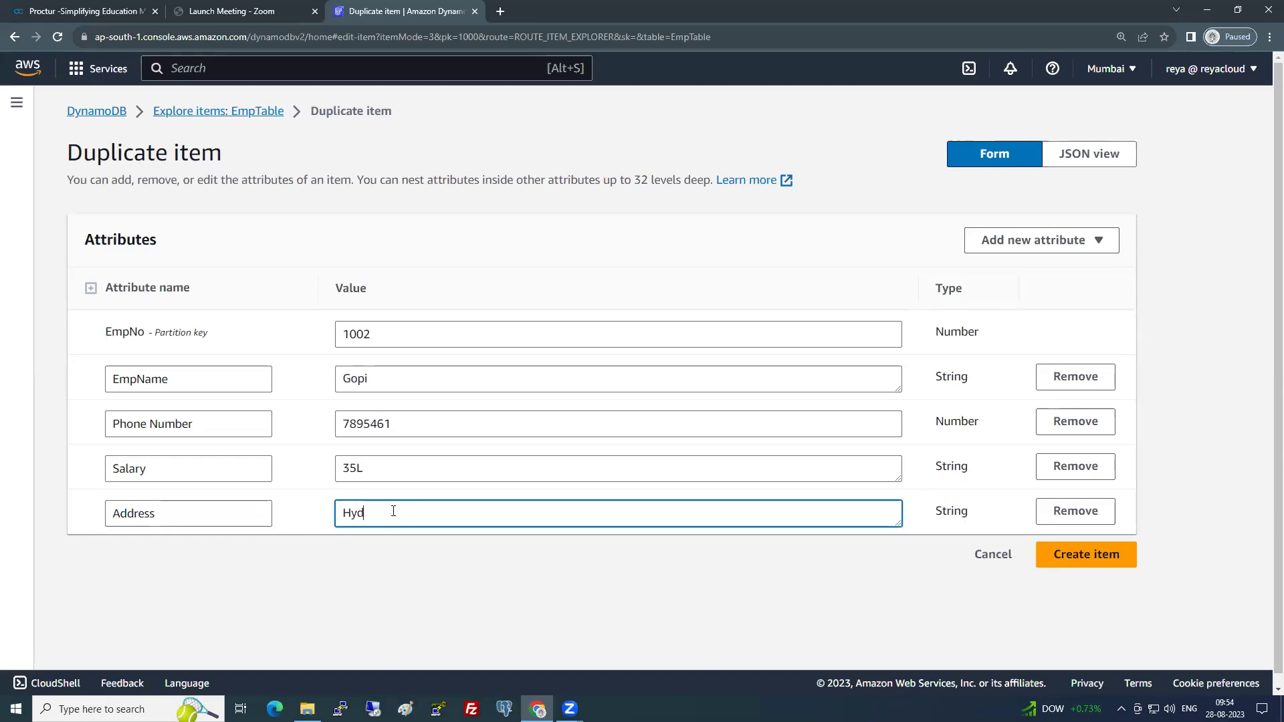
left_click(1066, 560)
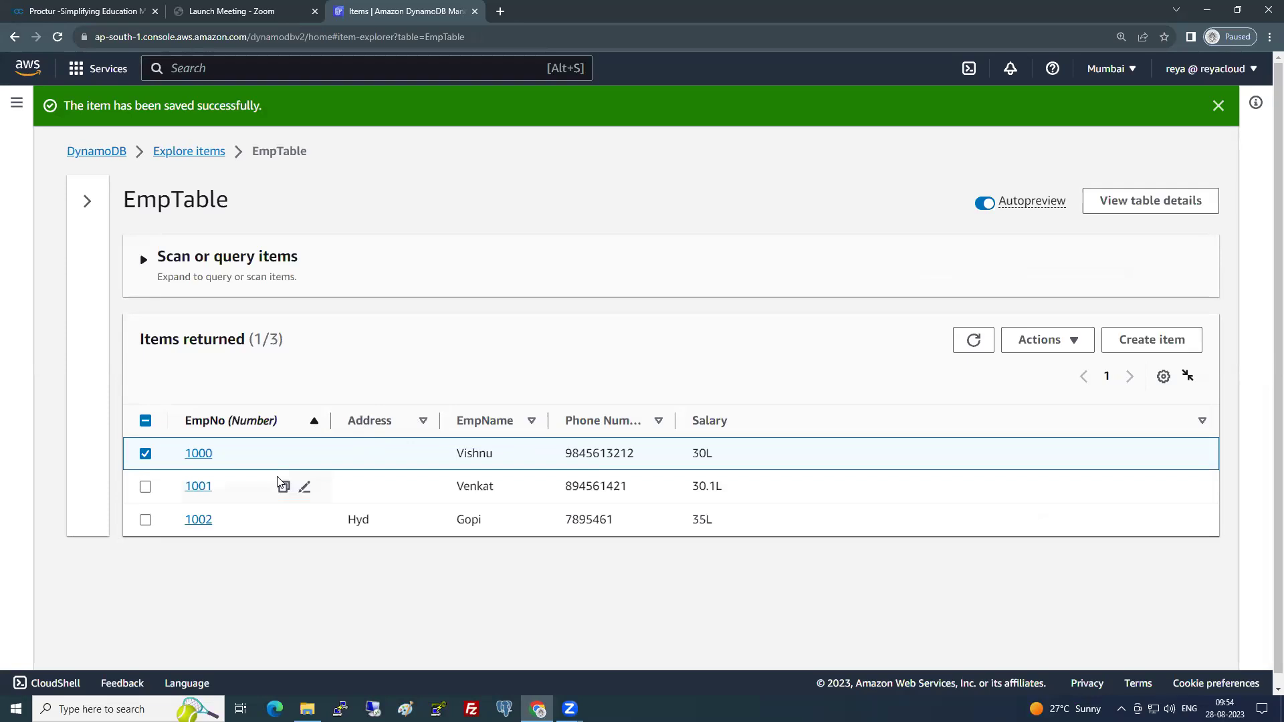
- Deselect item 1000 and expand the Scan or query items options
left_click(146, 454)
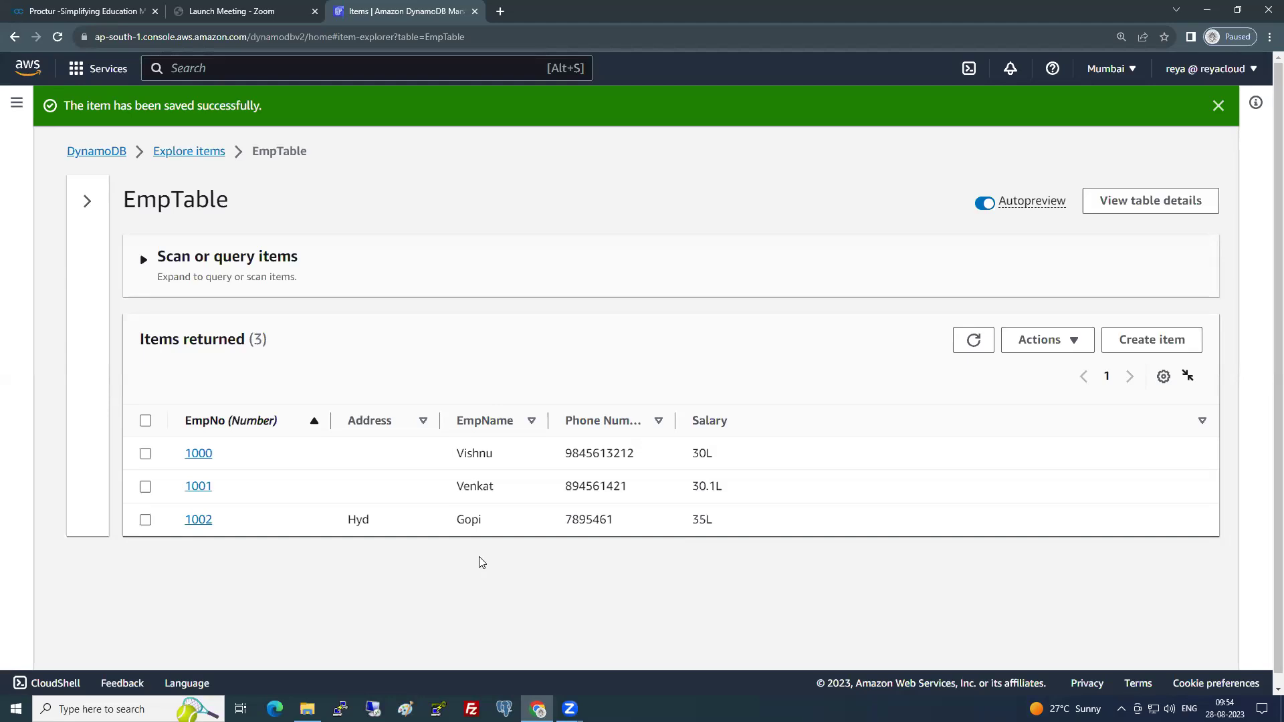
left_click(136, 260)
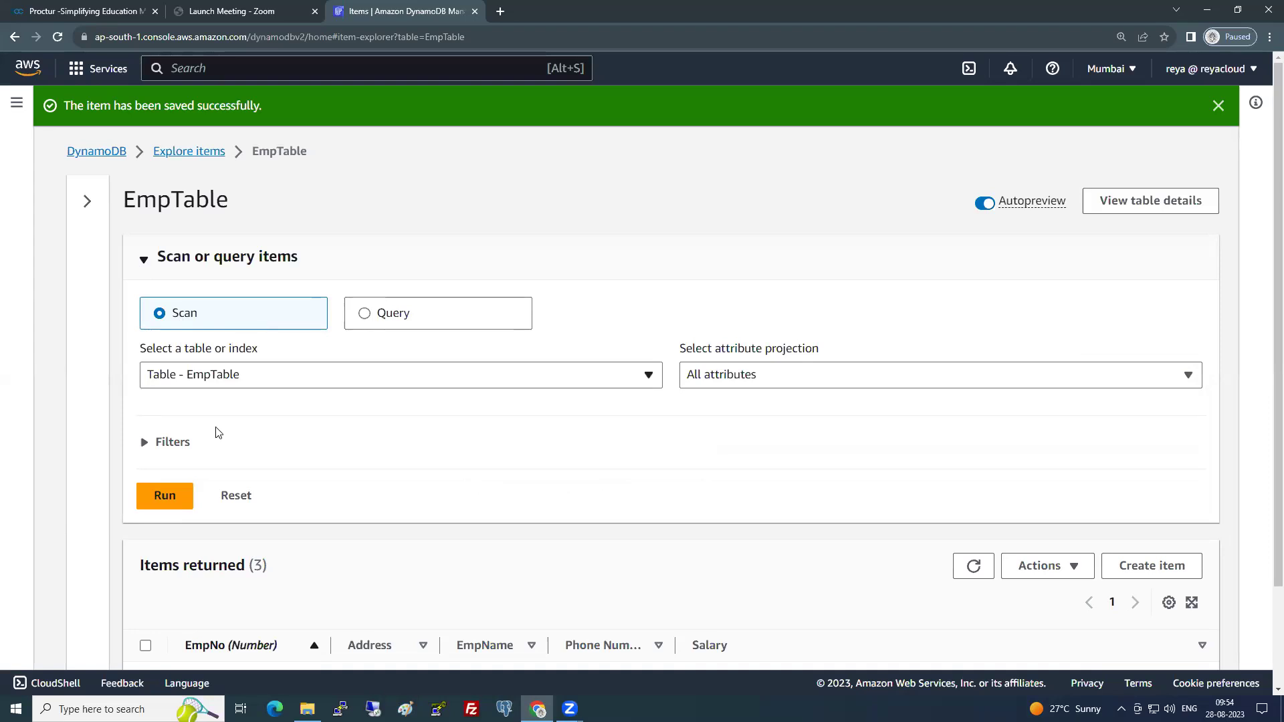
- Run a full Scan of EmpTable and review the three returned items
left_click(167, 493)
scroll(403, 462, "down", 3)
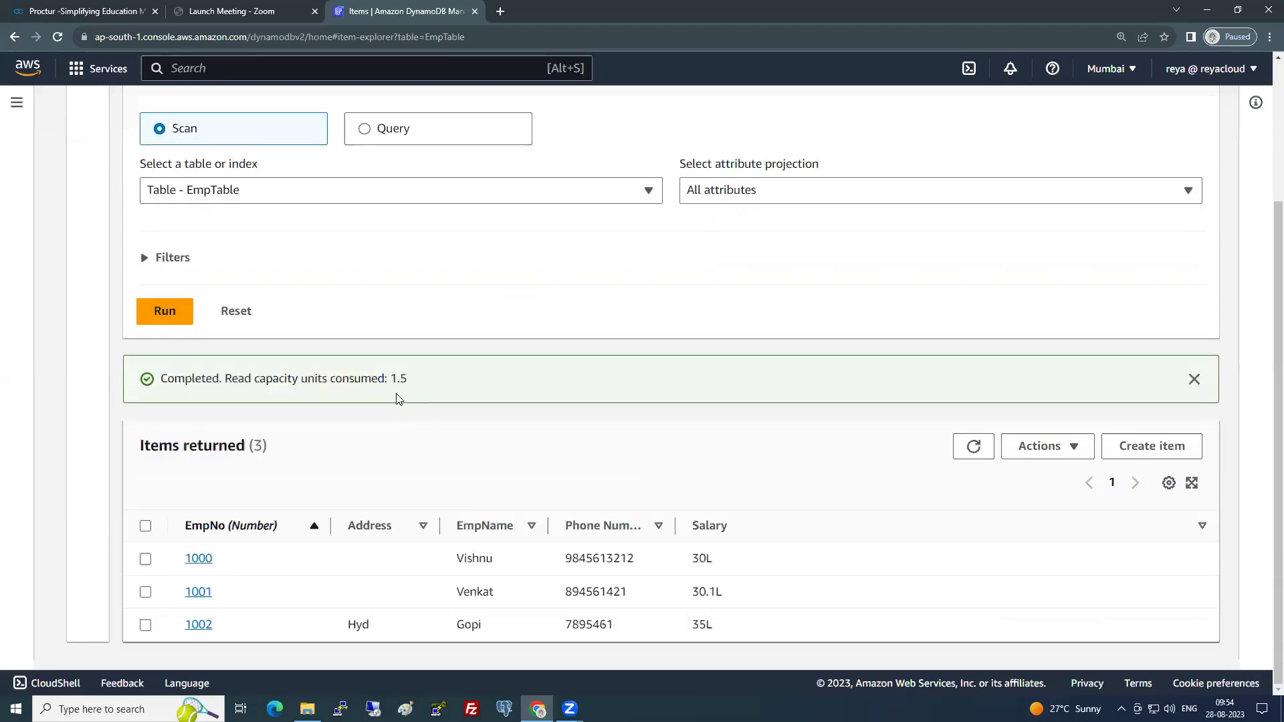
left_click_drag(390, 378, 410, 380)
scroll(299, 462, "up", 3)
- Query EmpTable for EmpNo 1000 and check its 0.5 read capacity usage
left_click(365, 313)
left_click(241, 432)
type("1000")
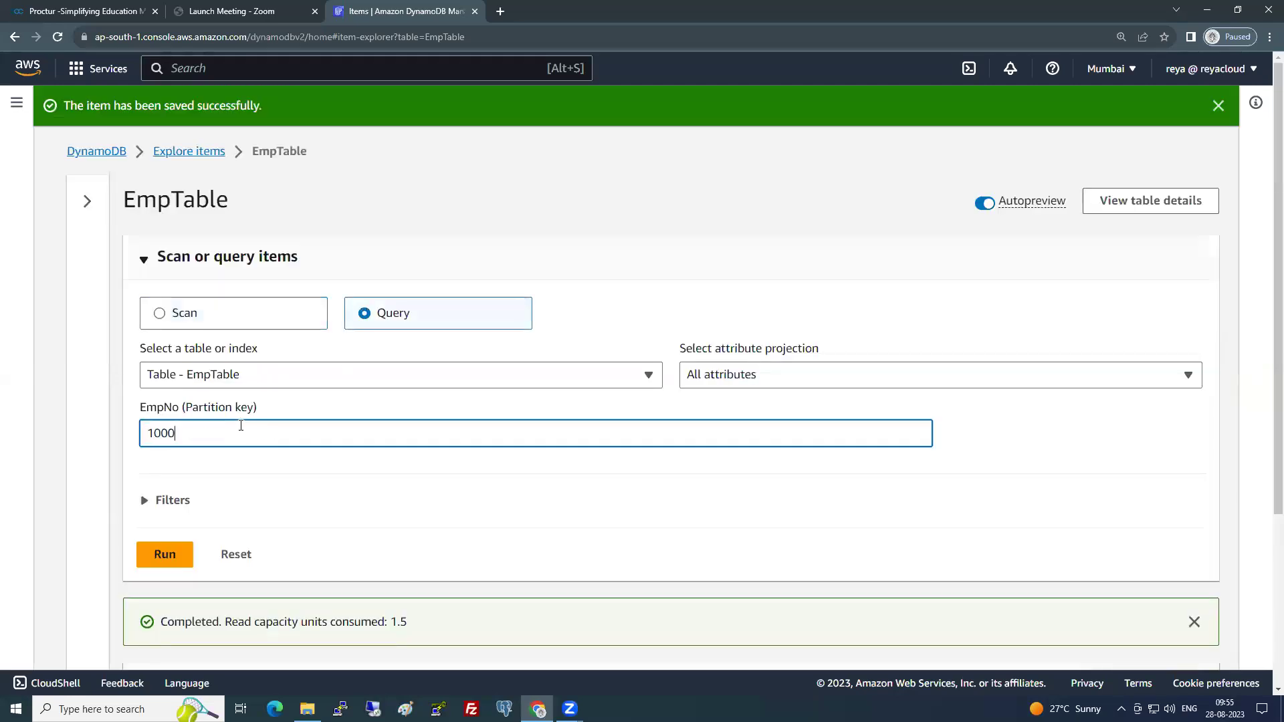
left_click(184, 554)
scroll(410, 453, "down", 3)
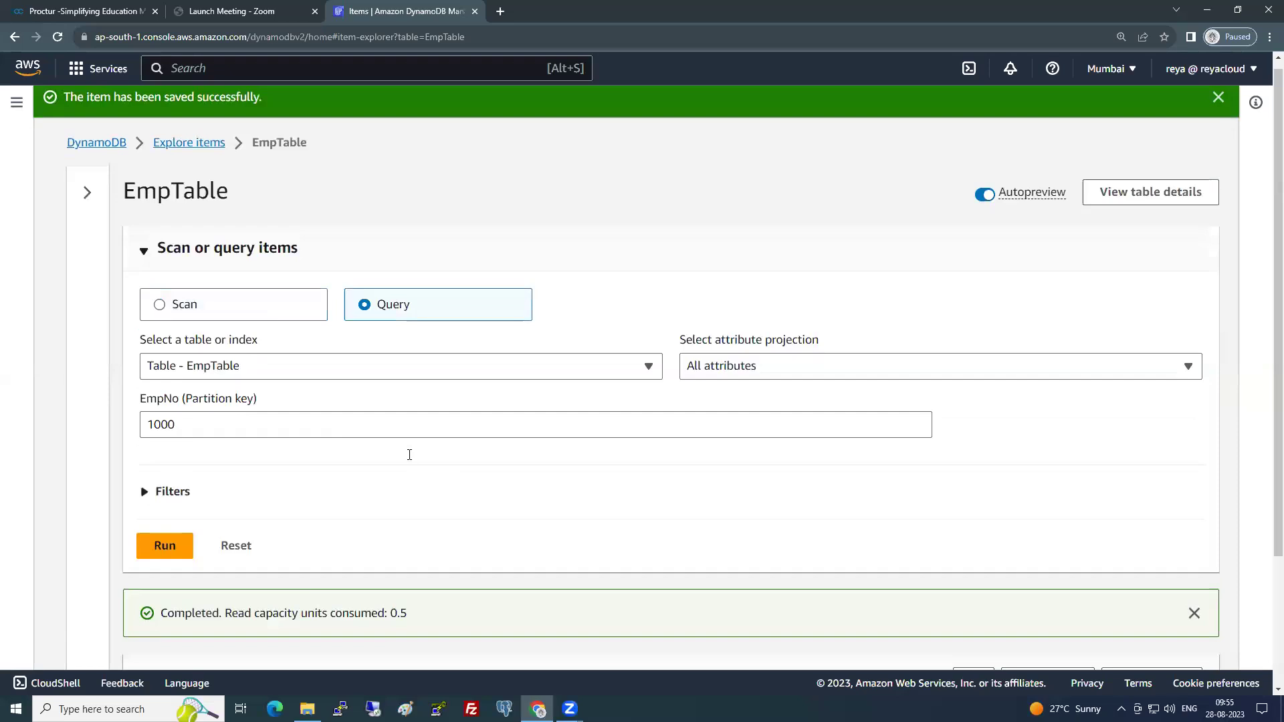
double_click(398, 445)
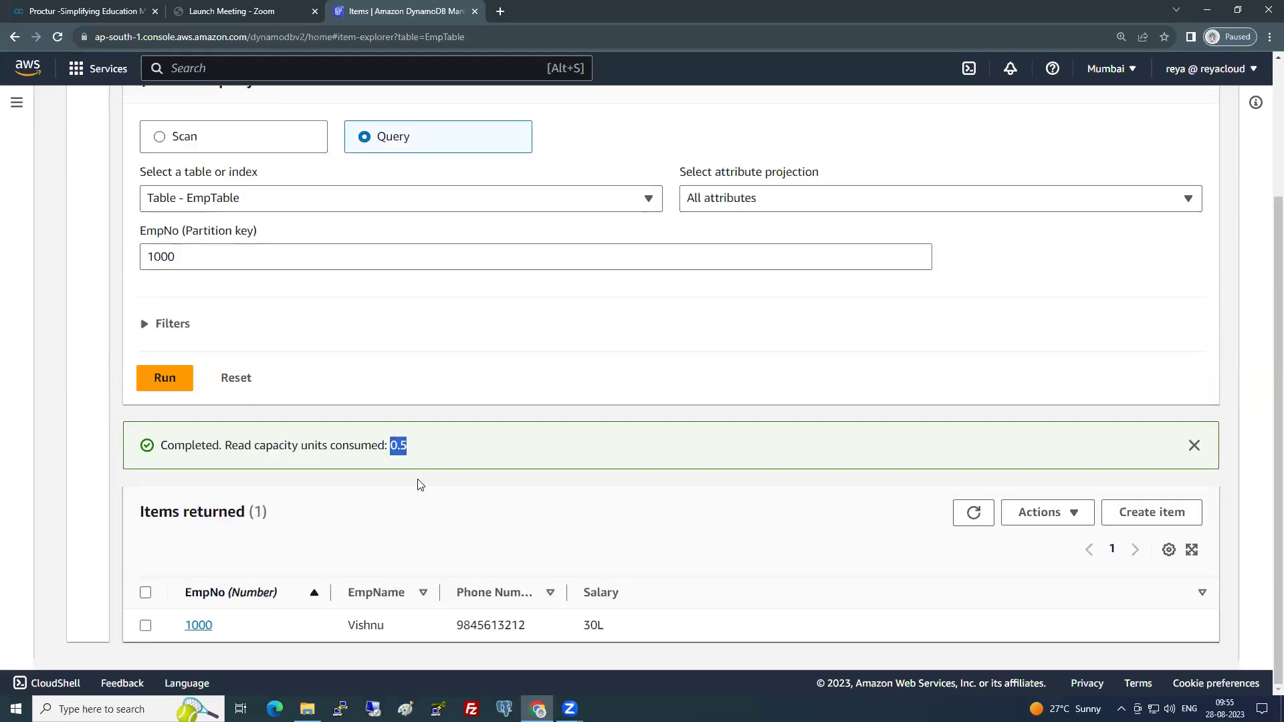
scroll(419, 484, "up", 3)
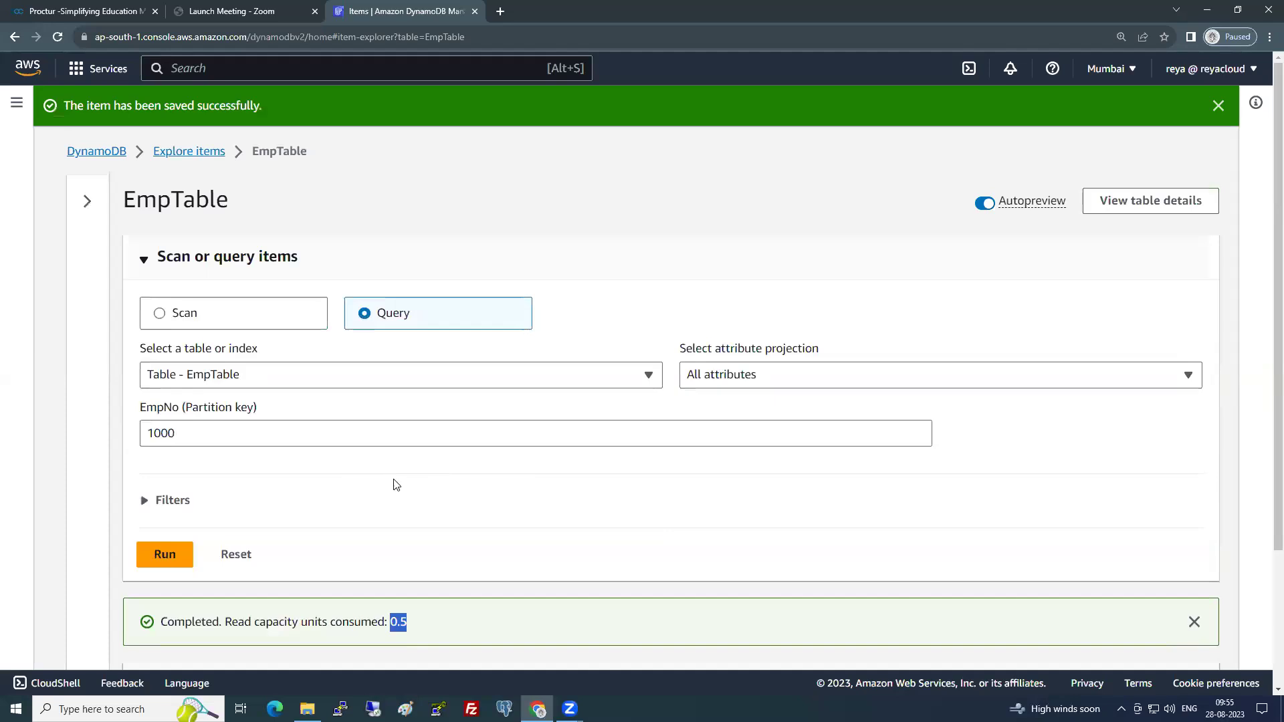
- Switch back to Scan mode and rerun the full table scan
left_click(199, 266)
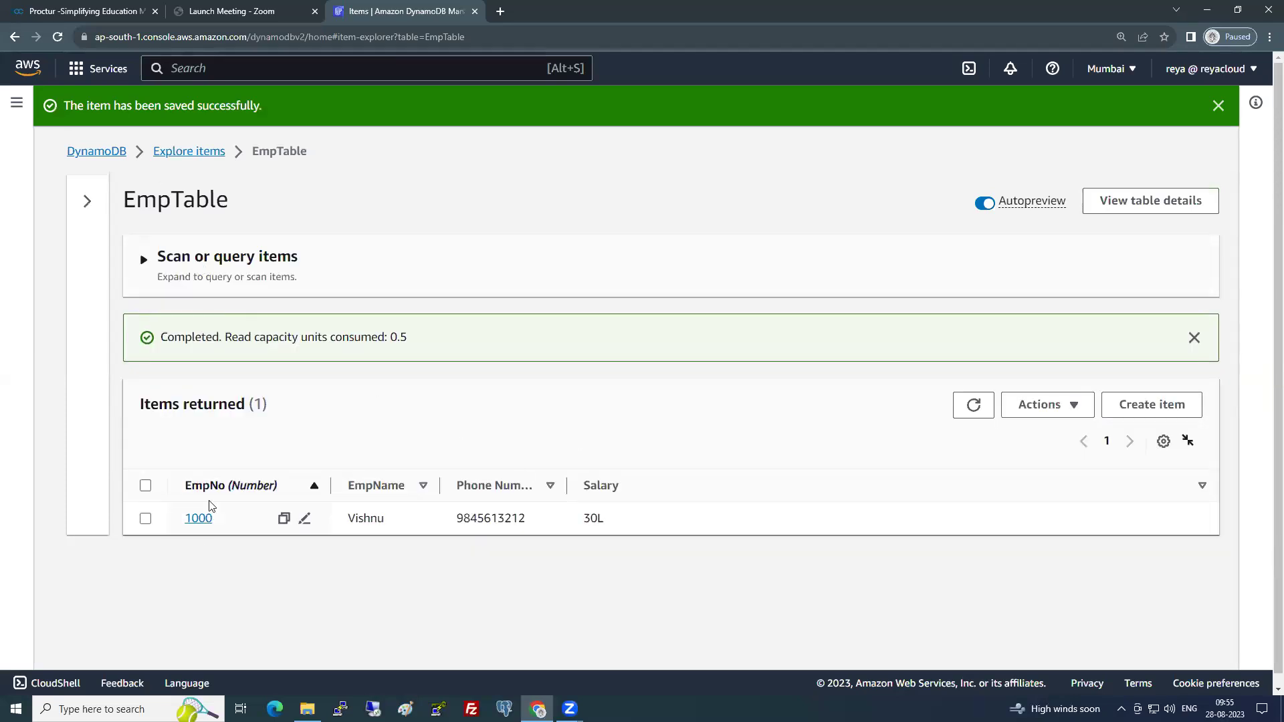
left_click(215, 261)
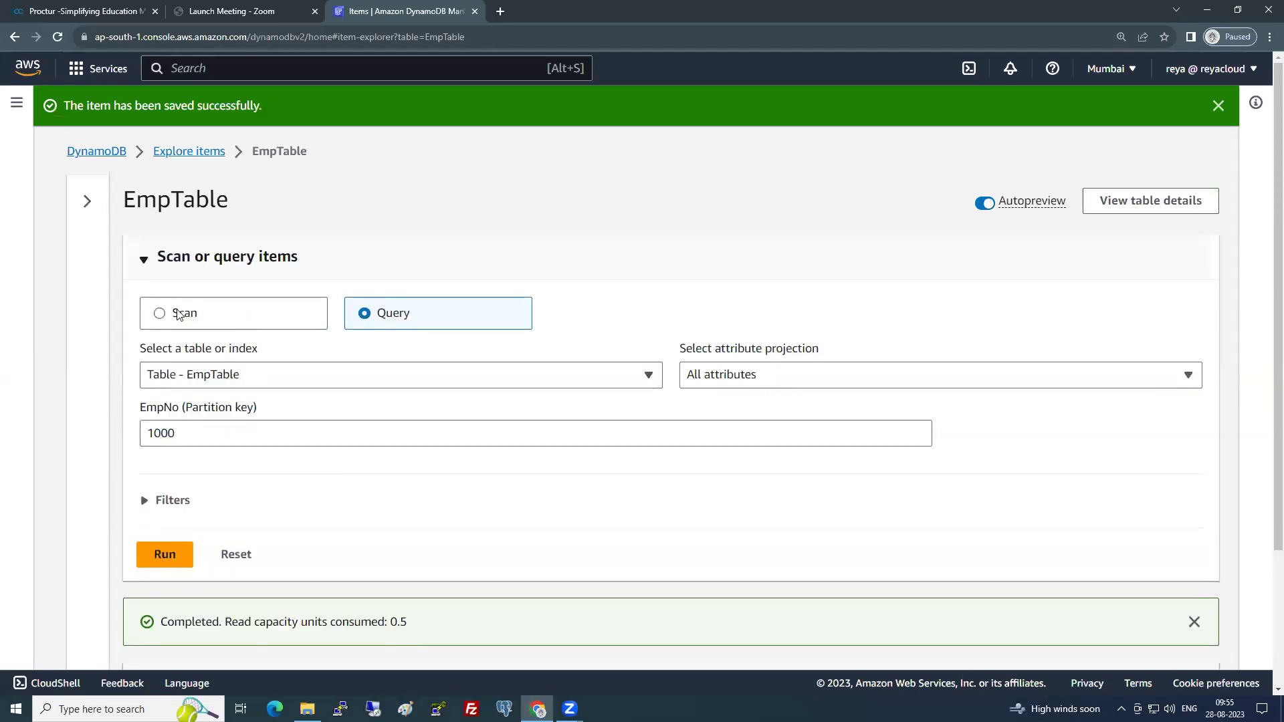
left_click(179, 314)
left_click(164, 494)
scroll(299, 509, "down", 3)
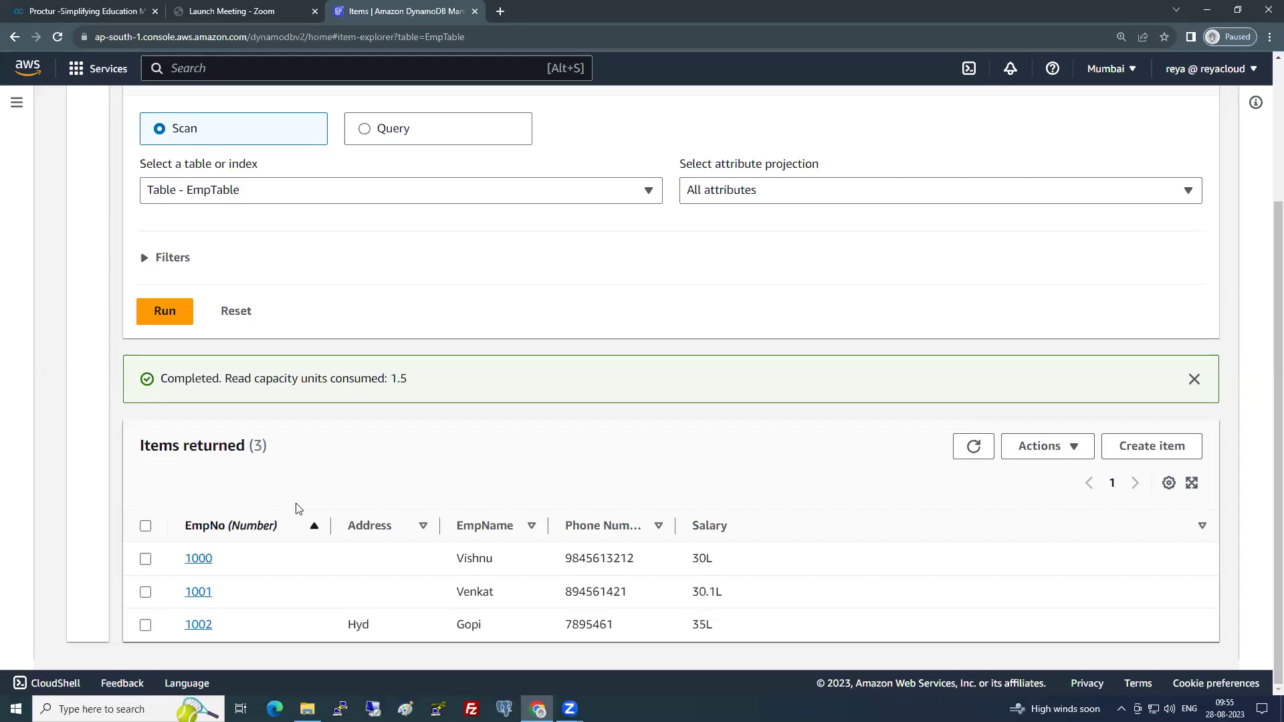
left_click(17, 105)
- Go to the DynamoDB Tables list and start a new table
left_click(41, 191)
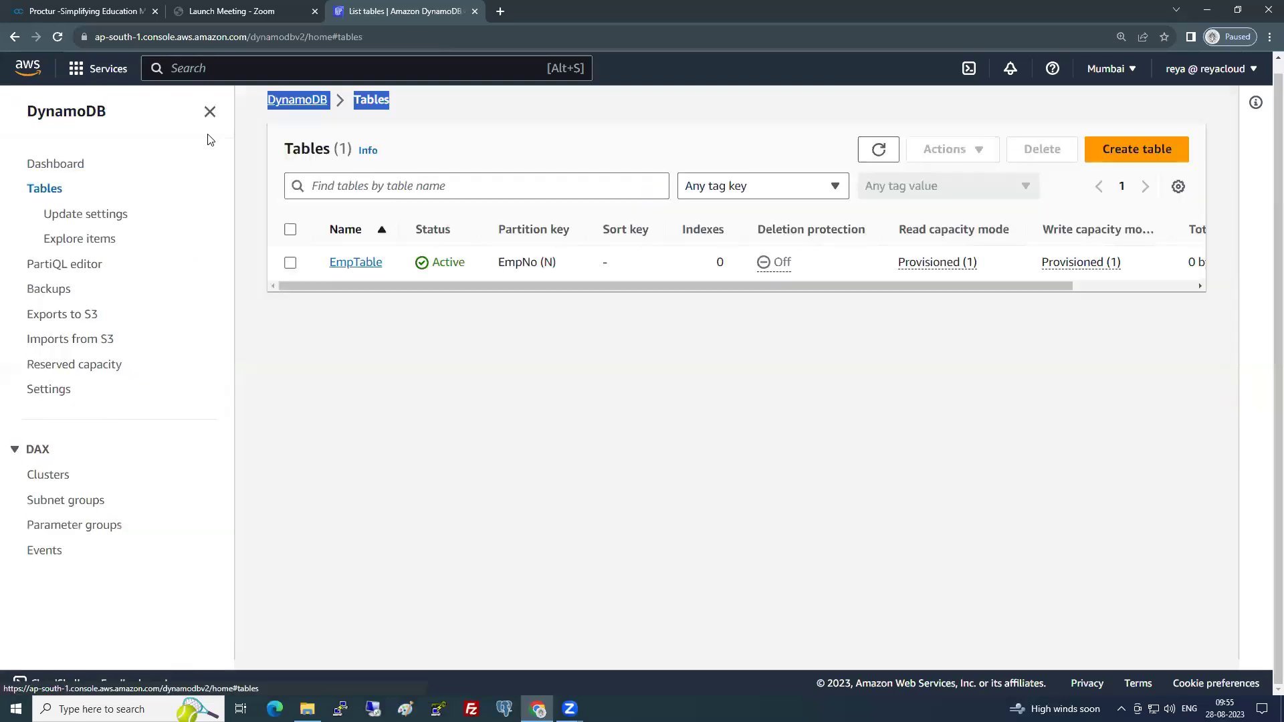
left_click(210, 112)
left_click(270, 334)
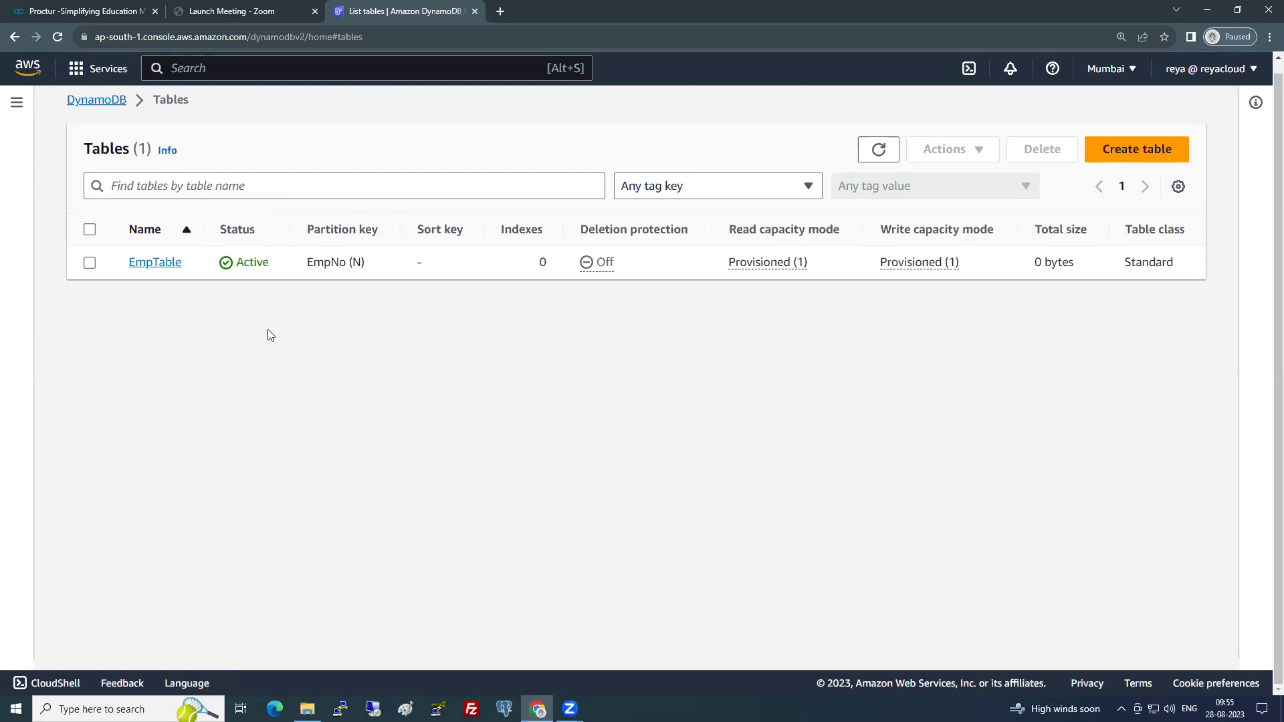
left_click(1137, 149)
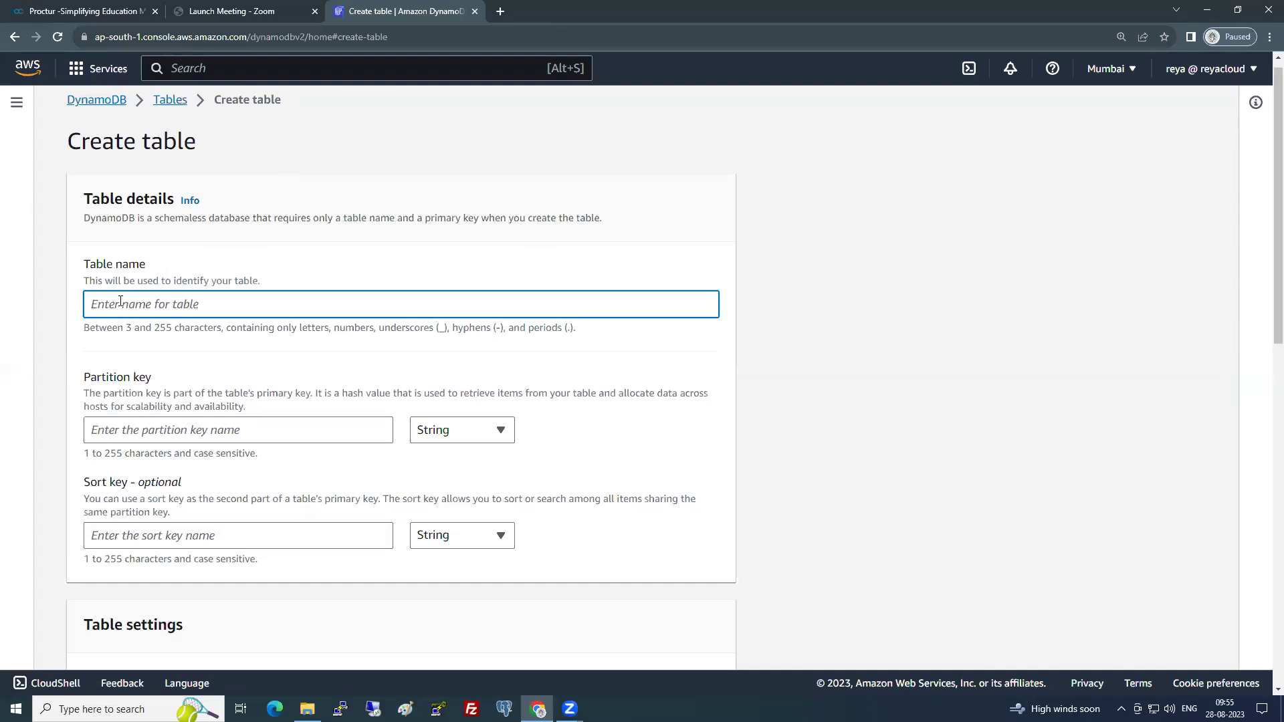
- Name the table IPLTable with partition key TeamName, then begin entering a sort key
type("IPLTable")
left_click(134, 431)
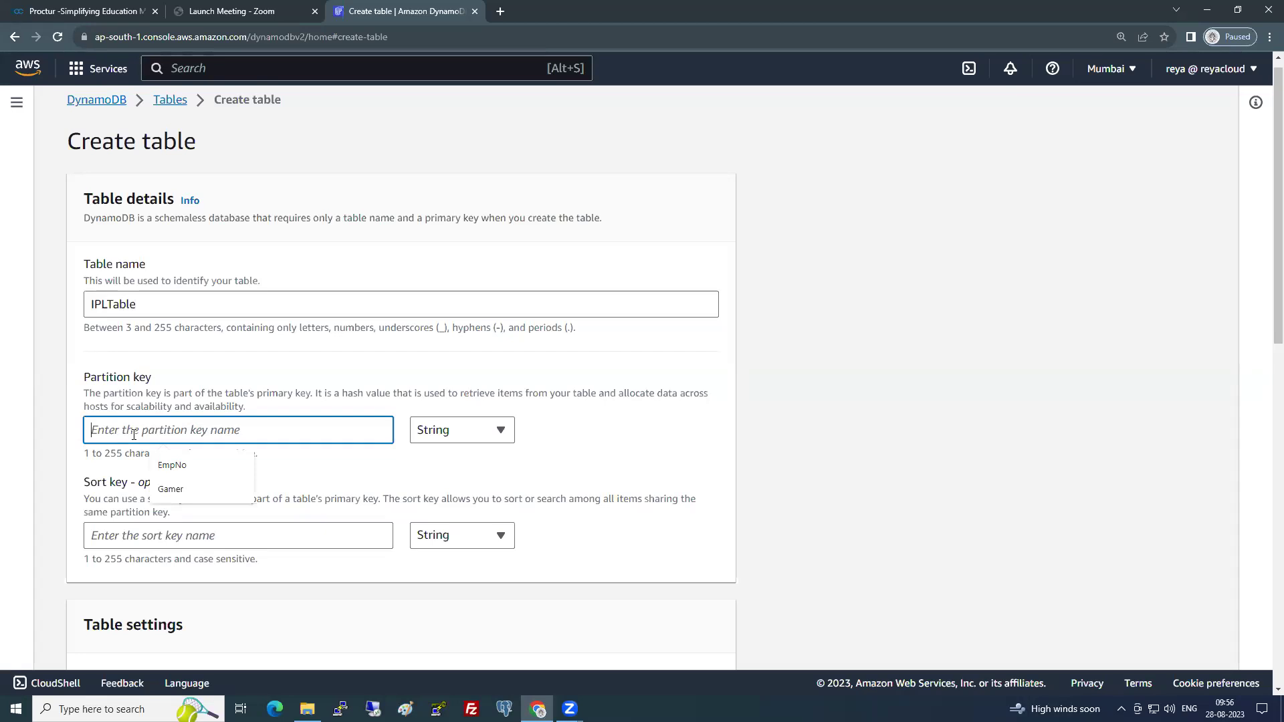
left_click(335, 483)
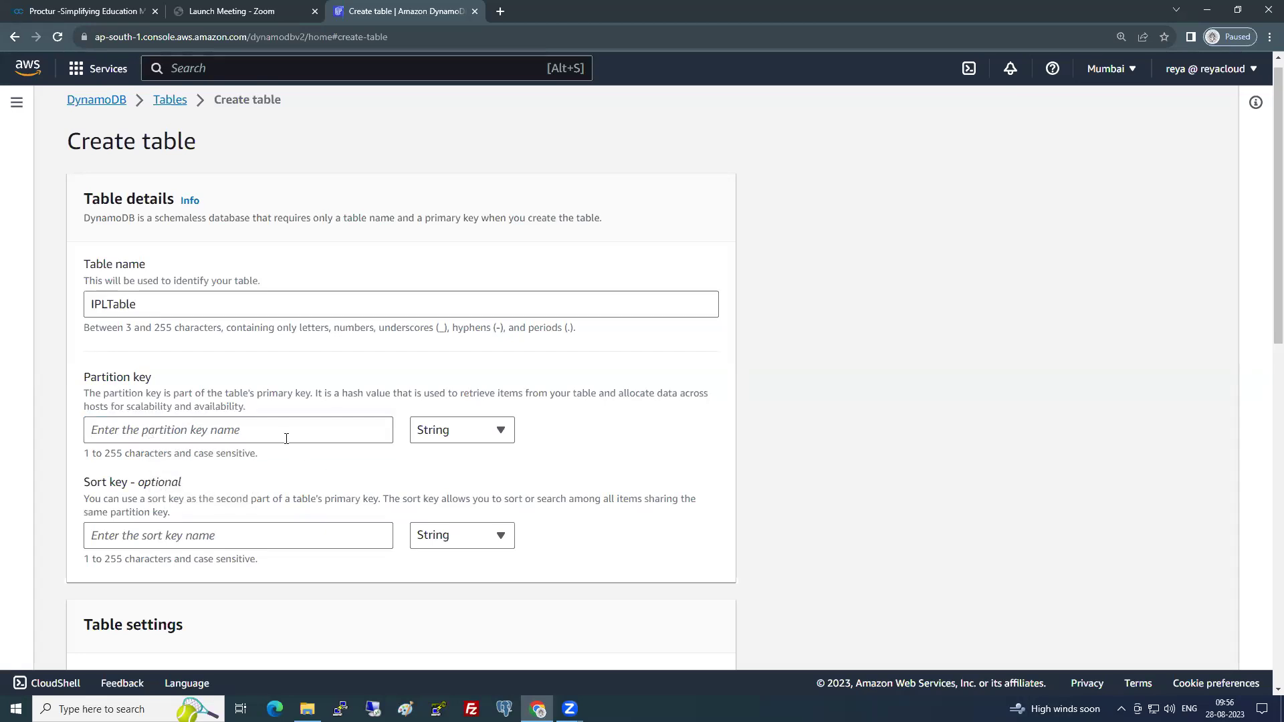
left_click(287, 439)
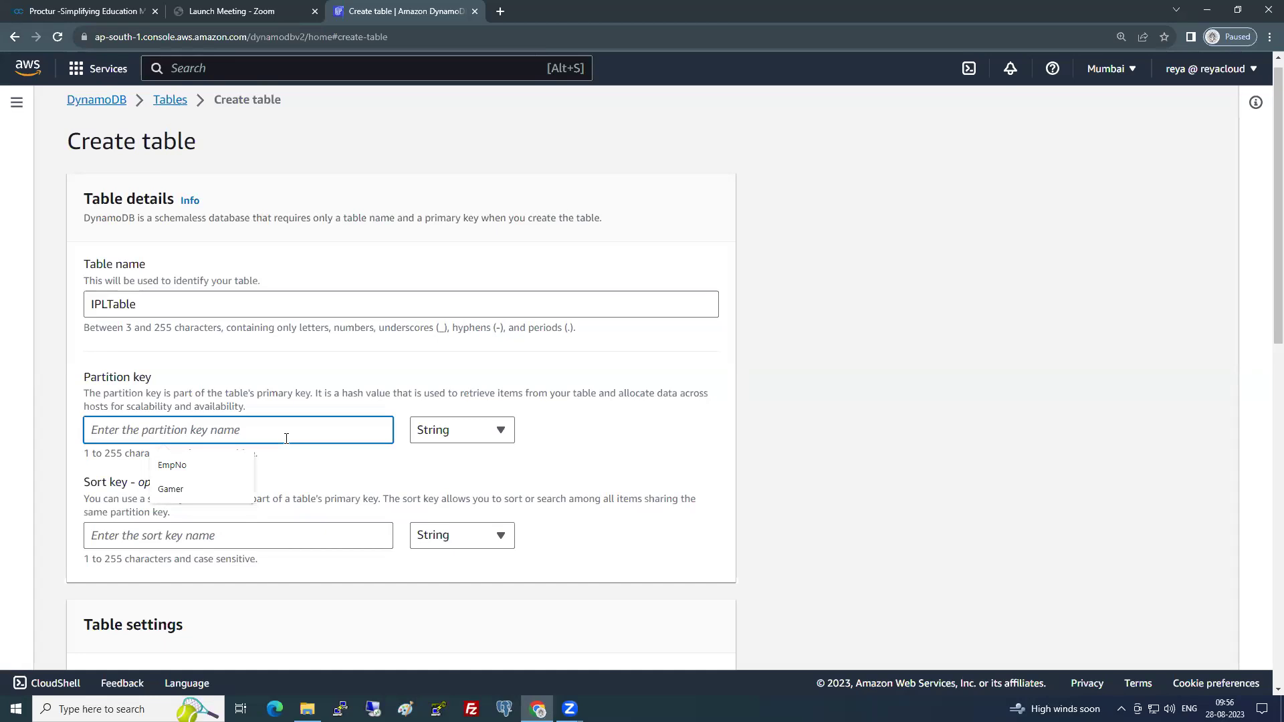
type("Team")
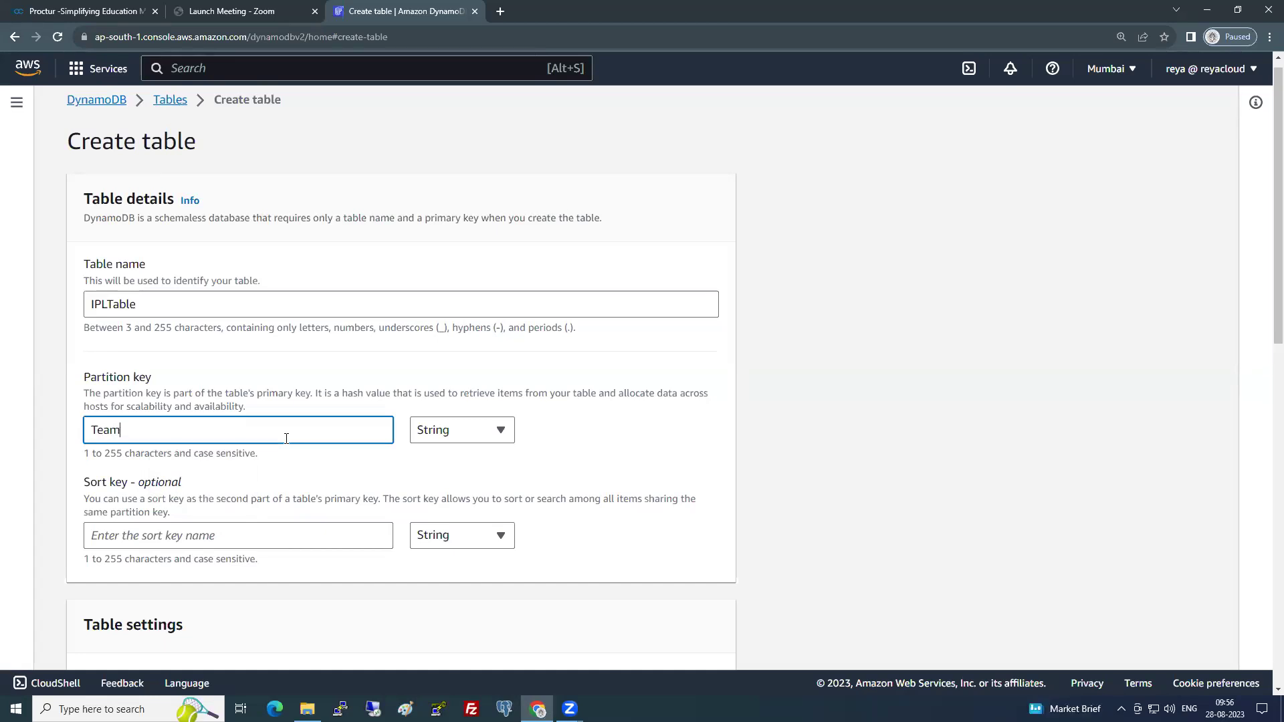
type("Name")
scroll(286, 439, "down", 1)
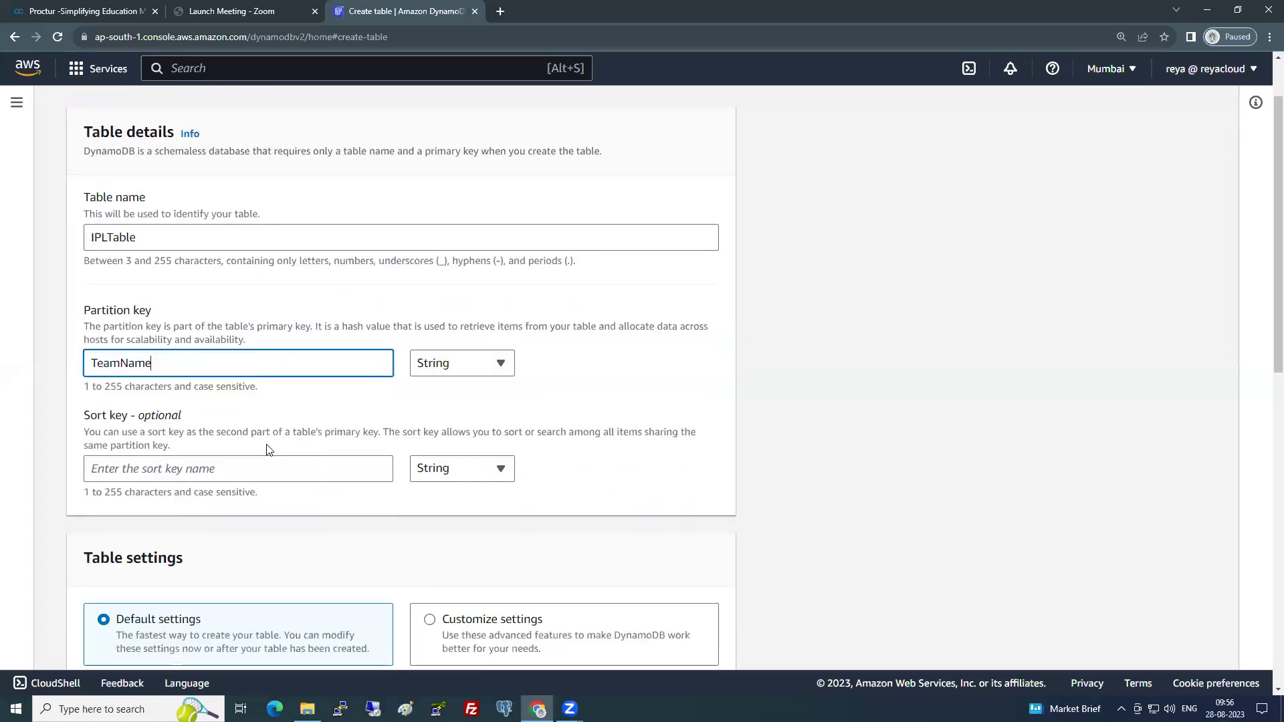
left_click(140, 469)
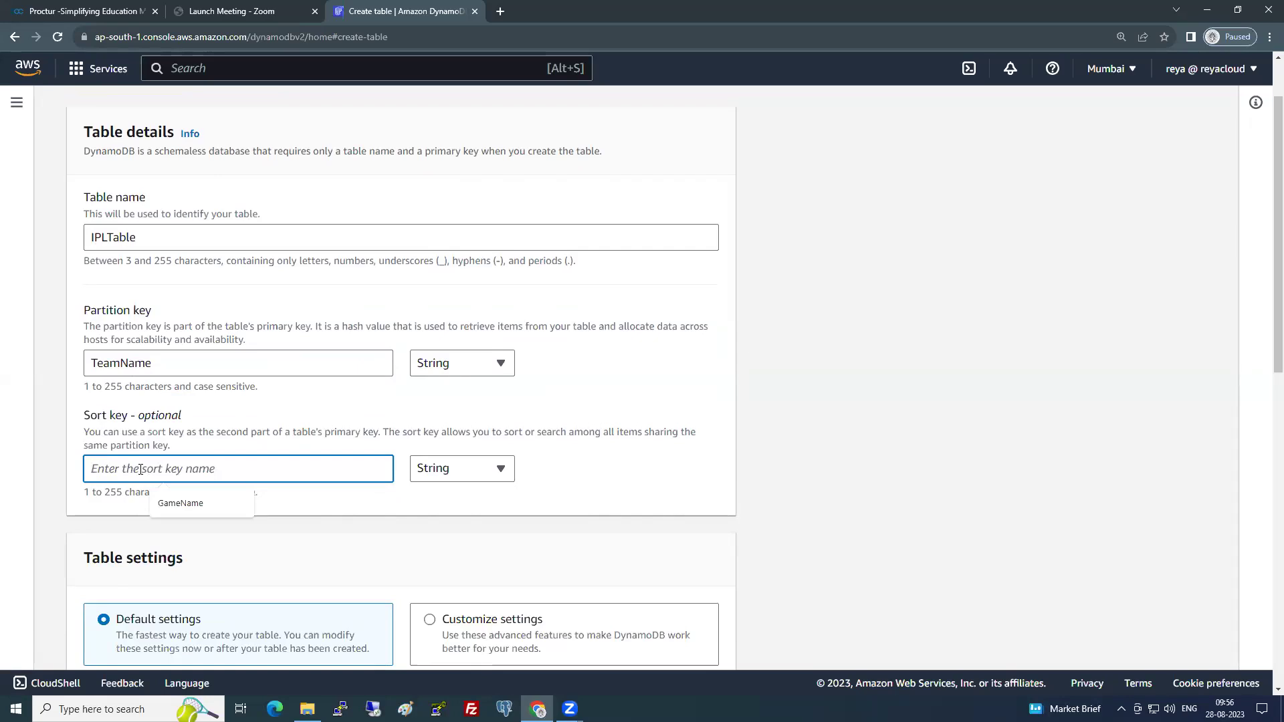
type("S")
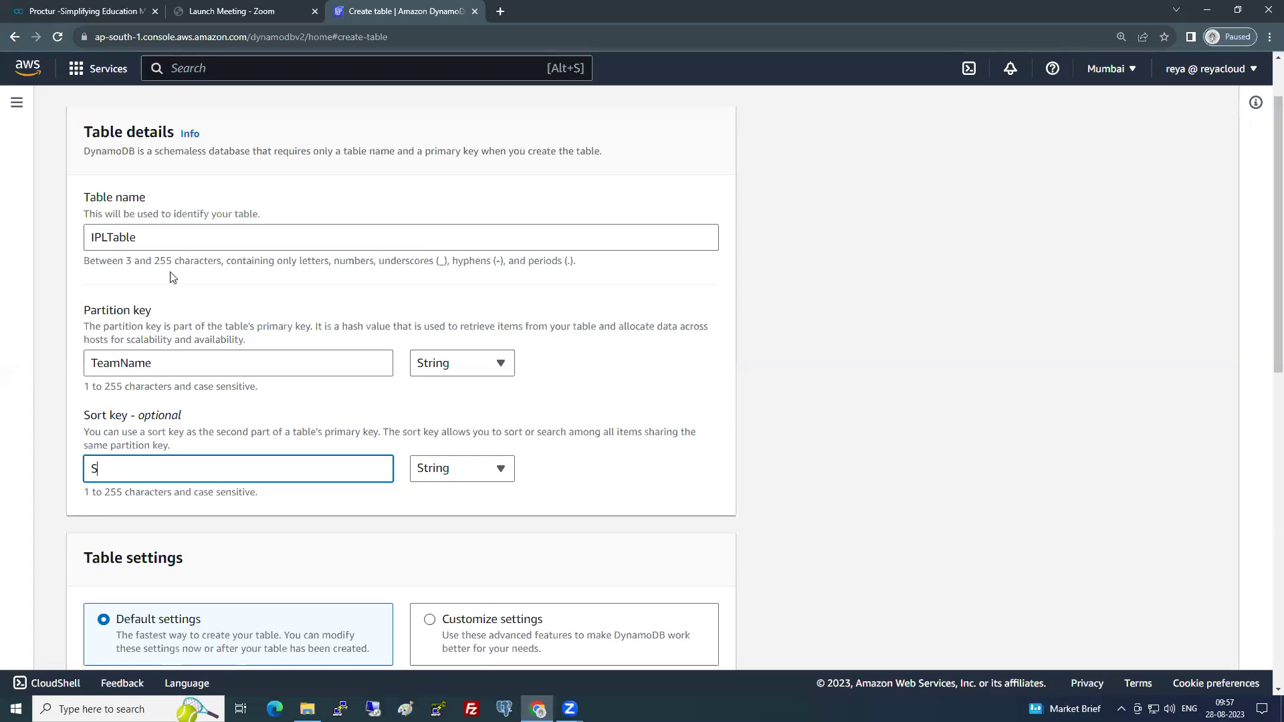
- Clear the old IPLTable name, TeamName partition key and leftover sort key text
left_click_drag(144, 238, 37, 252)
key("BackSpace")
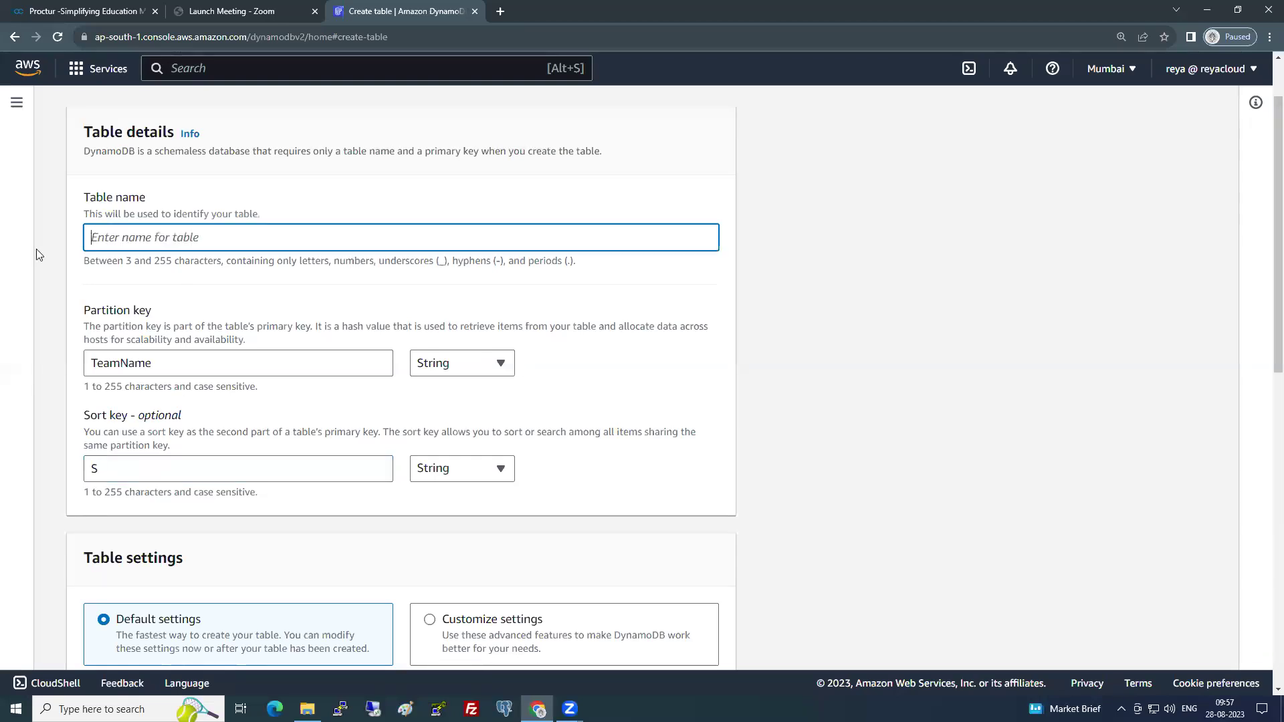
left_click_drag(170, 365, 58, 365)
key("BackSpace")
left_click_drag(77, 472, 107, 470)
key("BackSpace")
- Enter table name GameTable, partition key Gamer and sort key GameName
left_click(155, 239)
type("GameTable")
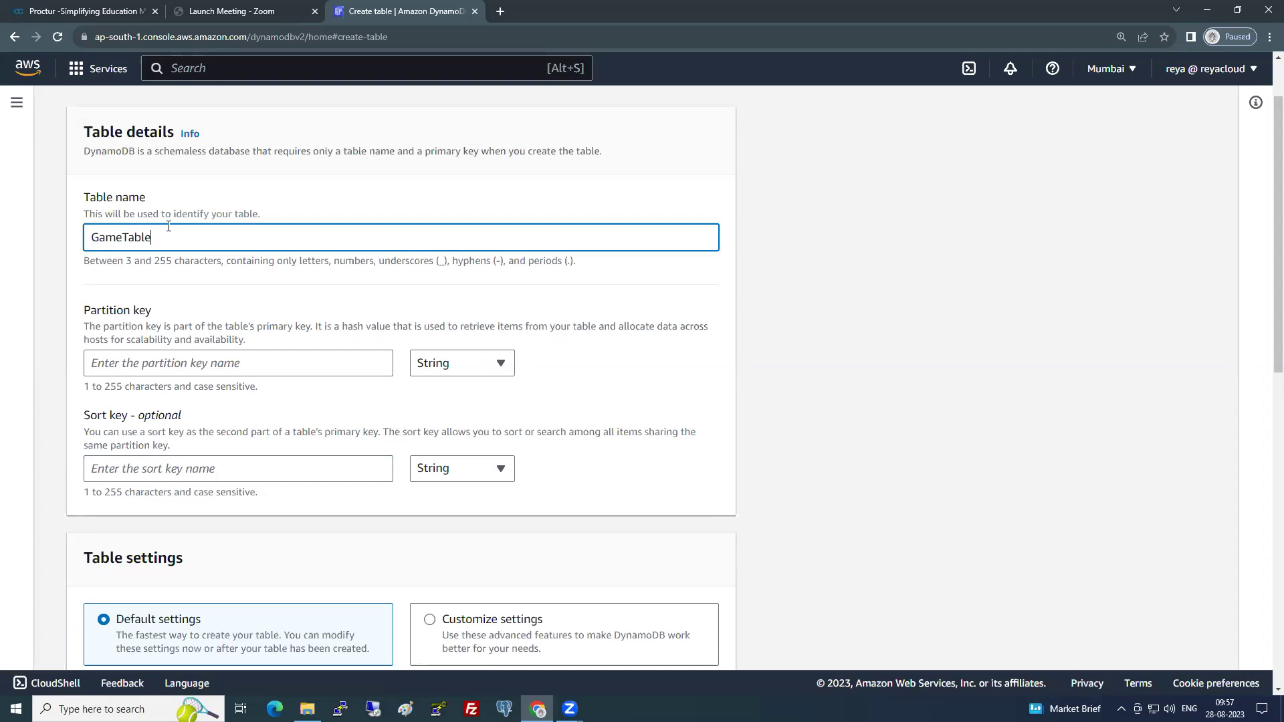
left_click(202, 367)
type("Gamer")
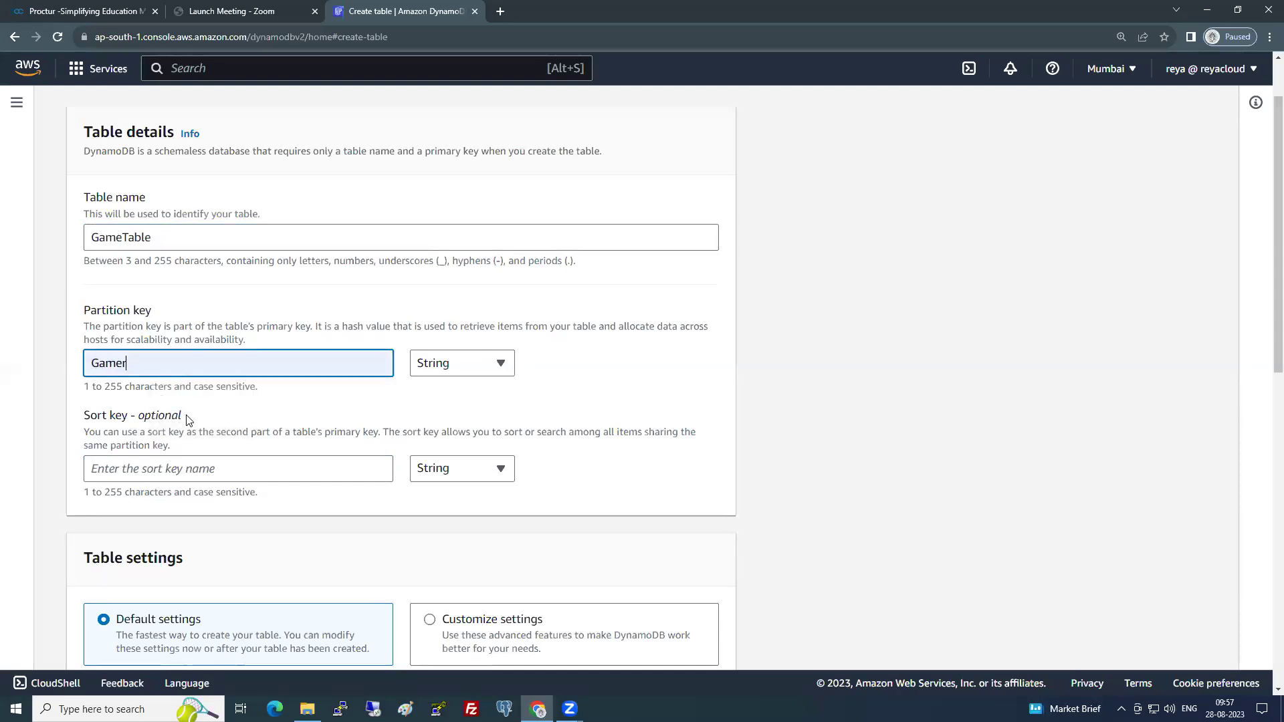
left_click(195, 463)
left_click(181, 503)
left_click(862, 448)
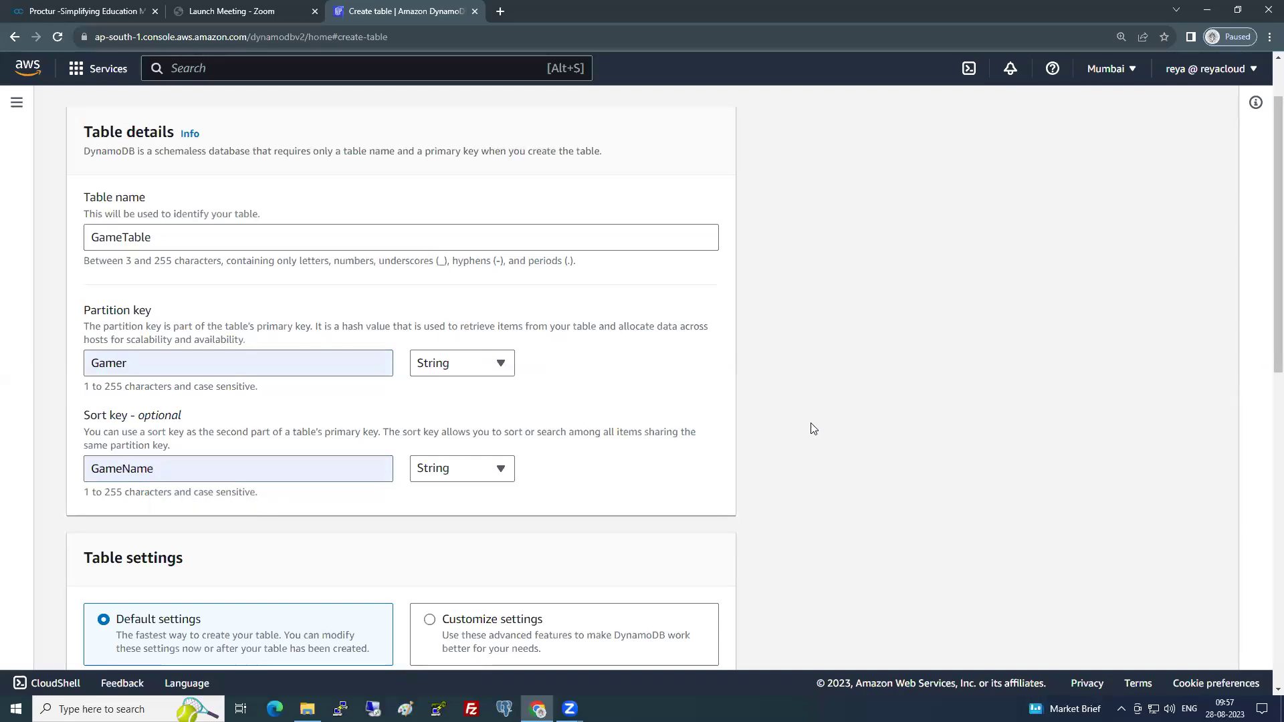
- Customize settings: auto scaling off, with 1 read and 1 write capacity unit
scroll(689, 398, "down", 4)
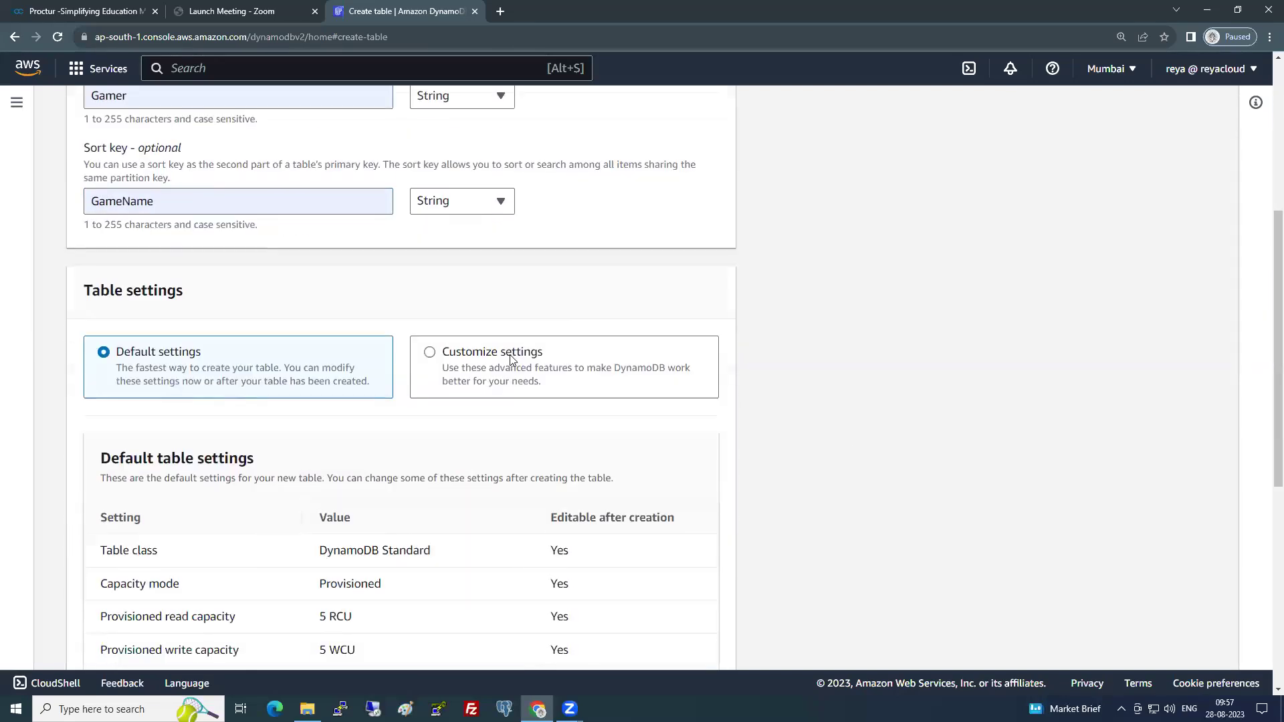
left_click(510, 359)
scroll(320, 415, "down", 5)
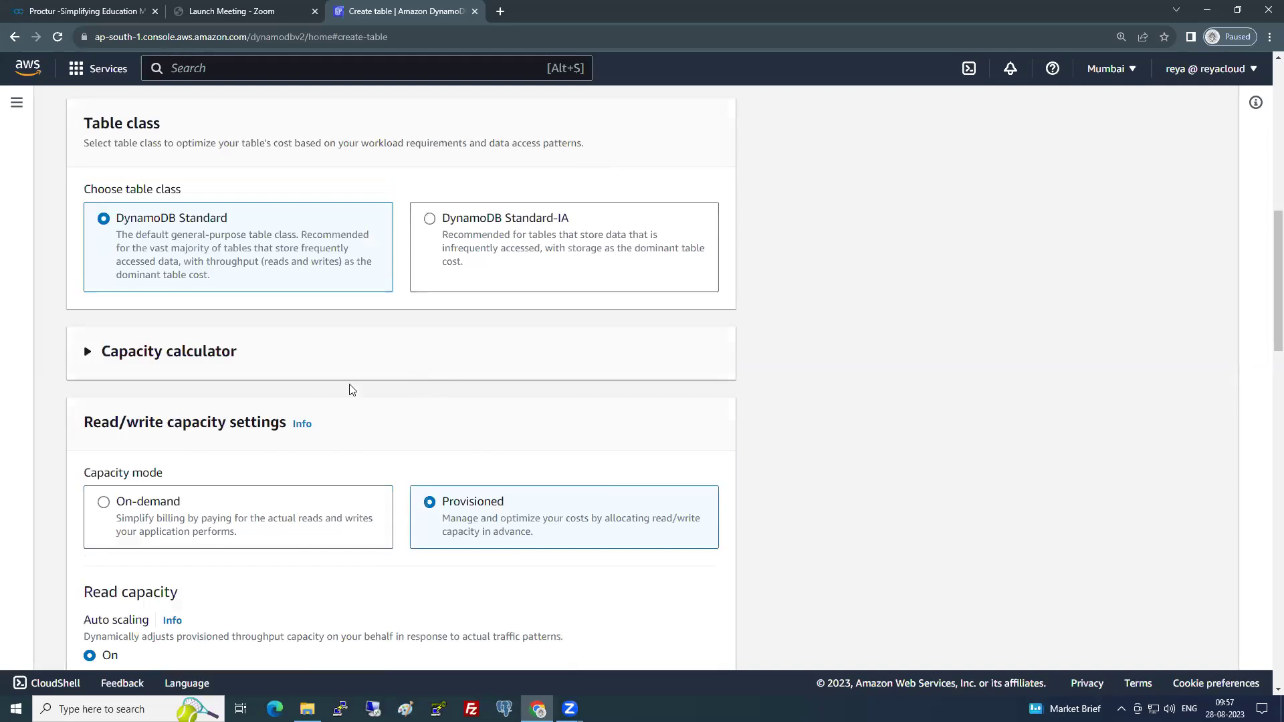
scroll(352, 390, "down", 3)
left_click(100, 476)
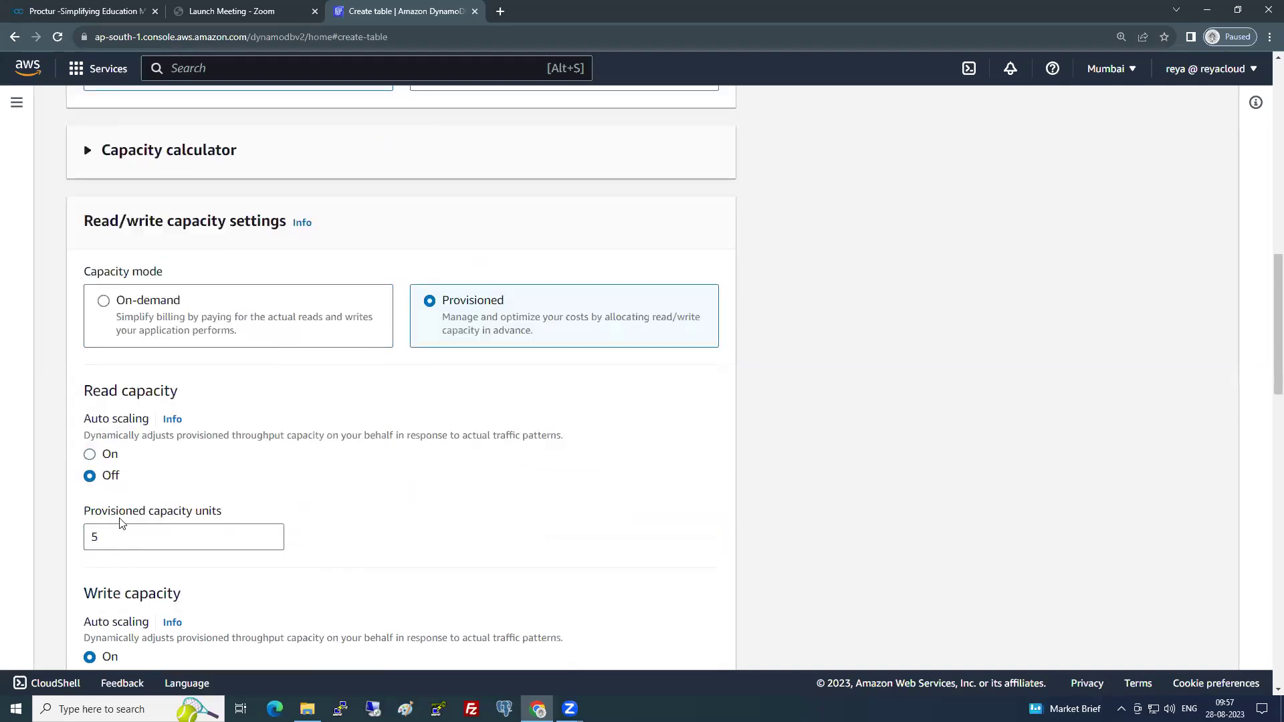
scroll(121, 524, "down", 3)
left_click(103, 479)
left_click_drag(150, 344, 29, 339)
type("1")
left_click_drag(94, 541, 63, 541)
type("1")
scroll(508, 399, "down", 4)
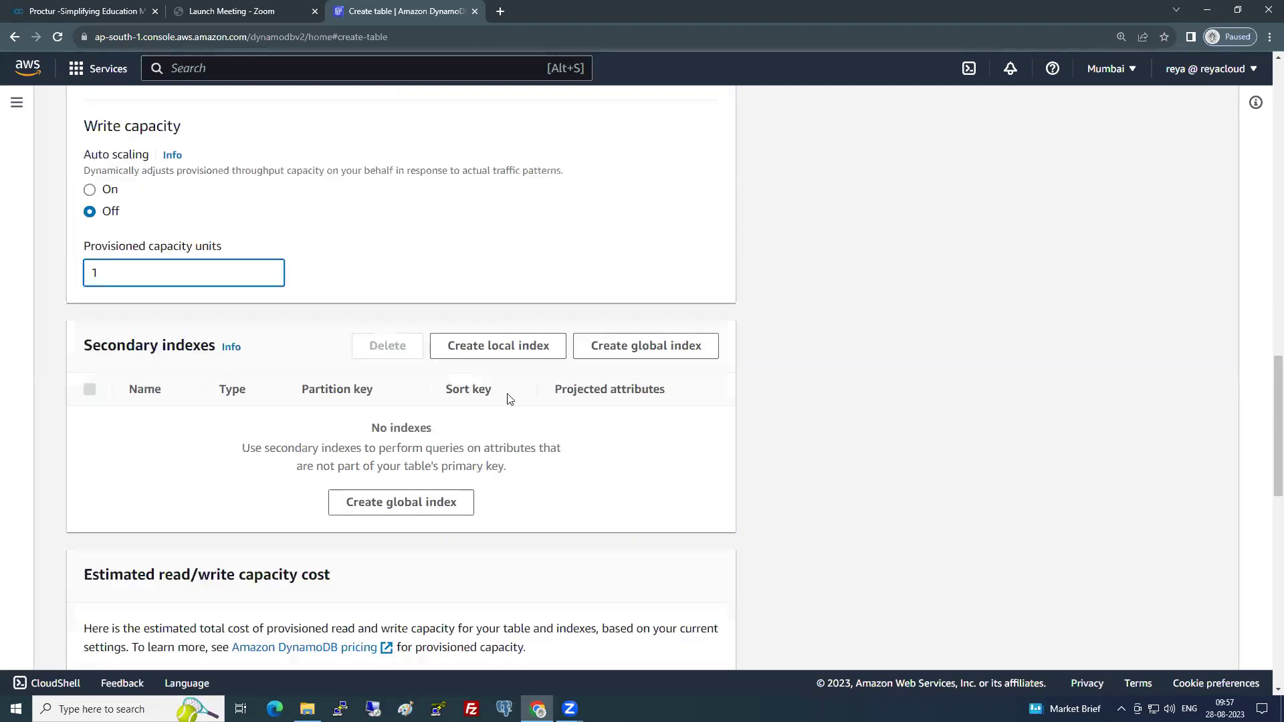
- Add local secondary index GameName-index on sort key GameName and create the table
left_click(520, 351)
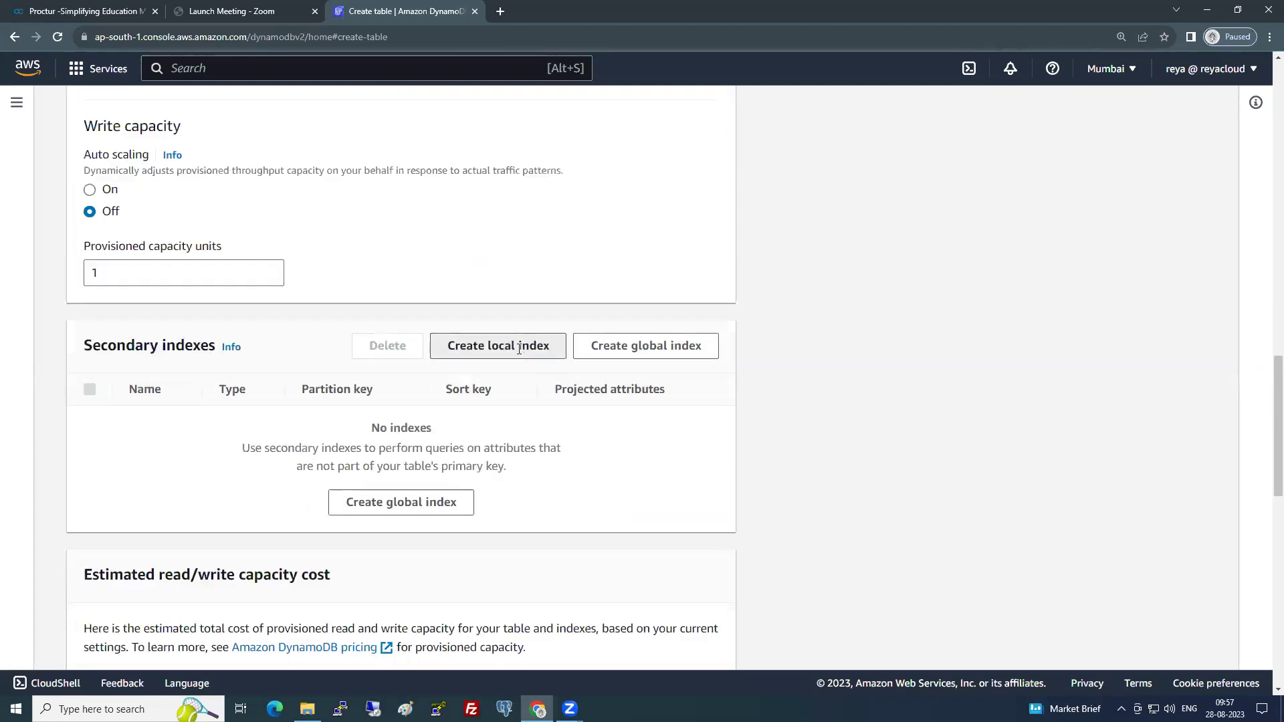
left_click(401, 266)
type("GameName")
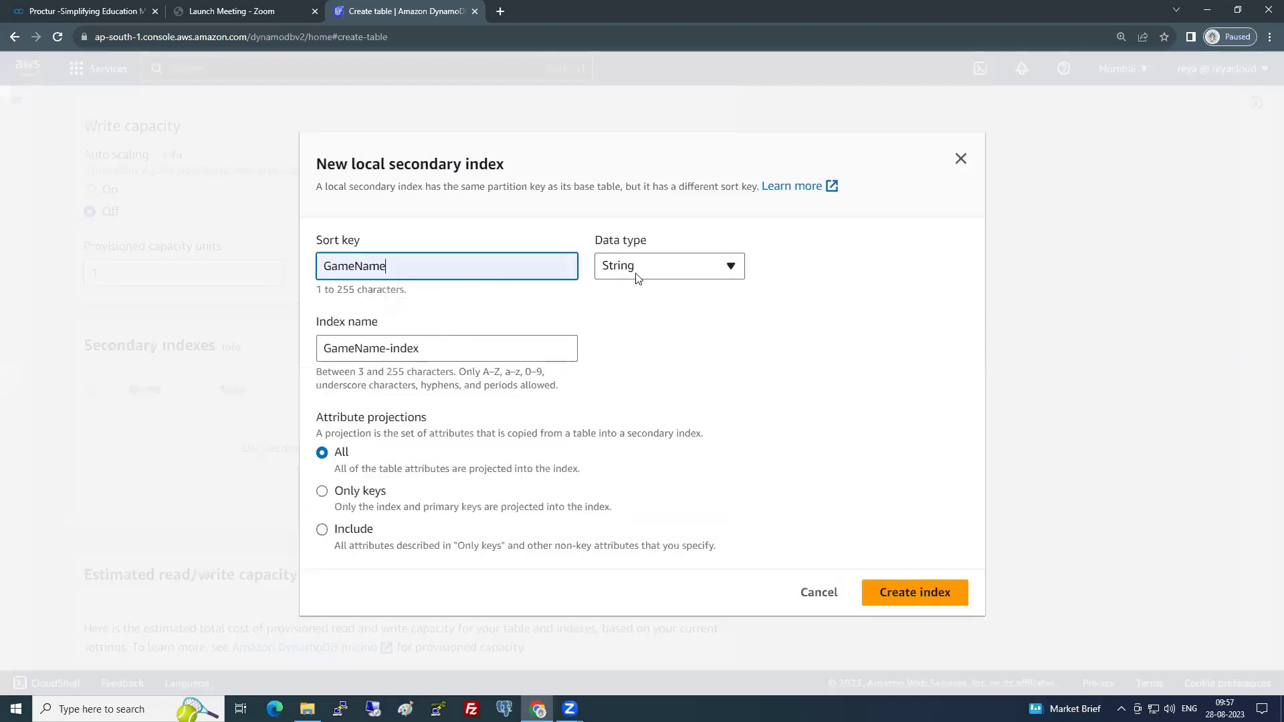
left_click(913, 593)
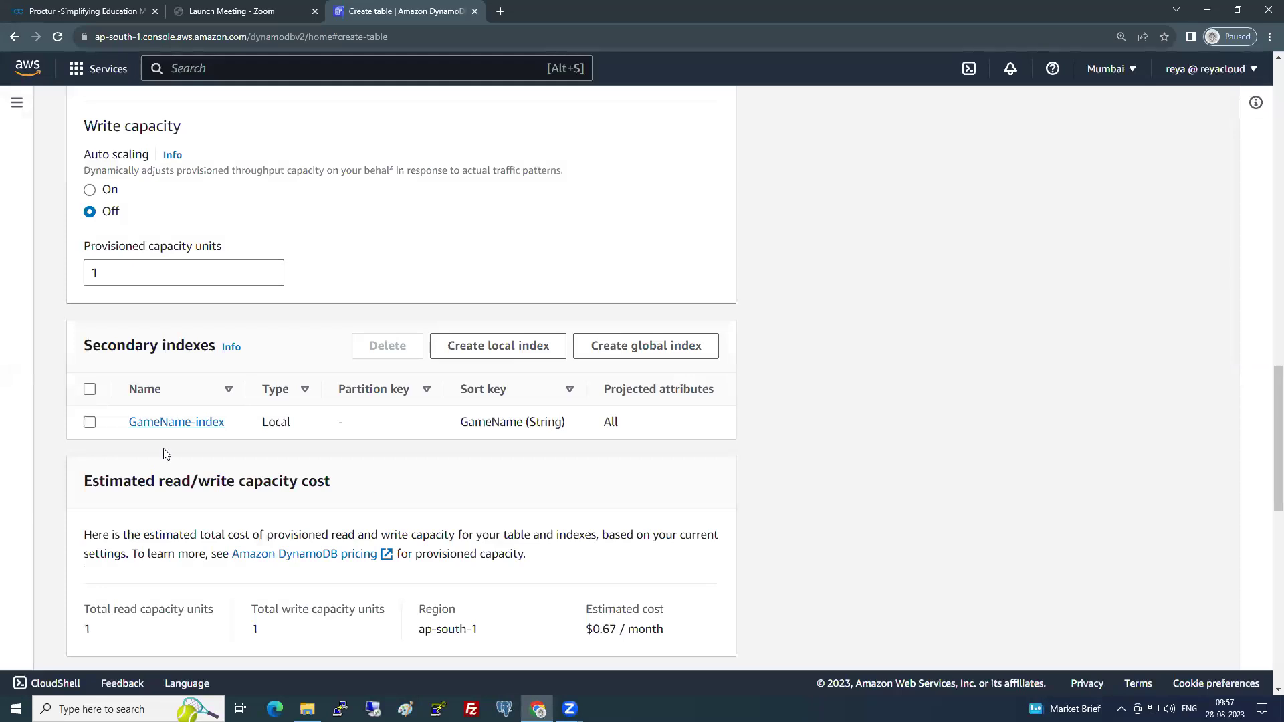
scroll(122, 447, "down", 10)
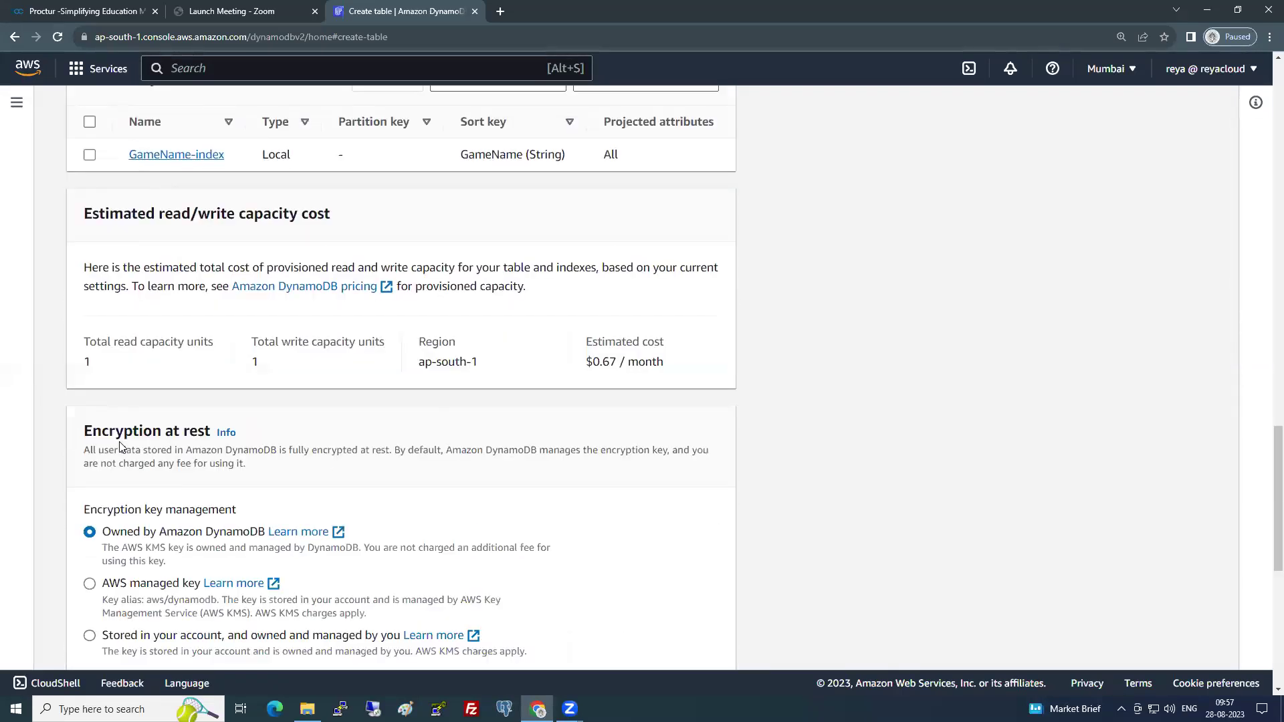
left_click(682, 634)
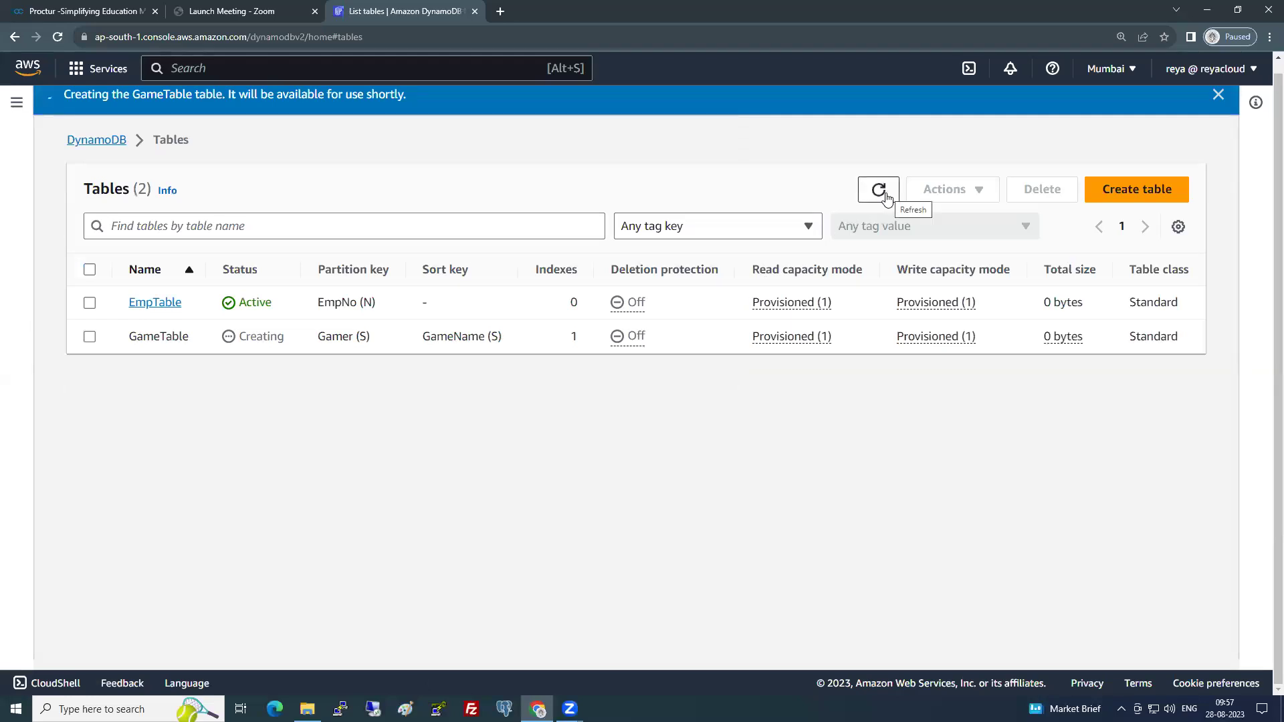
- Refresh until GameTable is Active, open it, explore its items and start a new item
left_click(887, 199)
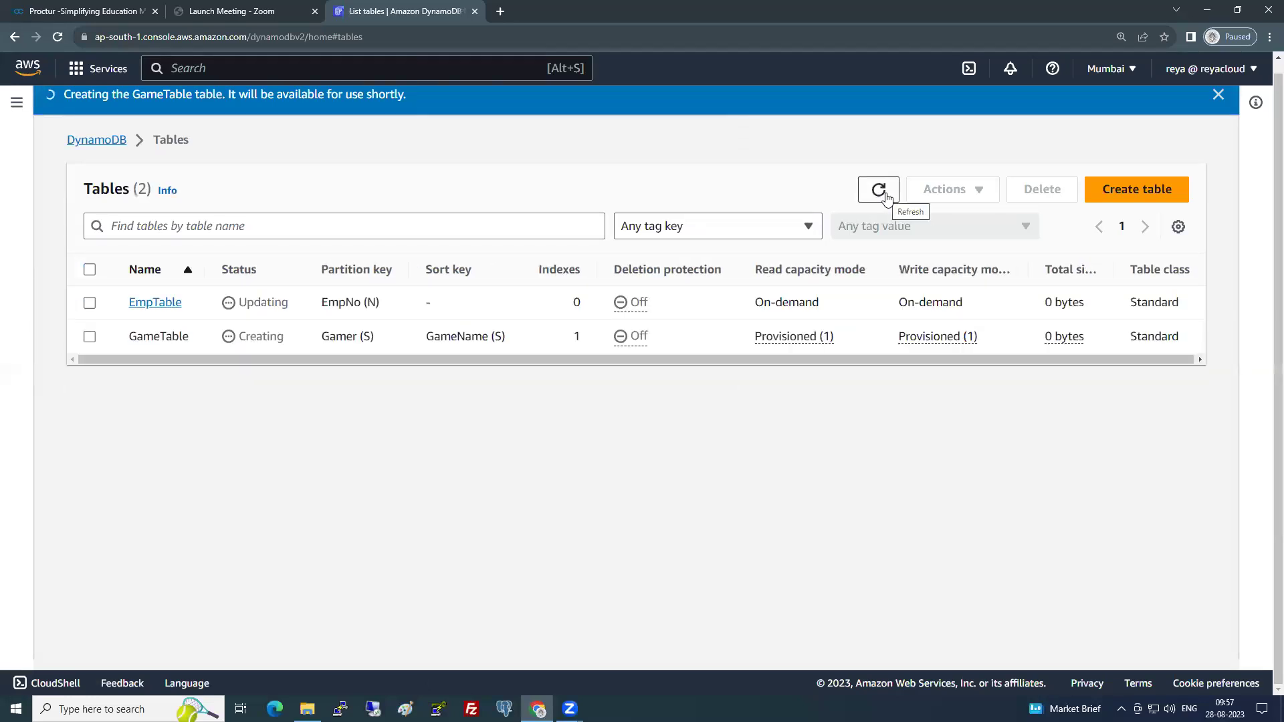
left_click(878, 191)
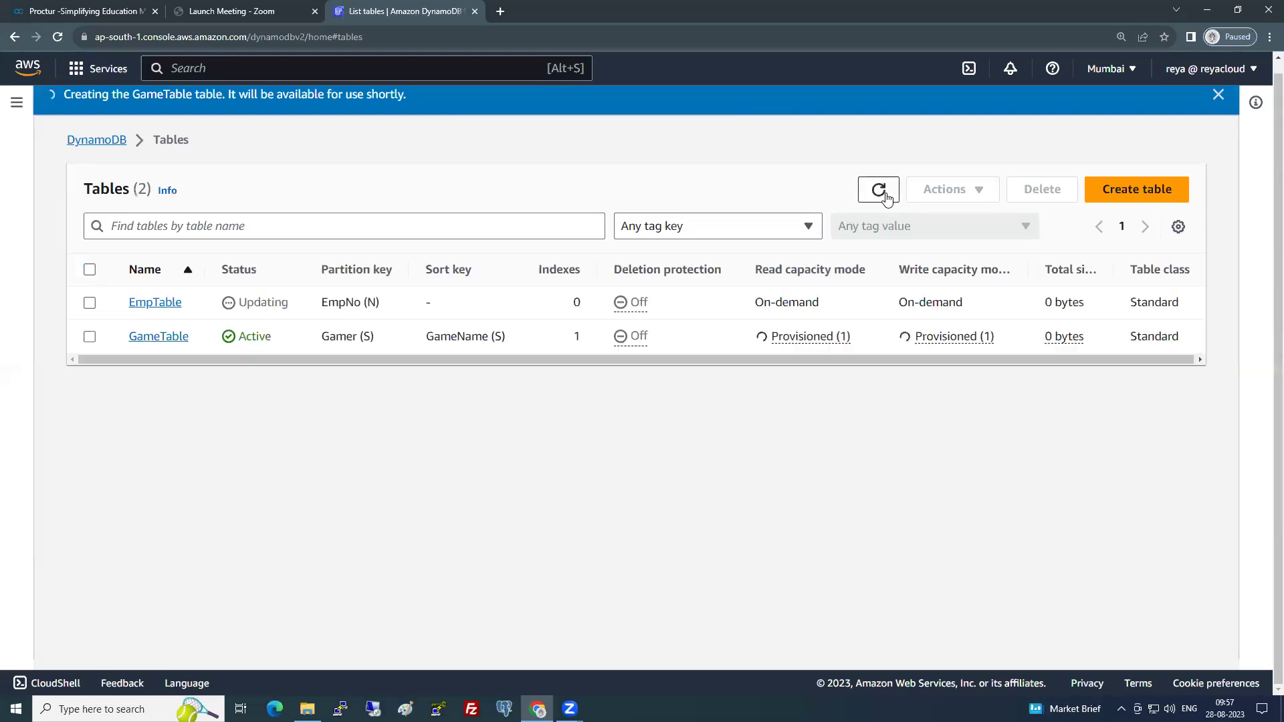
left_click(153, 339)
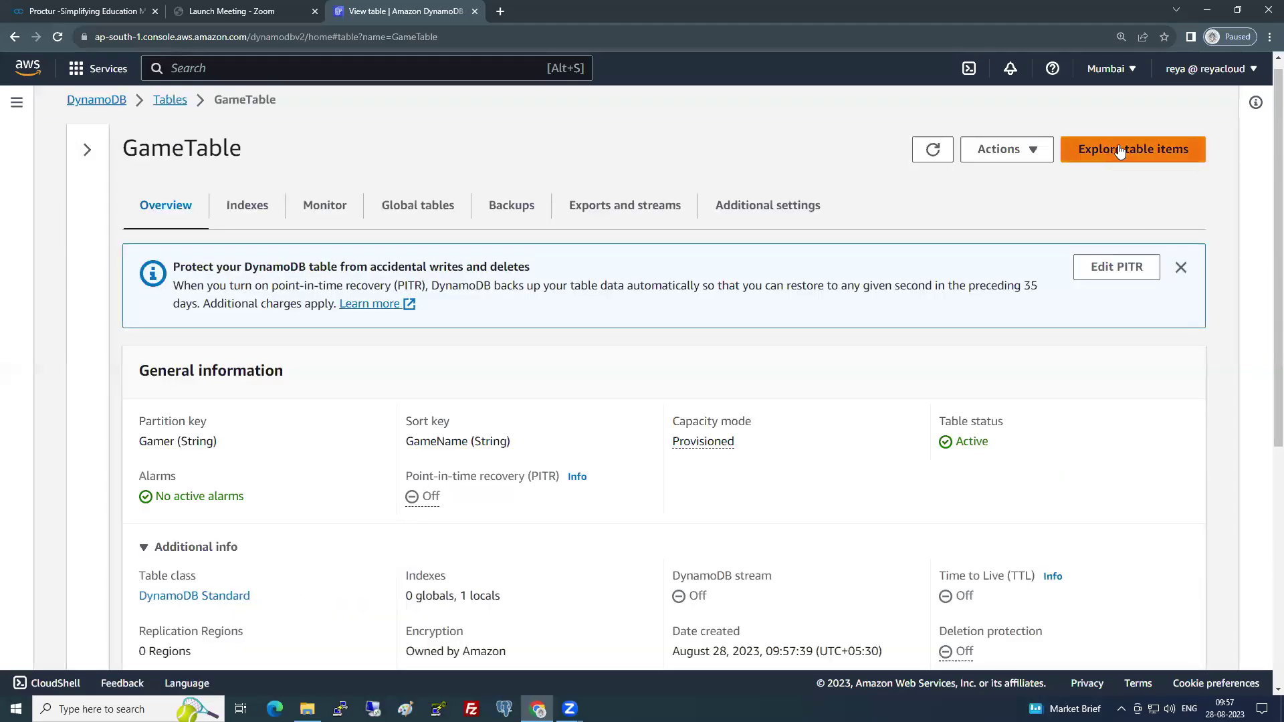
left_click(1120, 150)
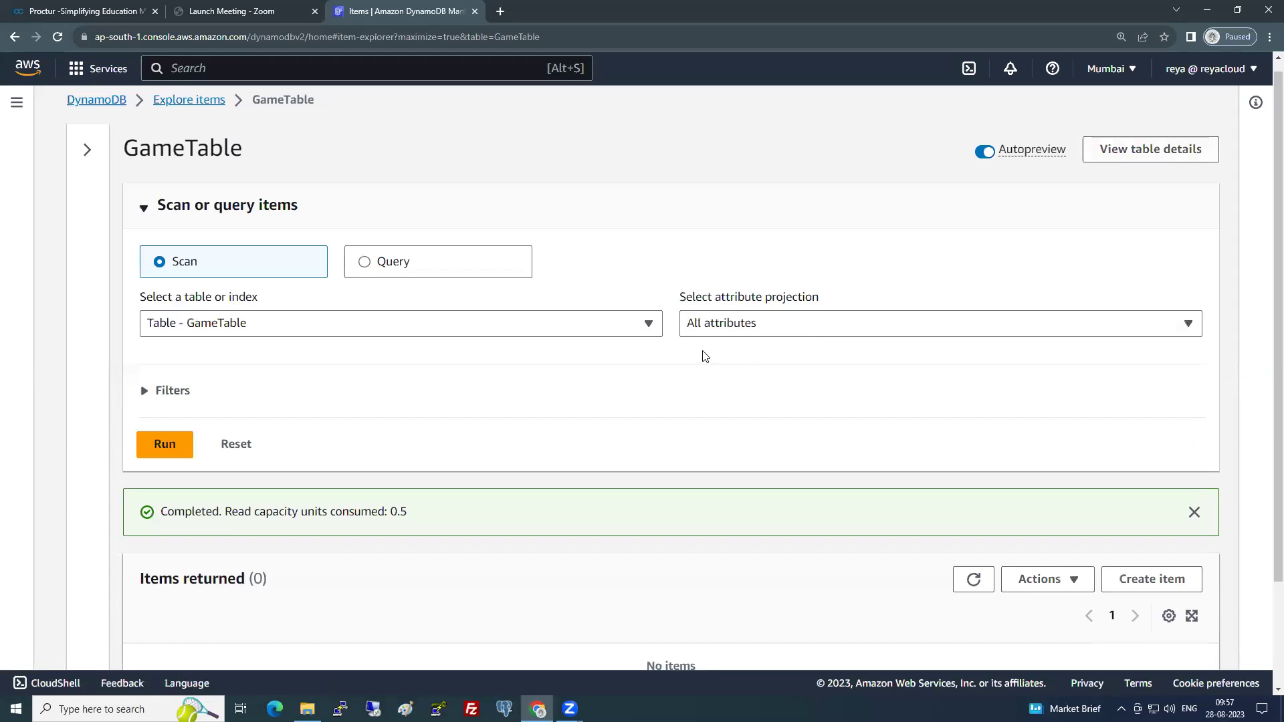
scroll(1164, 426, "down", 2)
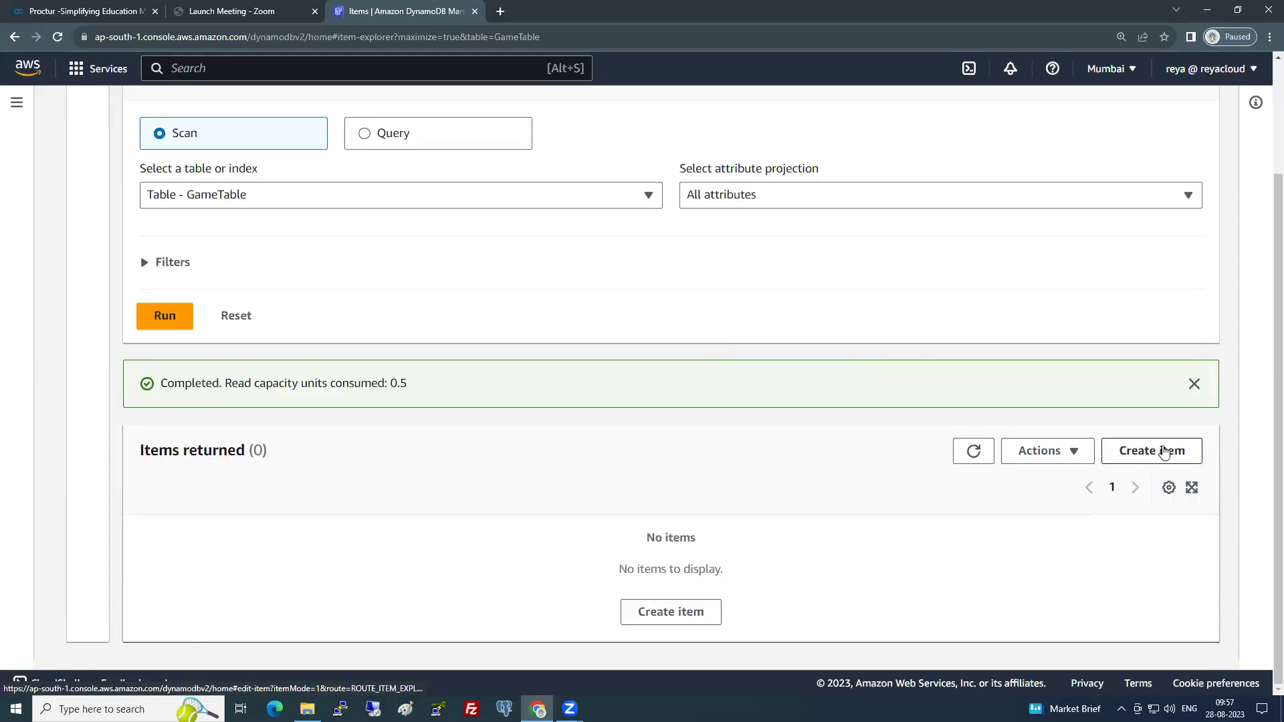
left_click(1164, 452)
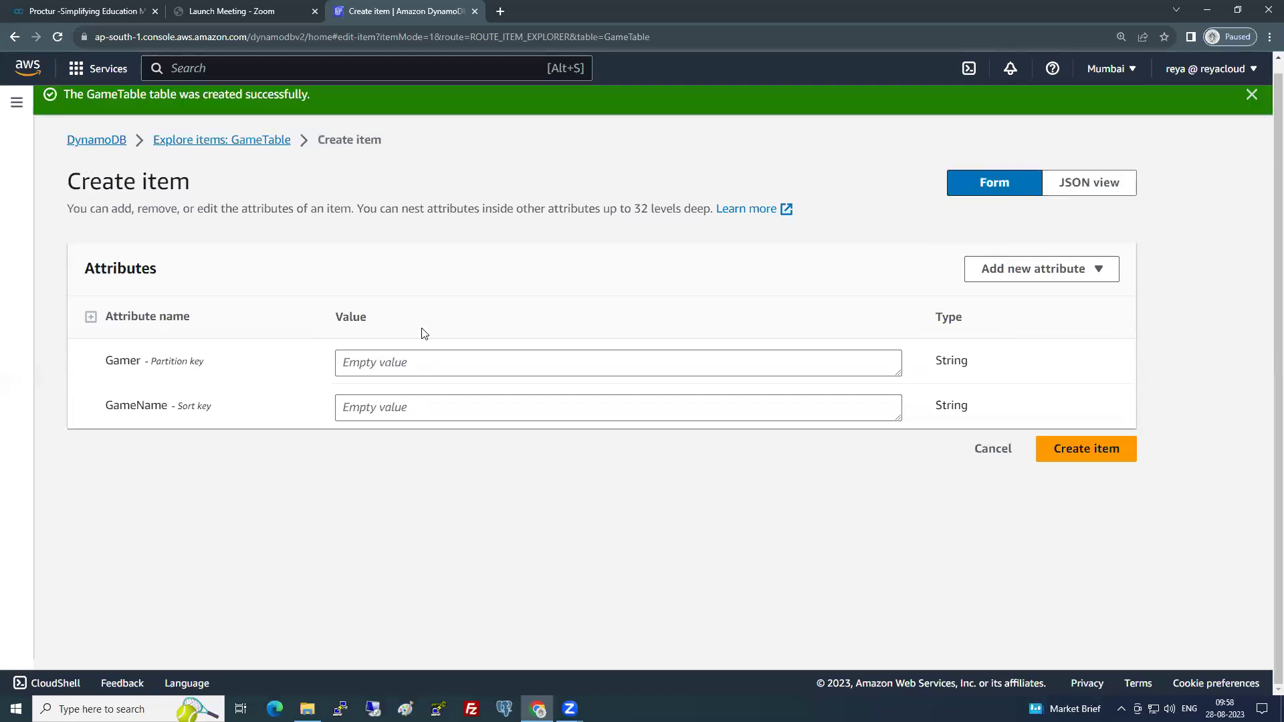
- Enter the gamer's name as the Gamer value and PUBG as GameName
left_click(392, 363)
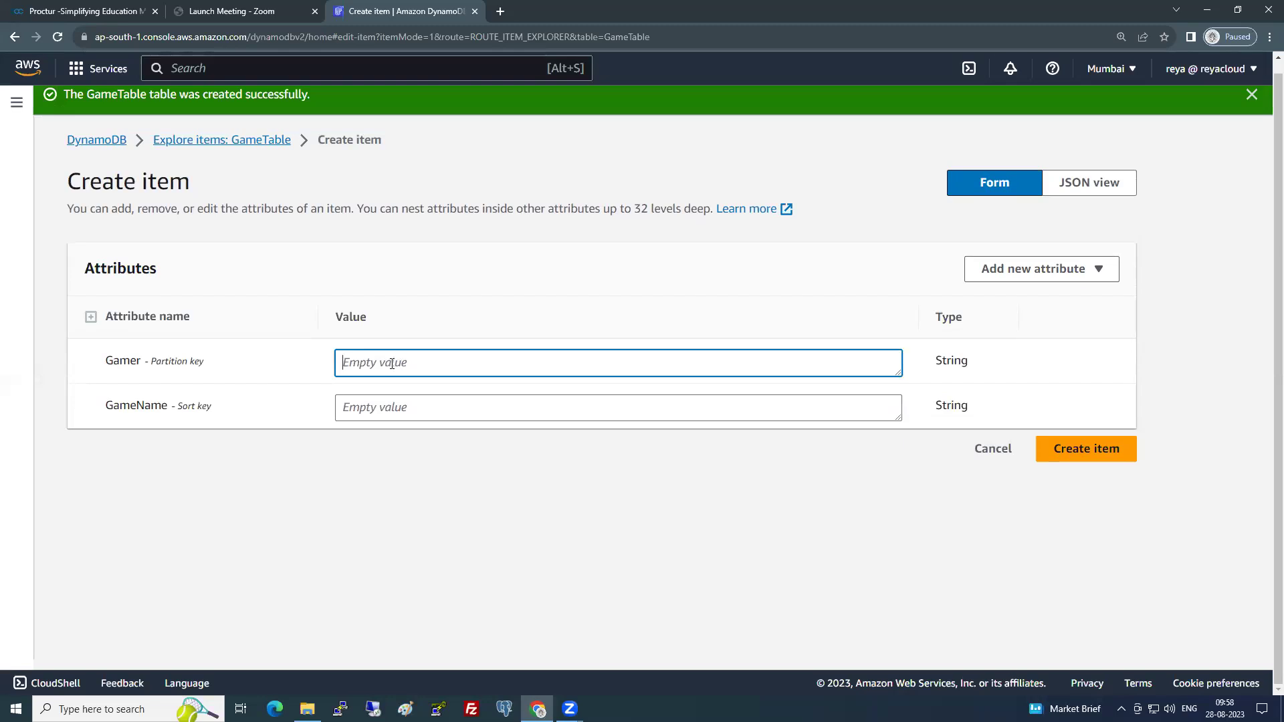
type("Vinod")
left_click(406, 413)
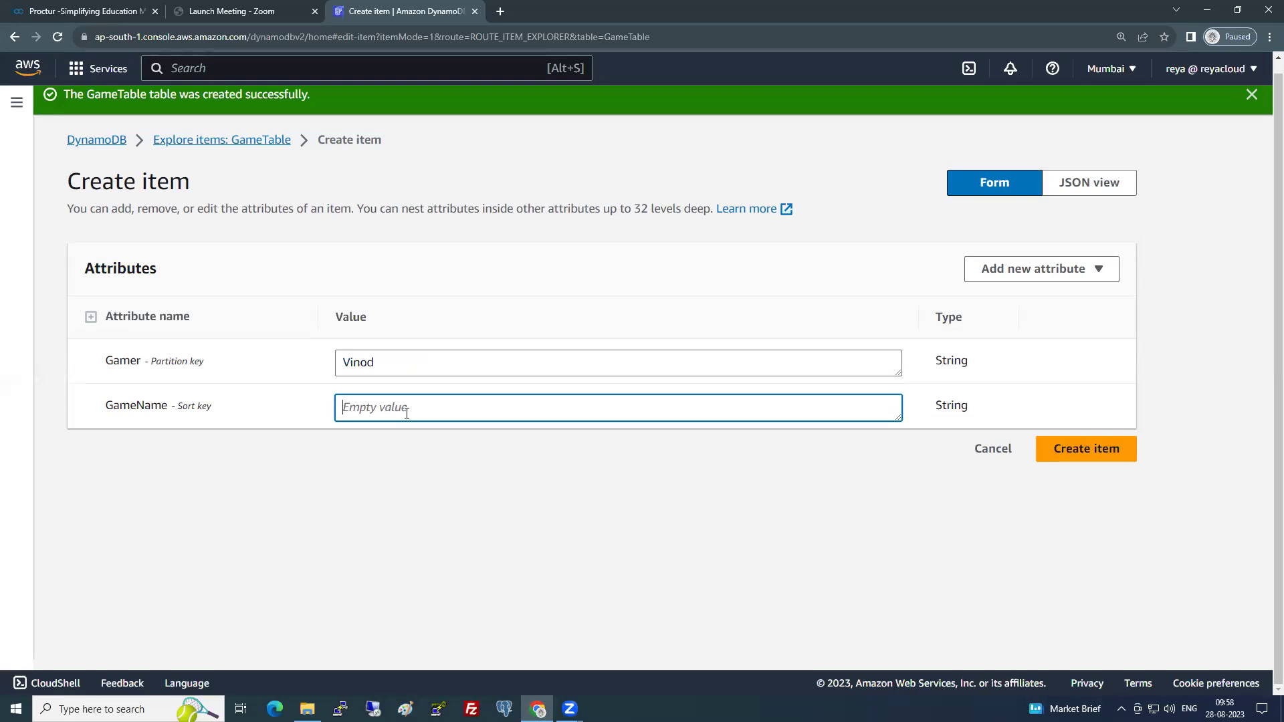
type("PUBG")
- Add String attribute GameStatus with value WON and save the item
left_click(1039, 268)
left_click(1001, 295)
left_click_drag(264, 454, 42, 462)
type("GameSt")
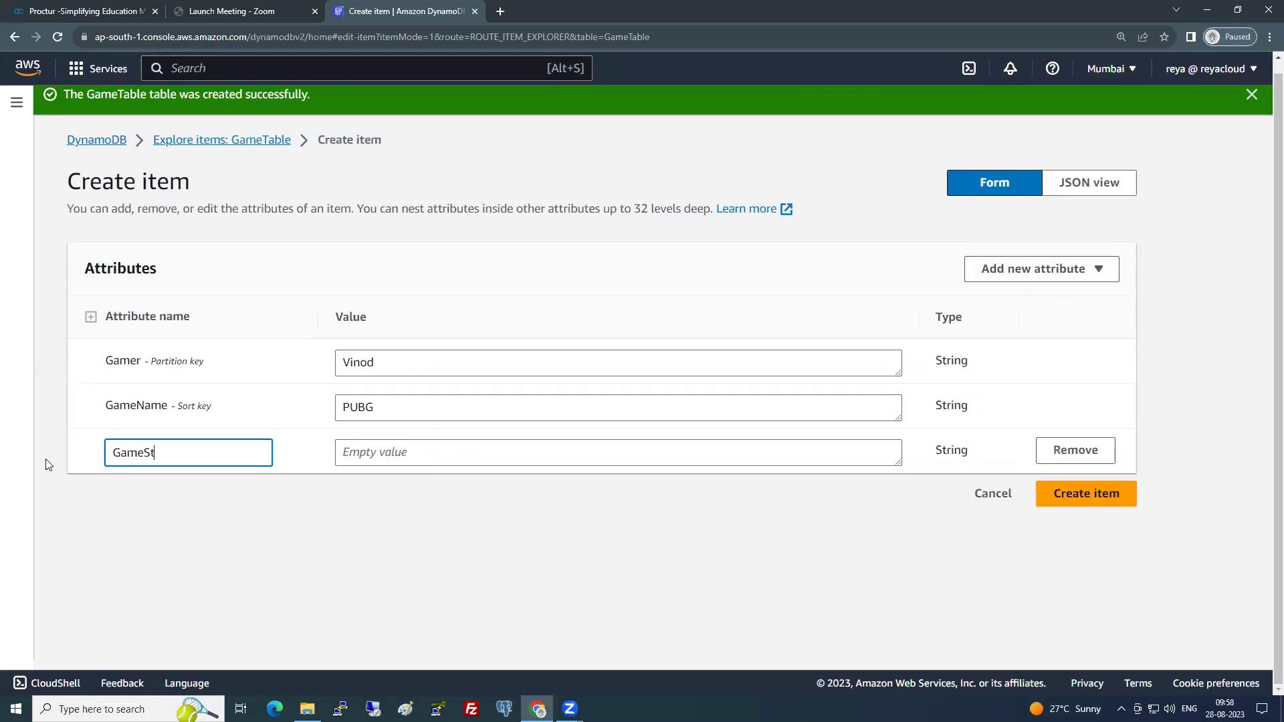
type("atus")
left_click(421, 454)
type("WON")
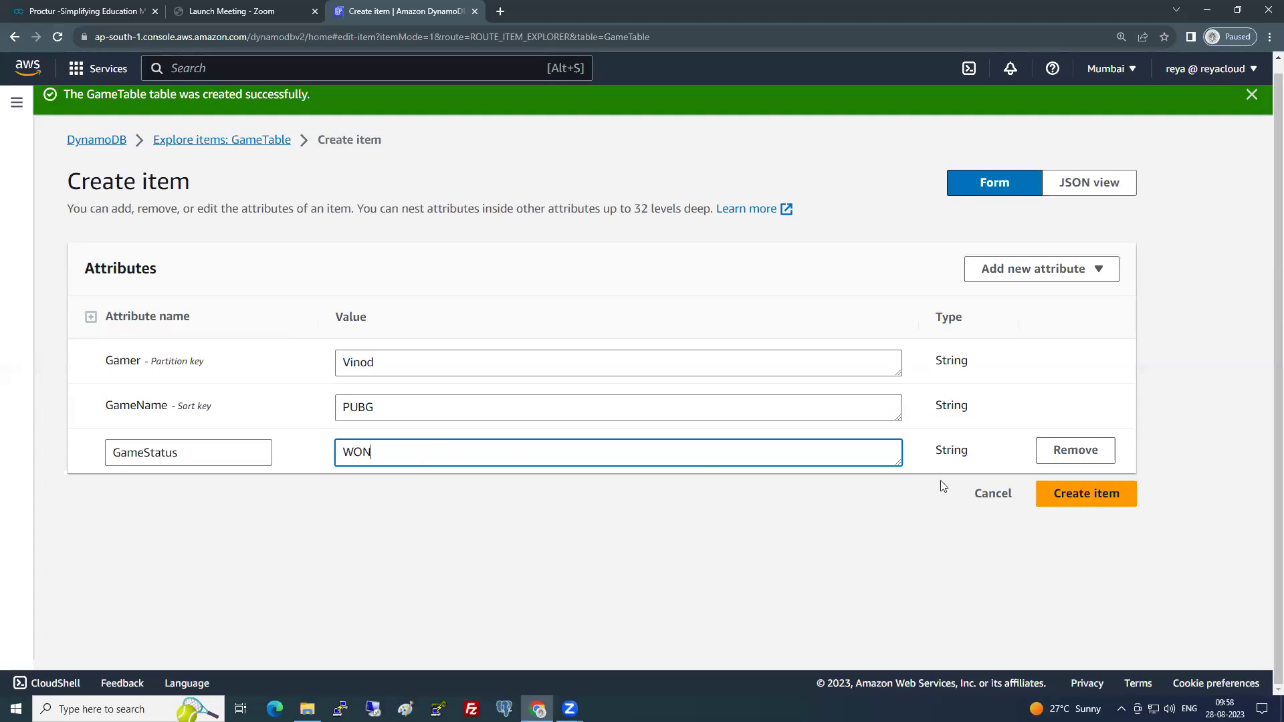
left_click(1068, 495)
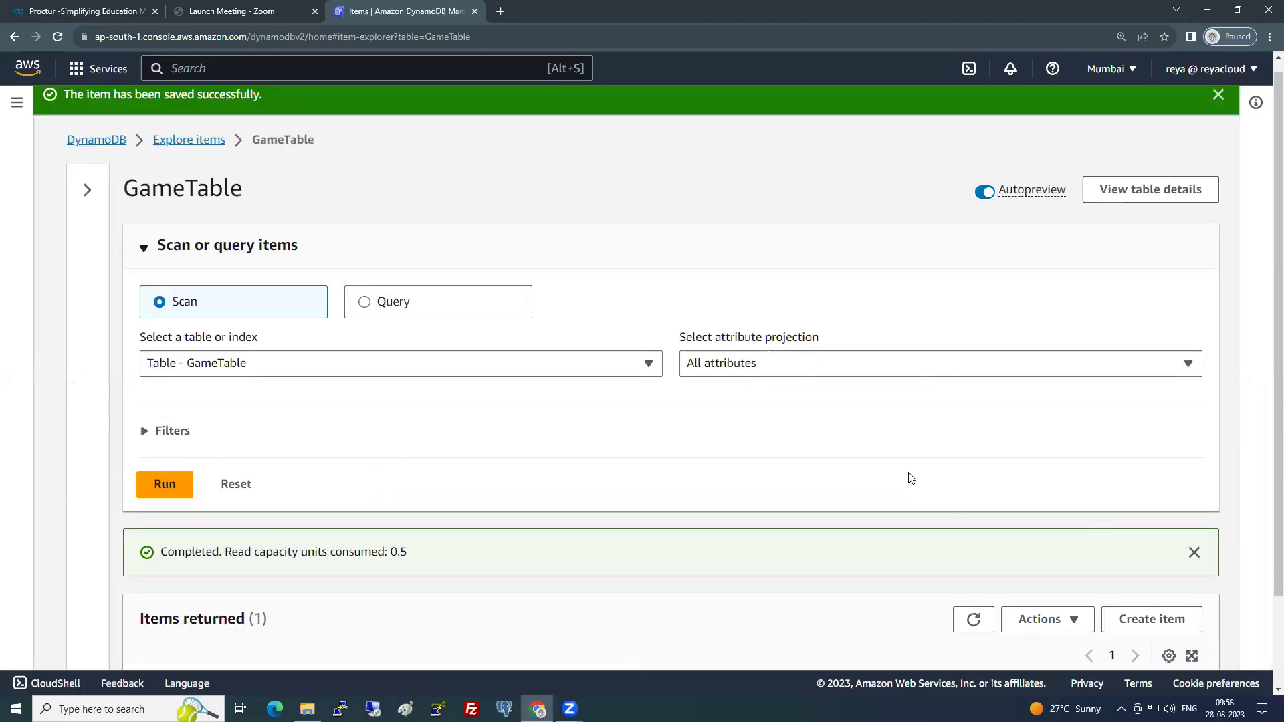
- Tick the PUBG item in the scan results and dismiss the Completed banner
scroll(950, 494, "down", 2)
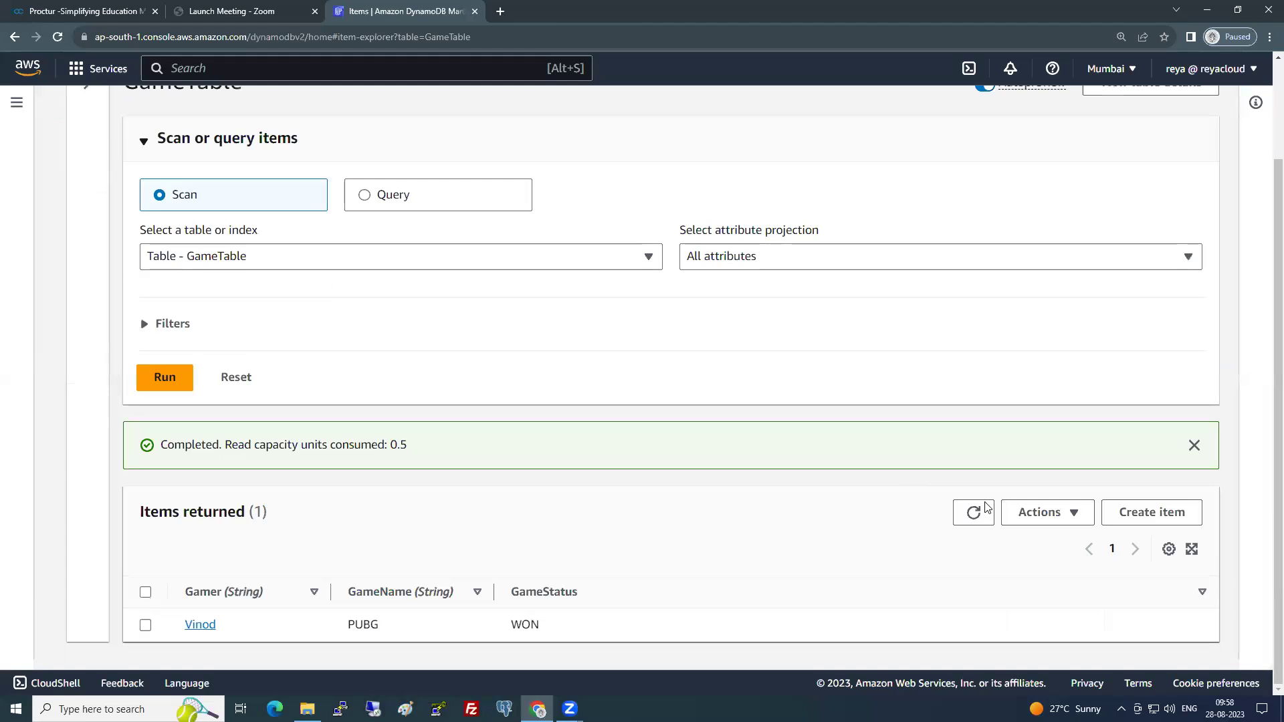
left_click(145, 625)
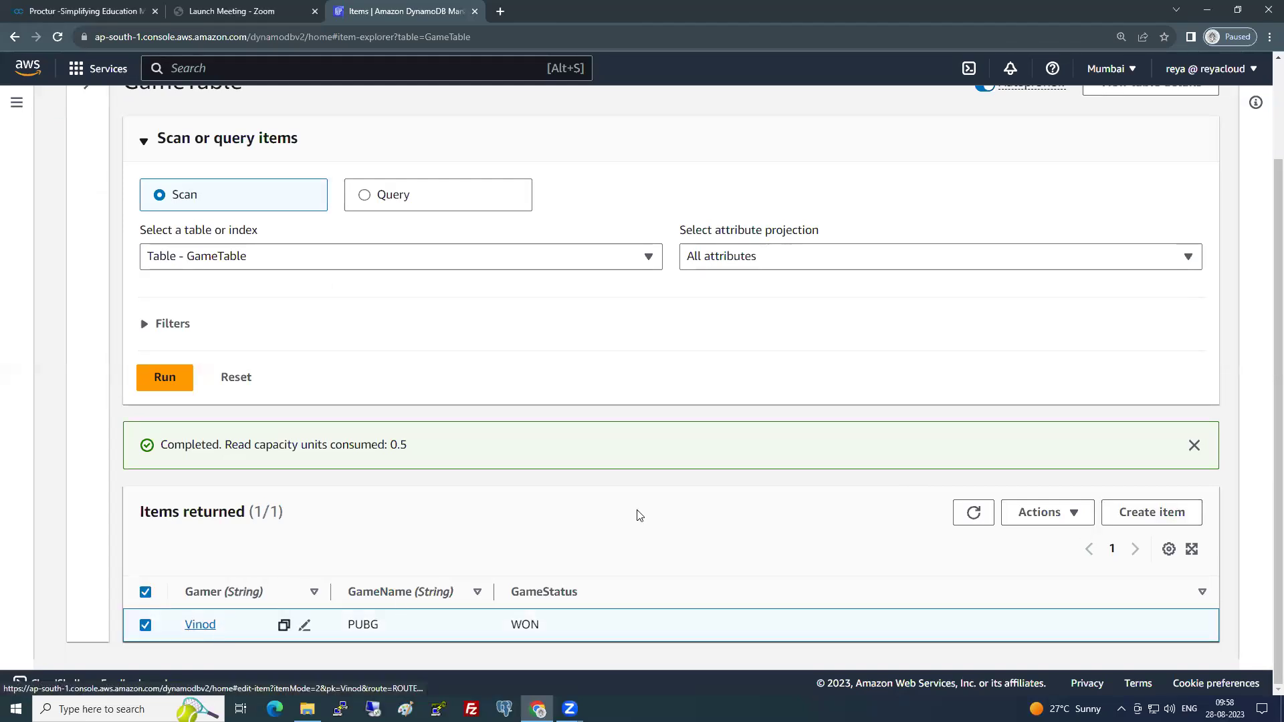
left_click(1194, 445)
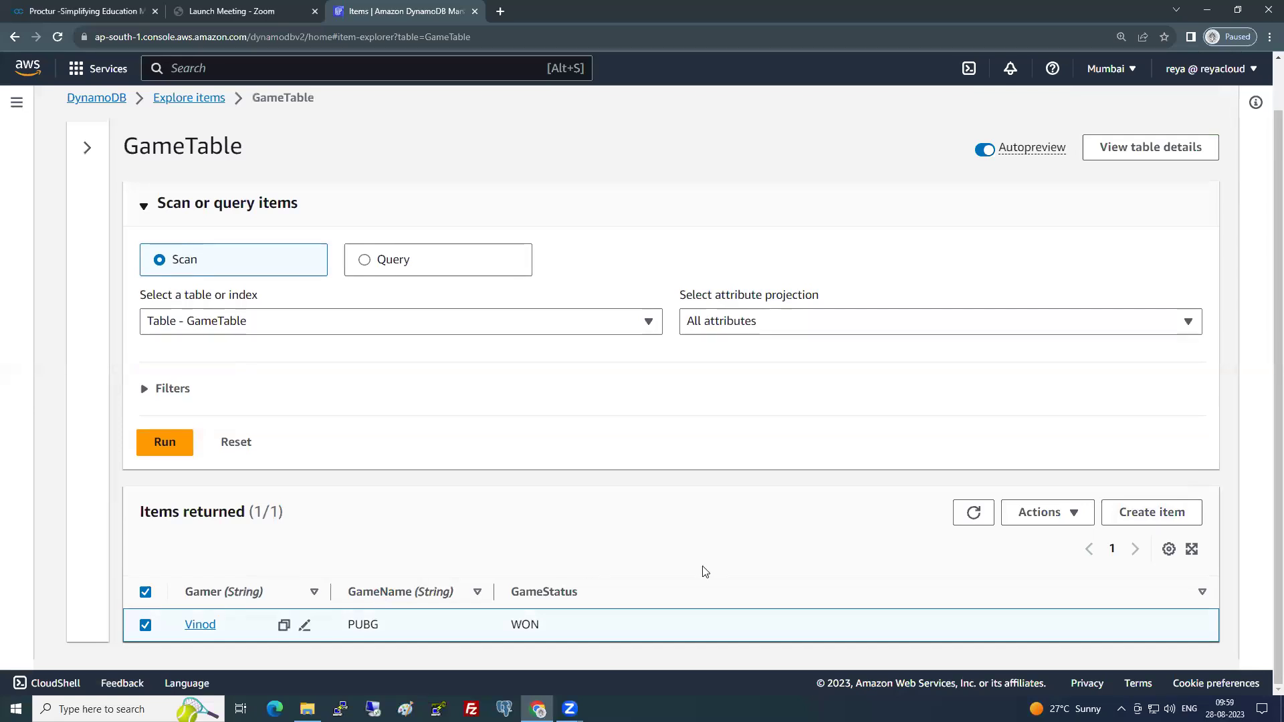
- Duplicate the selected PUBG item and highlight its partition and sort key values
left_click(1044, 513)
left_click(1069, 409)
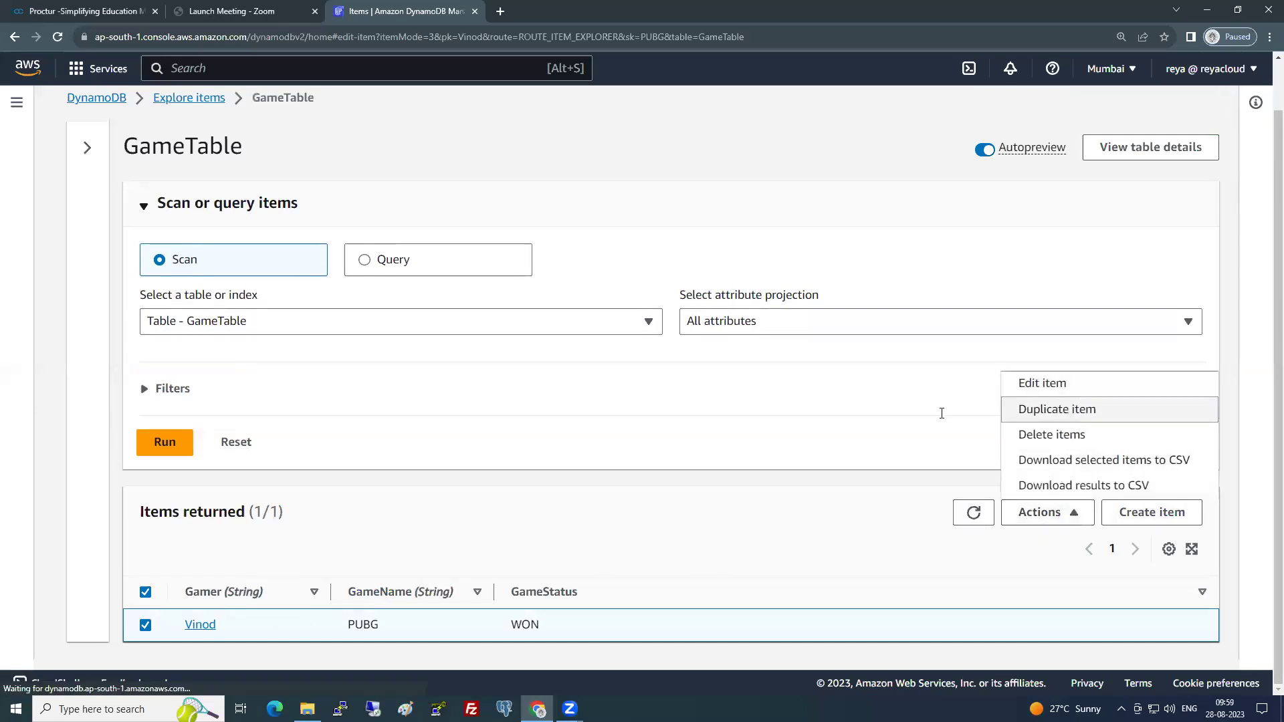
left_click(392, 324)
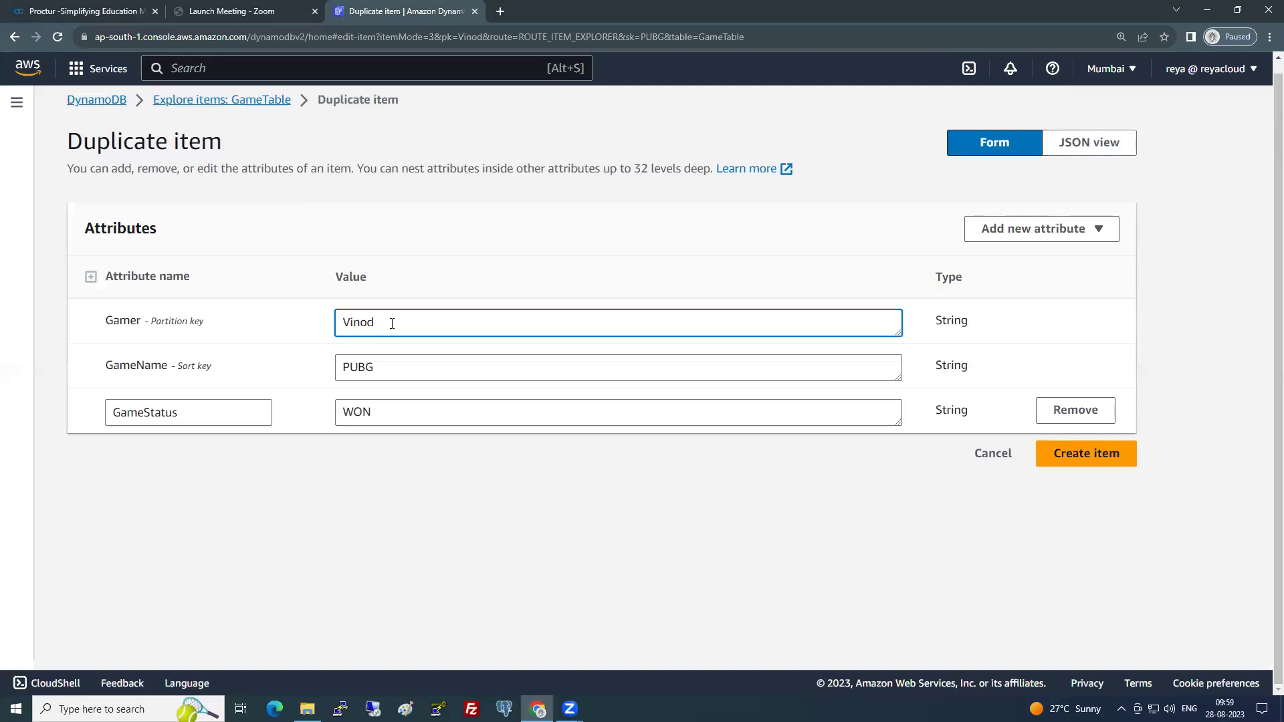
left_click(389, 364)
left_click_drag(389, 364, 339, 366)
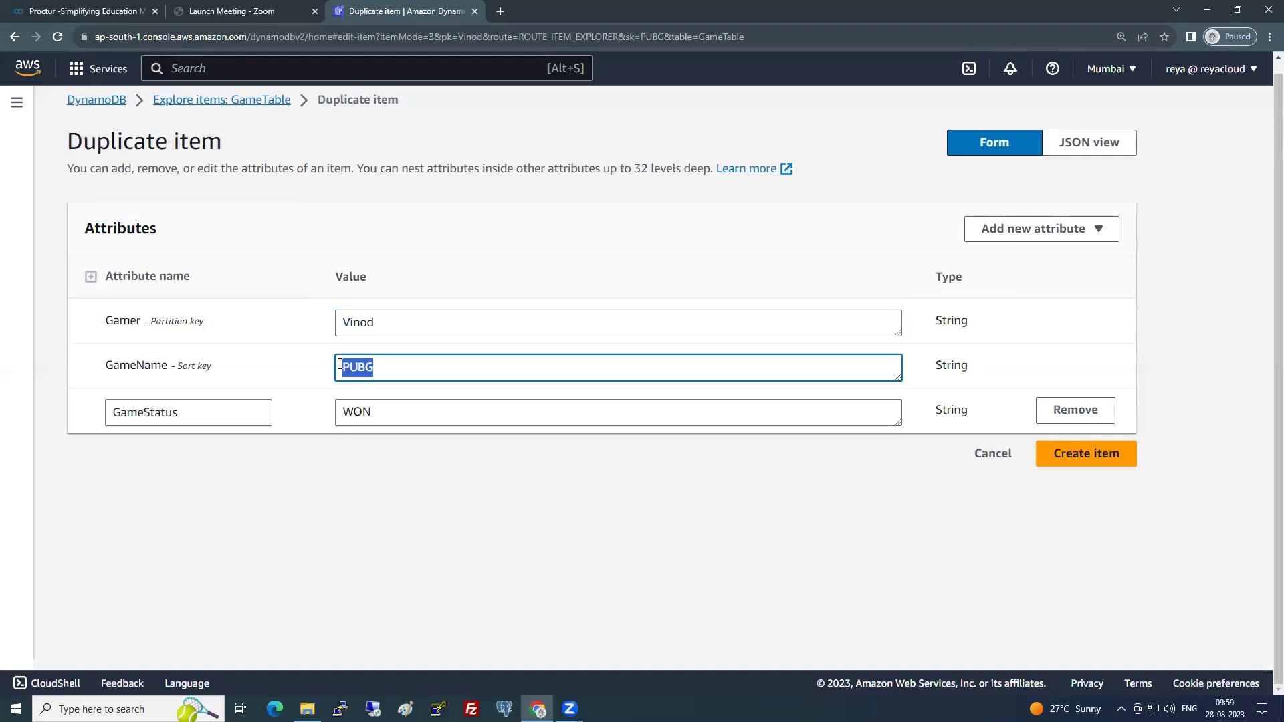
key("shift+Tab")
left_click_drag(102, 322, 212, 325)
left_click_drag(178, 367, 222, 371)
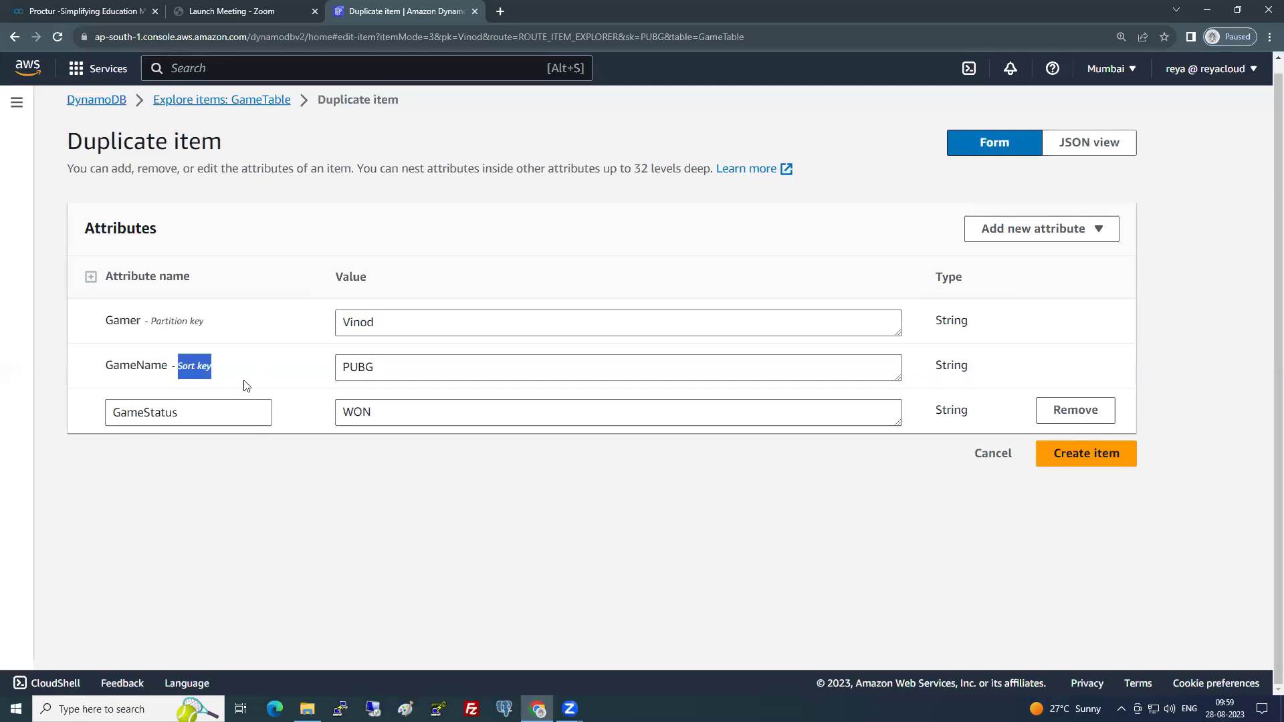
- Attempt to create the duplicate with unchanged keys, triggering the uniqueness error
left_click(264, 444)
left_click_drag(381, 323, 338, 328)
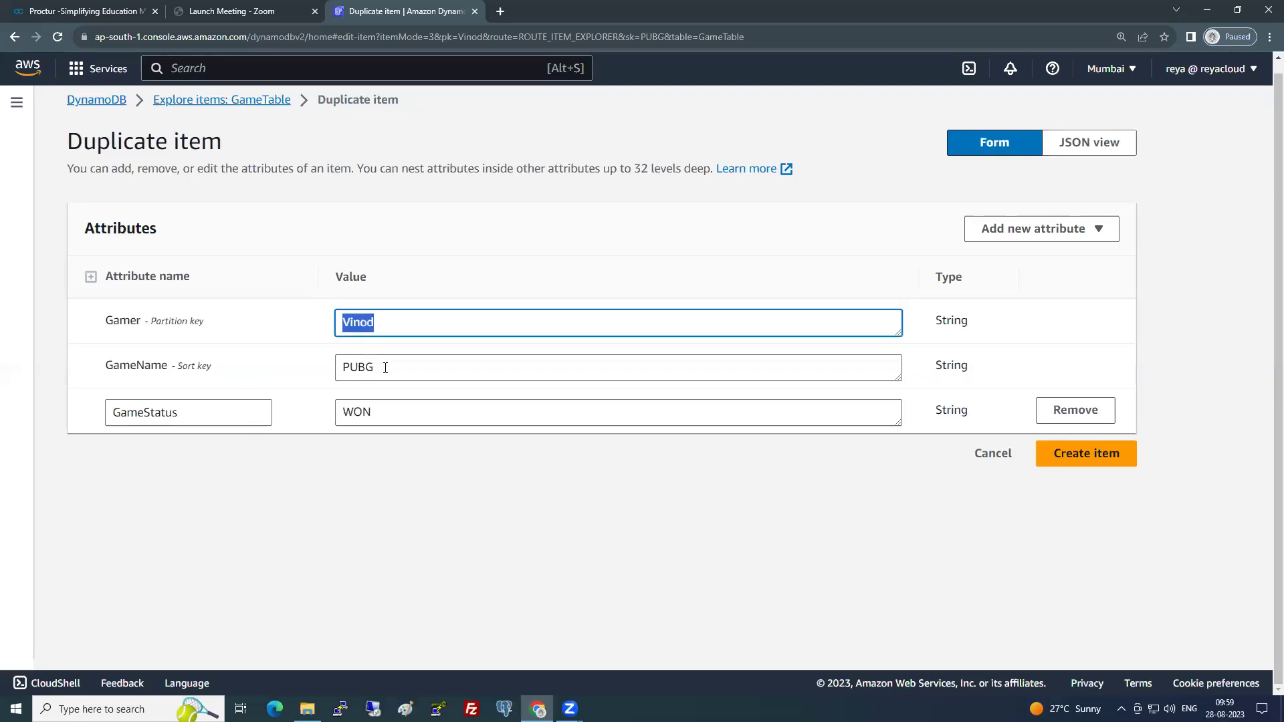
left_click_drag(384, 366, 318, 372)
left_click(331, 501)
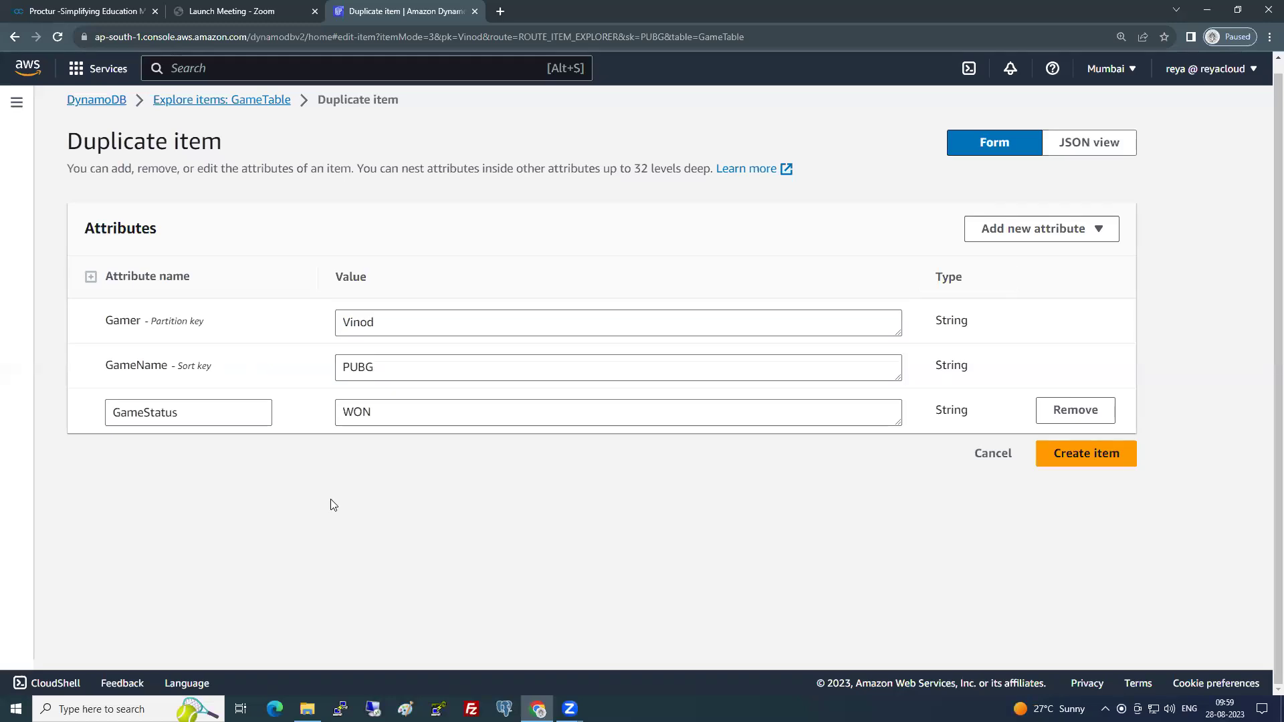
left_click(395, 411)
left_click(390, 507)
left_click(1085, 459)
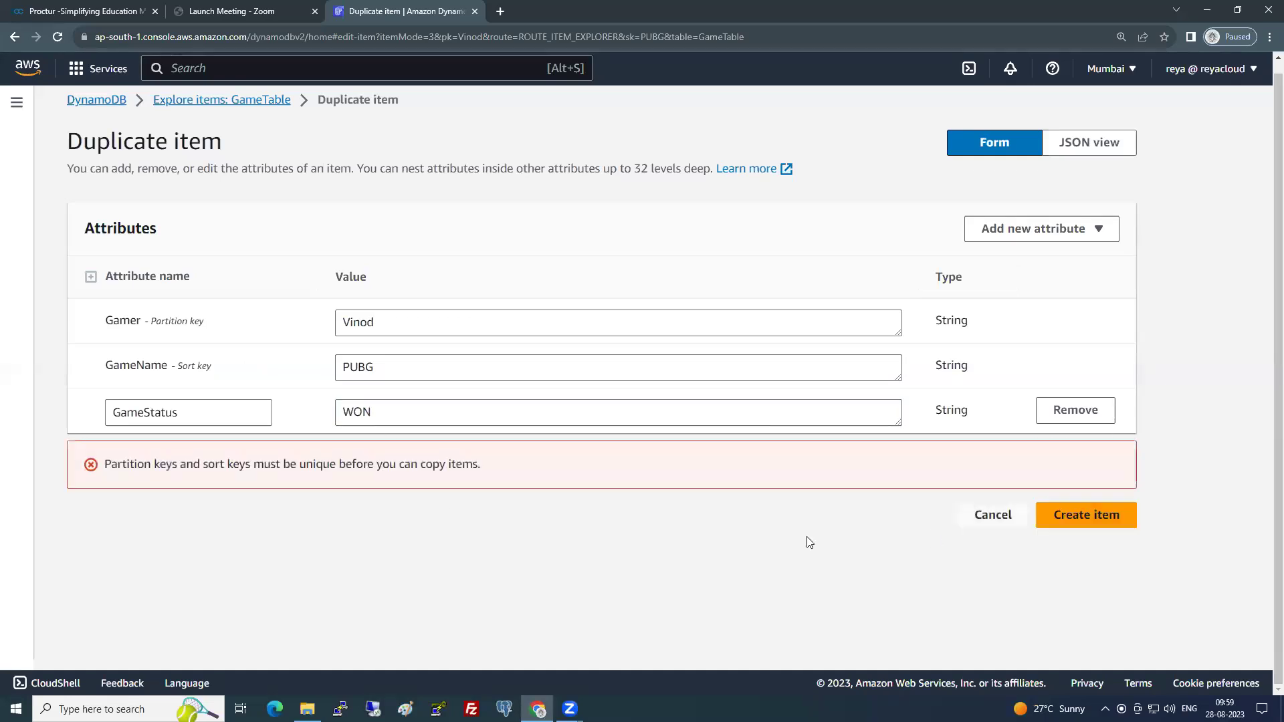
left_click_drag(205, 325, 166, 322)
left_click_drag(215, 370, 163, 365)
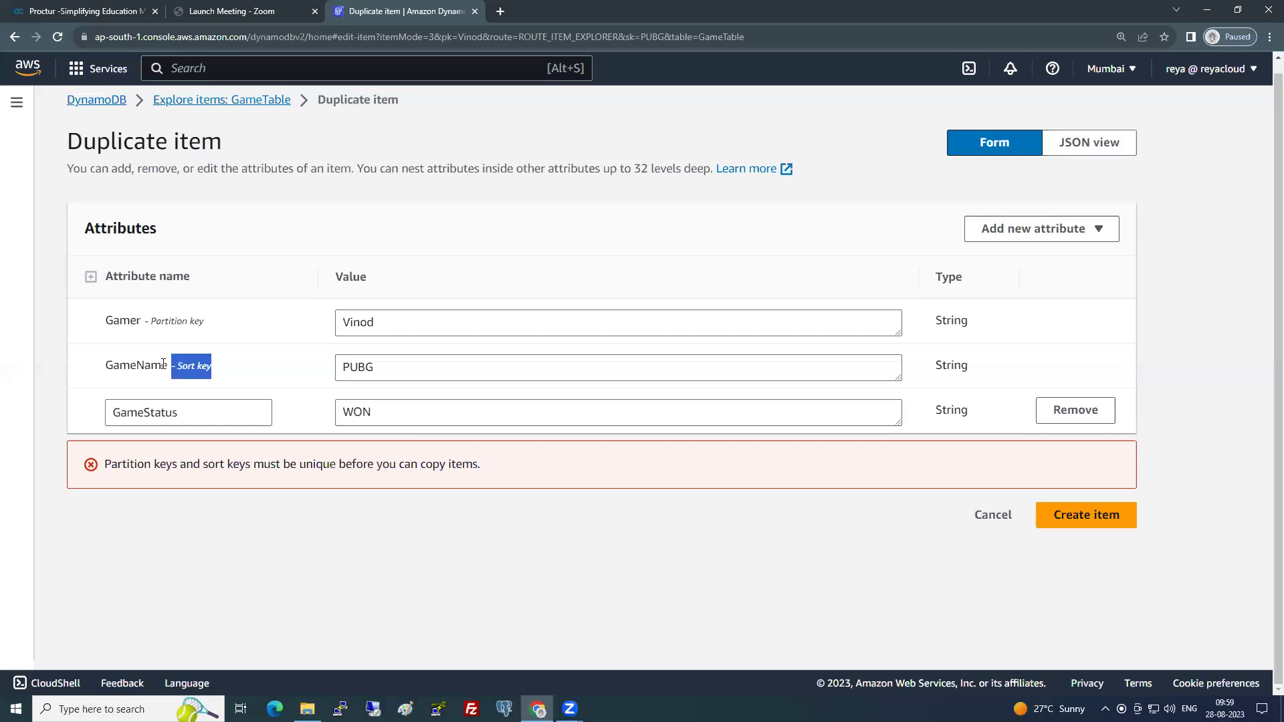
left_click(387, 499)
left_click(387, 324)
left_click_drag(390, 370, 290, 371)
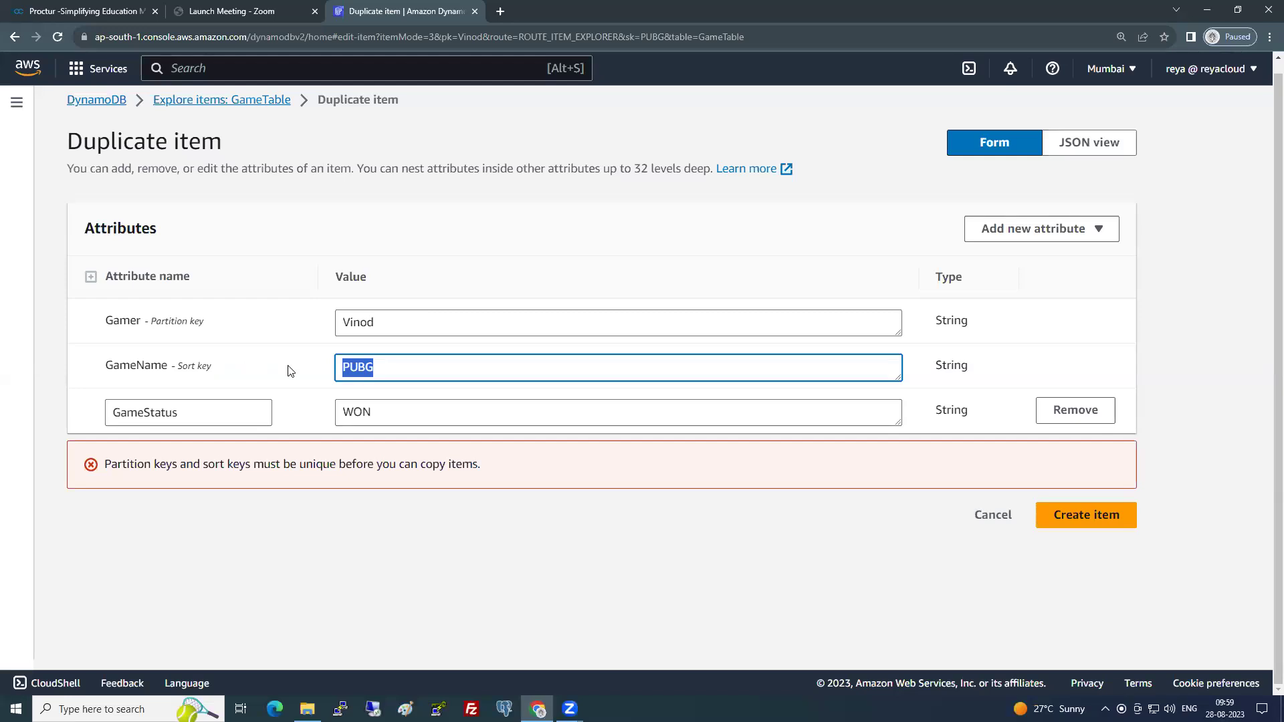
- Change the duplicate's GameName to FreeFire and GameStatus to LOST
type("F")
type("irewal")
key("BackSpace")
key("BackSpace")
key("BackSpace")
key("BackSpace")
key("BackSpace")
key("BackSpace")
type("FreeFire")
left_click(357, 433)
left_click_drag(378, 413, 312, 420)
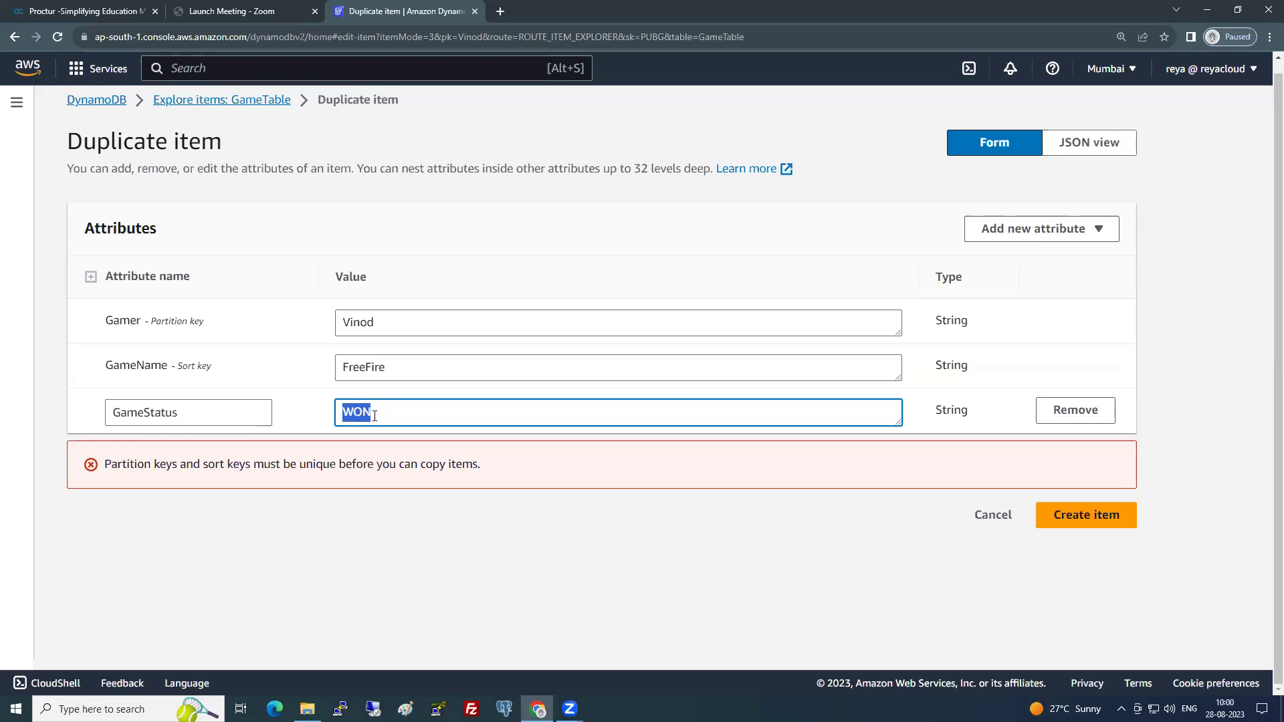
type("LOSt")
key("BackSpace")
type("T")
left_click(363, 494)
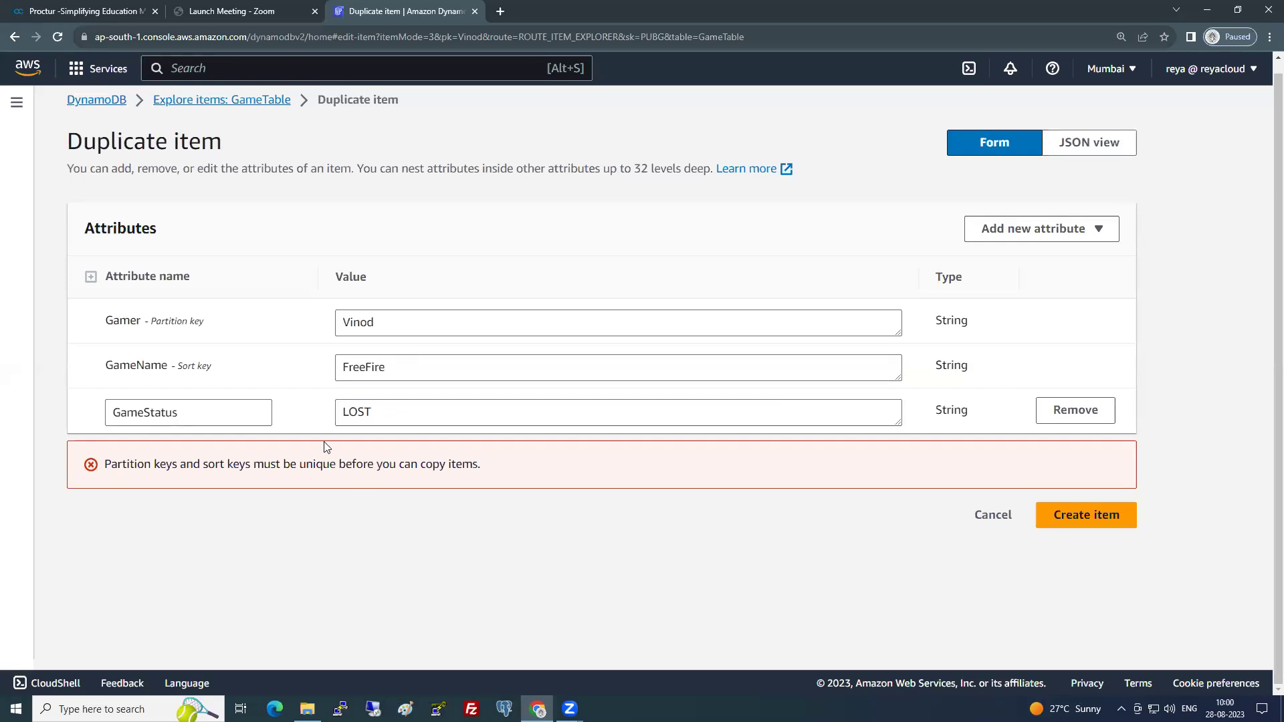
- Review the partition and sort keys, save the FreeFire item, and return to DynamoDB home
double_click(382, 325)
left_click(293, 525)
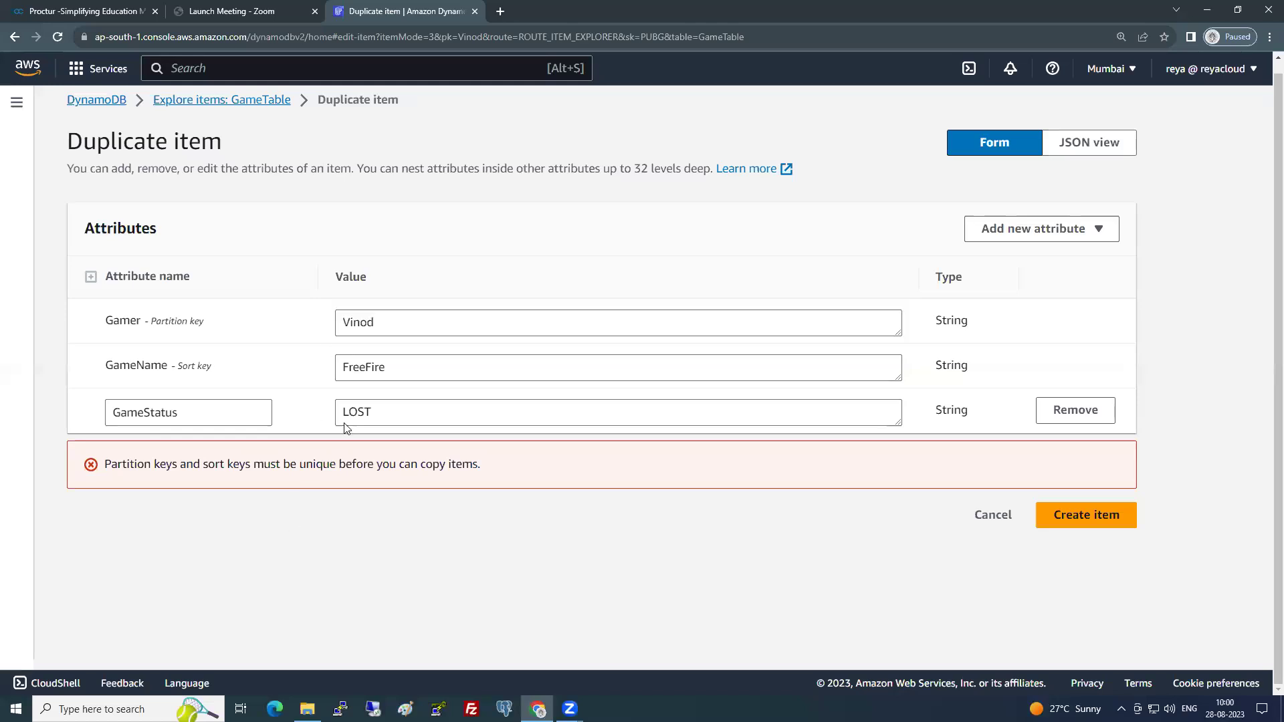
left_click_drag(412, 327, 306, 321)
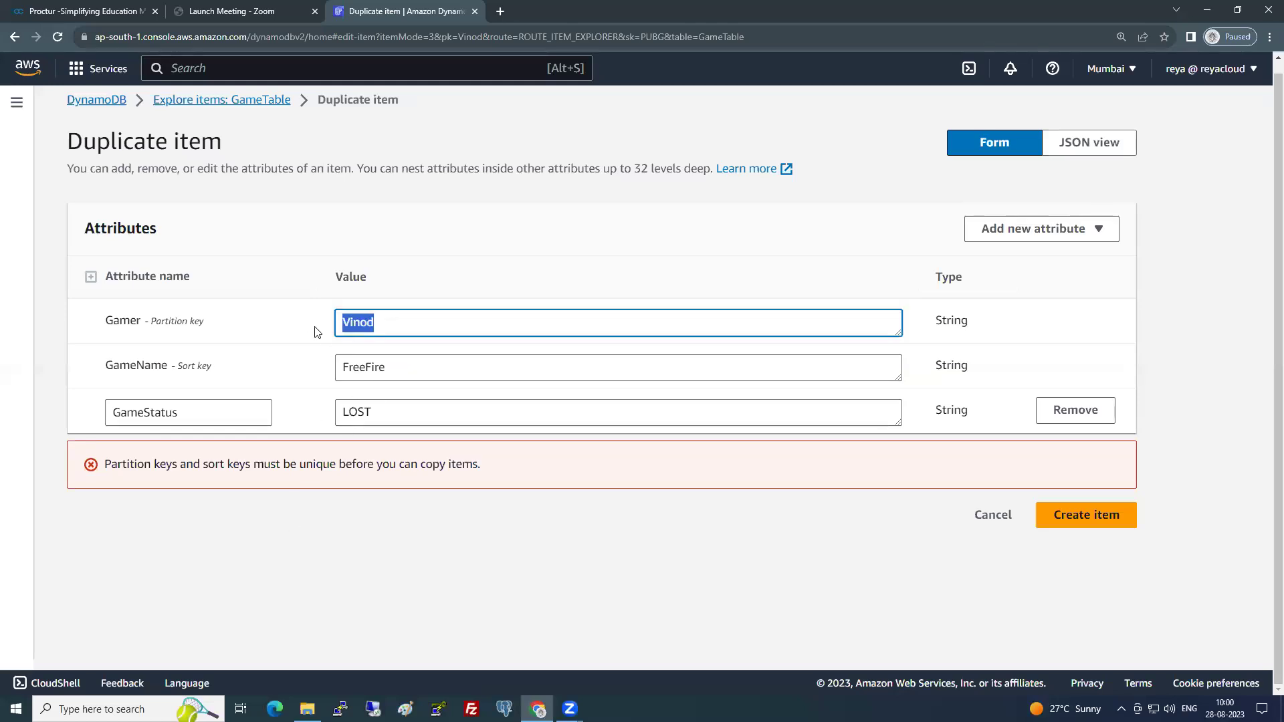
left_click(300, 527)
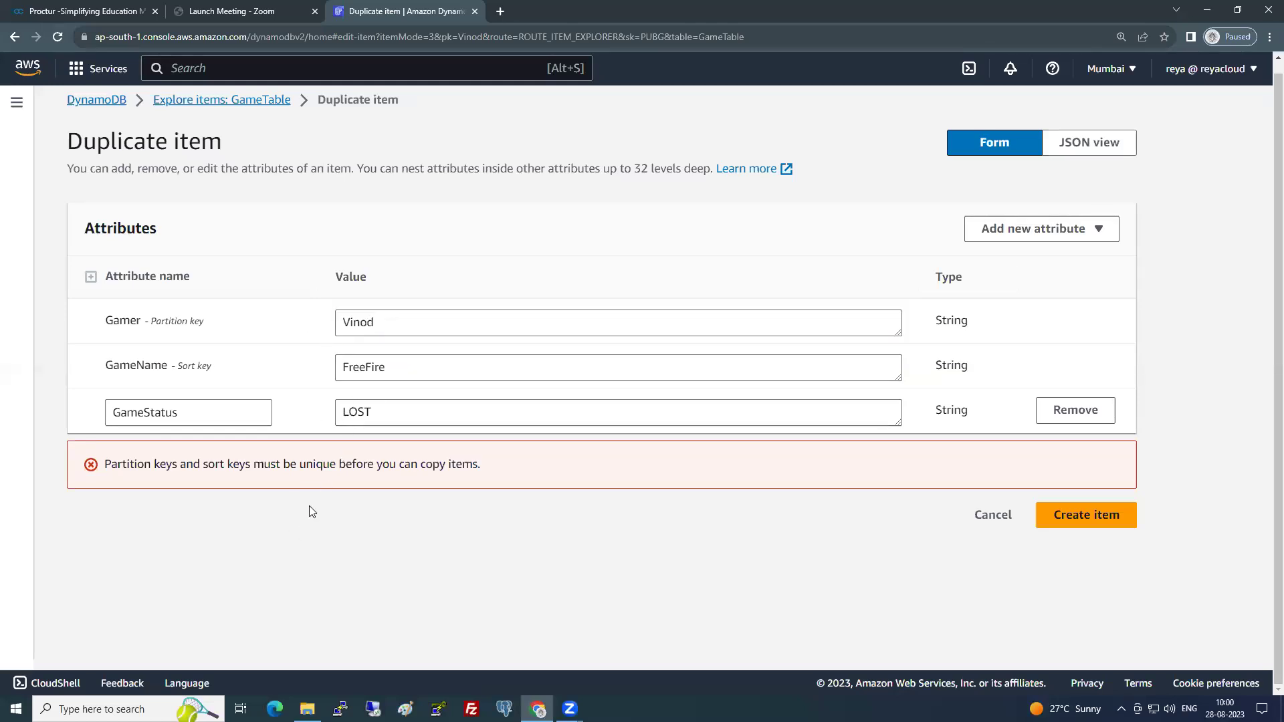
double_click(379, 330)
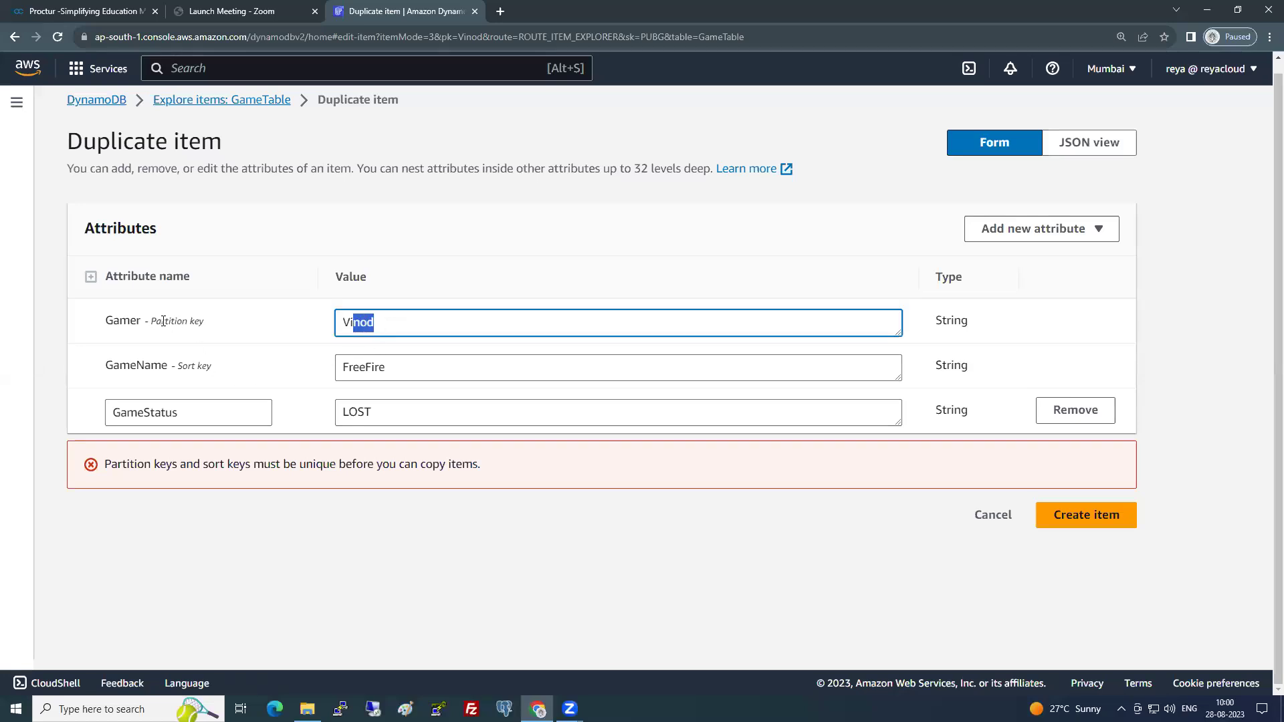
left_click_drag(163, 321, 205, 323)
left_click_drag(188, 366, 214, 368)
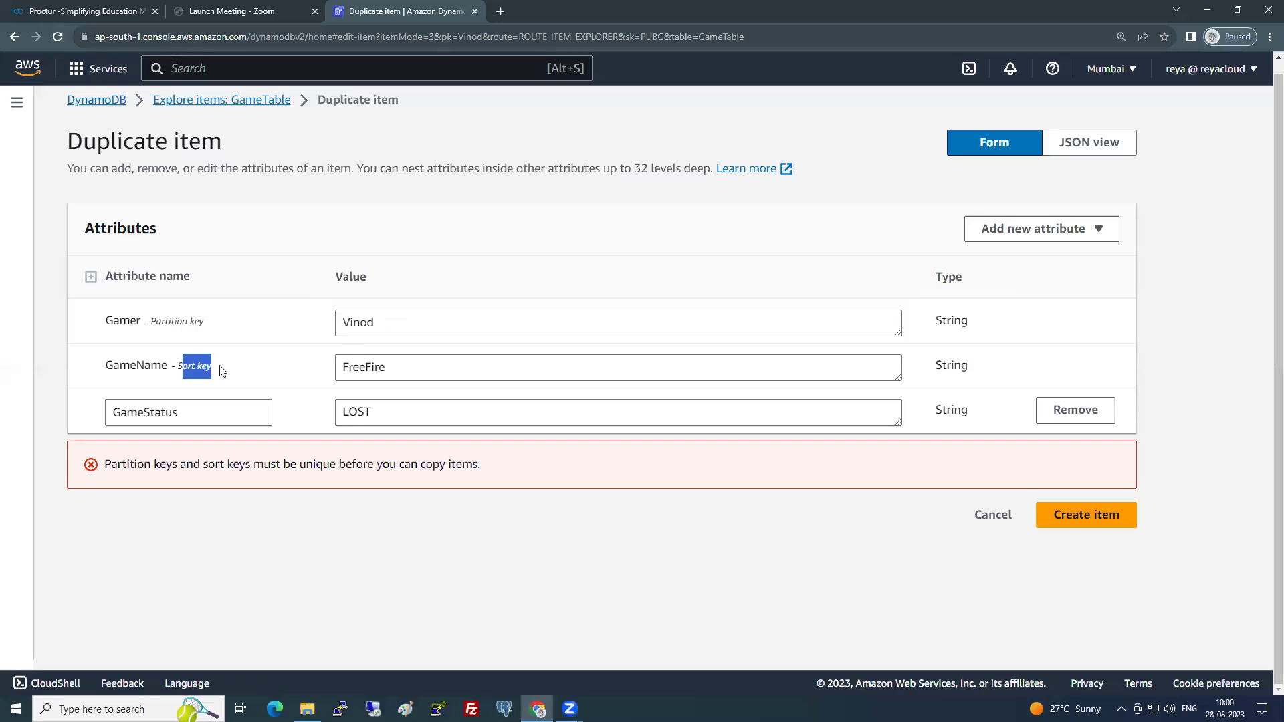
left_click(363, 365)
double_click(363, 365)
left_click(362, 515)
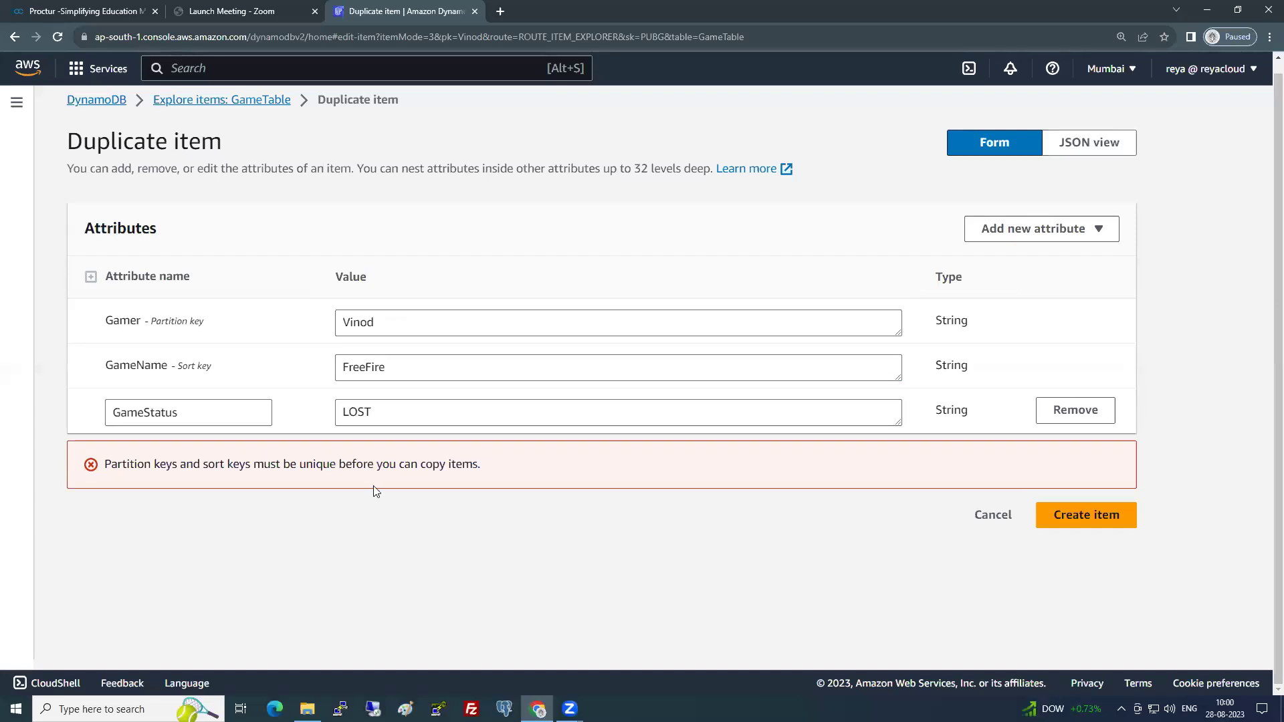
left_click(1075, 516)
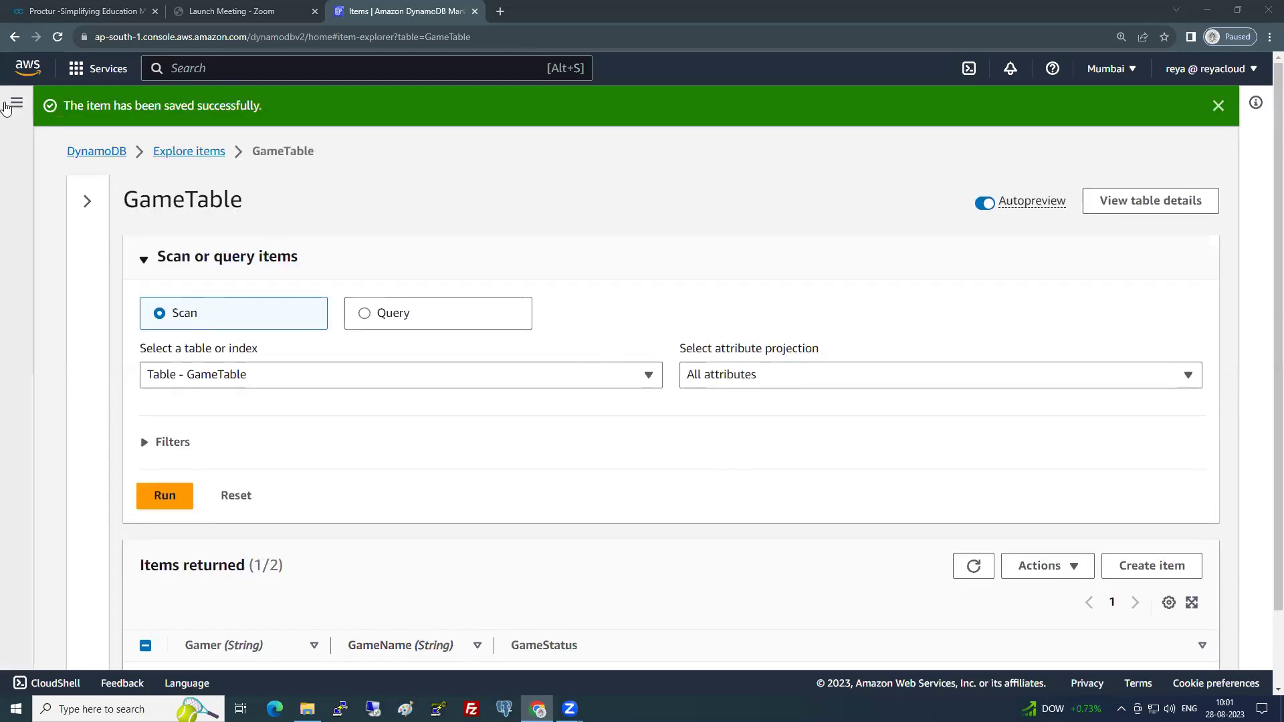
left_click(118, 151)
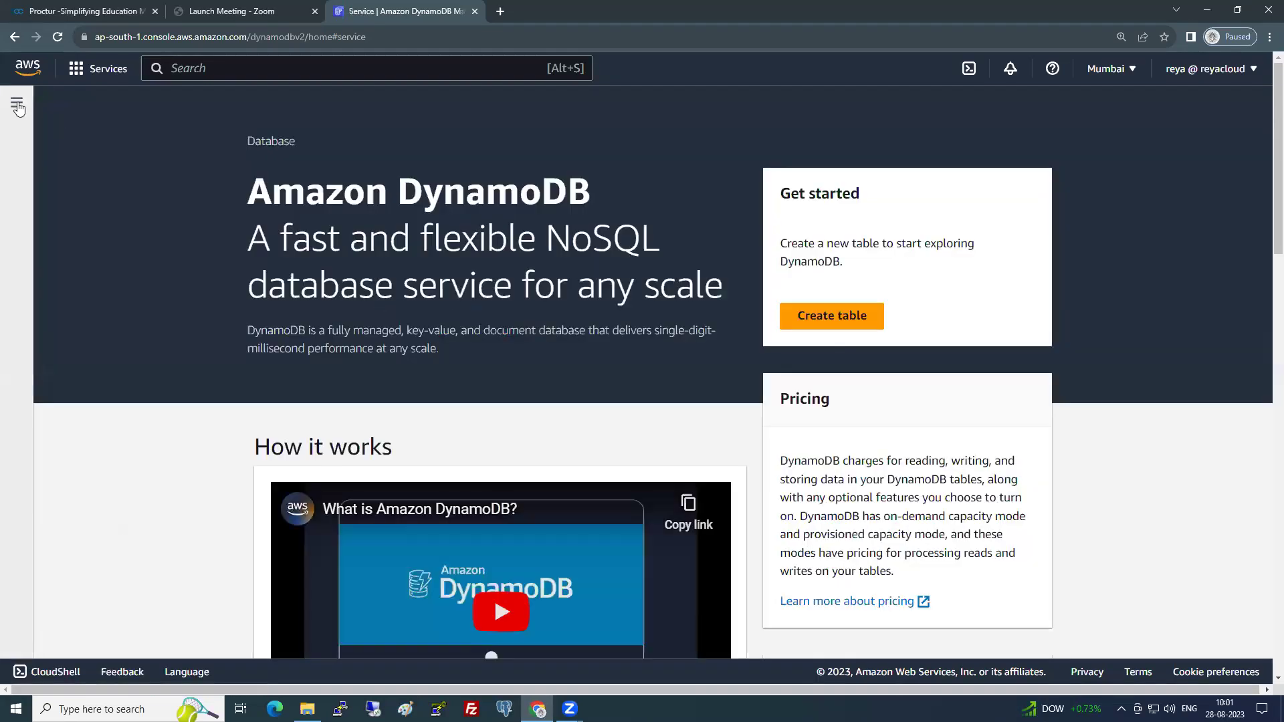
left_click(17, 103)
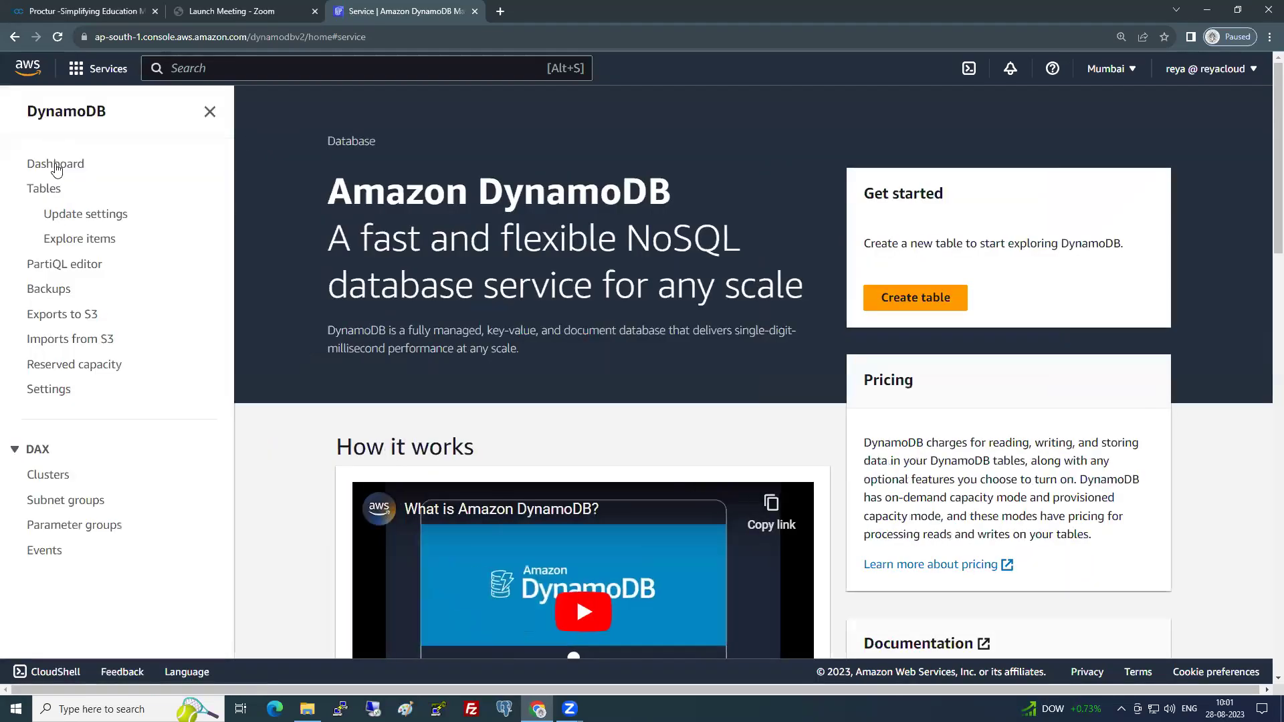
- Open Tables from the navigation pane, then close the pane
left_click(45, 192)
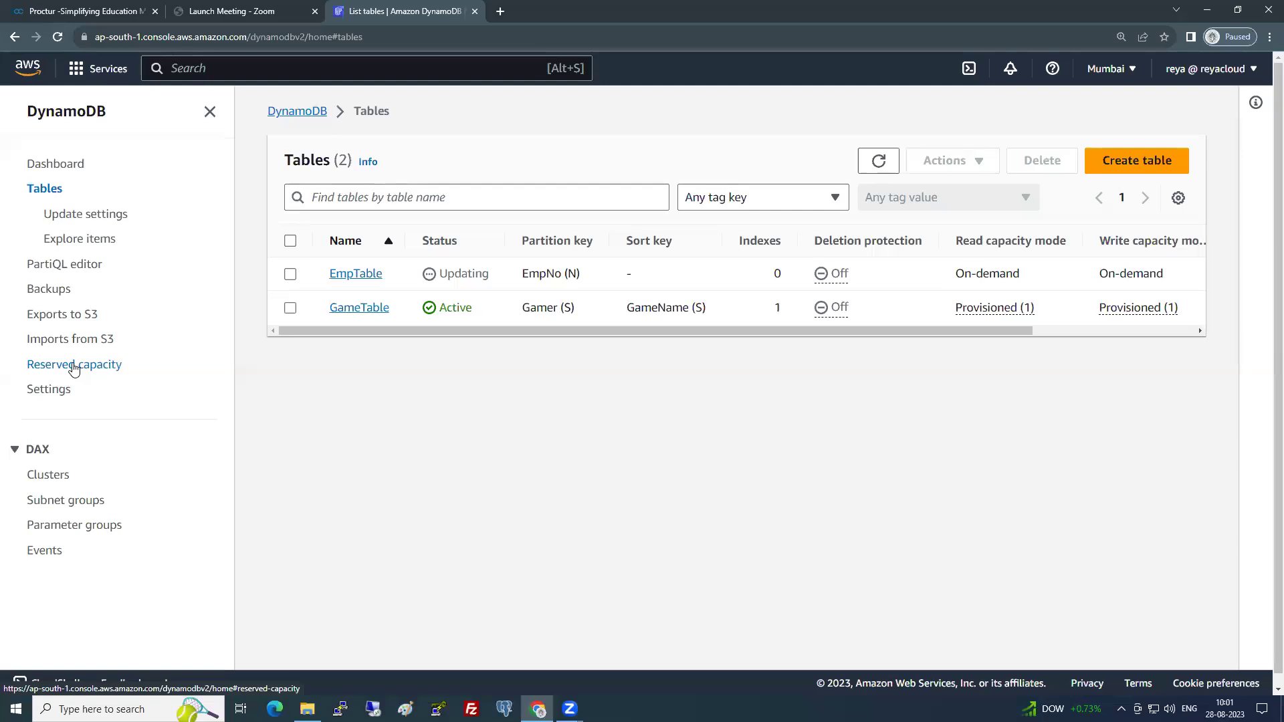
left_click(210, 112)
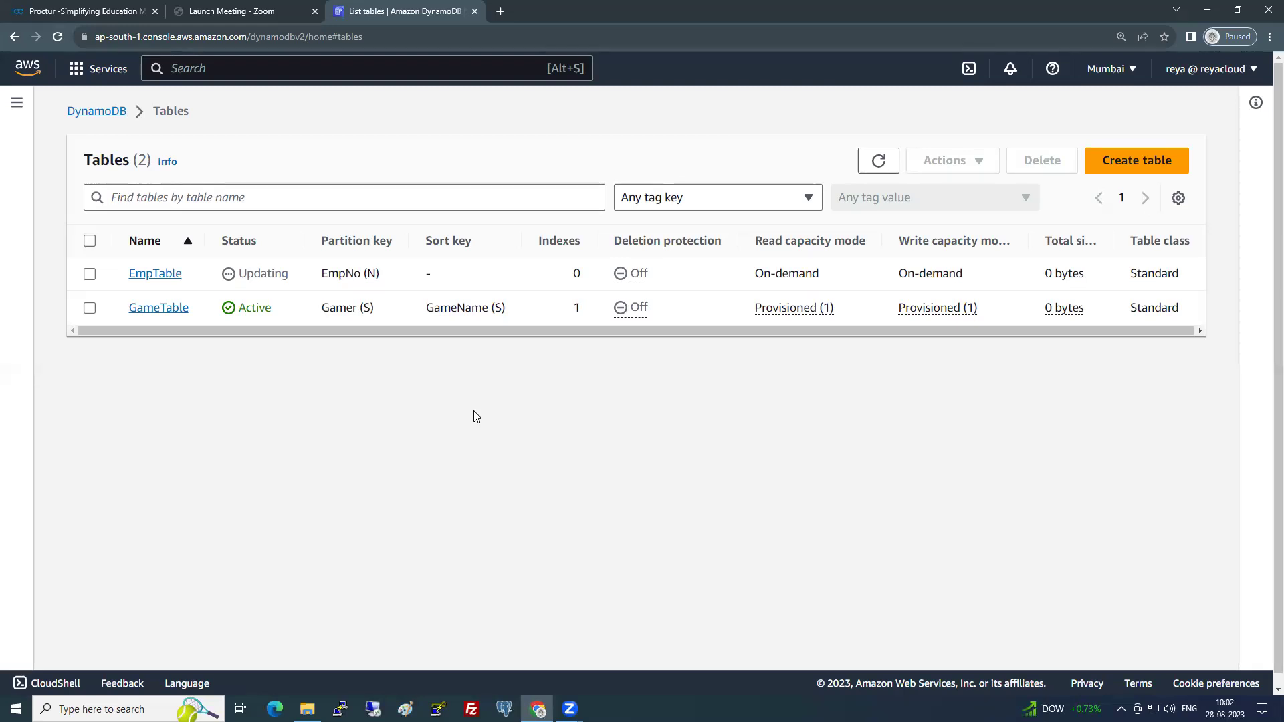
- Search Google in a new tab for how to upload data to DynamoDB, briefly opening the sponsored result
left_click(500, 12)
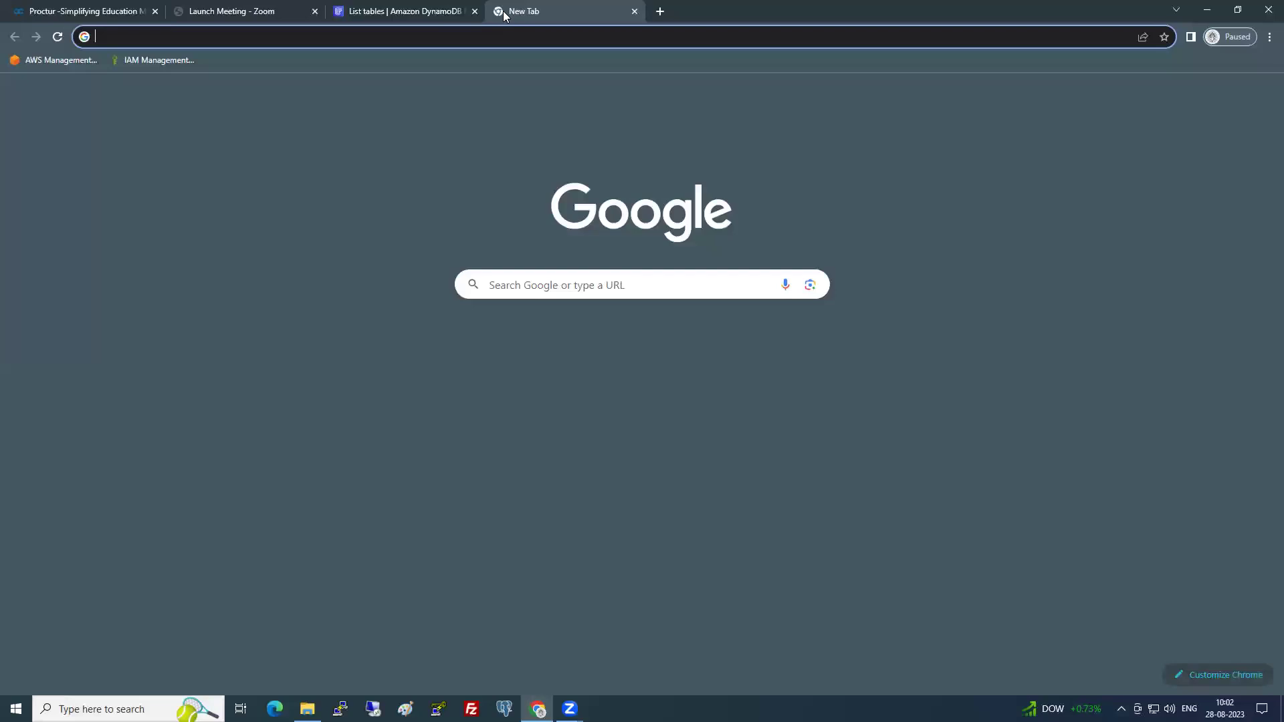
type("google.com")
key("Return")
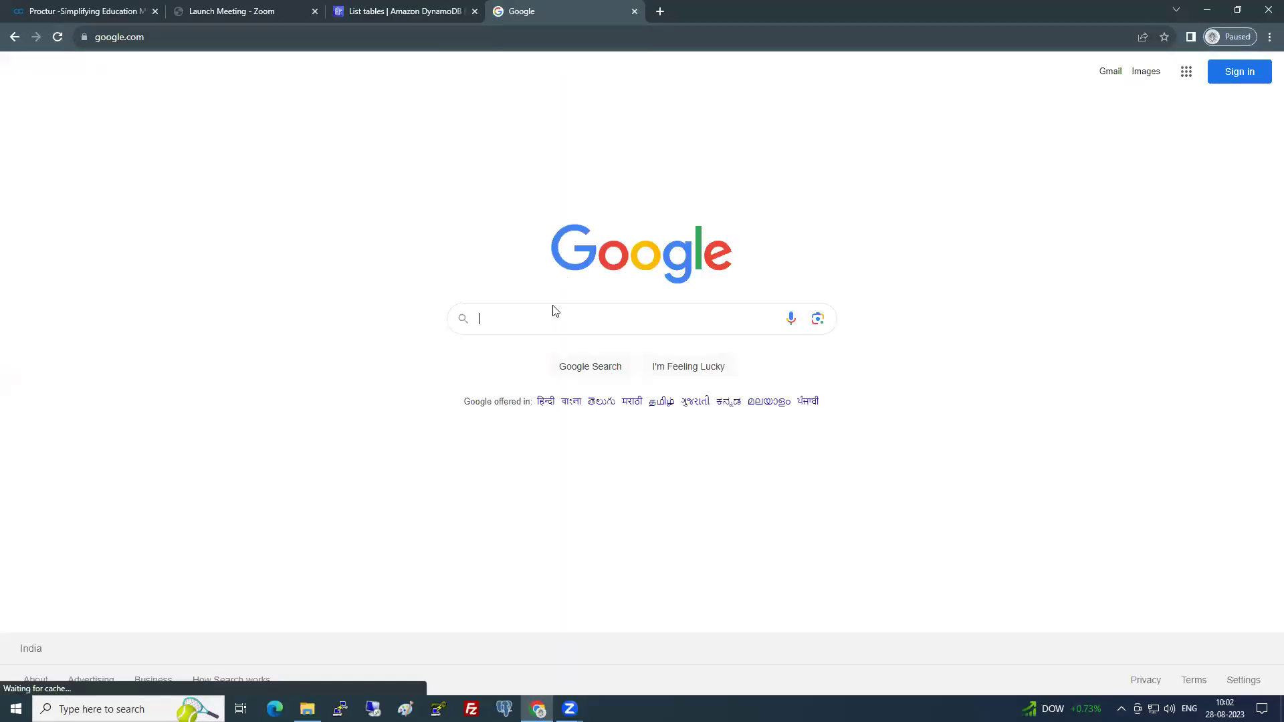
left_click(549, 319)
type("upload data to aws dyn")
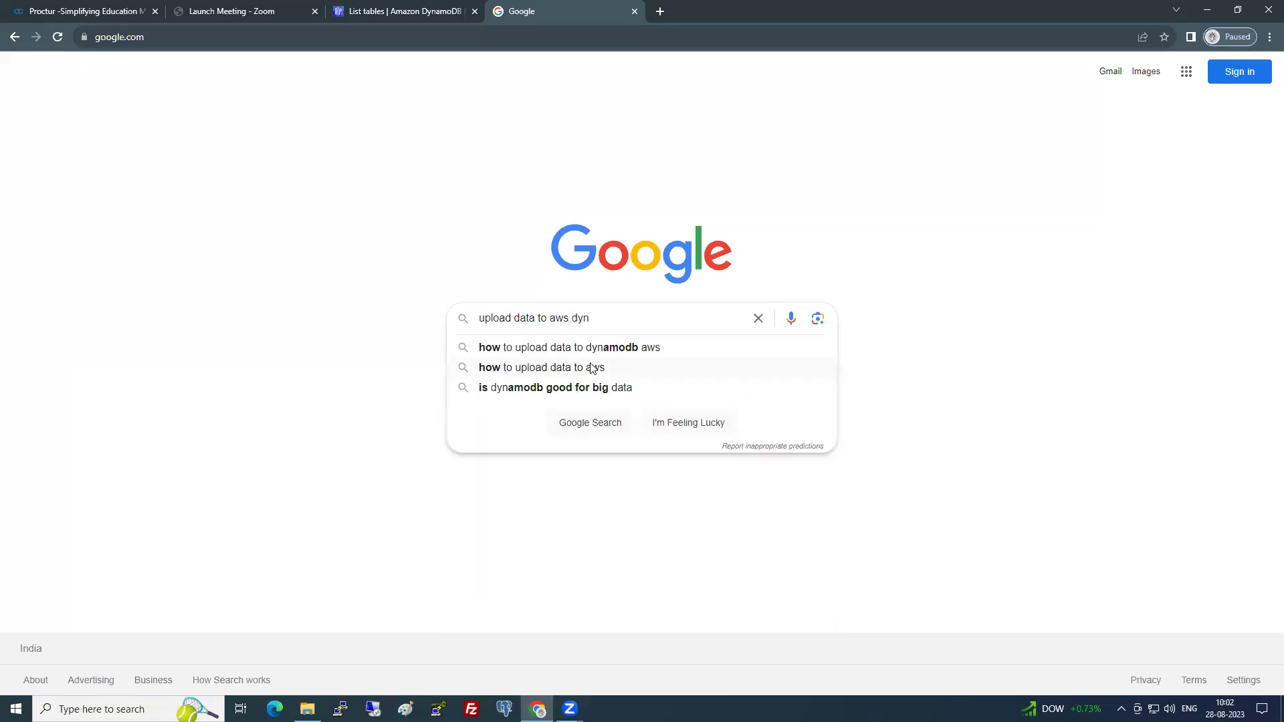
left_click(599, 347)
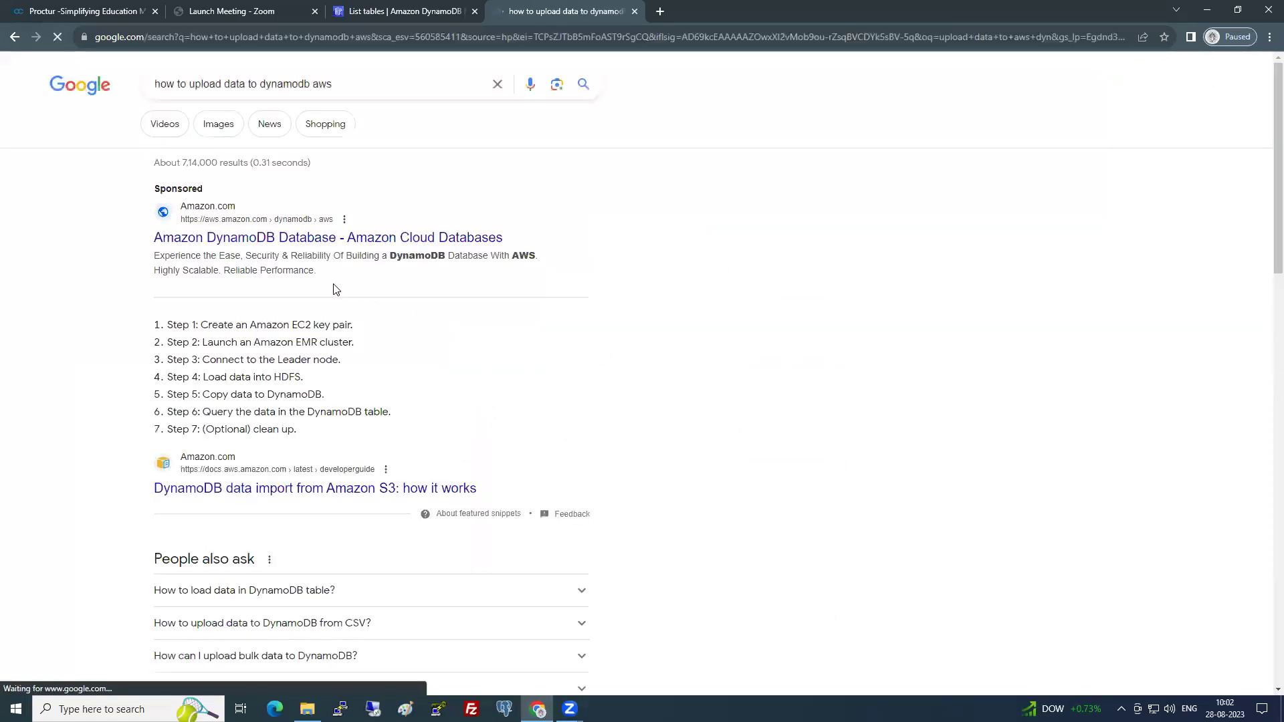
left_click(338, 241)
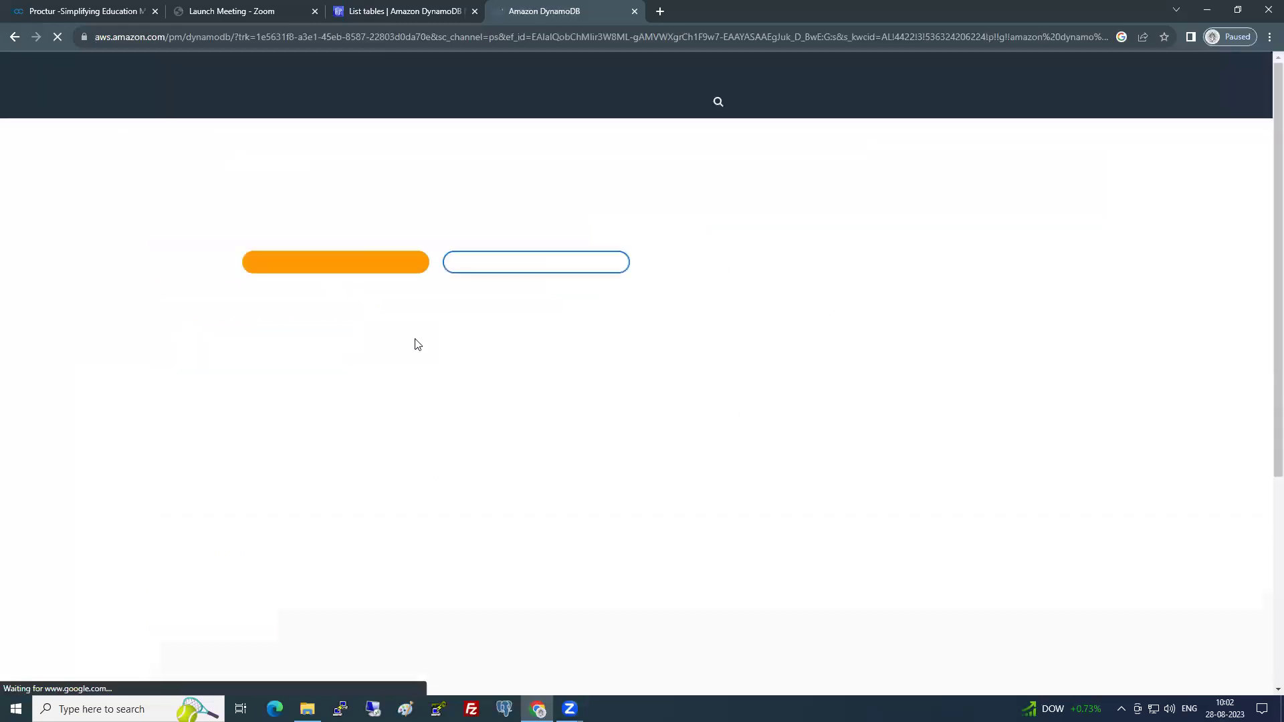
left_click(16, 38)
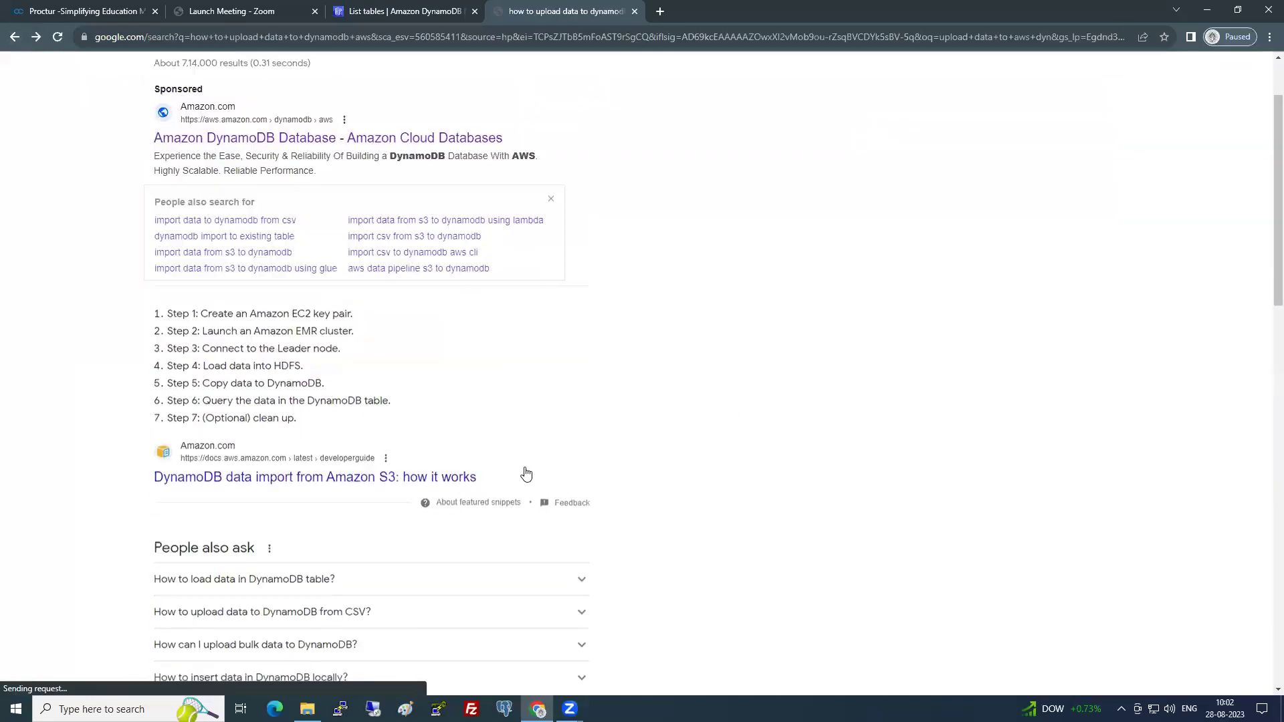
scroll(526, 475, "down", 6)
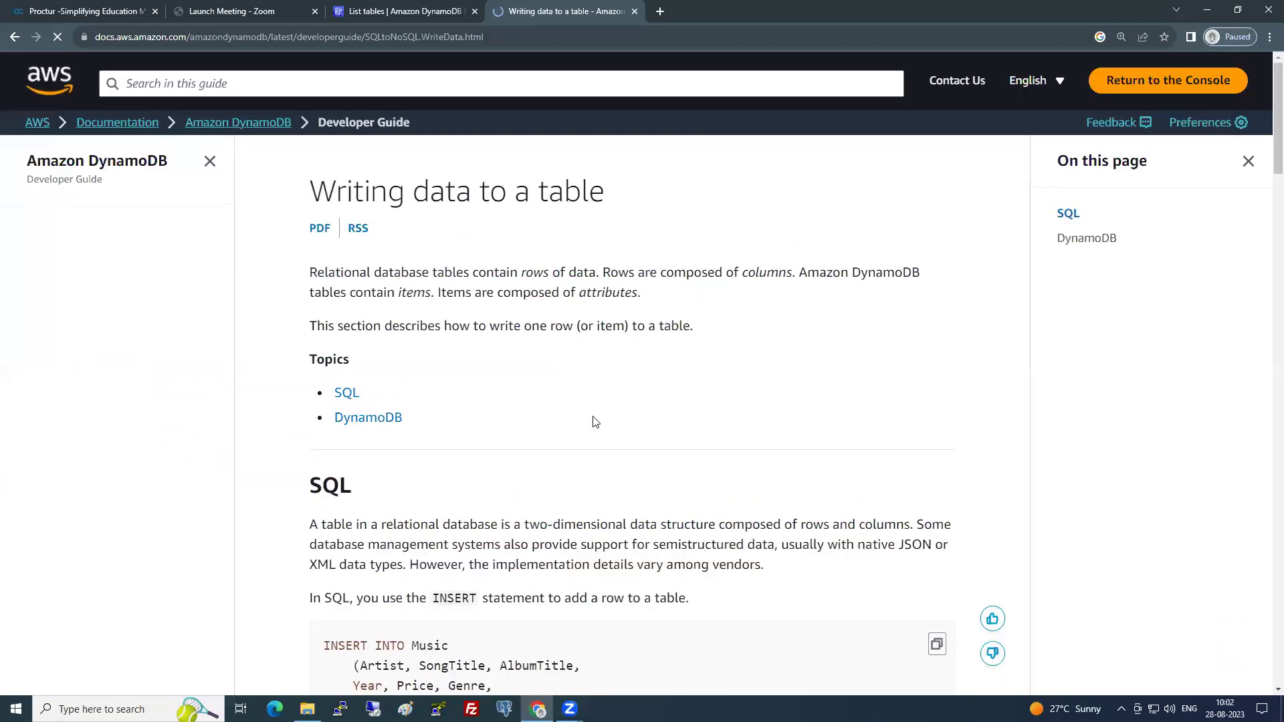
- Open the 'Modifying data in a table' documentation page and look over its SQL example
scroll(455, 405, "down", 4)
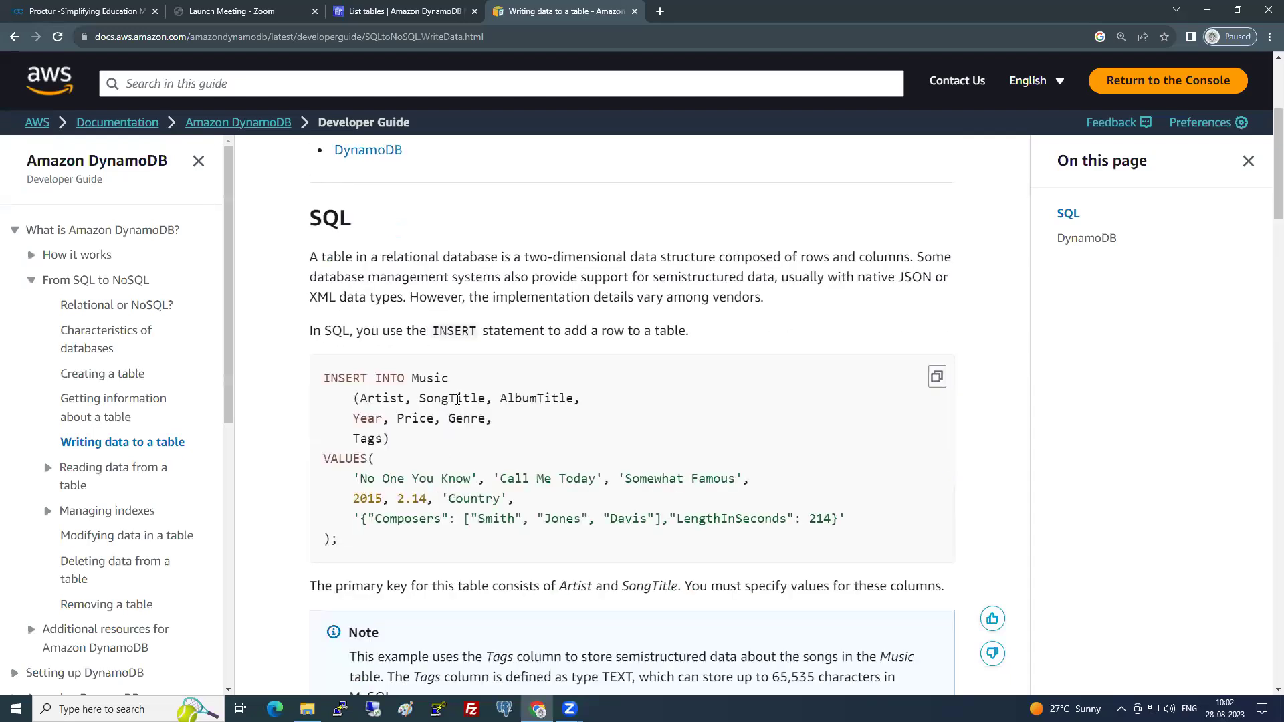
scroll(458, 399, "down", 12)
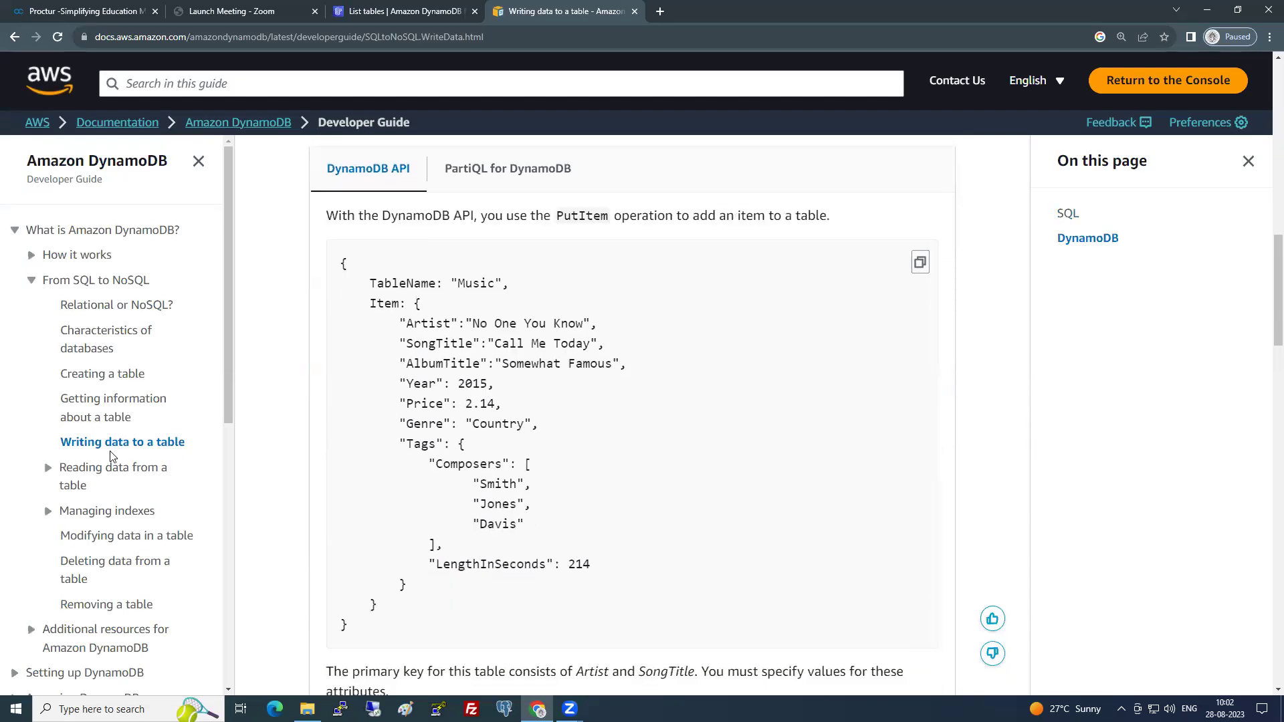
left_click(48, 468)
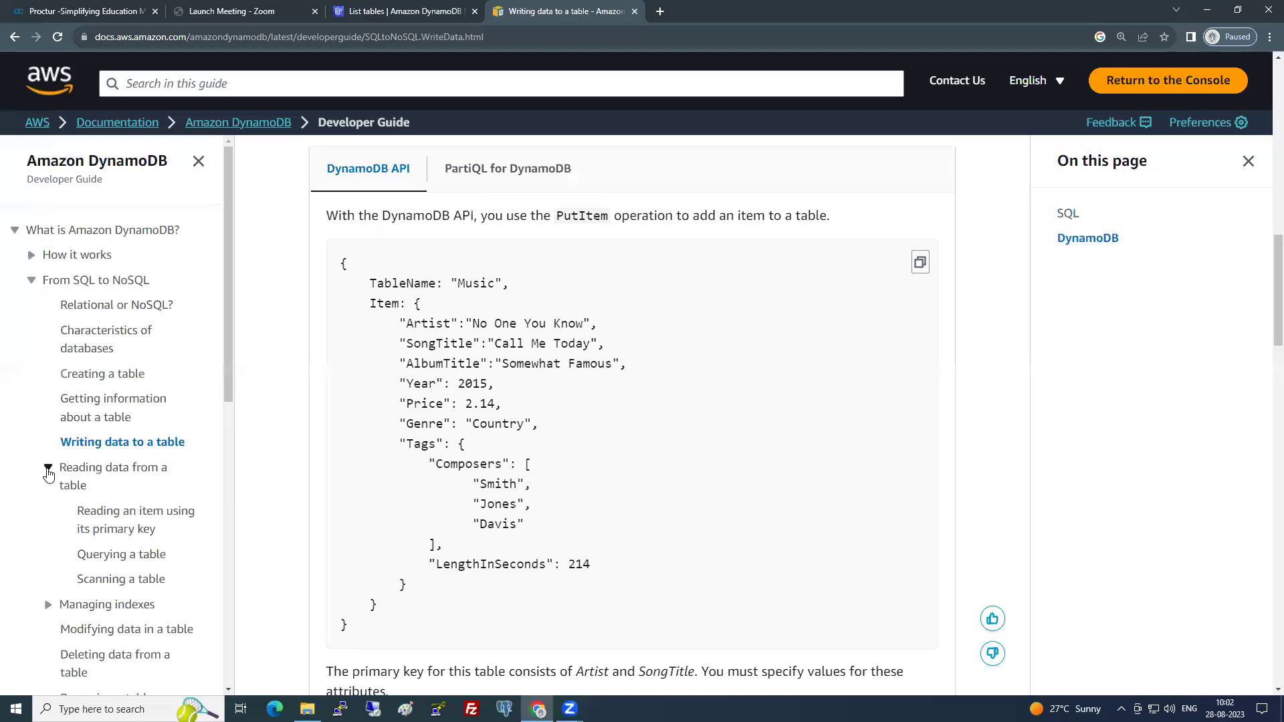
scroll(50, 472, "down", 4)
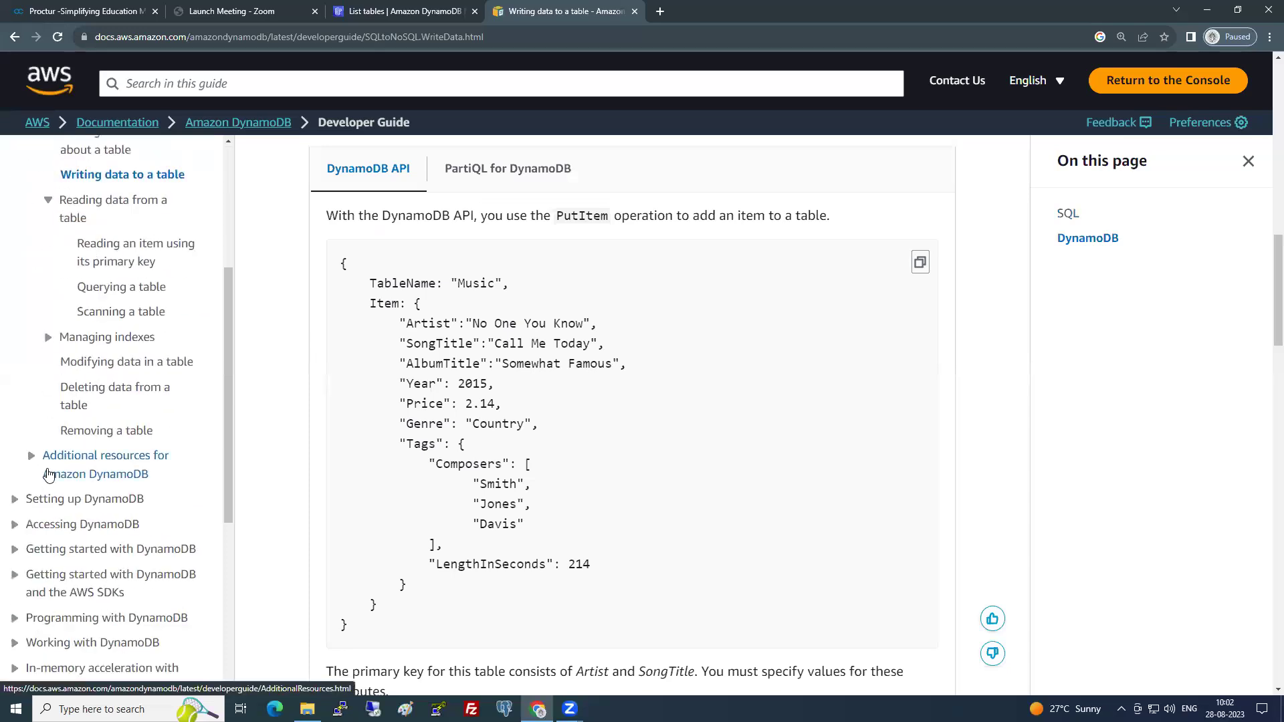
left_click(106, 362)
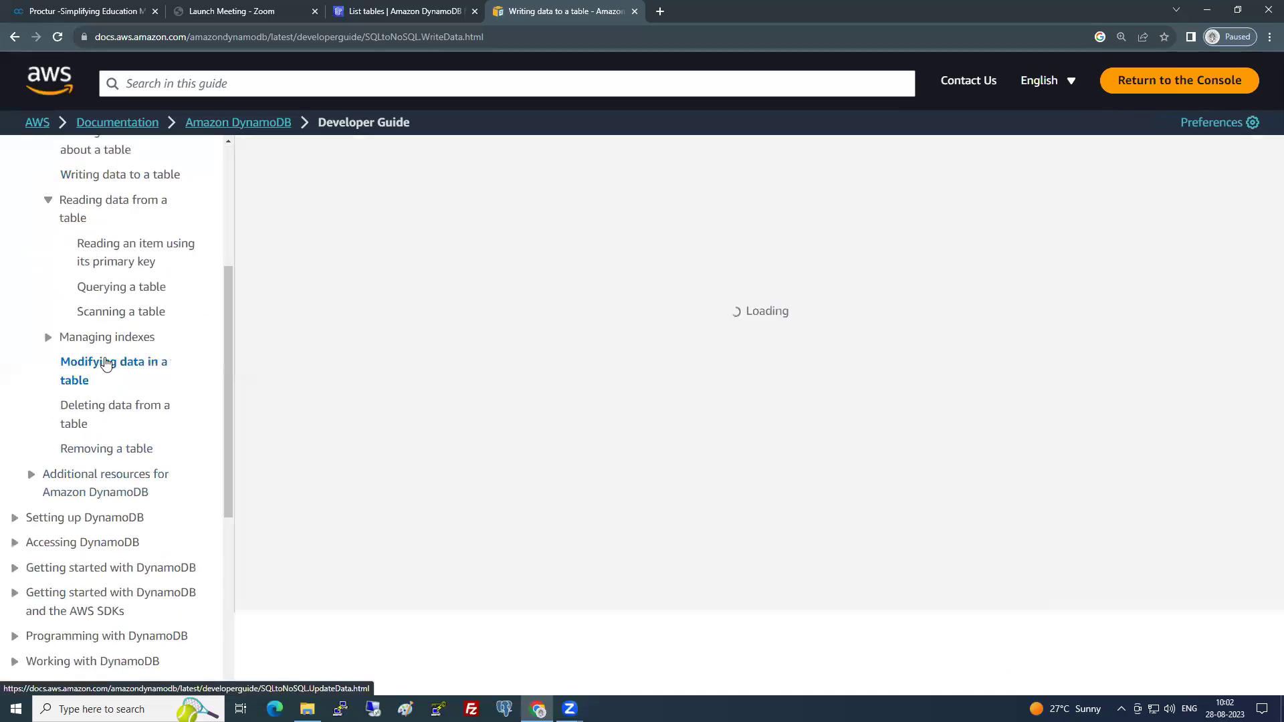
scroll(566, 446, "down", 4)
left_click_drag(412, 316, 761, 357)
left_click(846, 367)
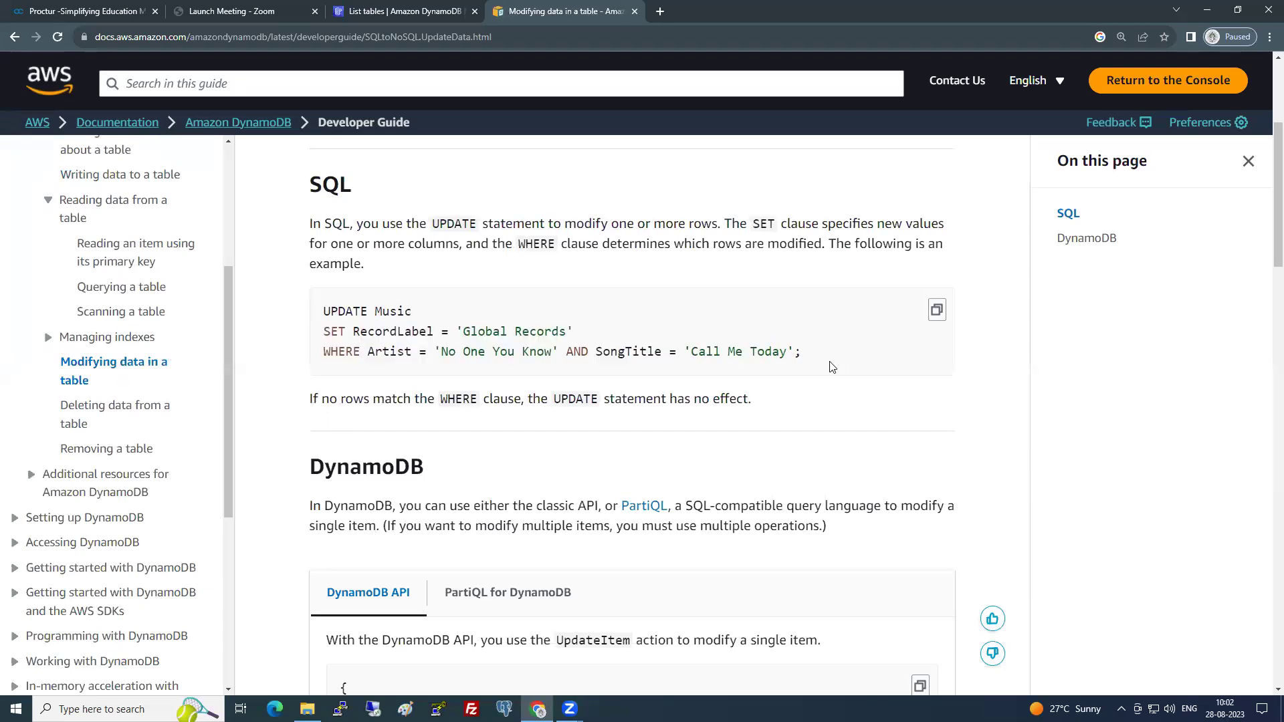
- Return to the DynamoDB tables list and select both tables
scroll(748, 410, "up", 4)
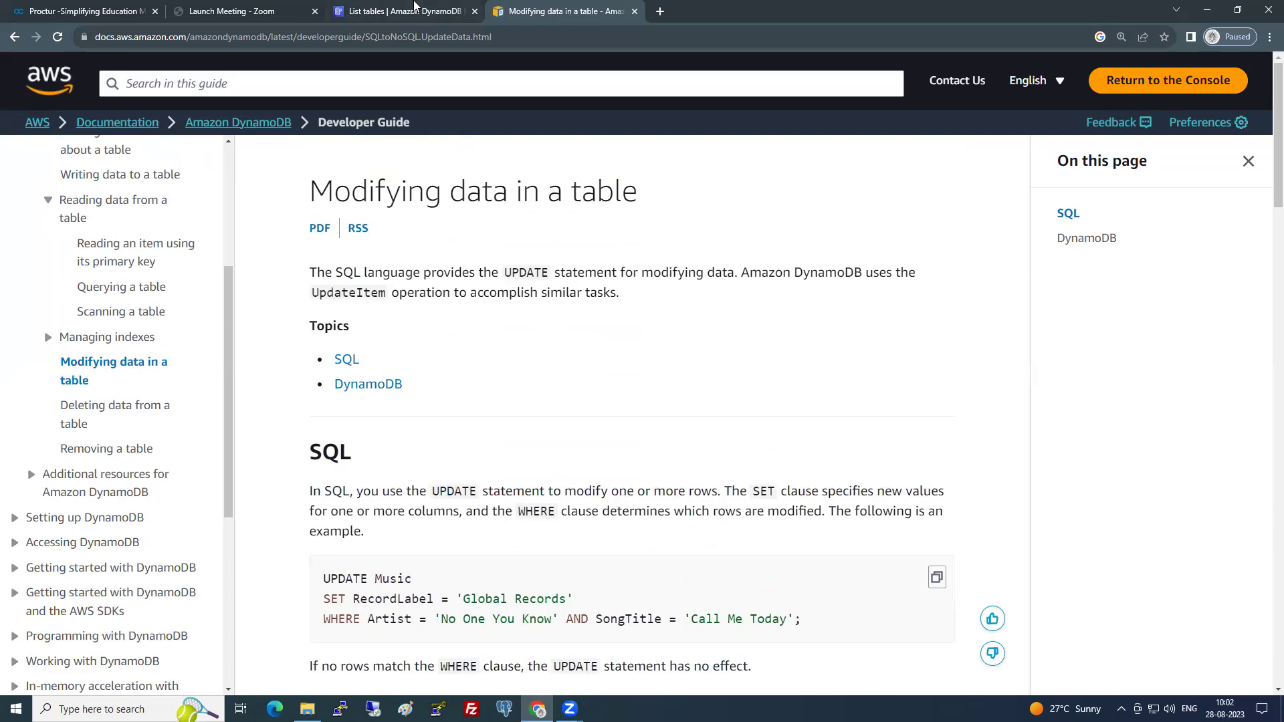
left_click(416, 10)
left_click(90, 241)
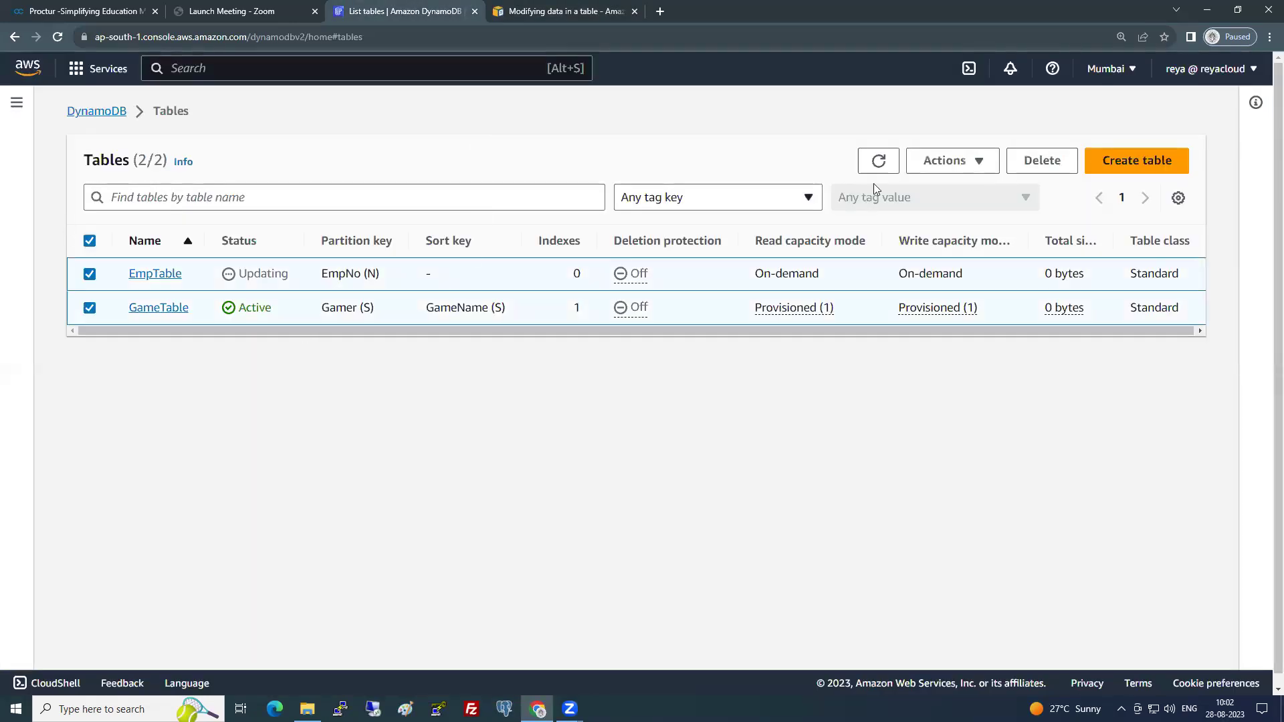
- Permanently delete the selected EmpTable and GameTable, confirming with the word 'confirm'
left_click(1016, 171)
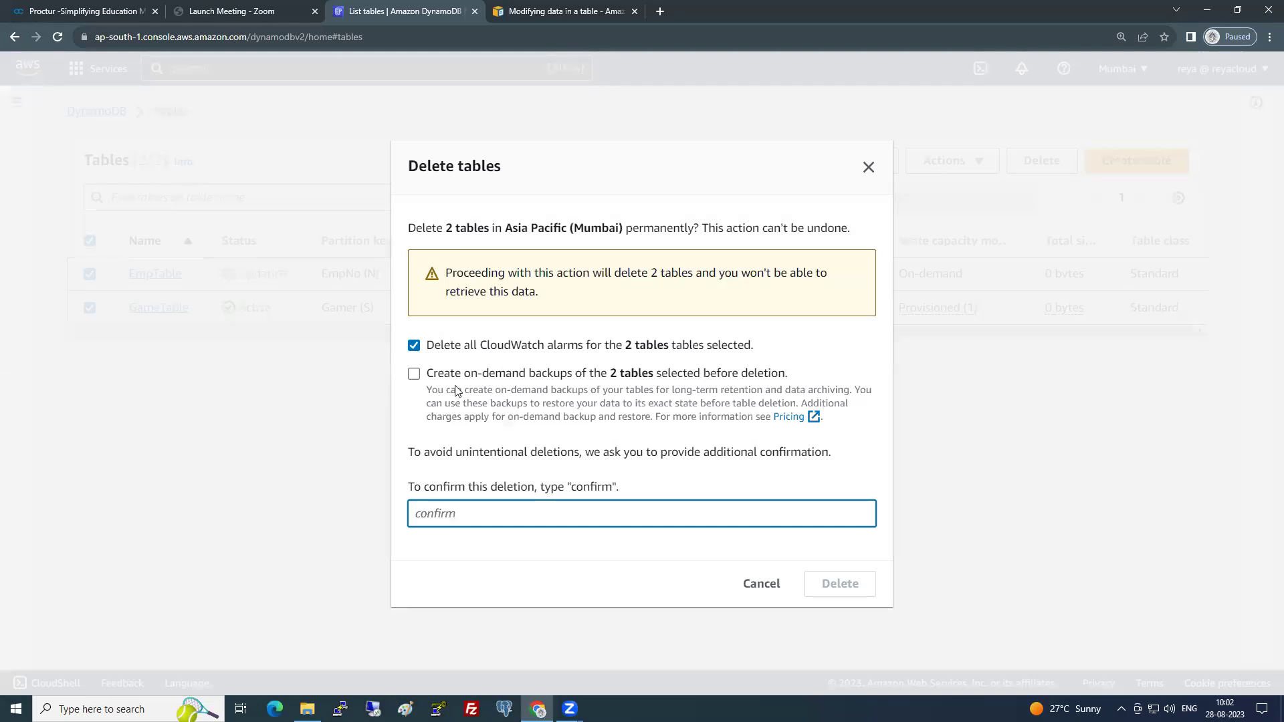
type("confirm")
left_click(861, 586)
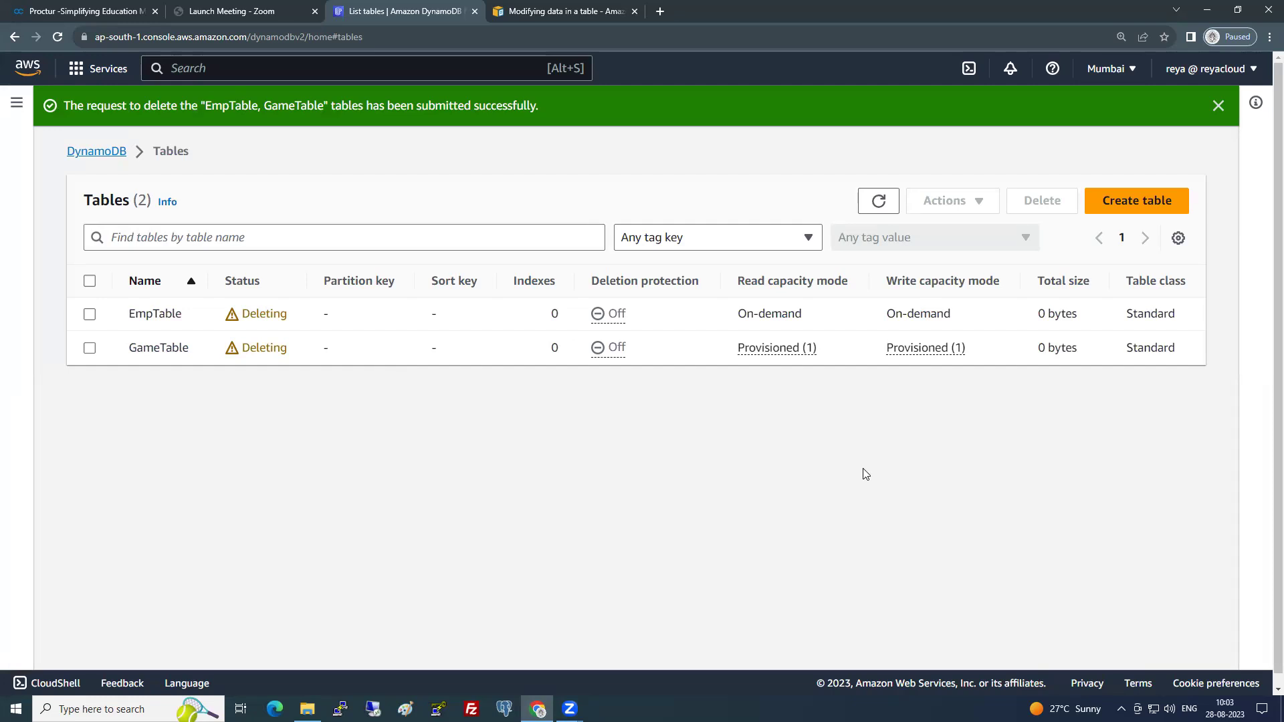
- Delete the mybackup backup under Backups, confirming with 'delete', then dismiss the notification banners
left_click(17, 102)
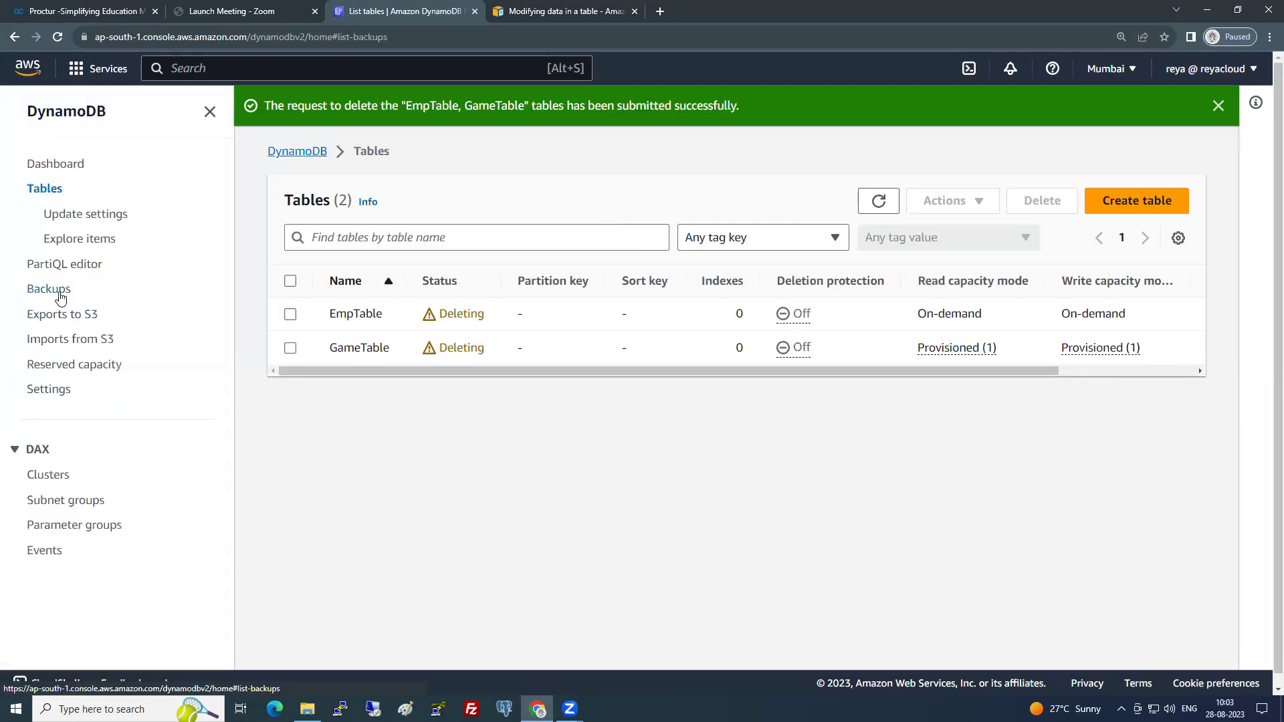
left_click(58, 293)
left_click(289, 497)
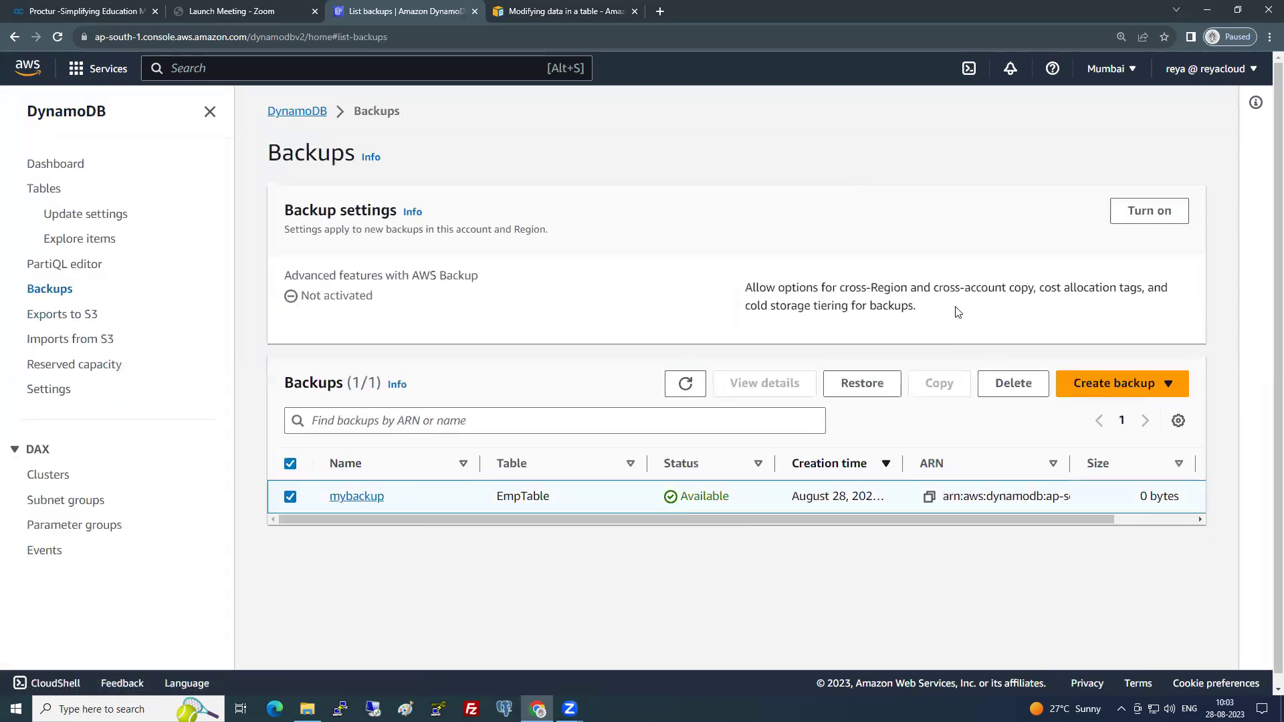
left_click(1030, 387)
type("delete")
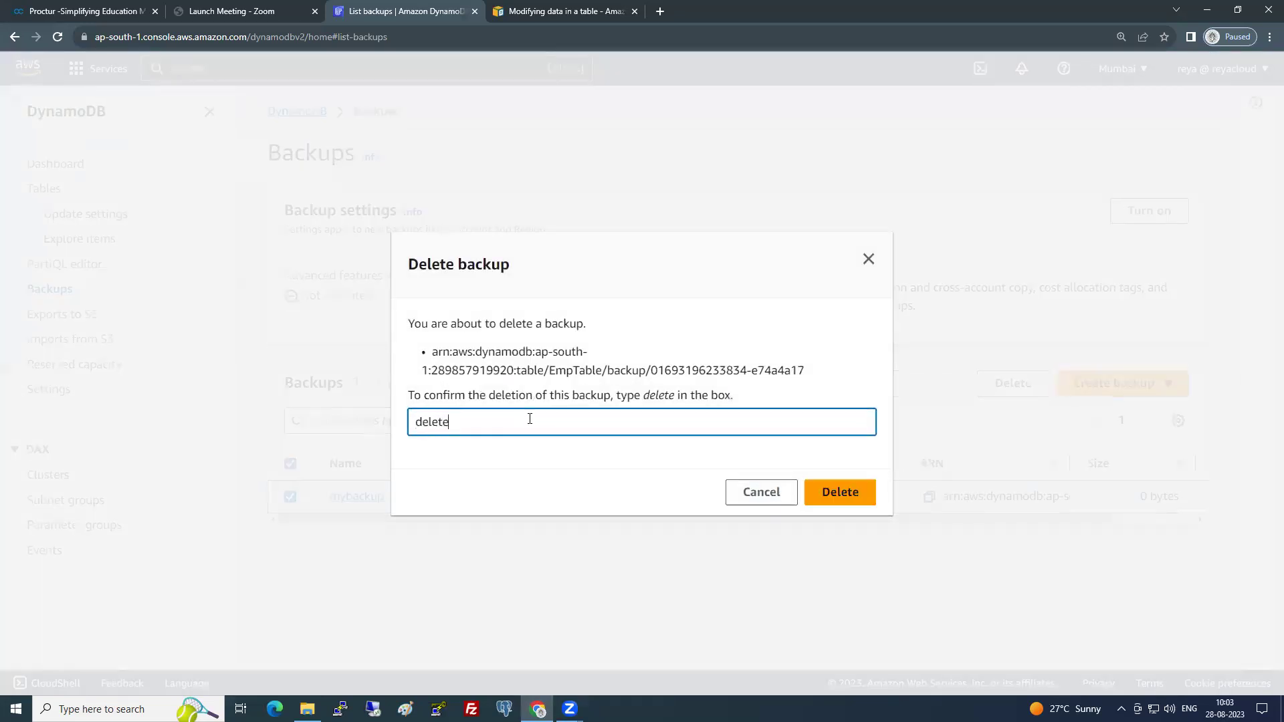
left_click(846, 495)
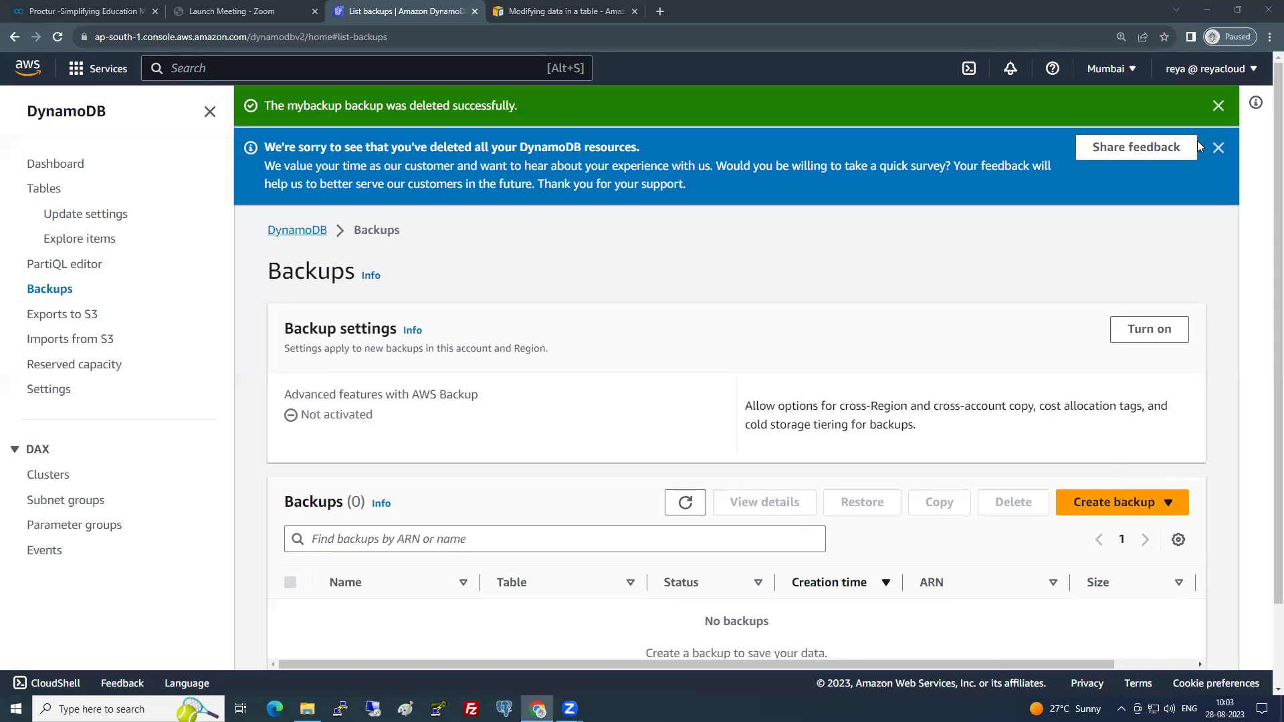
left_click(1218, 107)
left_click(1219, 105)
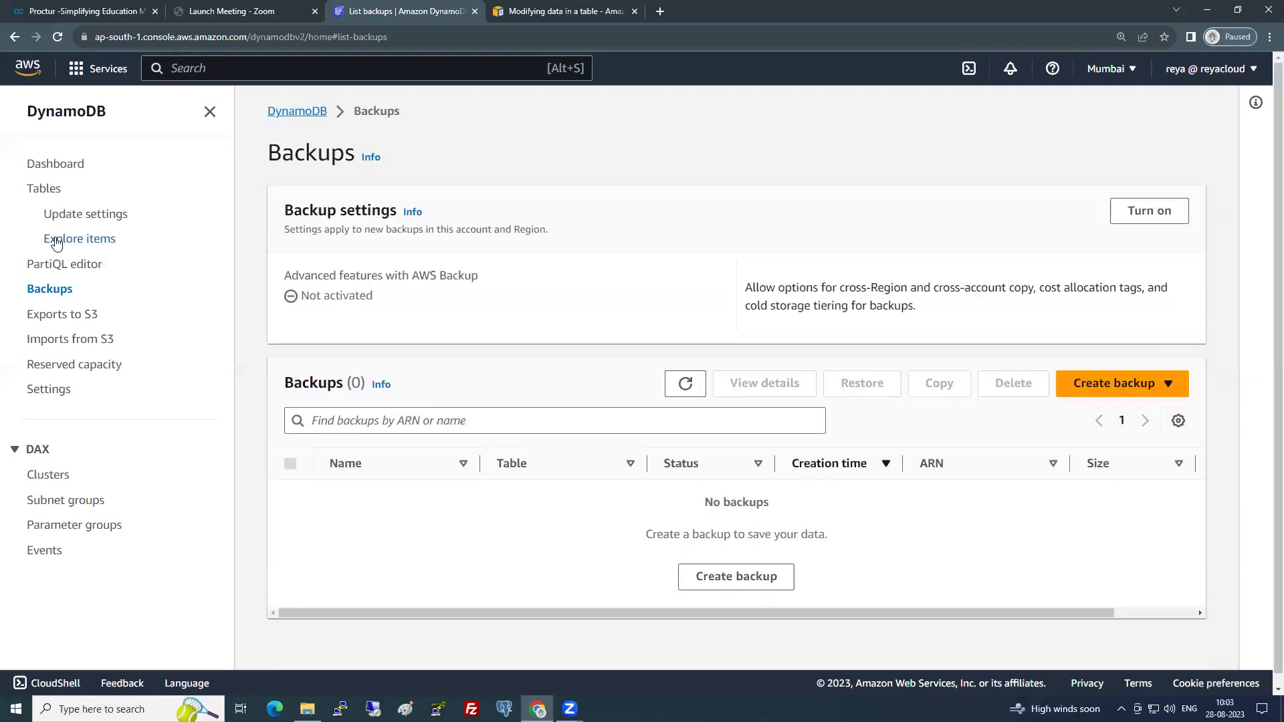
- Return to the AWS Console Home page, then bring Paint's blank canvas forward
left_click(521, 9)
left_click(424, 13)
left_click(28, 67)
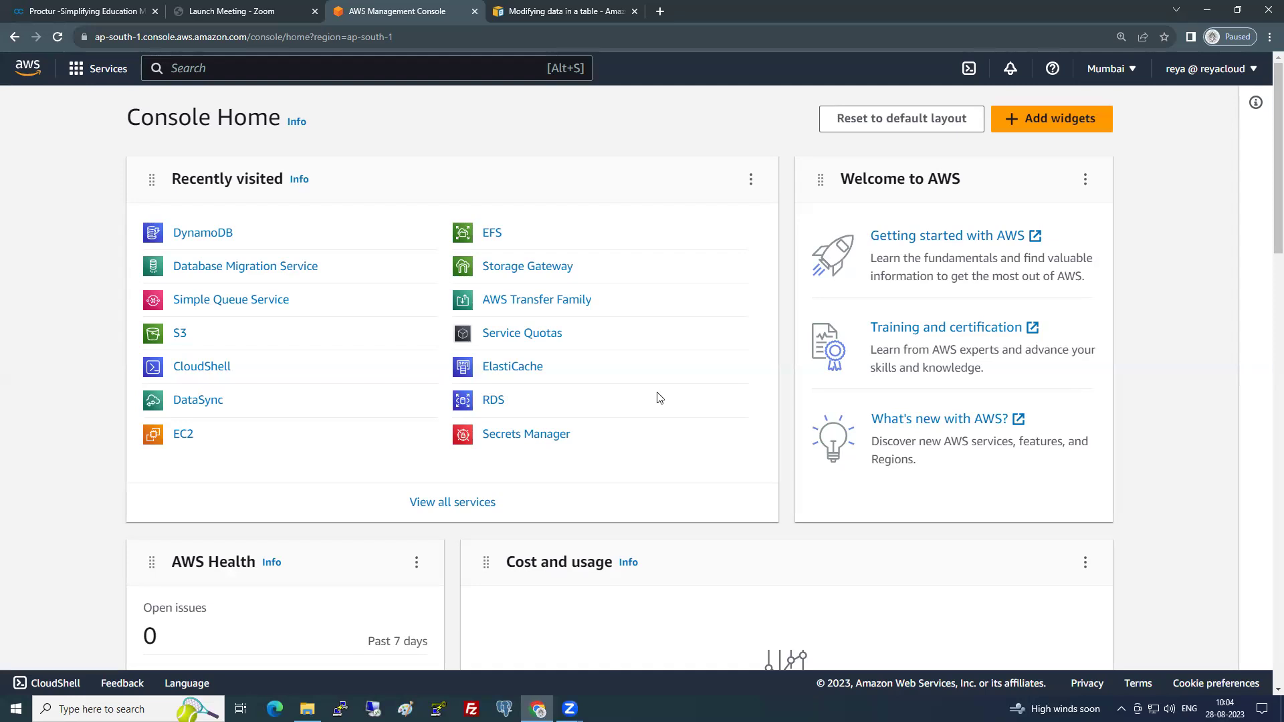
left_click(406, 709)
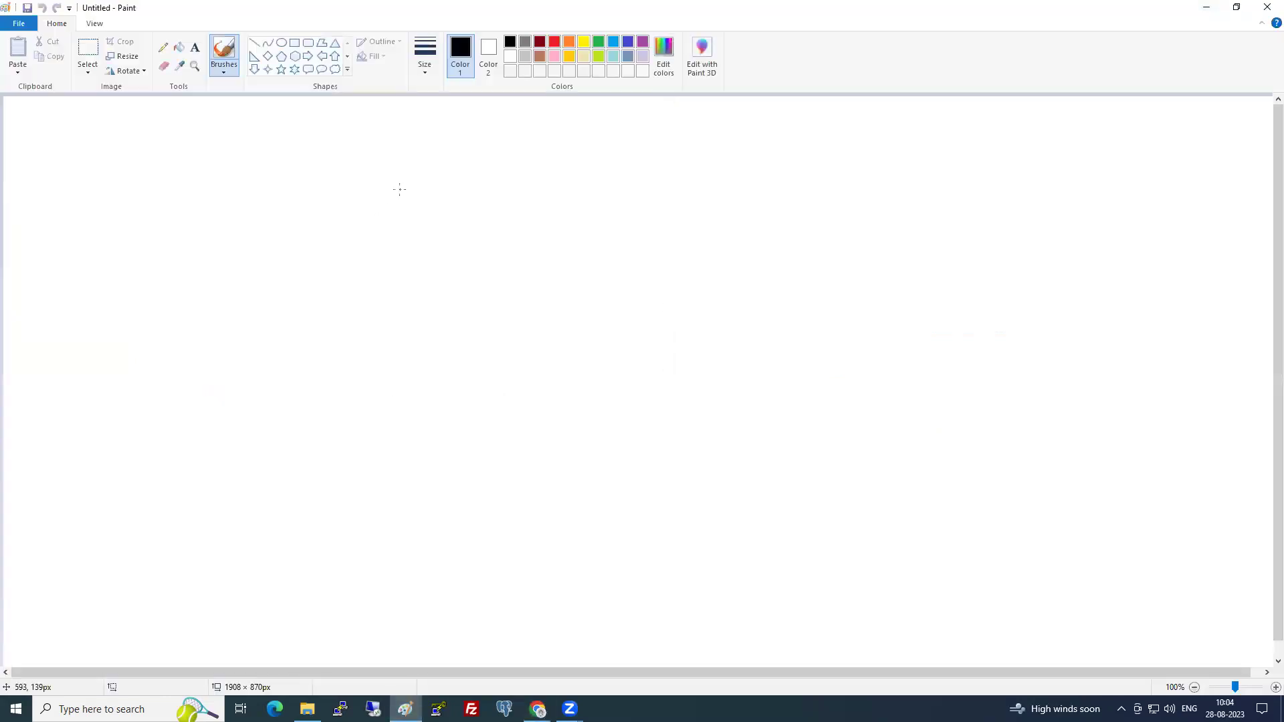
- Draw a black hexagon outline right of the canvas centre, undoing an accidental pentagon
left_click(282, 58)
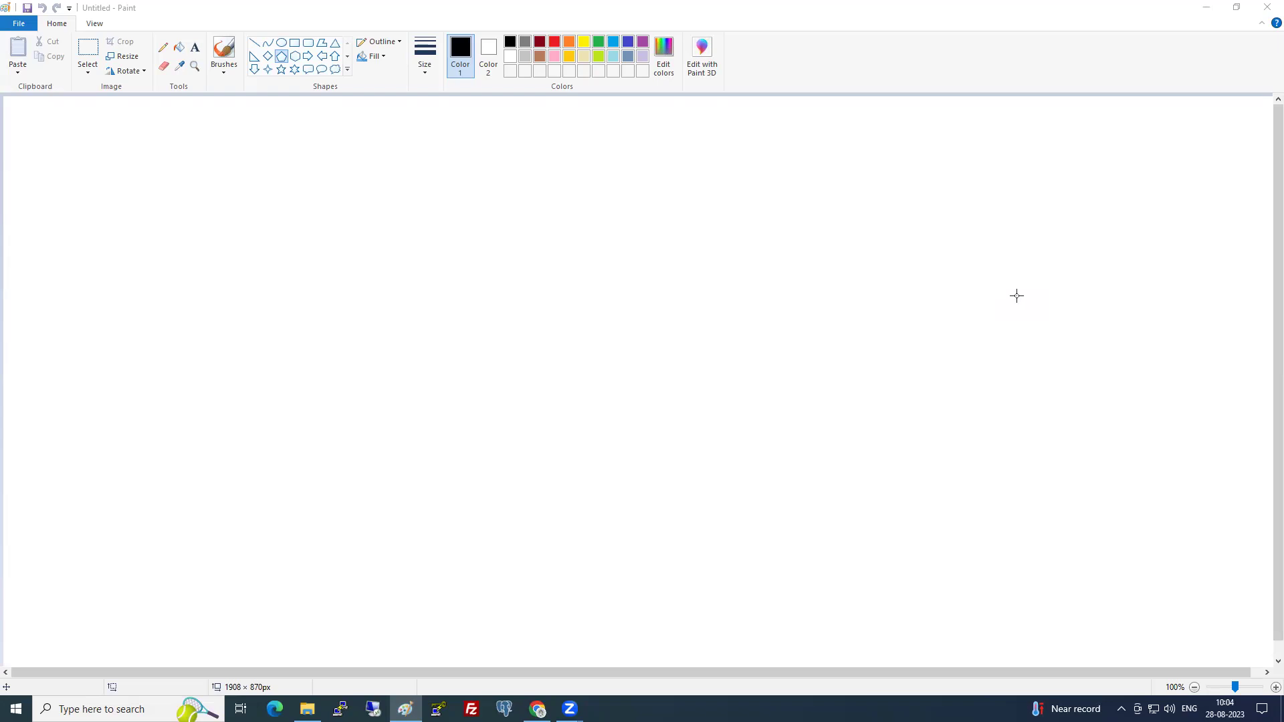
left_click_drag(675, 247, 858, 405)
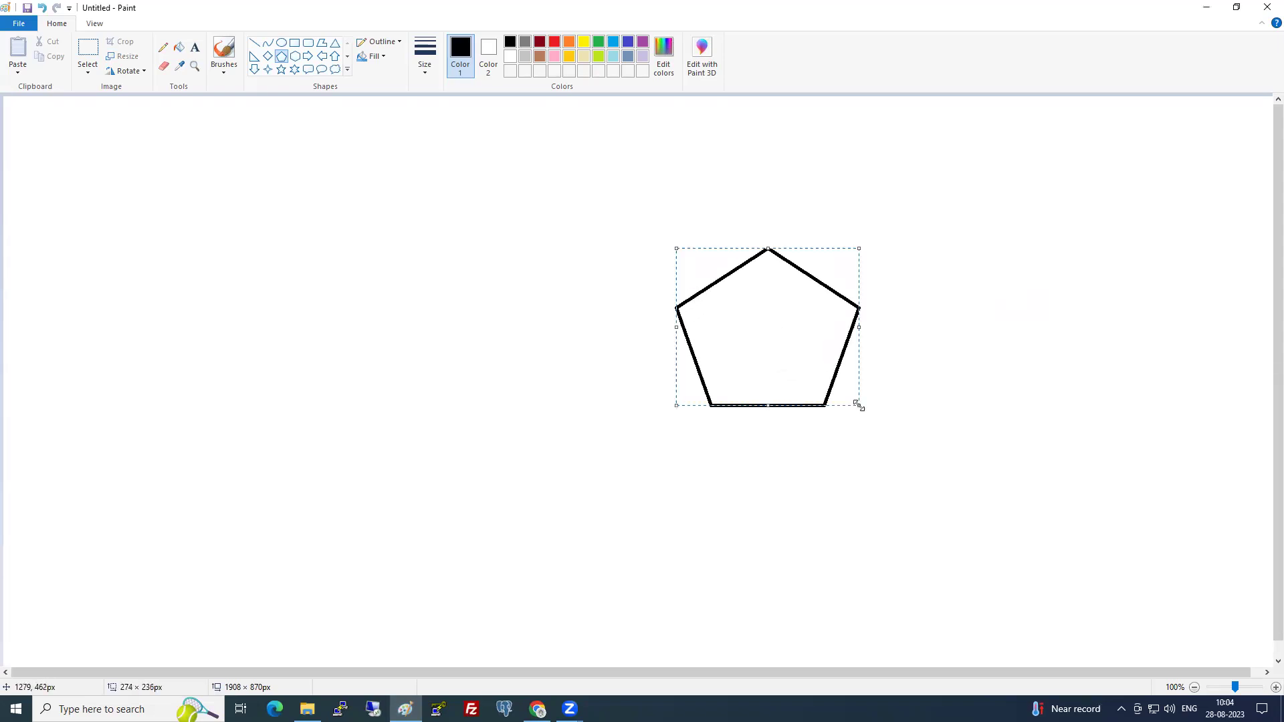
key("ctrl+z")
left_click(294, 56)
left_click_drag(708, 258, 780, 398)
- Place the hexagon and add a red 'Private Bucket' text label inside it
left_click(716, 542)
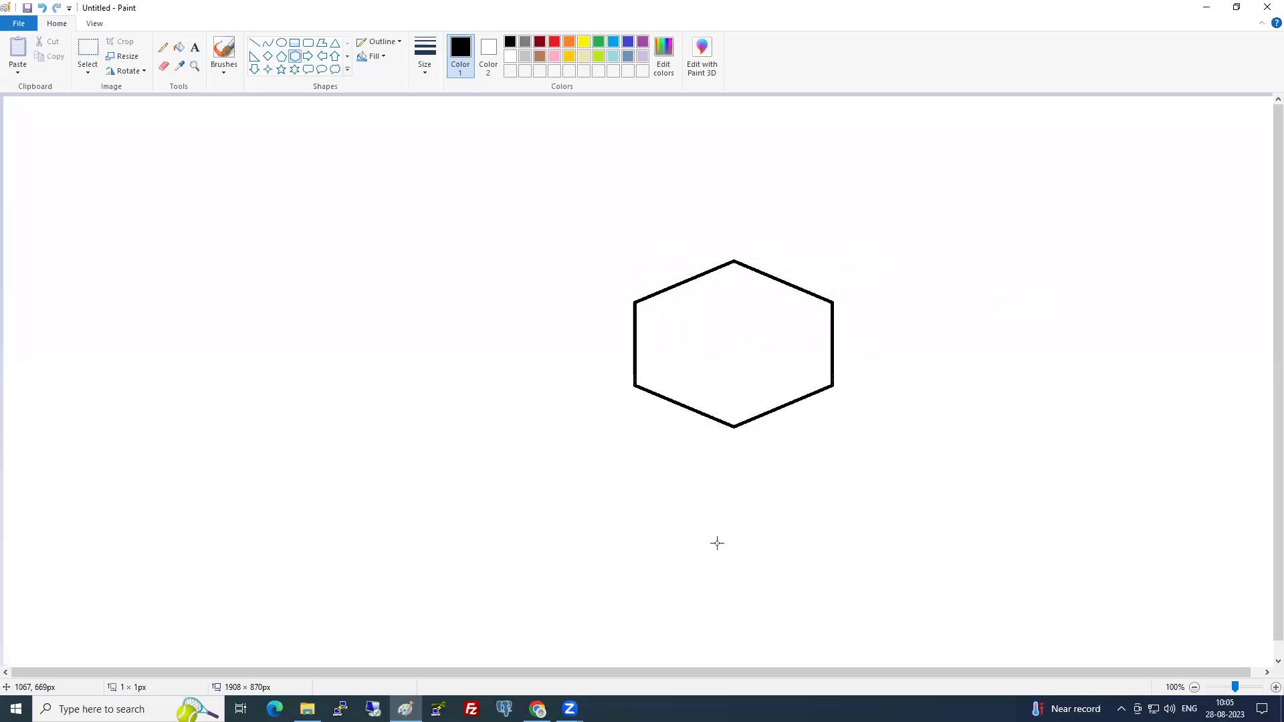
left_click(196, 46)
left_click(554, 42)
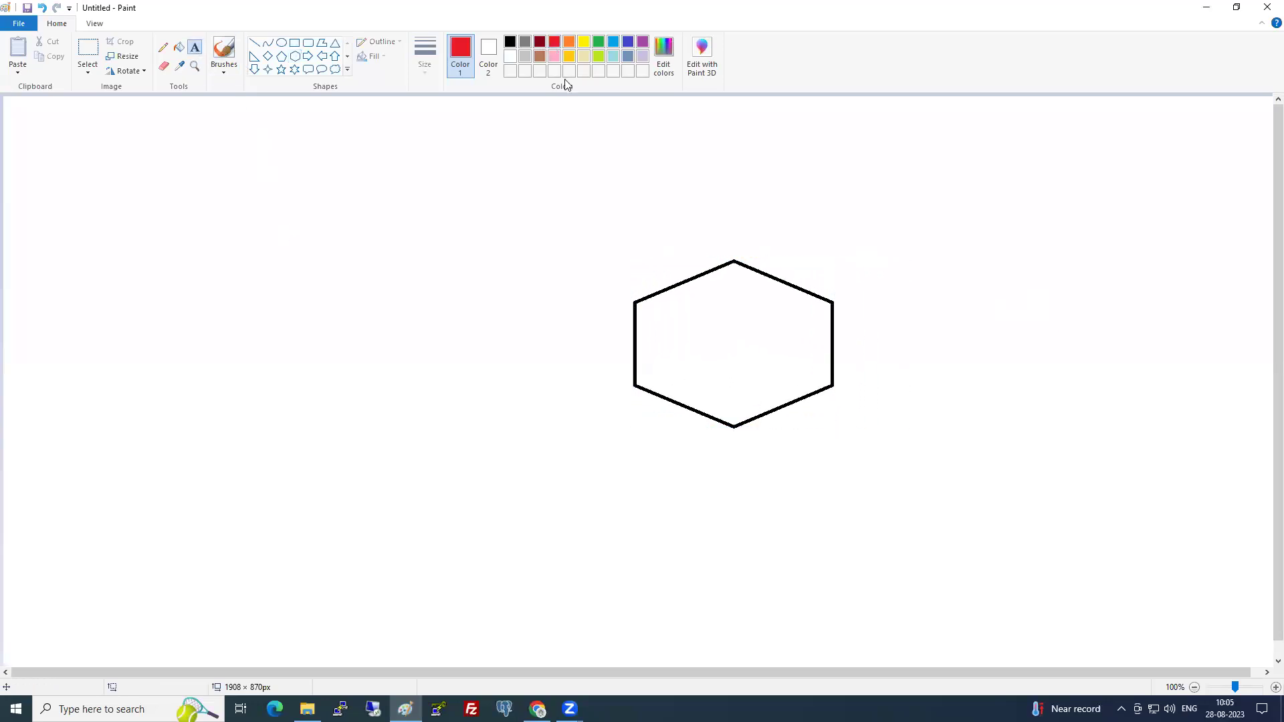
left_click(686, 313)
type("Bucket")
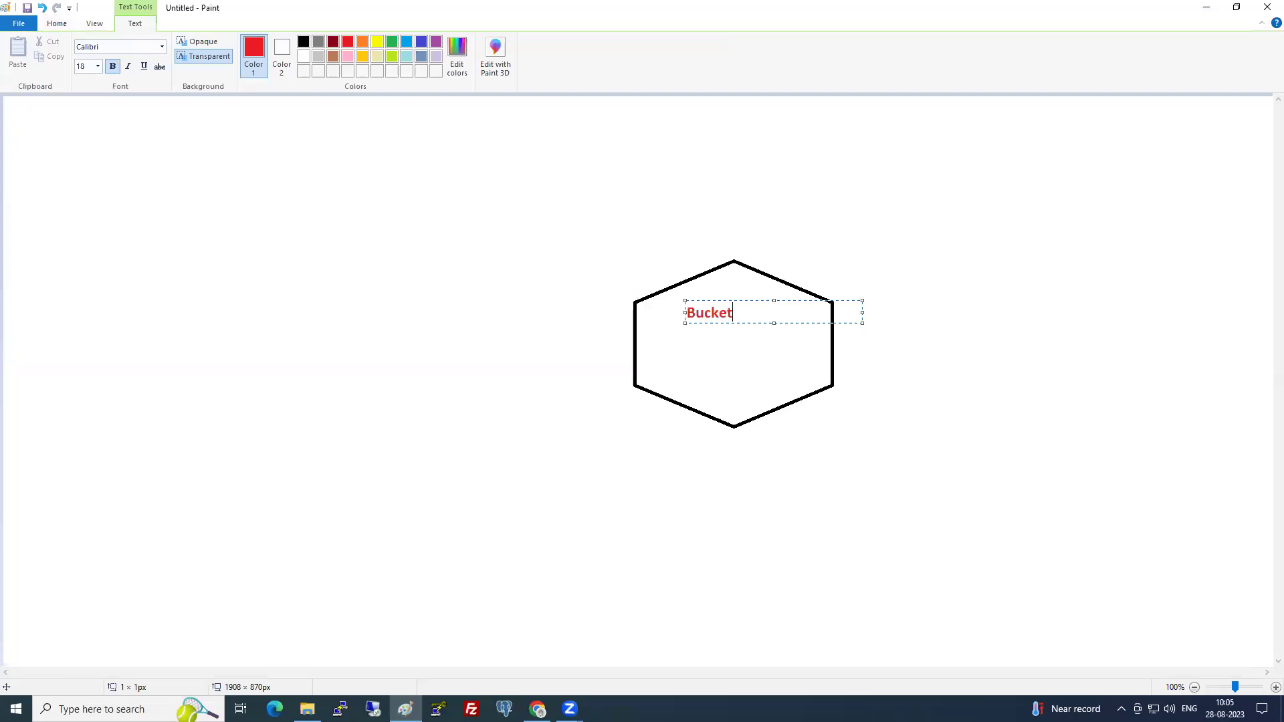
left_click(680, 348)
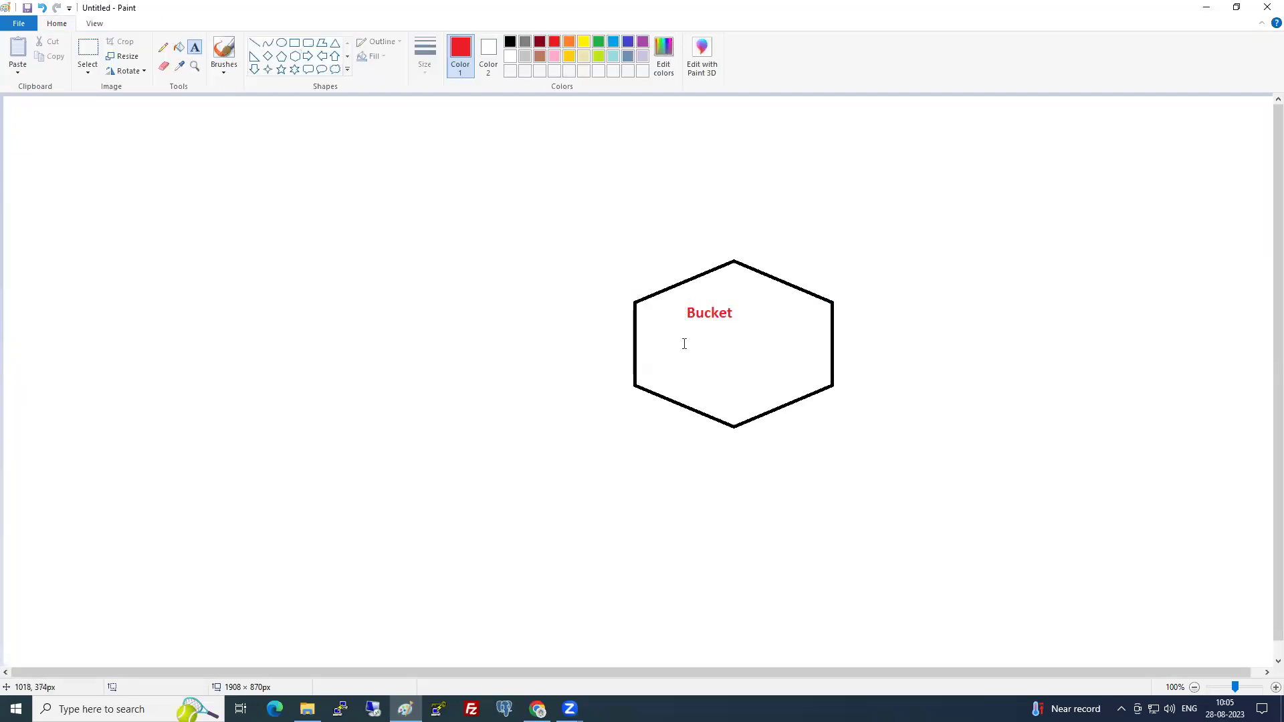
left_click(683, 342)
type("Private Su")
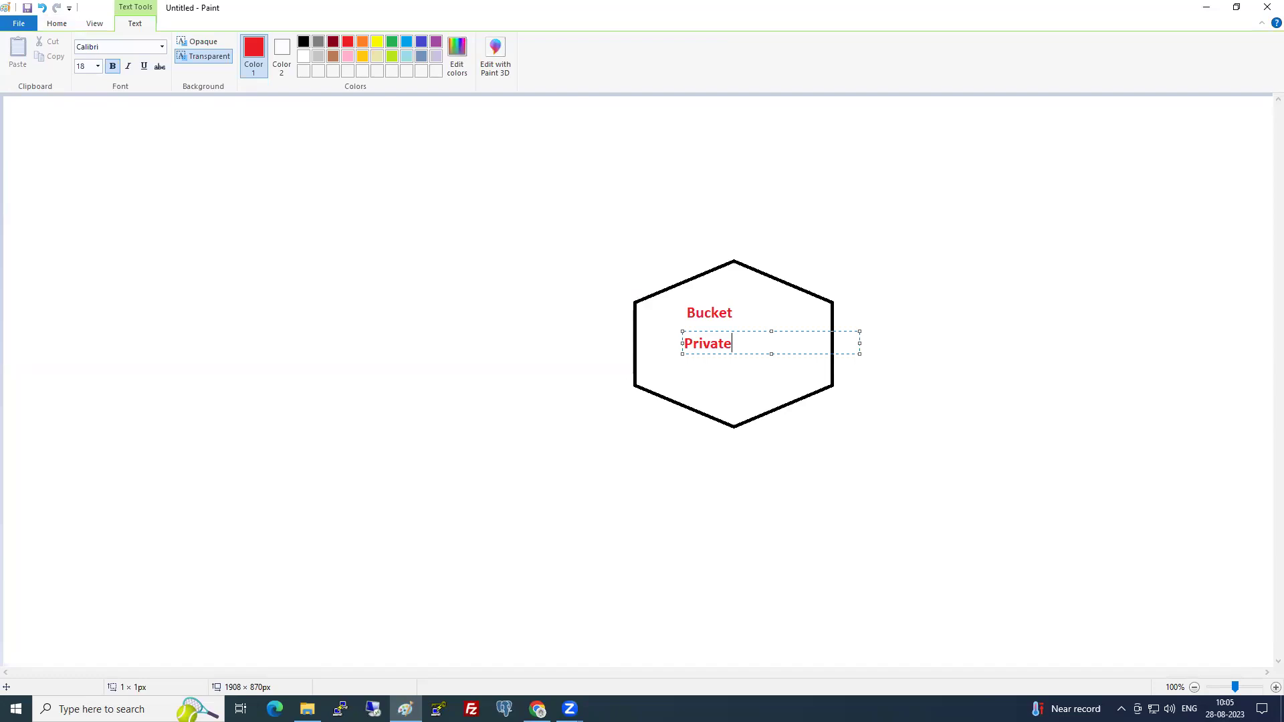
key("BackSpace")
key("BackSpace")
type("Bucket")
left_click(689, 380)
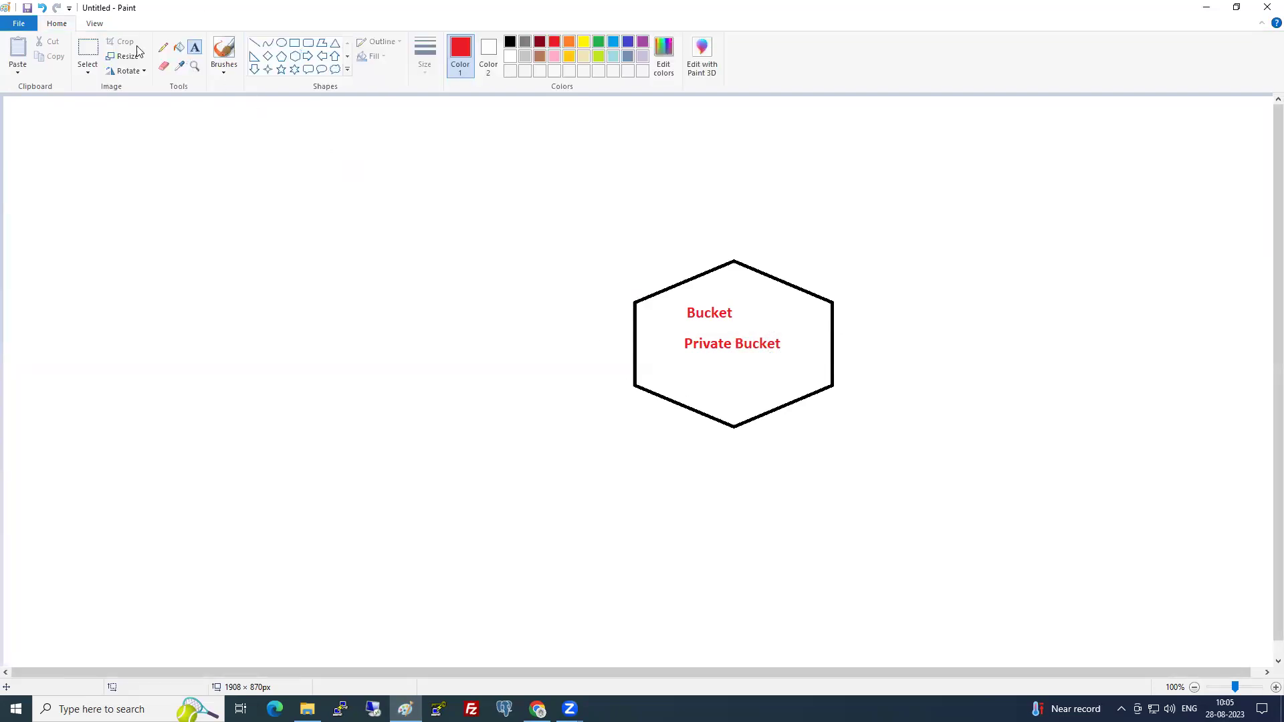
- Remove the stray 'Bucket' label and add red 'S3' at the hexagon's top
left_click(88, 50)
left_click_drag(676, 307, 735, 330)
key("Delete")
left_click(195, 47)
left_click(716, 311)
type("S3")
left_click(691, 388)
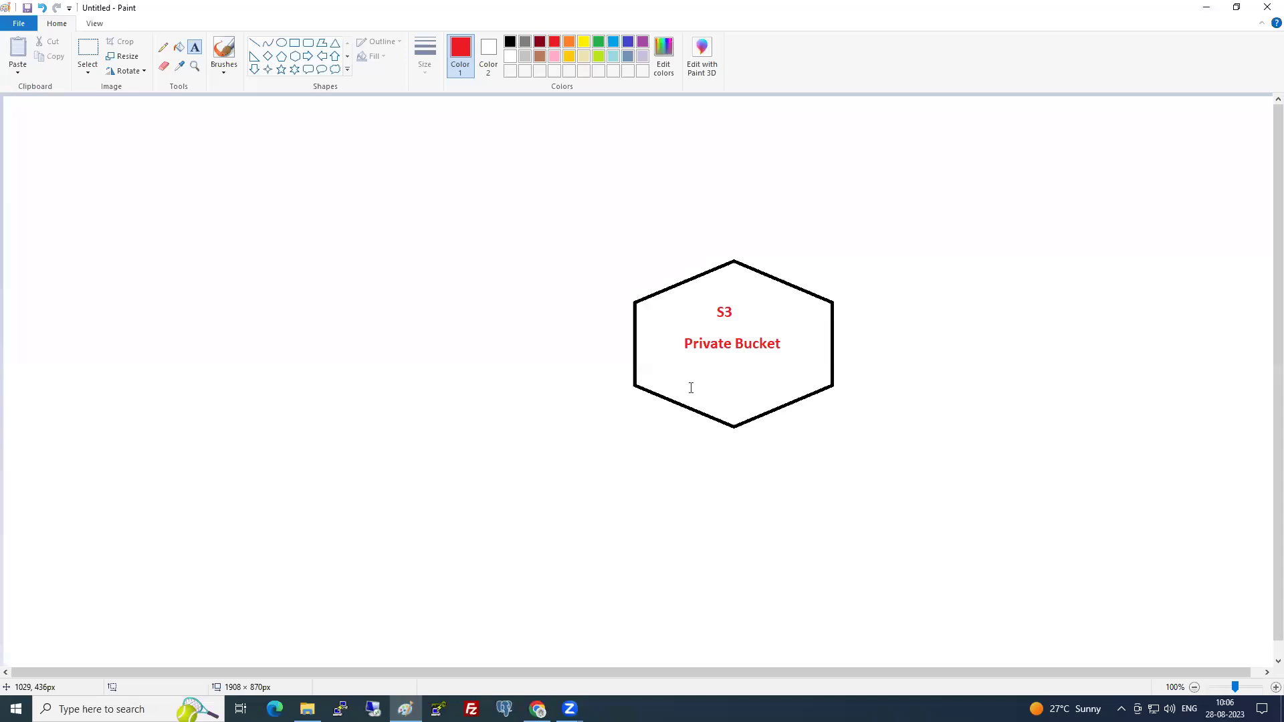
- Type the red caption 'Upload your website' beneath the hexagon
left_click(679, 439)
type("Upload W")
type("e")
key("BackSpace")
key("BackSpace")
key("BackSpace")
type("you")
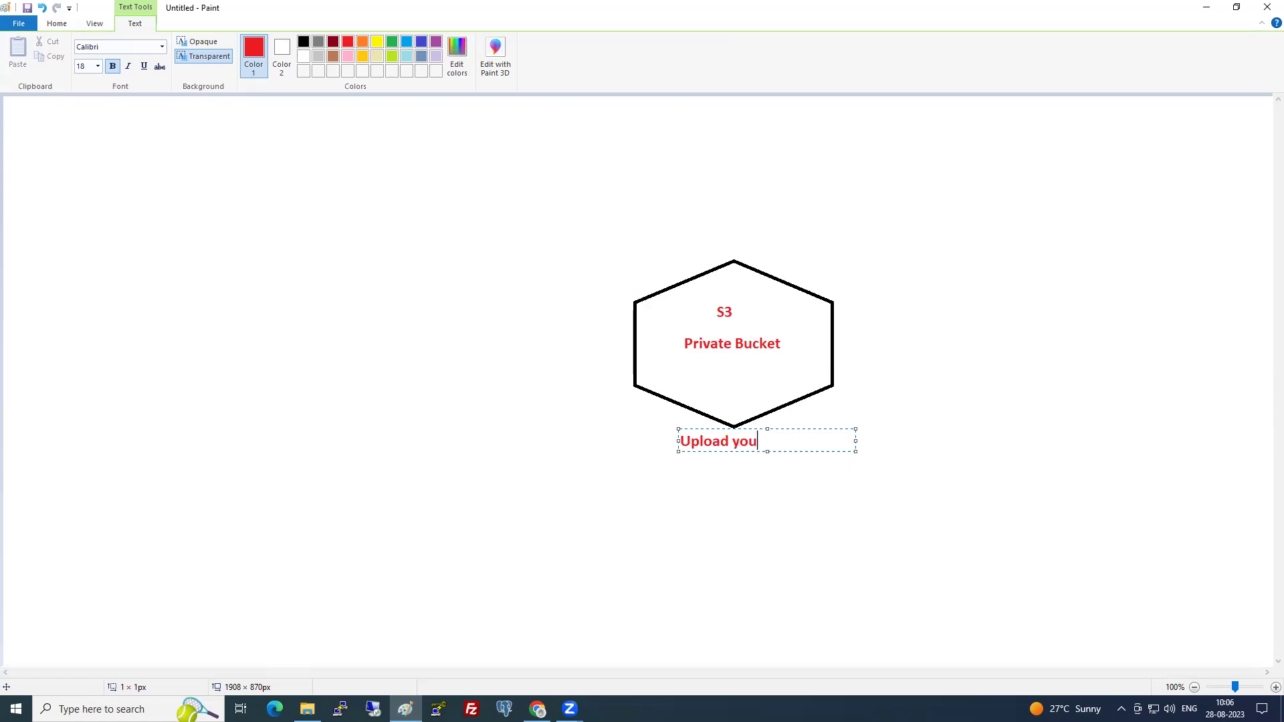
type("r website")
left_click(696, 501)
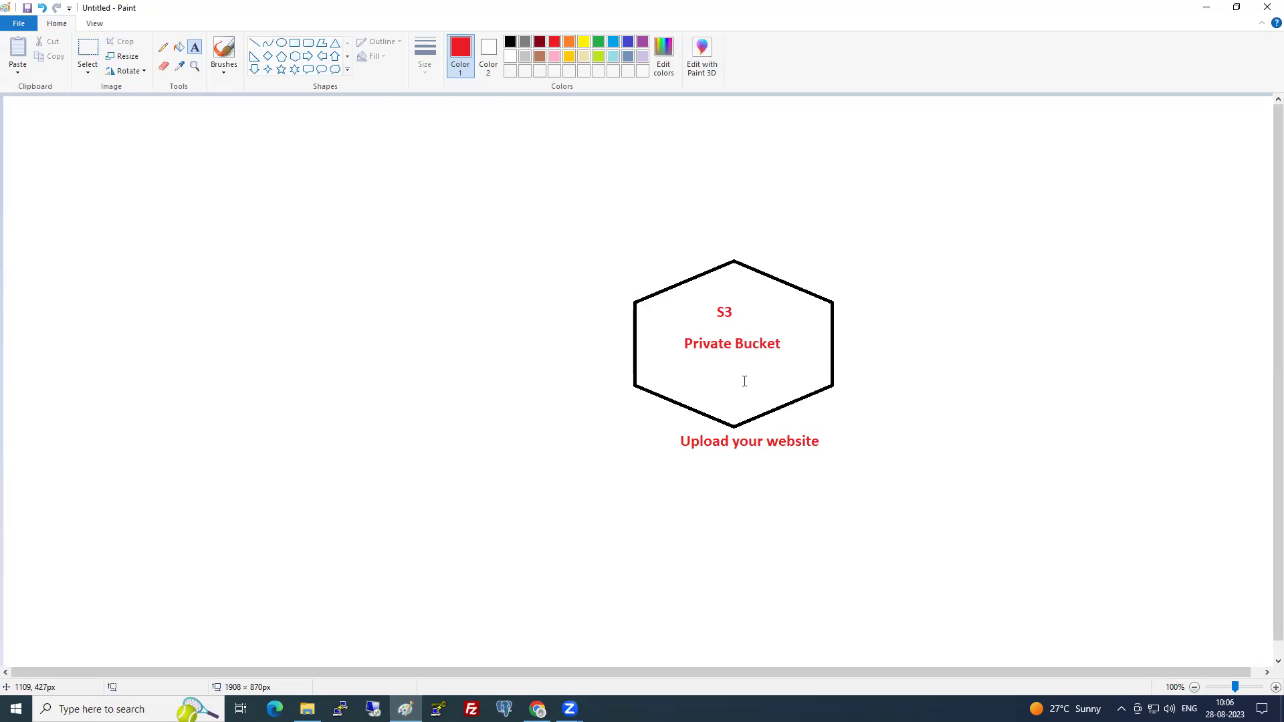
- Add red 'User' and 'US' labels stacked at the left of the canvas
left_click(33, 304)
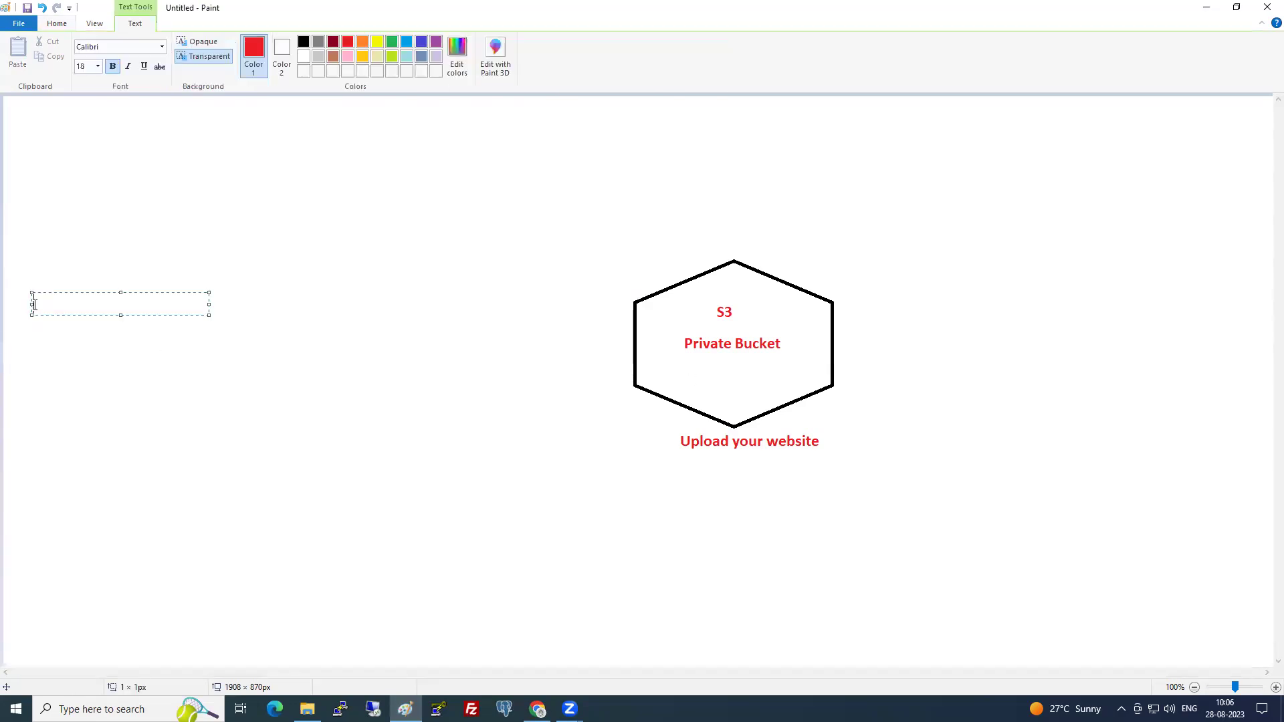
type("User")
left_click(30, 331)
type("US")
left_click(49, 382)
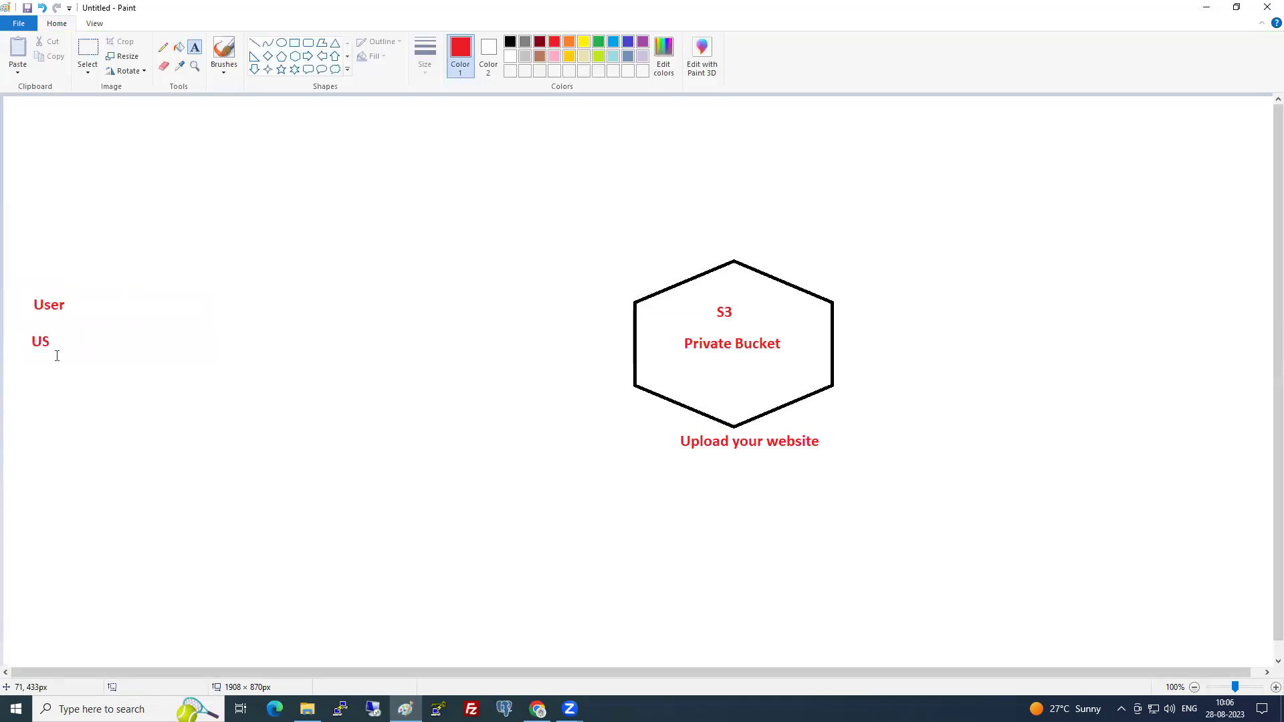
- Add 'Mumbai' under the caption and draw a second-thickness red pencil curve from User to the hexagon
left_click(162, 47)
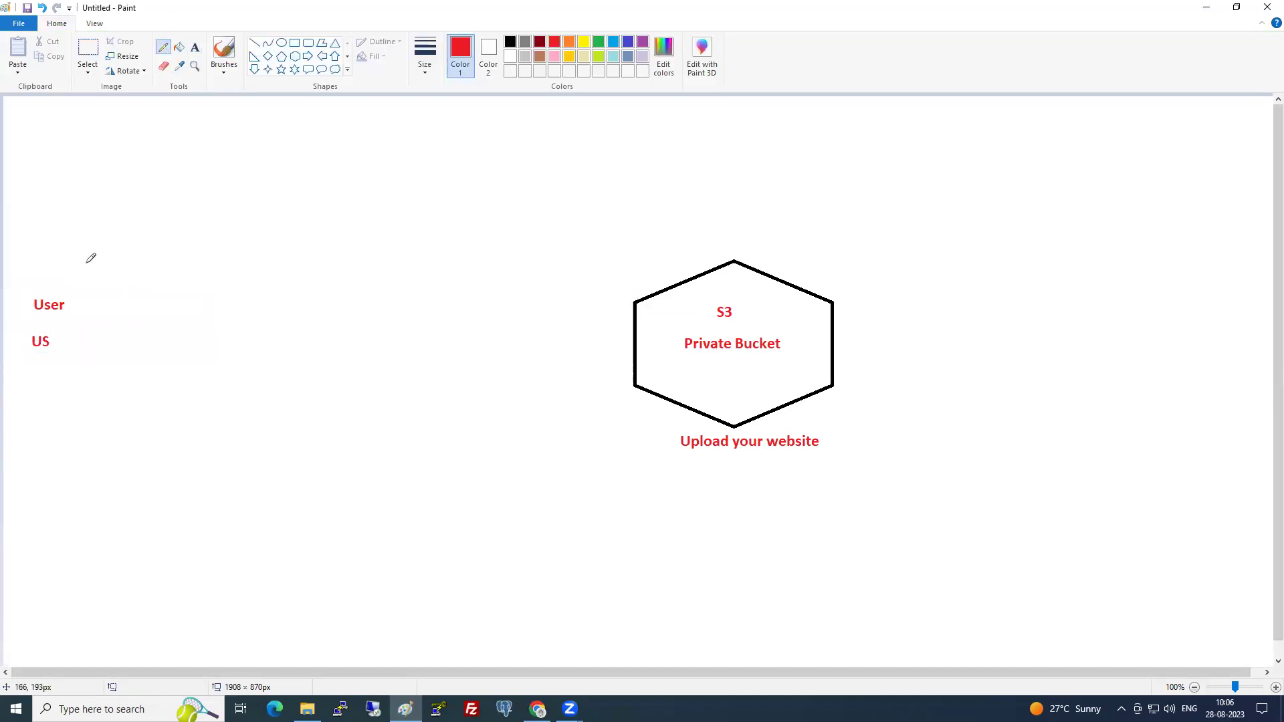
left_click(423, 65)
left_click(427, 139)
left_click(56, 283)
left_click(195, 47)
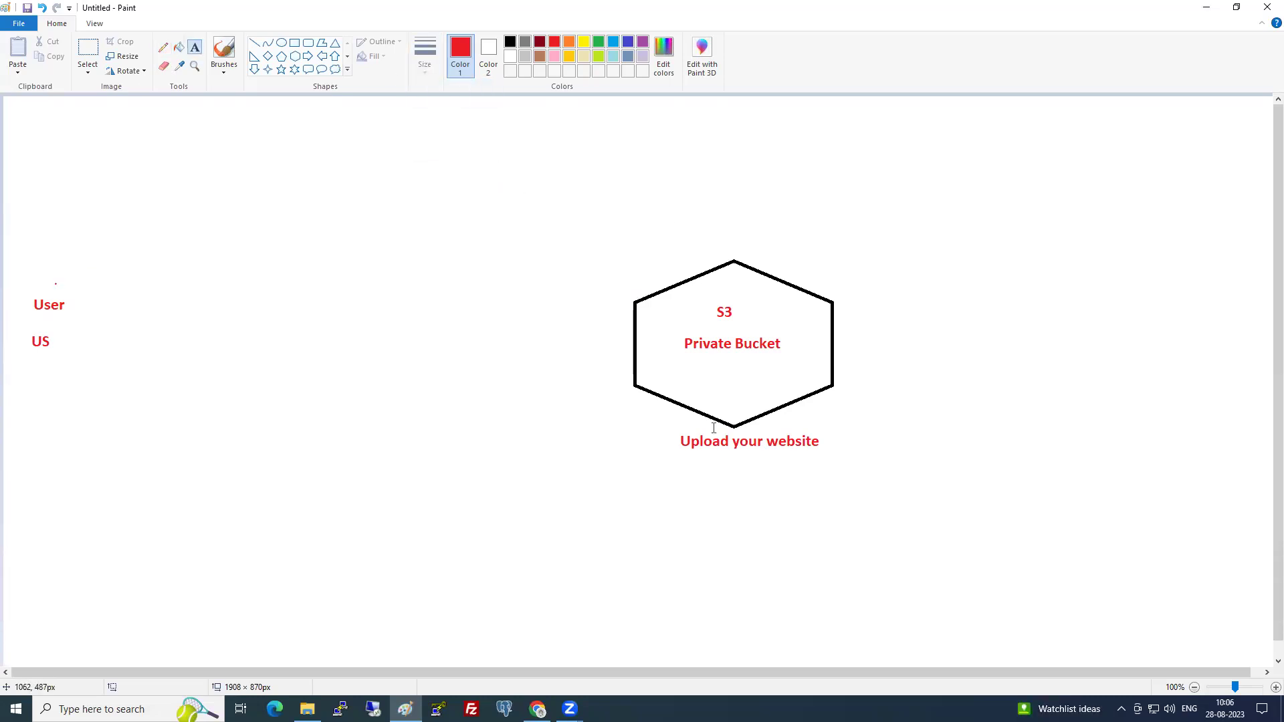
left_click(691, 458)
type("Mumbai")
left_click(295, 163)
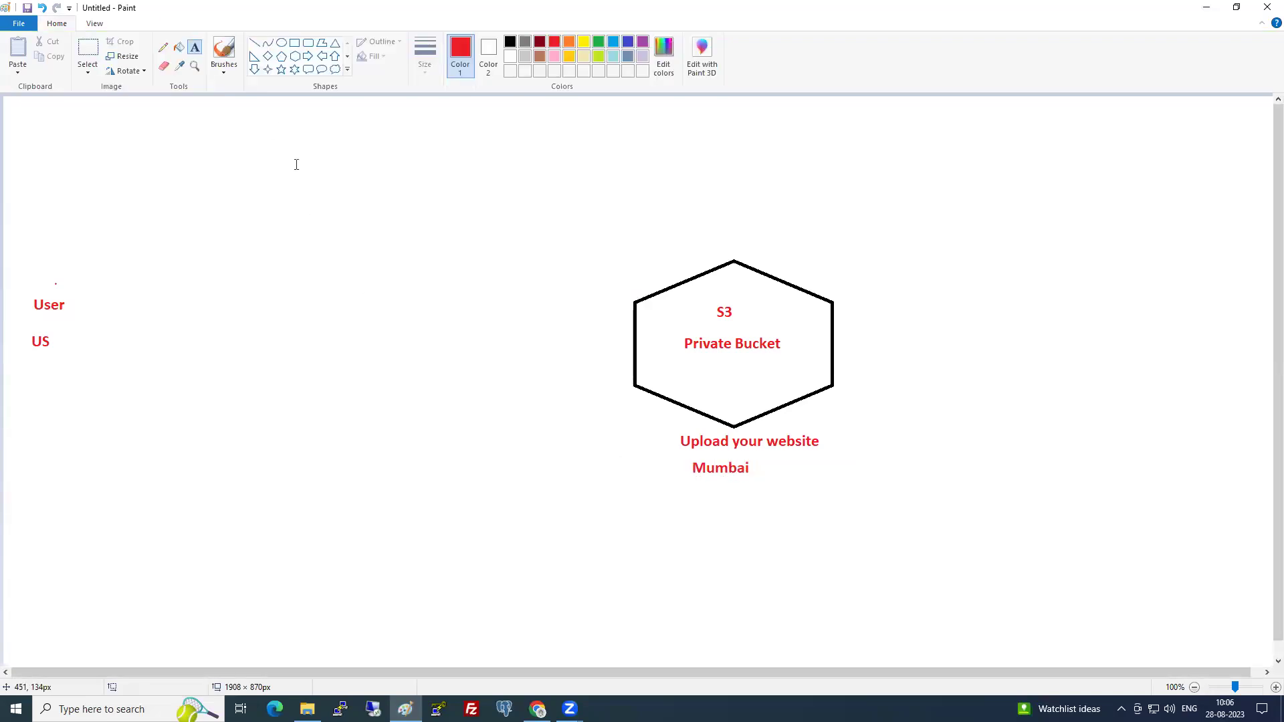
left_click(163, 48)
mouse_move(71, 299)
left_mouse_down()
mouse_move(106, 261)
mouse_move(186, 219)
mouse_move(369, 178)
mouse_move(443, 191)
mouse_move(576, 247)
mouse_move(638, 300)
left_mouse_up()
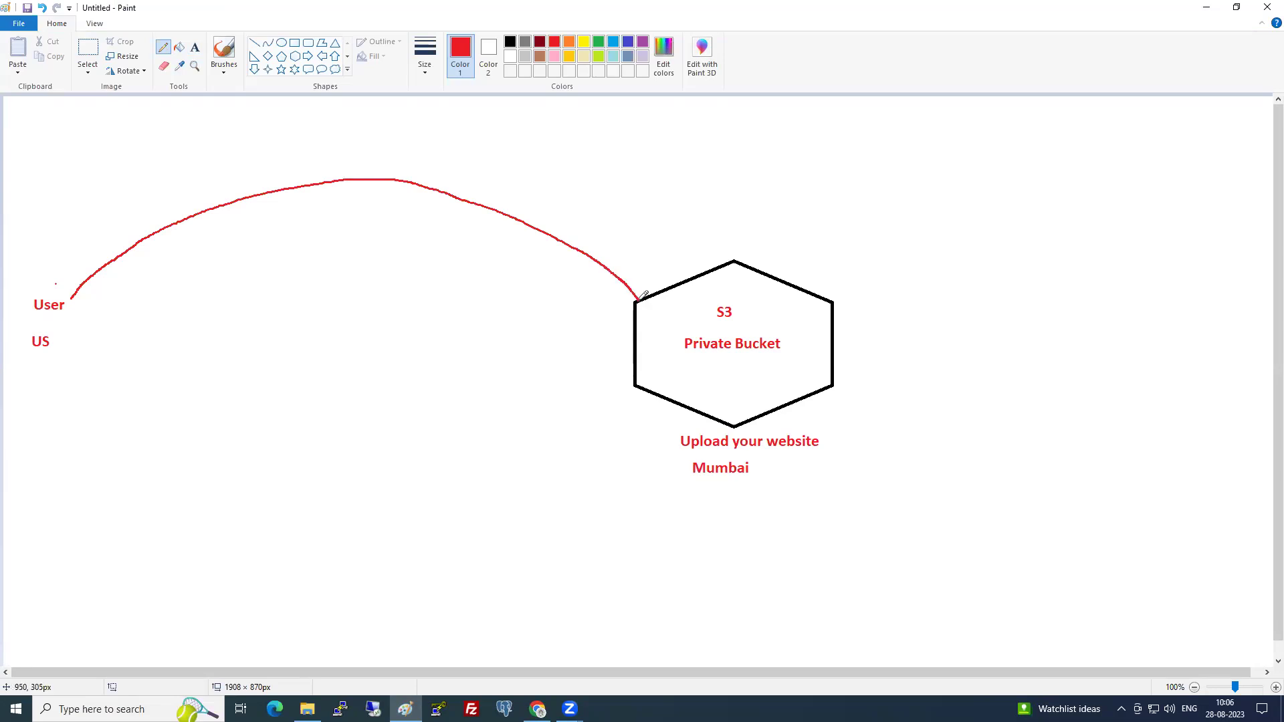
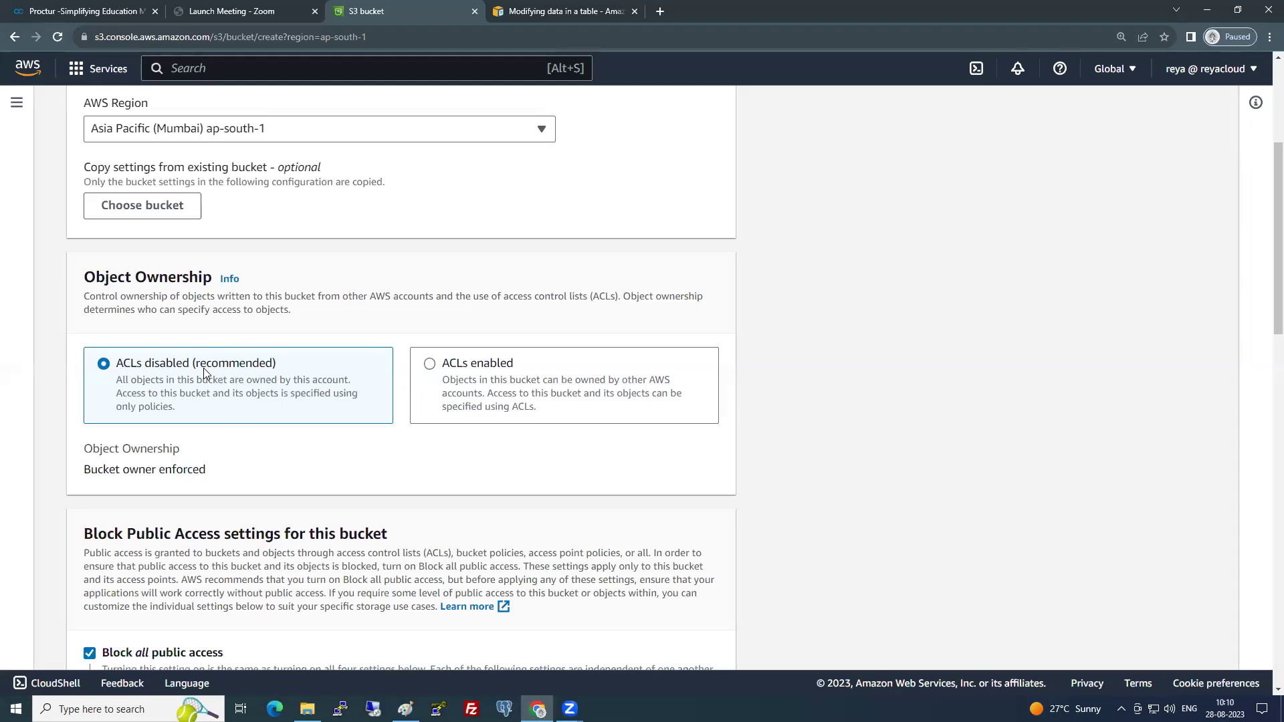
- Keep ACLs disabled and all public access blocked, then create the 9am-cf-website-demo bucket in ap-south-1
scroll(203, 368, "down", 3)
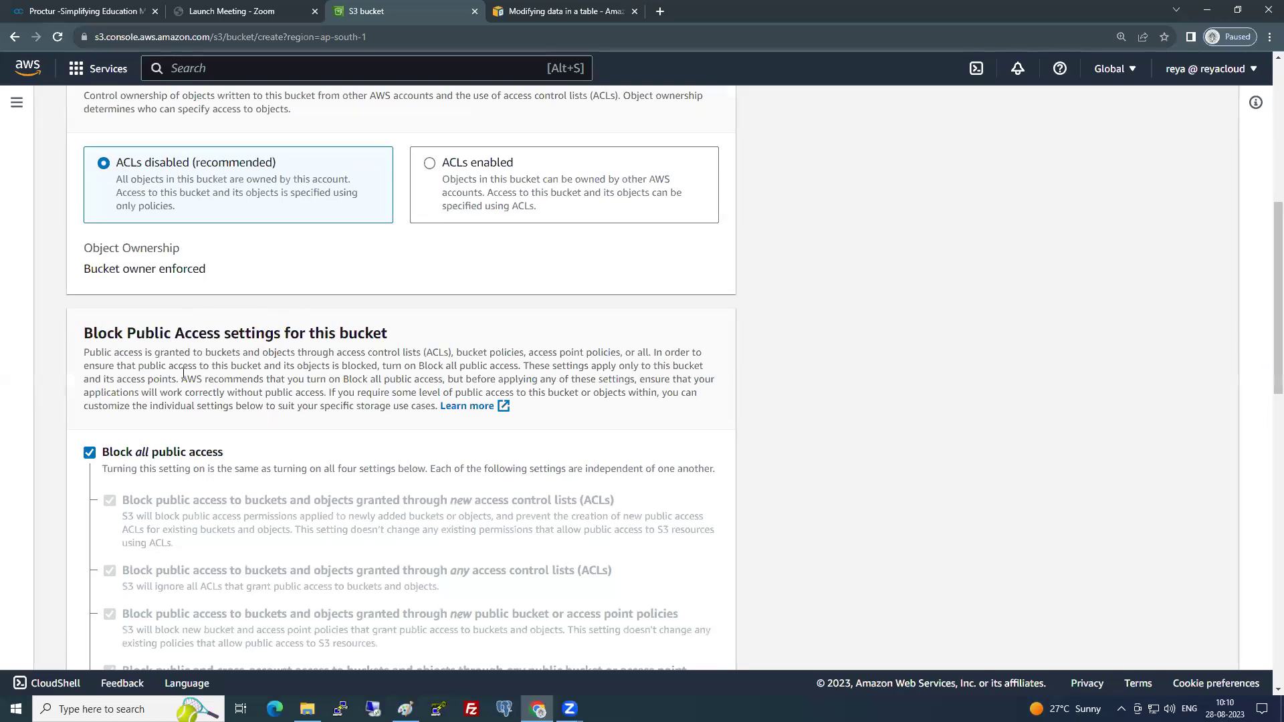
scroll(184, 373, "down", 3)
scroll(173, 378, "down", 8)
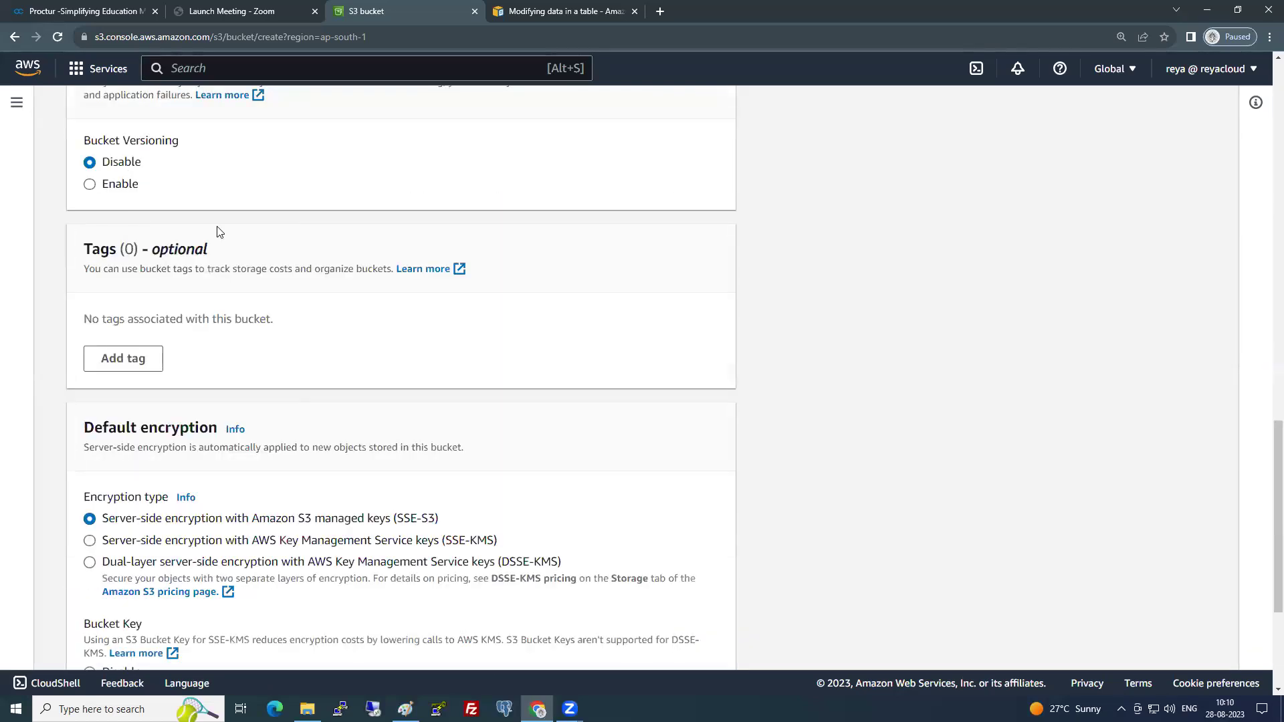
scroll(300, 348, "down", 3)
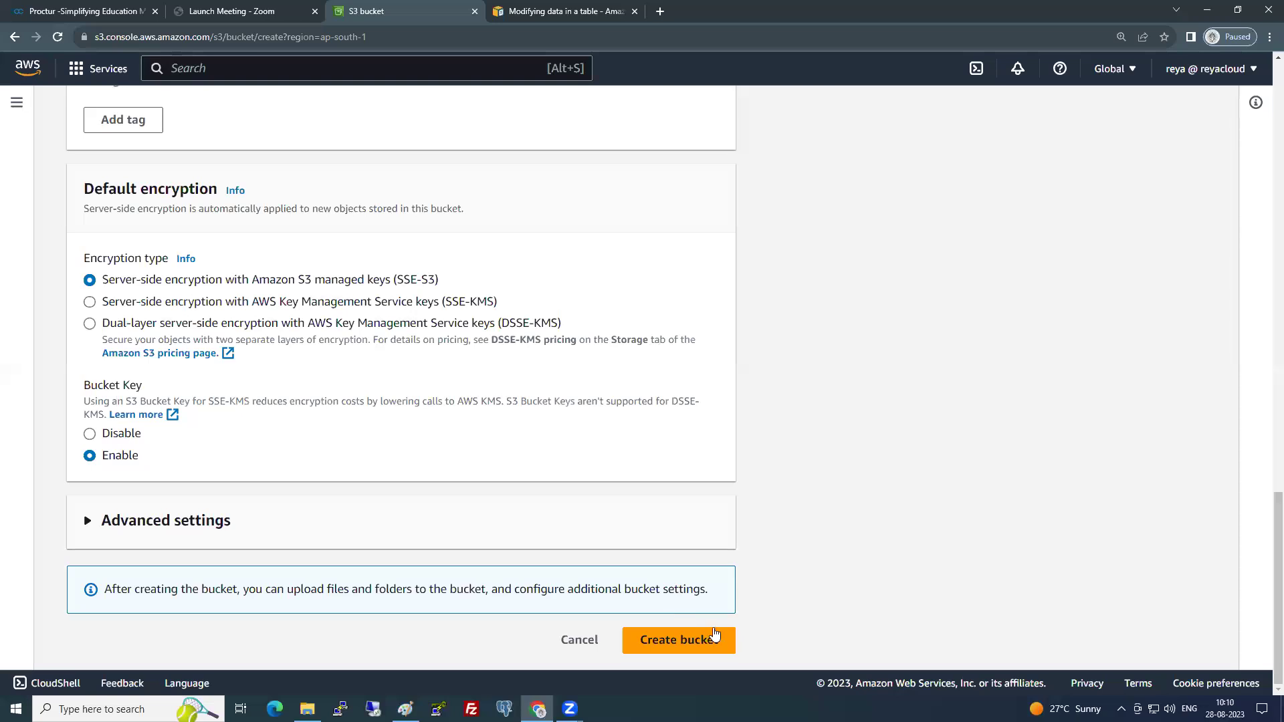
left_click(721, 640)
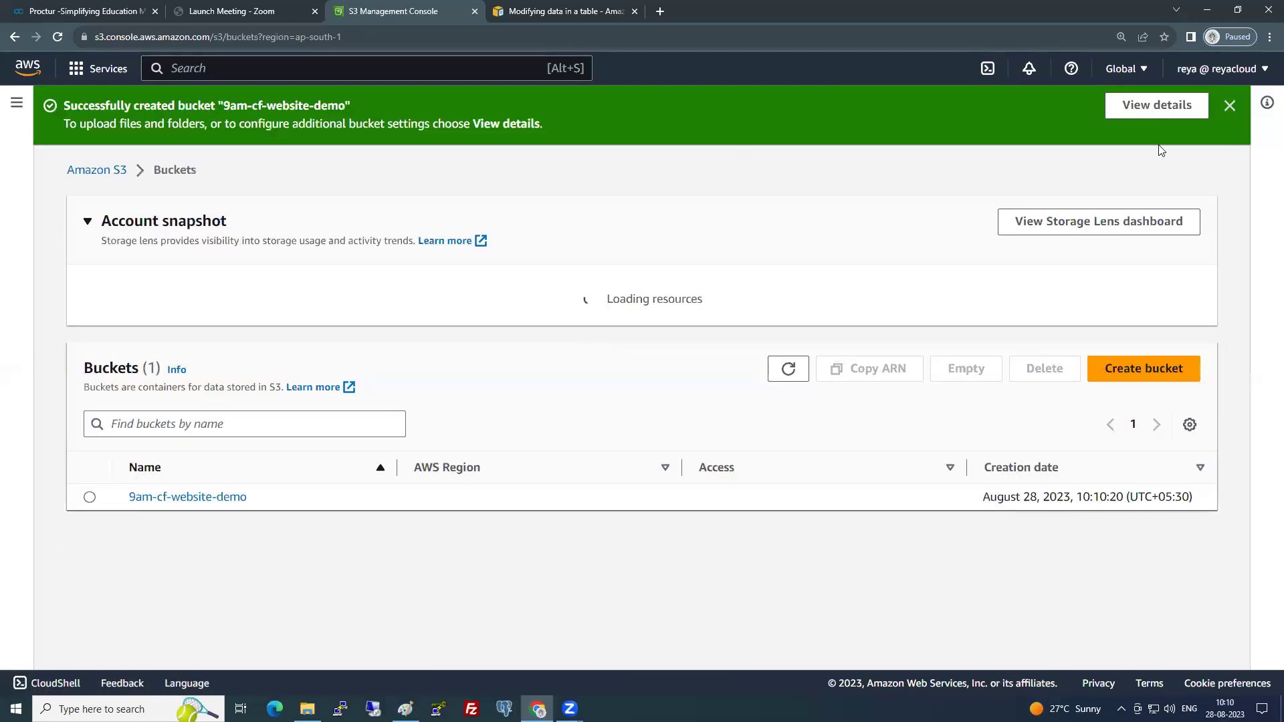
- Open the 9am-cf-website-demo bucket and drag all 11 Bricker template items onto its upload page
left_click(1229, 108)
left_click(222, 448)
left_click(307, 709)
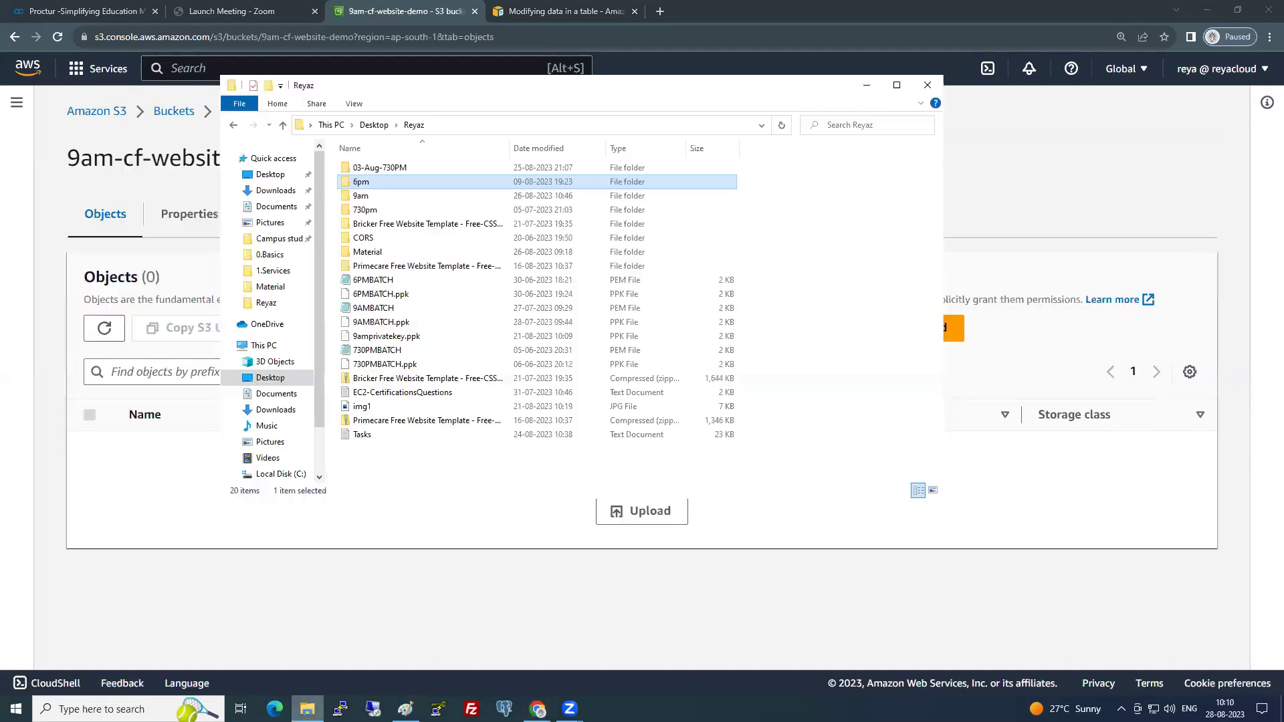
left_click(394, 227)
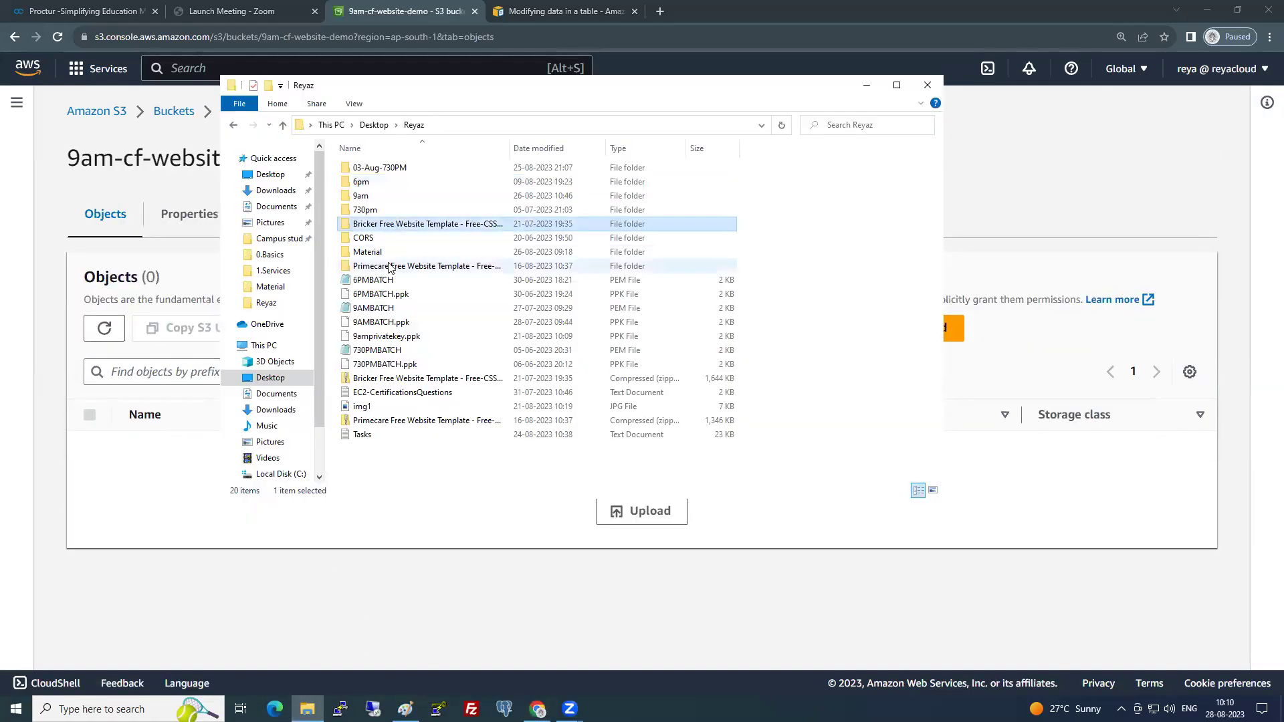
double_click(397, 227)
left_click_drag(410, 415, 405, 154)
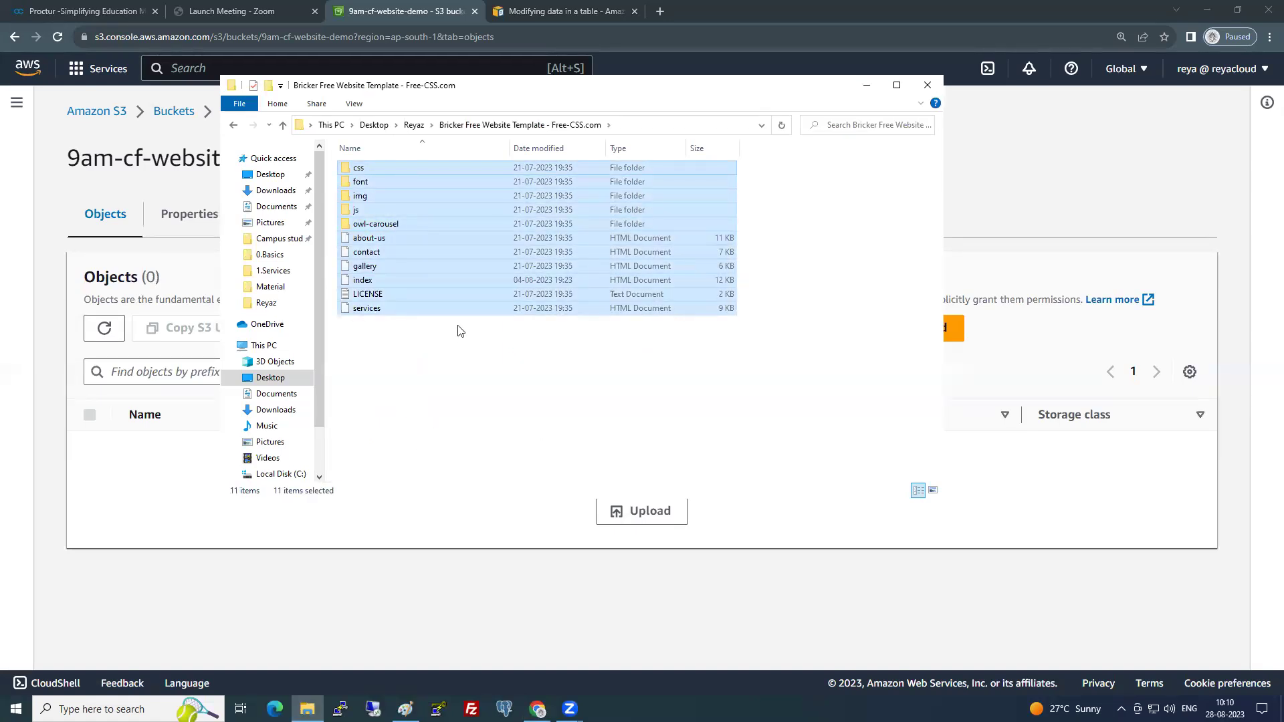
left_click_drag(464, 297, 172, 505)
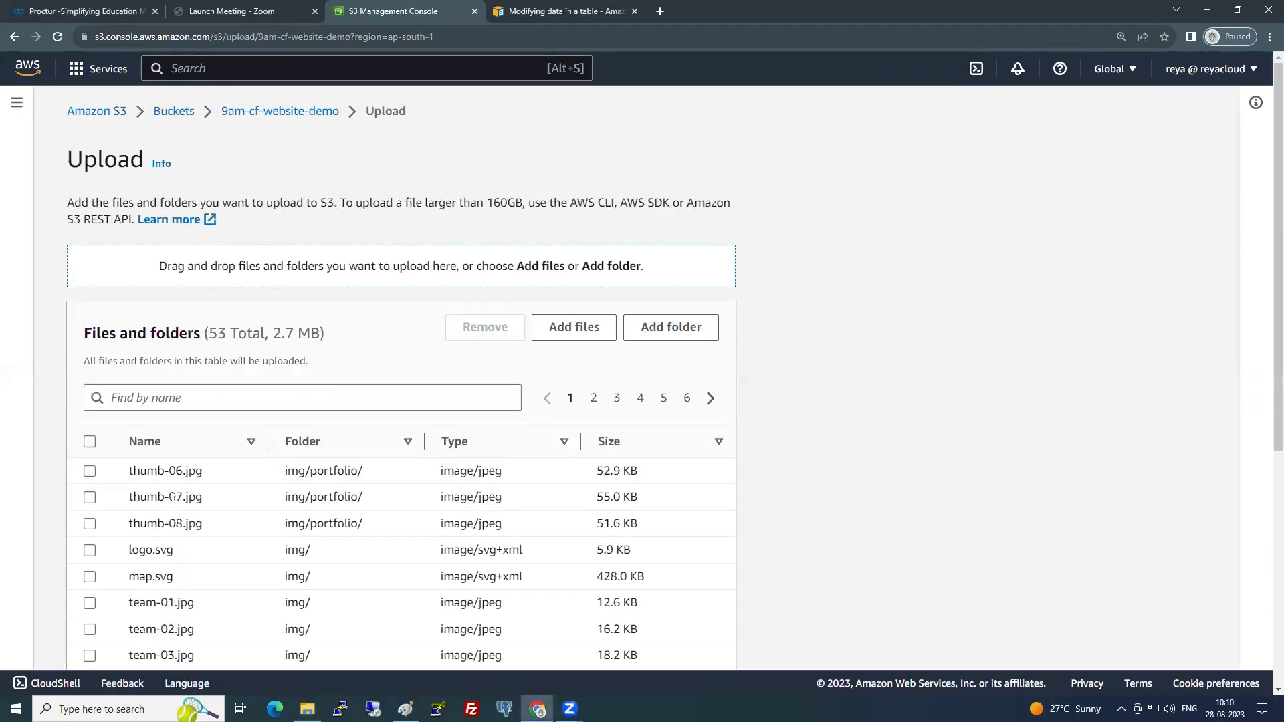
- Upload the 53 queued website files (2.7 MB) to 9am-cf-website-demo
scroll(172, 499, "down", 5)
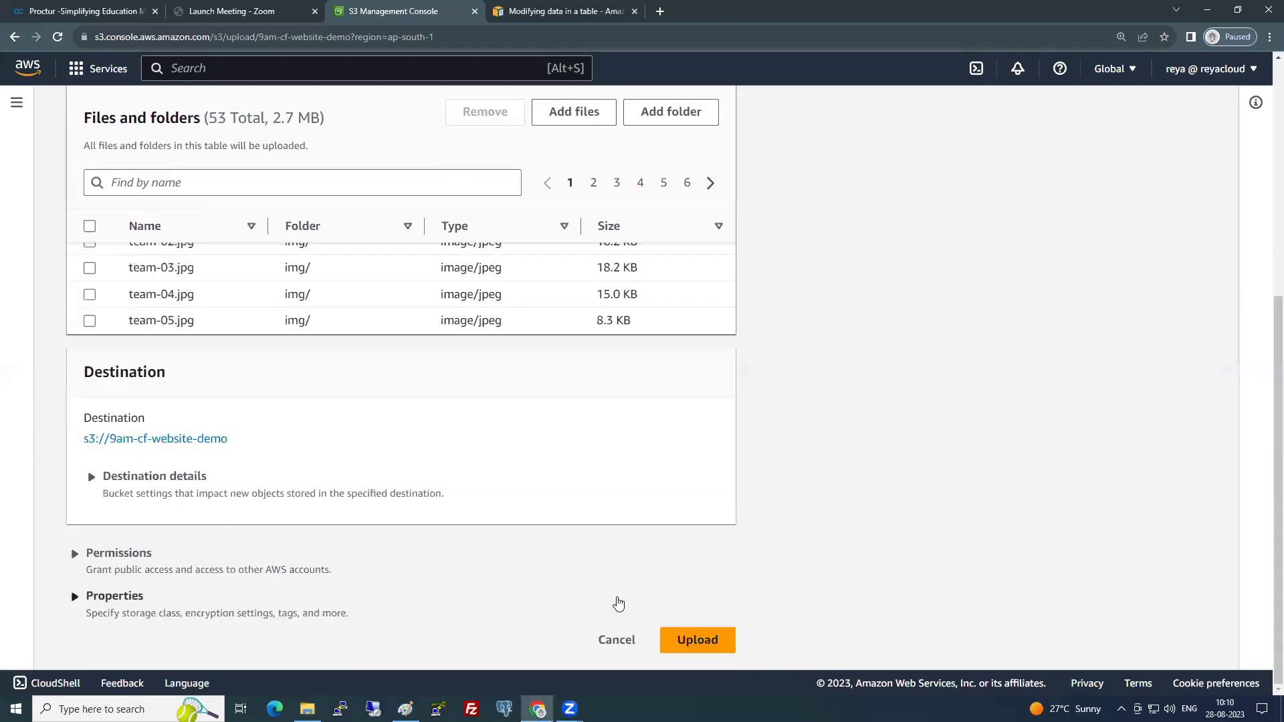
left_click(698, 639)
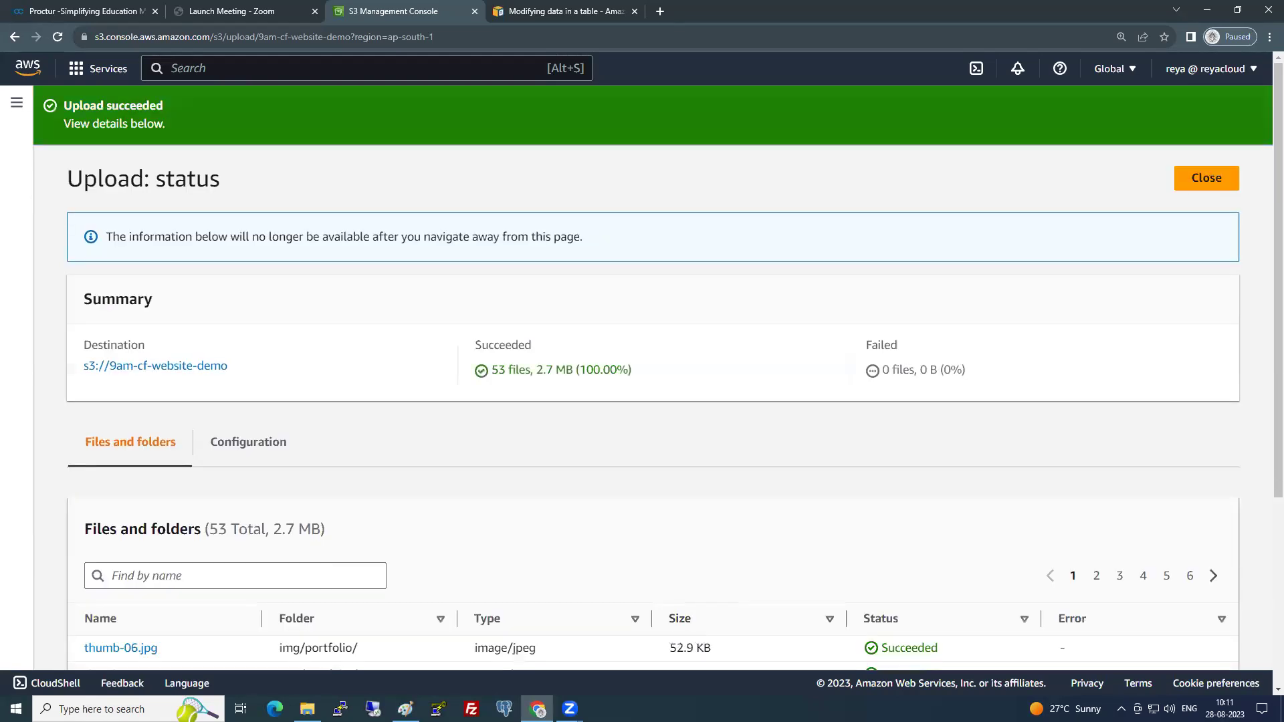
- Add the Paint note '2. Upload your files(wesbiste)' and widen it to one line
key("alt+Tab")
type("2. Upload ")
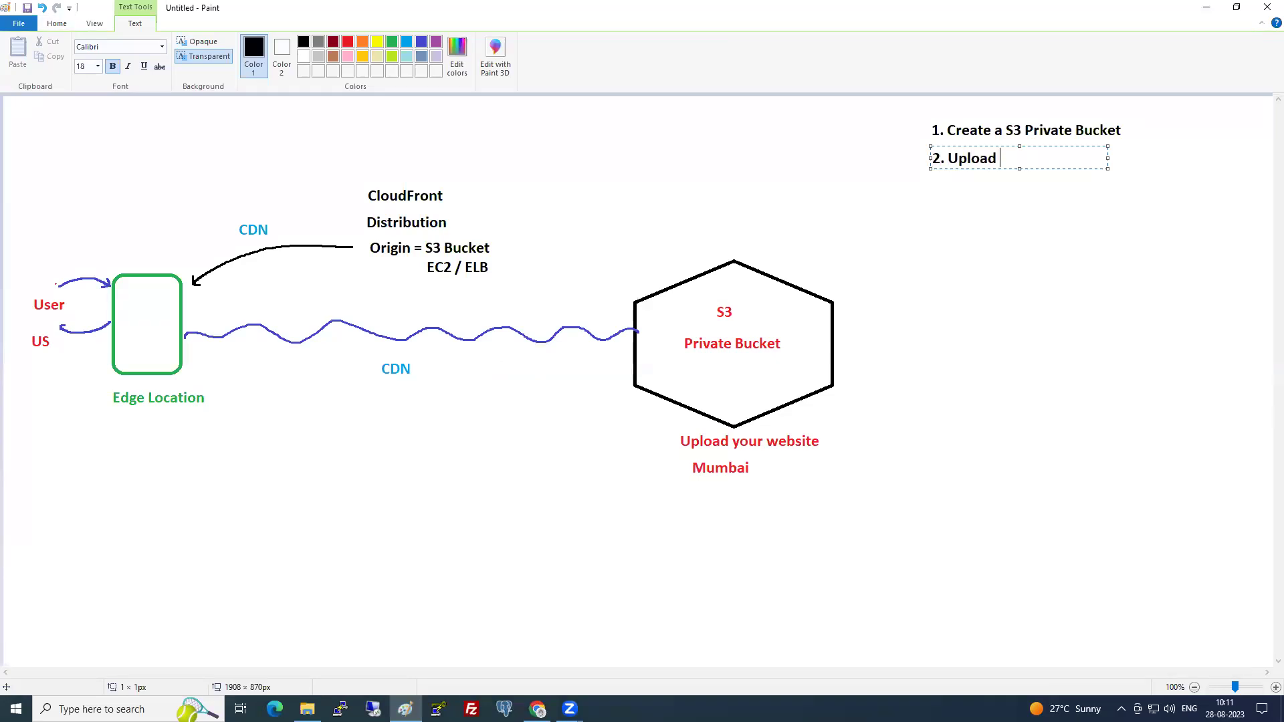
type("your files(wesbiste)")
key("Left")
type("wesbiste")
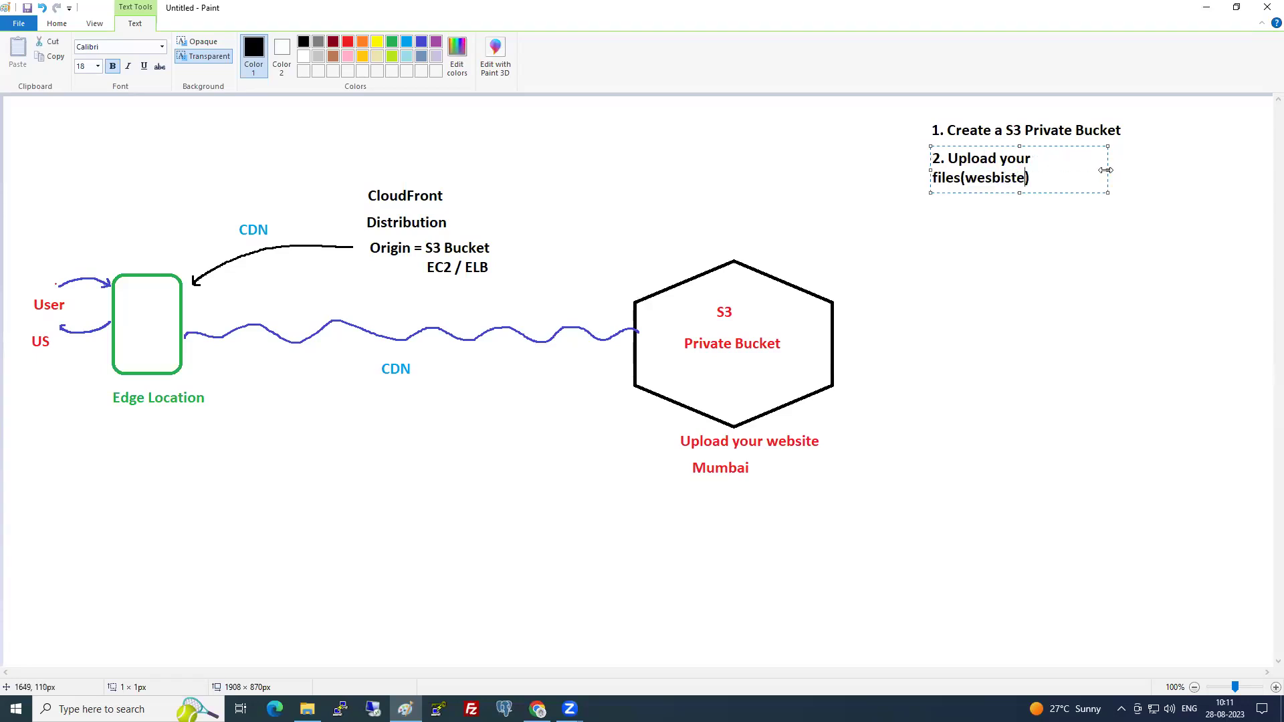
left_click_drag(1107, 170, 1133, 170)
left_click(941, 191)
- Add the note '3. Dont make objects public and dont enable static website hosting', then return to the bucket
left_click(931, 185)
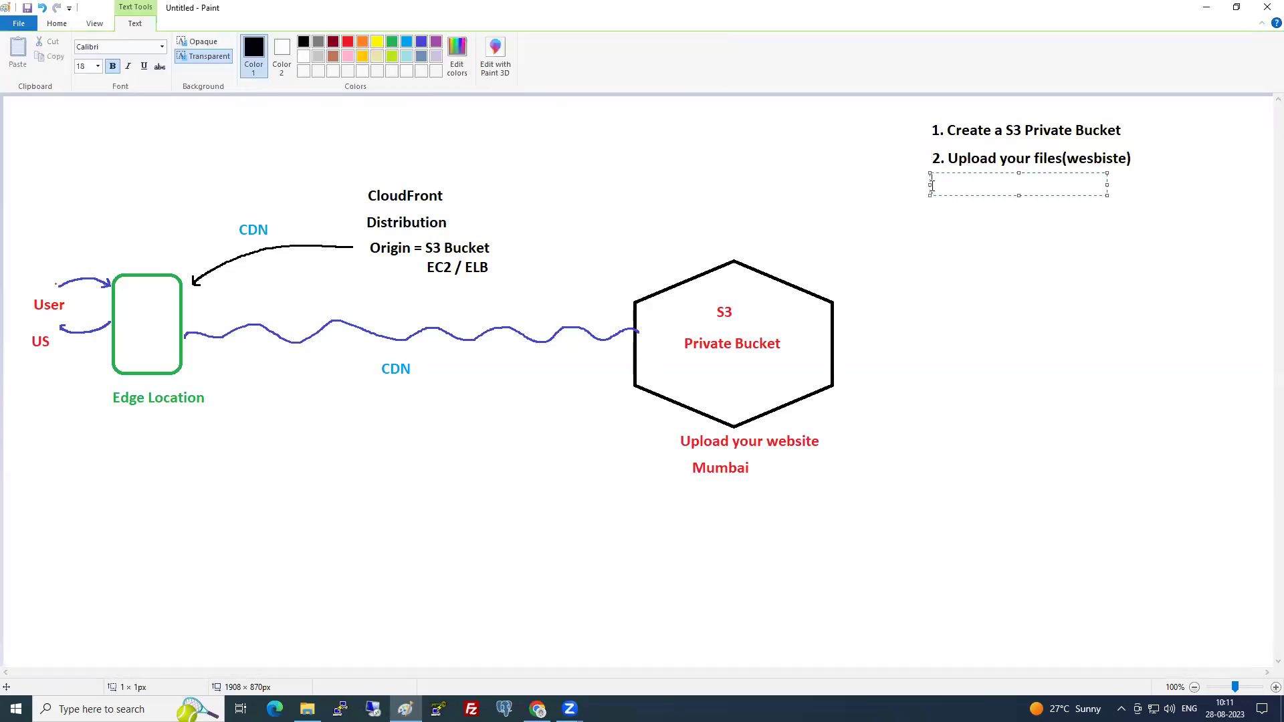
type("3. Dont make objects public and o")
key("BackSpace")
type("dont enable static website hosting")
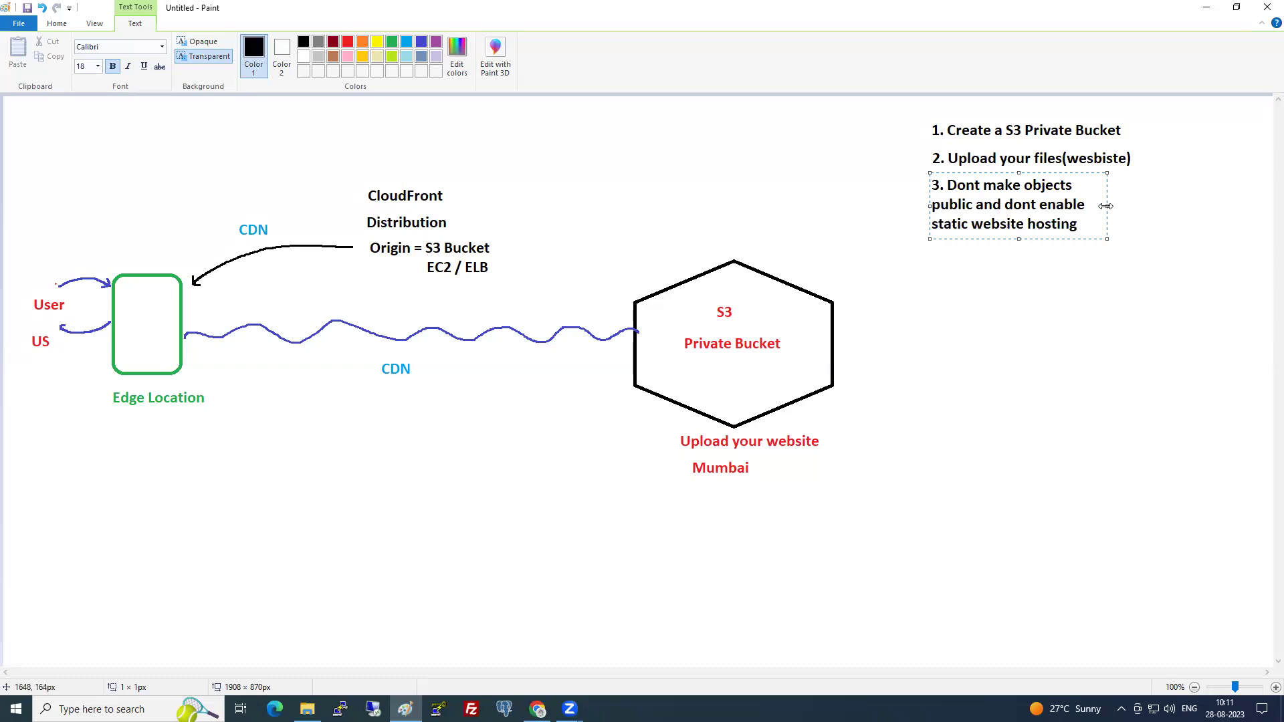
left_click_drag(1105, 206, 1238, 206)
left_click(1066, 263)
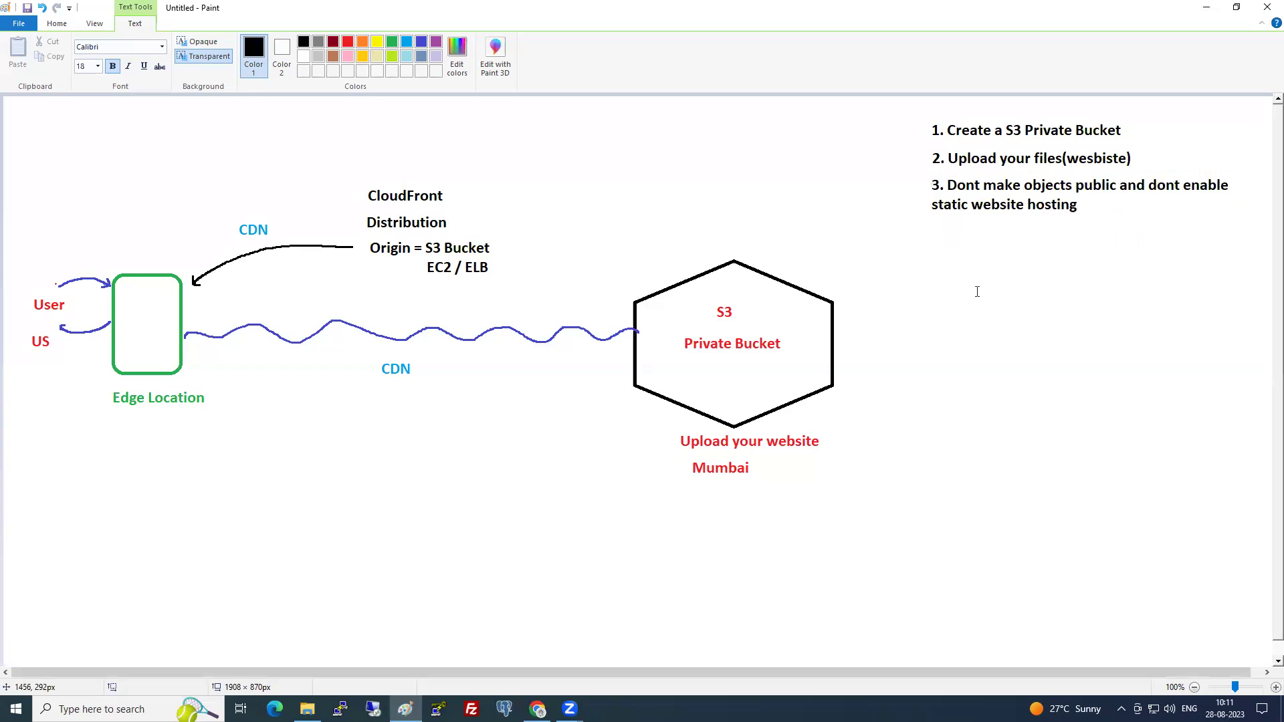
left_click(935, 231)
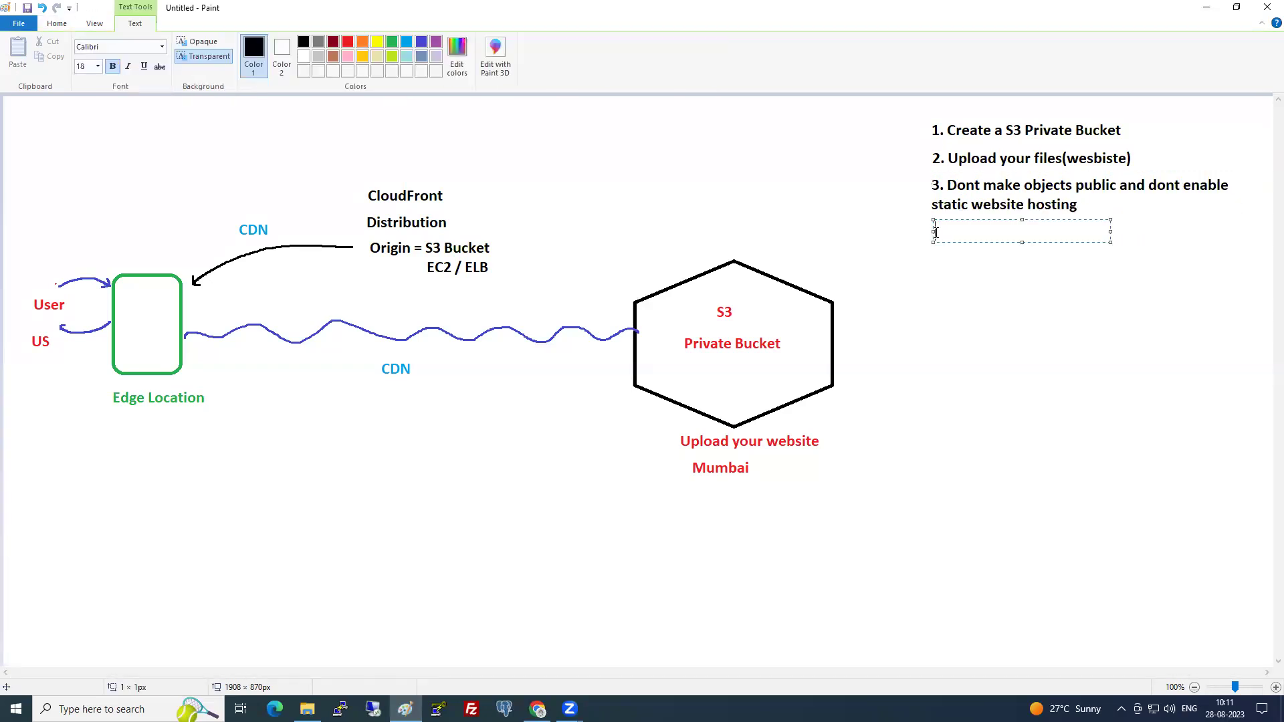
key("alt+Tab")
left_click(1181, 180)
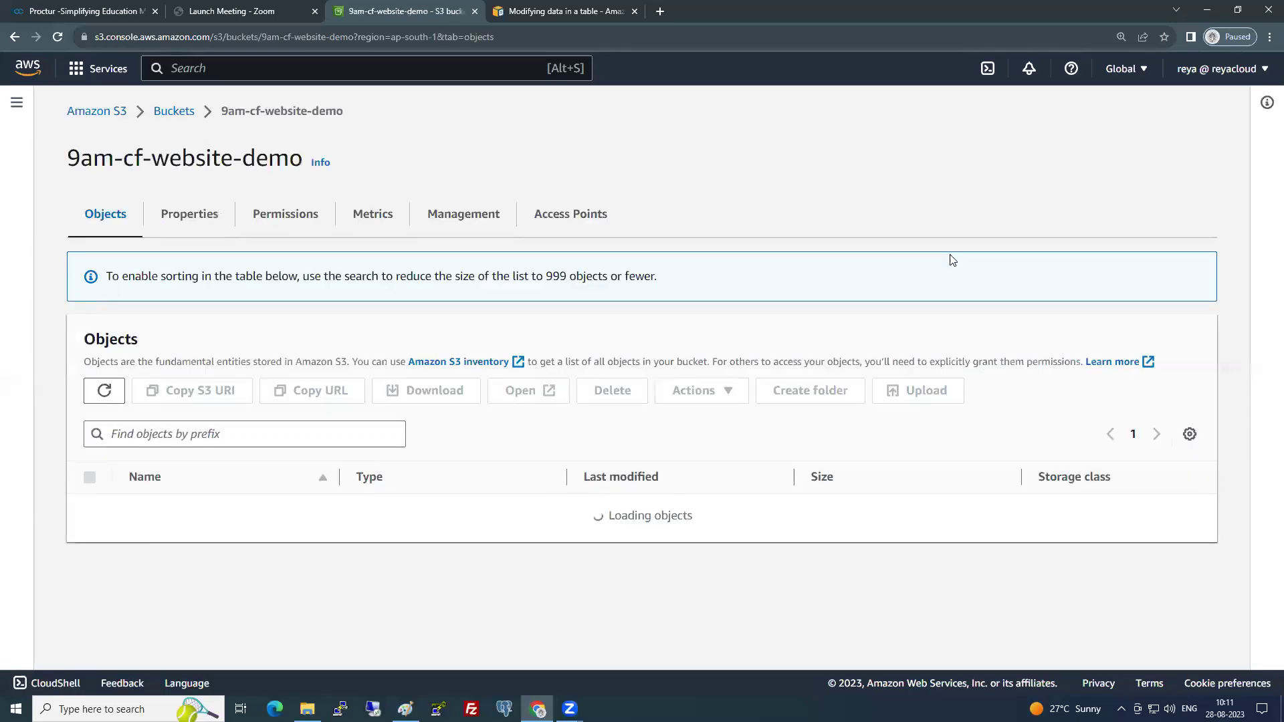
- Search the console for 'cloudfr' and open CloudFront's Distributions page in a new tab
left_click(186, 118)
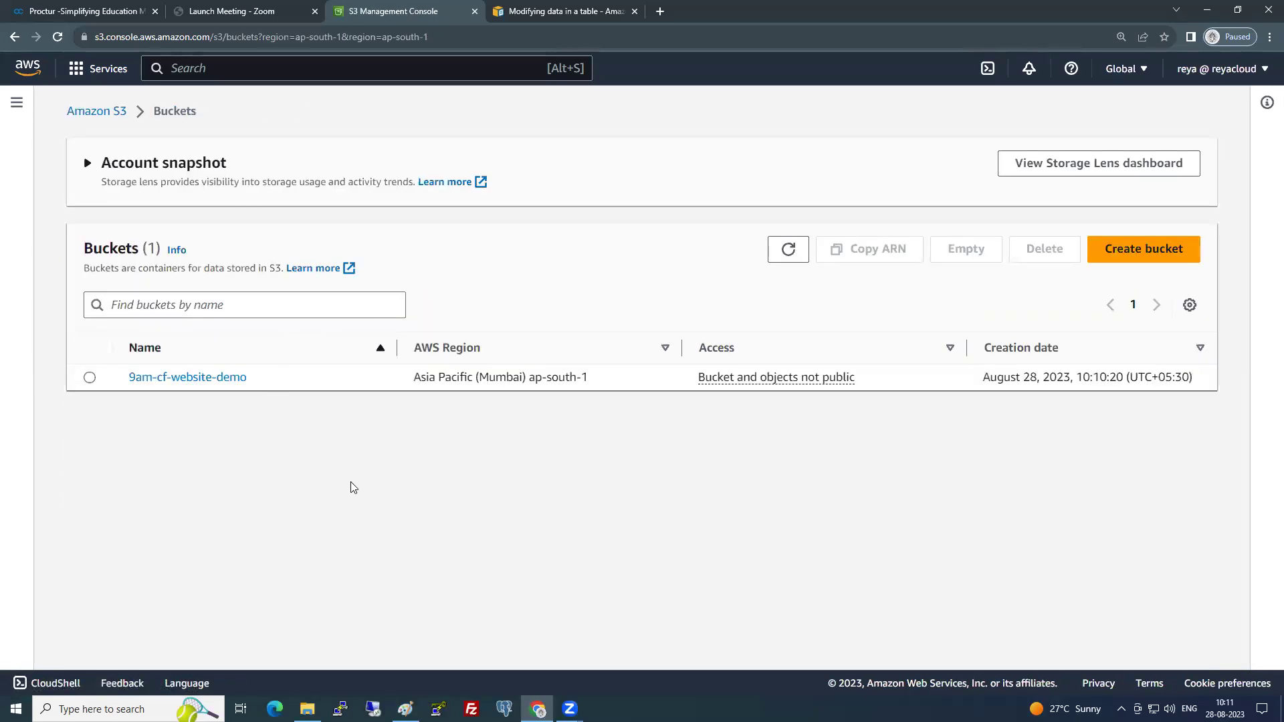
left_click(238, 68)
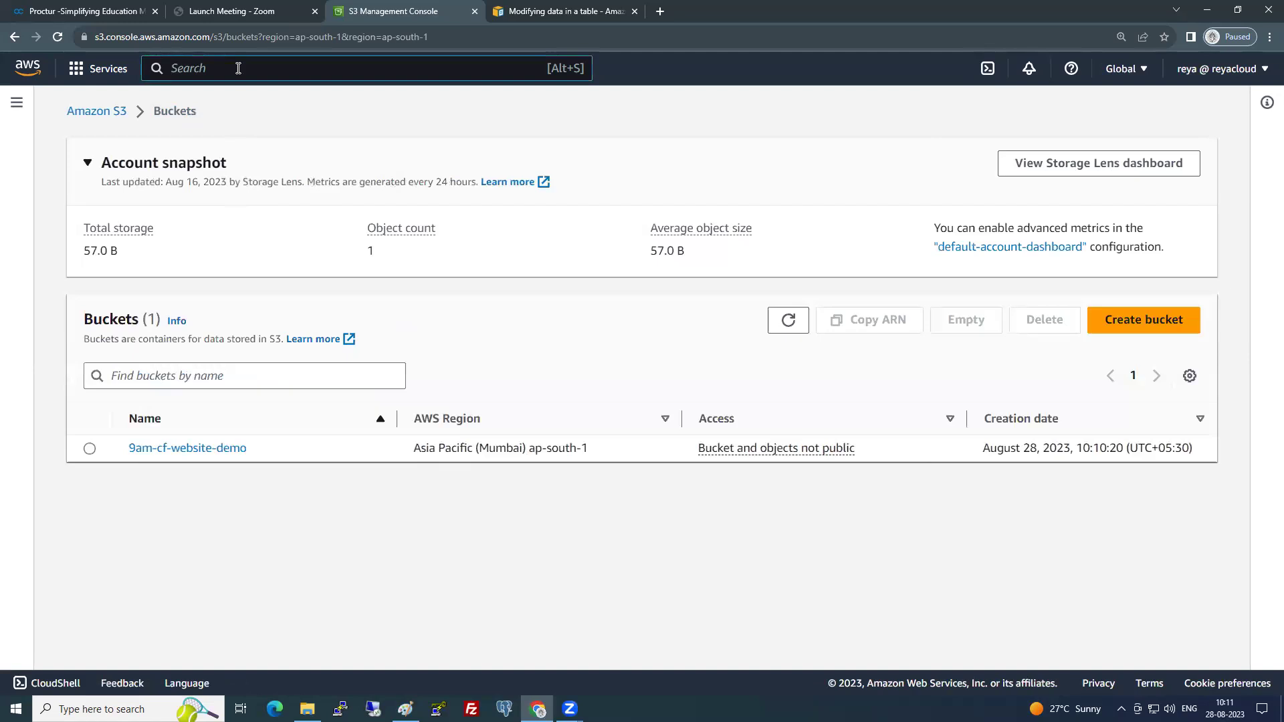
type("cloudfr")
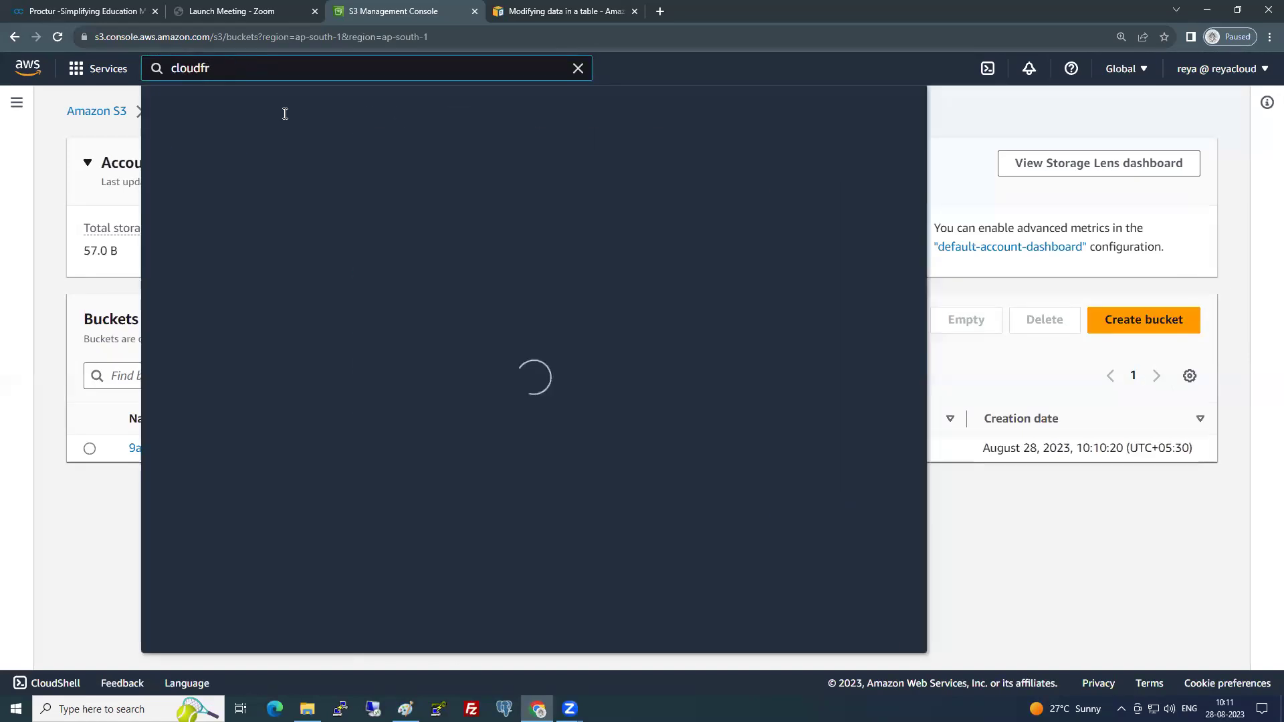
right_click(428, 228)
left_click(469, 238)
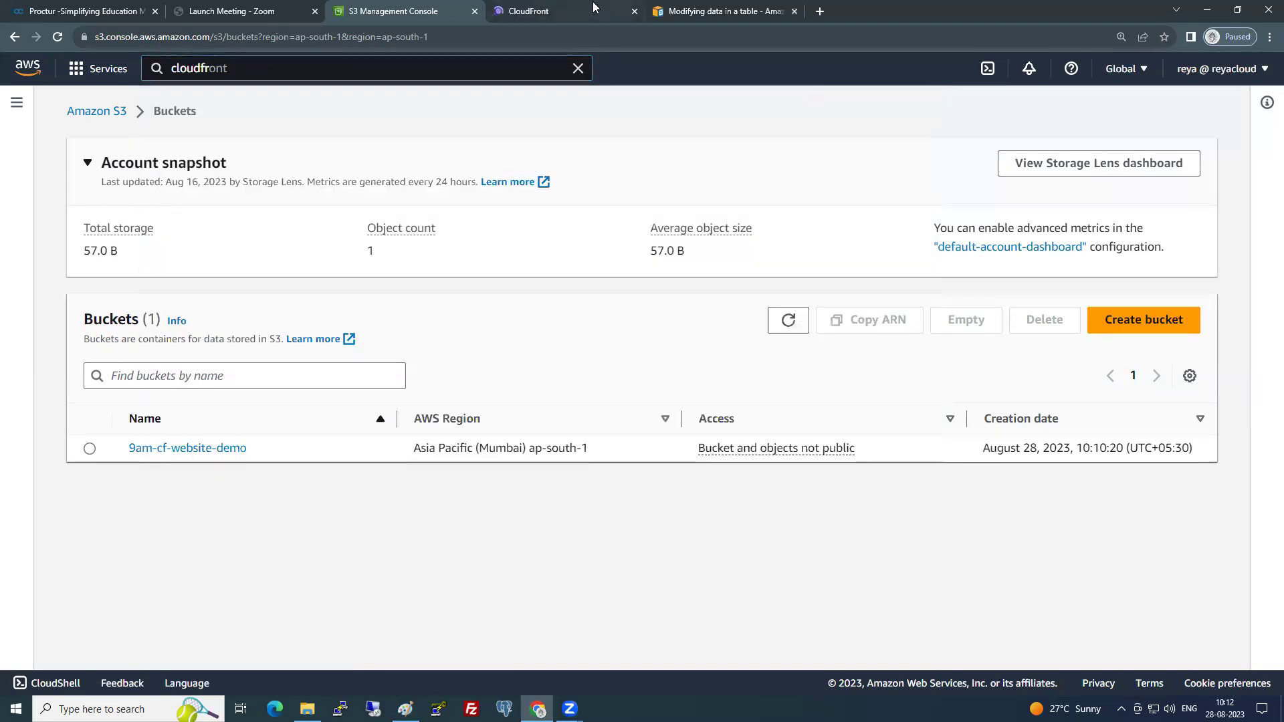
left_click(593, 6)
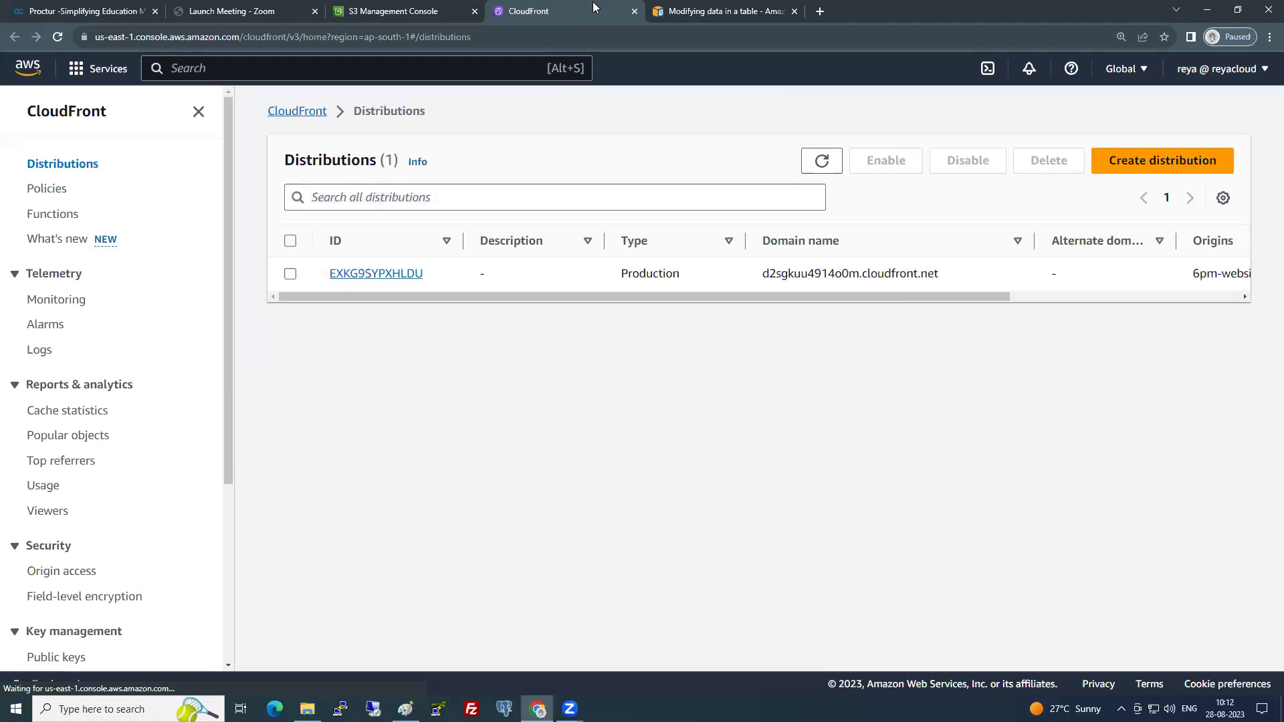
- Delete the one existing CloudFront distribution and hide the side navigation
left_click(290, 274)
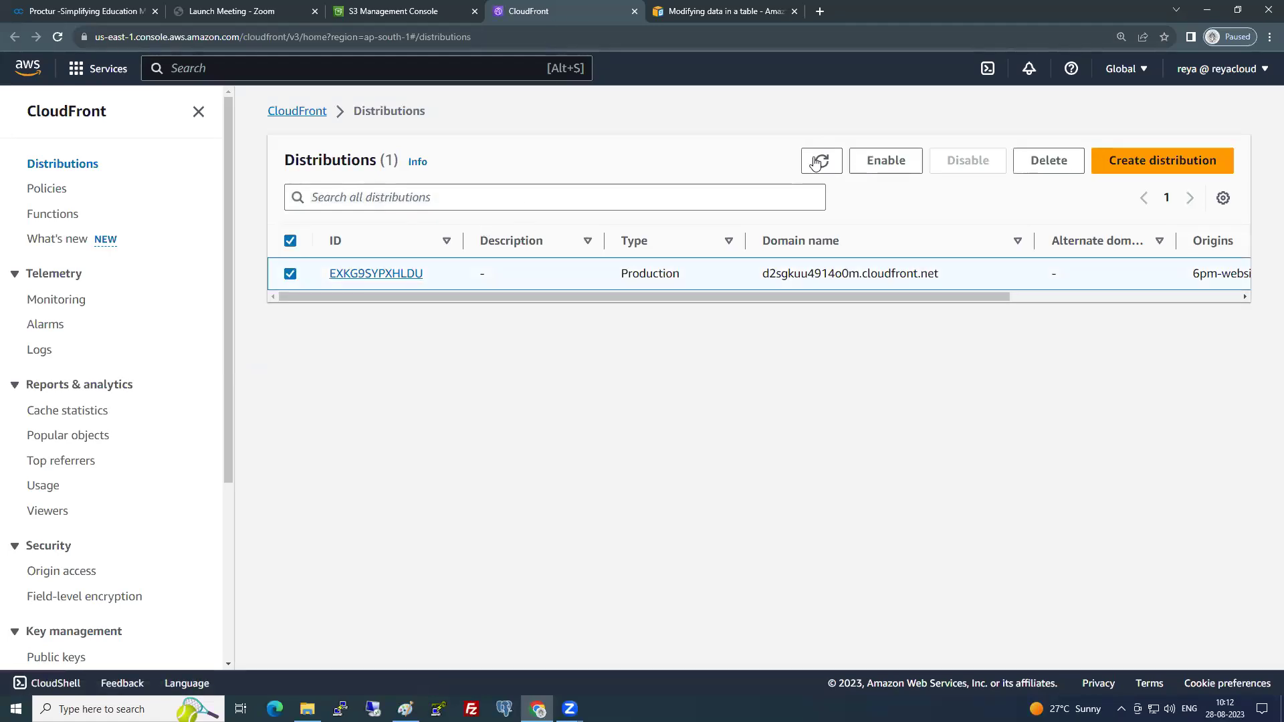
left_click(1033, 169)
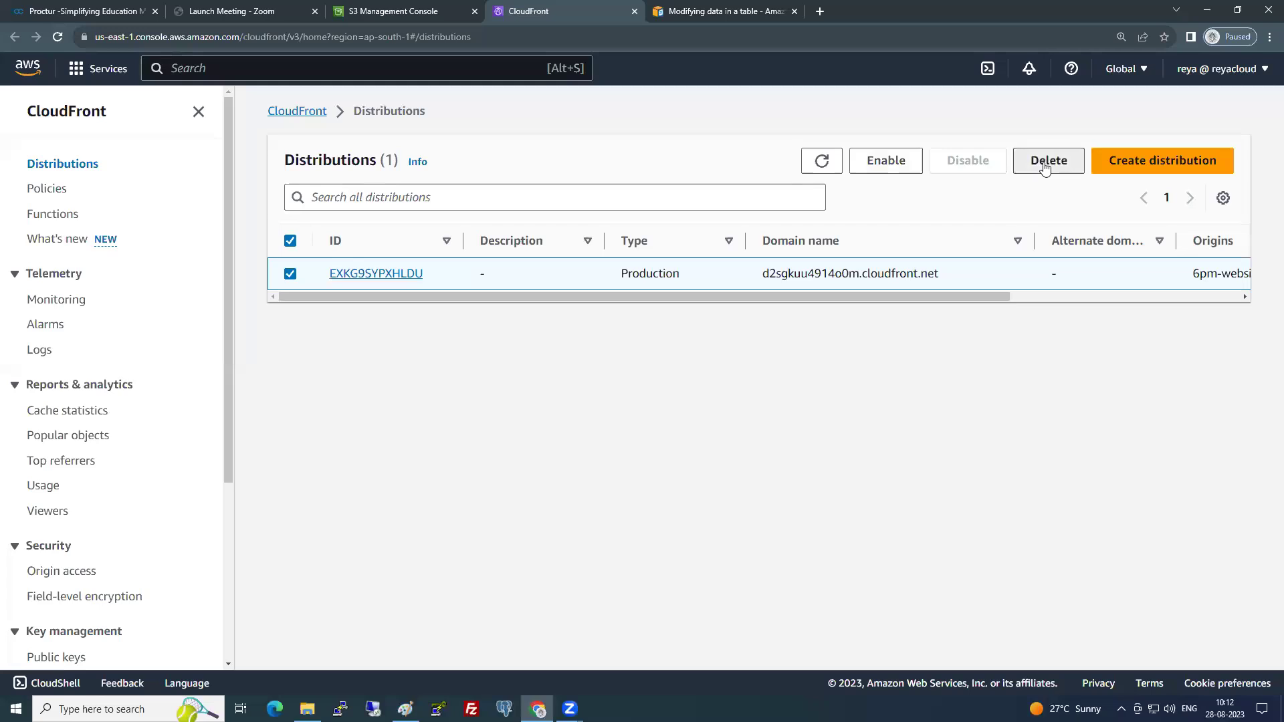
left_click(840, 446)
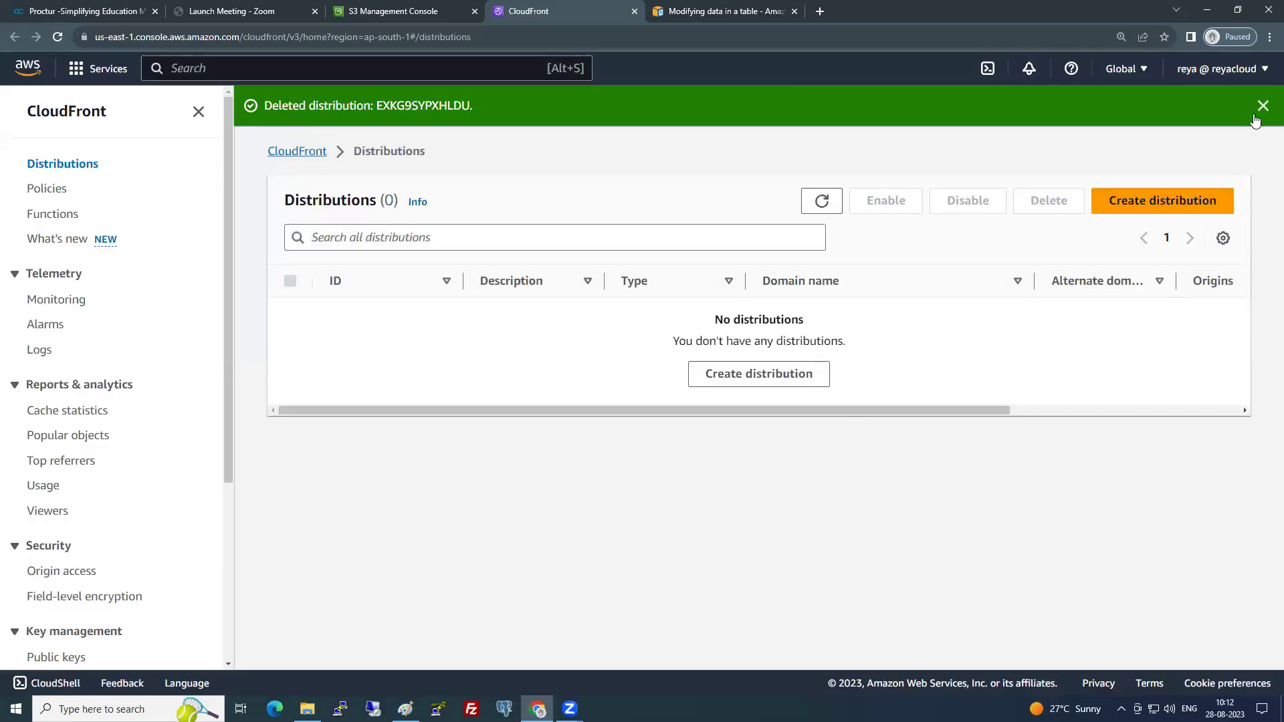
left_click(1262, 106)
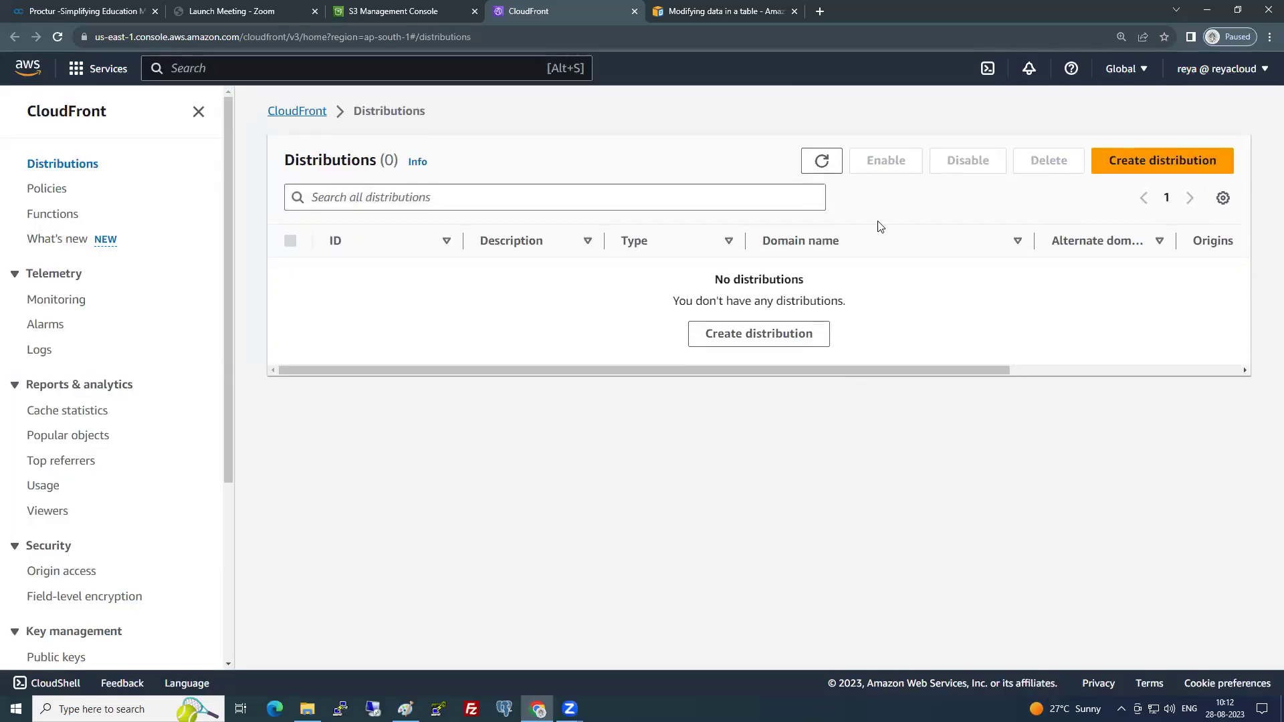
left_click(198, 112)
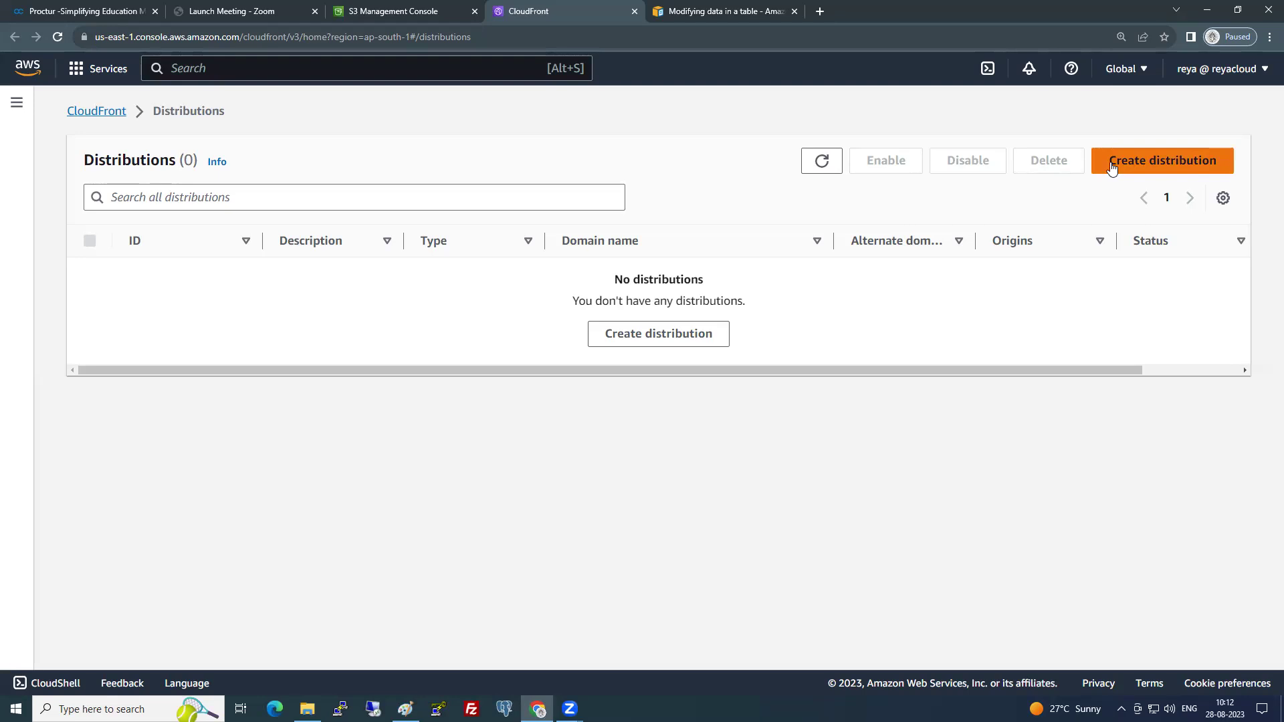
- Start a new distribution with origin domain 9am-cf-website-demo.s3.ap-south-1.amazonaws.com
left_click(1112, 167)
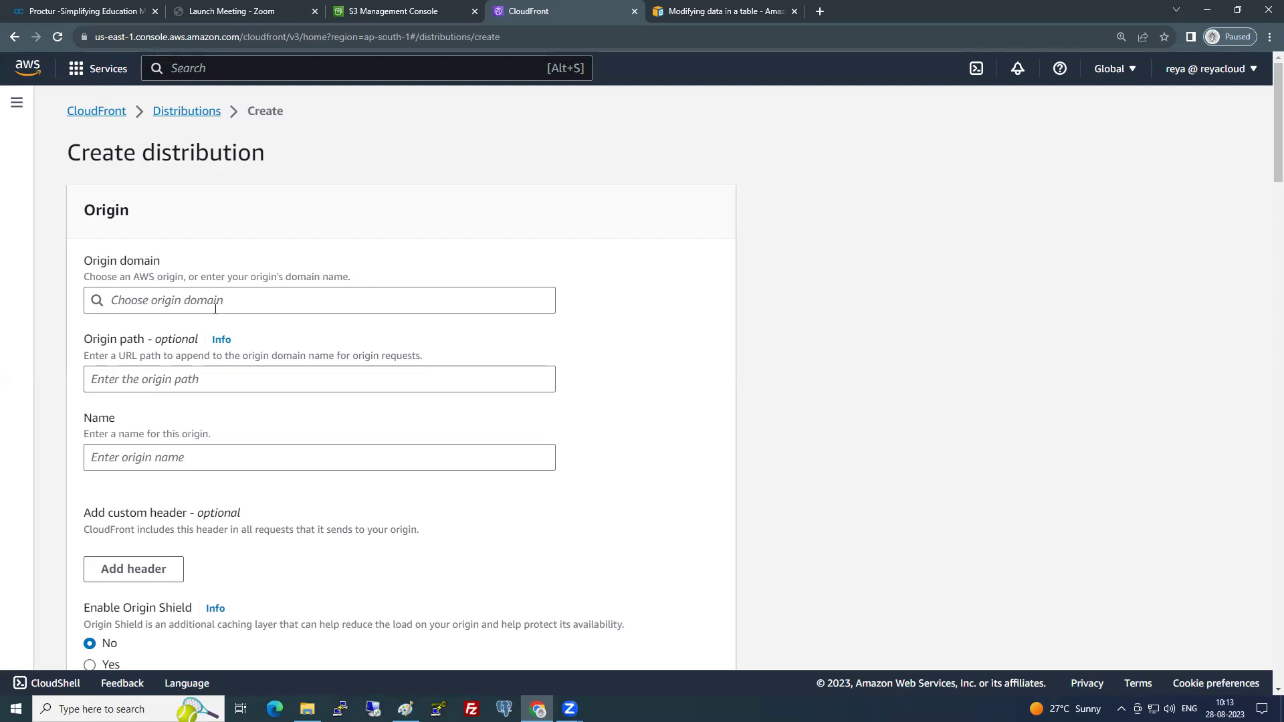
left_click_drag(83, 260, 198, 255)
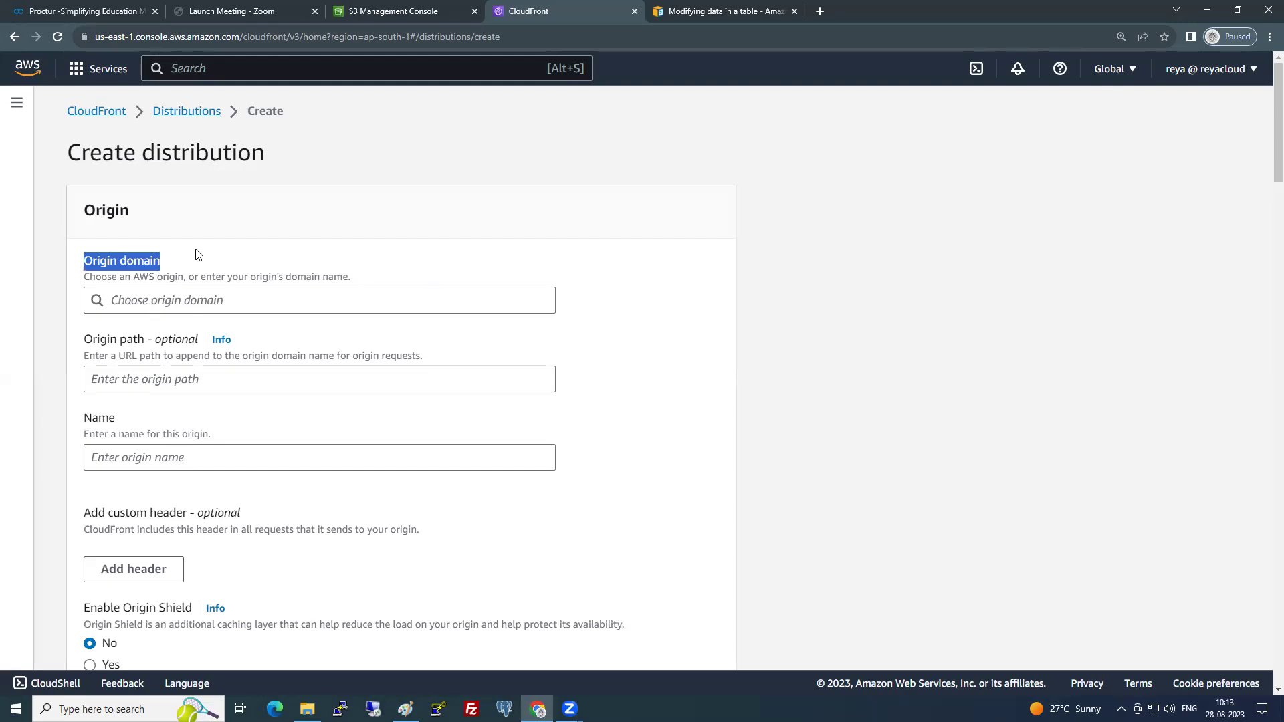
left_click(201, 299)
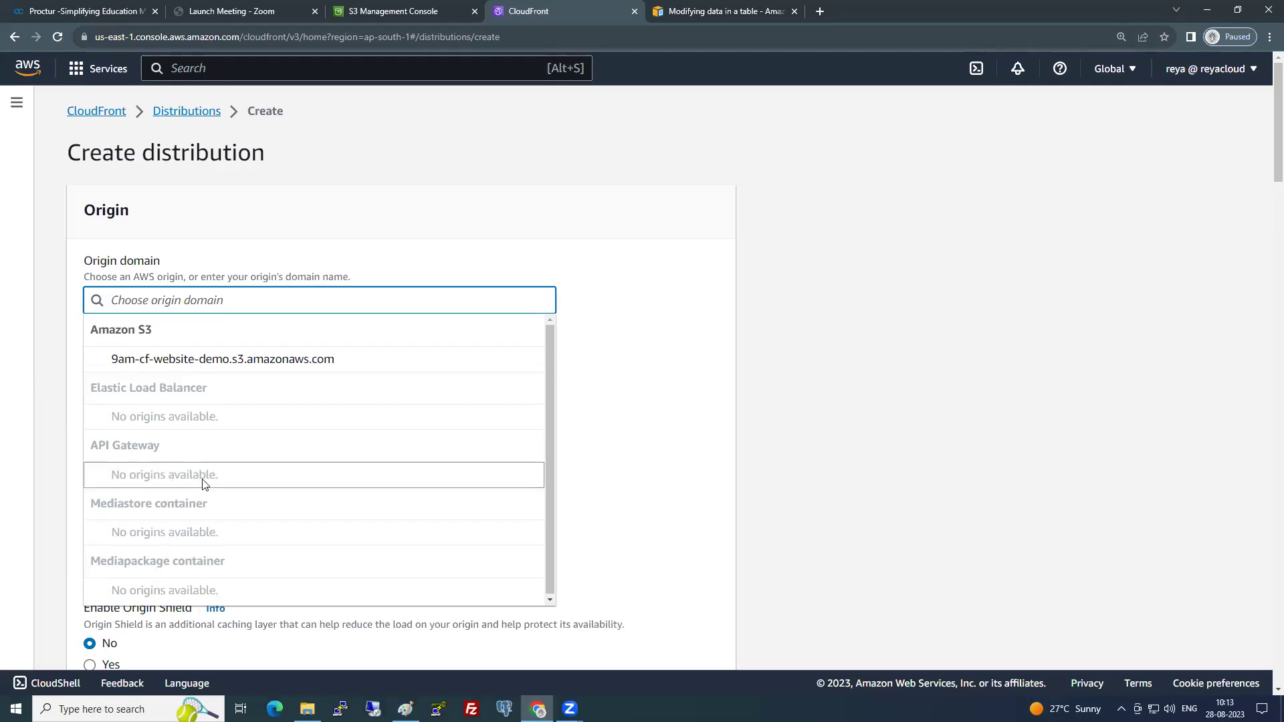
left_click(198, 360)
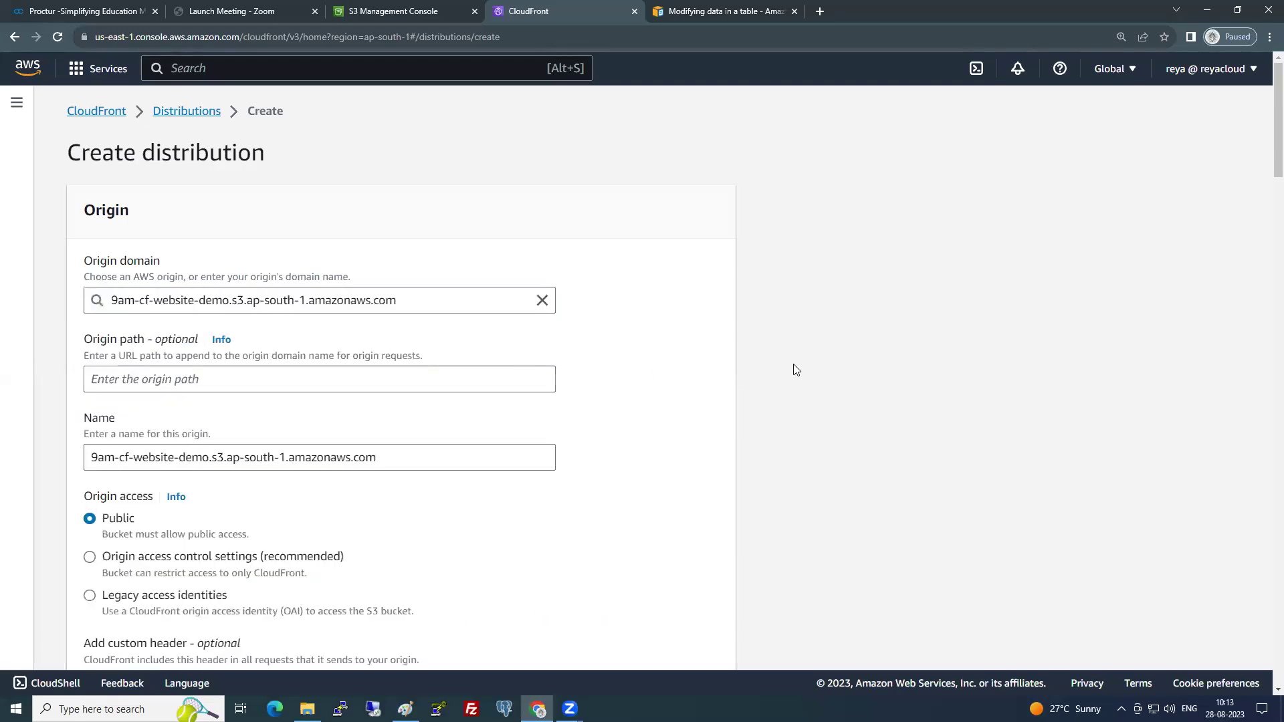
- Set Origin access to 'Origin access control settings (recommended)' after reviewing the public-access note
scroll(730, 370, "down", 2)
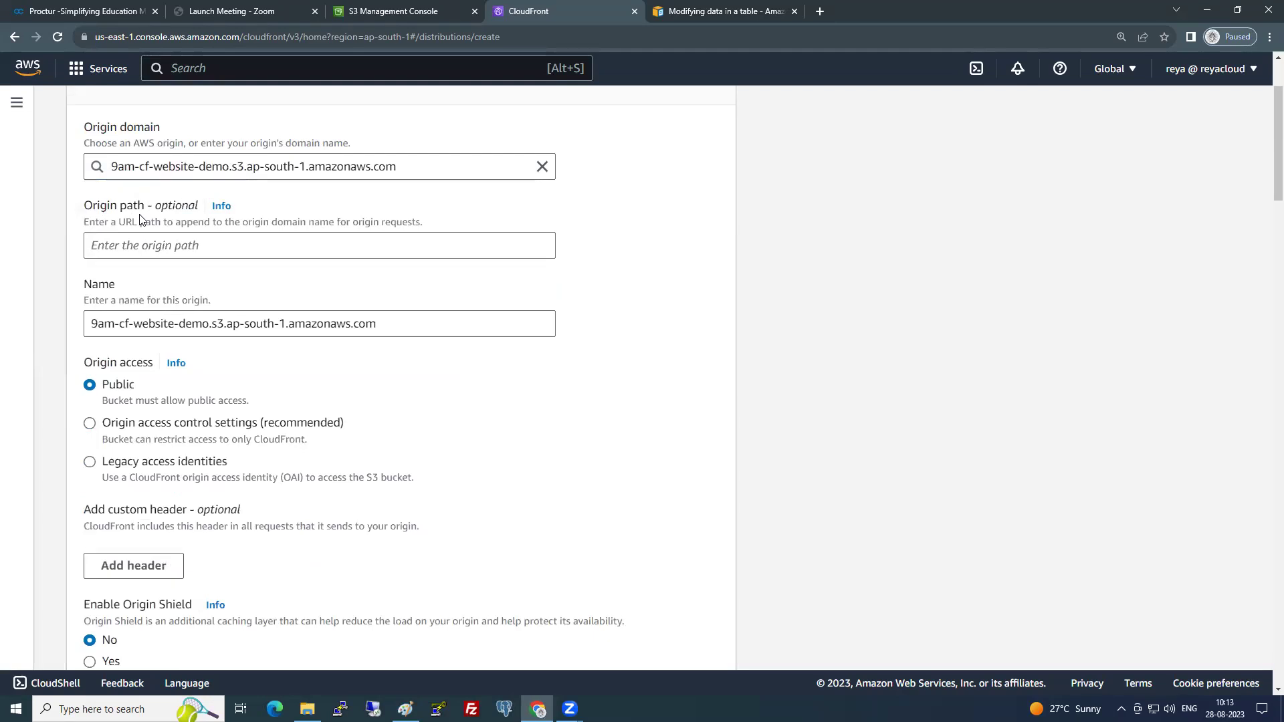
scroll(192, 385, "down", 1)
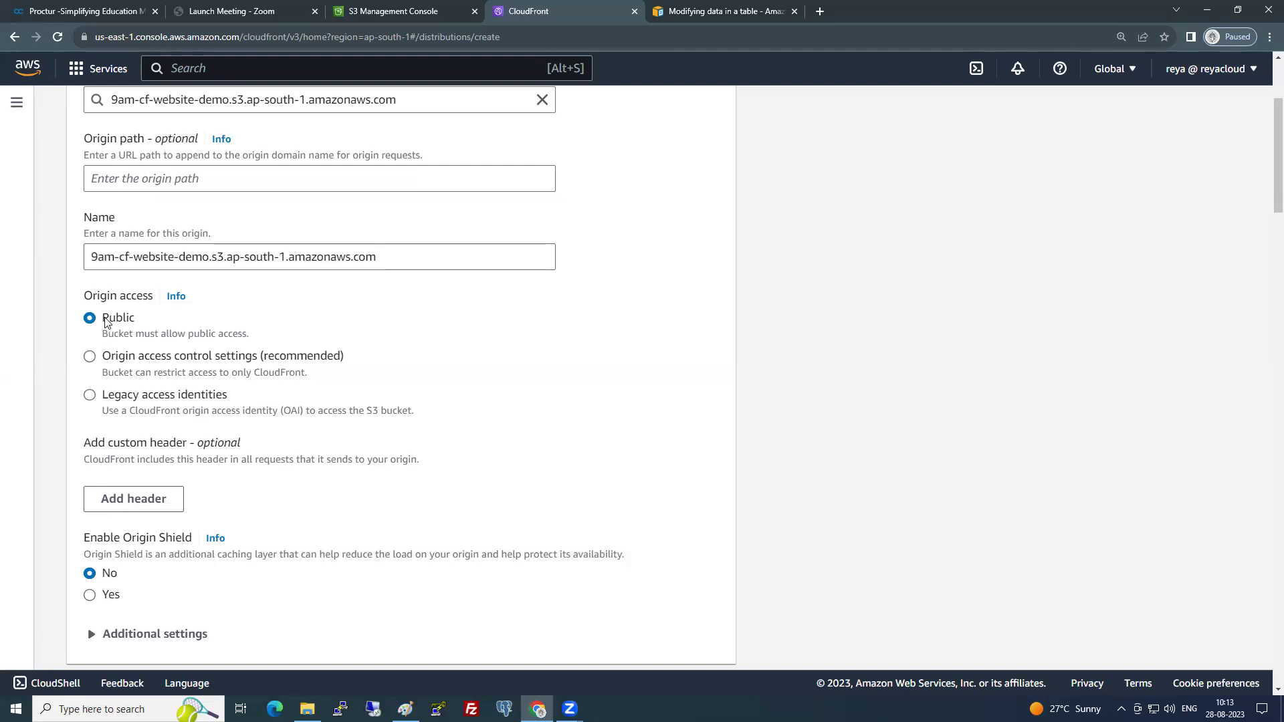
left_click_drag(94, 299, 161, 318)
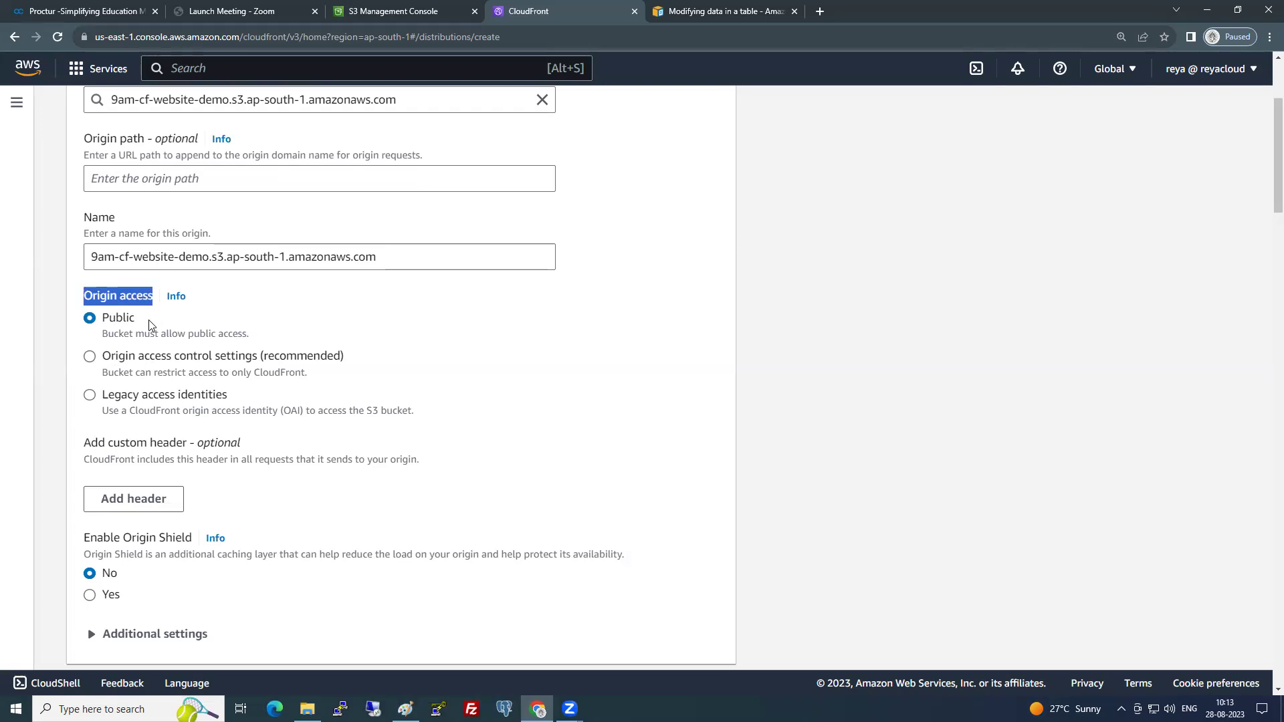
left_click_drag(103, 335, 250, 339)
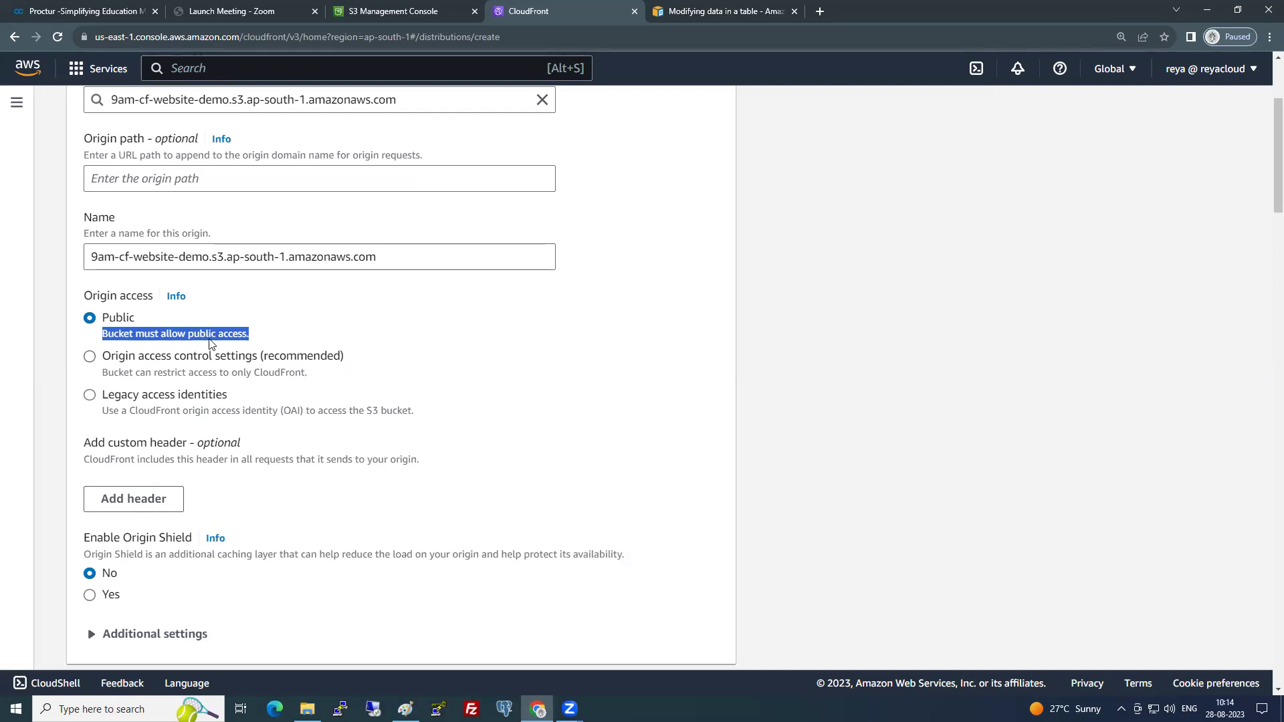
left_click(115, 314)
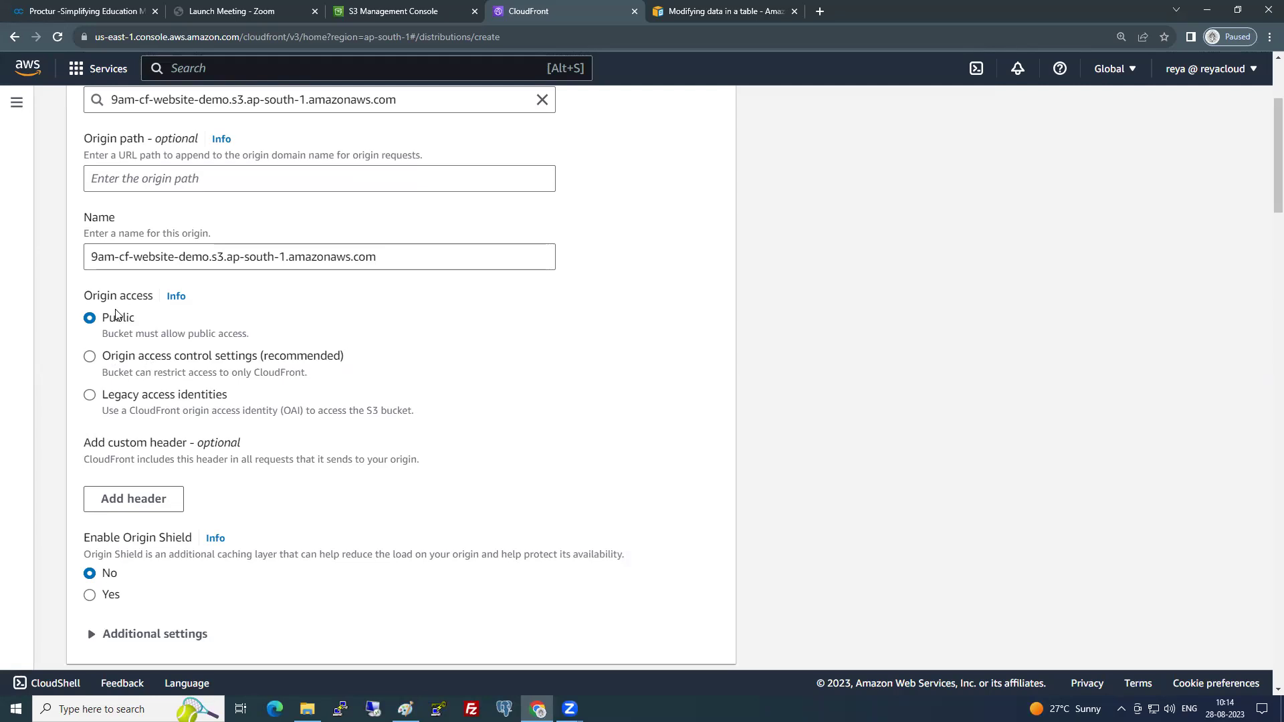
left_click(90, 357)
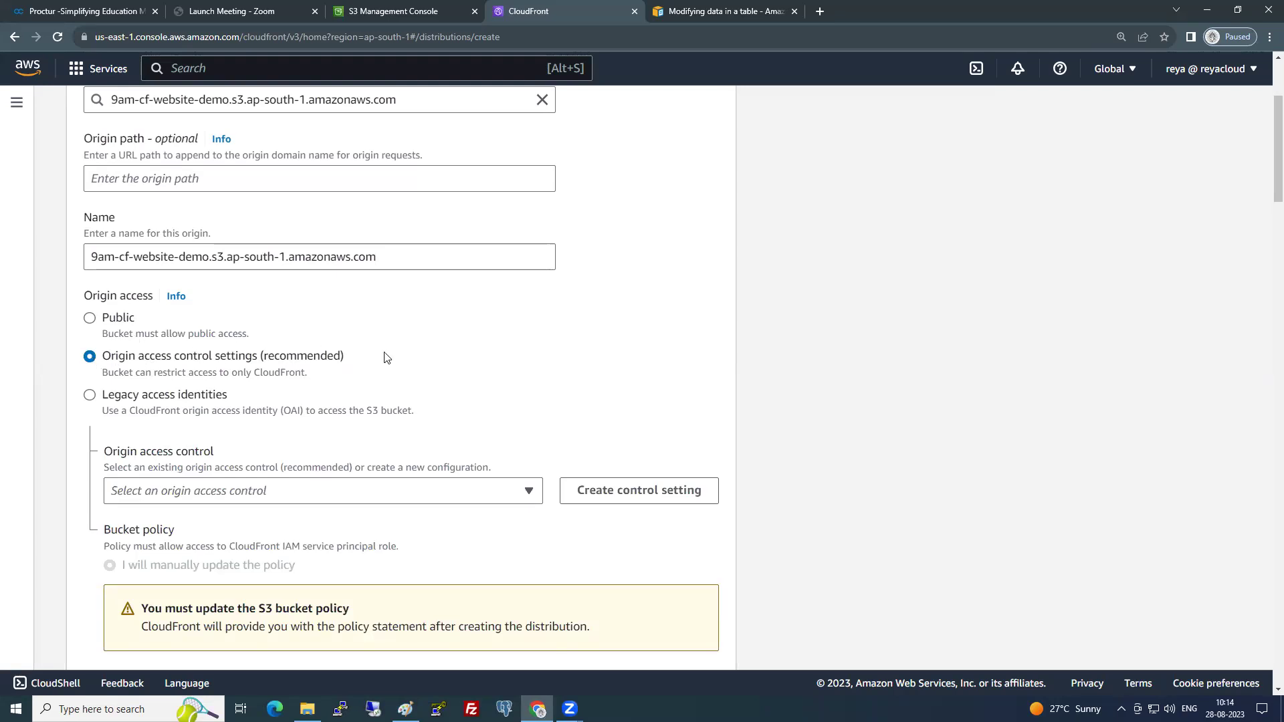
- Type '4. Create distribution' in the Paint notes and begin an '--> origin access' line below it
key("alt+Tab")
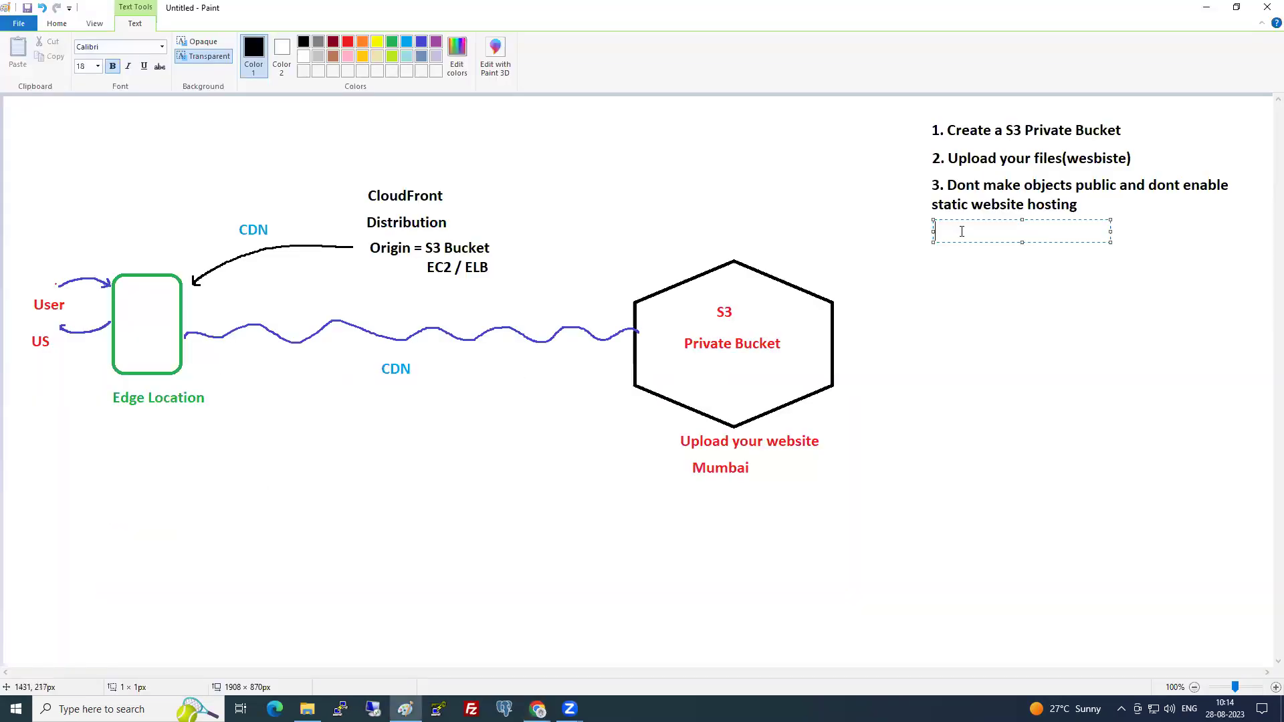
type("4. Create distribution")
key("Return")
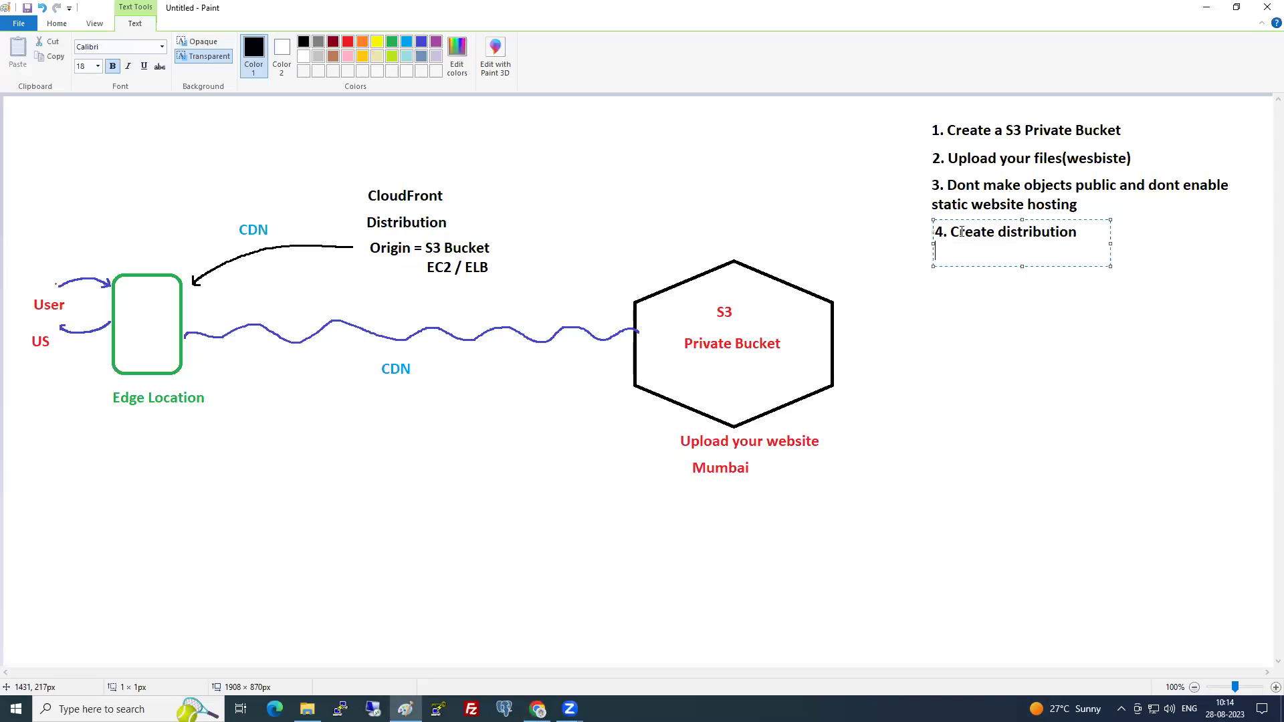
type("--> origin acces -->")
- Complete the line with 'origin access control settings' and widen the text box on both sides
key("alt+Tab")
key("alt+Tab")
type("s")
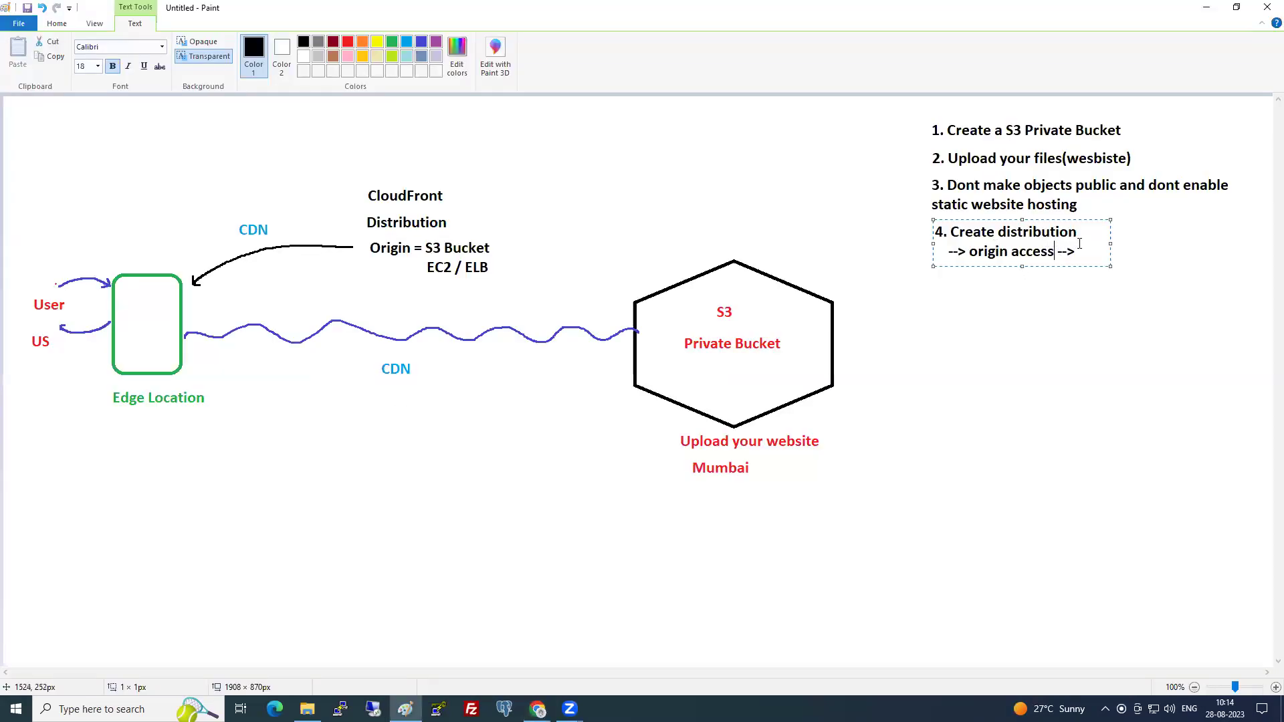
key("alt+Tab")
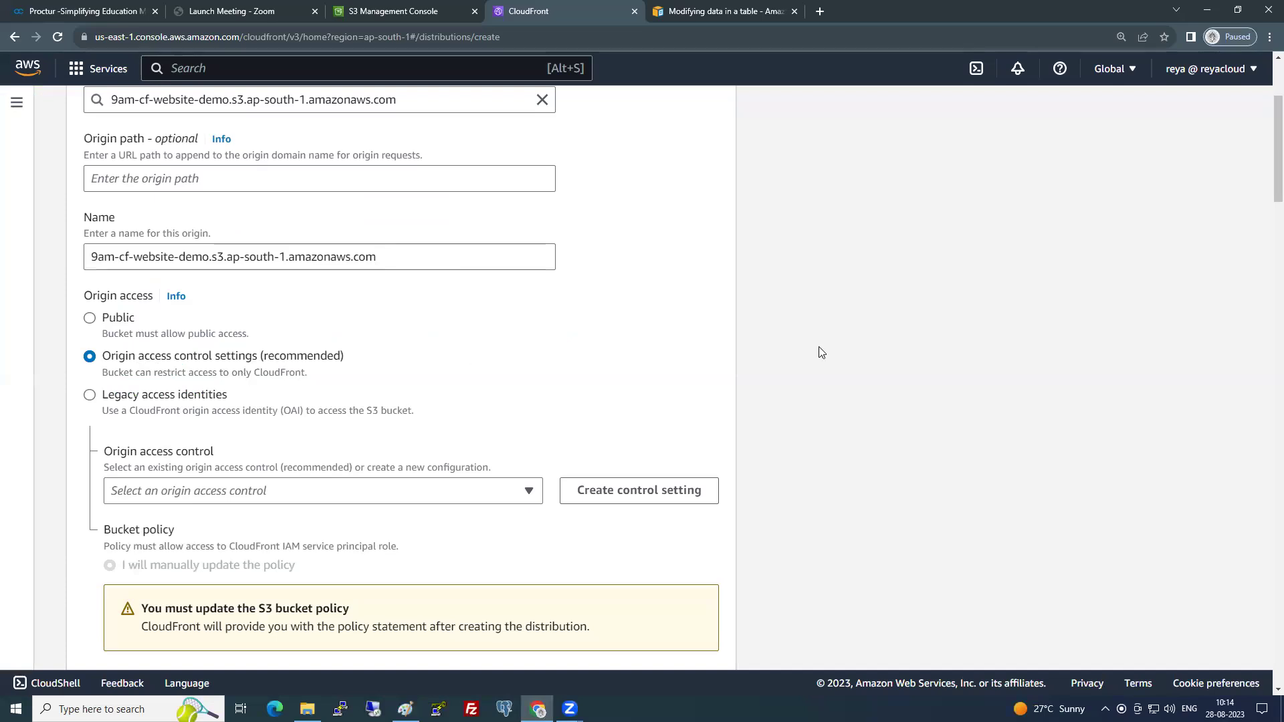
key("alt+Tab")
type("origin access ")
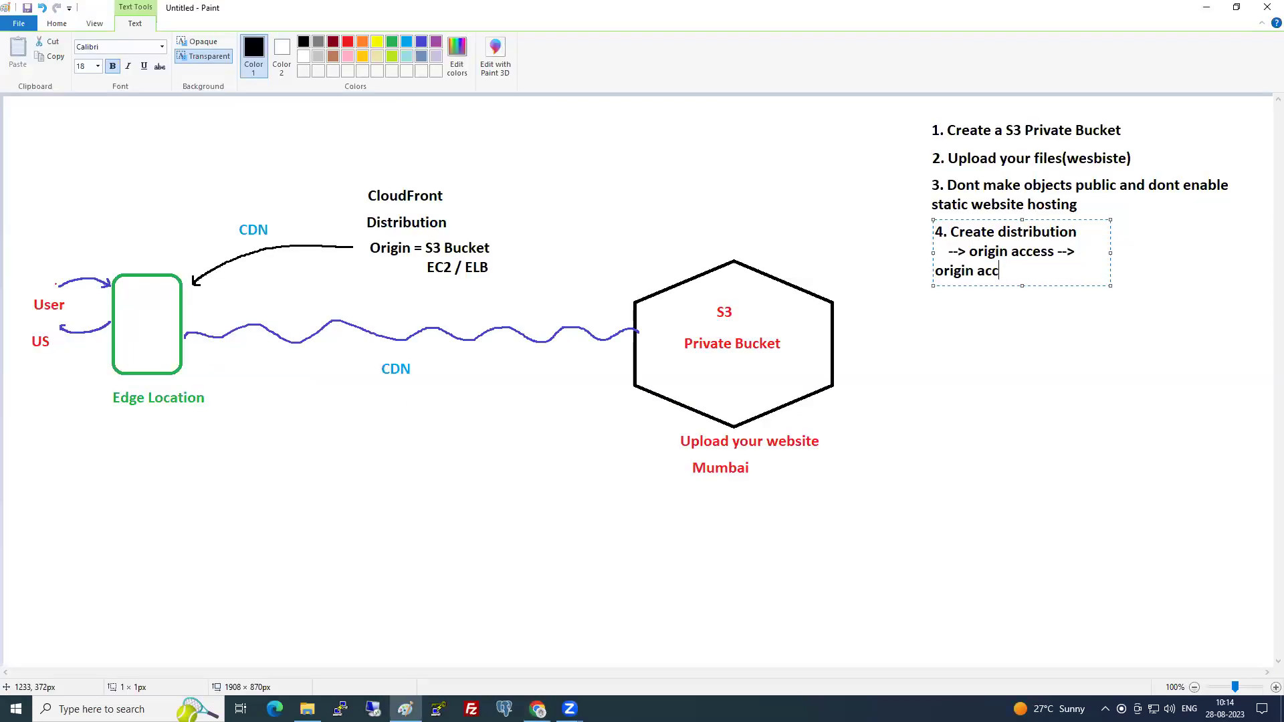
type("control settings")
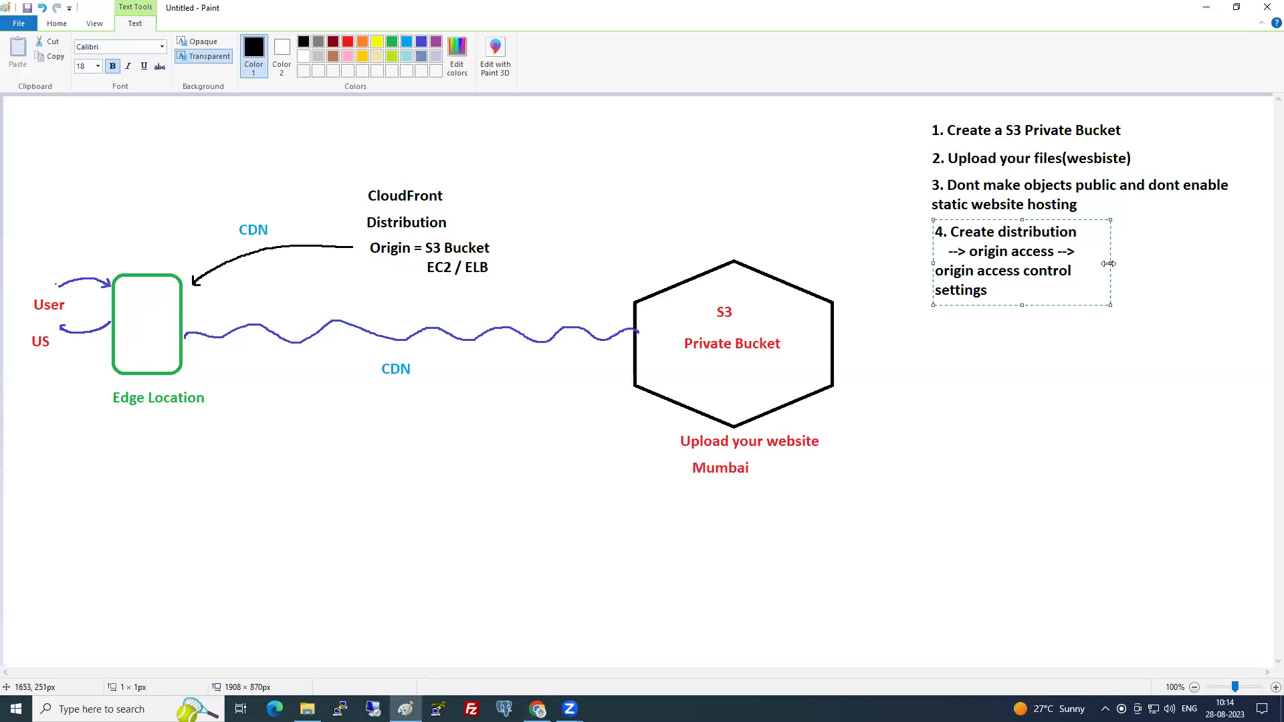
left_click_drag(1109, 264, 1270, 263)
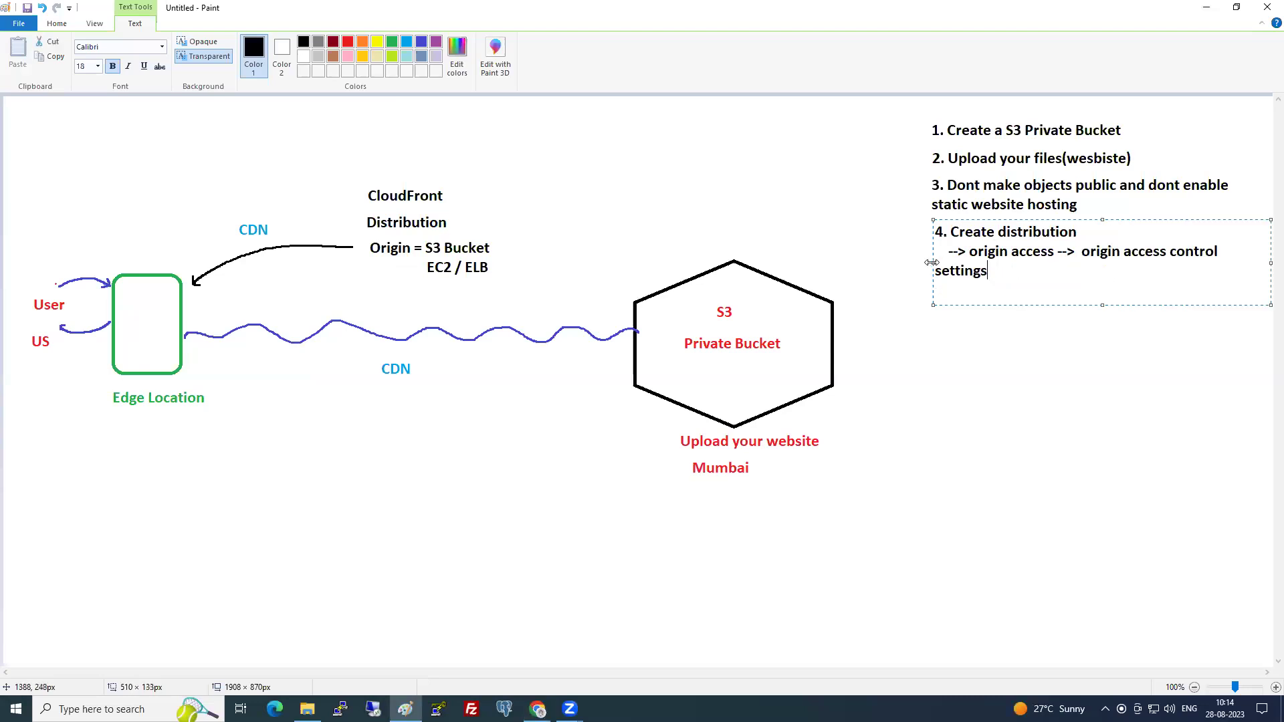
left_click_drag(932, 263, 859, 261)
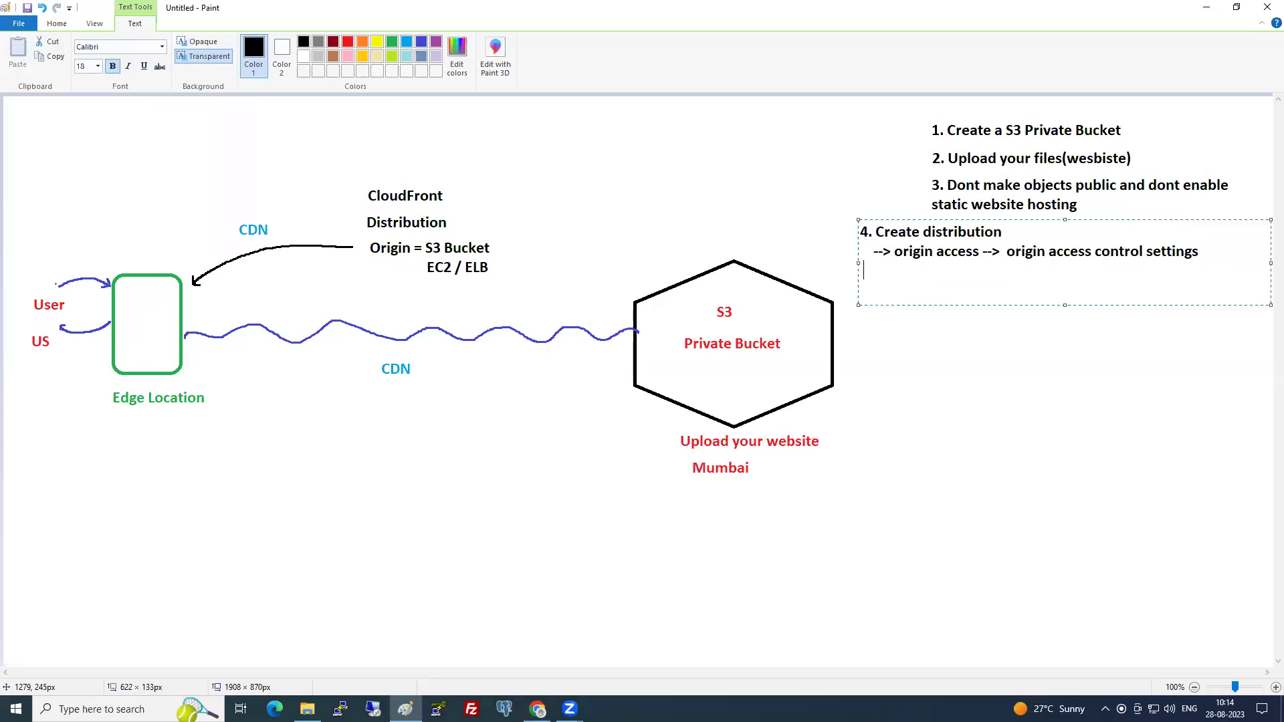
type("-->")
- Insert the line '--> origin = S3 bucket' beneath the step 4 heading
left_click(1025, 237)
key("Return")
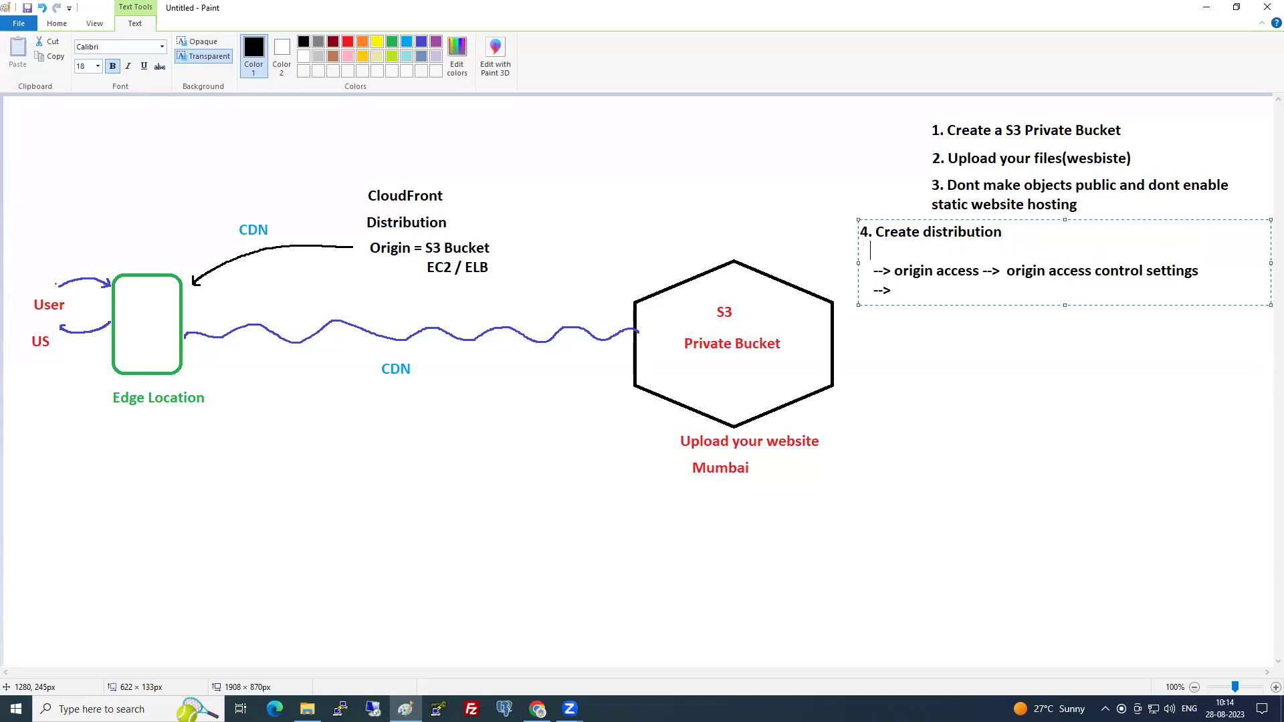
type("--> origin = S3 bucket")
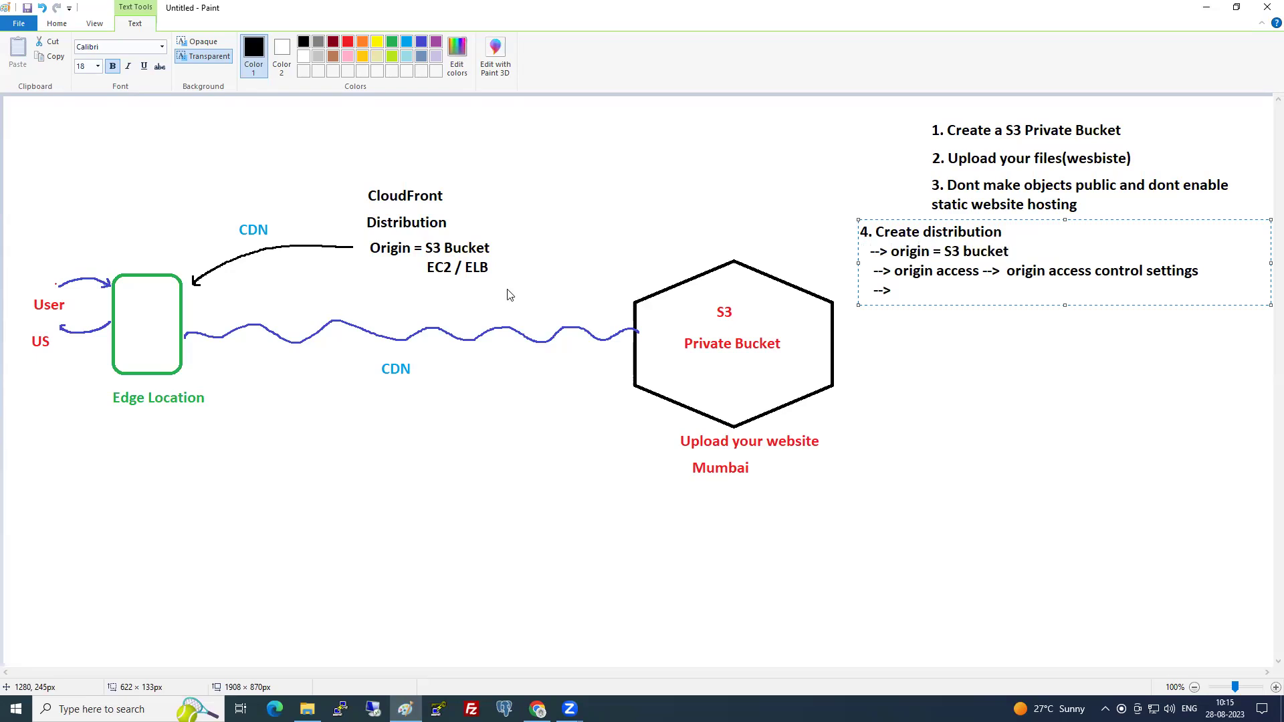
key("alt+Tab")
scroll(336, 246, "up", 3)
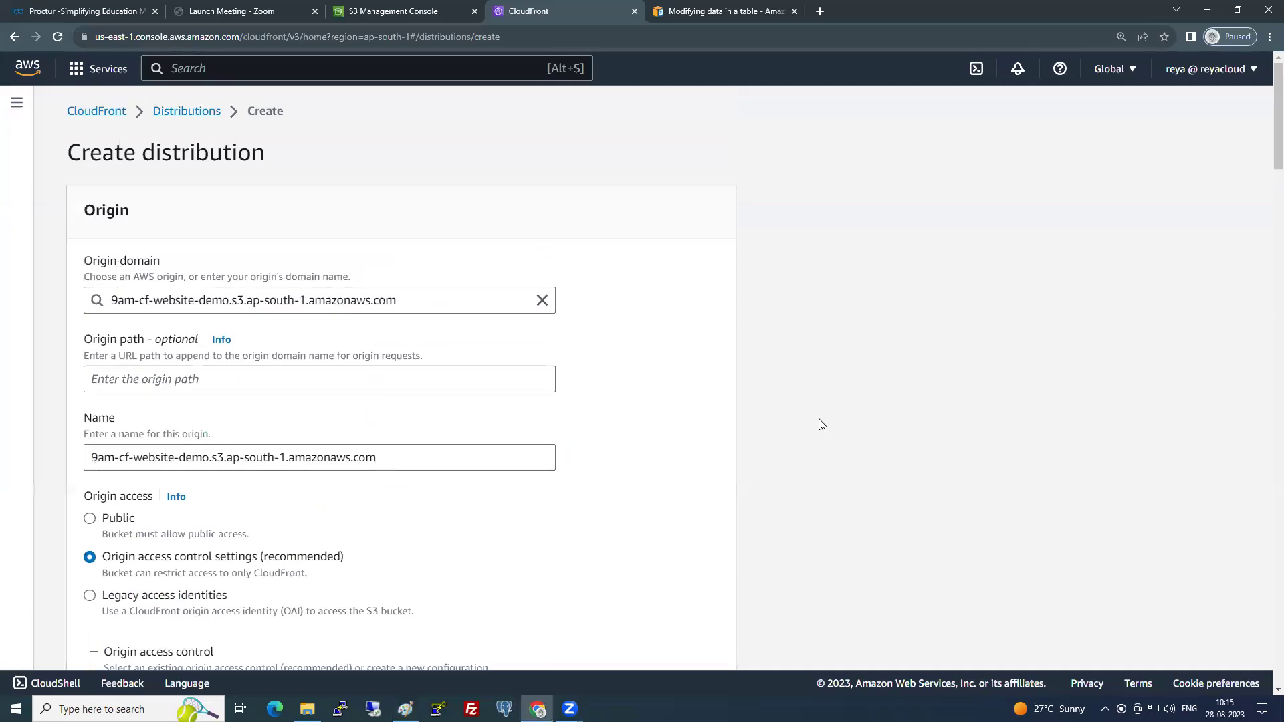
- Add 'Domain' after 'origin' in the step 4 origin line of the notes
key("alt+Tab")
left_click(932, 252)
type("Domain = S3 bucket")
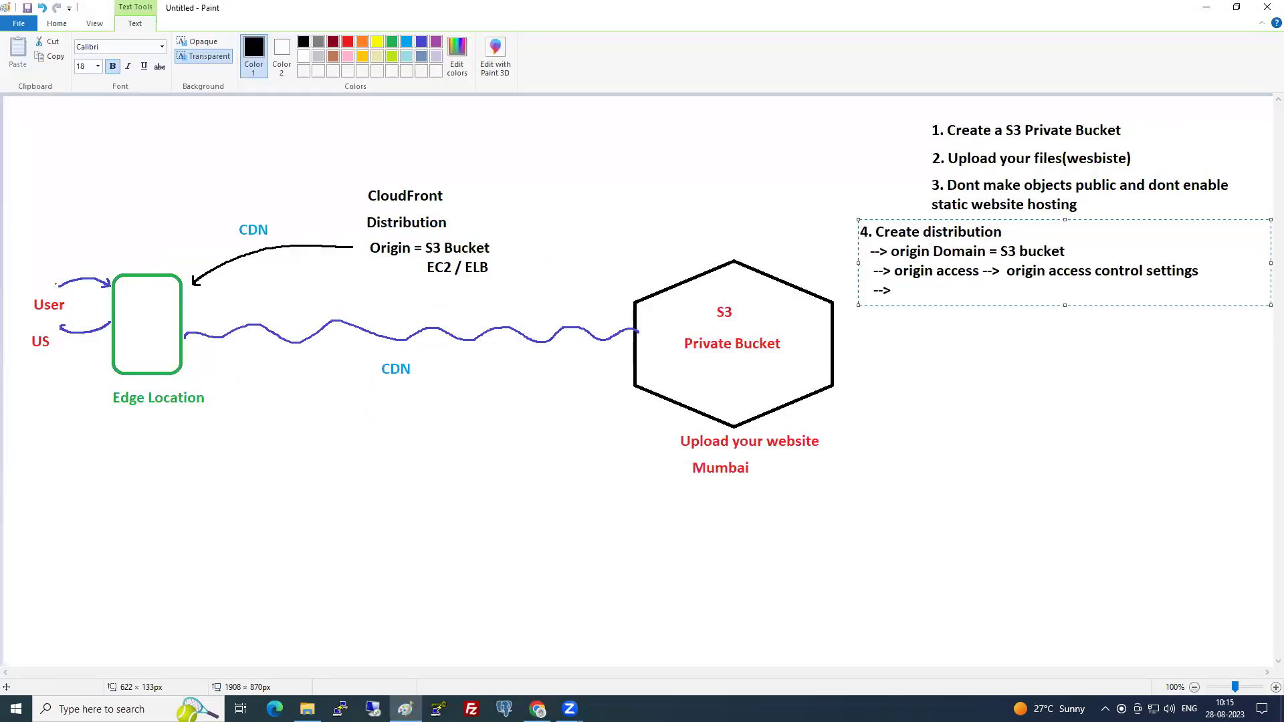
- Create an S3 origin access control named 9am-cf-website-demo.s3.ap-south-1.amazonaws.com with default signing
key("alt+Tab")
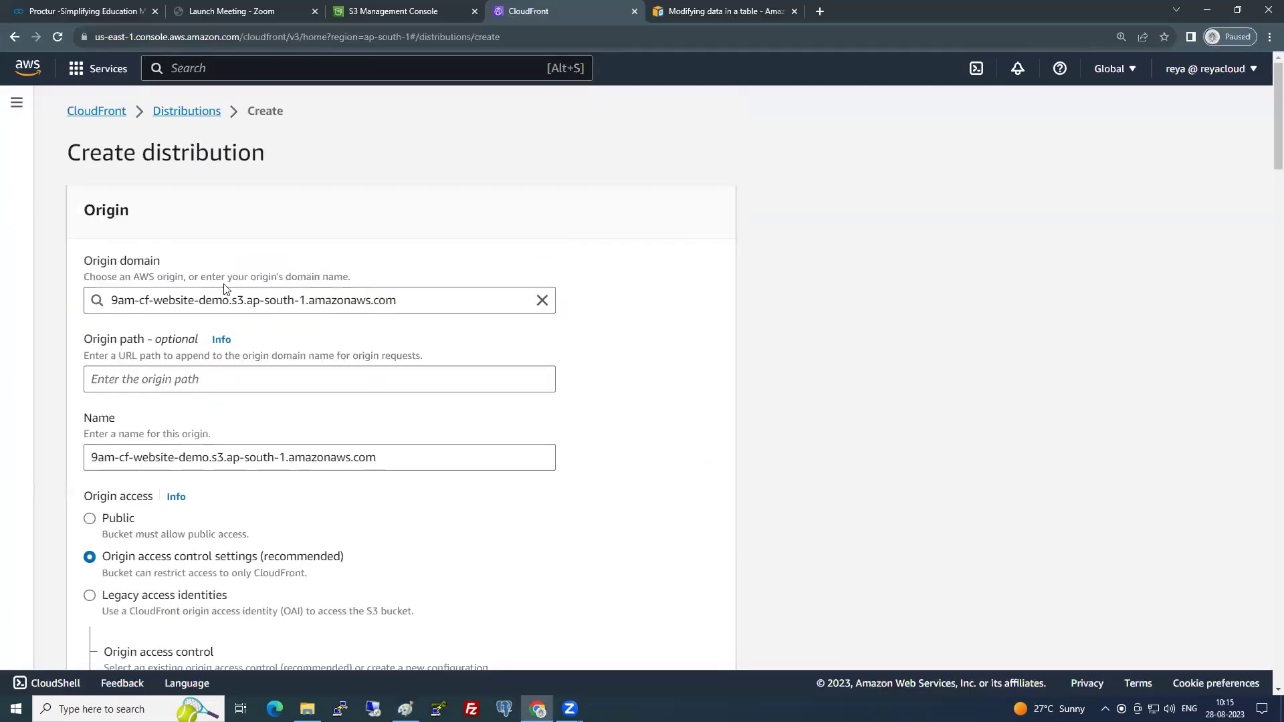
scroll(146, 428, "down", 2)
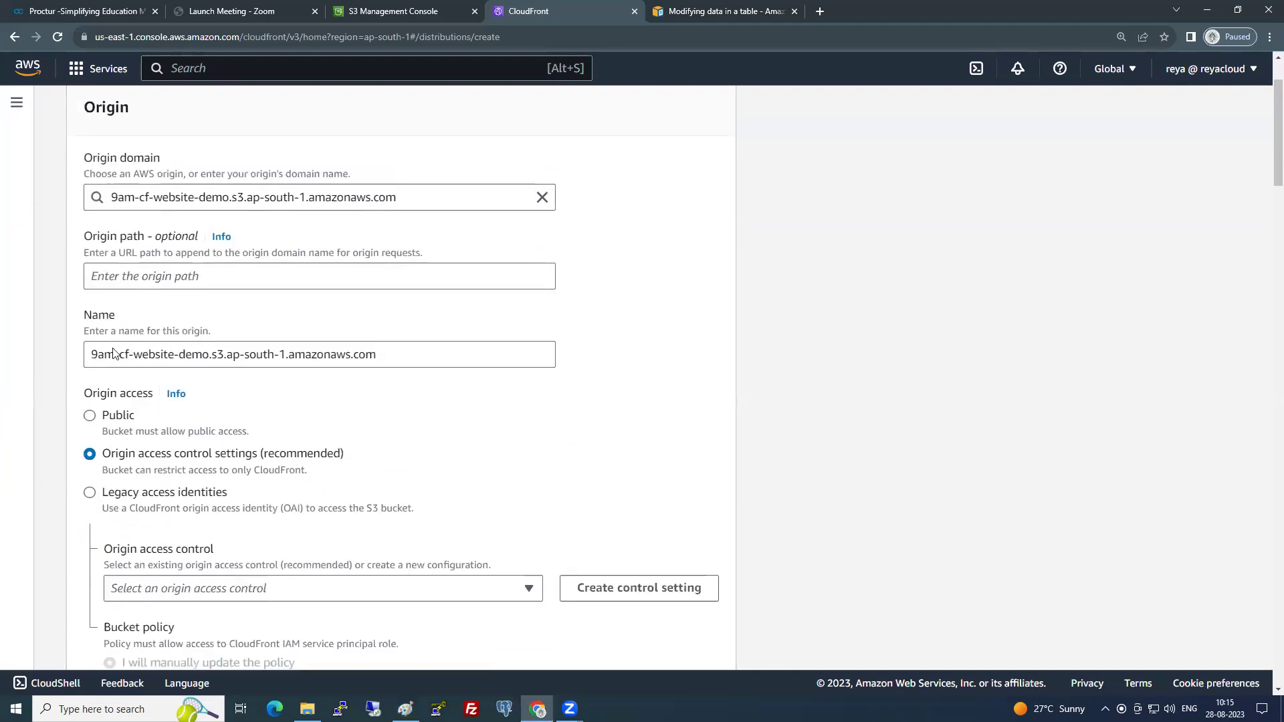
scroll(284, 414, "down", 2)
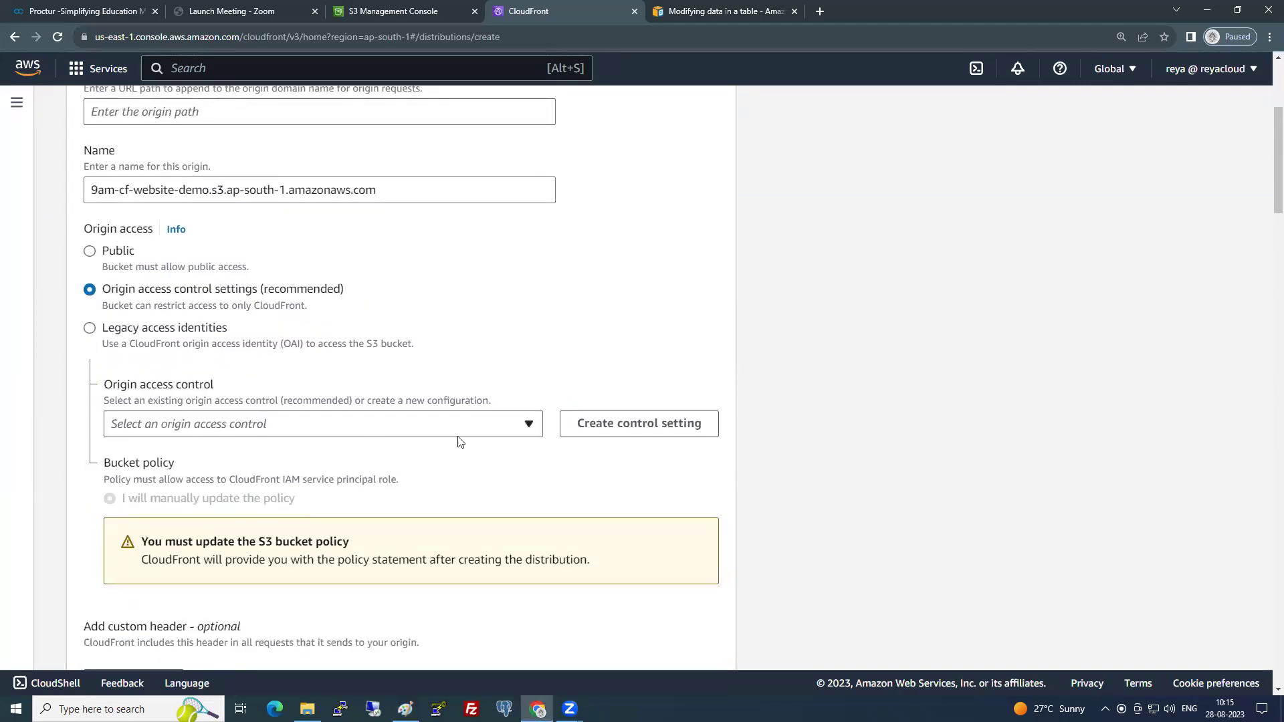
left_click(611, 426)
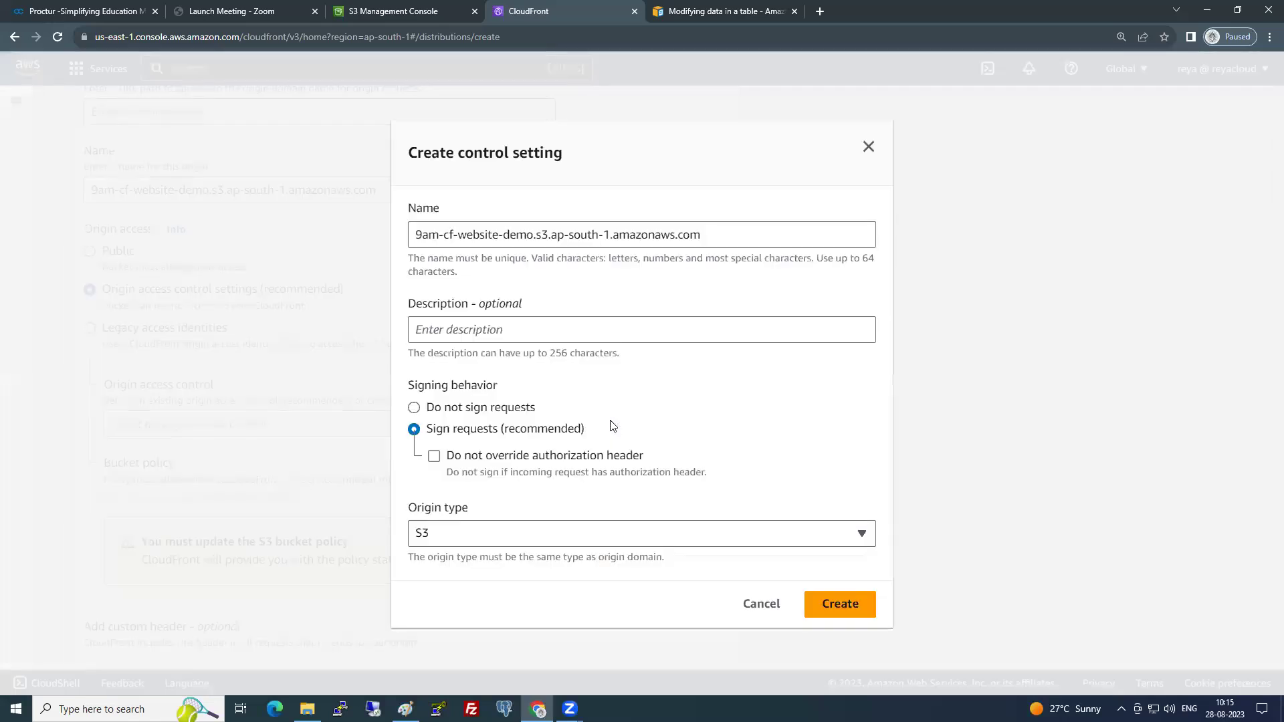
left_click(830, 605)
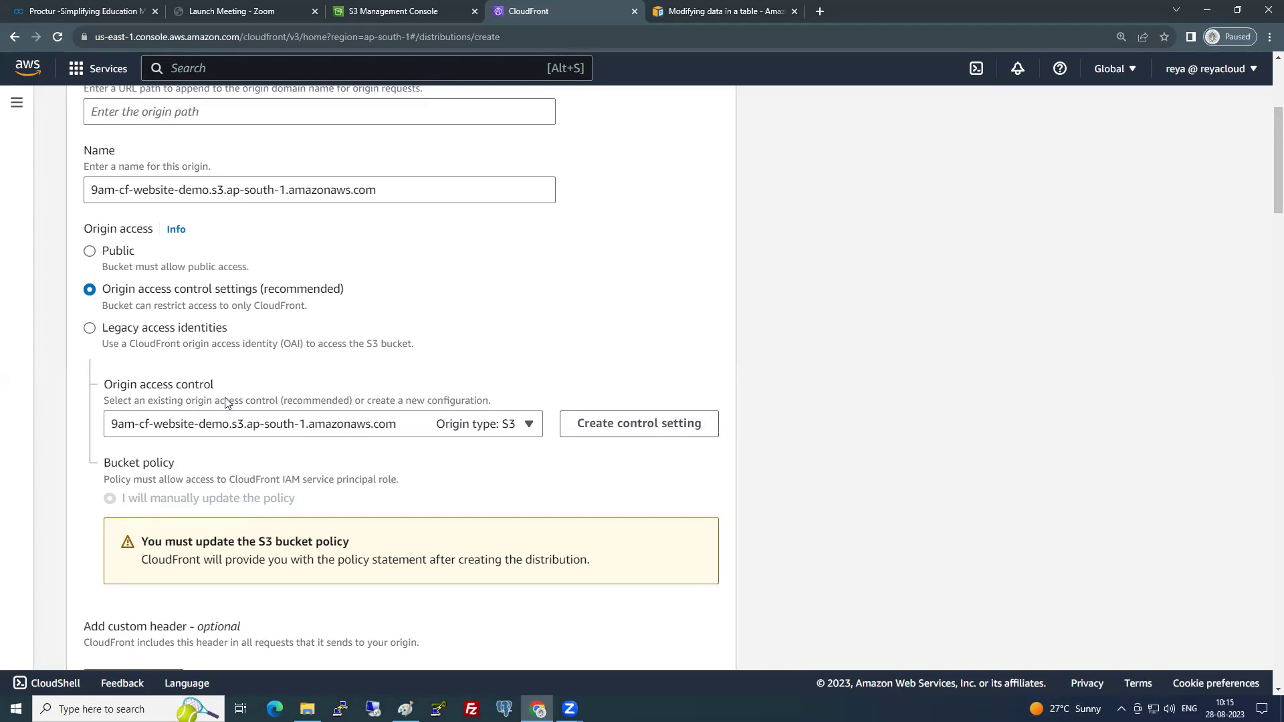
key("alt+Tab")
- Add the note line '--> Click on Create control settings' under step 4 in Paint
type("Click on")
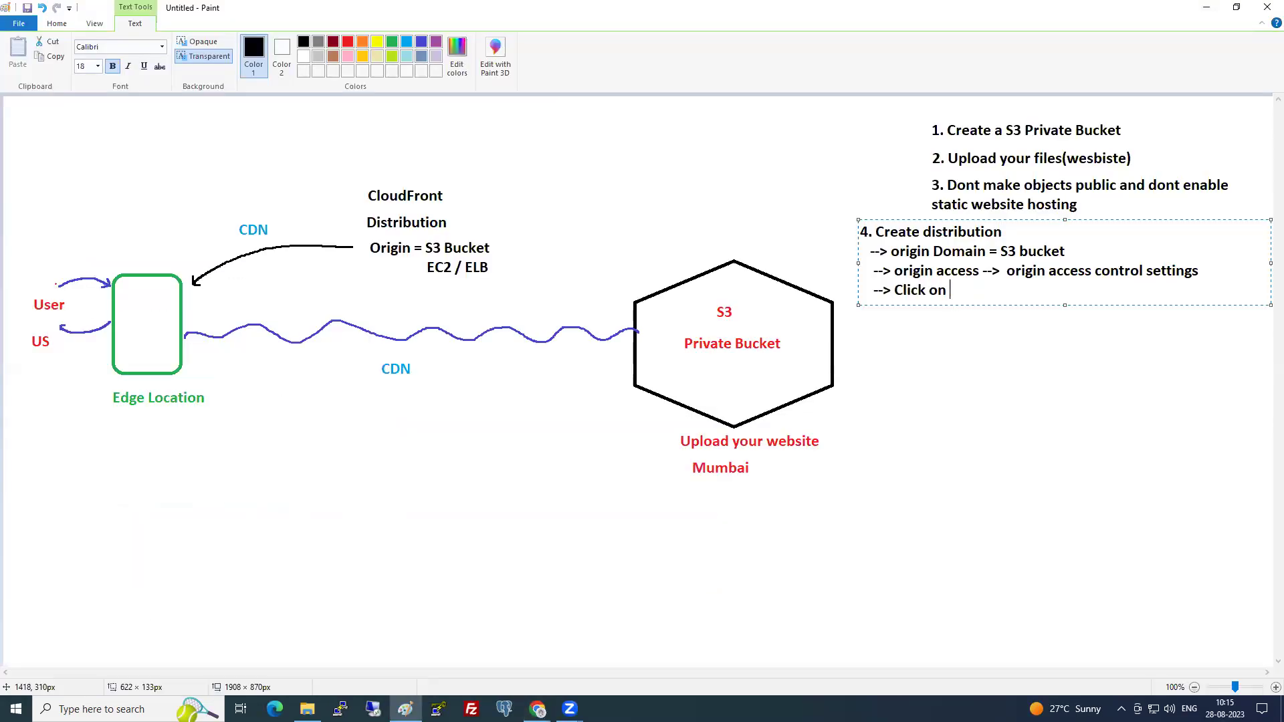
key("alt+Tab")
key("alt+Tab")
type("Create control settings")
key("Return")
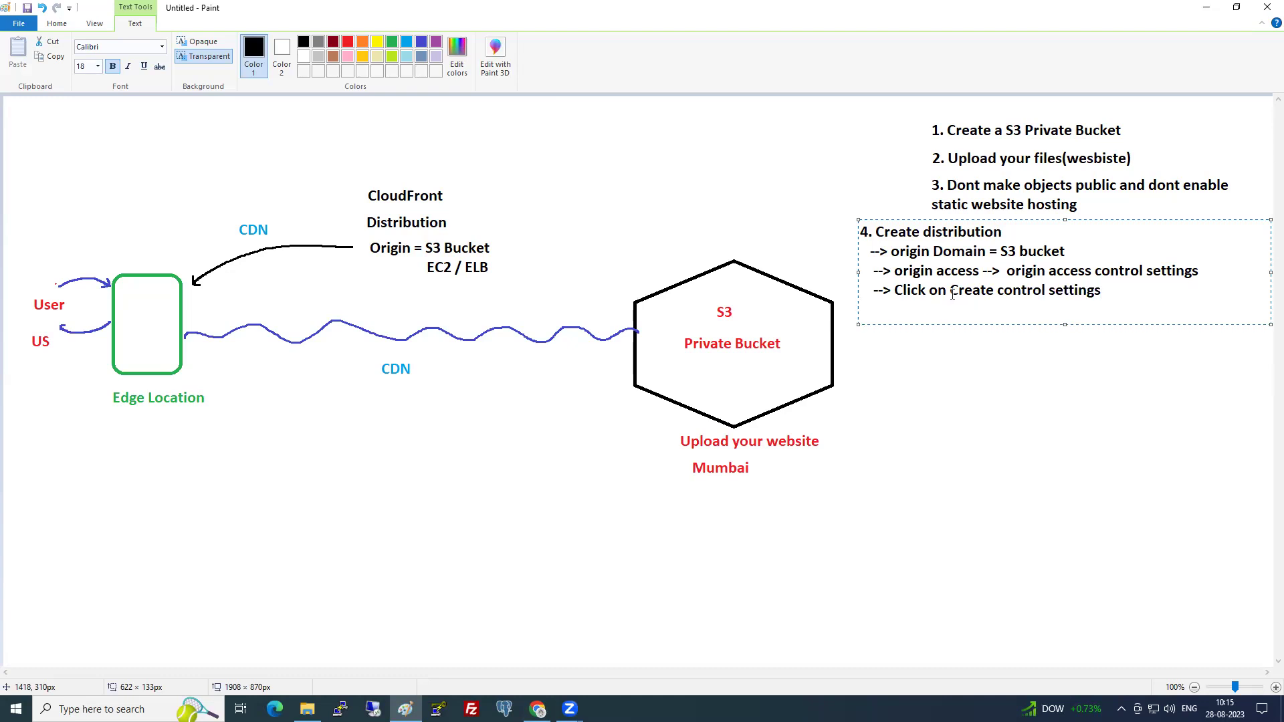
key("alt+Tab")
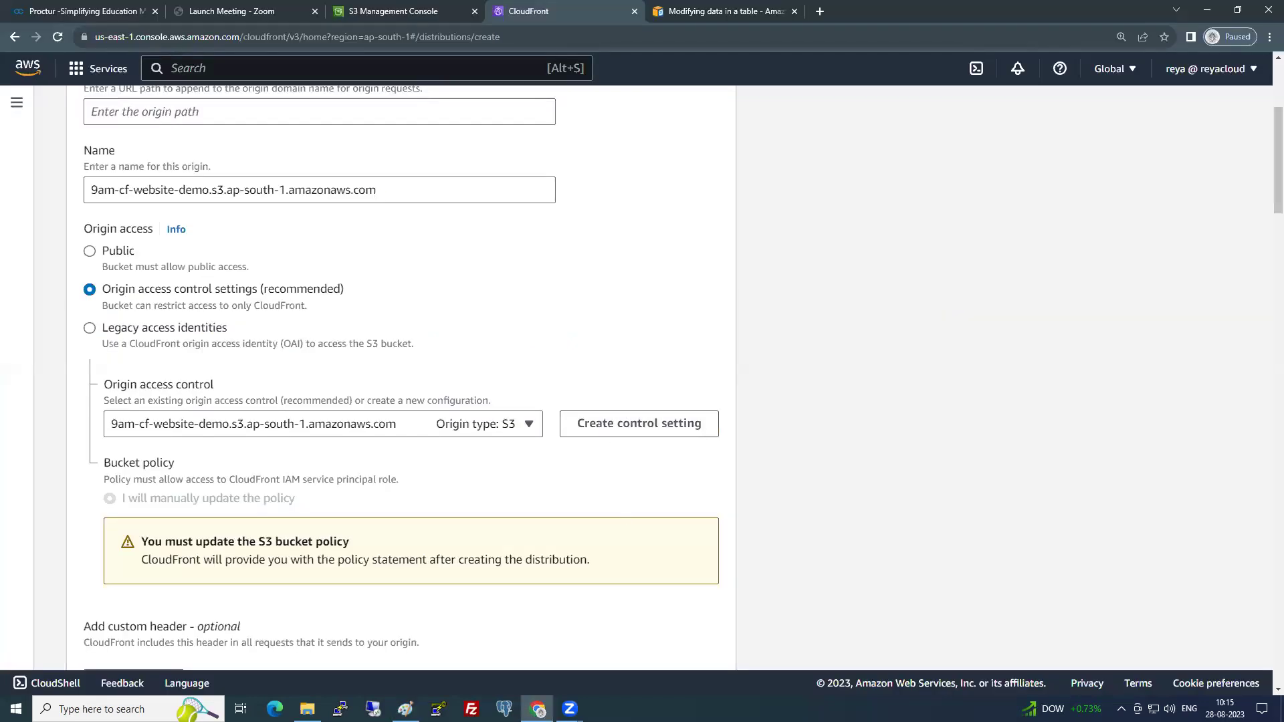
key("alt+Tab")
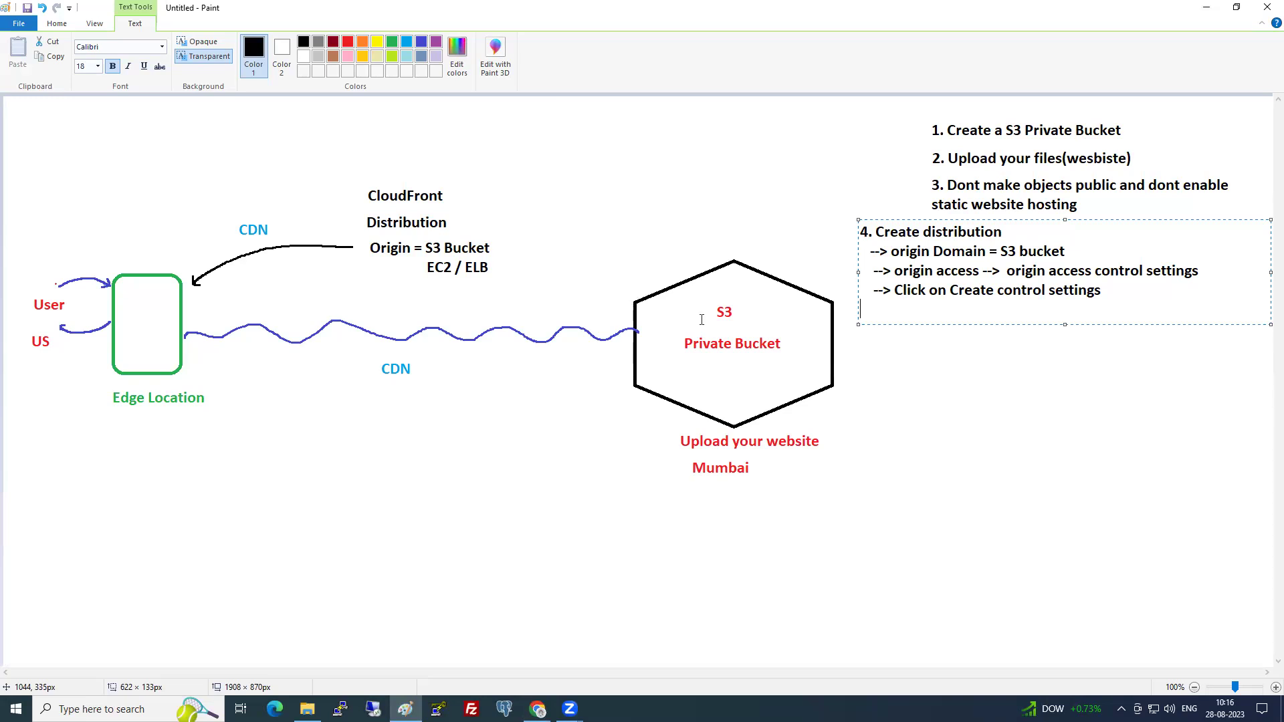
key("alt+Tab")
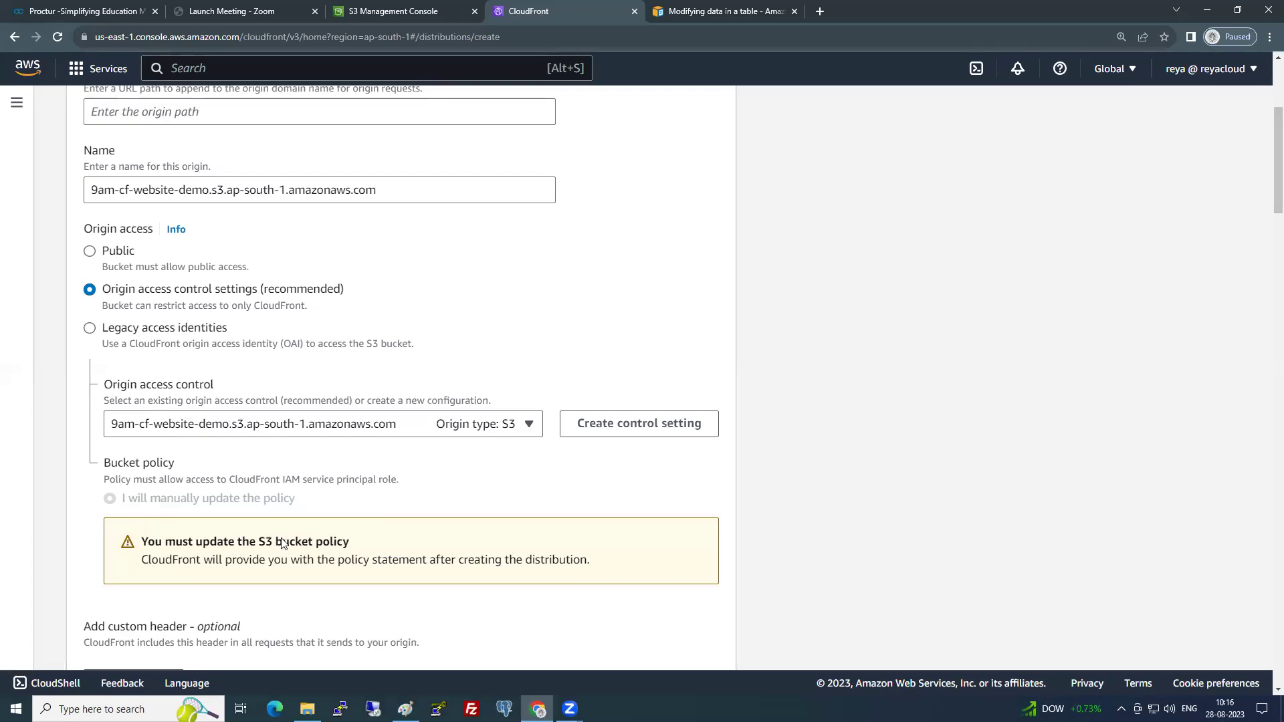
scroll(285, 541, "down", 1)
left_click_drag(147, 476, 364, 476)
left_click(379, 478)
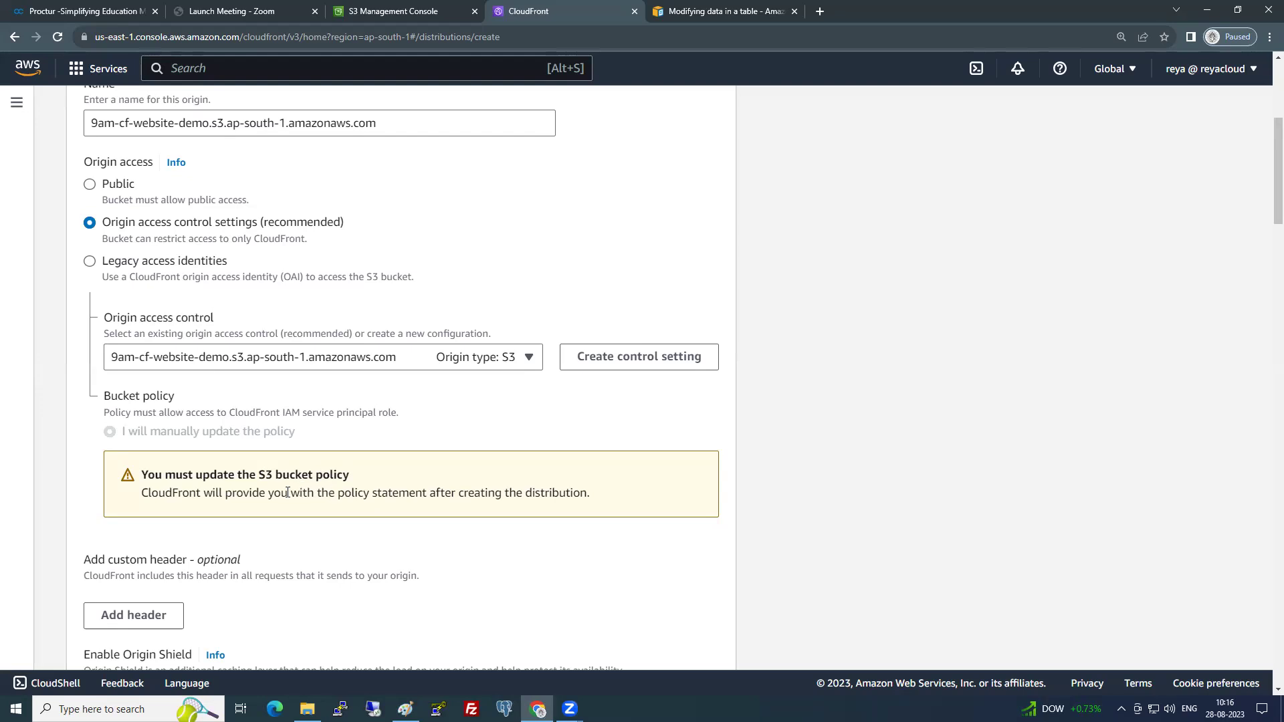
left_click_drag(142, 493, 621, 500)
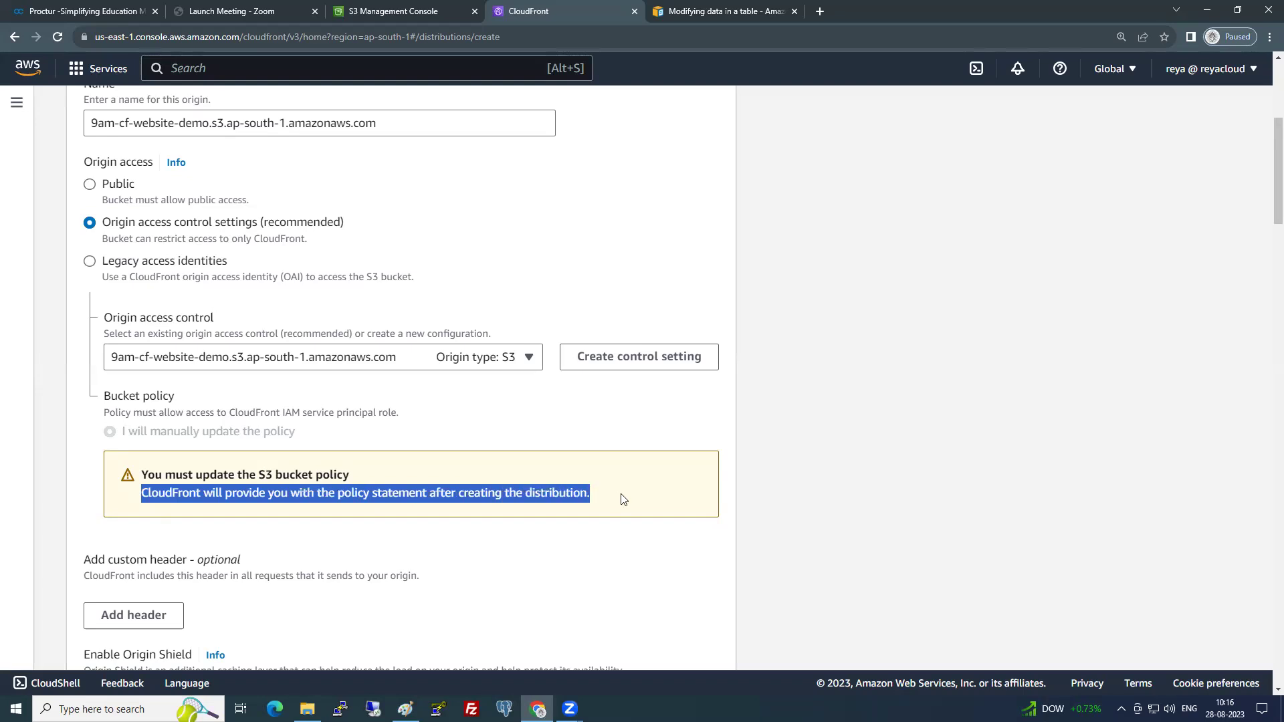
scroll(636, 461, "down", 1)
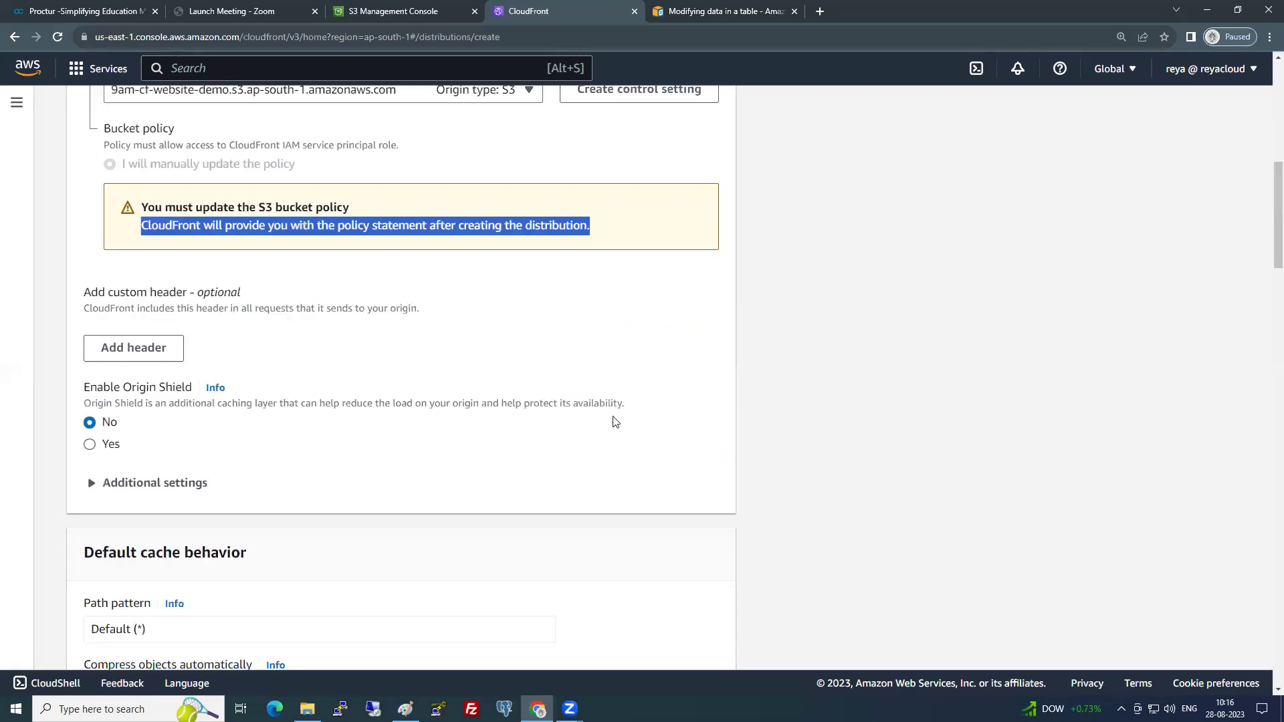
scroll(401, 368, "down", 1)
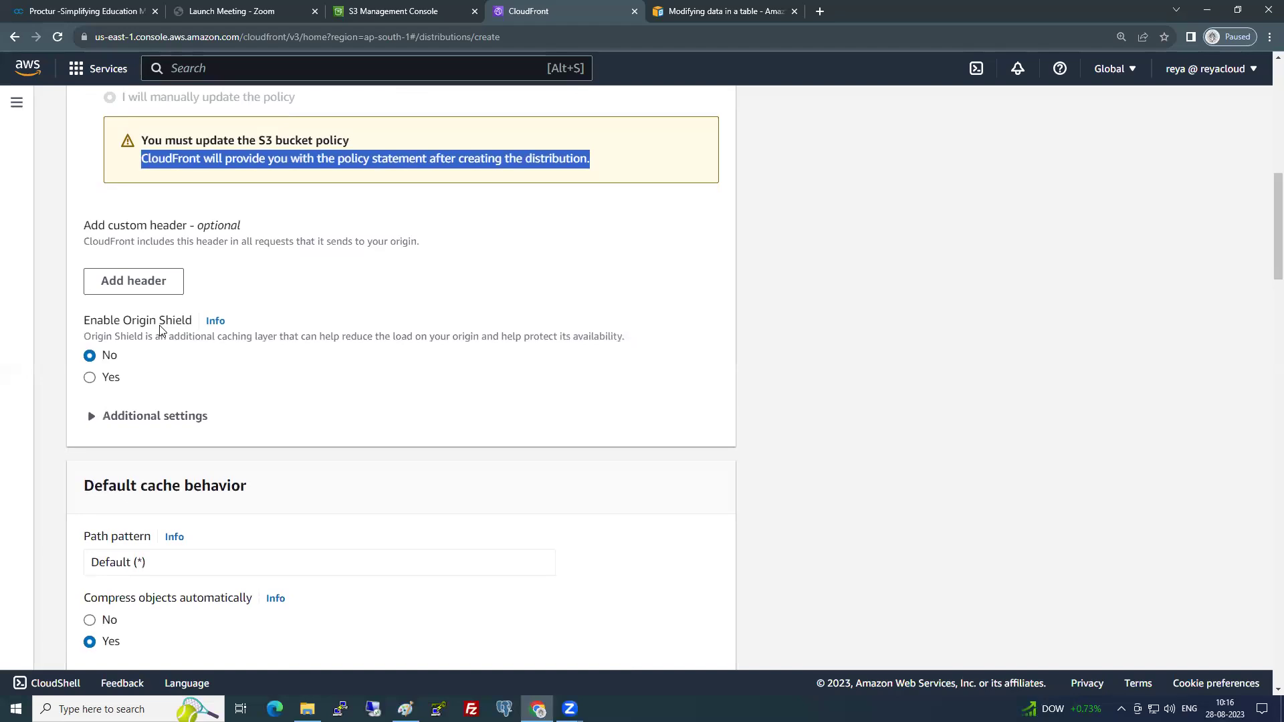
left_click(90, 378)
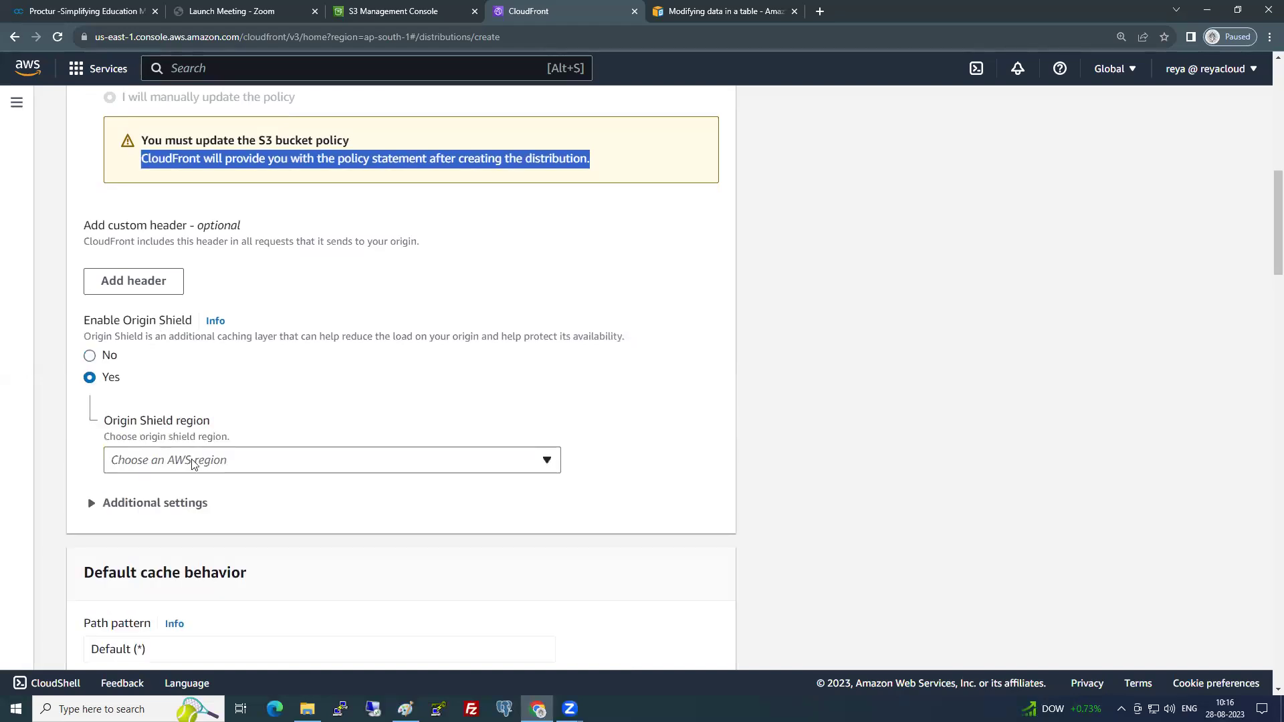
left_click(90, 355)
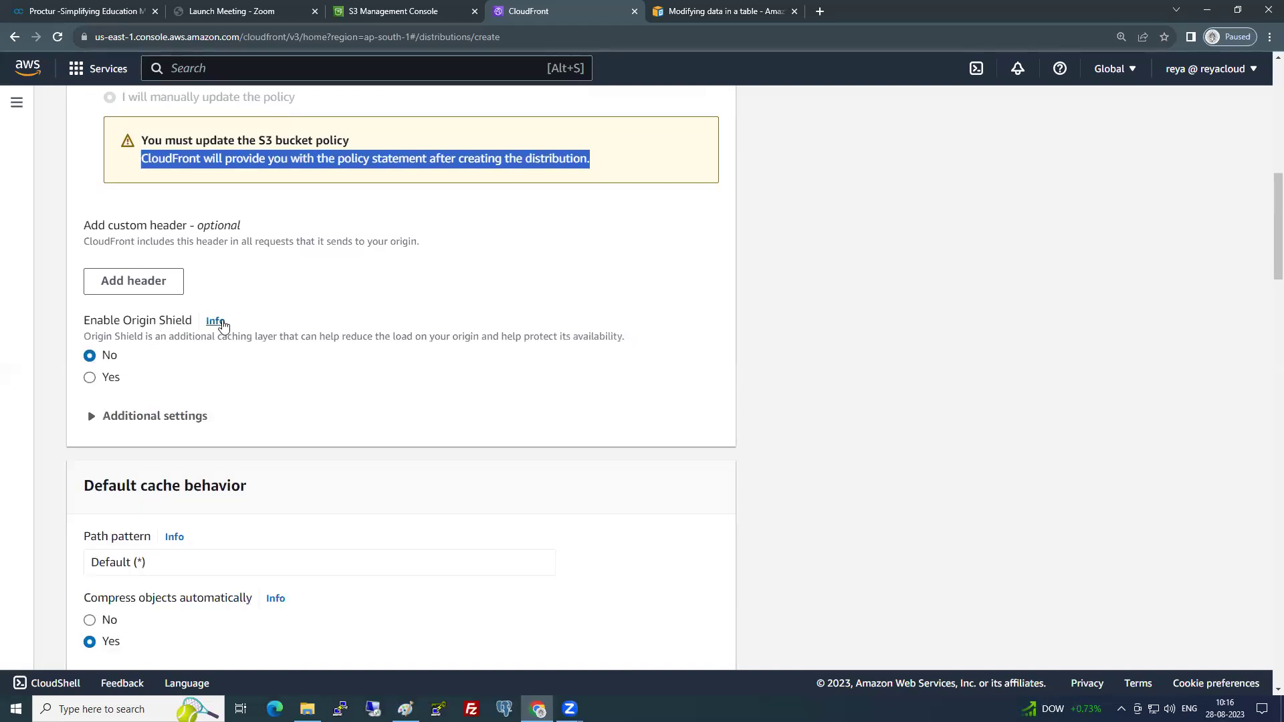
left_click(221, 322)
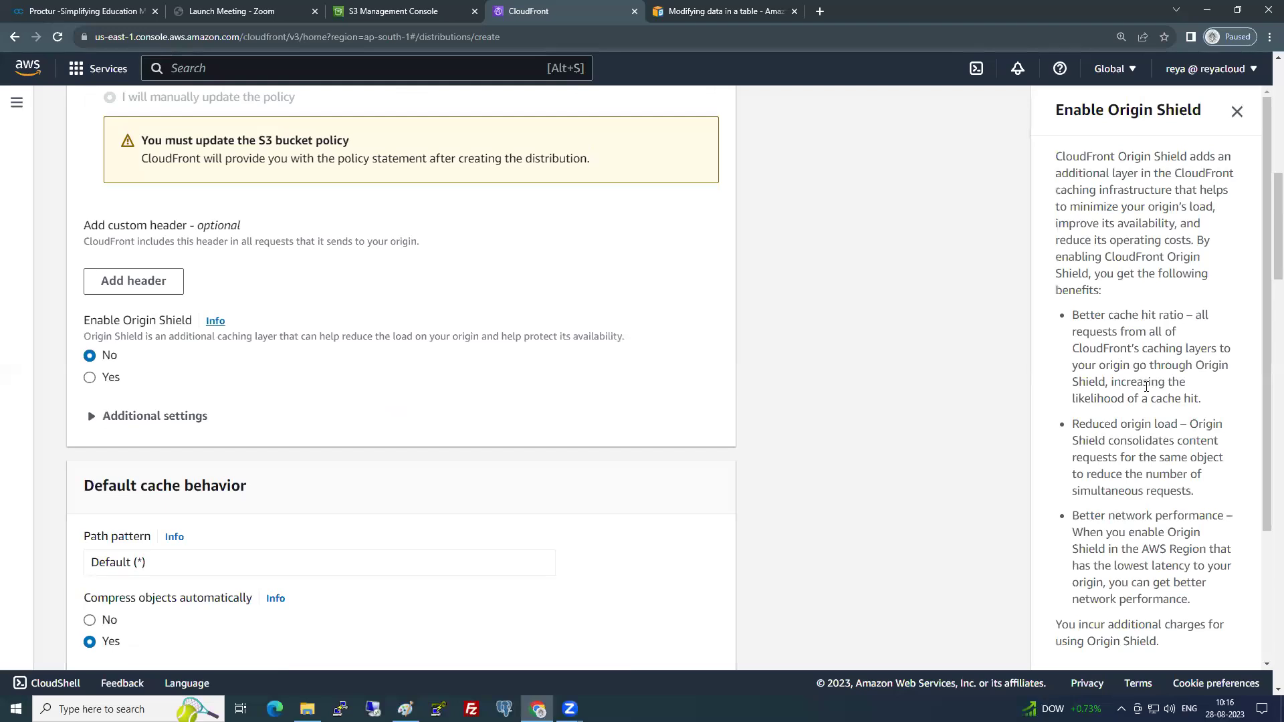
left_click_drag(1055, 190, 1231, 206)
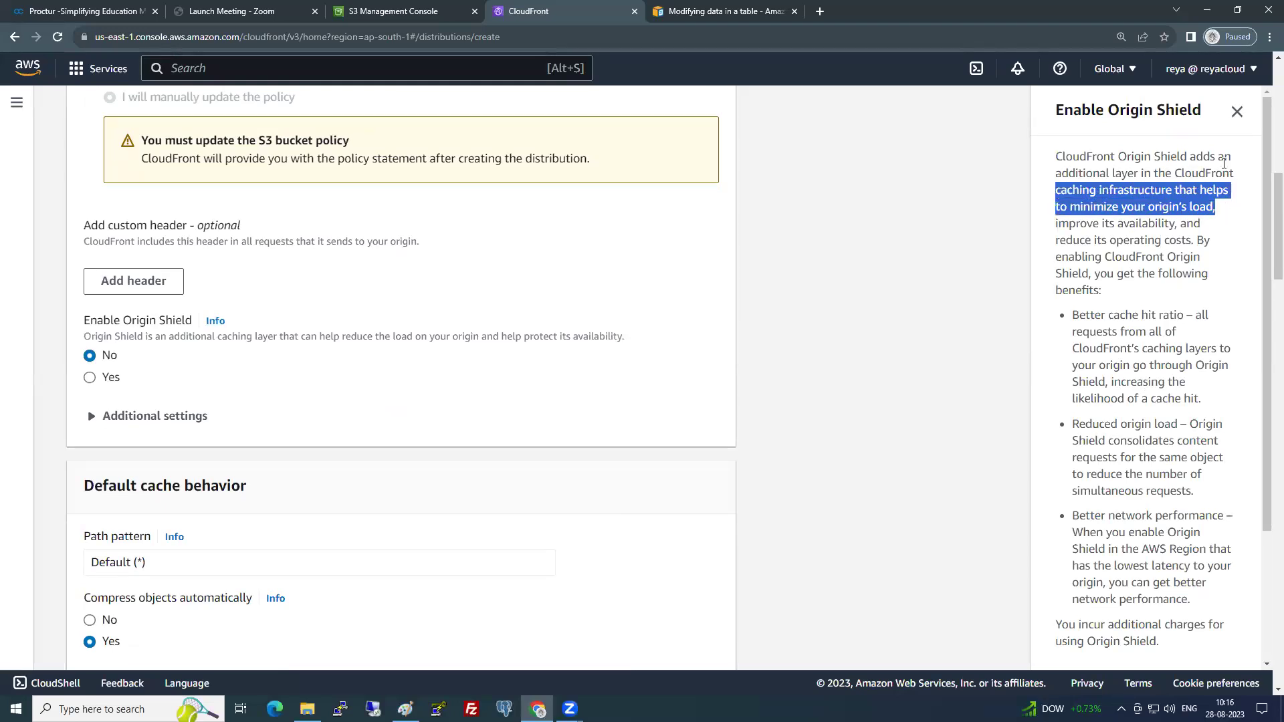
right_click(1200, 173)
left_click(1232, 119)
left_click(1236, 112)
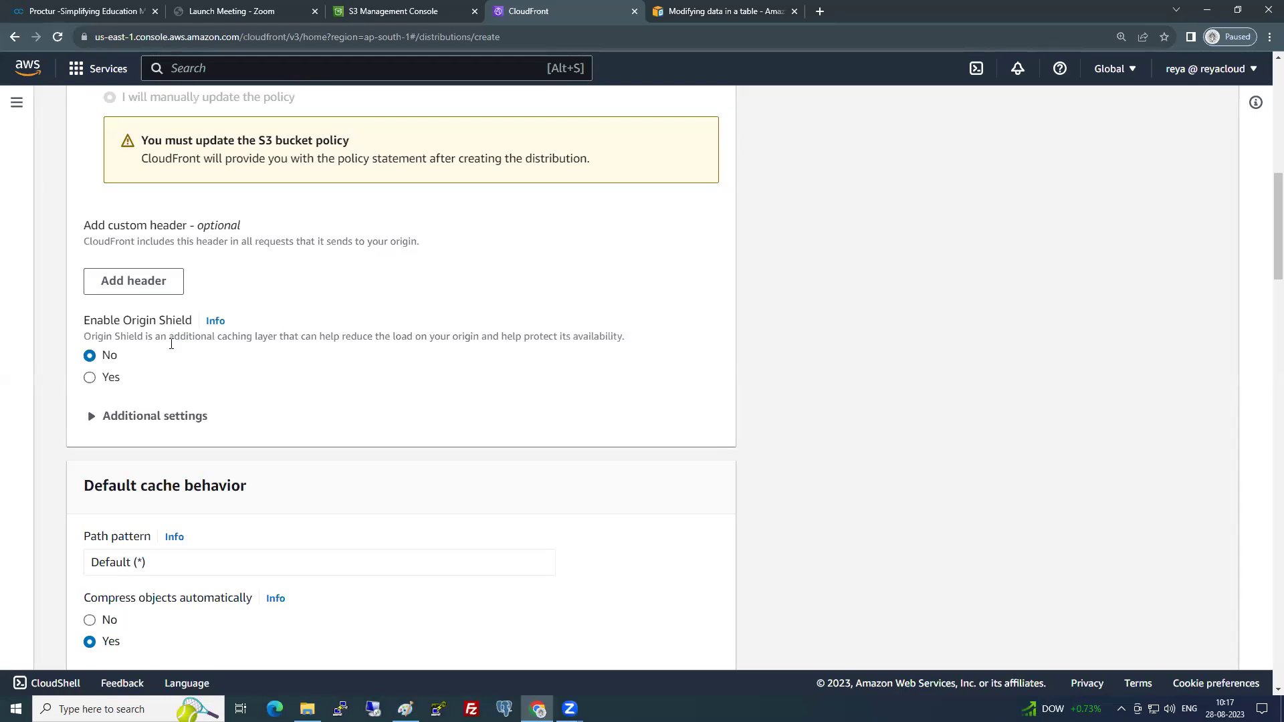
- Review the origin's additional settings and default cache and viewer options, keep the defaults, and open a blank tab
left_click(145, 418)
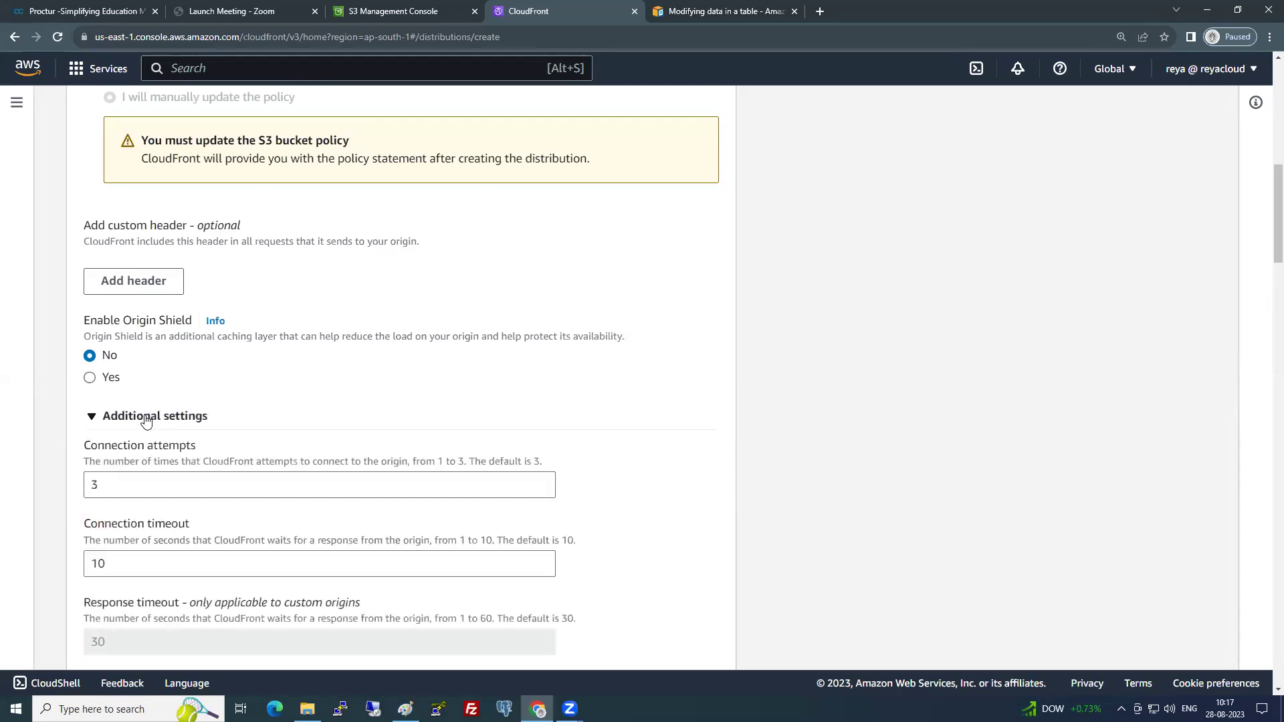
left_click(146, 417)
scroll(148, 419, "down", 4)
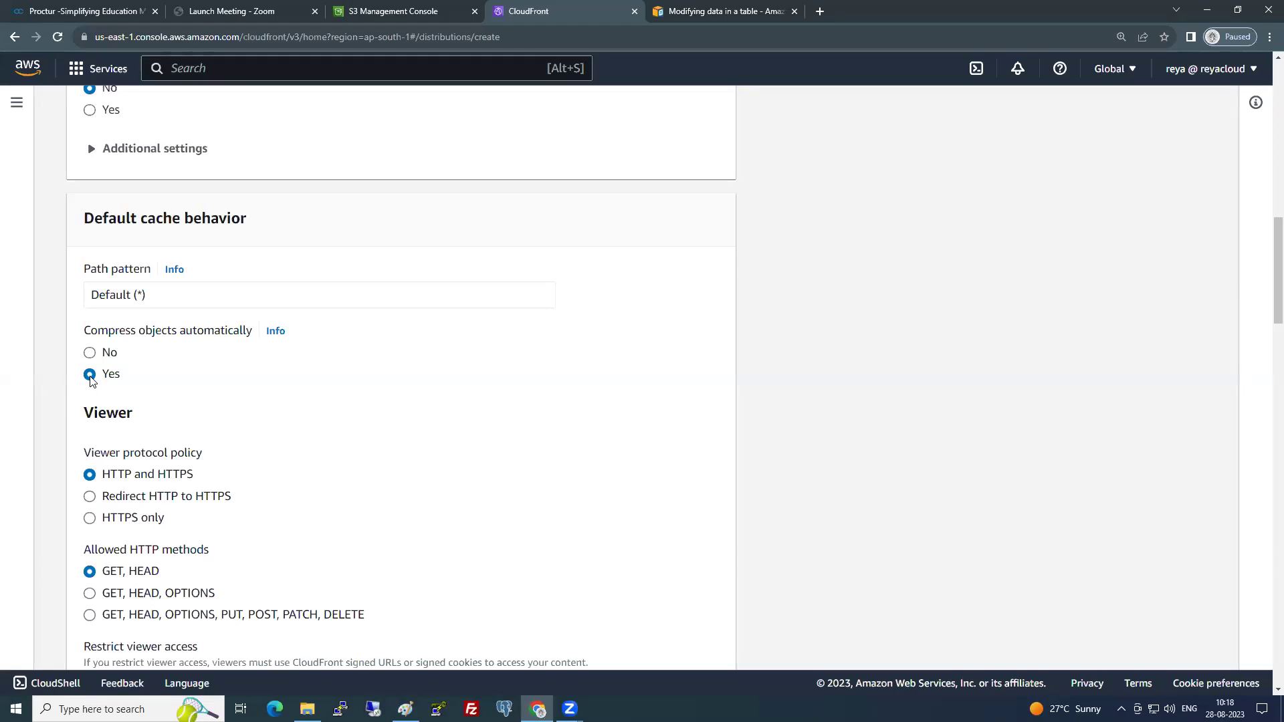
scroll(94, 384, "down", 2)
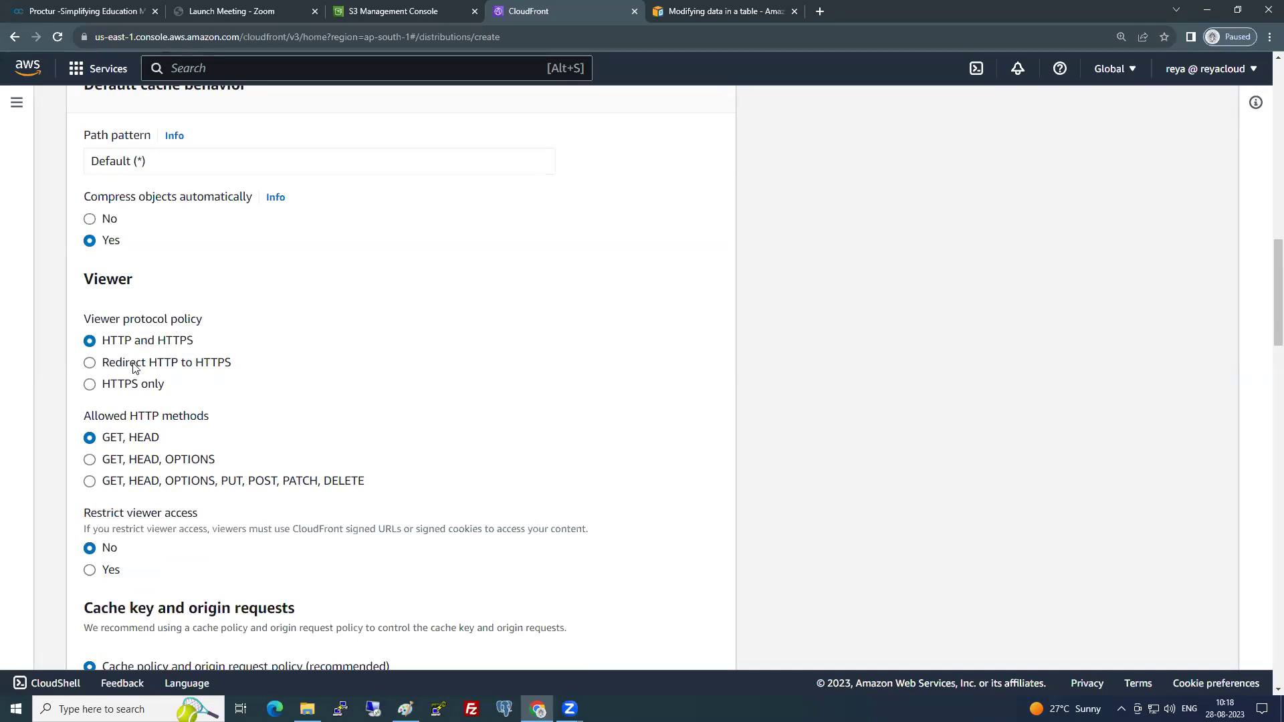
left_click(820, 11)
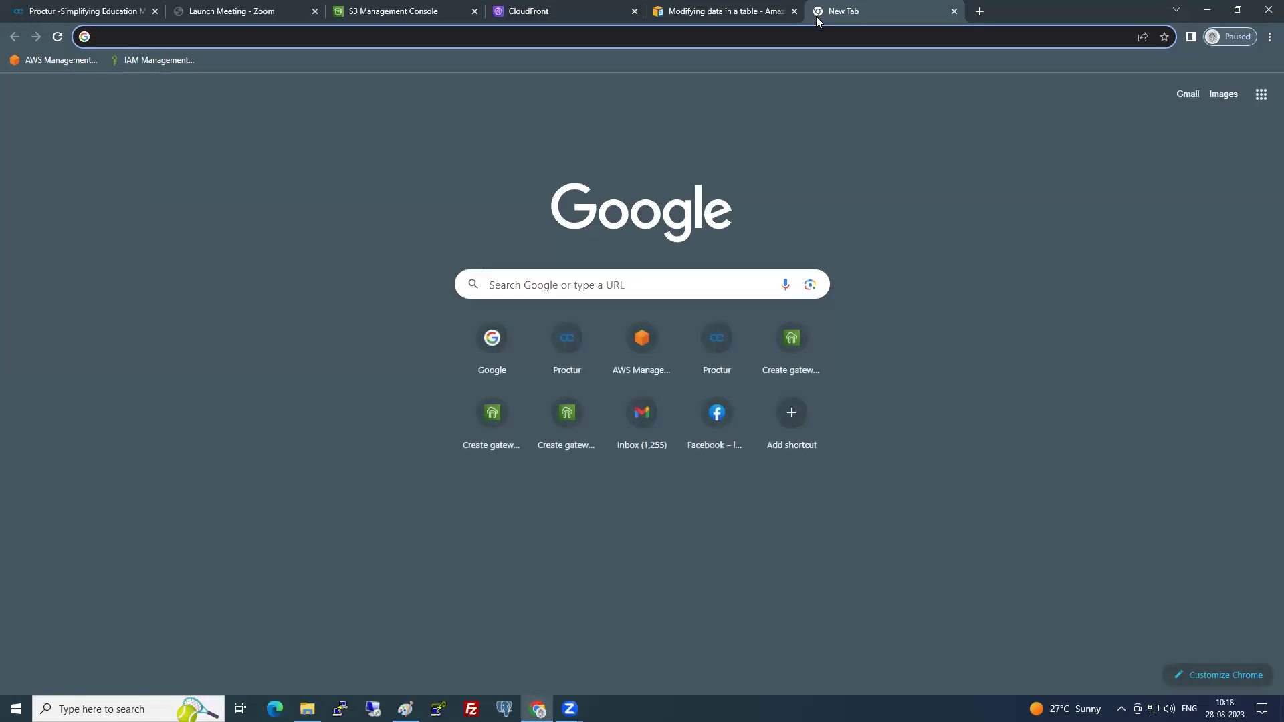
type("h")
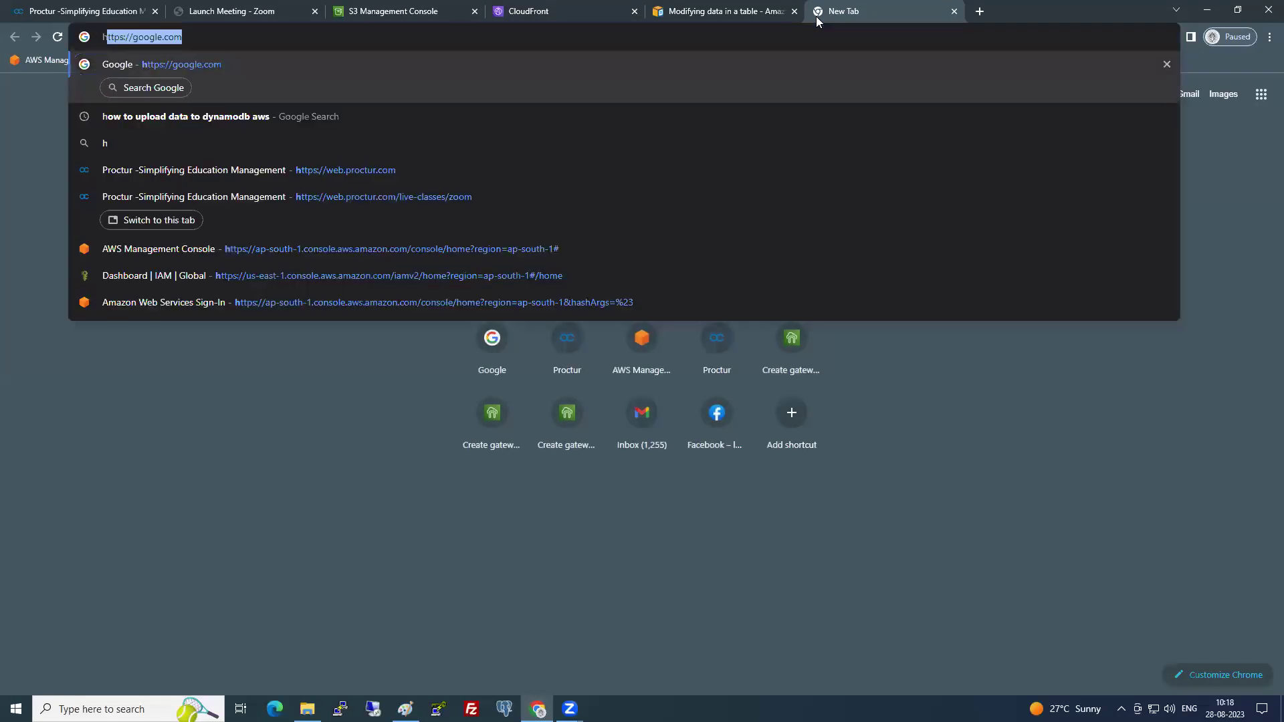
type("ttp:/")
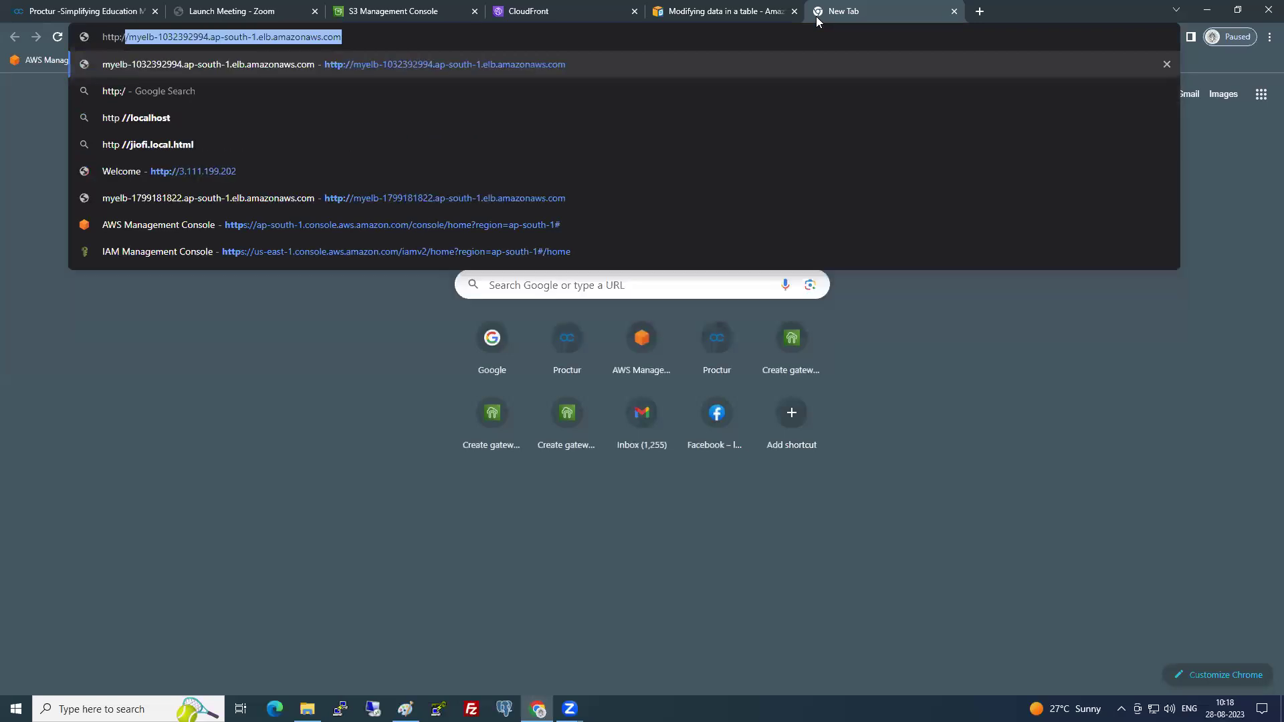
type("/google.com")
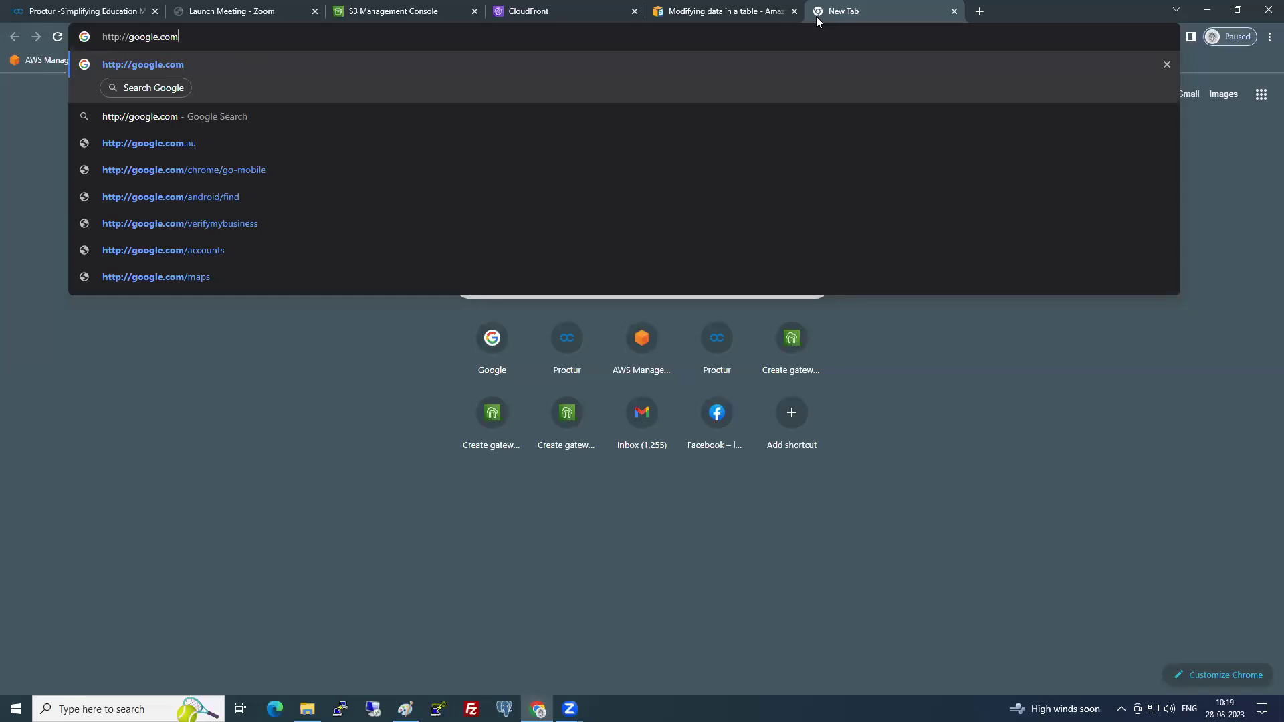
key("Return")
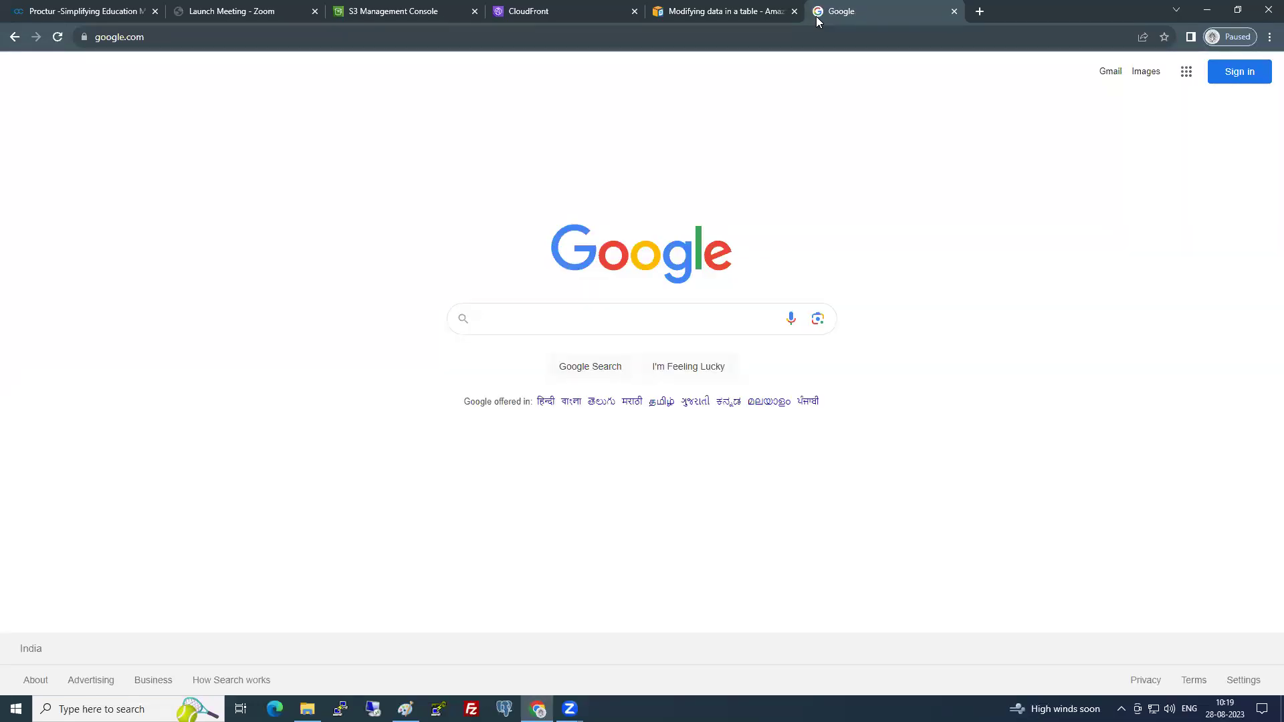
left_click(84, 38)
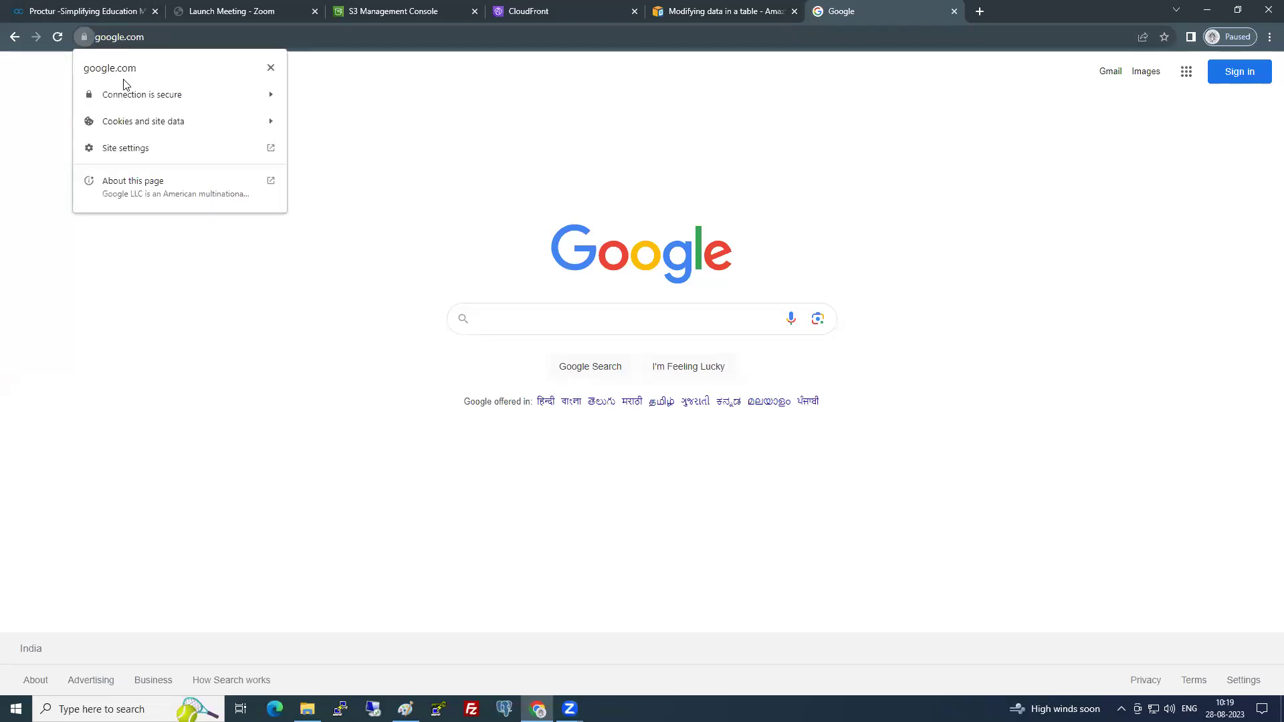
left_click(270, 68)
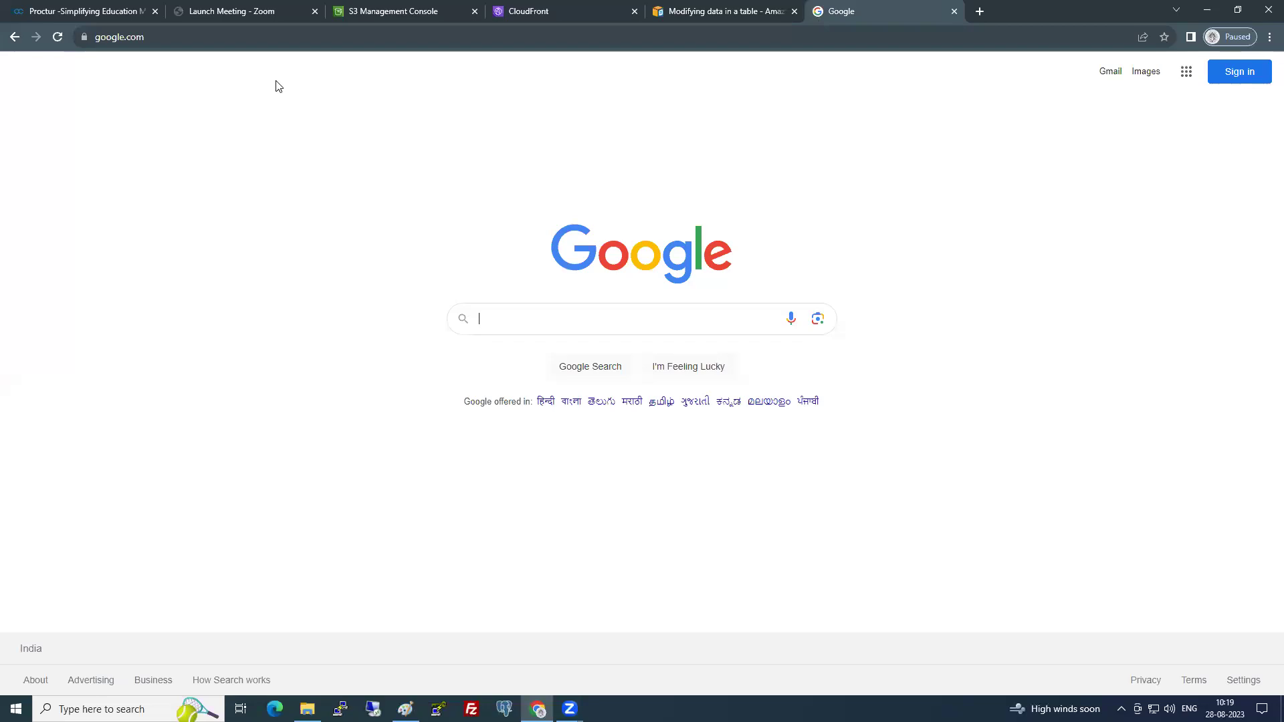
left_click(516, 15)
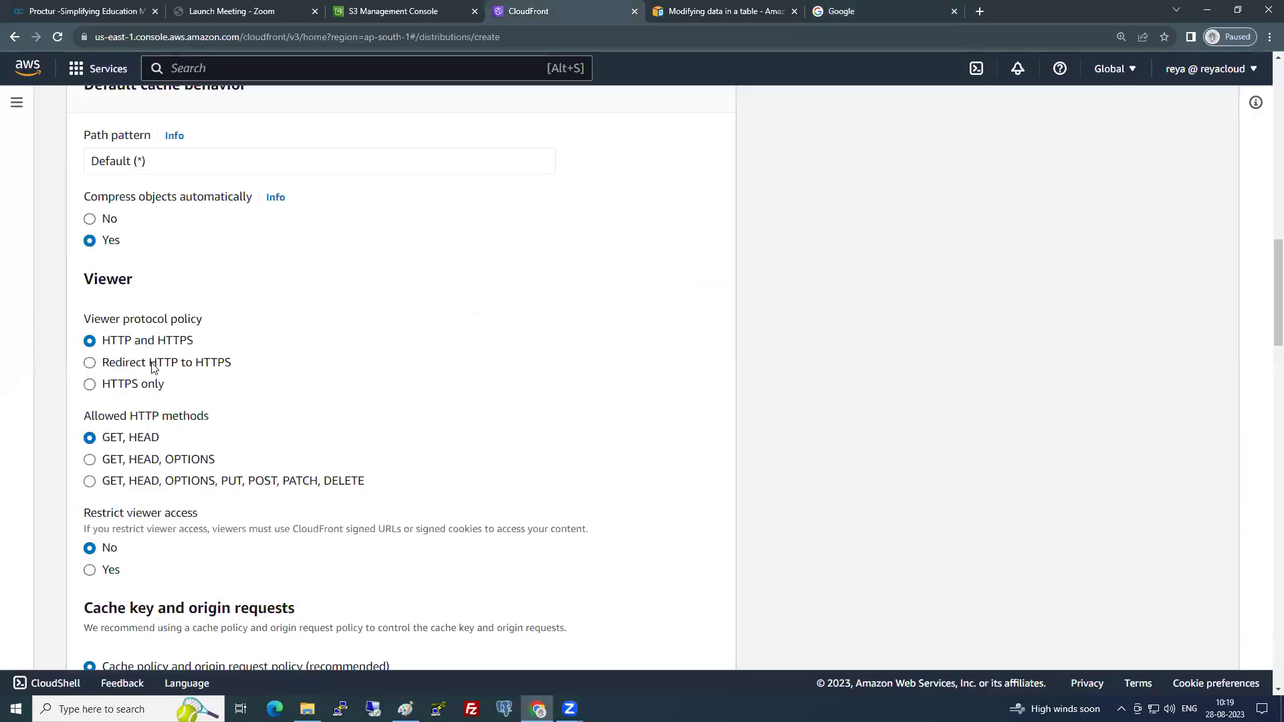
left_click(90, 363)
left_click(112, 342)
scroll(117, 331, "down", 2)
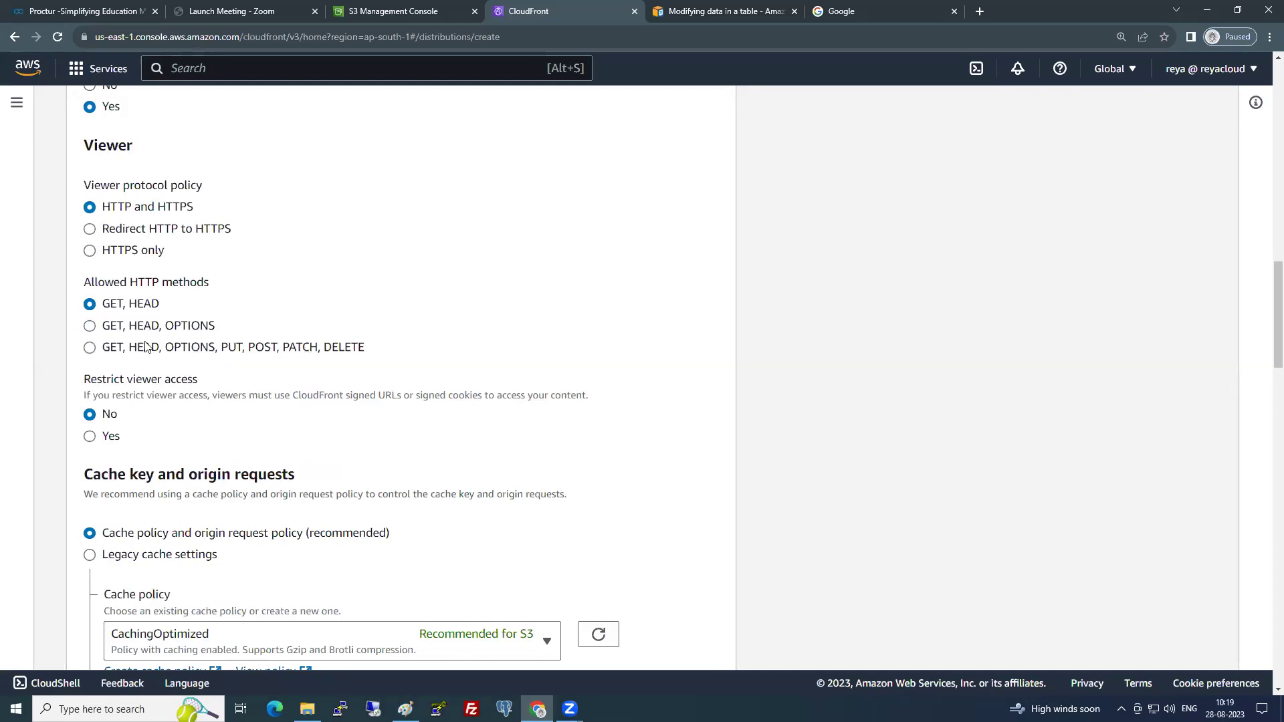
scroll(146, 346, "down", 2)
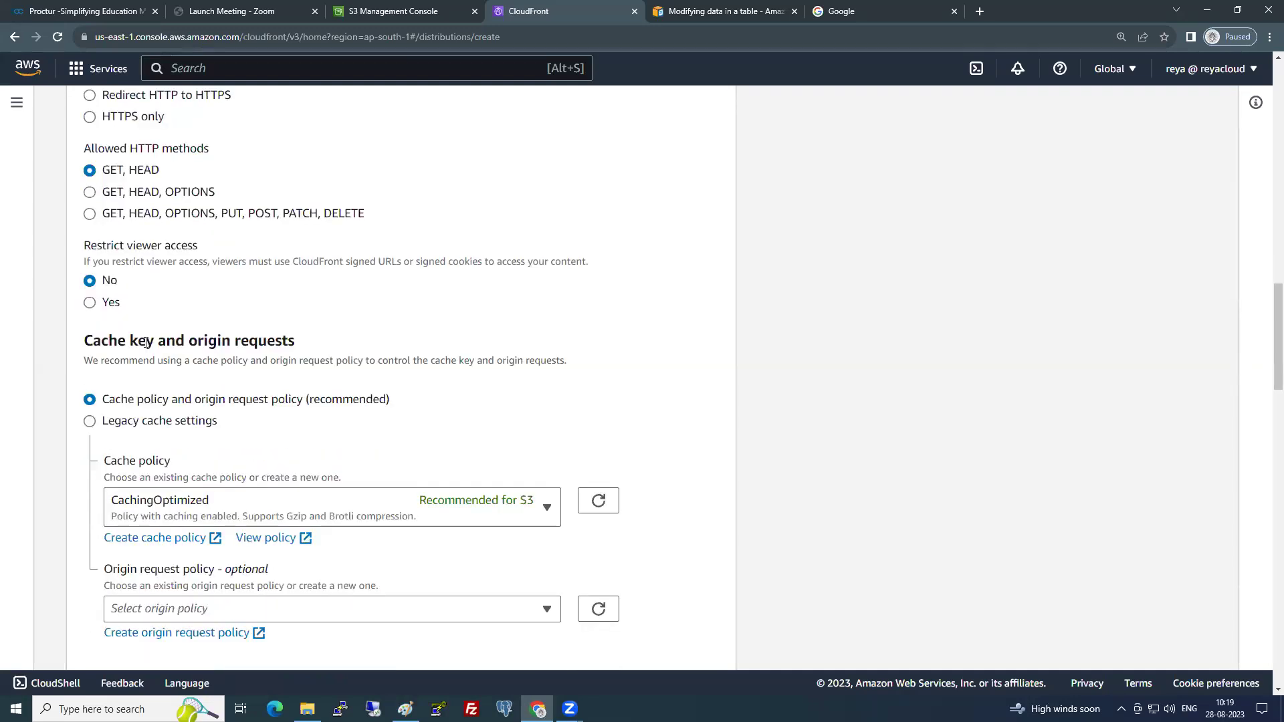
scroll(145, 342, "down", 2)
scroll(175, 383, "down", 3)
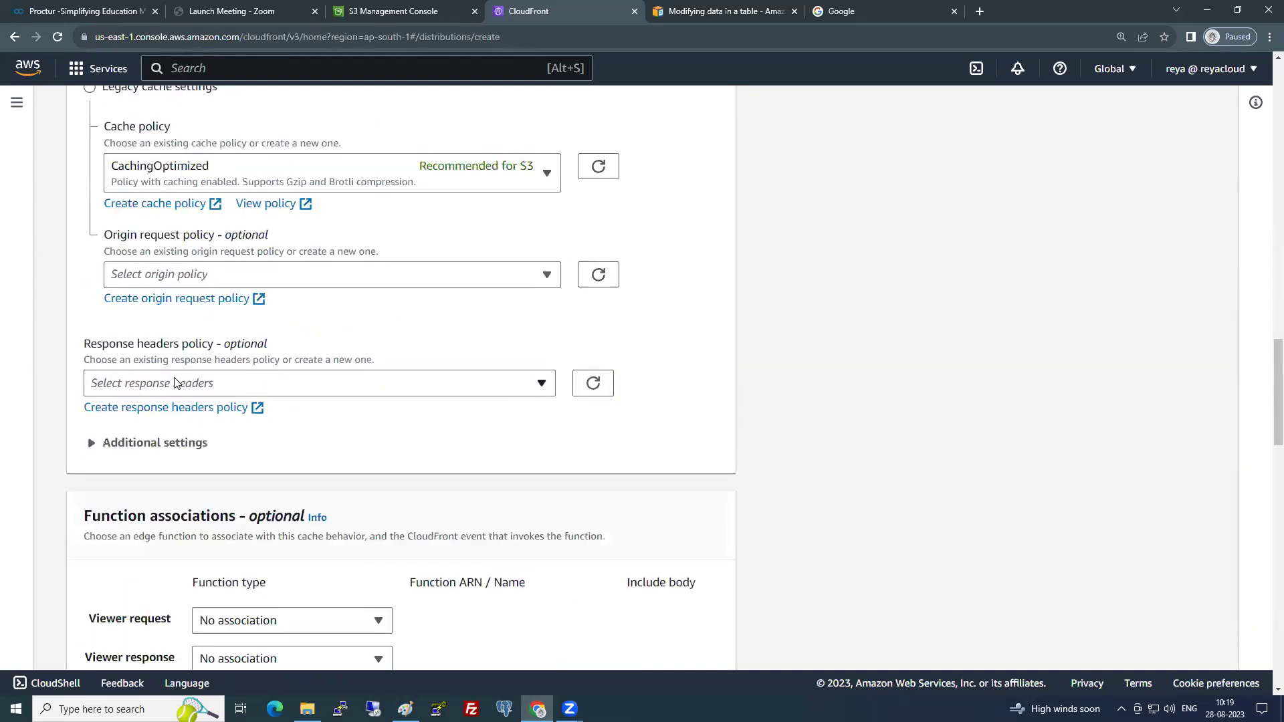
scroll(175, 382, "down", 3)
scroll(173, 381, "down", 4)
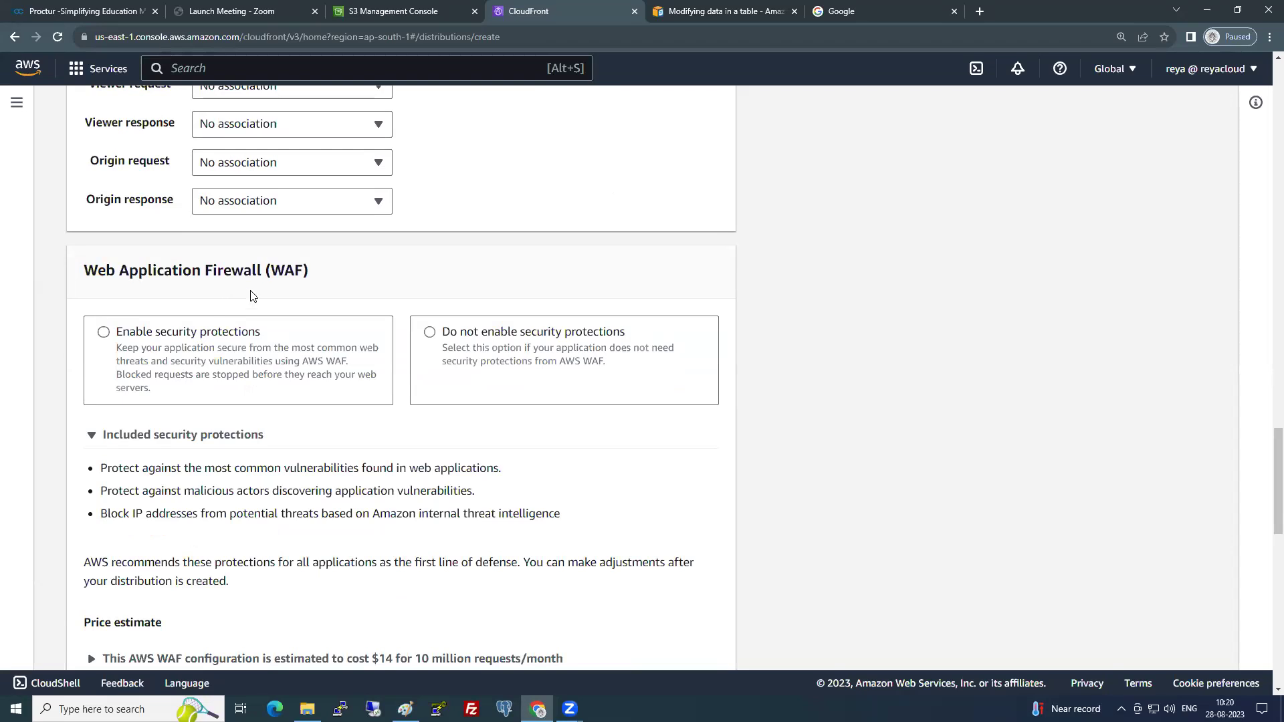
- Choose 'Do not enable security protections' for the distribution's WAF setting
left_click(445, 345)
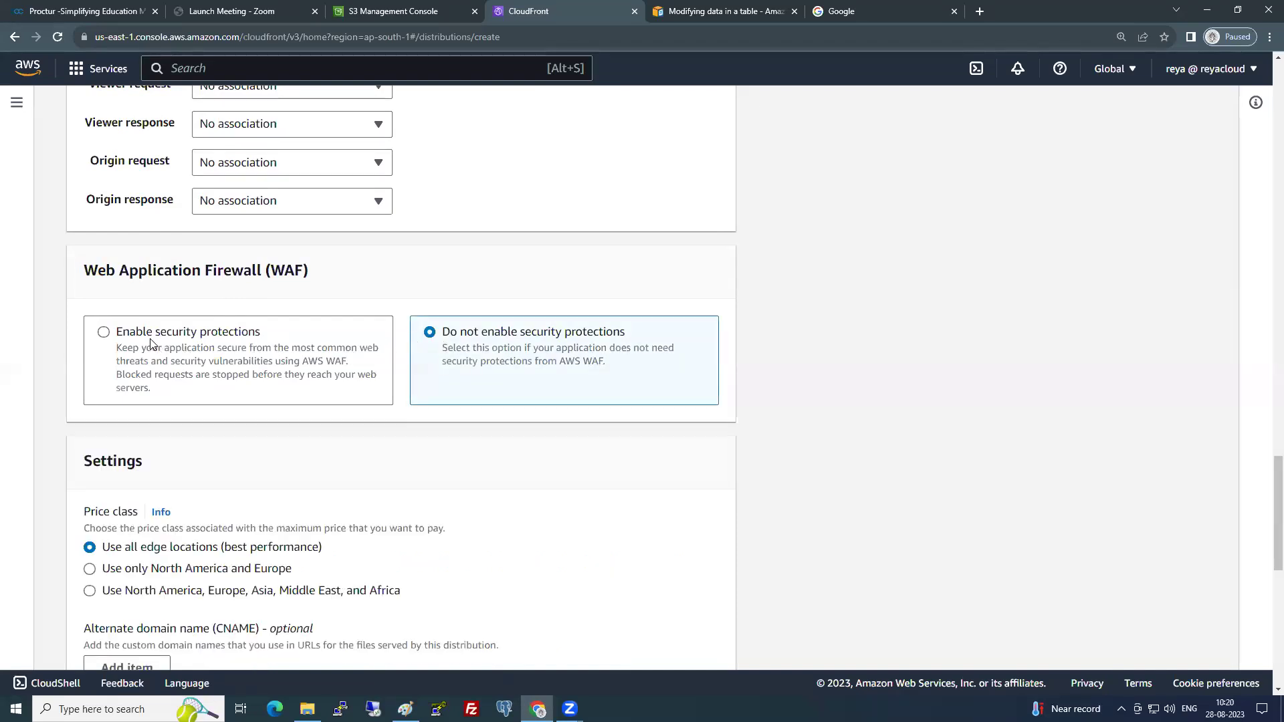
left_click_drag(117, 375, 208, 379)
left_click(565, 352)
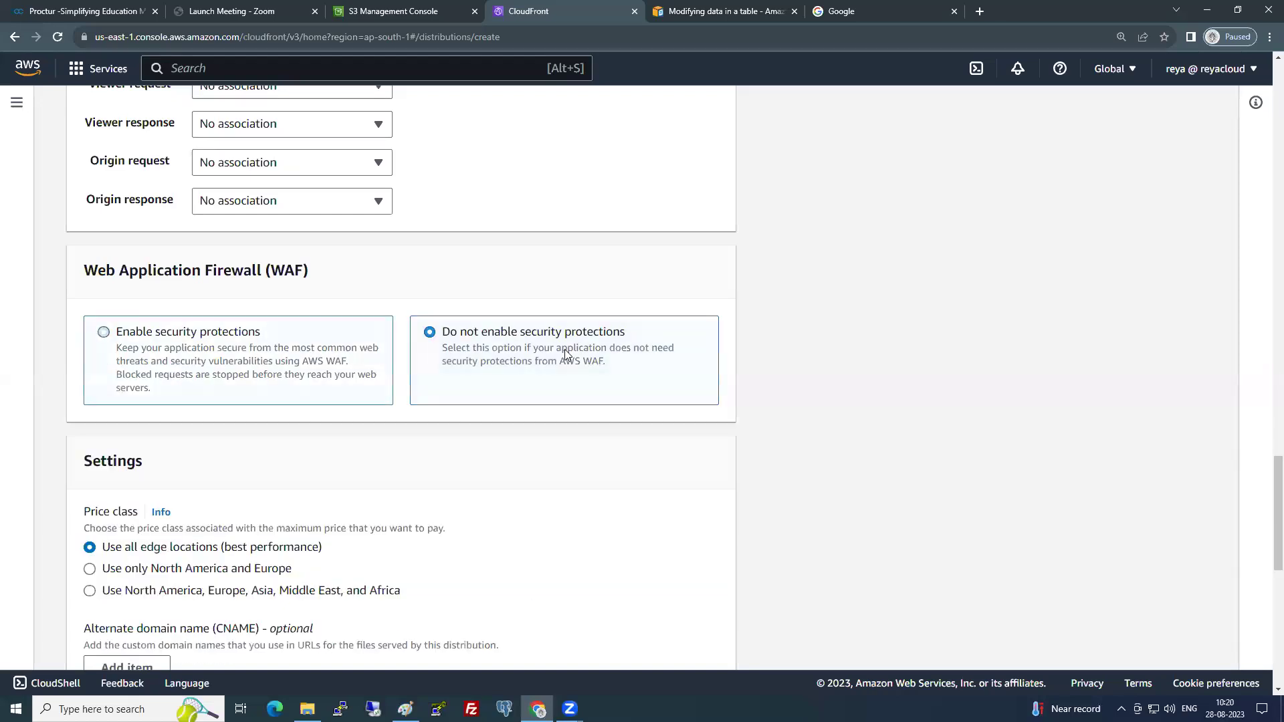
scroll(391, 383, "down", 3)
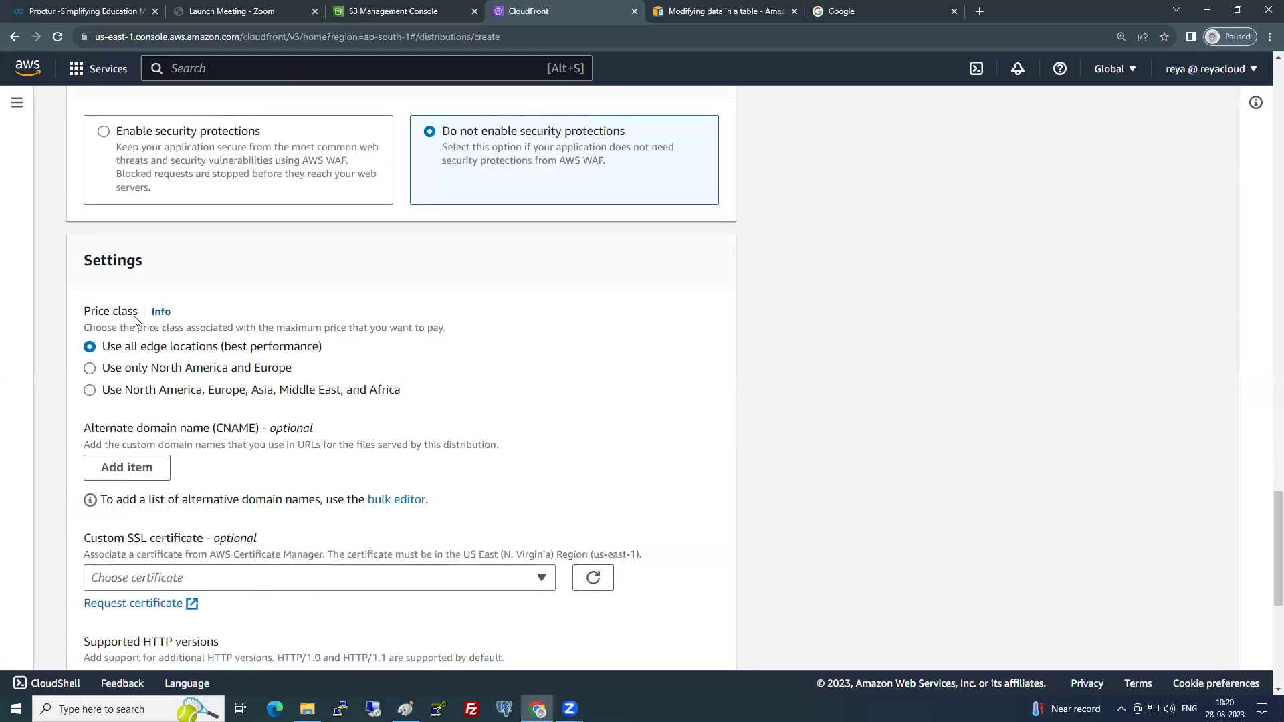
scroll(188, 384, "down", 1)
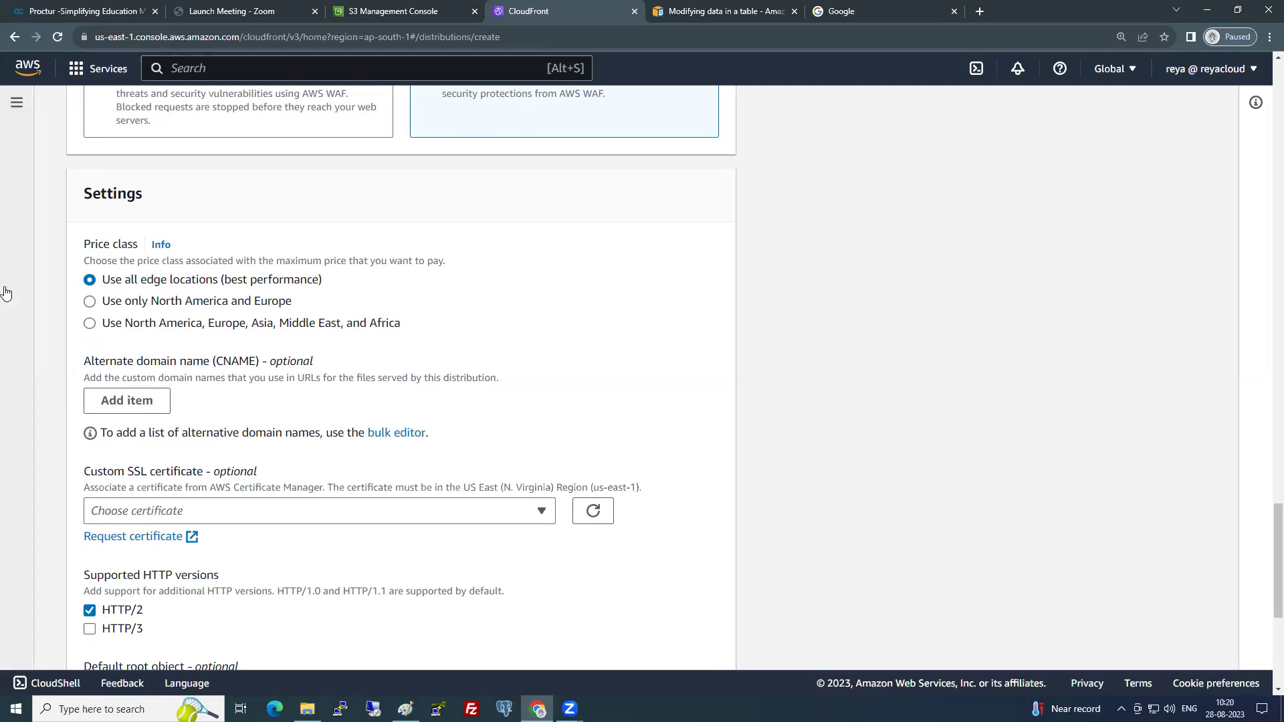
- Compare the price class options and keep 'Use all edge locations (best performance)'
left_click_drag(103, 281, 318, 280)
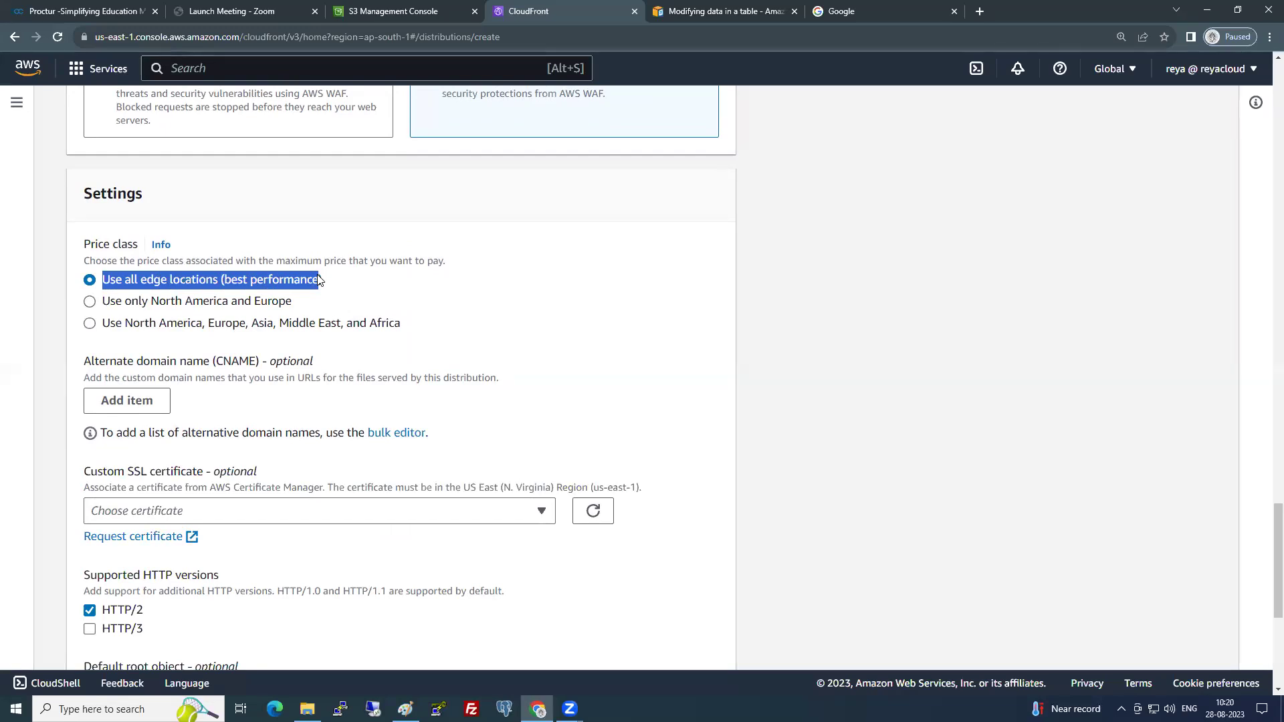
left_click_drag(320, 279, 333, 288)
left_click(268, 308)
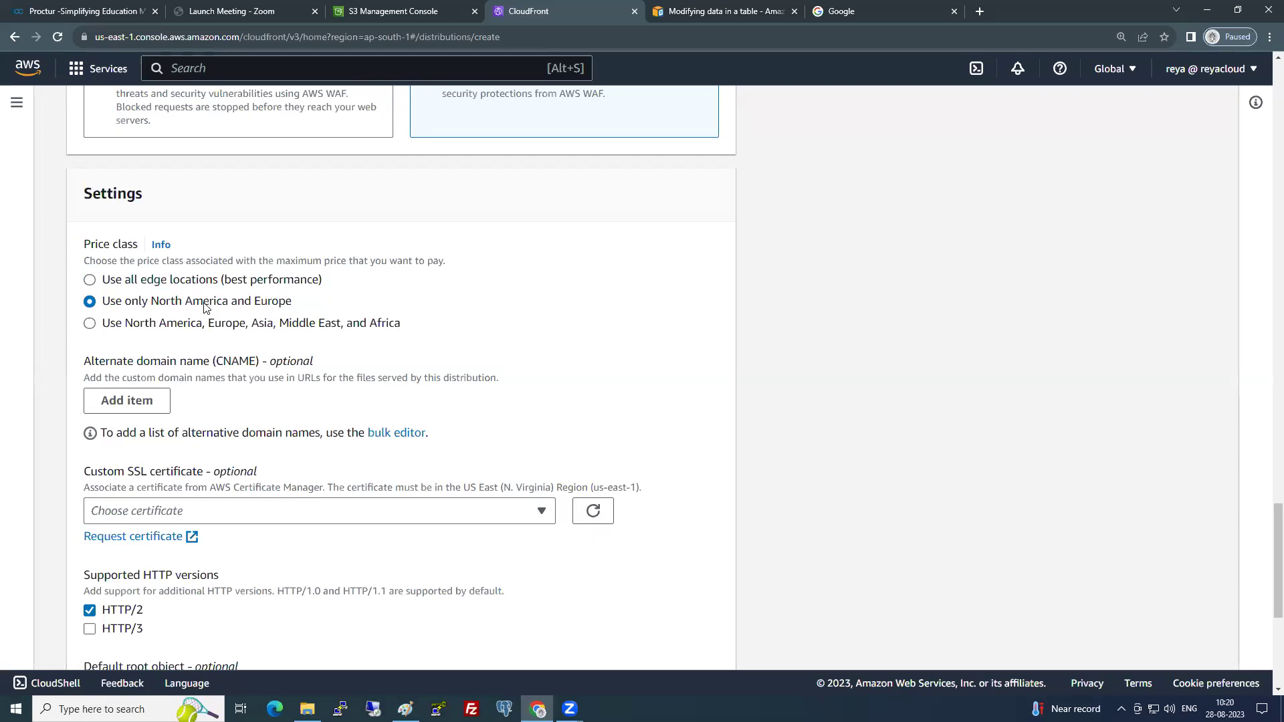
left_click(188, 324)
left_click(178, 283)
scroll(244, 365, "down", 1)
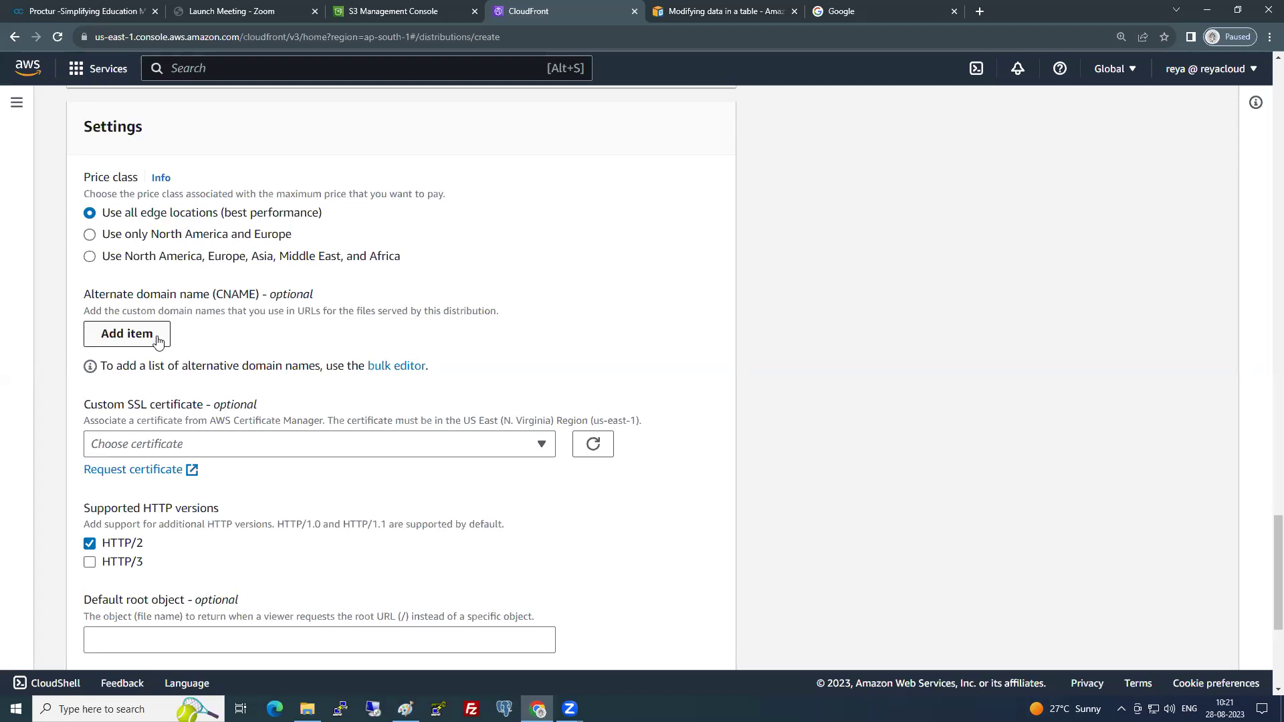
- Check the custom SSL certificate list and leave it without a selection
left_click(278, 449)
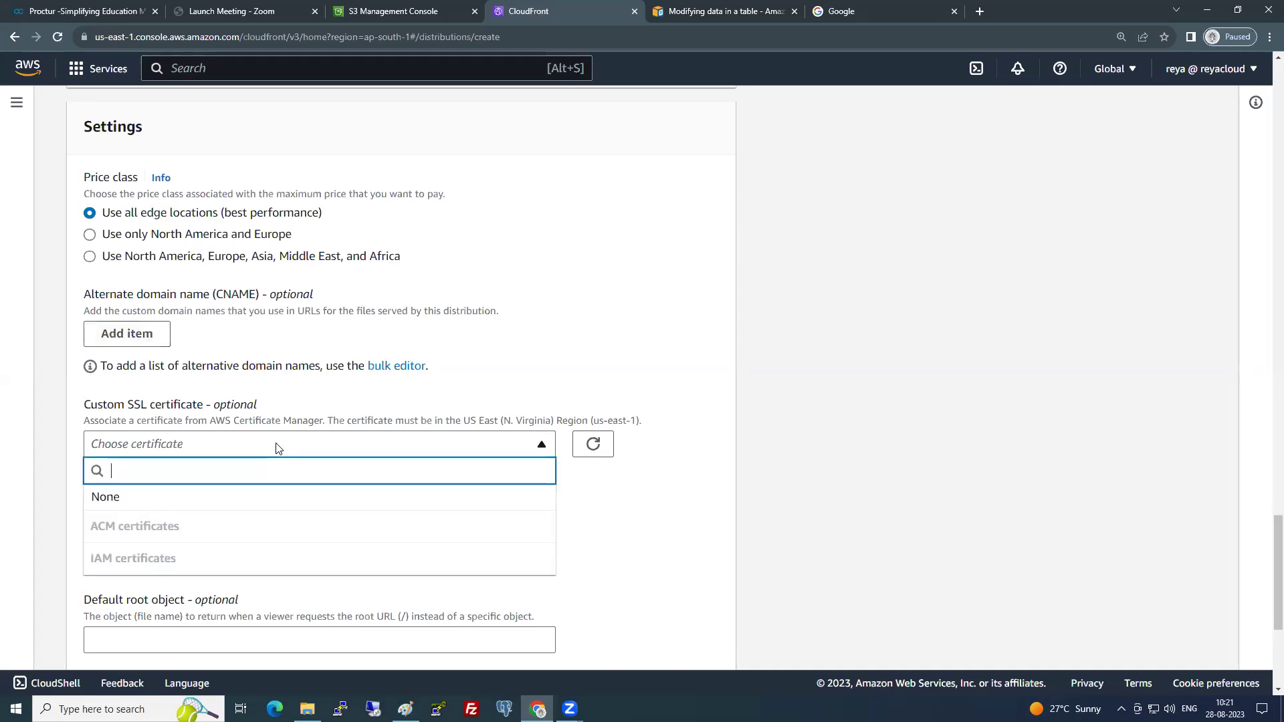
left_click(278, 448)
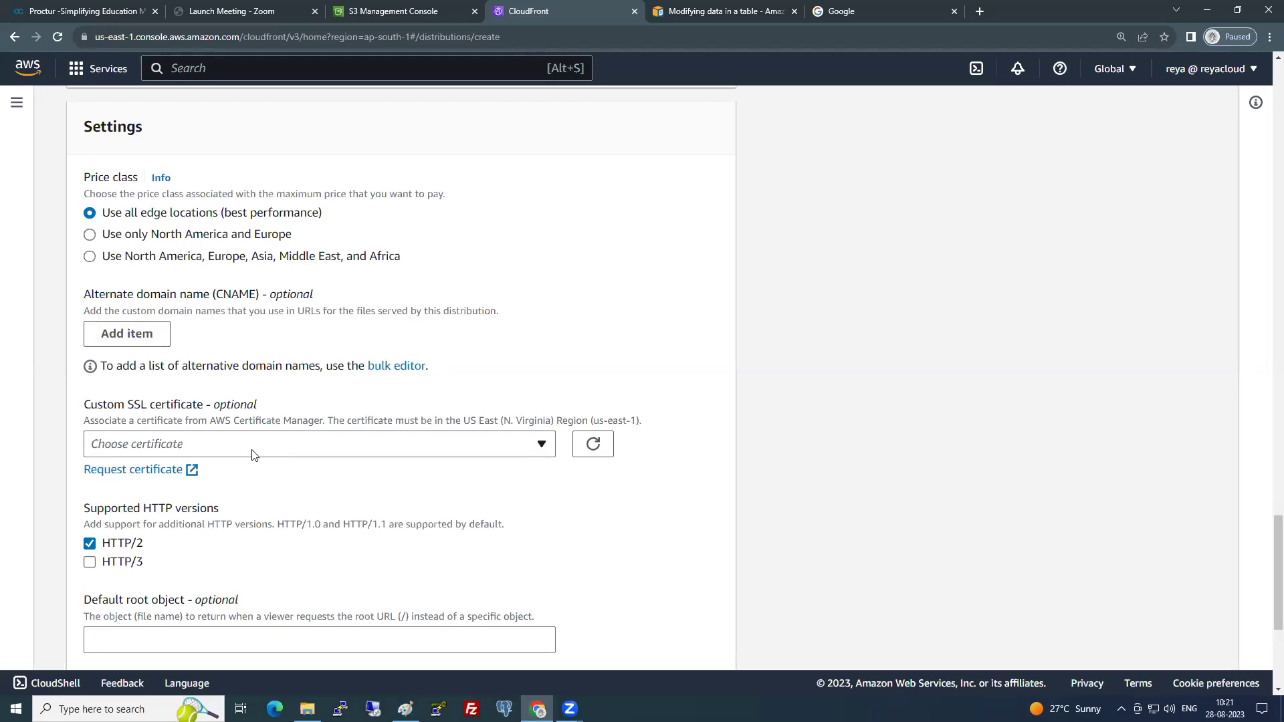
left_click(255, 450)
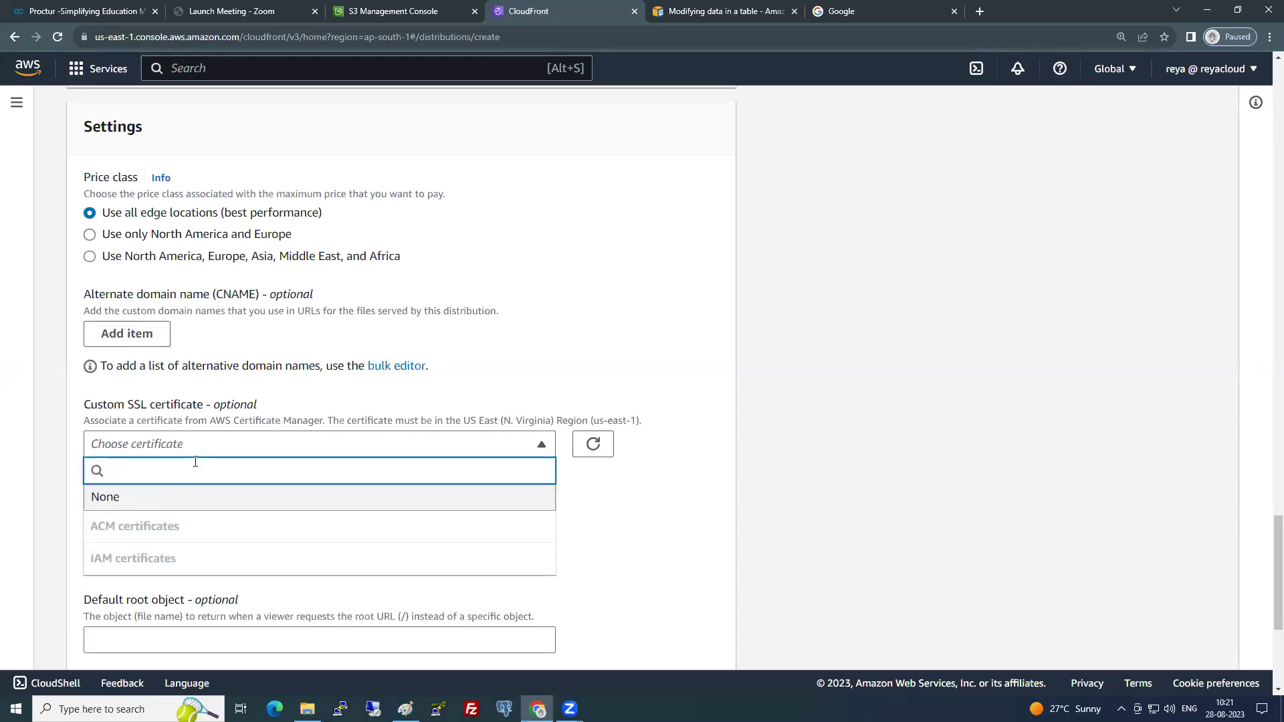
left_click(787, 462)
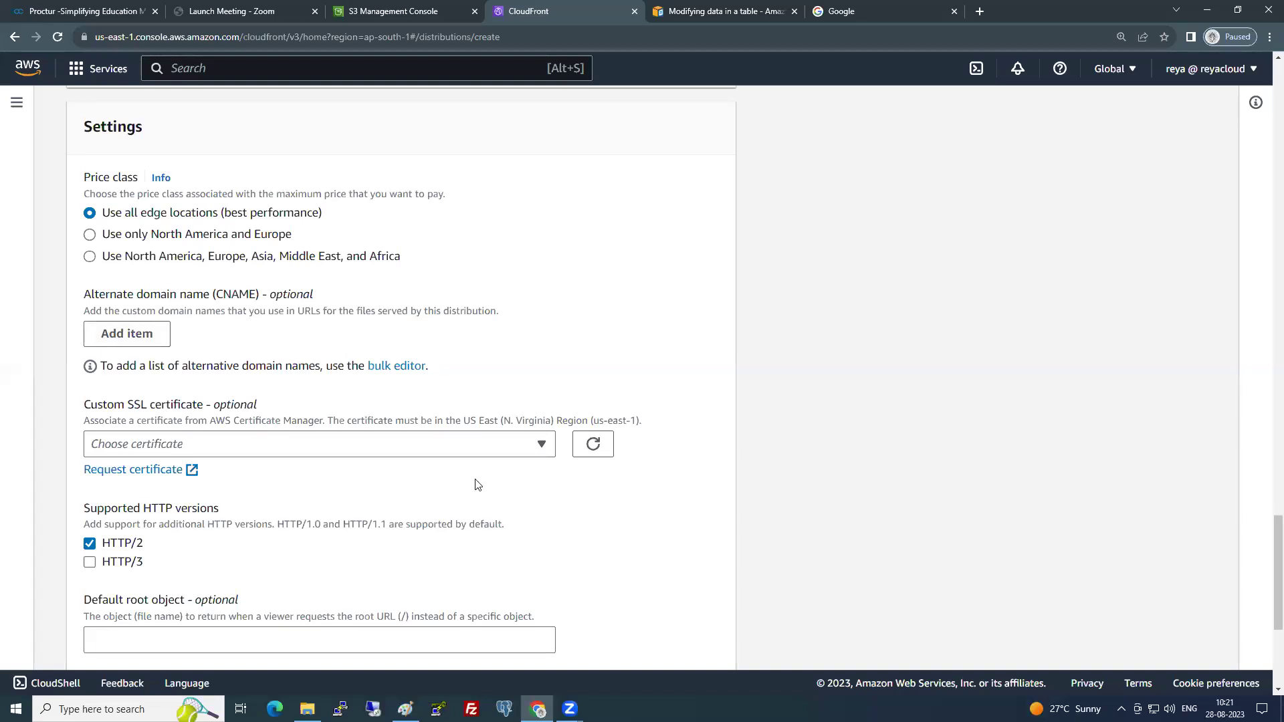
scroll(477, 484, "down", 1)
scroll(478, 484, "down", 2)
- Set the default root object to index.html, confirming the index file in the website folder
left_click(208, 495)
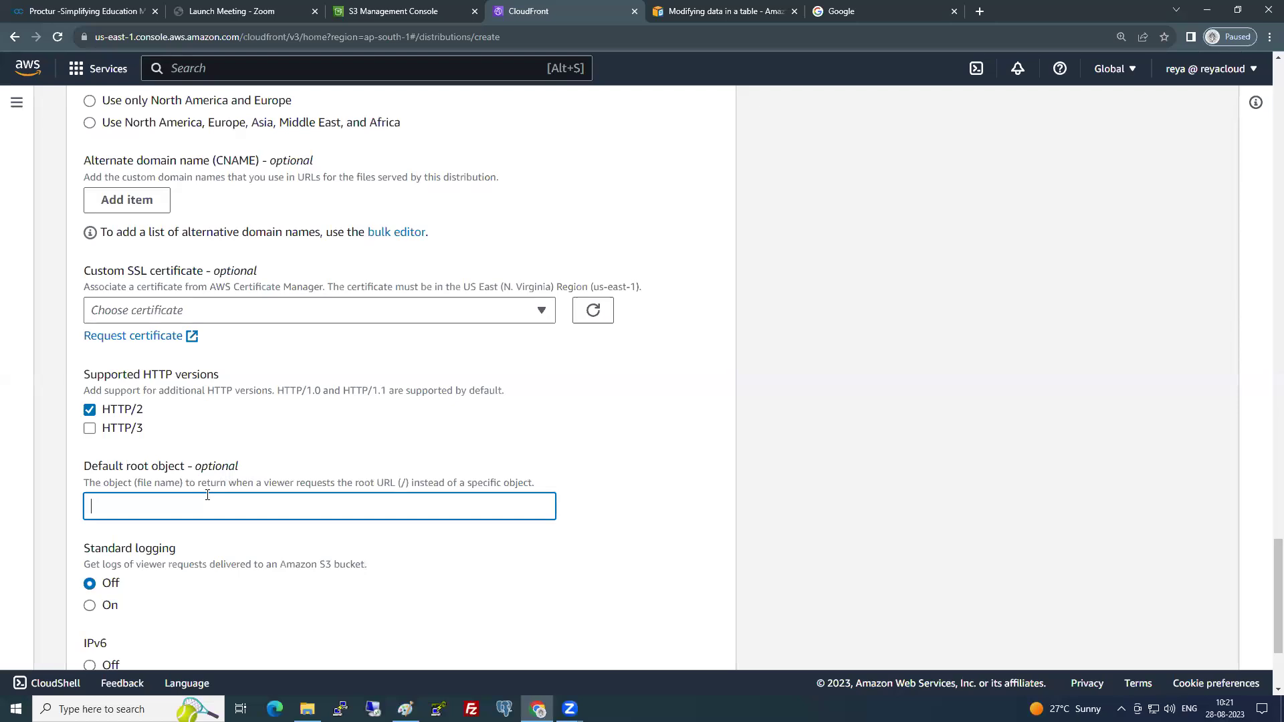
type("index.html")
key("alt+Tab")
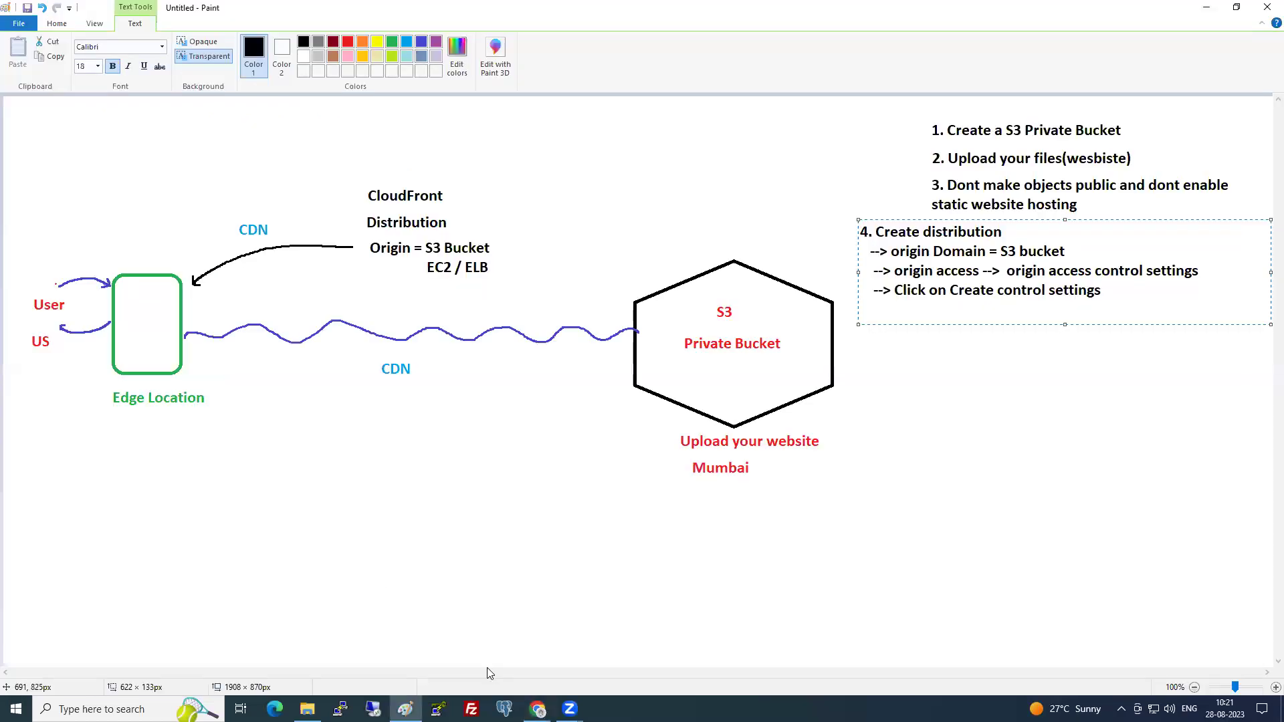
key("alt+Tab")
left_click(405, 405)
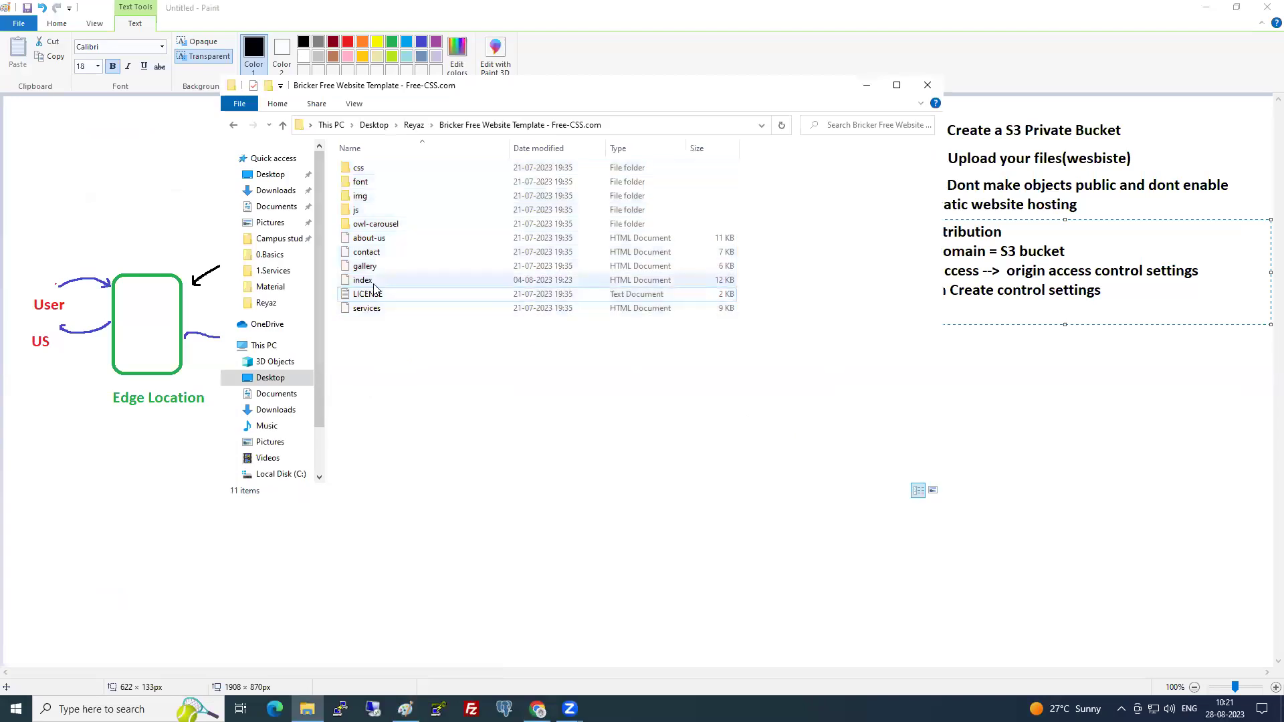
left_click(372, 283)
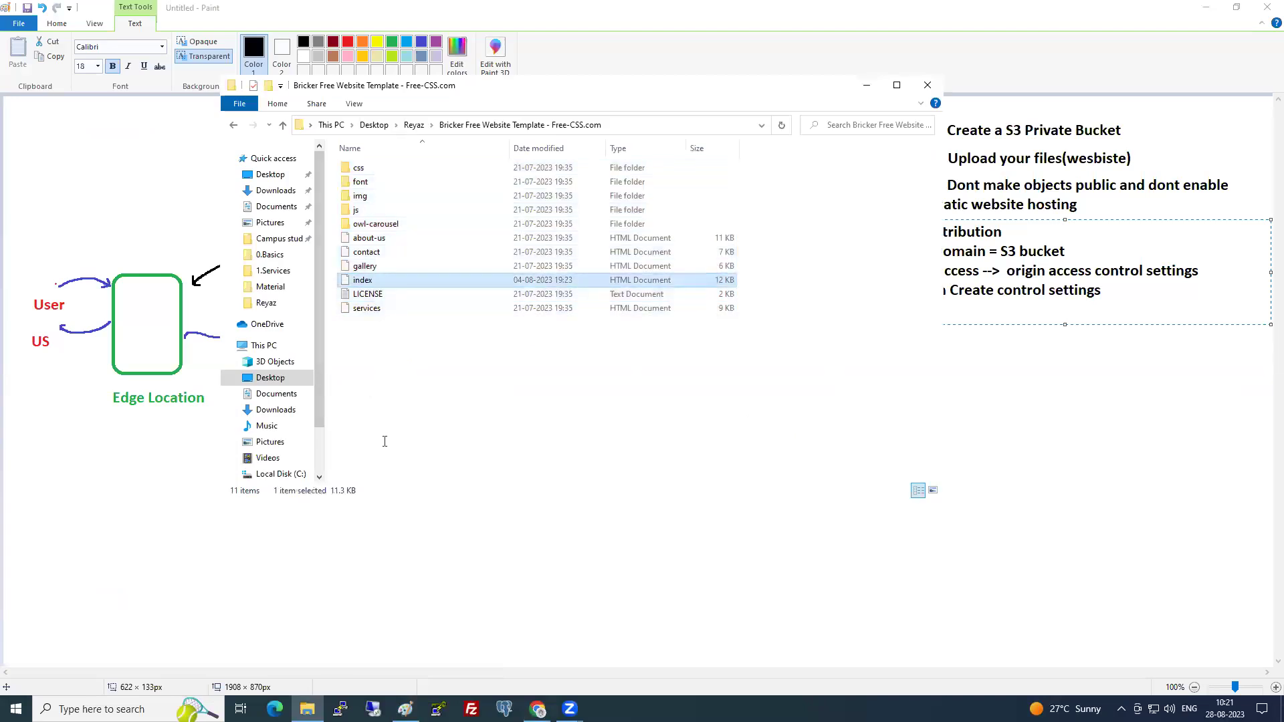
key("alt+Tab")
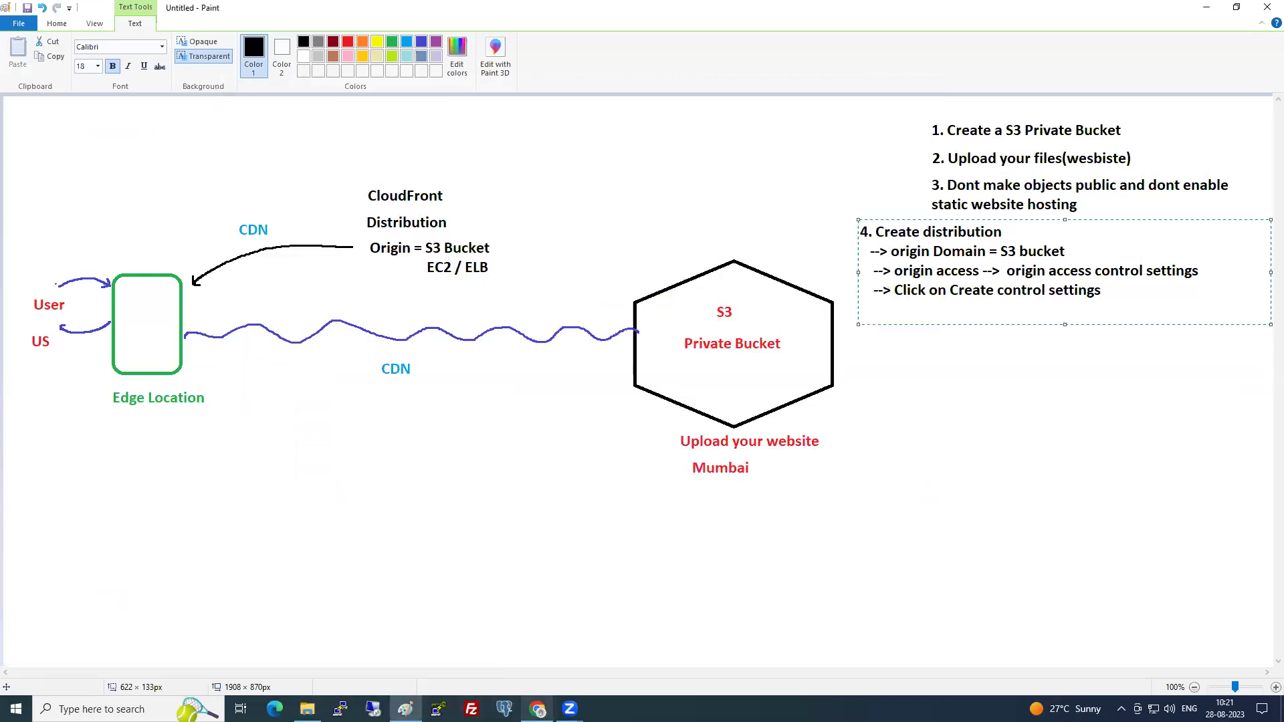
left_click(538, 709)
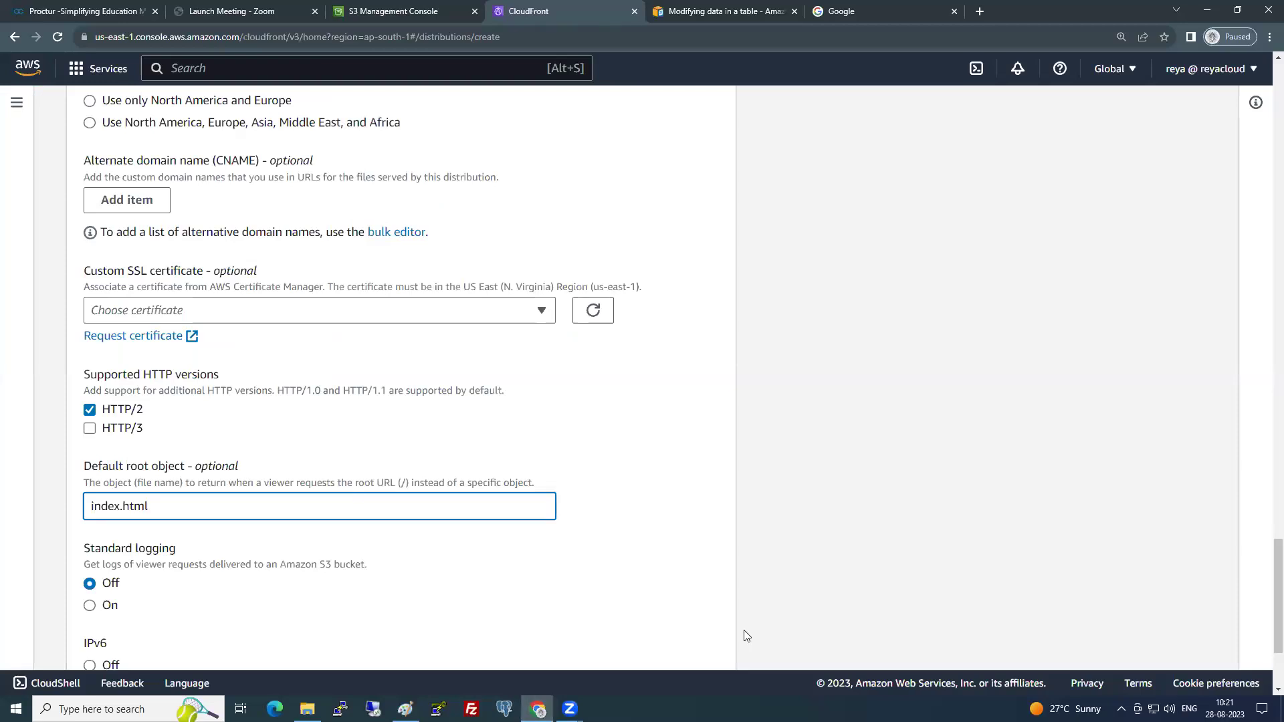
key("alt+Tab")
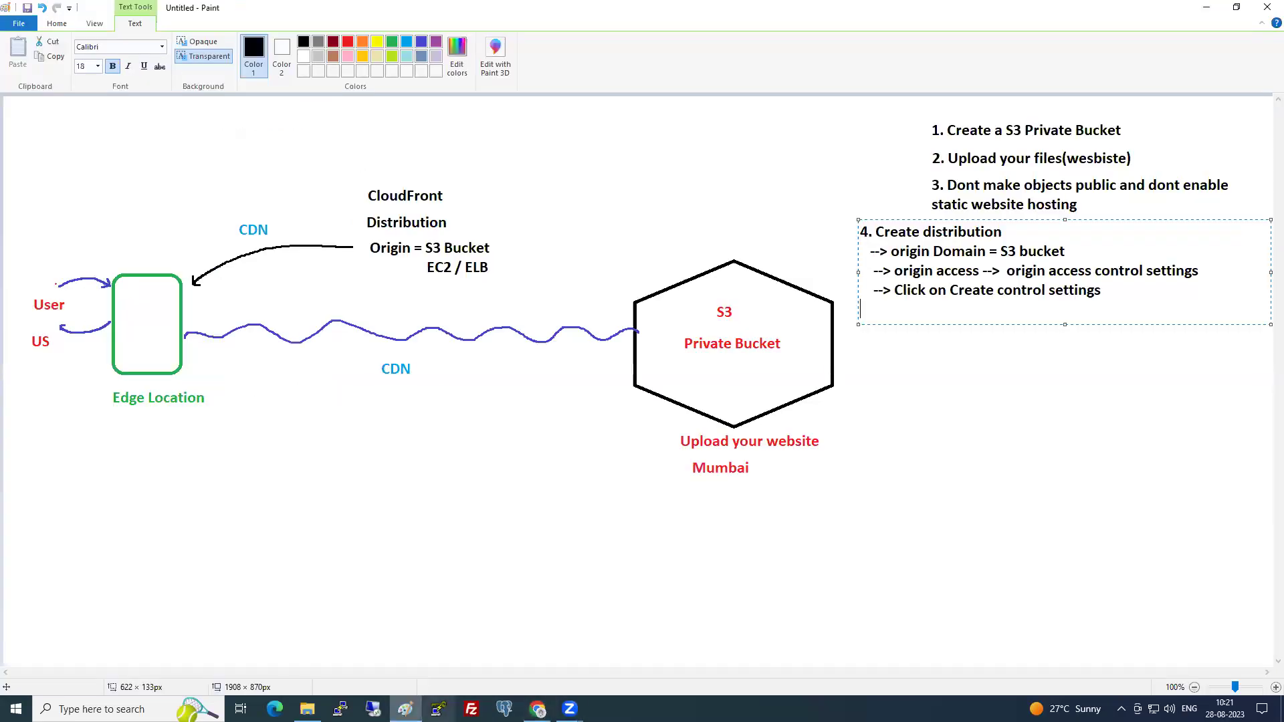
- Add notes 'WAF --> NO', 'Root object = index.html' and 'Rest everything leave defaults' in Paint
left_click(1115, 291)
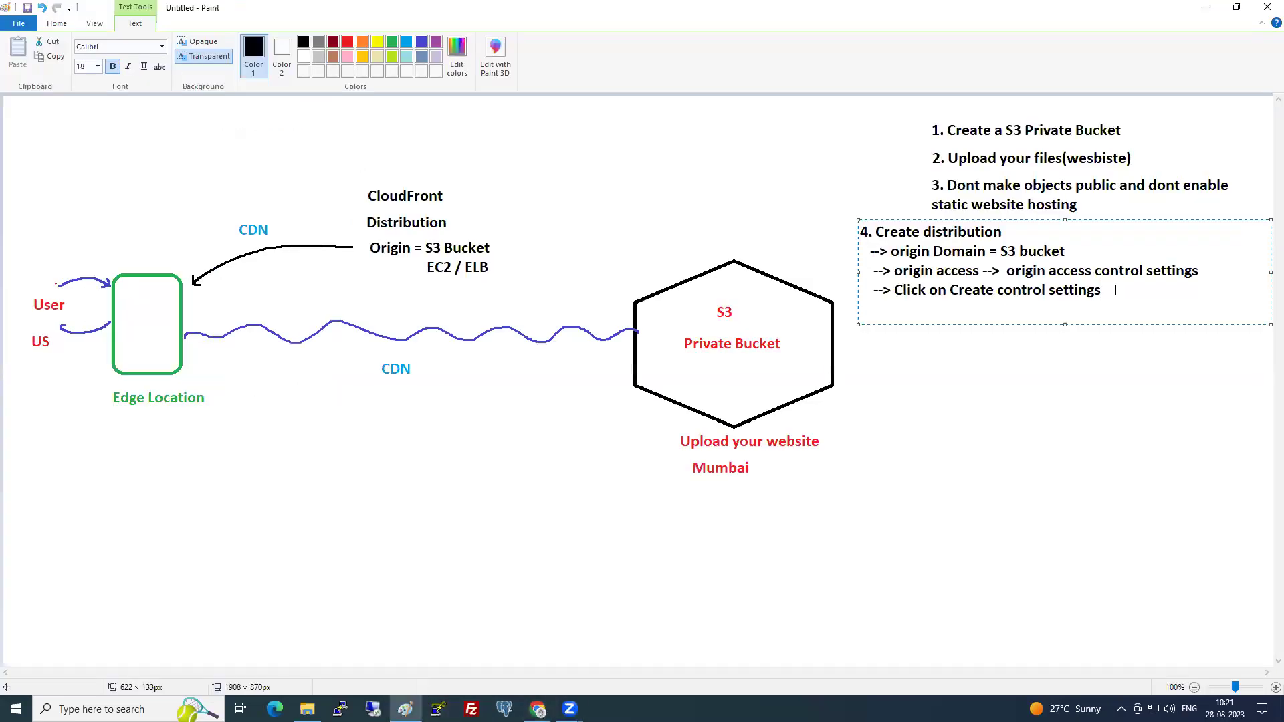
key("Return")
type("--> WAF --> NO")
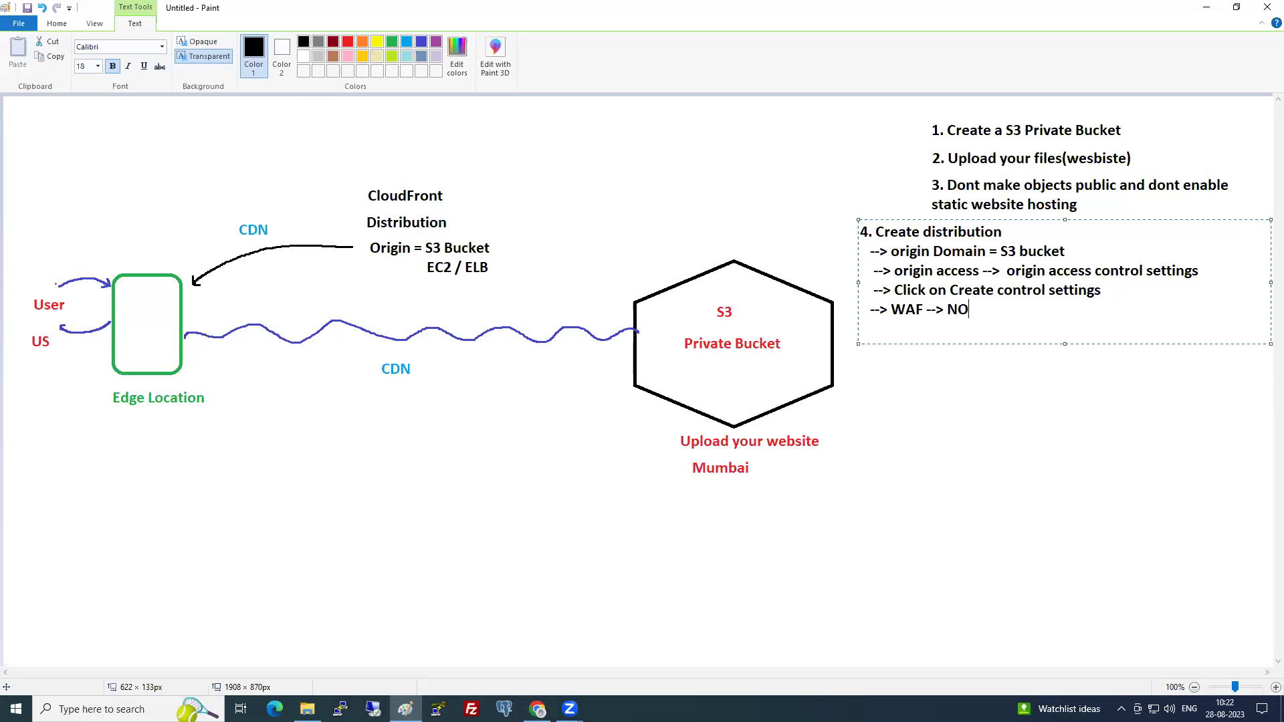
type("--> Root object = index.html")
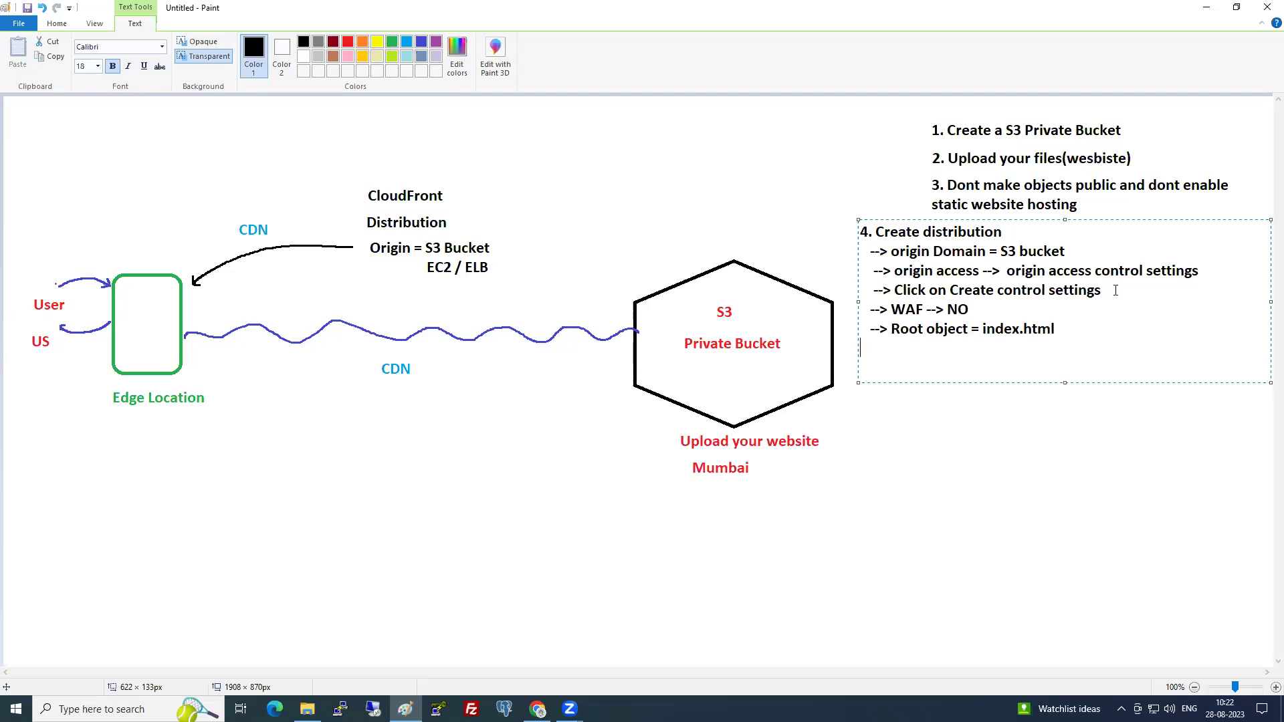
key("Return")
type("Rest everything leave defaults")
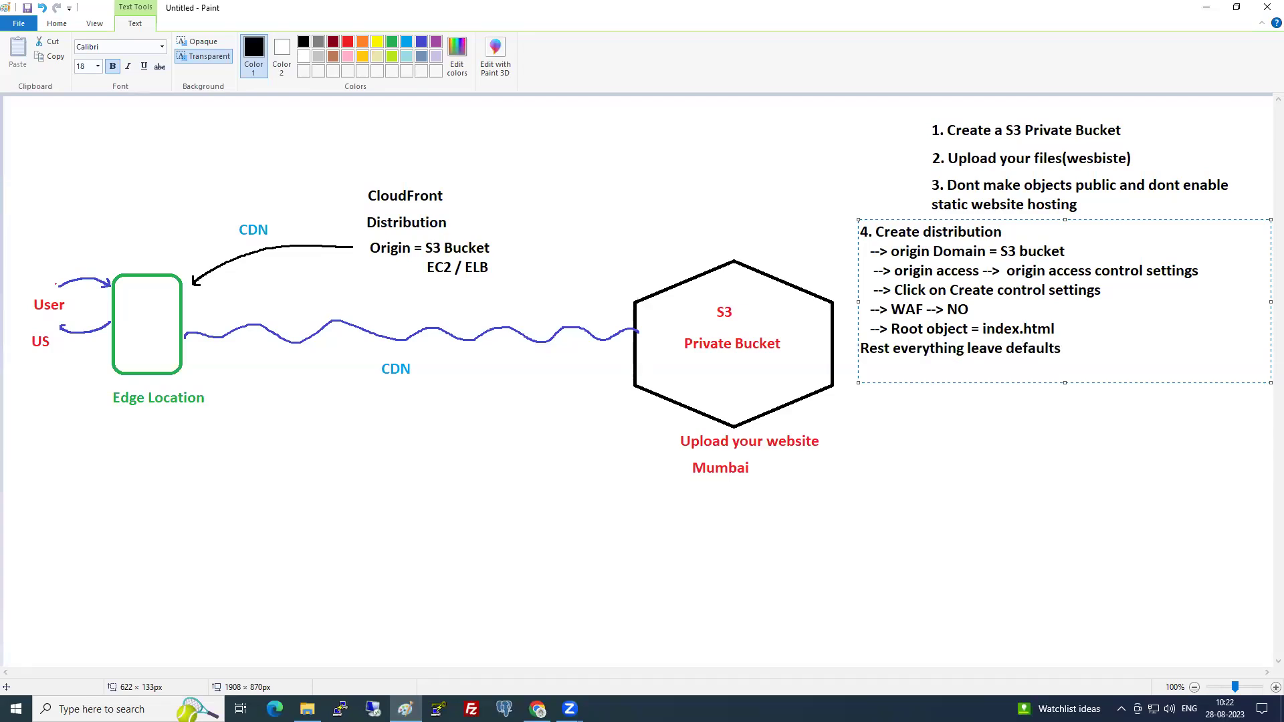
key("alt+Tab")
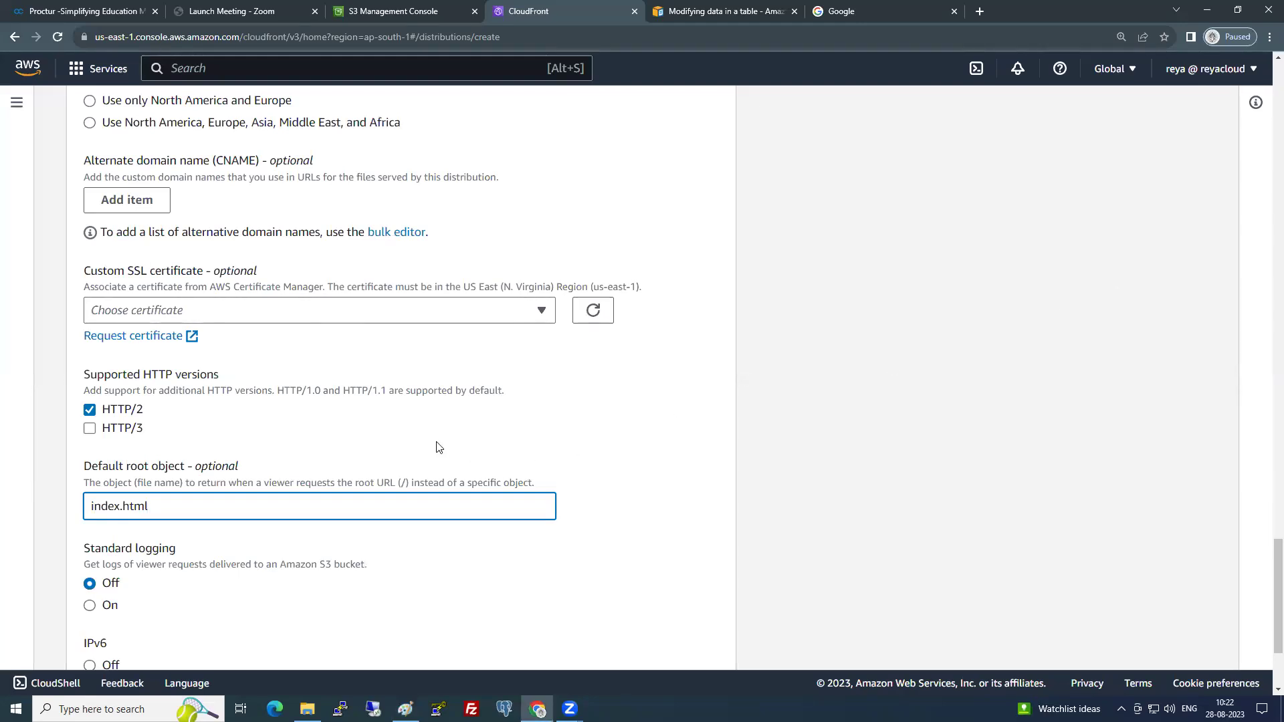
- Create the distribution and copy the S3 bucket policy statement from the banner
scroll(436, 441, "down", 1)
scroll(436, 439, "down", 2)
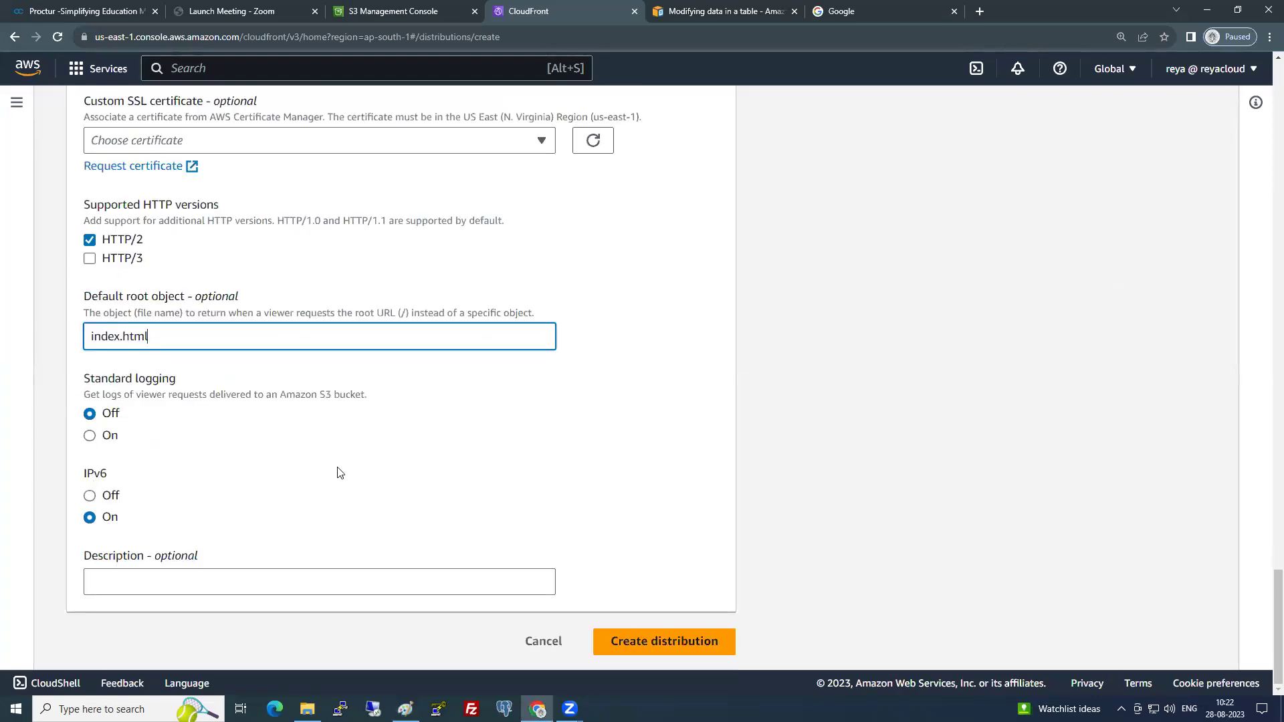
left_click(731, 640)
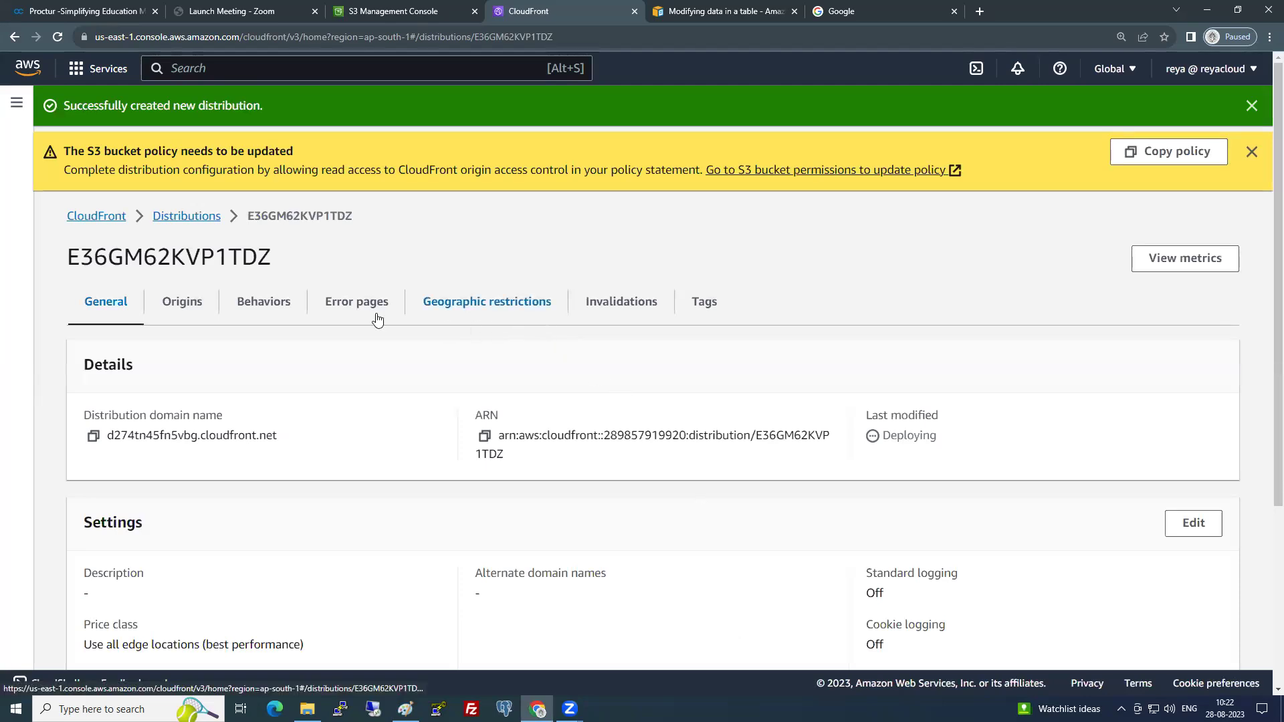
left_click(1178, 159)
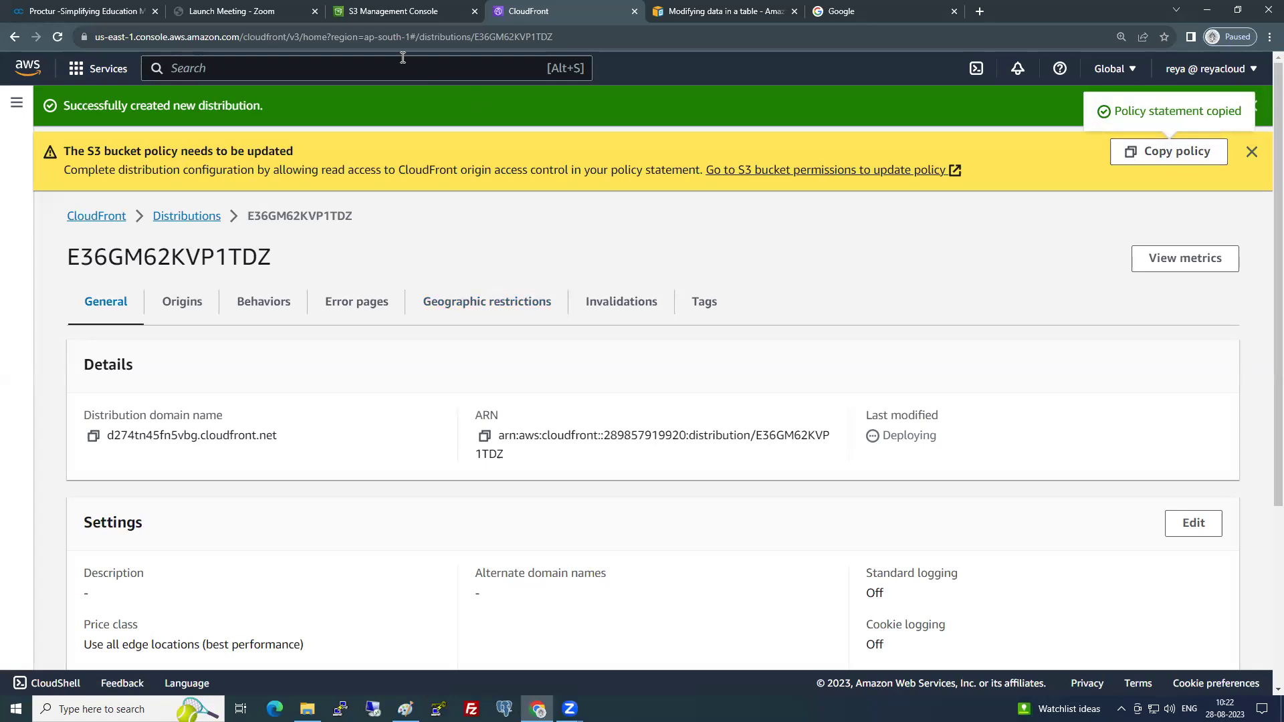
- Paste the copied CloudFront policy into the 9am-cf-website-demo bucket policy and save it
left_click(399, 10)
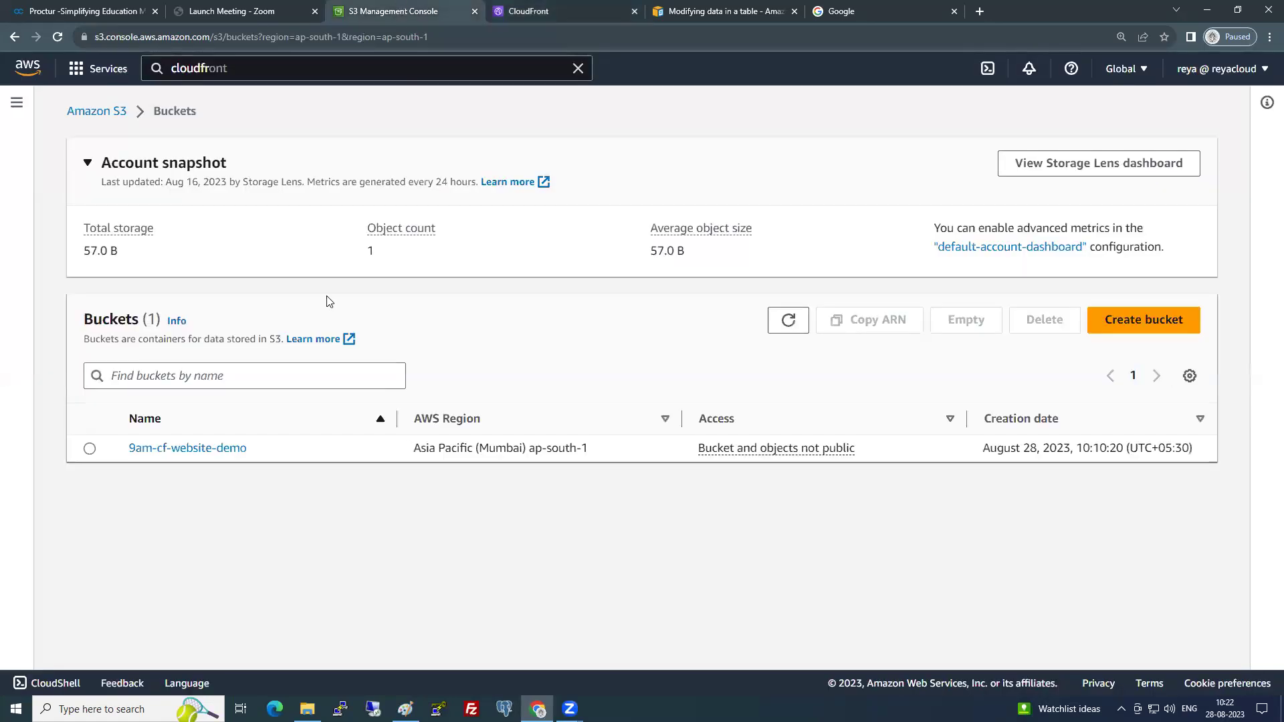
left_click(228, 448)
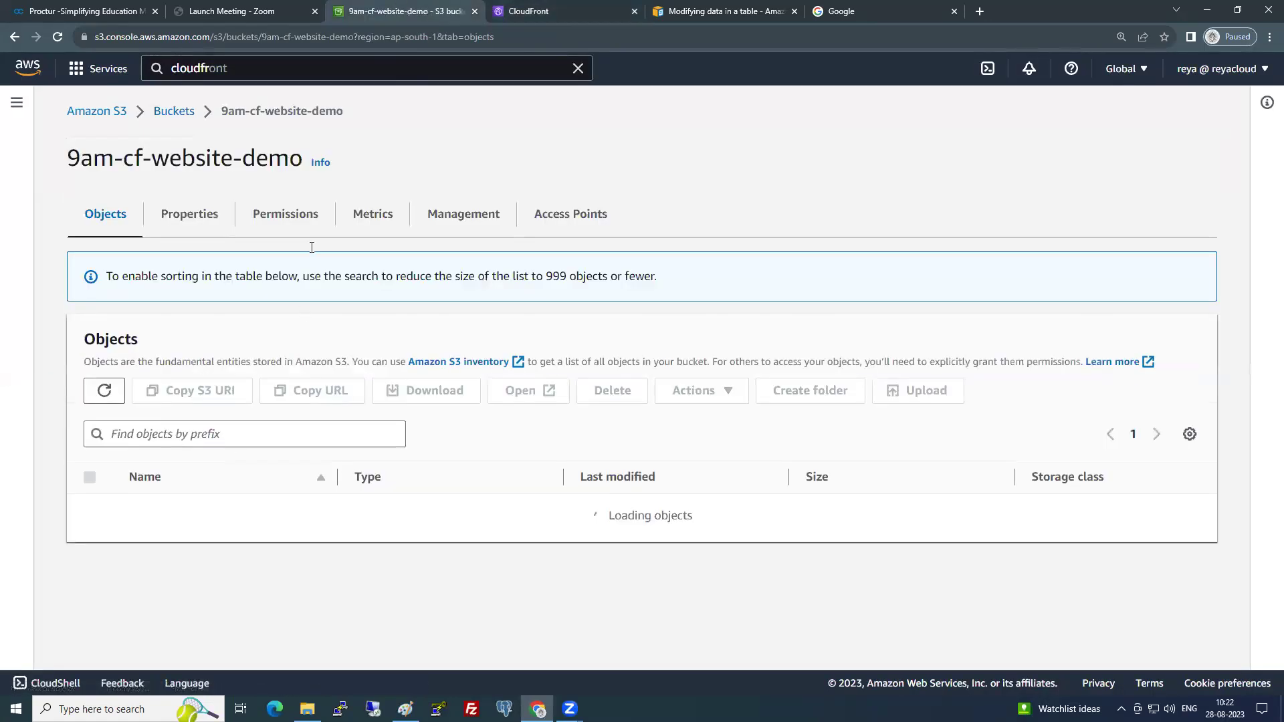
left_click(311, 220)
scroll(396, 461, "down", 7)
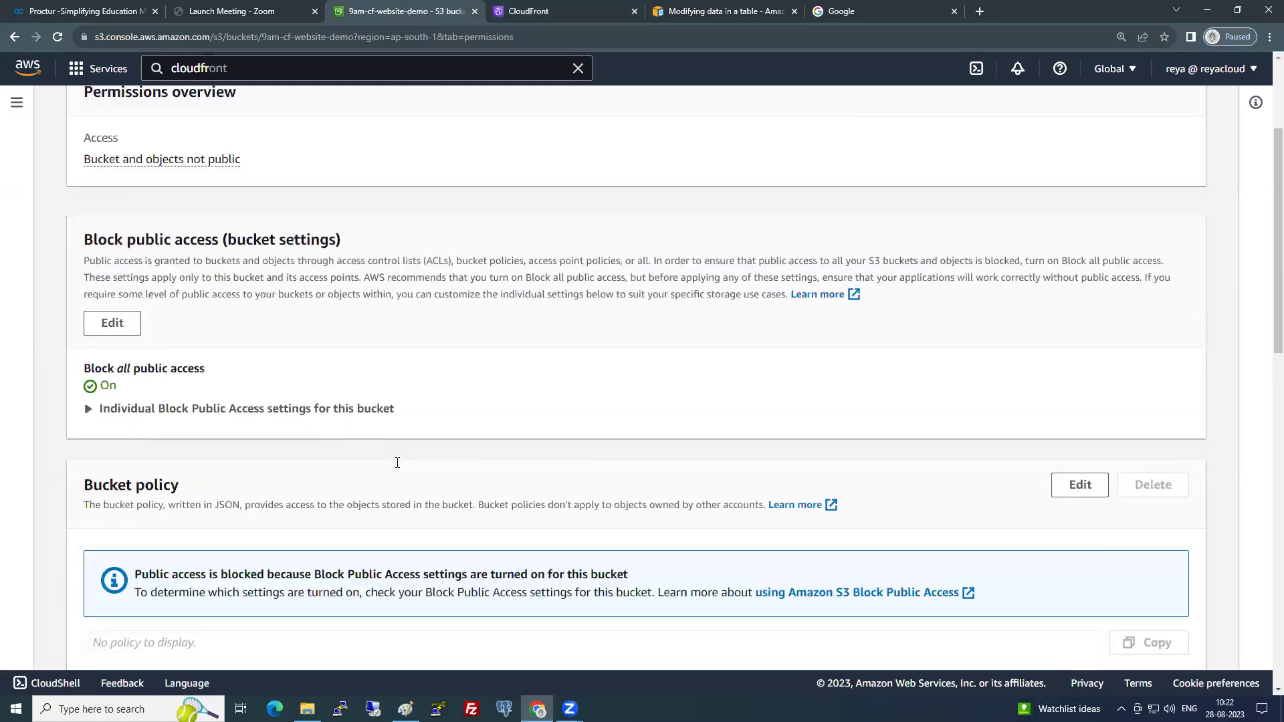
left_click(1080, 206)
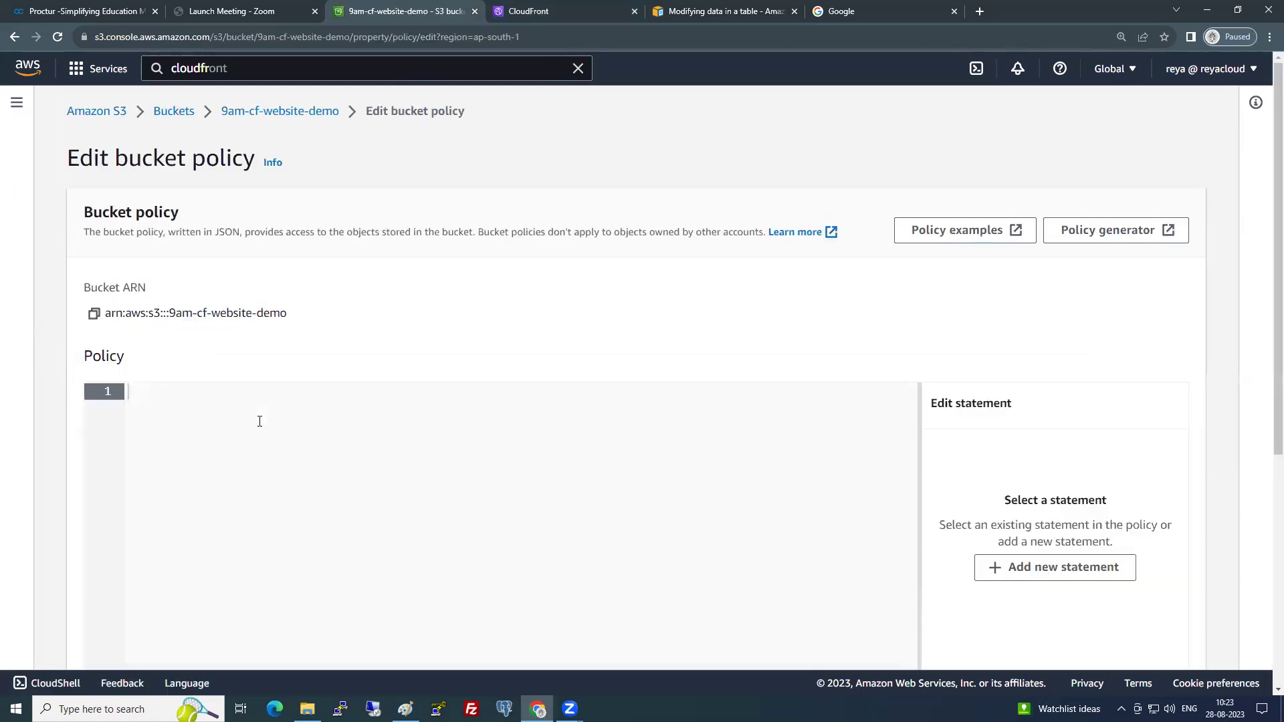
key("ctrl+v")
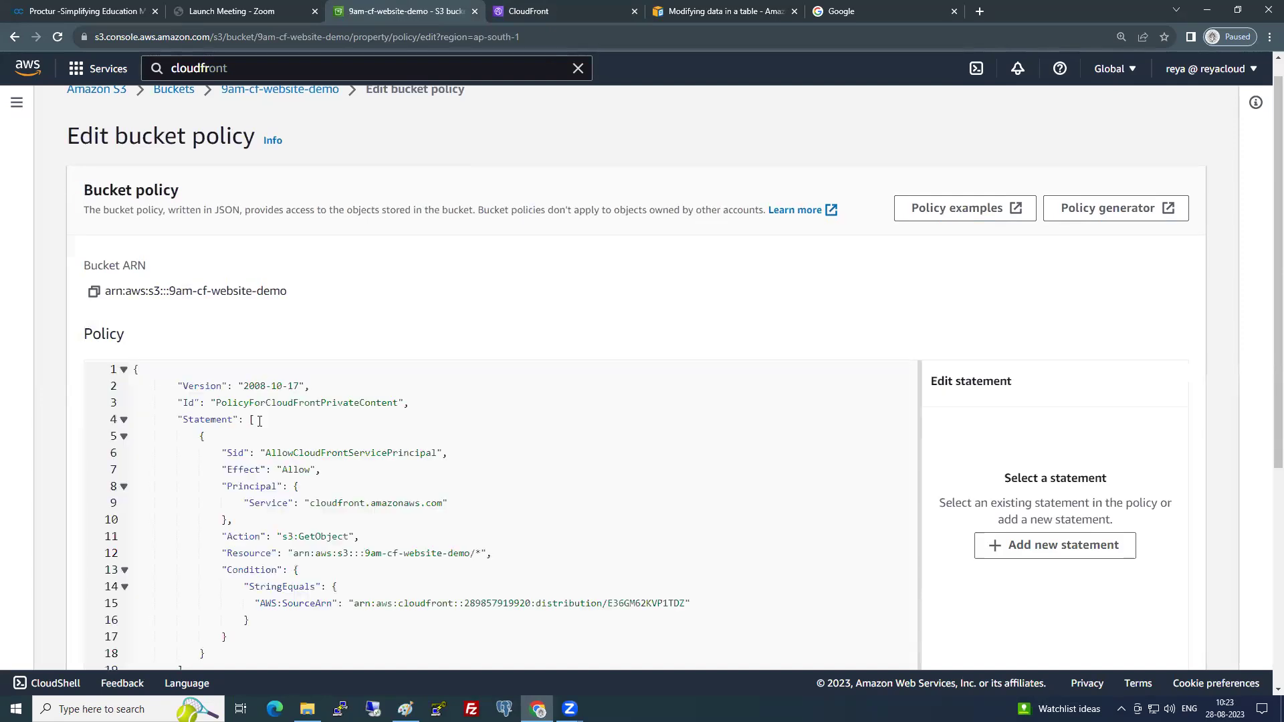
scroll(468, 509, "down", 5)
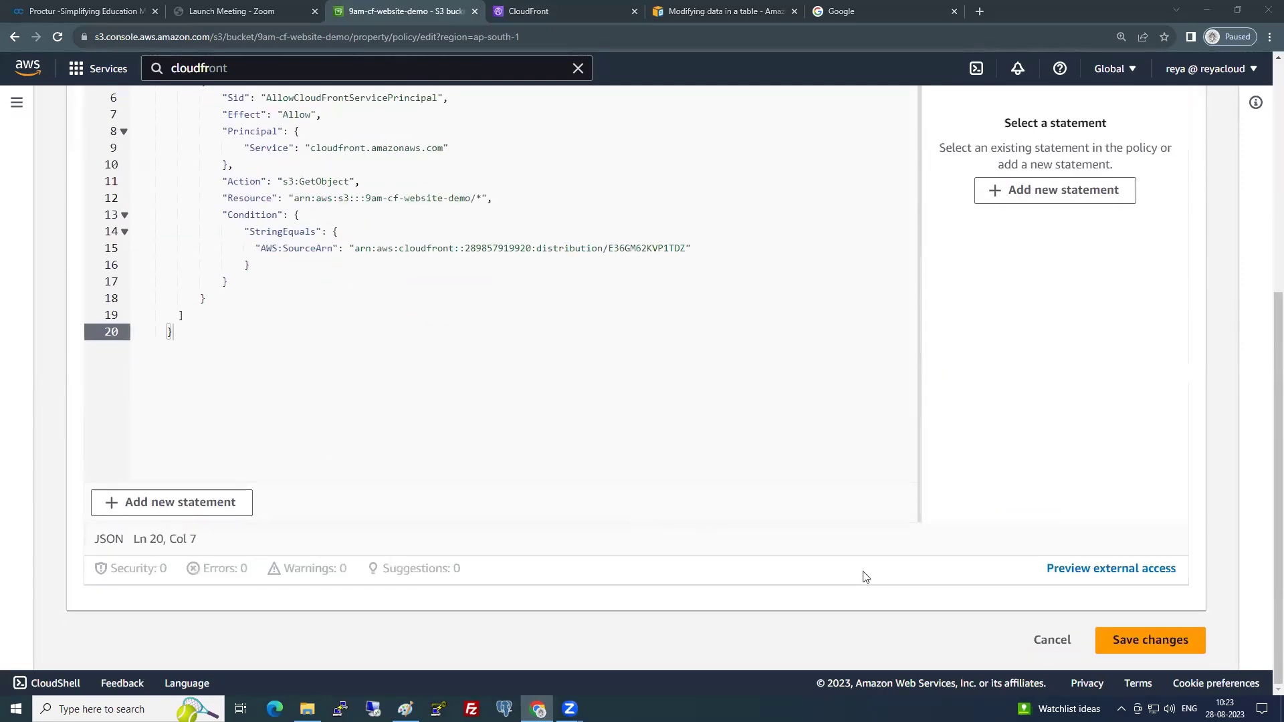
scroll(563, 398, "up", 3)
scroll(563, 398, "down", 3)
left_click(1171, 643)
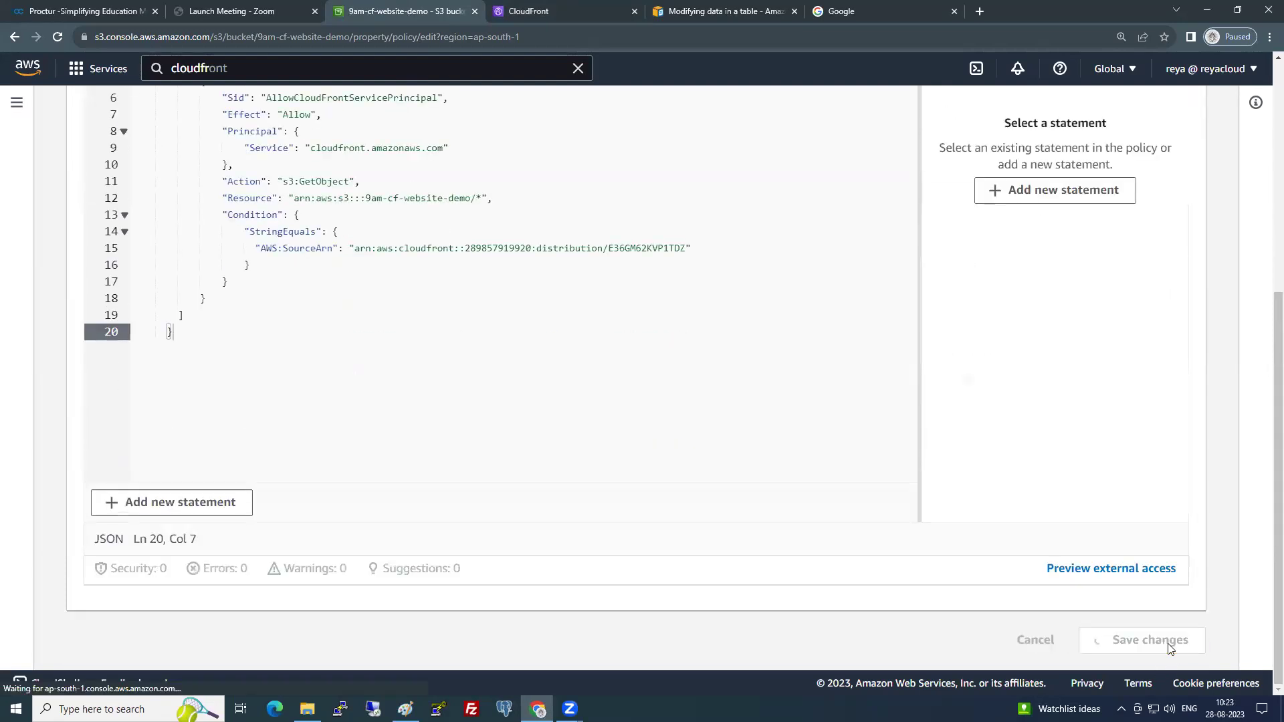
scroll(618, 498, "down", 1)
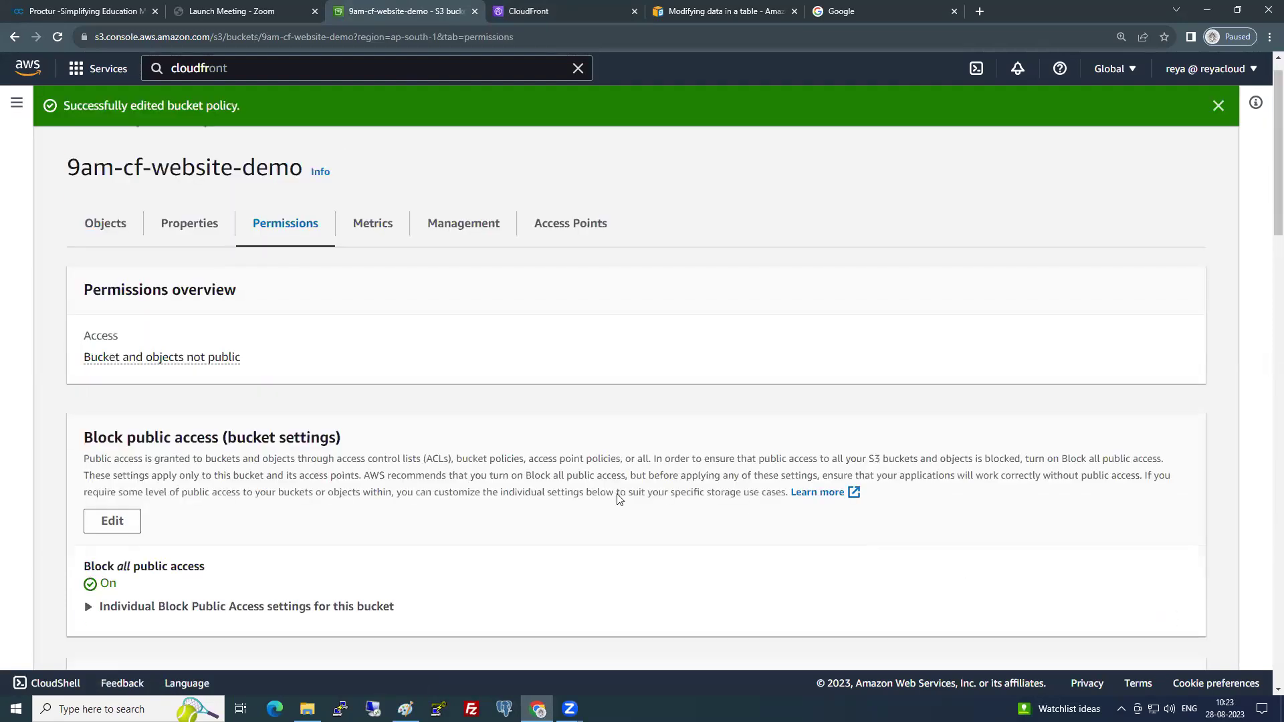
- Walk through the saved policy's Version, Id, Statement, Sid, Effect and Principal lines
scroll(618, 498, "down", 9)
scroll(166, 385, "up", 2)
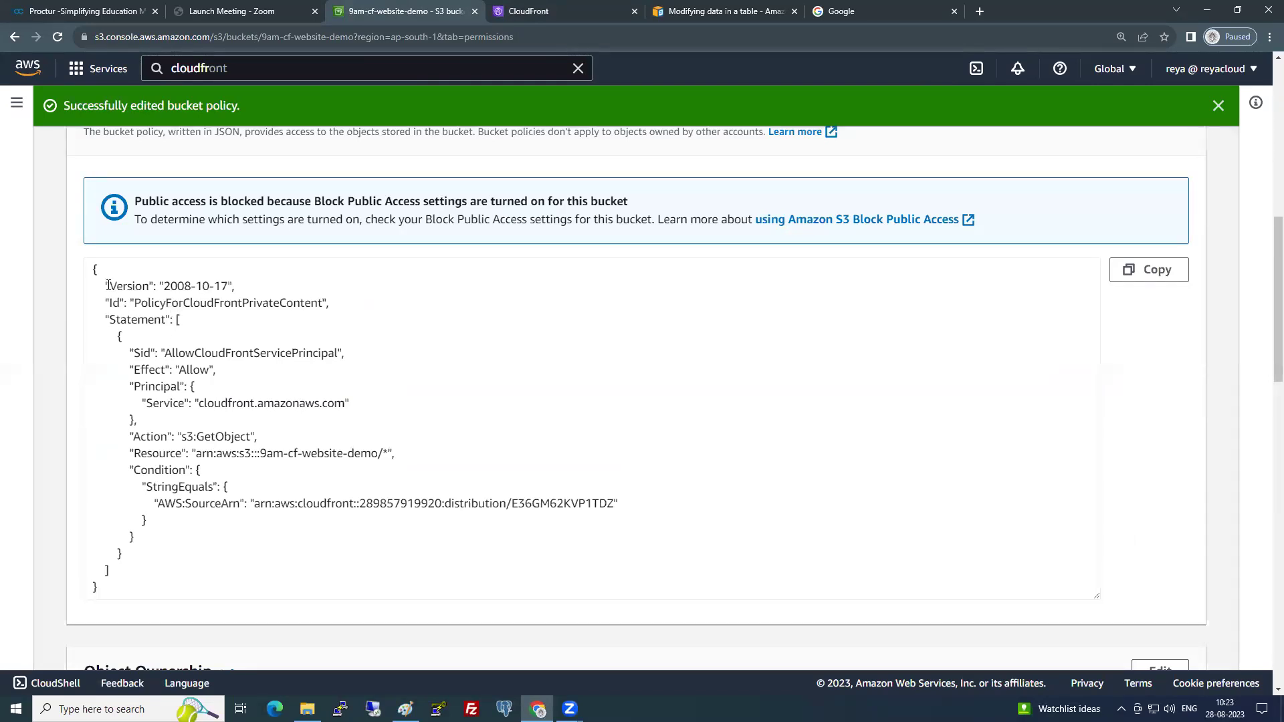
left_click_drag(107, 286, 235, 287)
left_click_drag(97, 303, 354, 305)
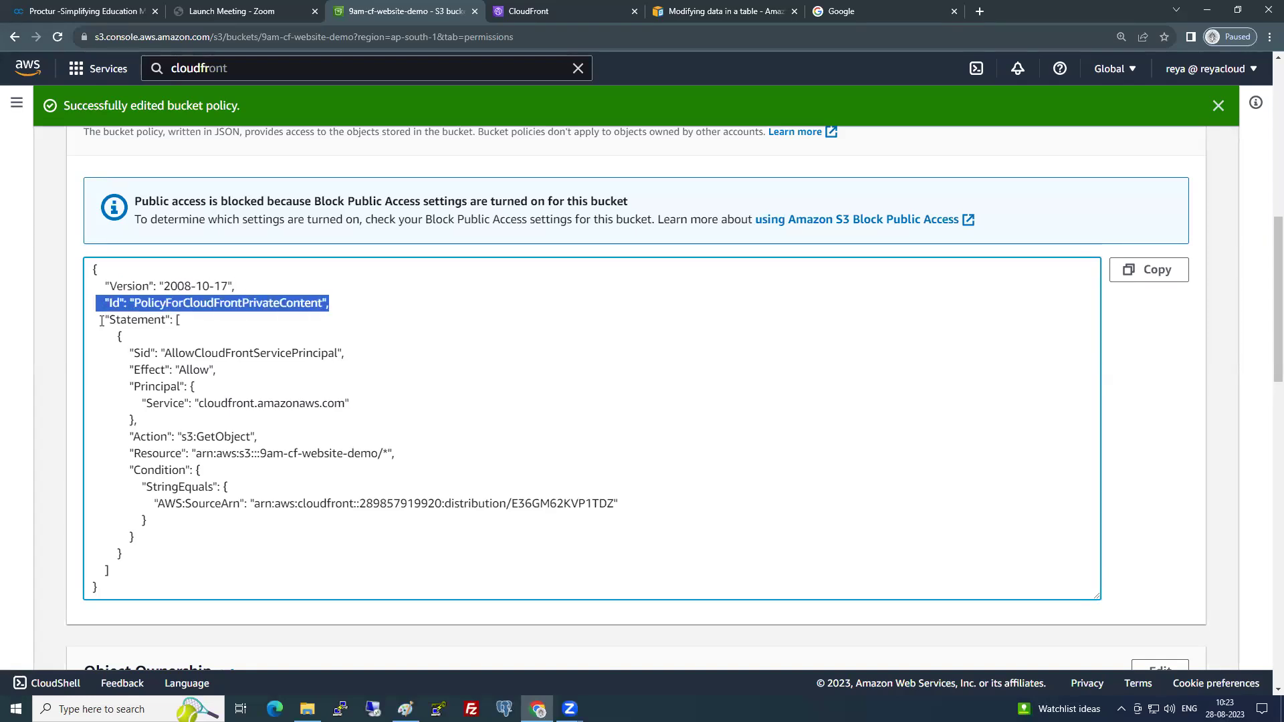
left_click_drag(103, 319, 181, 319)
left_click(200, 369)
left_click_drag(129, 353, 357, 348)
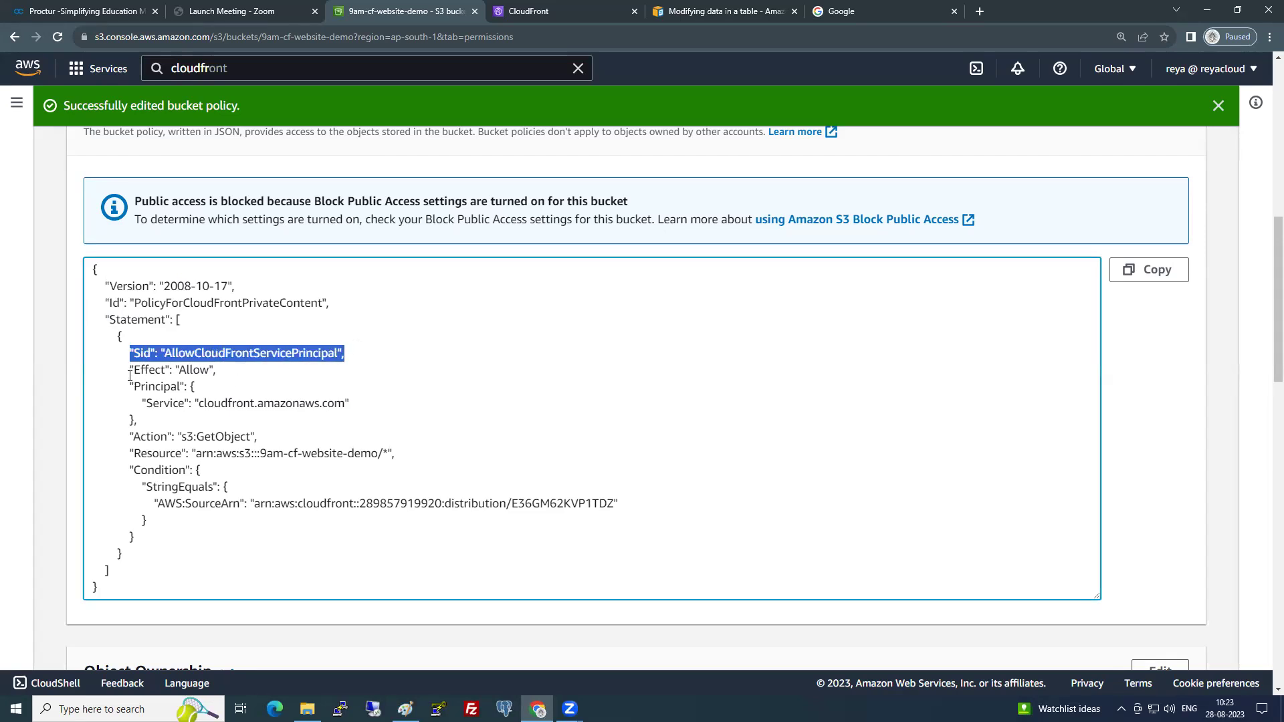
left_click_drag(129, 372, 223, 365)
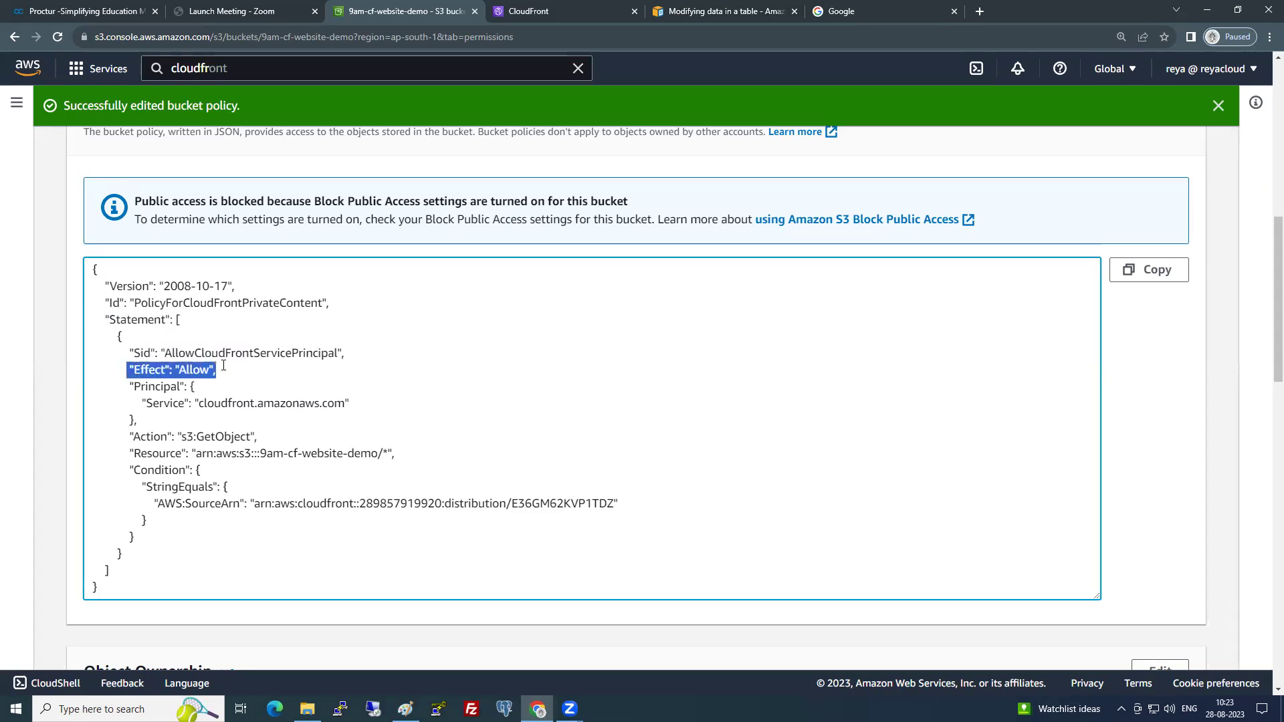
left_click_drag(125, 390, 202, 384)
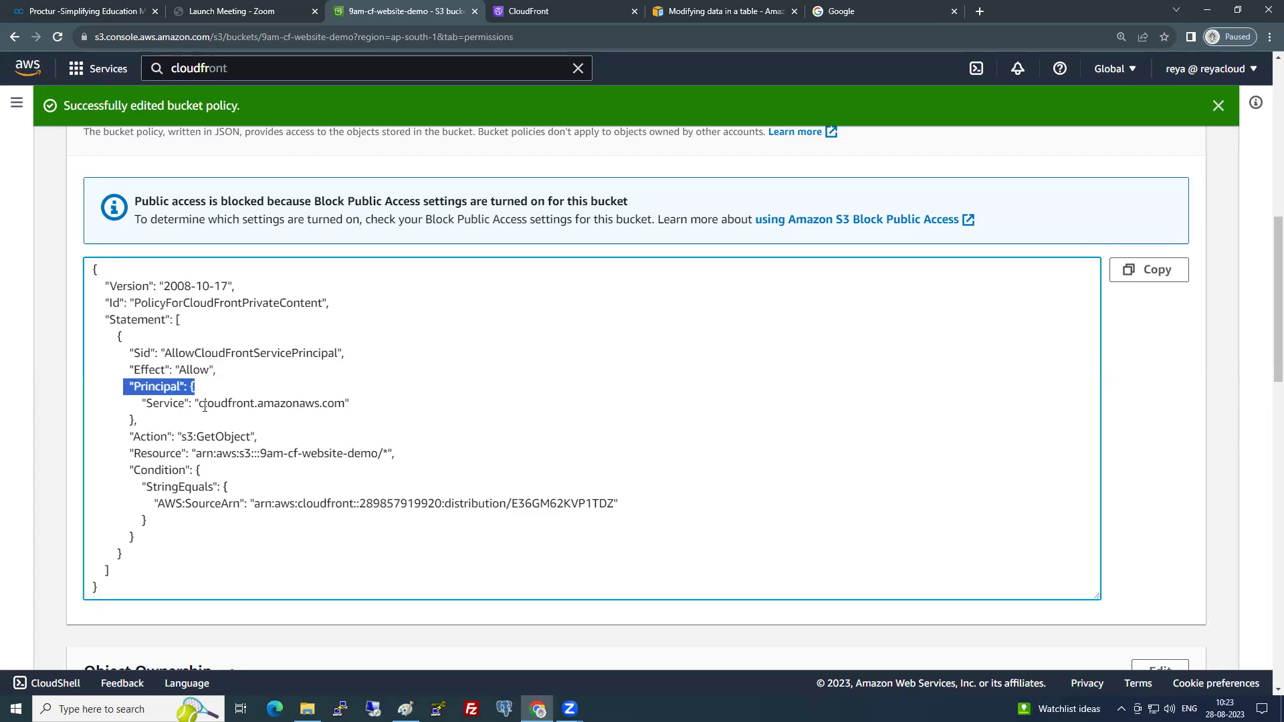
left_click(205, 406)
- Point out the cloudfront.amazonaws.com principal, s3:GetObject, bucket ARN and distribution ID, then view CloudFront
left_click_drag(132, 387, 345, 404)
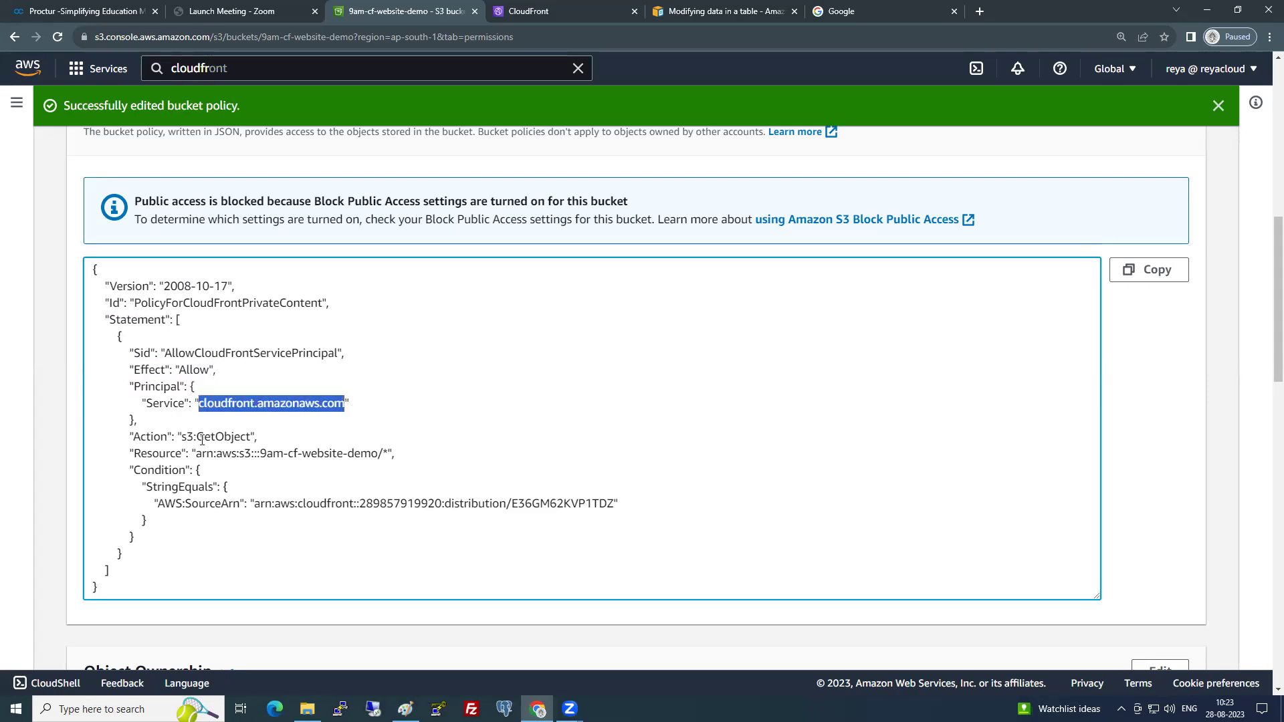
left_click(205, 436)
left_click_drag(205, 436, 249, 434)
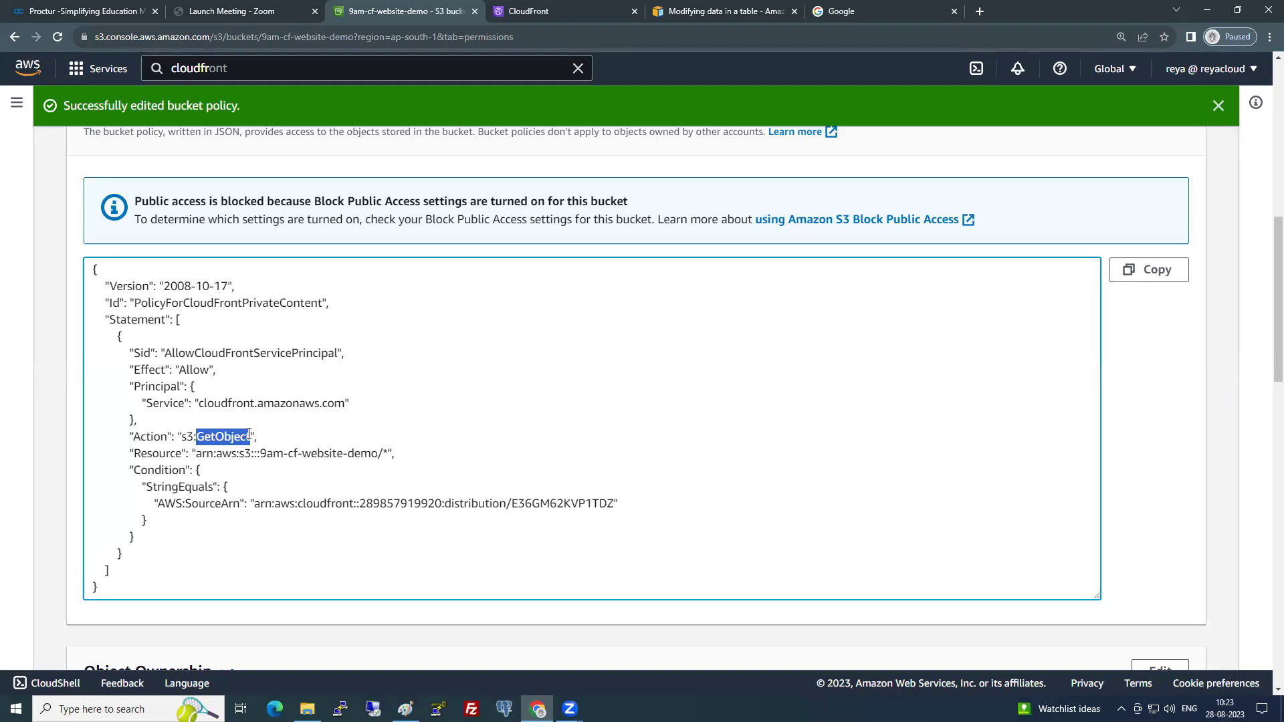
left_click_drag(196, 454, 386, 454)
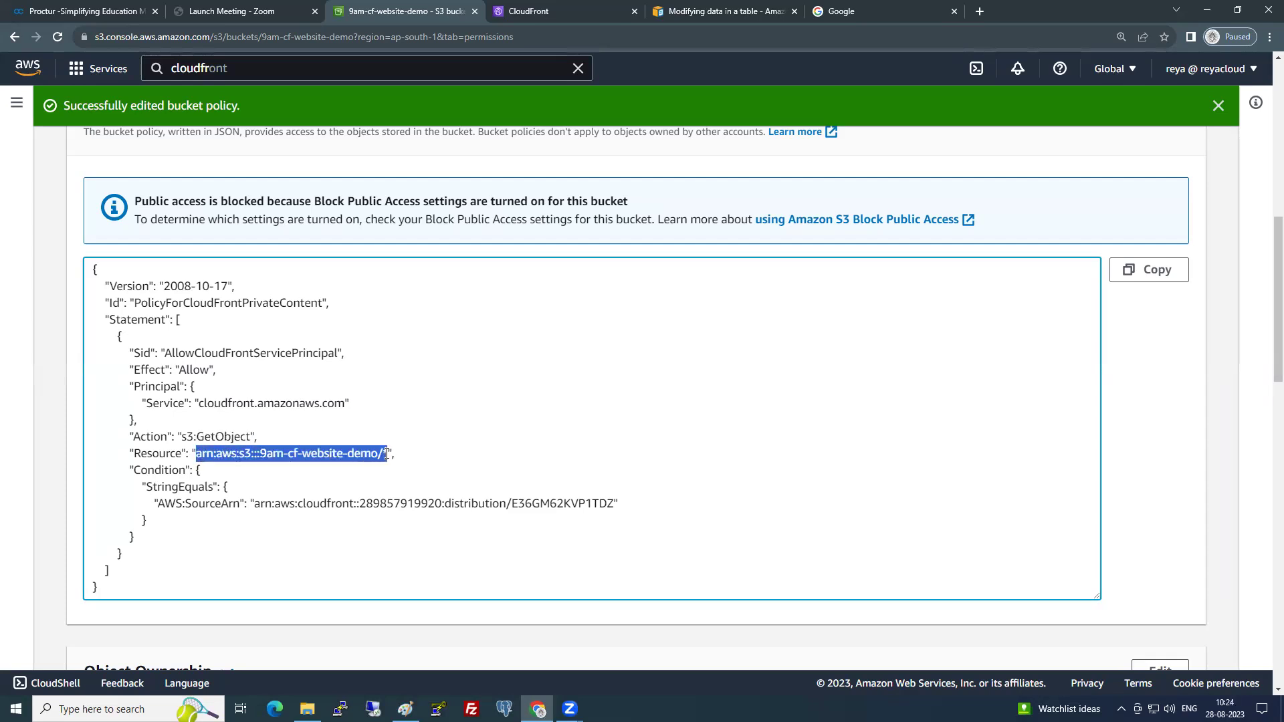
left_click(182, 481)
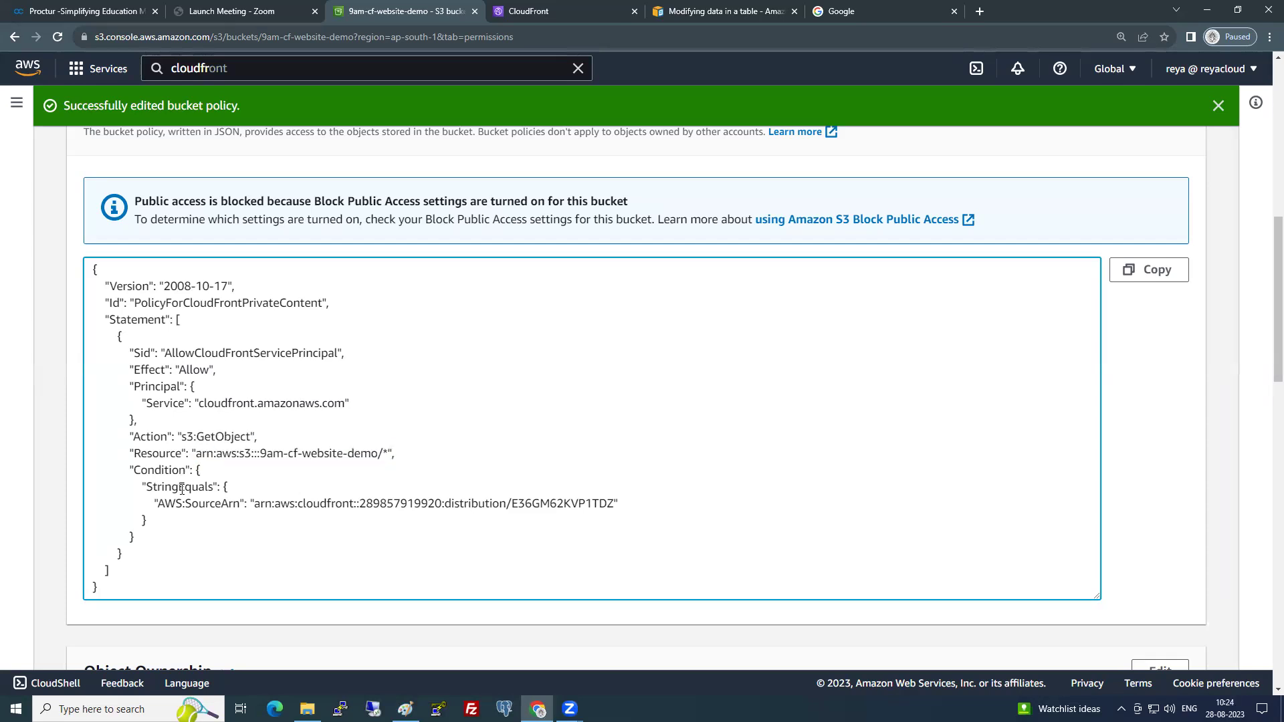
left_click_drag(182, 437, 257, 436)
left_click_drag(512, 503, 616, 503)
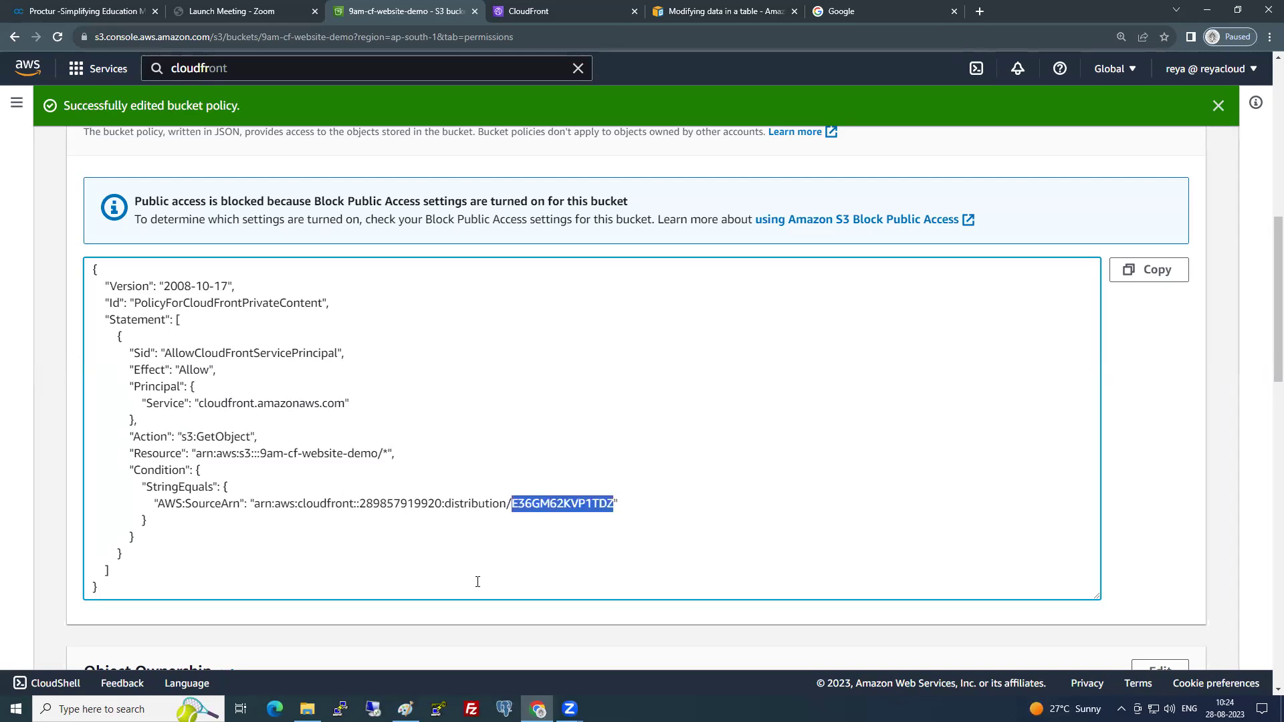
left_click_drag(512, 503, 535, 503)
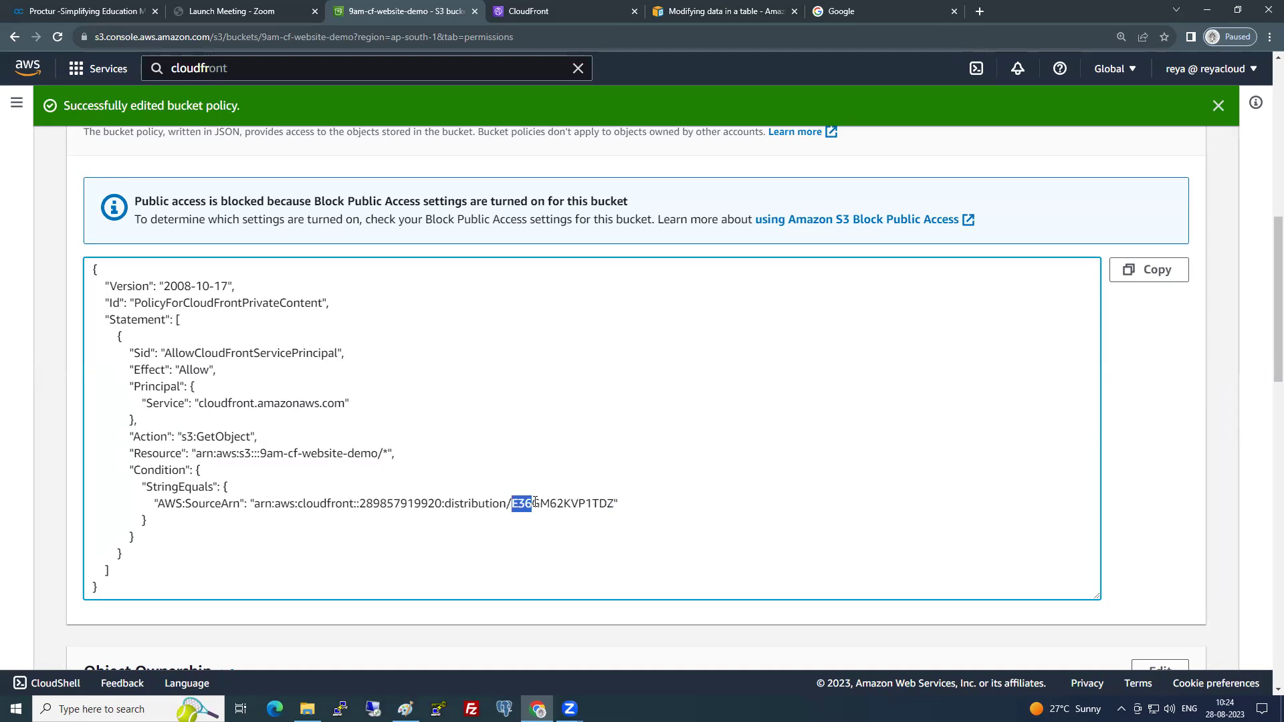
left_click(535, 11)
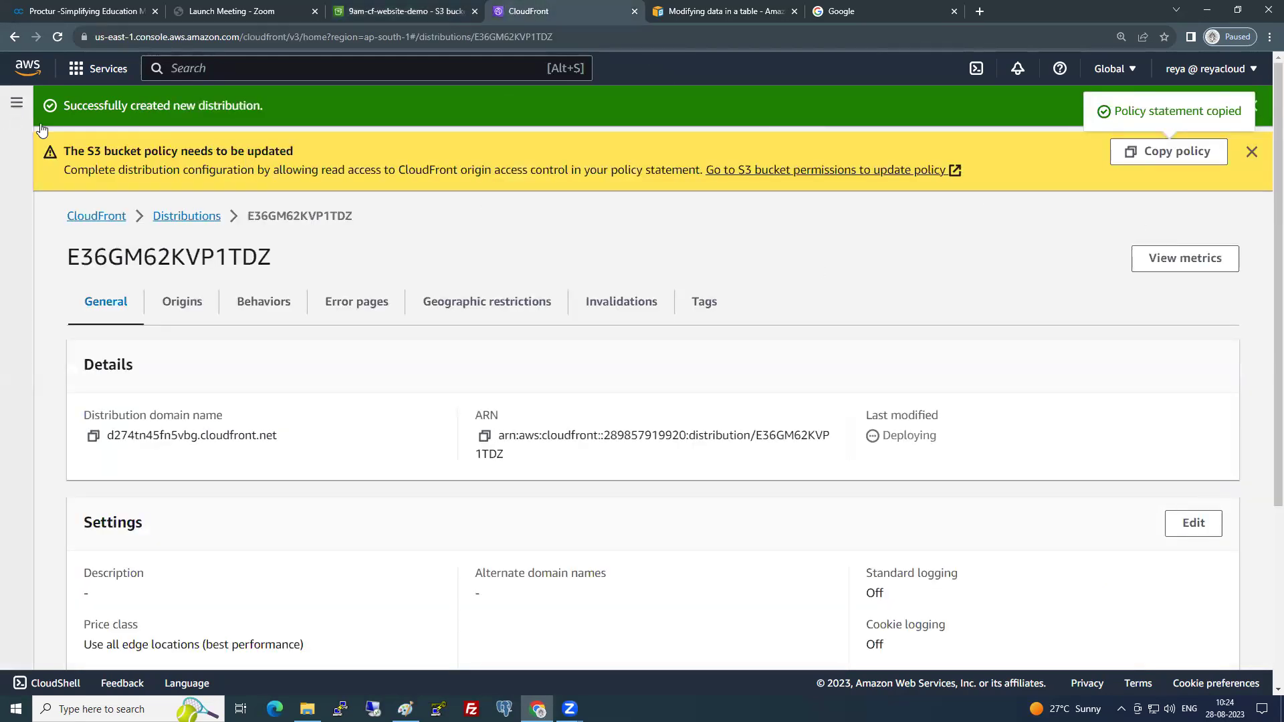
- Return to the Distributions list, select E36GM62KVP1TDZ, and review the full S3 bucket policy
left_click(209, 218)
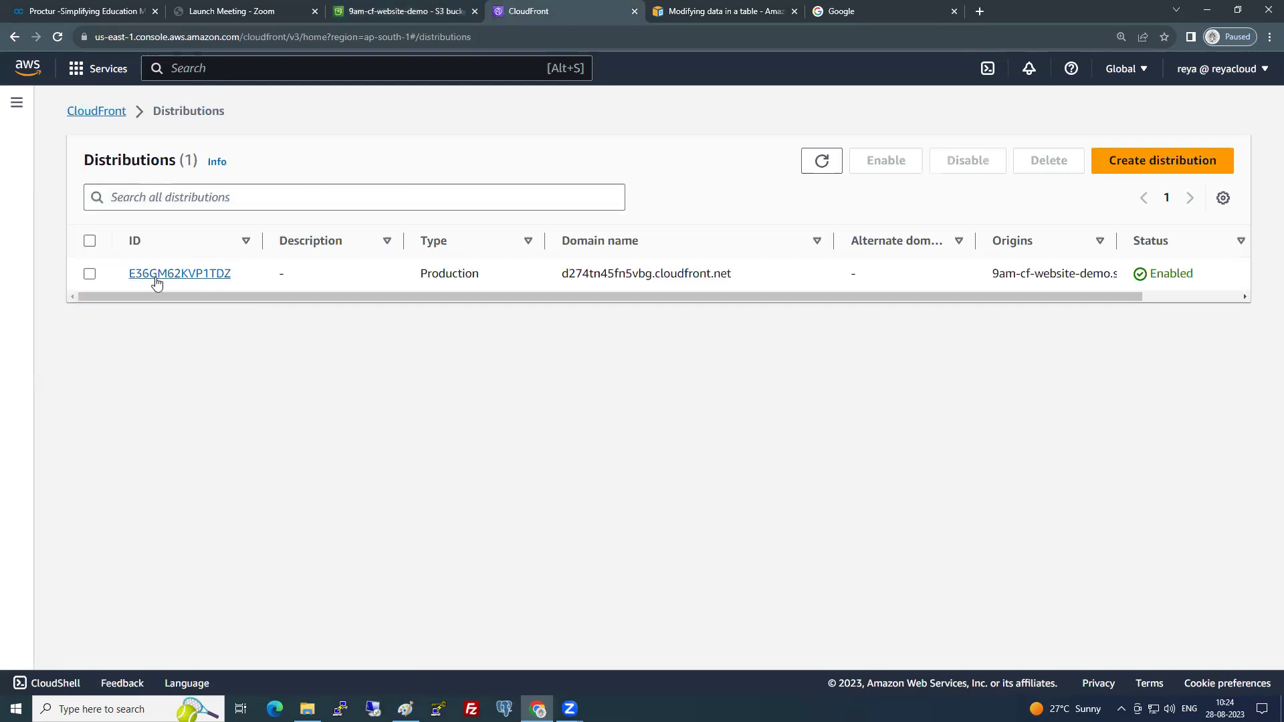
left_click(89, 274)
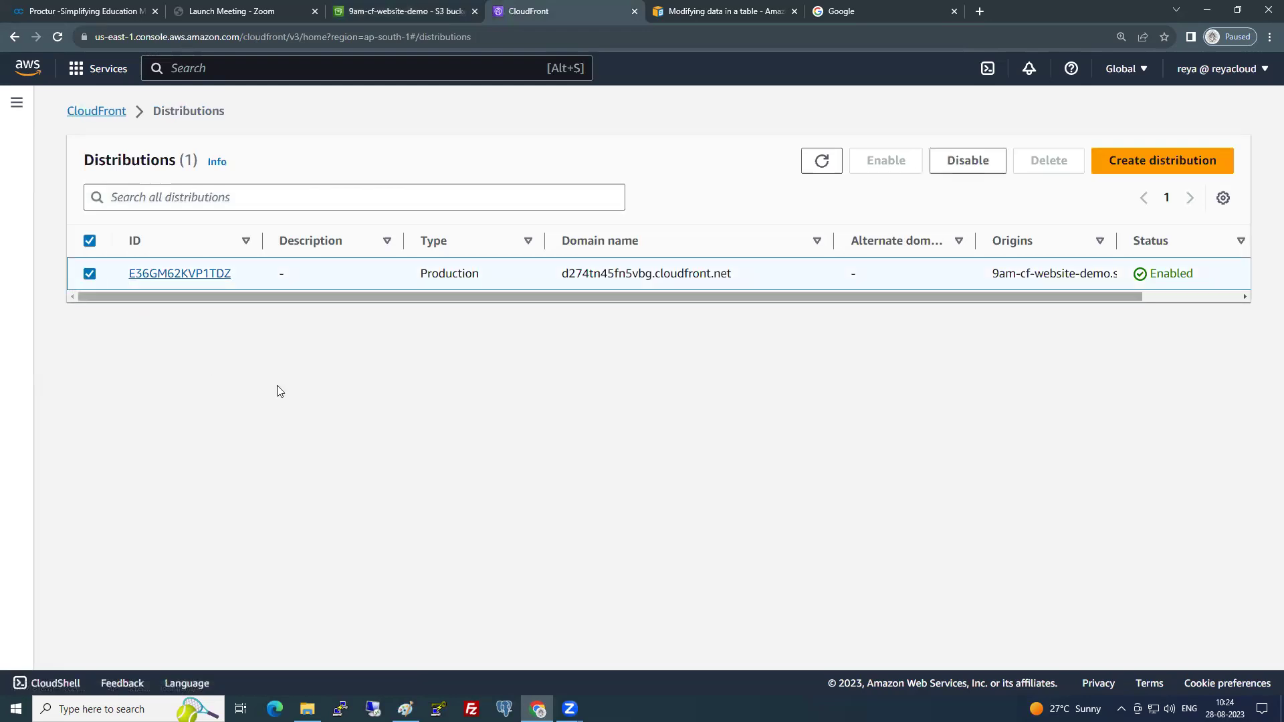
left_click(428, 8)
left_click(199, 560)
left_click_drag(200, 561, 94, 267)
left_click(383, 440)
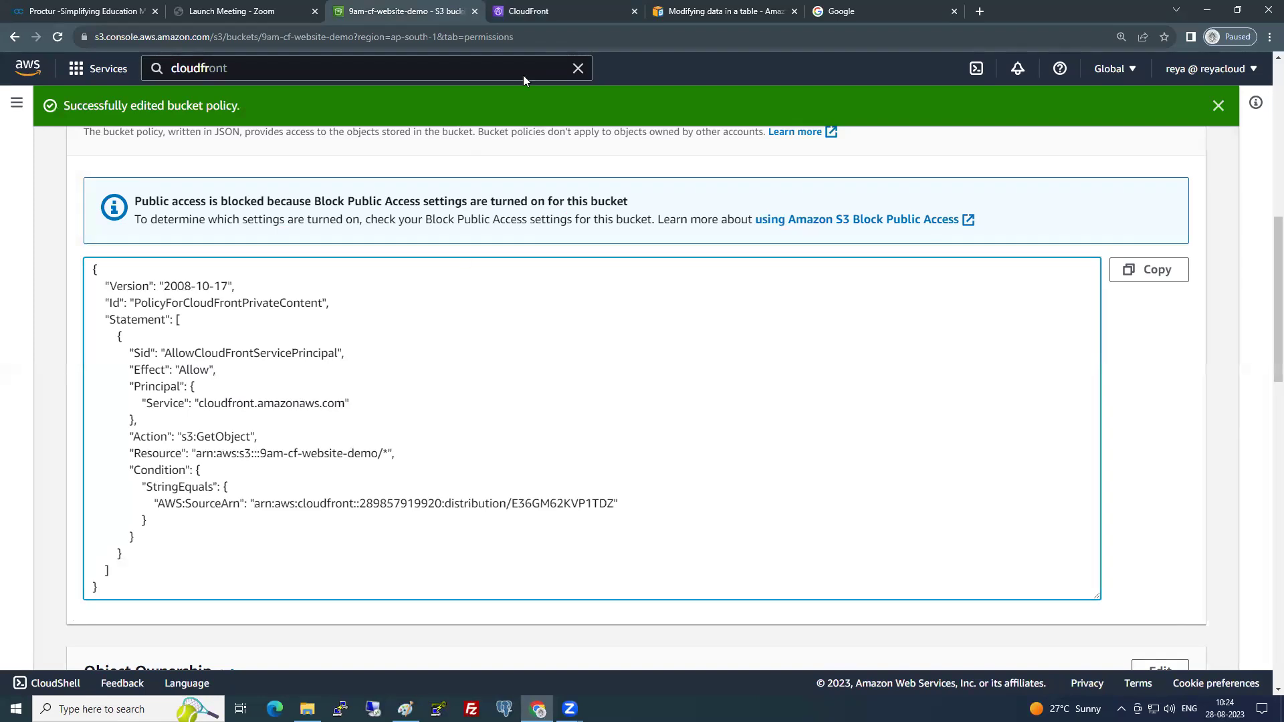
left_click(579, 8)
- Check the Deploying status and select the domain name d274tn45fn5vbg.cloudfront.net
left_click_drag(862, 300, 998, 318)
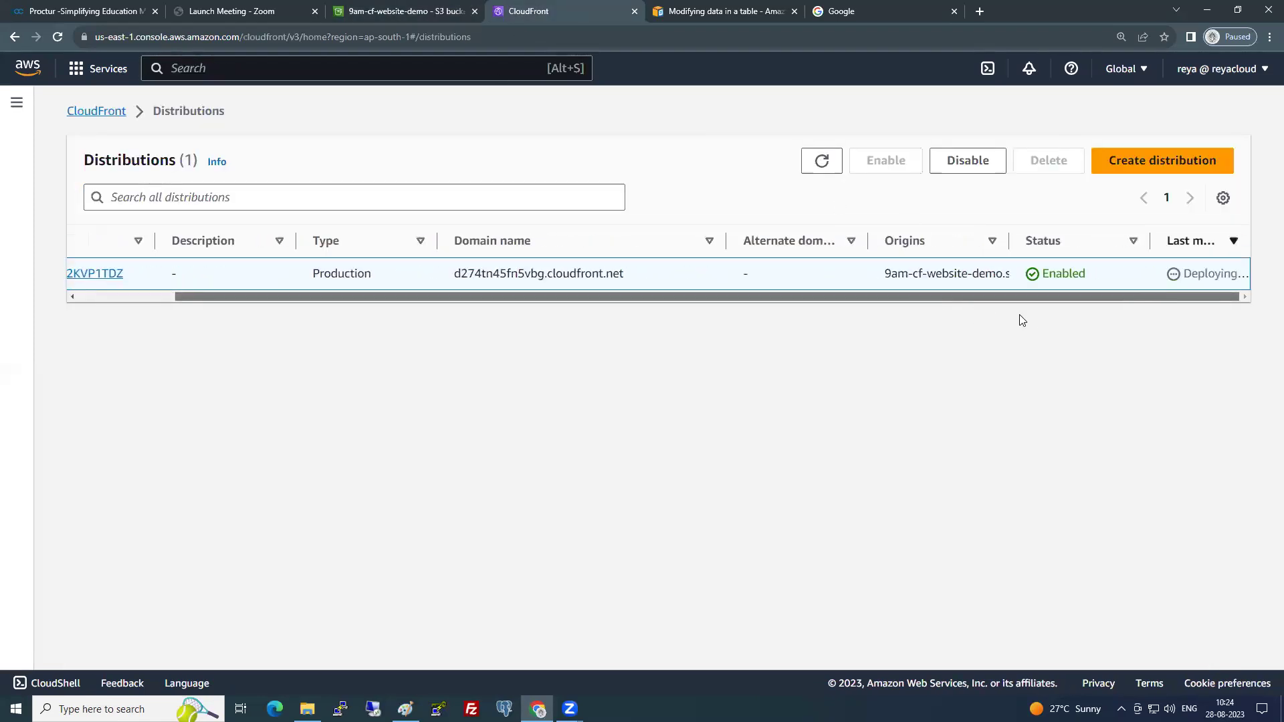
double_click(1185, 273)
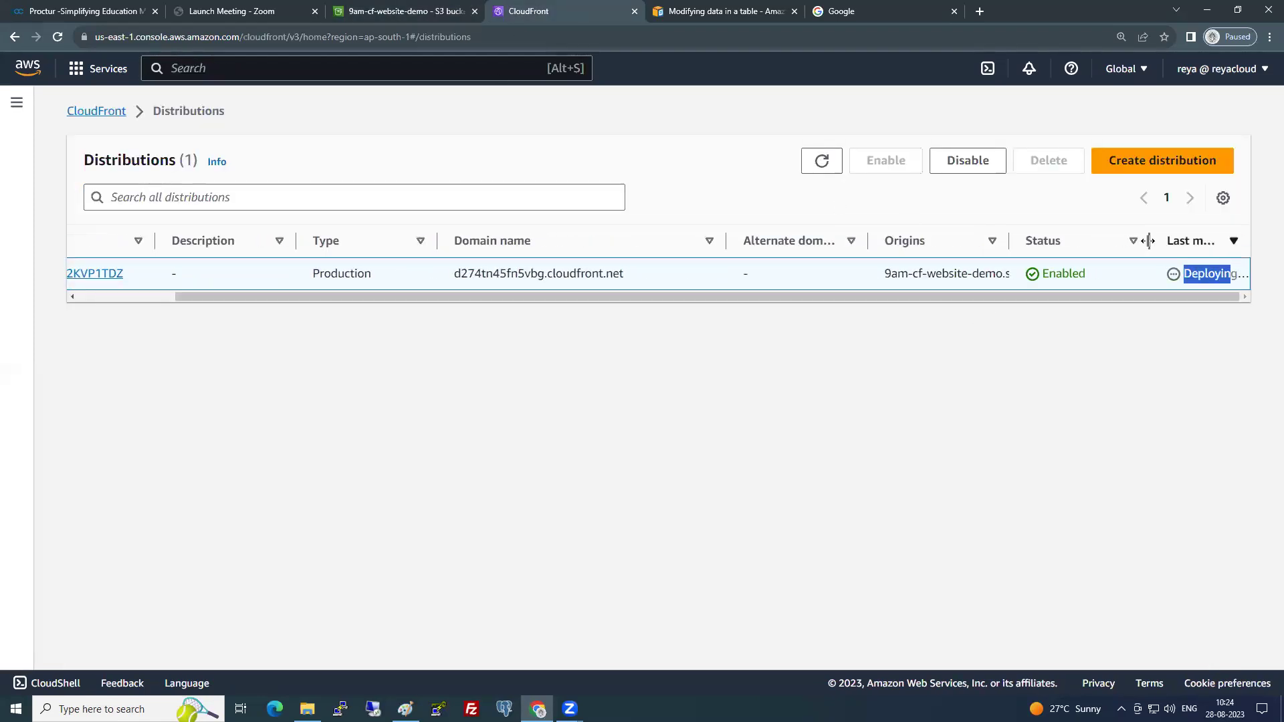
left_click_drag(1149, 242, 1101, 246)
left_click(668, 273)
left_click_drag(669, 276, 493, 276)
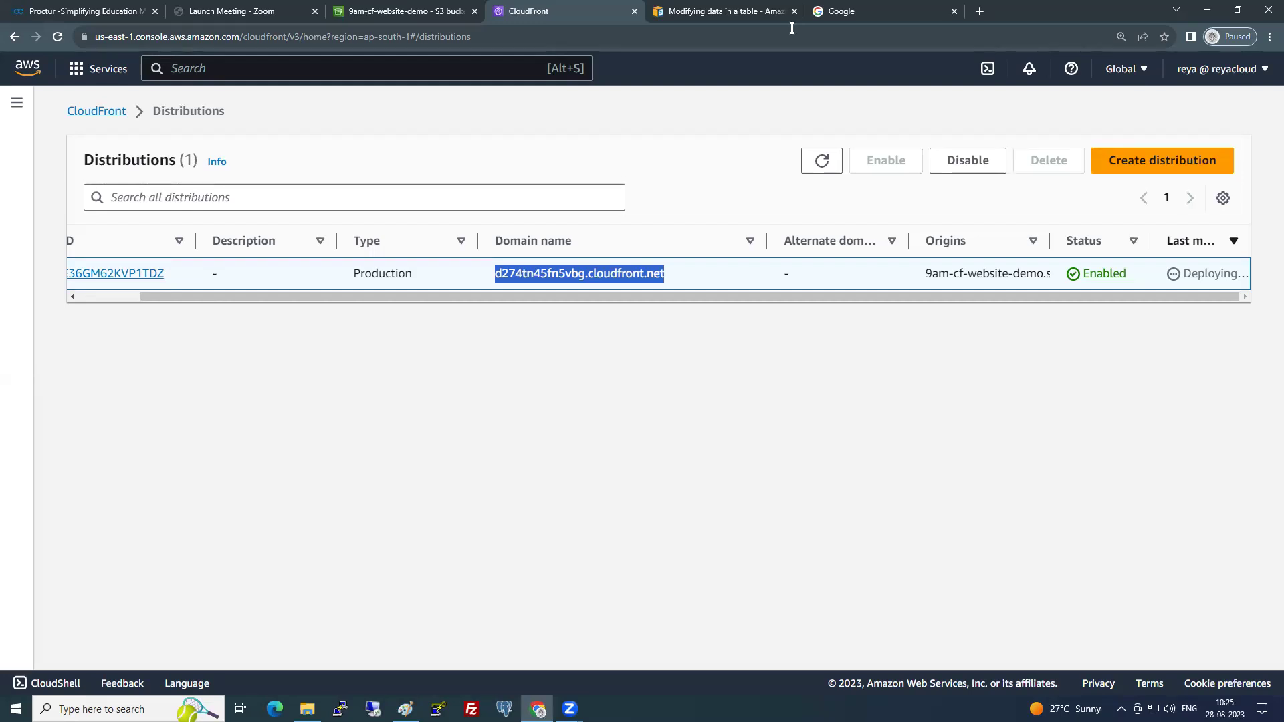
left_click(835, 13)
- Preview the AWS edge map in Google Images for 'edge locations in india', then return to CloudFront
type("e")
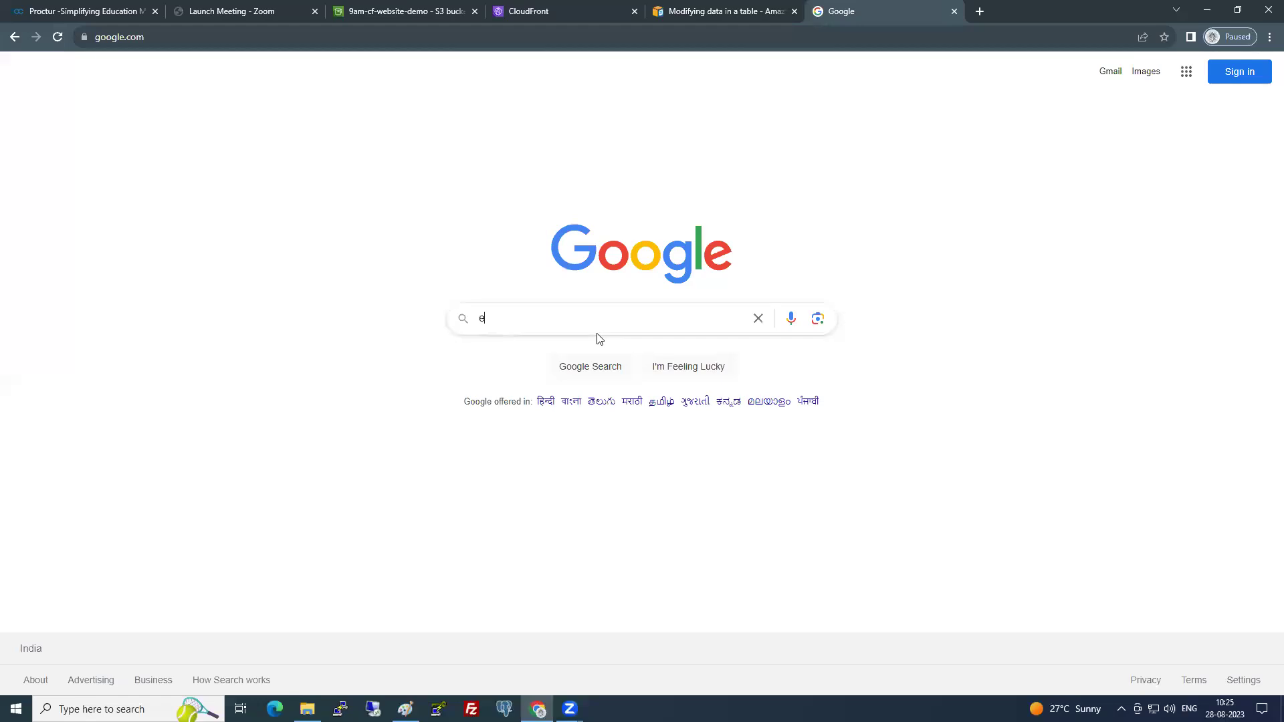
type("dge locati")
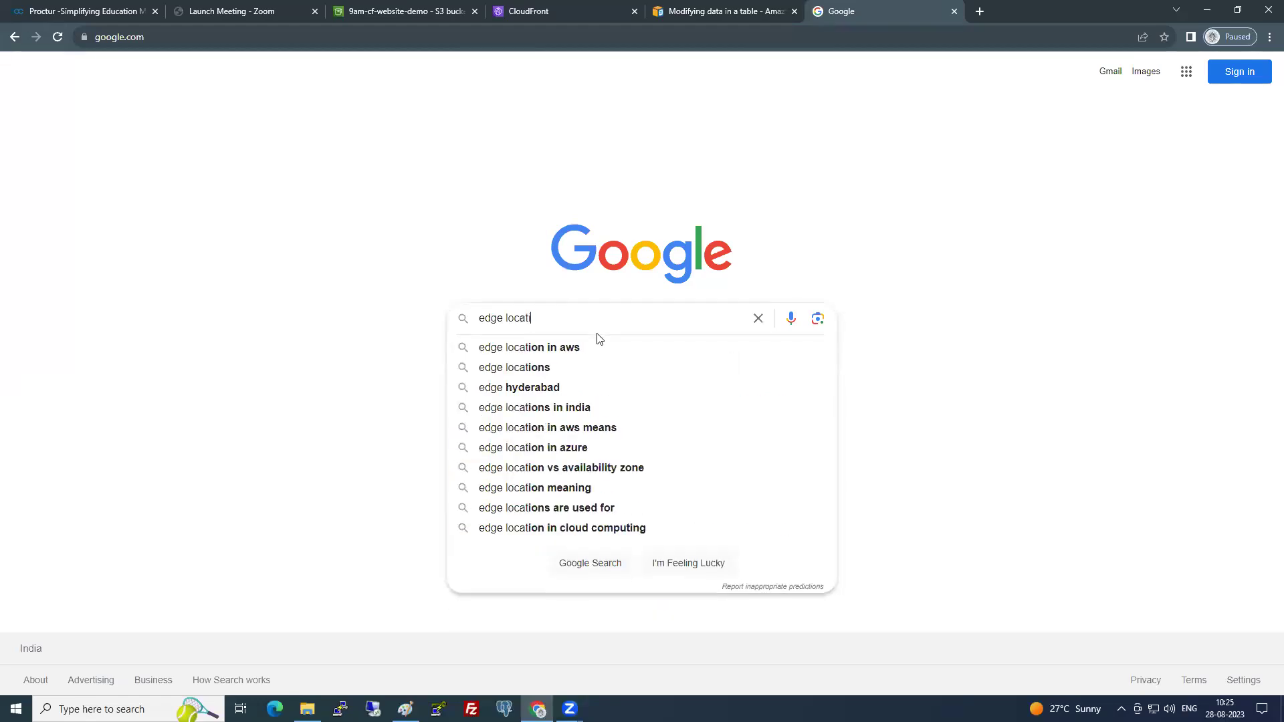
type("ons in india")
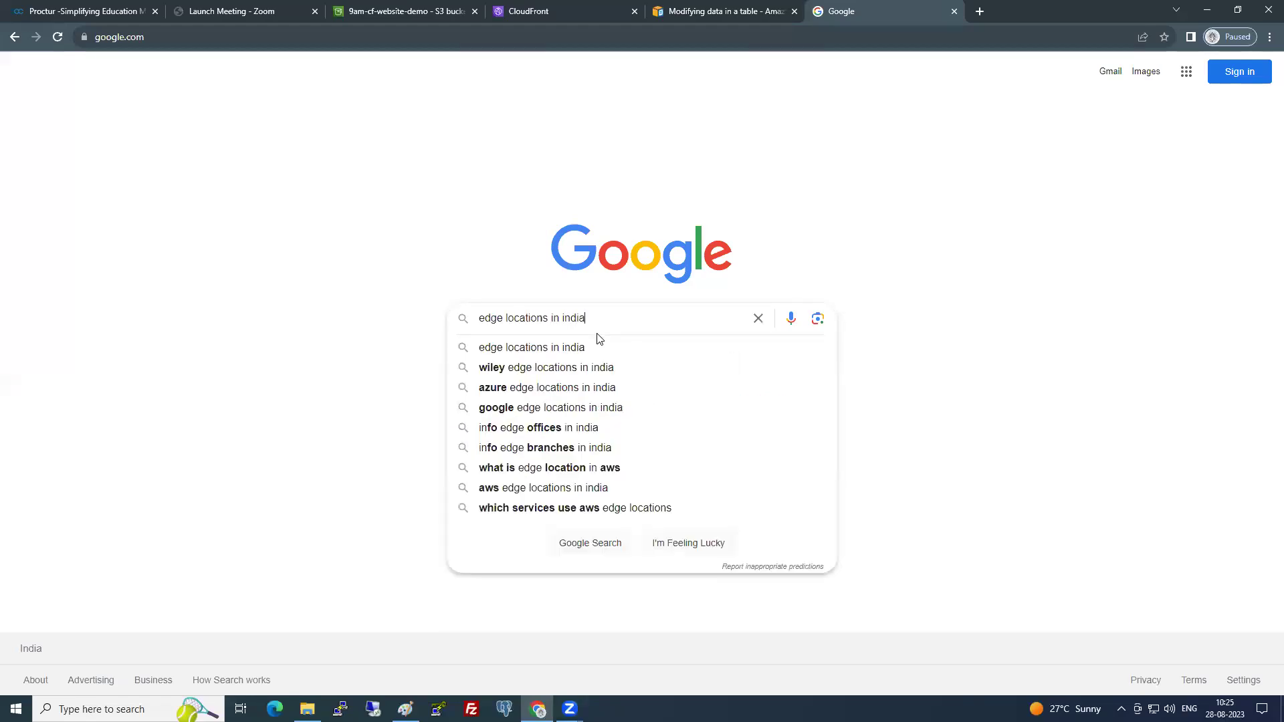
left_click(605, 348)
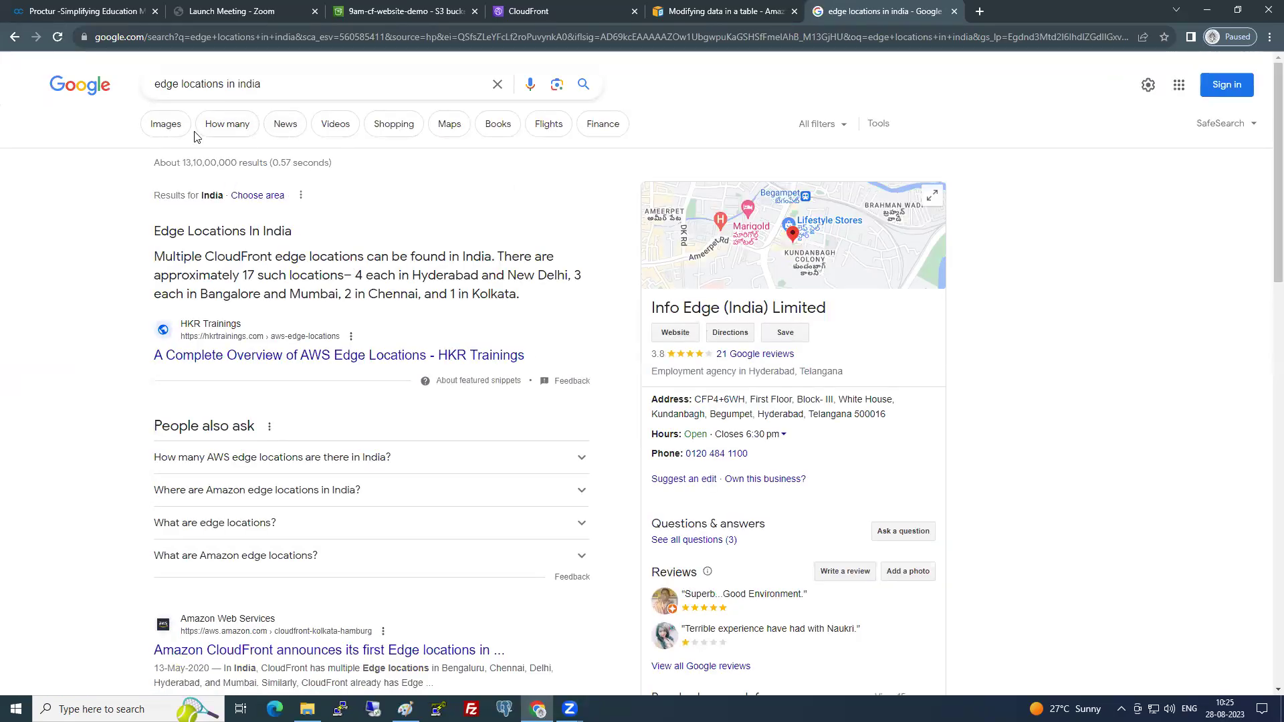
left_click(170, 124)
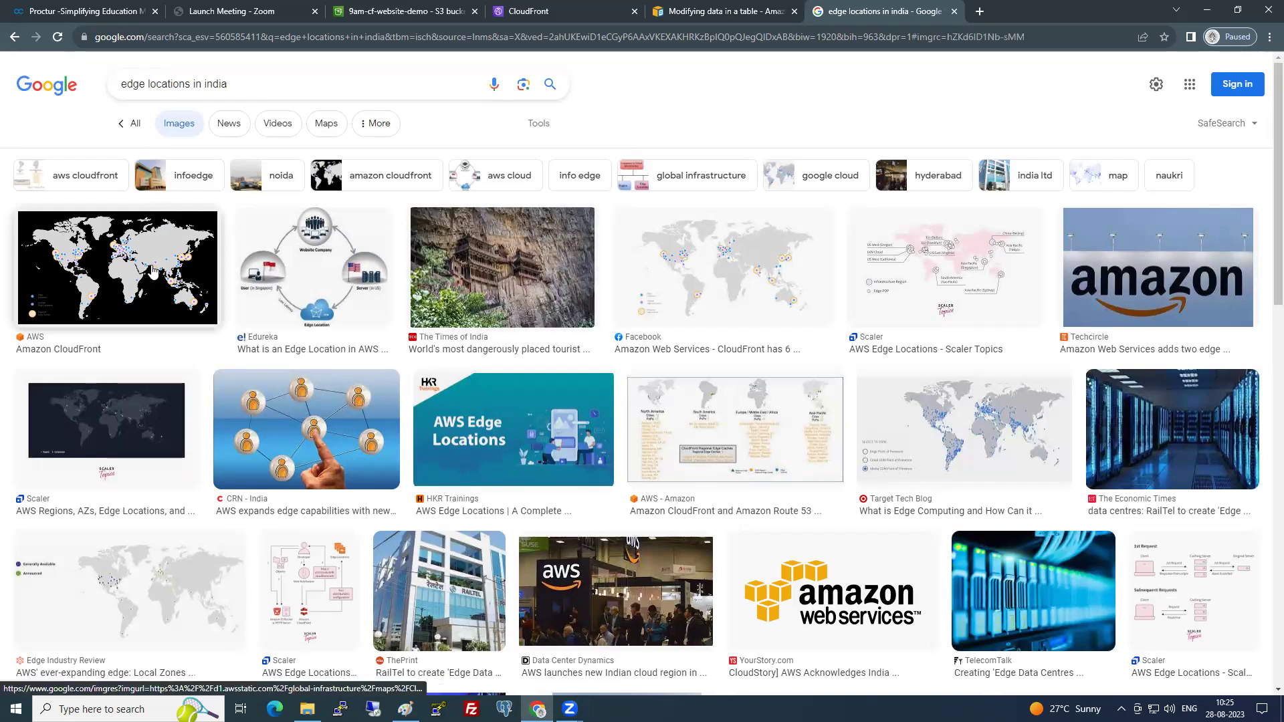
left_click(153, 272)
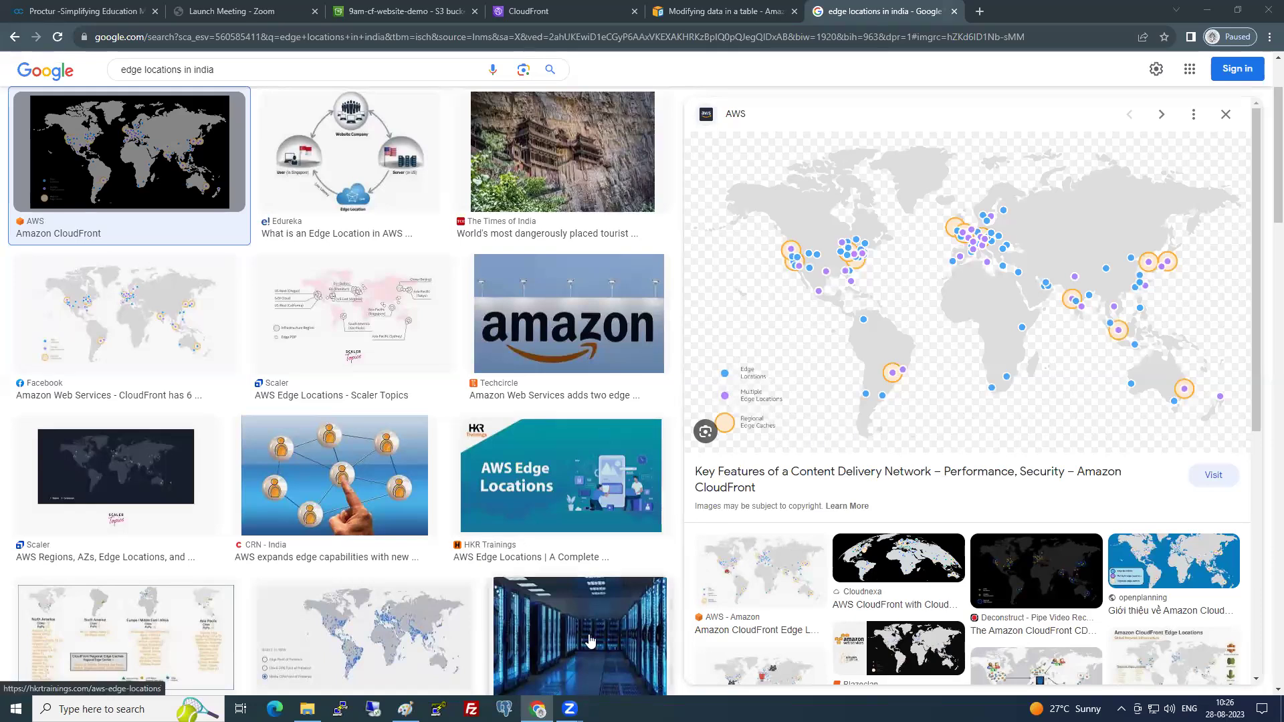
left_click(568, 8)
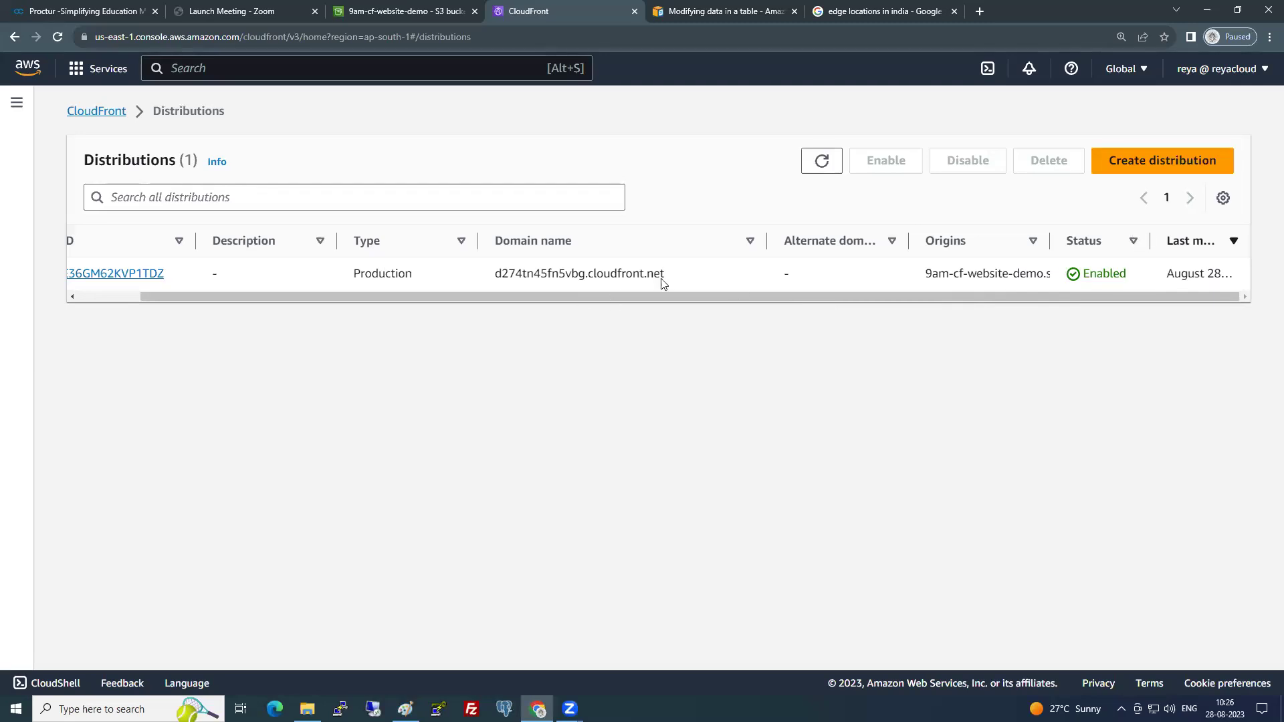
- Copy the domain d274tn45fn5vbg.cloudfront.net and load it in a new browser tab
left_click_drag(665, 274, 492, 277)
key("ctrl+c")
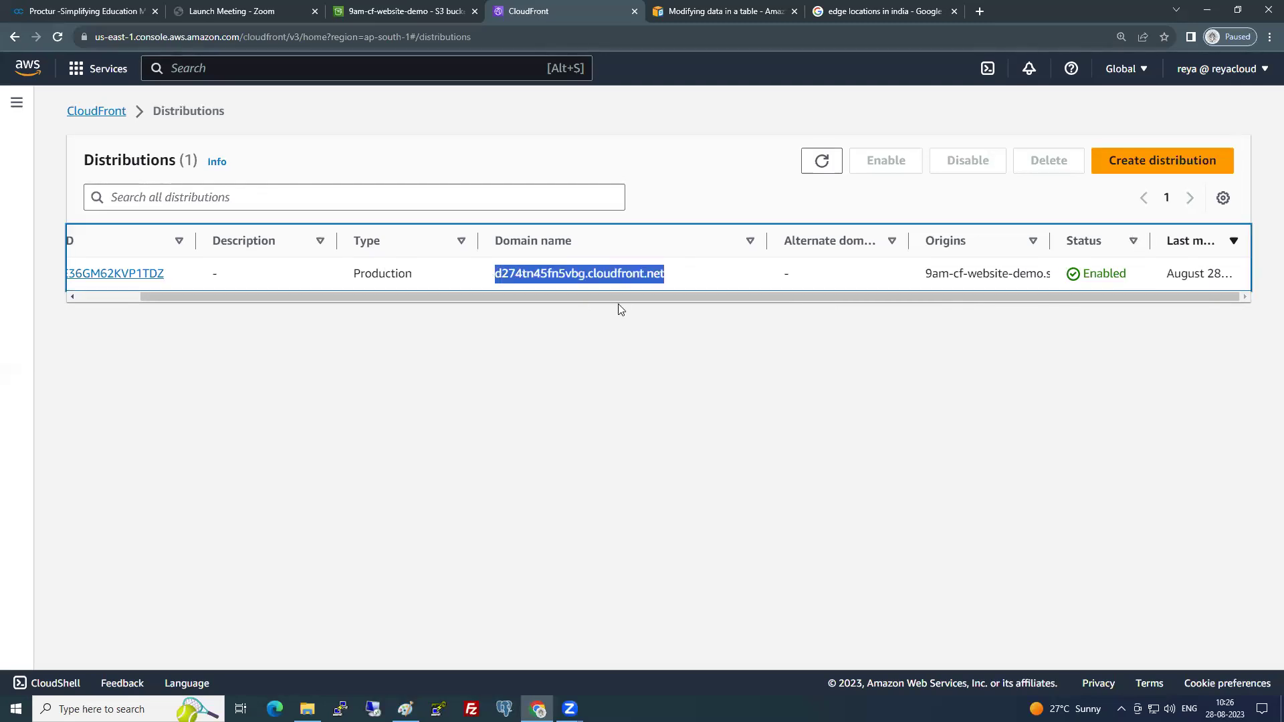
left_click(976, 14)
key("ctrl+v")
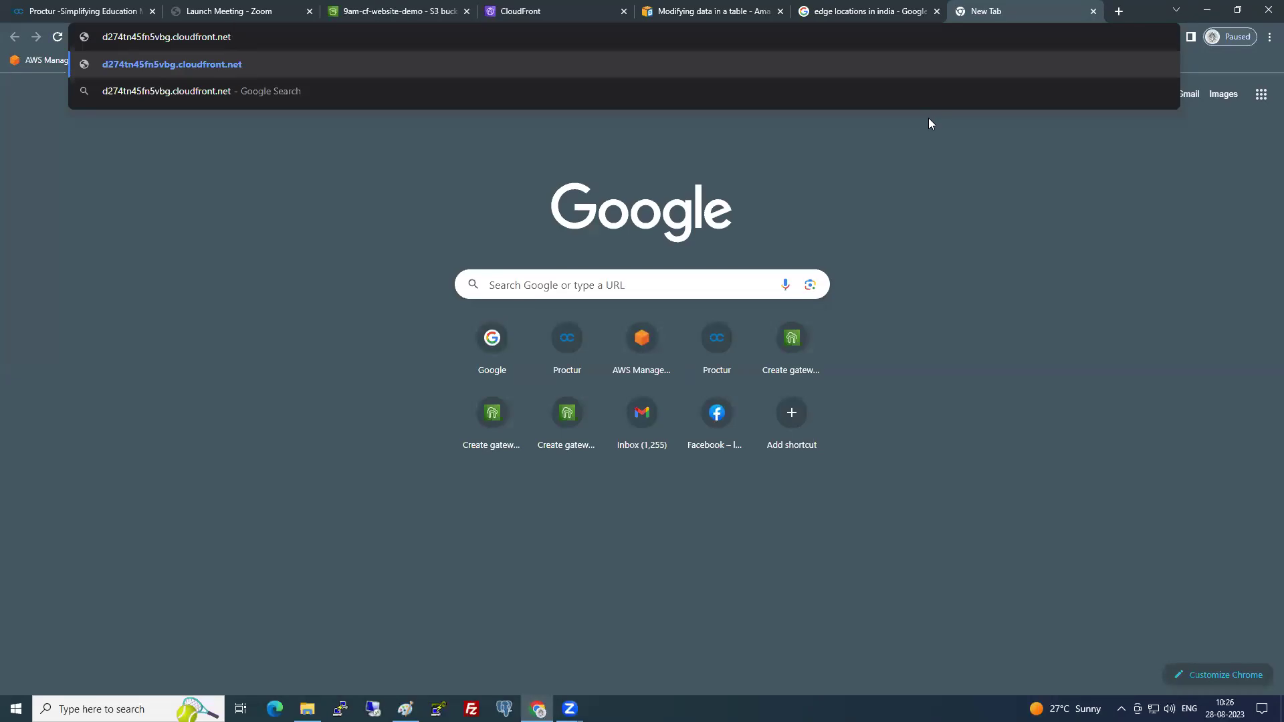
key("Return")
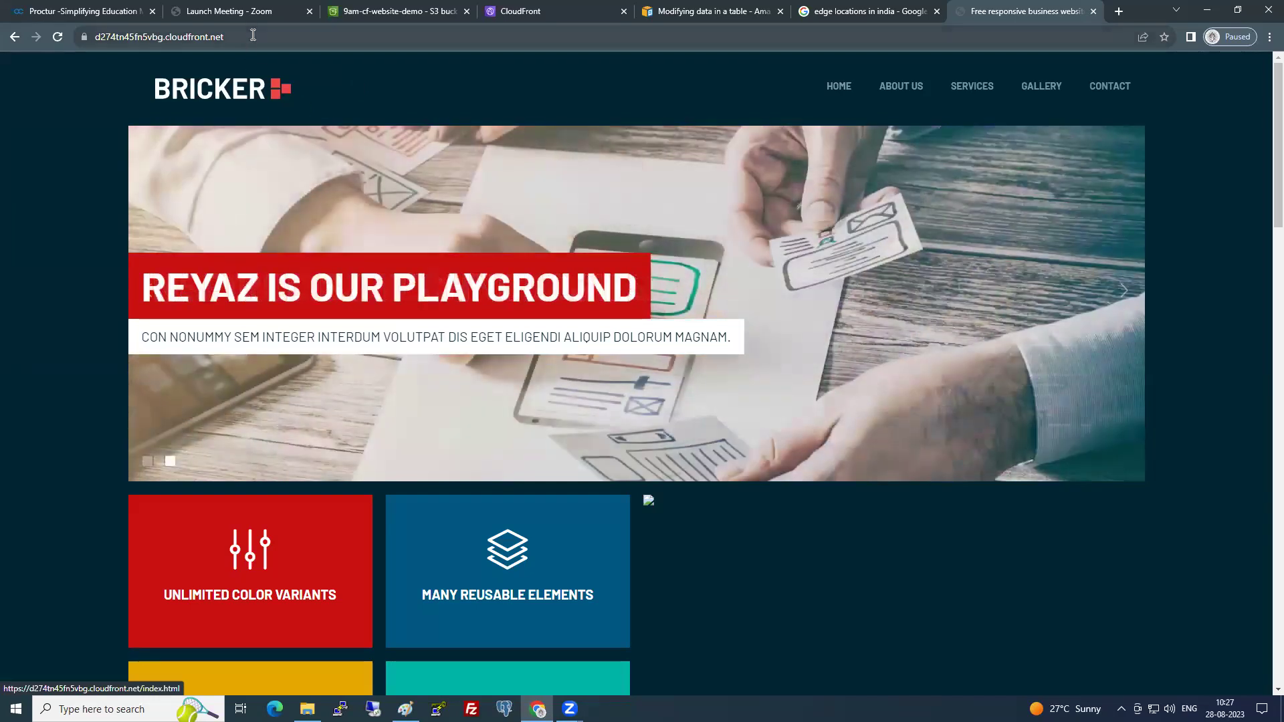
- Open DevTools on the Bricker site and reload to show the console's favicon.ico 403 error
left_click(253, 35)
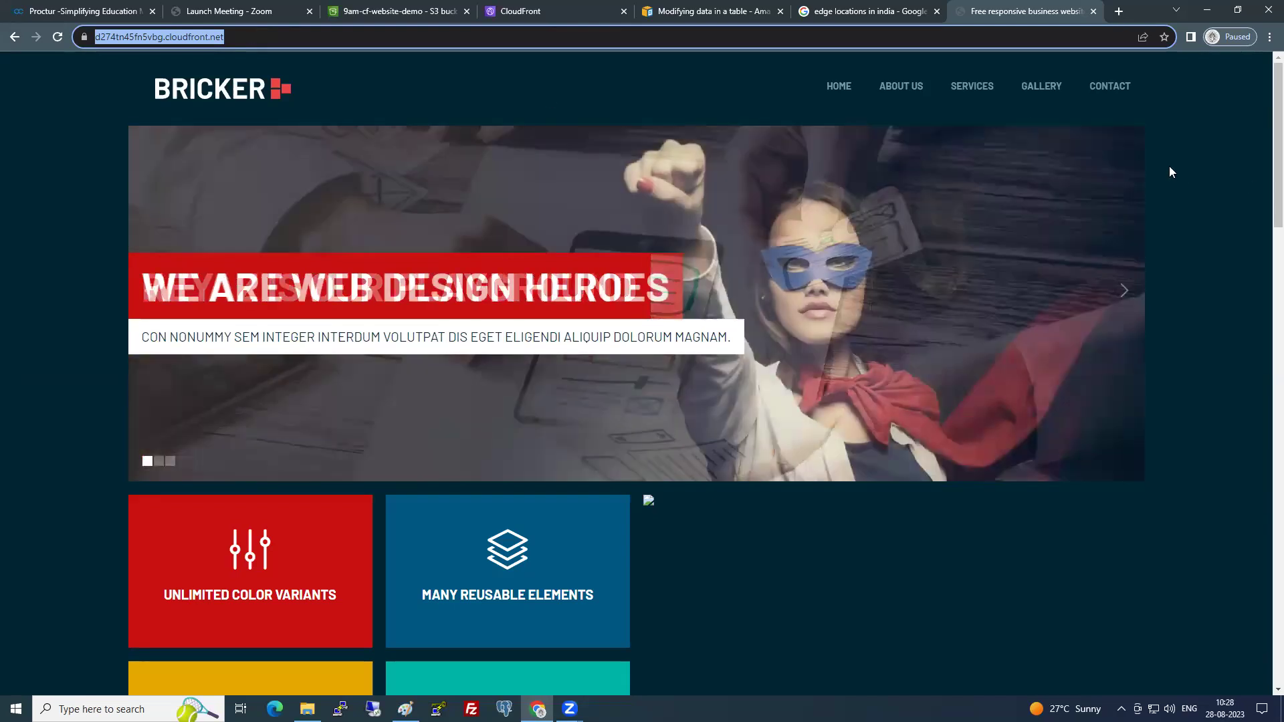
right_click(1169, 166)
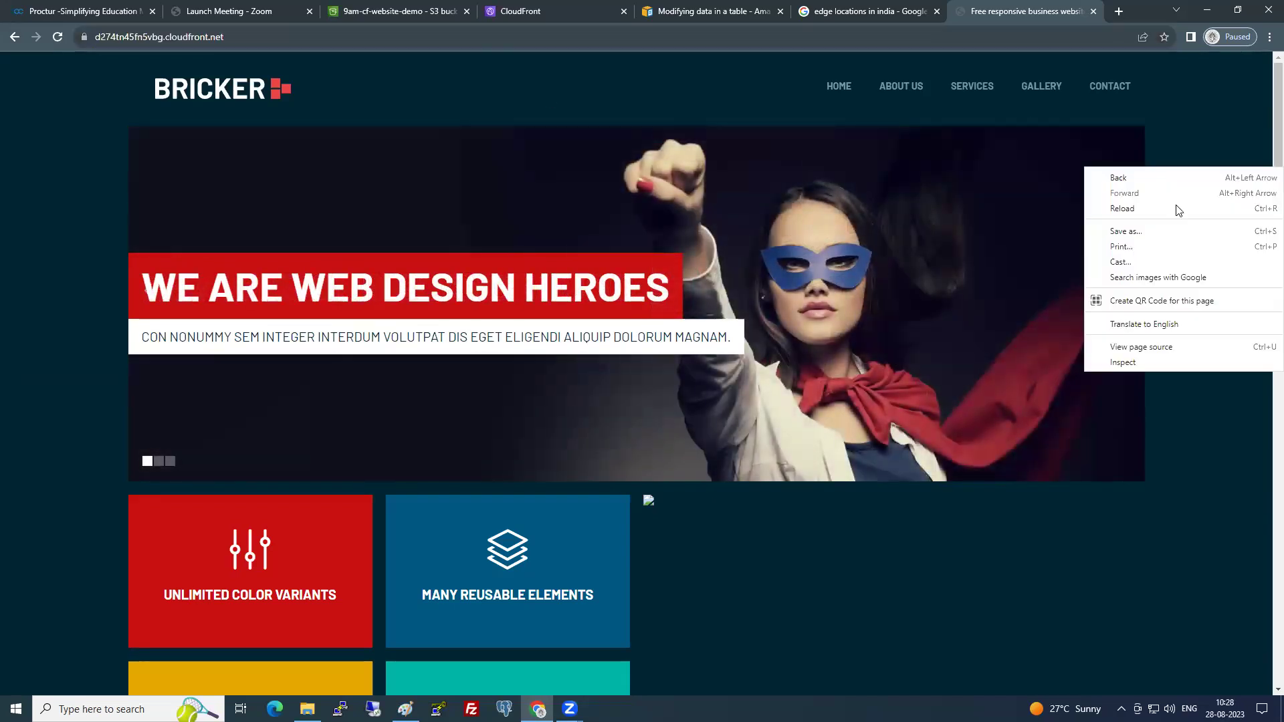
left_click(1150, 362)
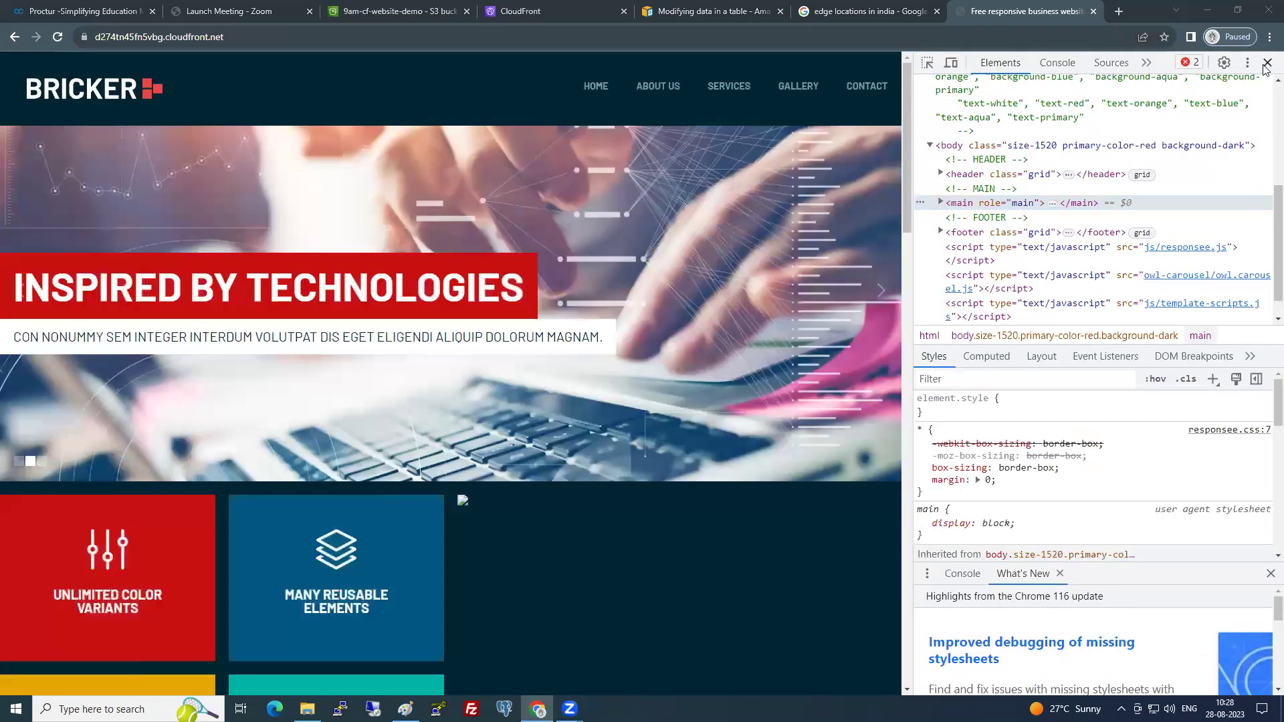
left_click(1267, 64)
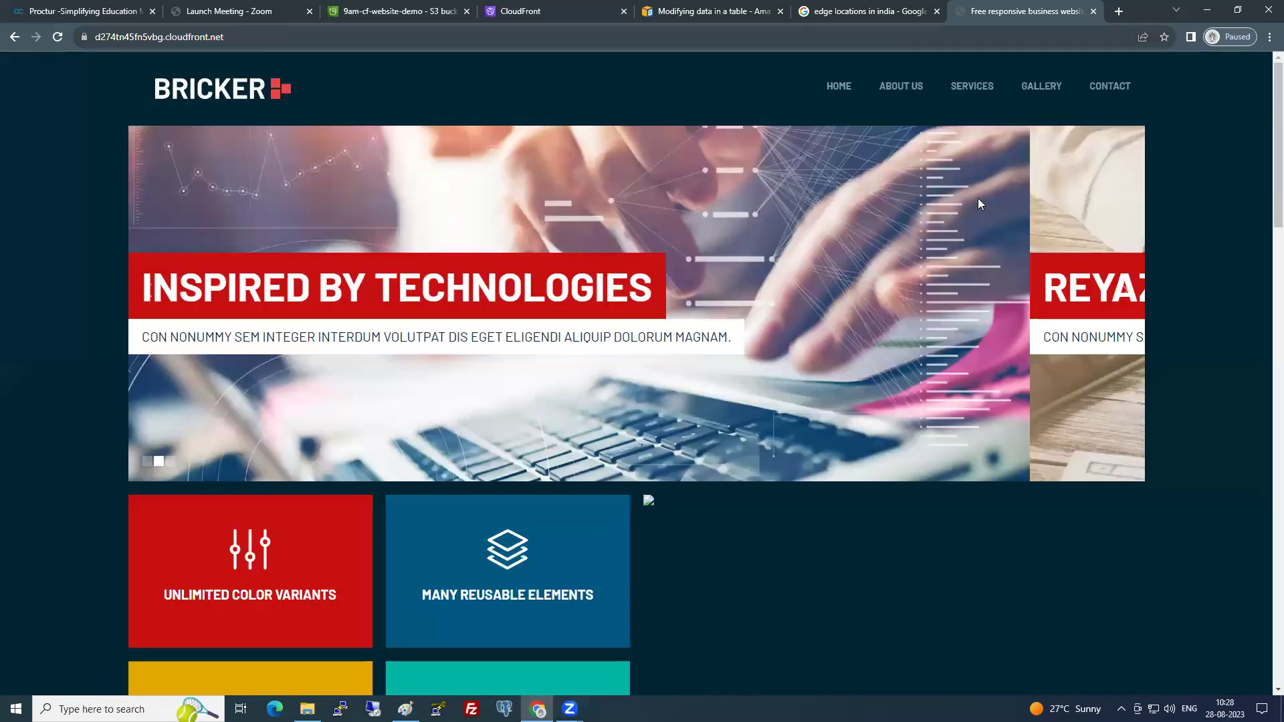
right_click(978, 198)
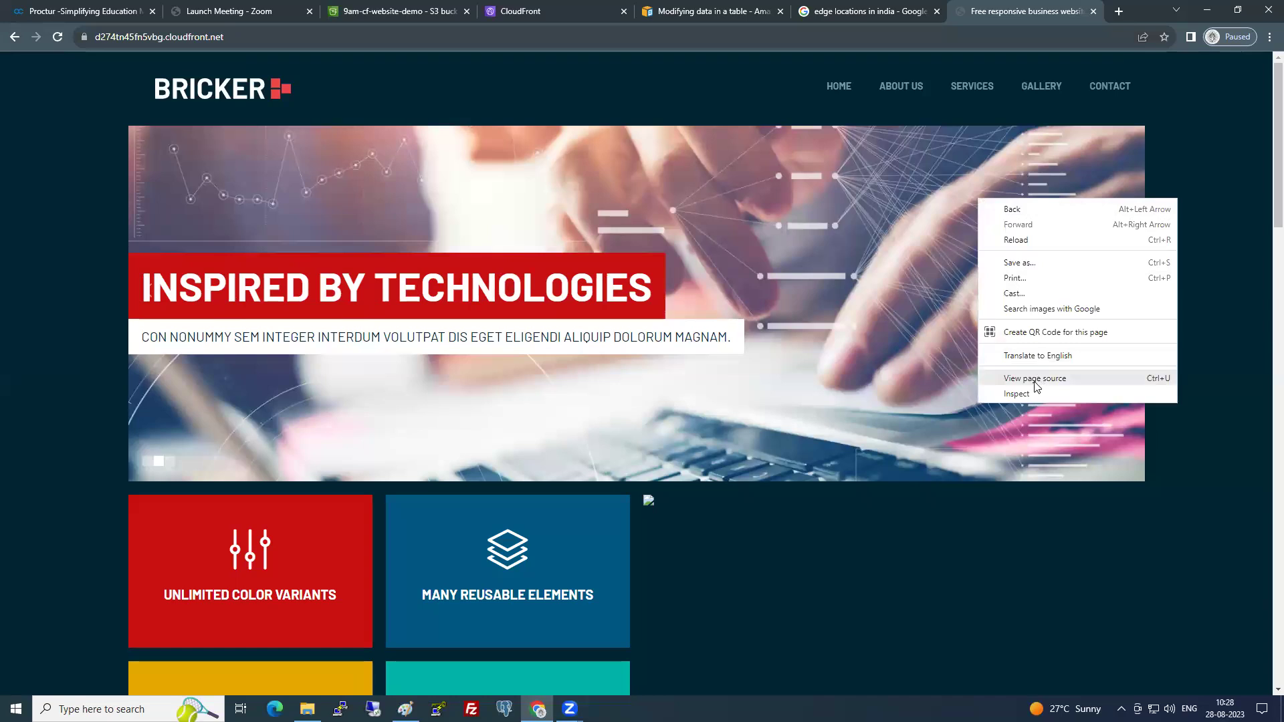
key("Escape")
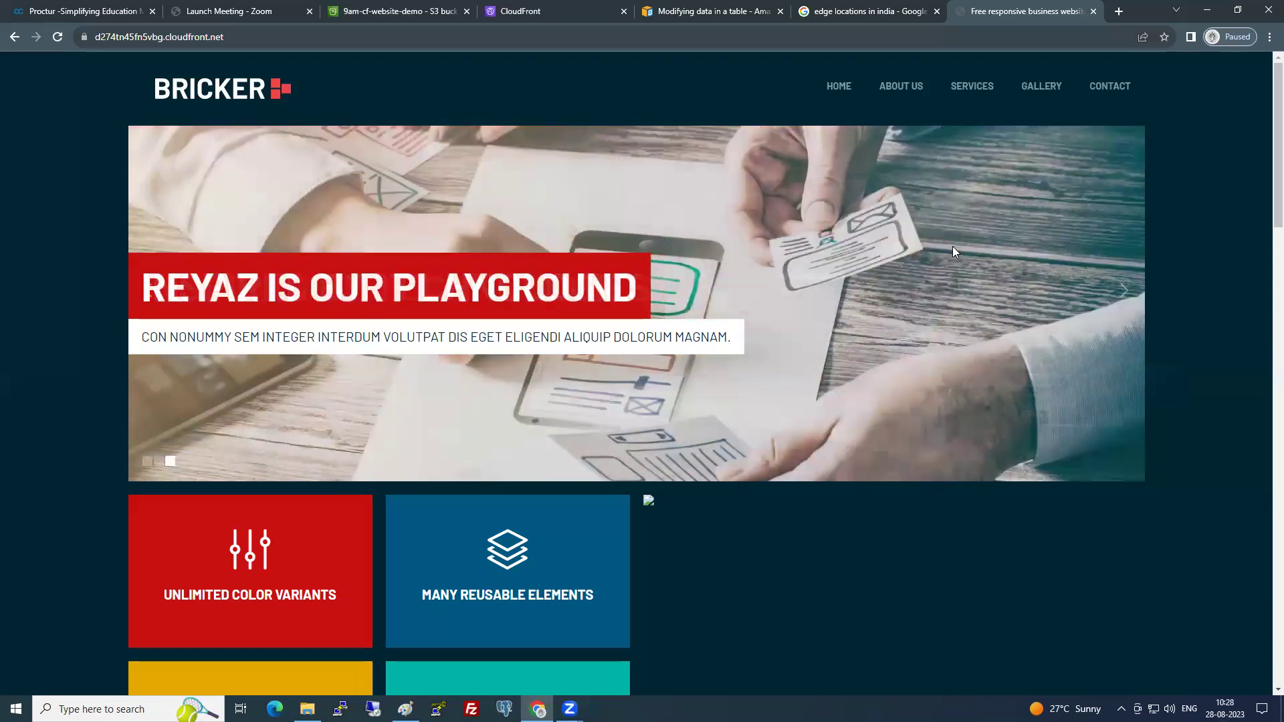
key("ctrl+shift+i")
left_click(1057, 64)
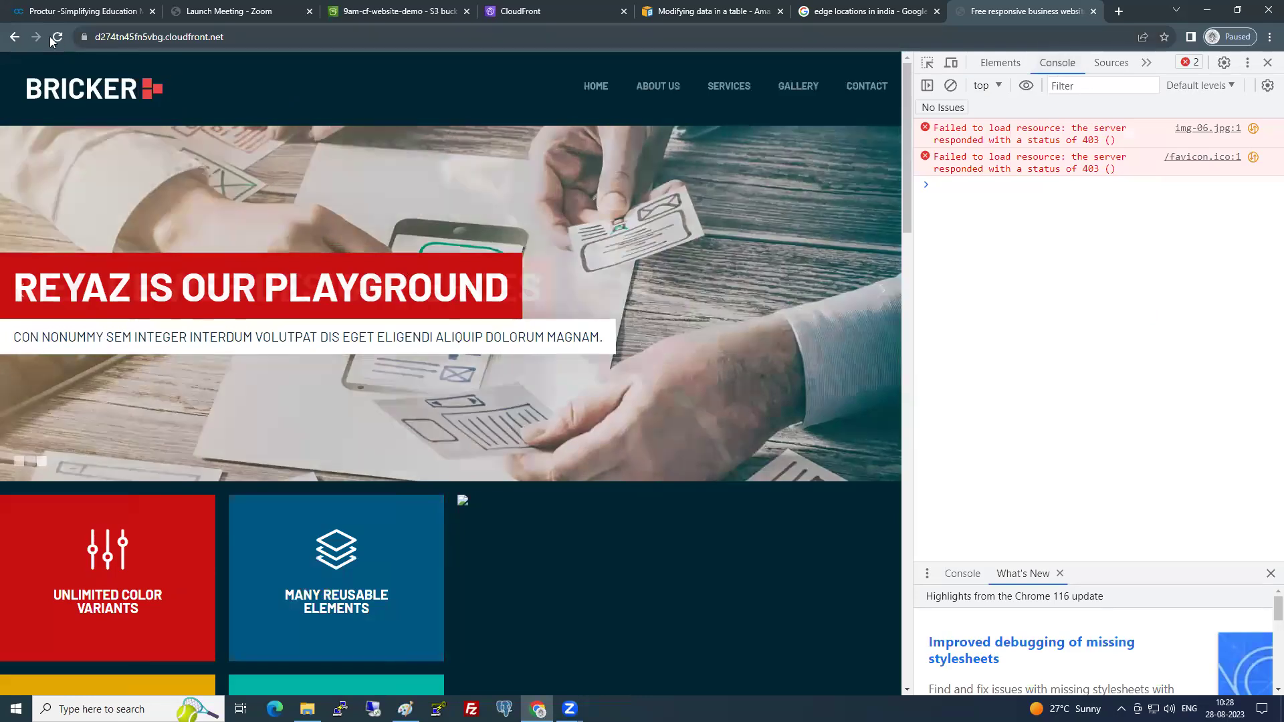
left_click(55, 38)
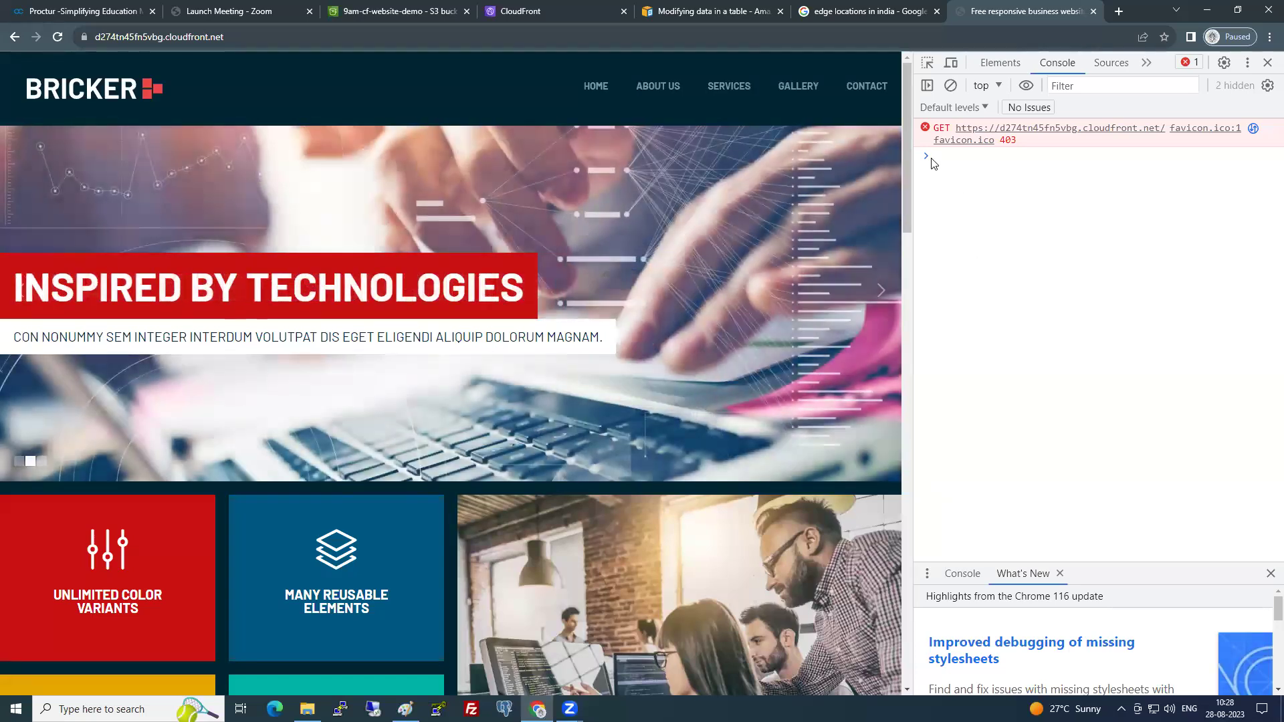
- Collapse the What's New drawer and view the site's css, img, js and owl-carousel sources
scroll(334, 472, "down", 2)
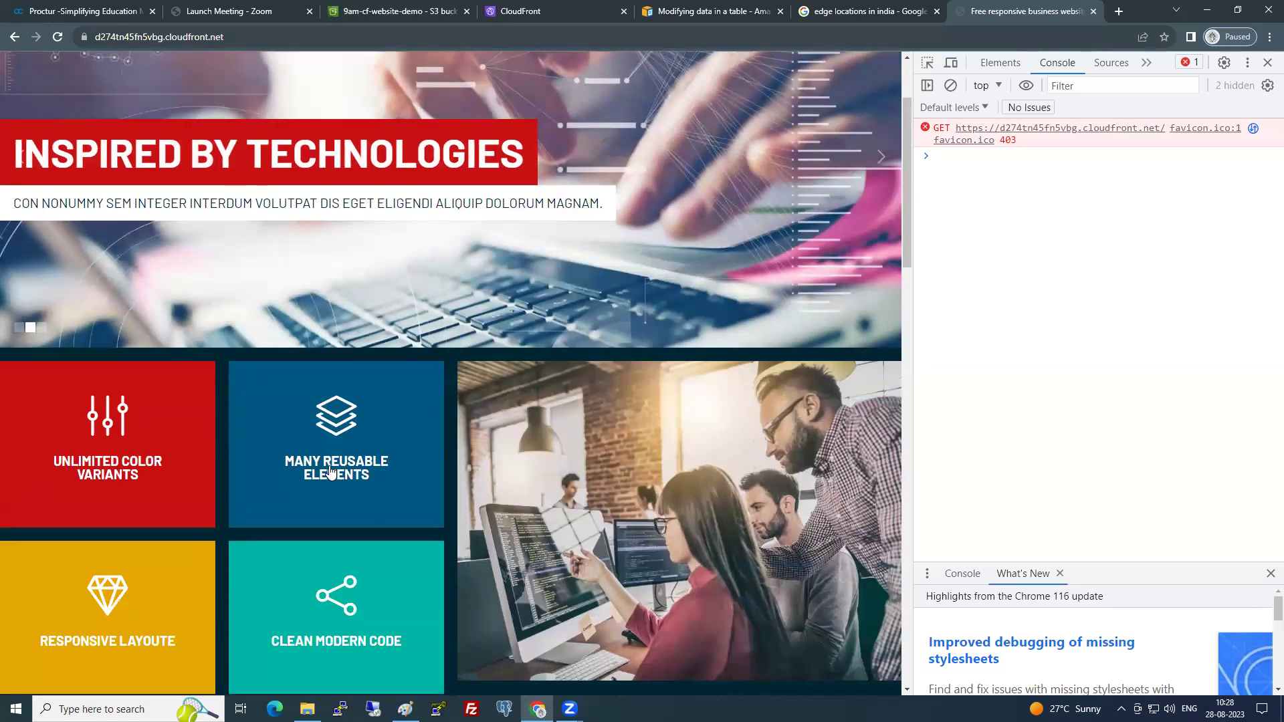
scroll(335, 468, "down", 3)
scroll(469, 448, "up", 5)
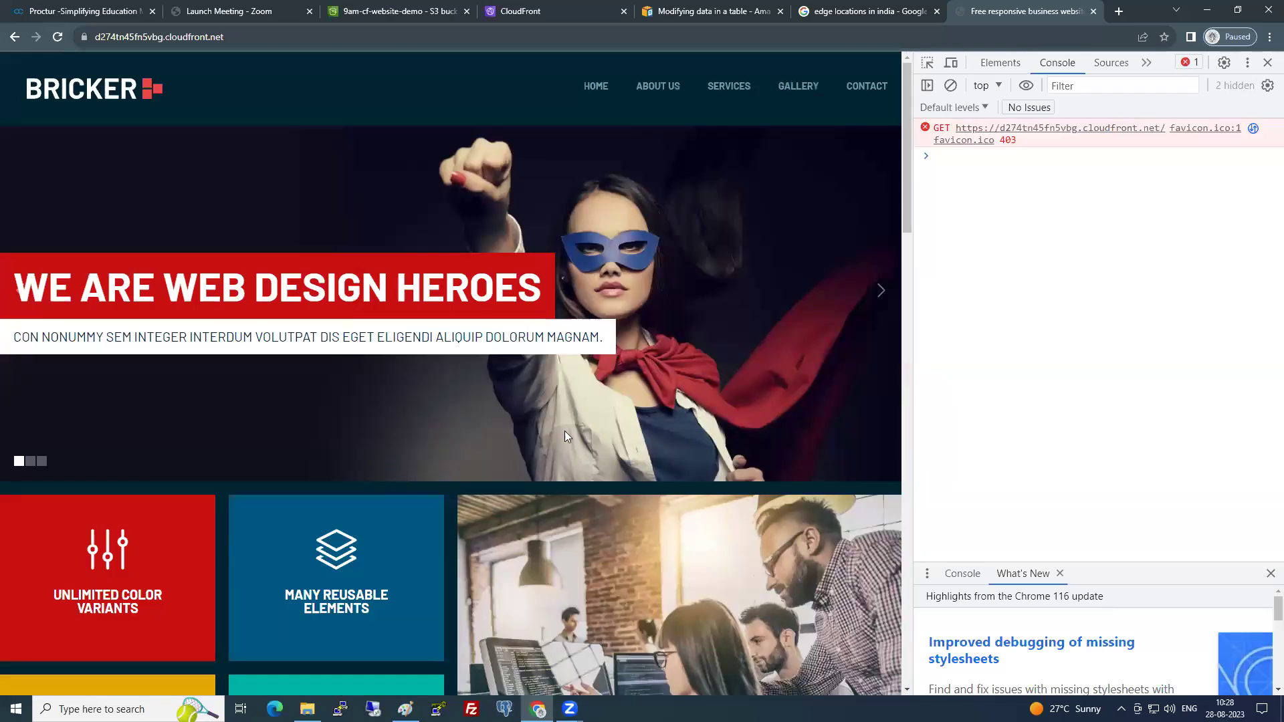
left_click(961, 574)
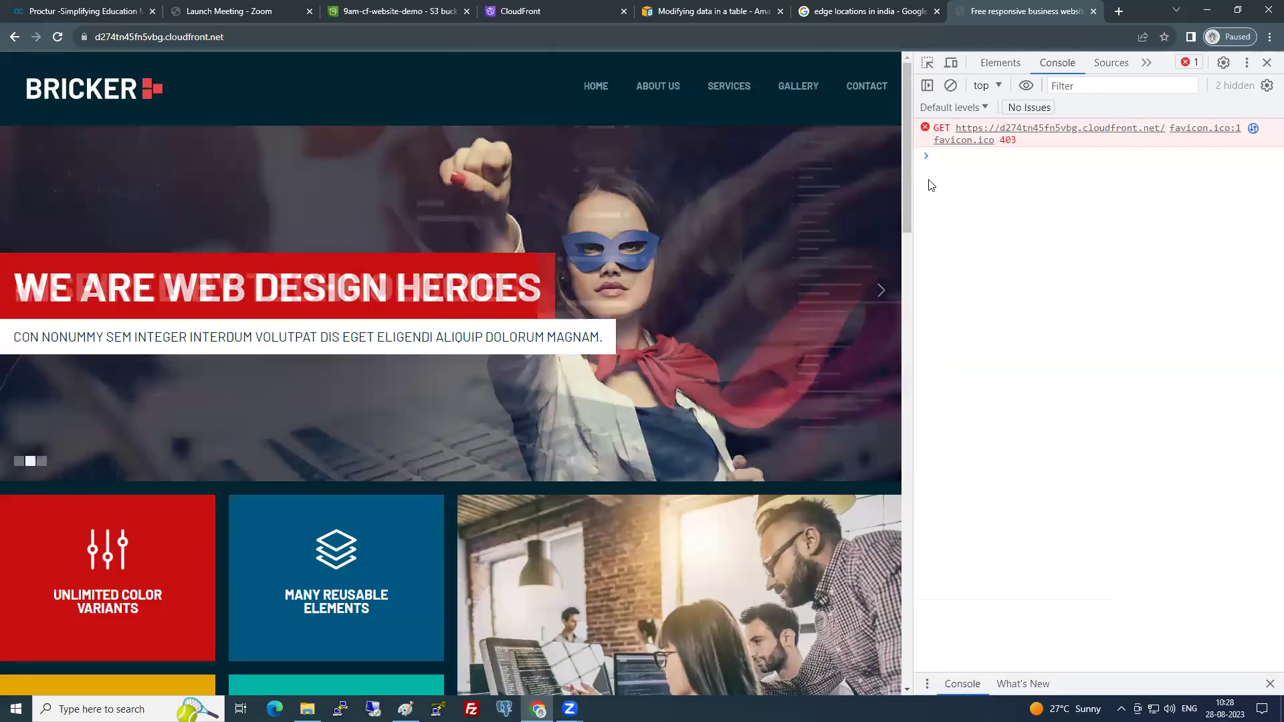
scroll(562, 352, "down", 1)
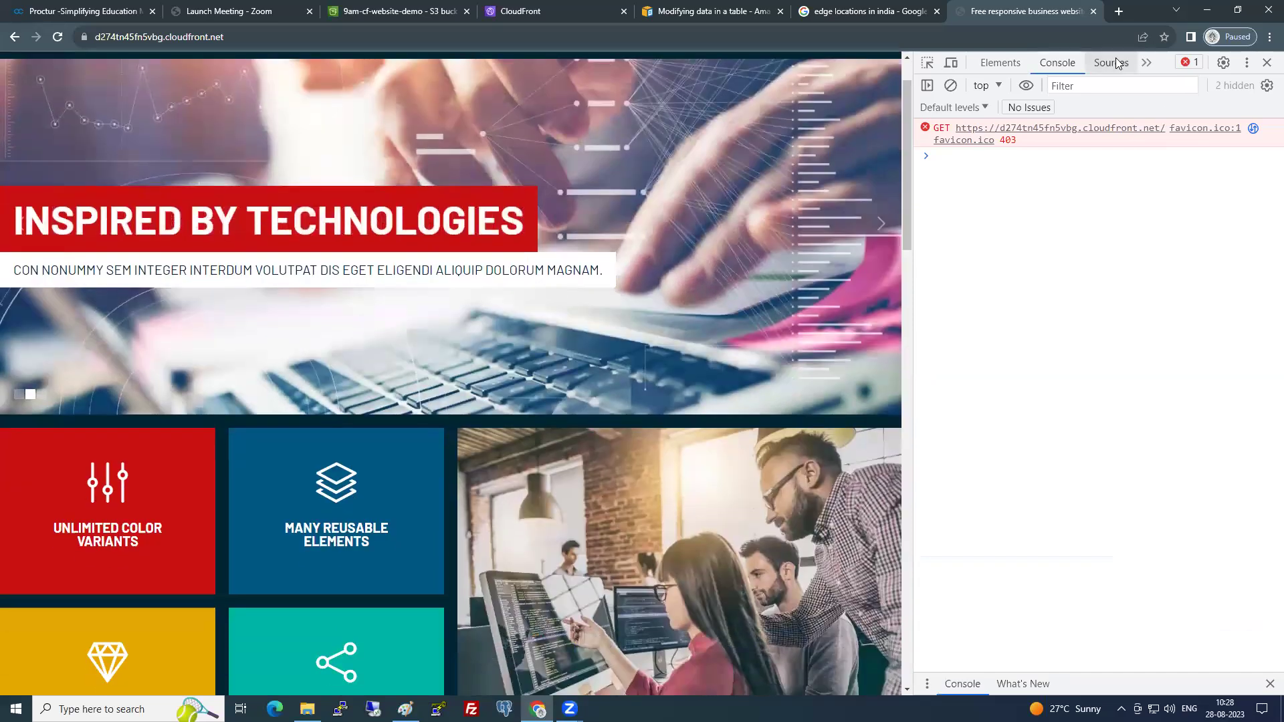
left_click(1112, 62)
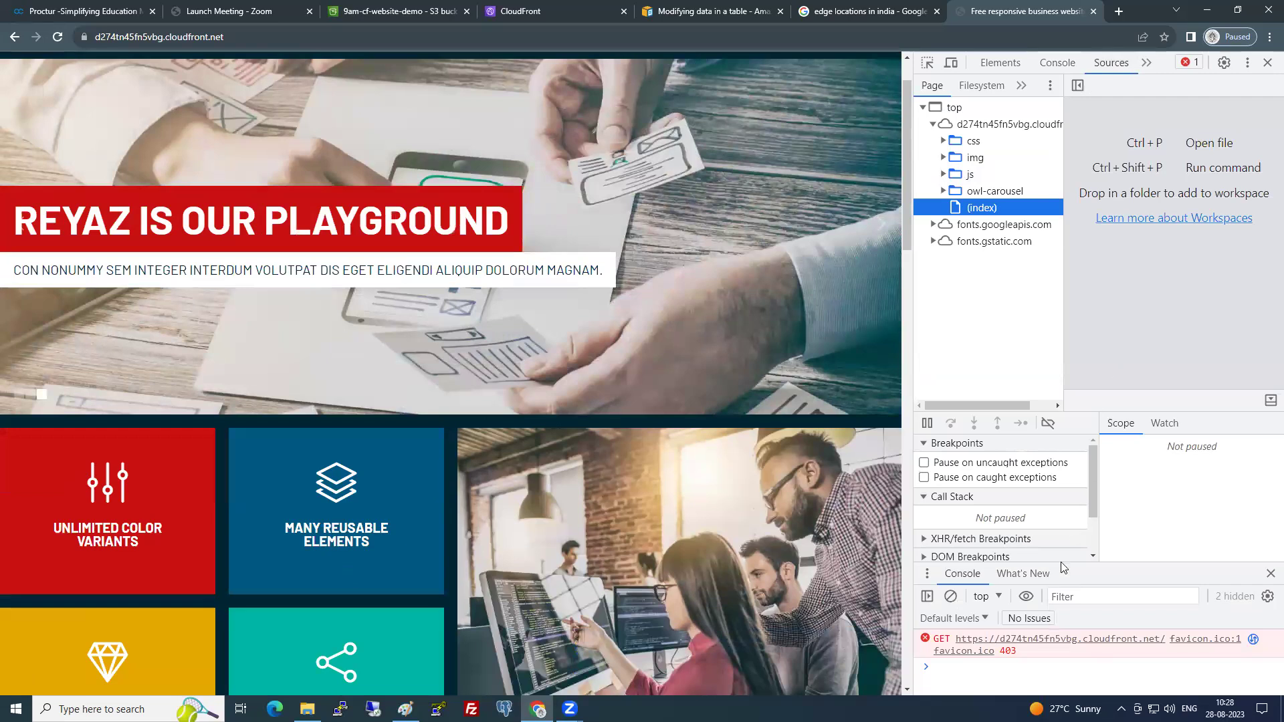
- Browse the Bricker page's element tree in DevTools
left_click(104, 554)
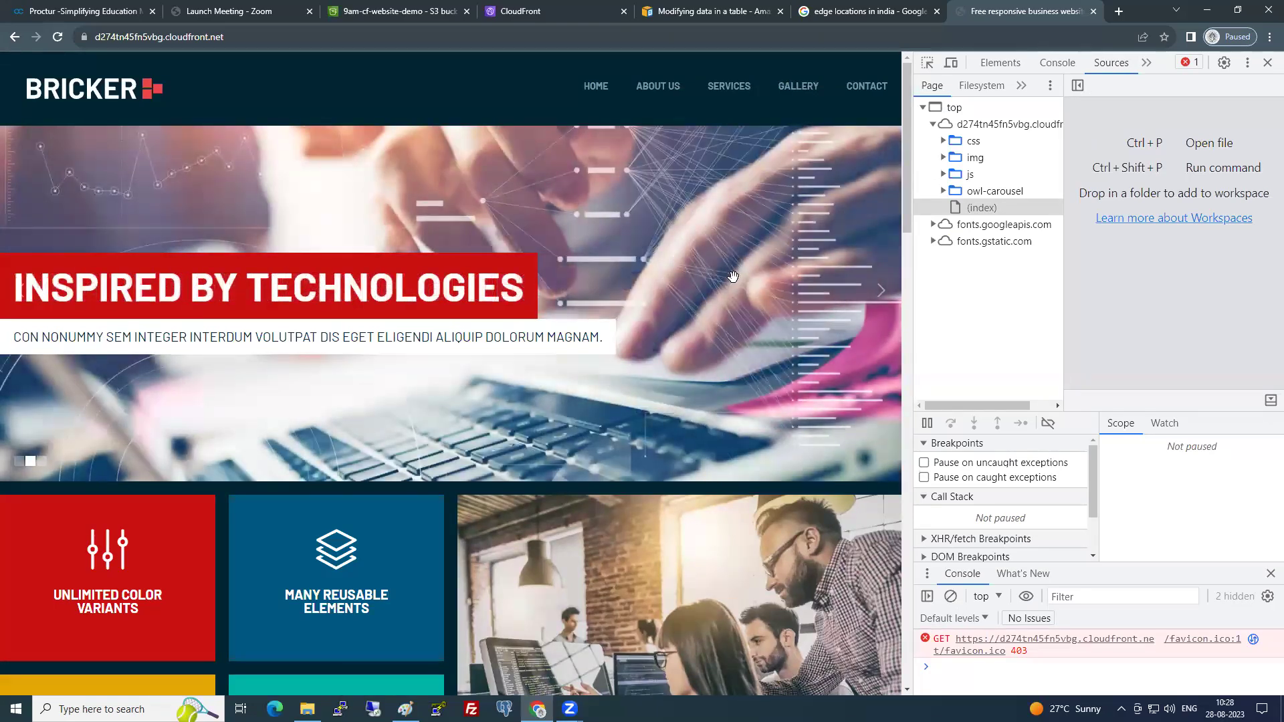
left_click(1003, 60)
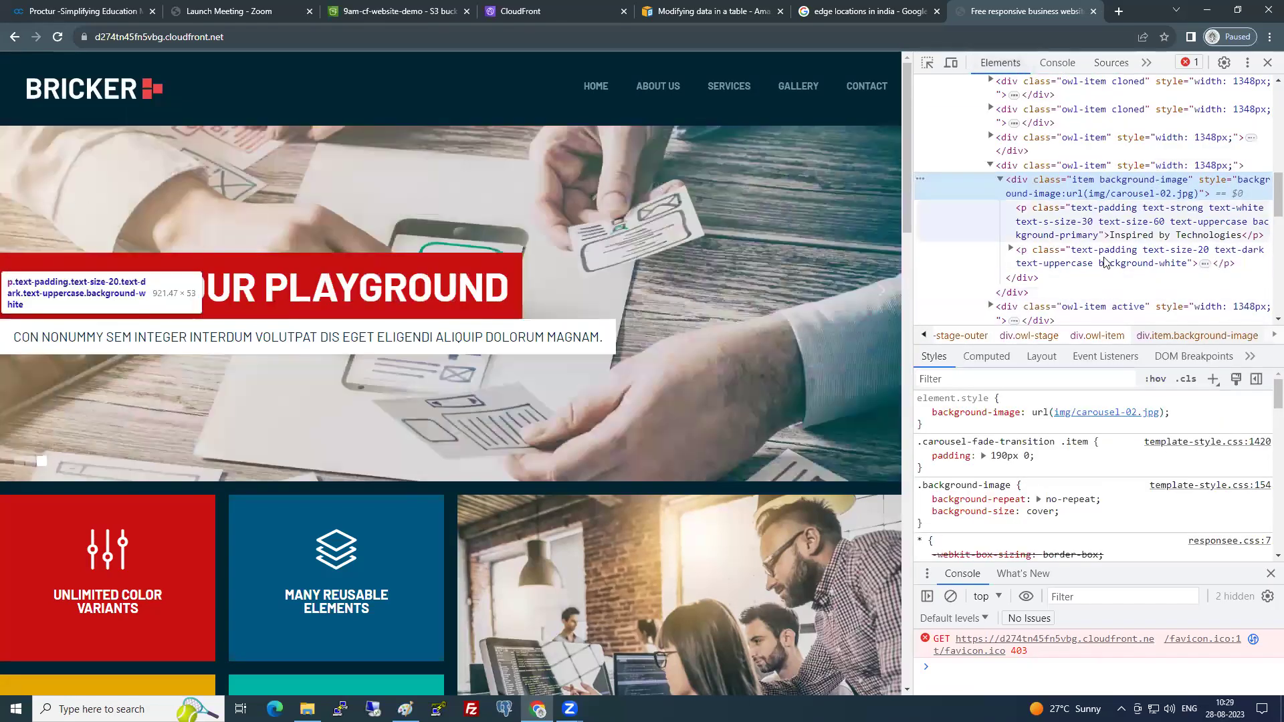
scroll(1083, 281, "down", 2)
scroll(1106, 263, "down", 5)
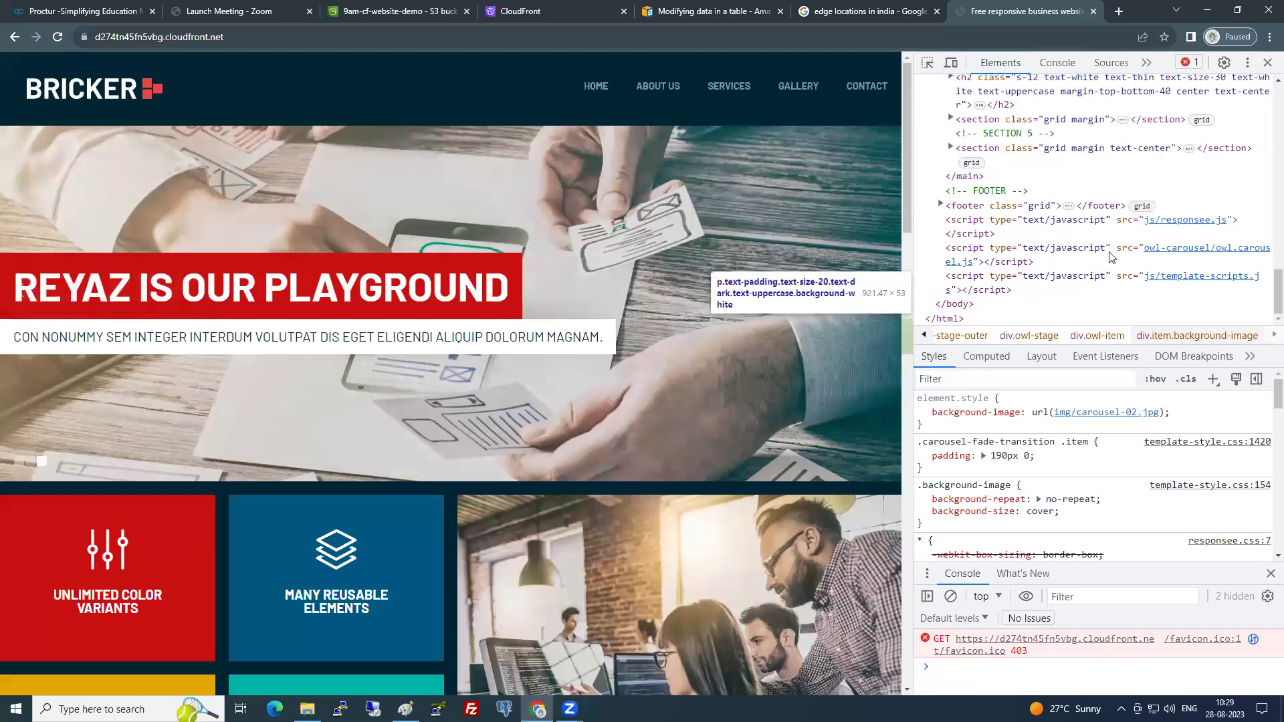
scroll(1108, 251, "up", 4)
scroll(1106, 100, "up", 3)
- Open the Performance panel from the DevTools overflow list and reload the page
left_click(1110, 62)
left_click(1146, 62)
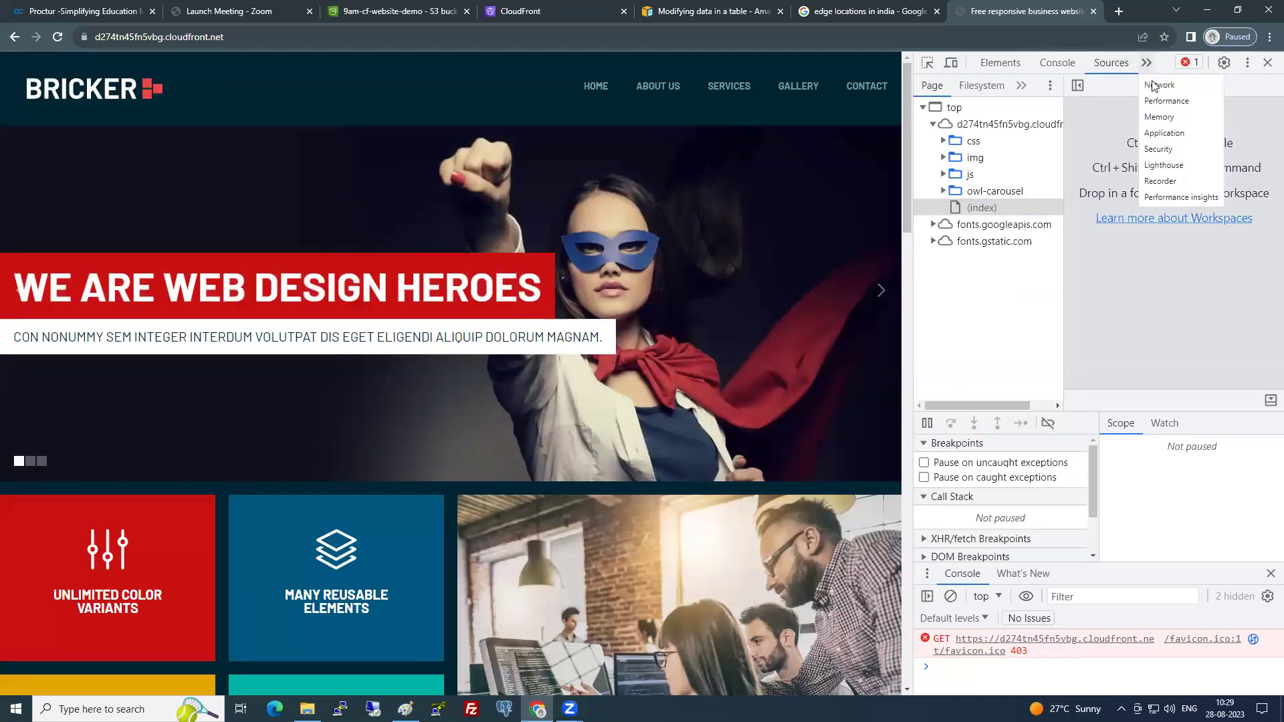
left_click(1165, 102)
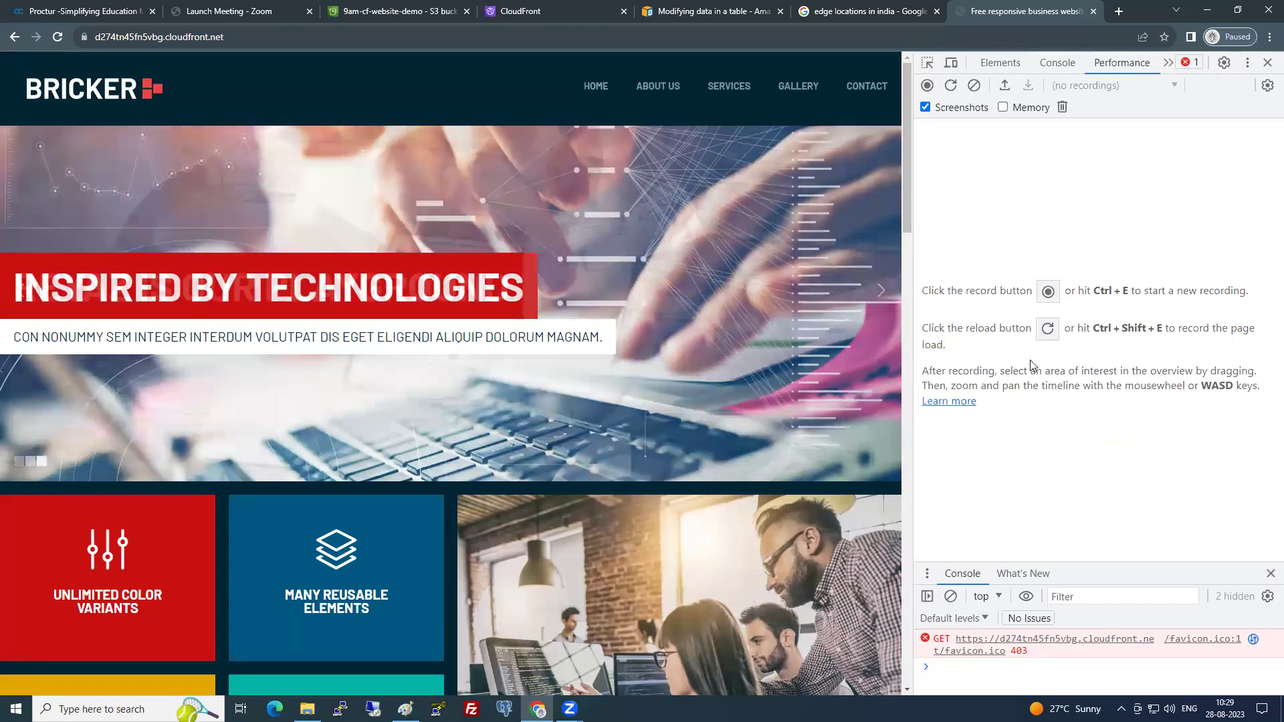
left_click(57, 37)
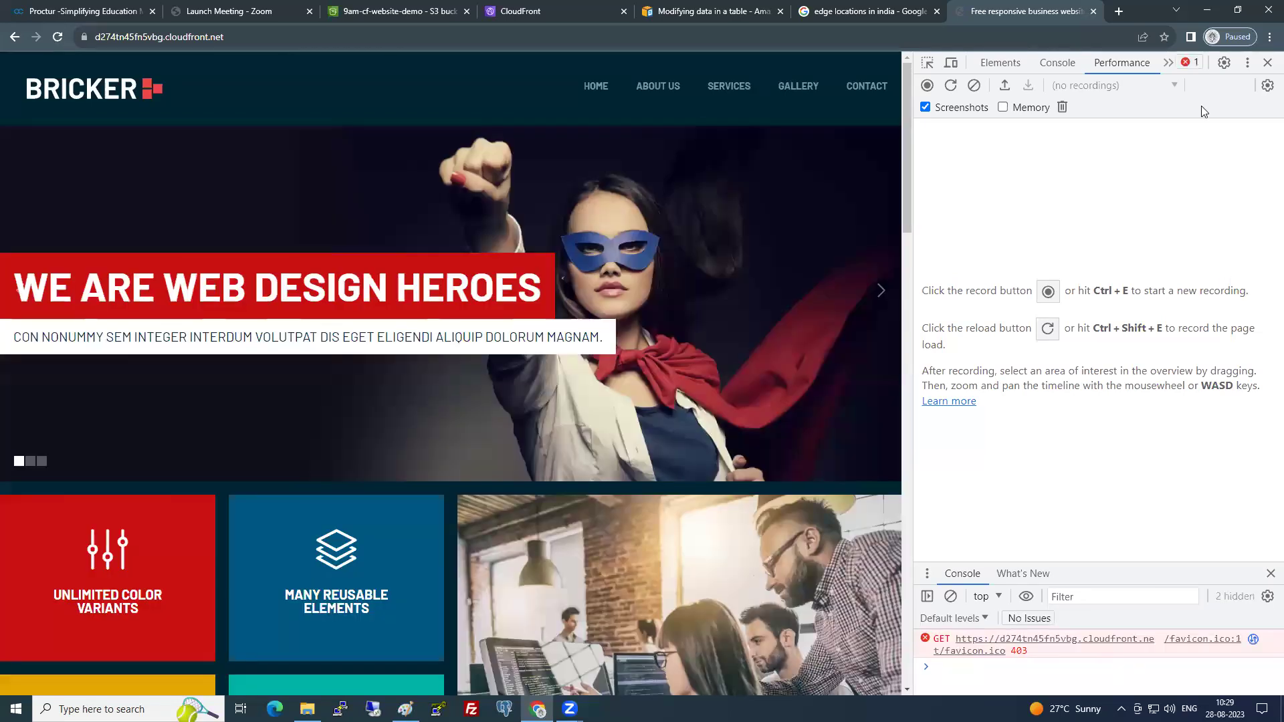
left_click(1169, 62)
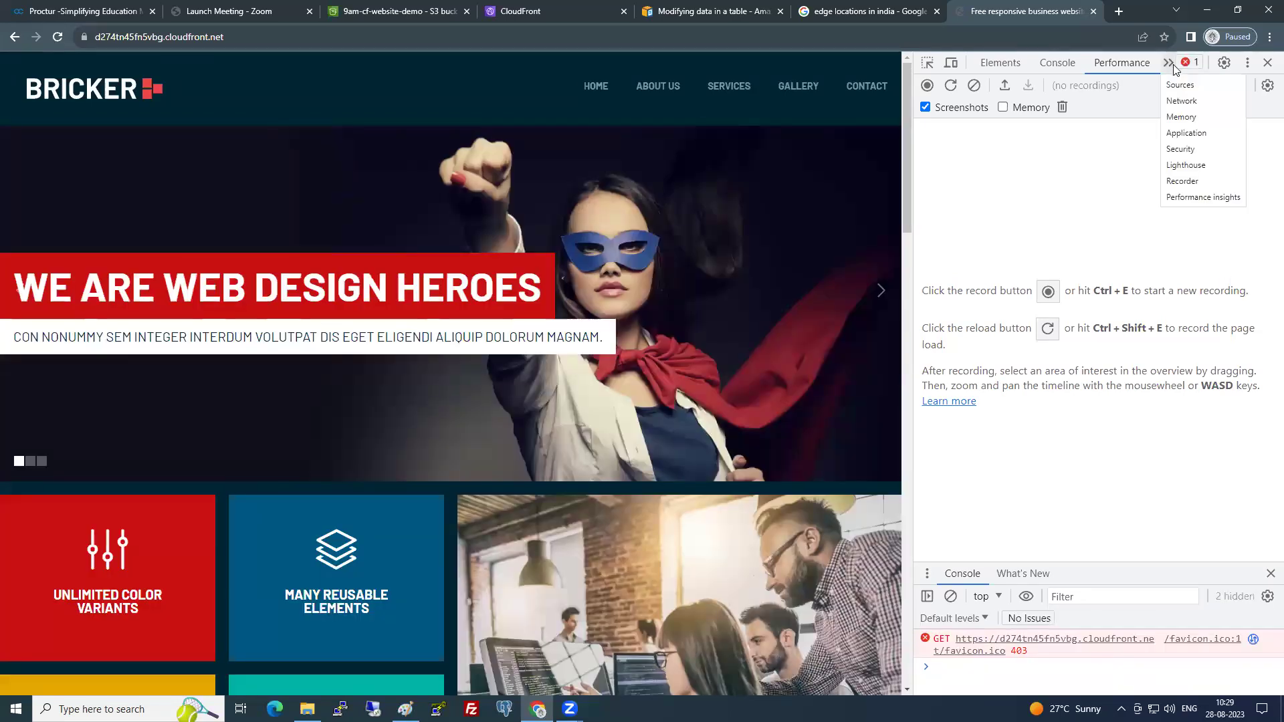
- Open Performance insights, then close DevTools so the Bricker site fills the window
left_click(1187, 198)
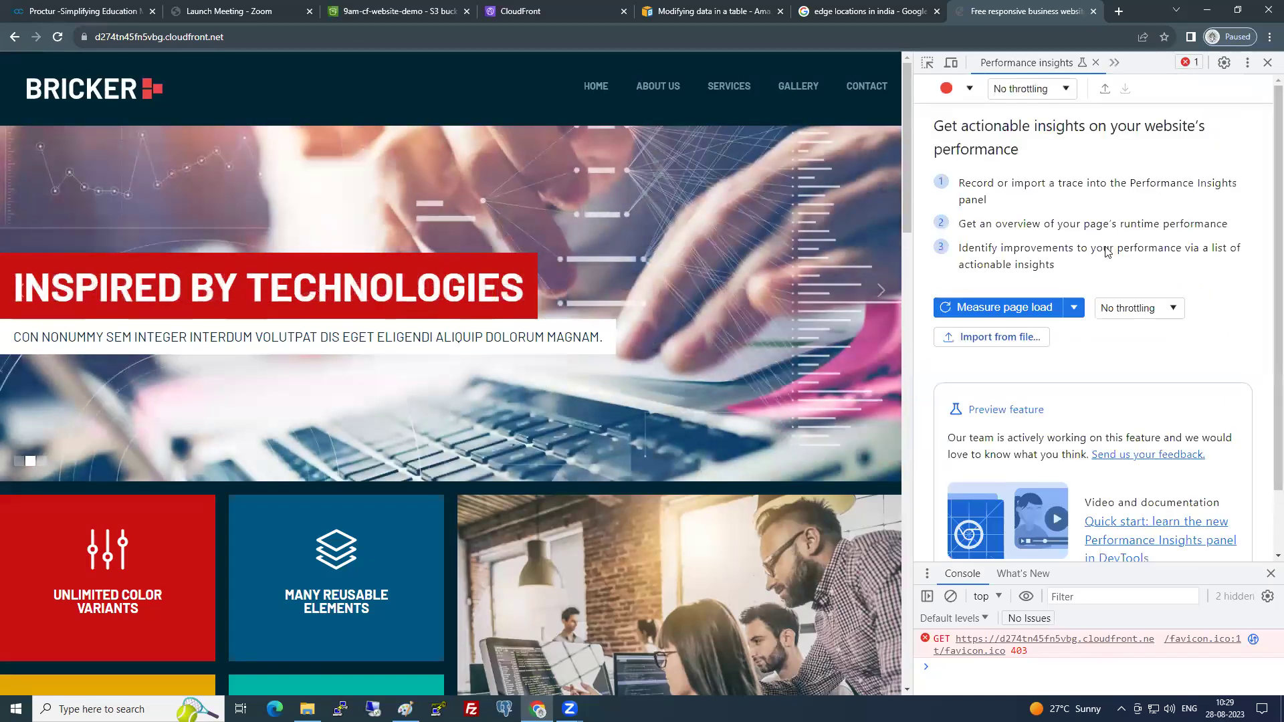
scroll(1109, 251, "down", 2)
left_click(1267, 62)
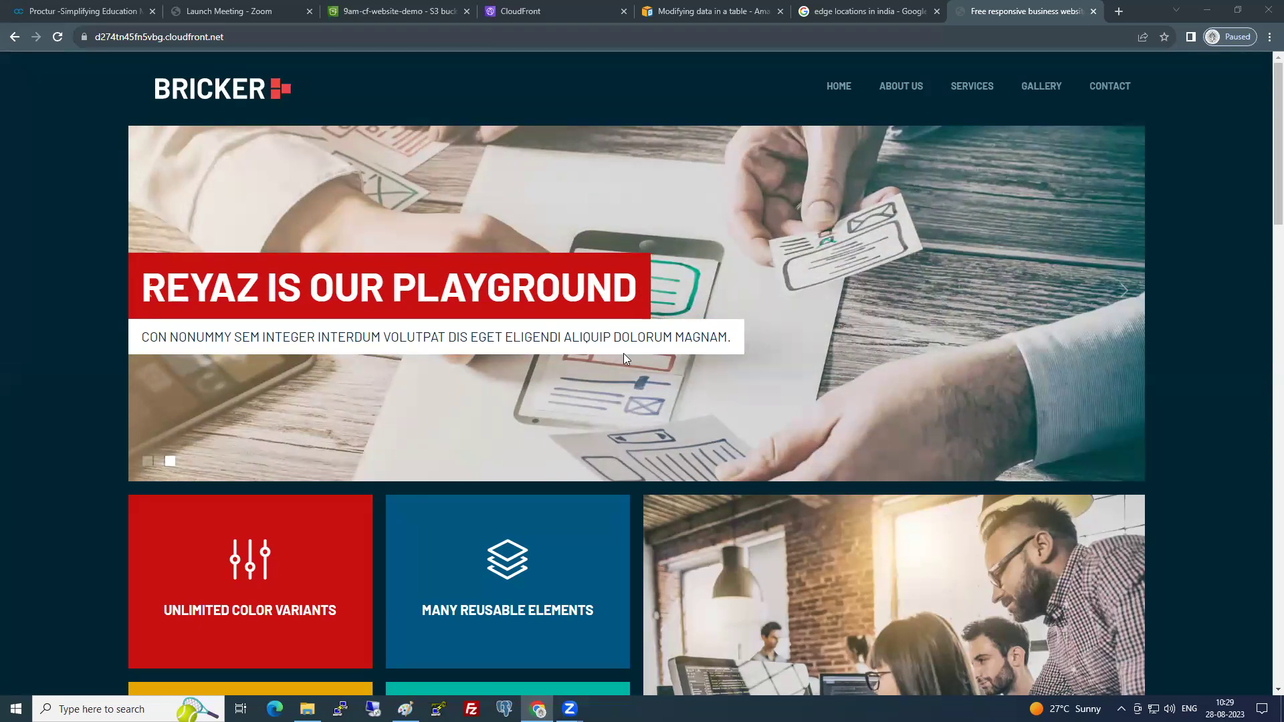
- Go to the site's index.html home page, then open the local index file in maximized Notepad
left_click(838, 85)
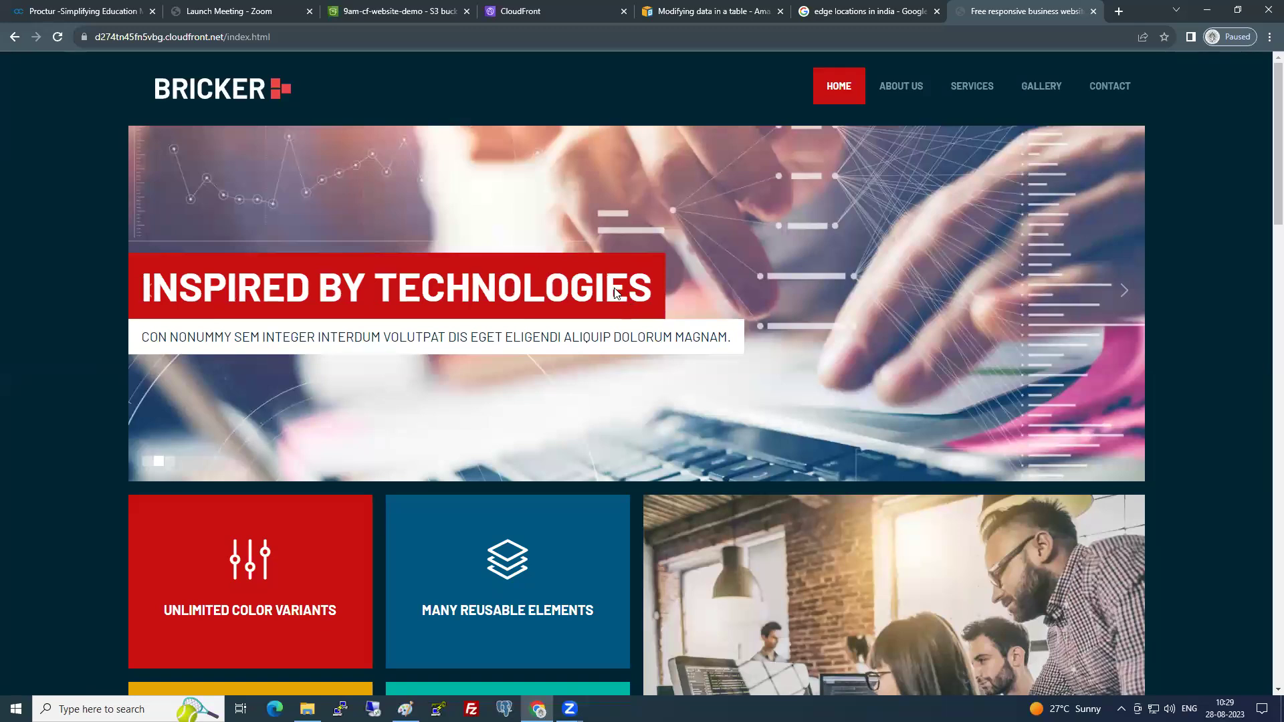
left_click_drag(386, 291, 562, 285)
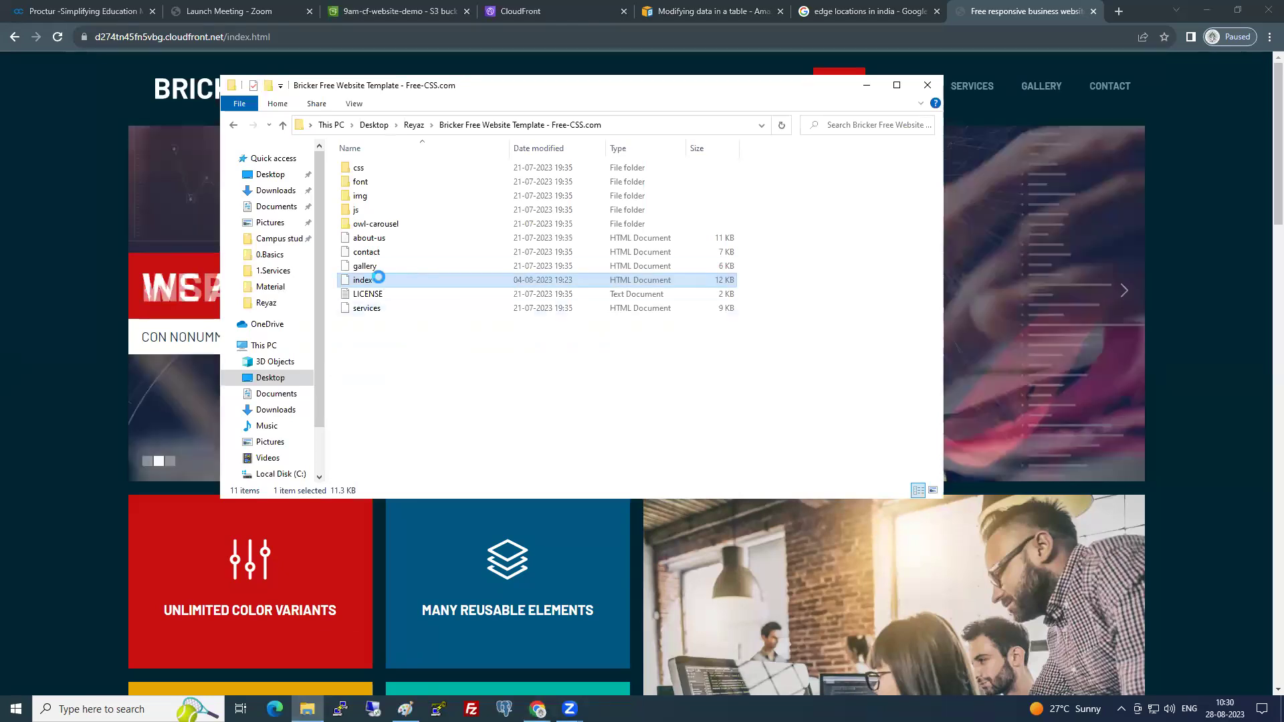
right_click(379, 281)
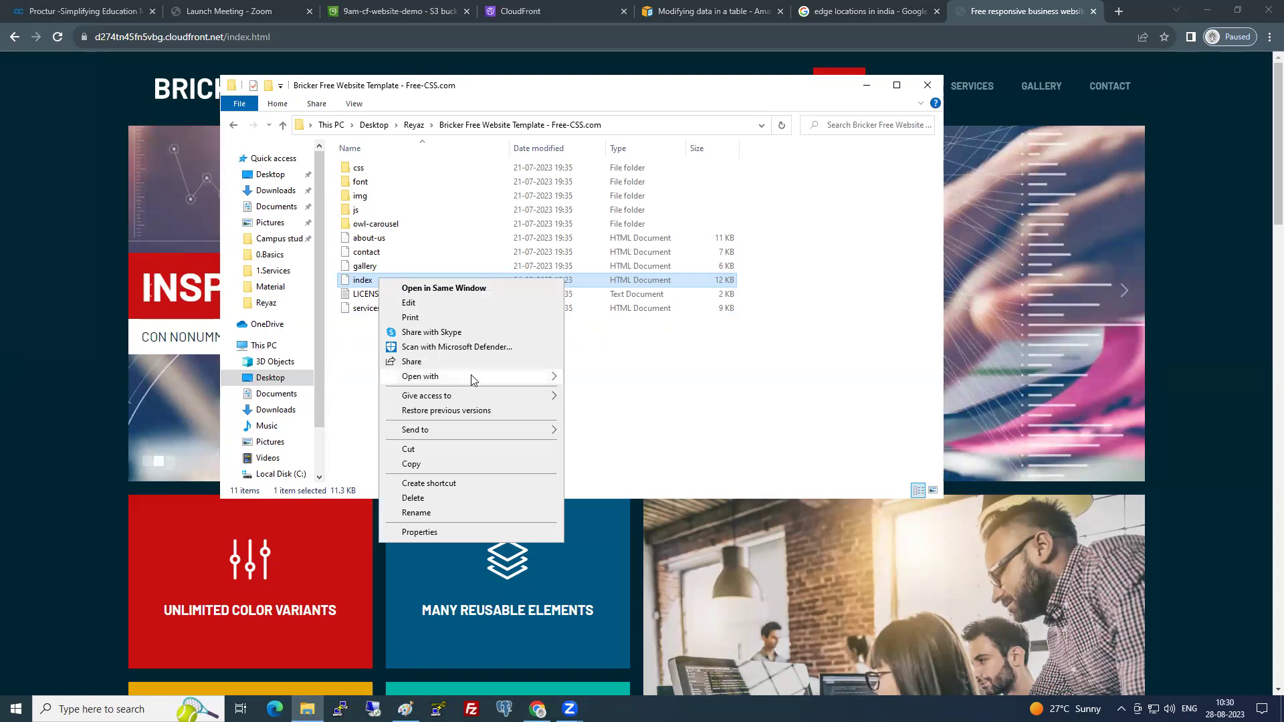
mouse_move(472, 376)
left_click(599, 421)
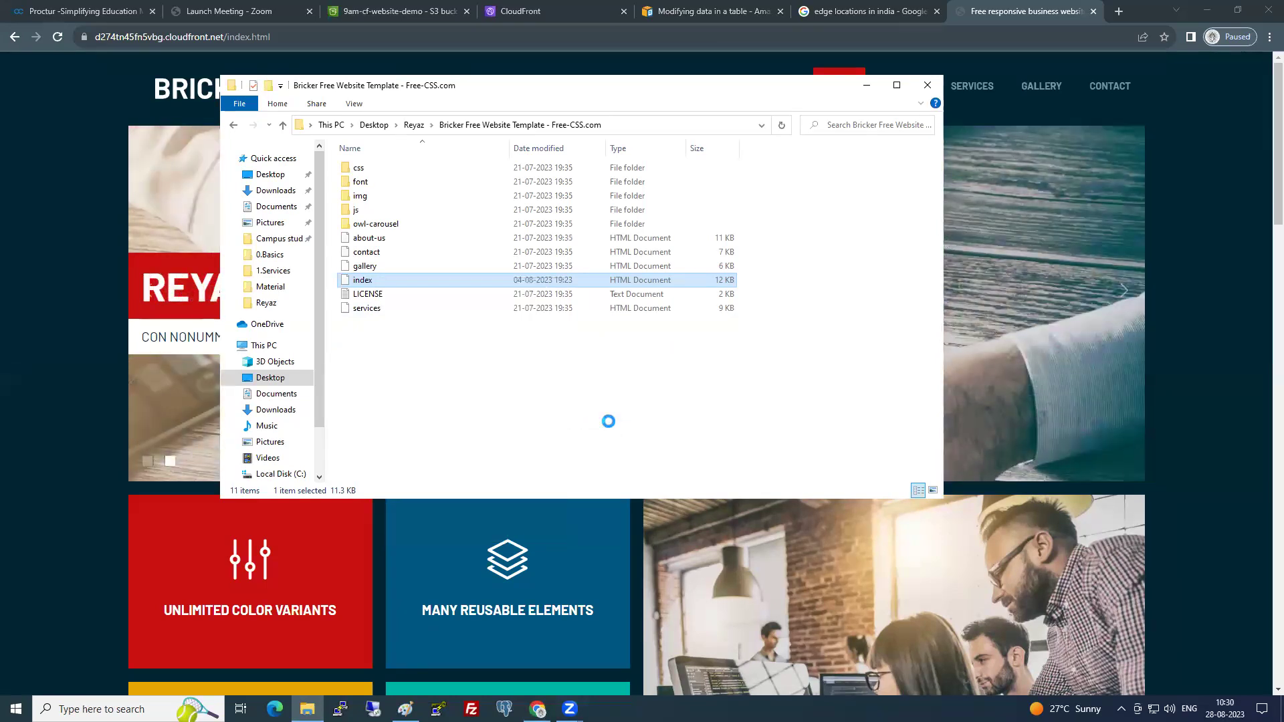
left_click(890, 168)
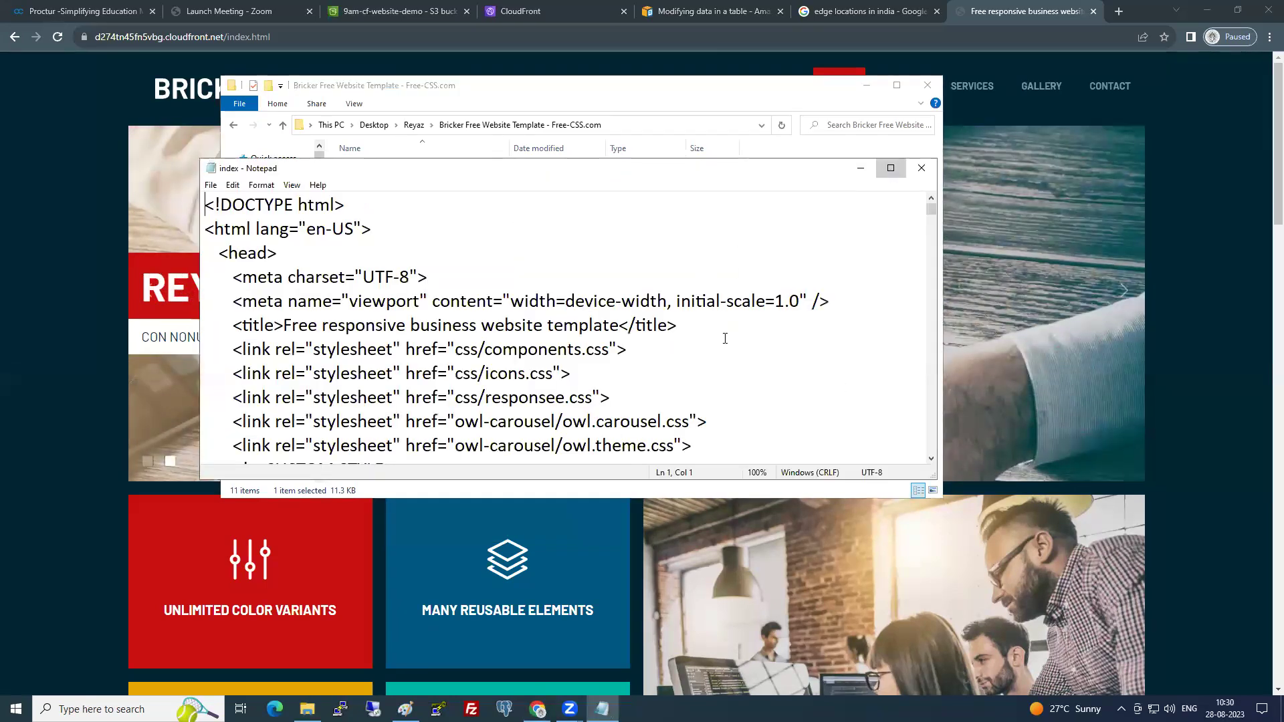
- Search the local index.html for 'powered' in Notepad, then switch back to Chrome
left_click(737, 279)
key("ctrl+f")
type("powered")
key("Return")
key("Return")
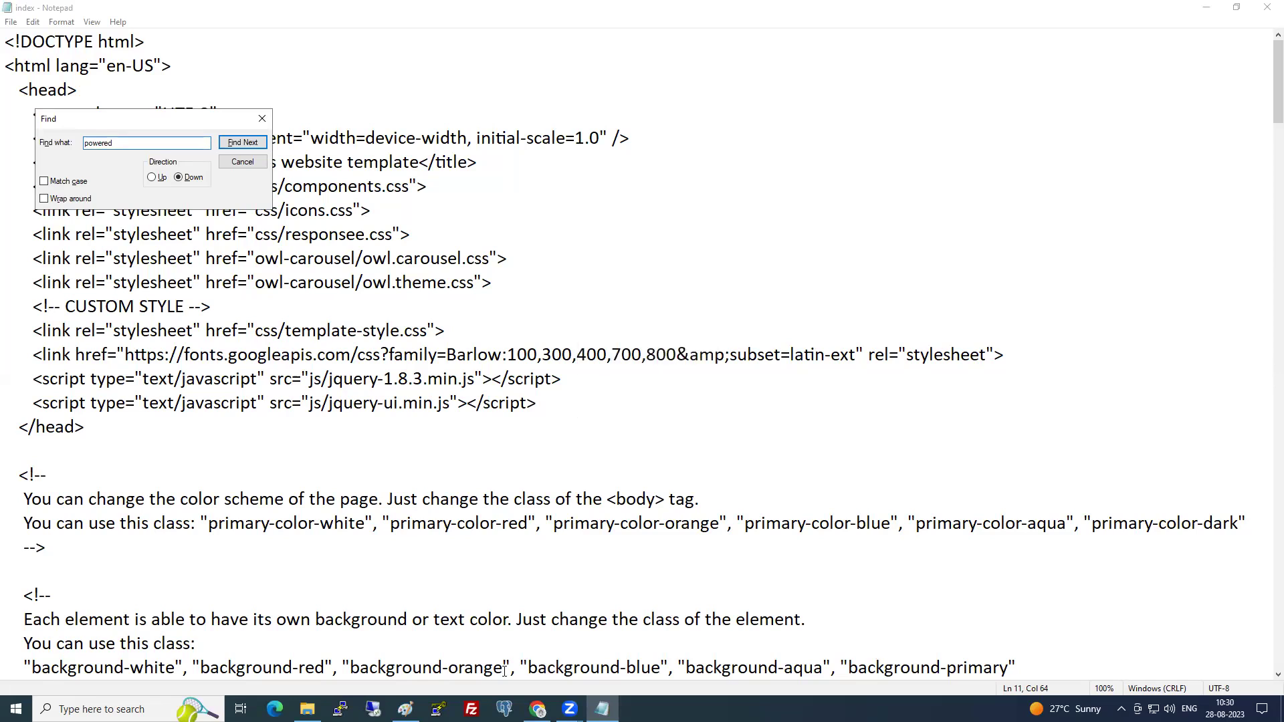
key("alt+Tab")
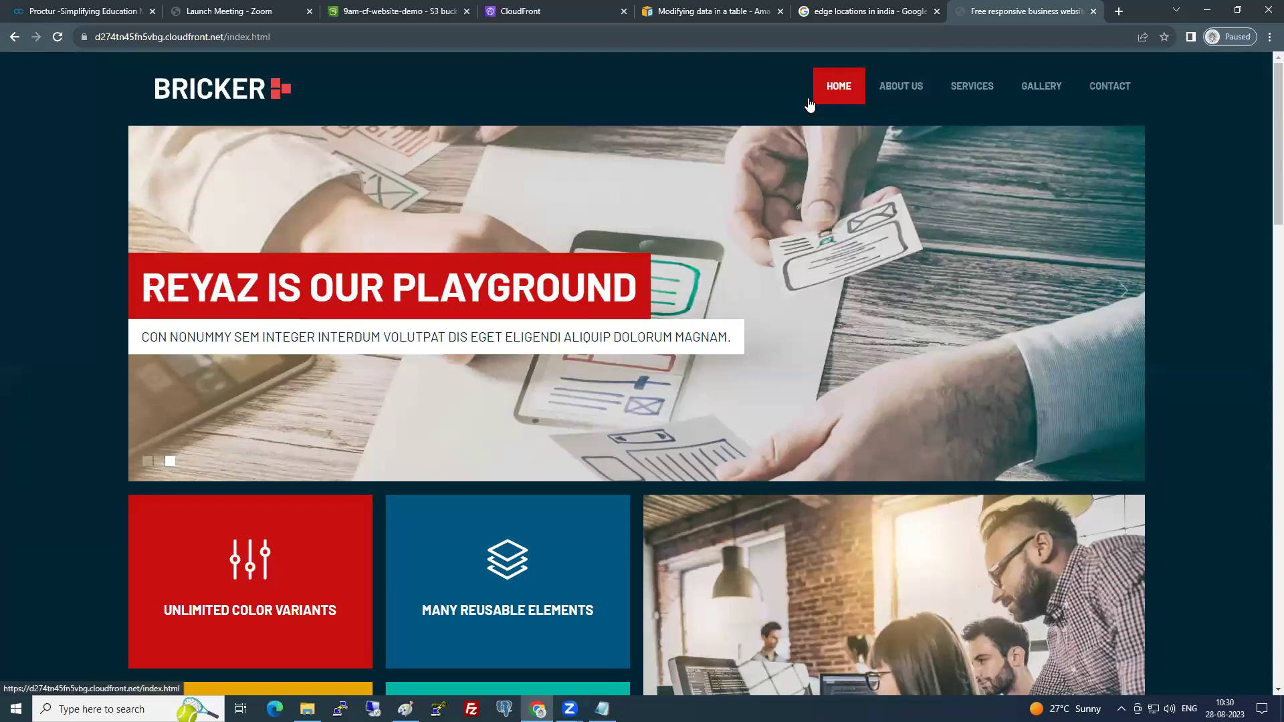
scroll(388, 373, "down", 3)
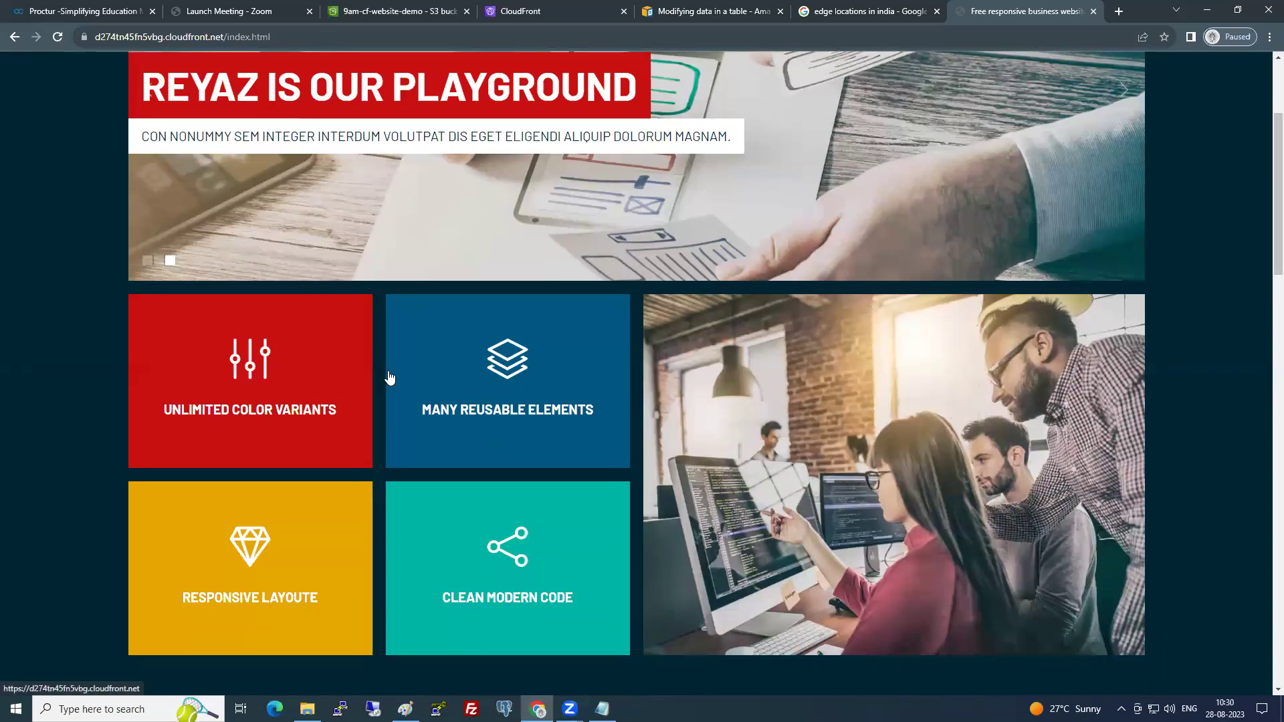
scroll(390, 377, "up", 2)
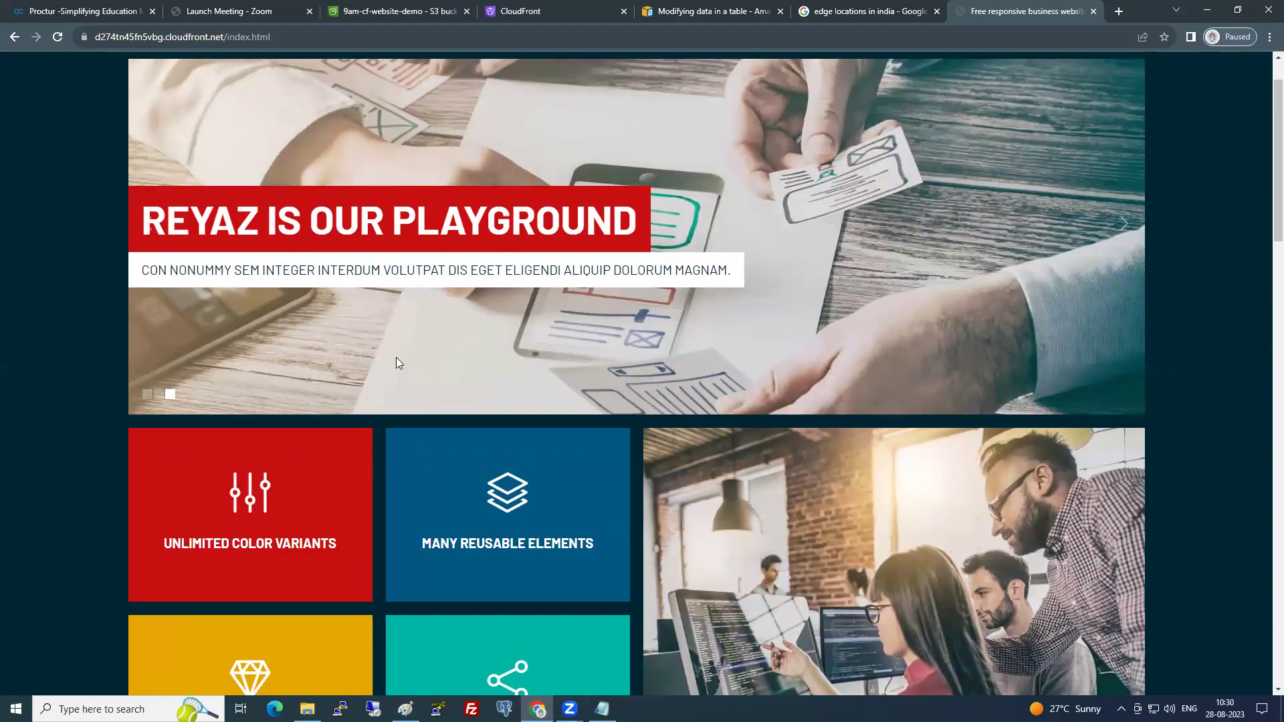
scroll(395, 358, "down", 4)
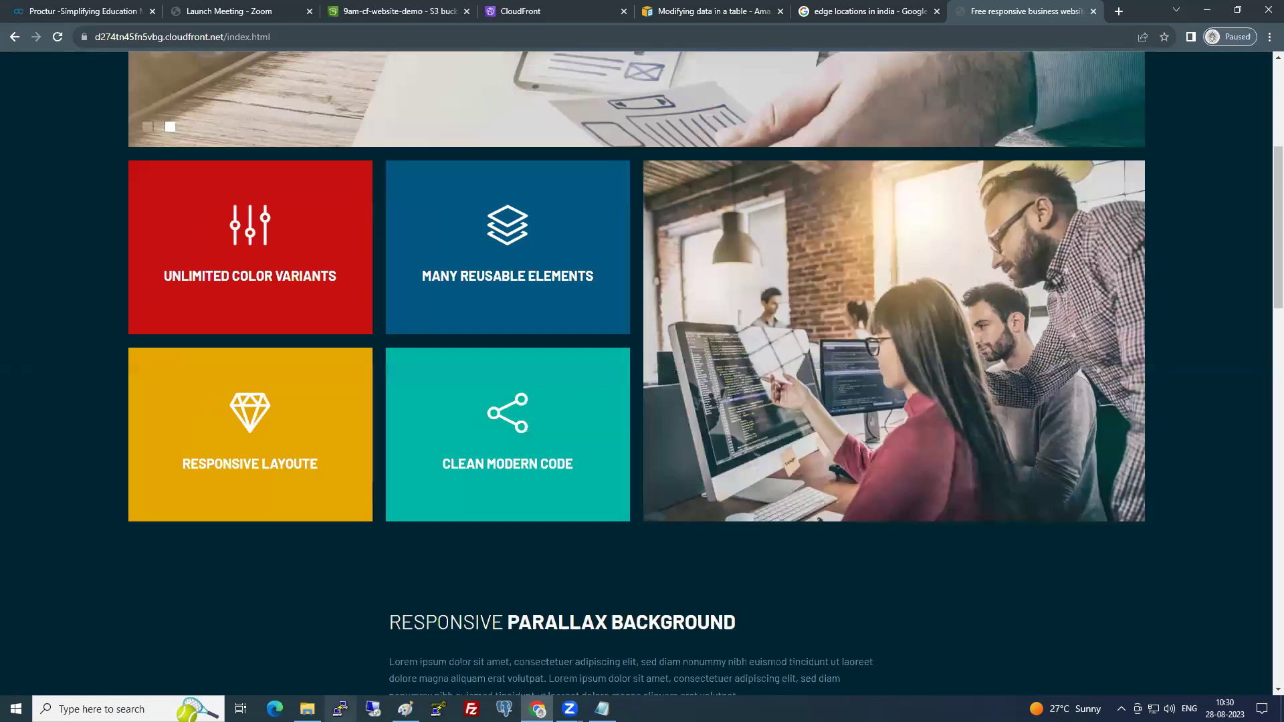
left_click(602, 709)
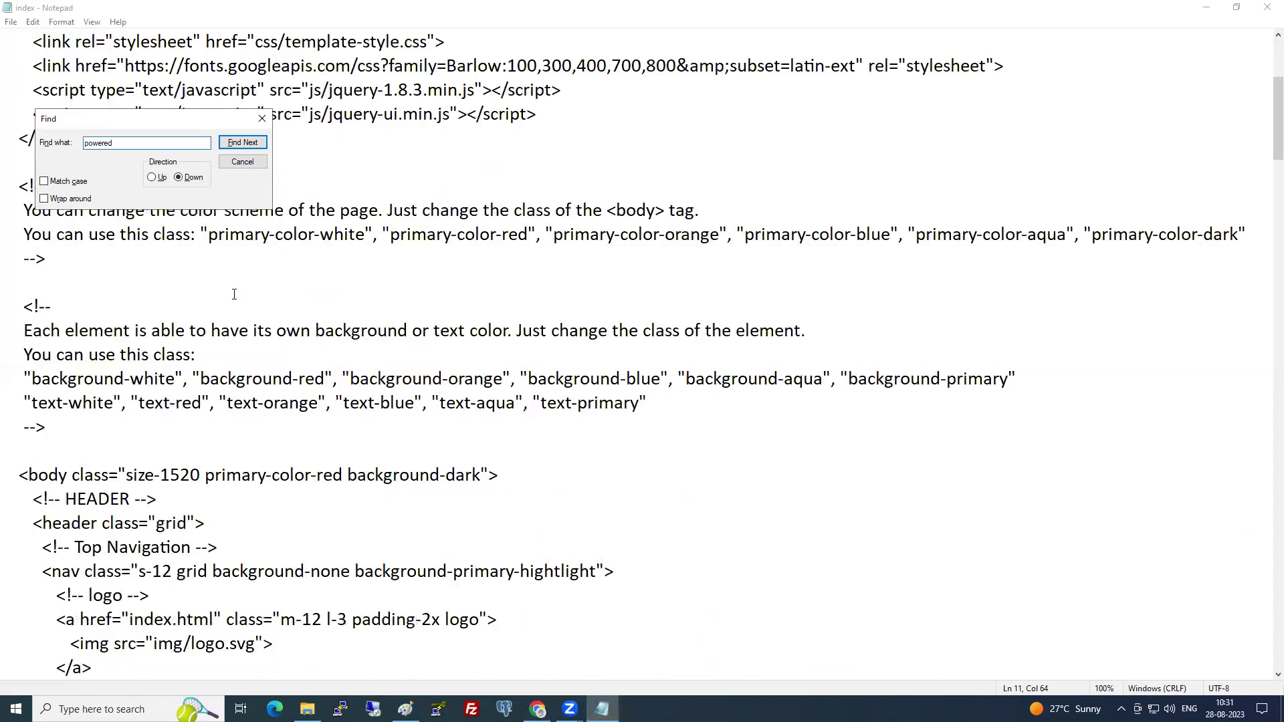
scroll(234, 295, "down", 18)
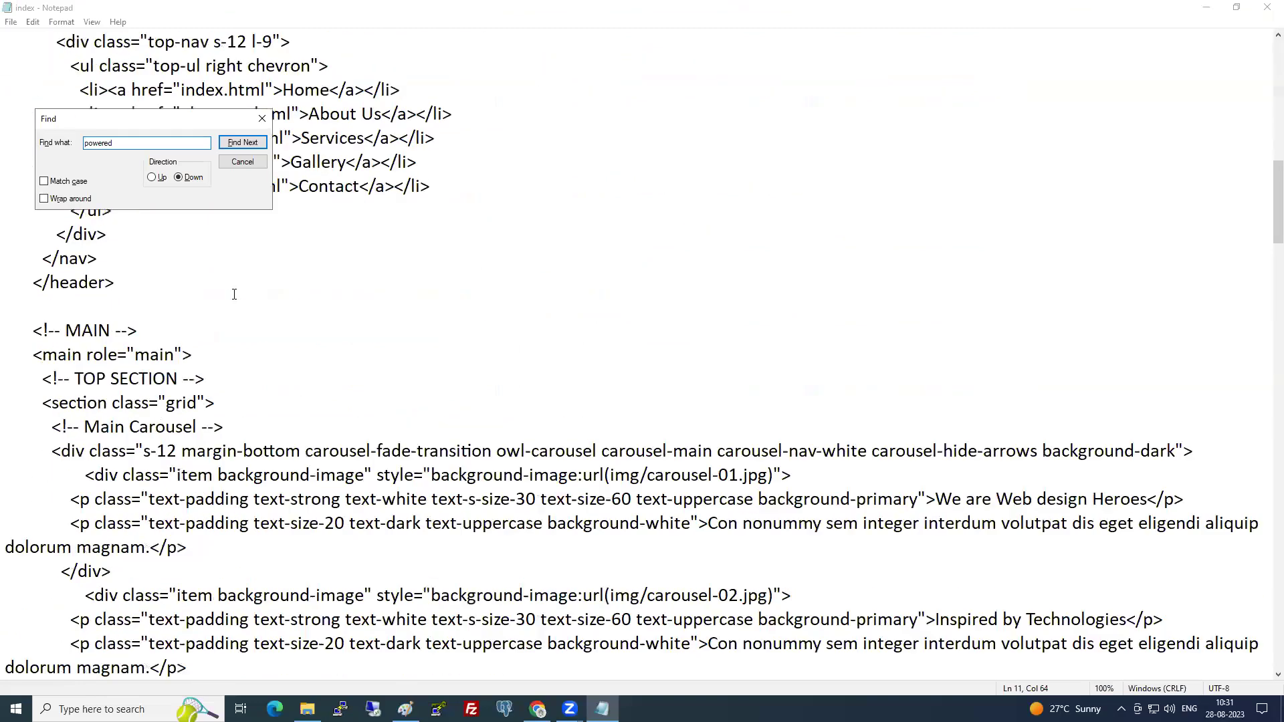
scroll(234, 294, "down", 5)
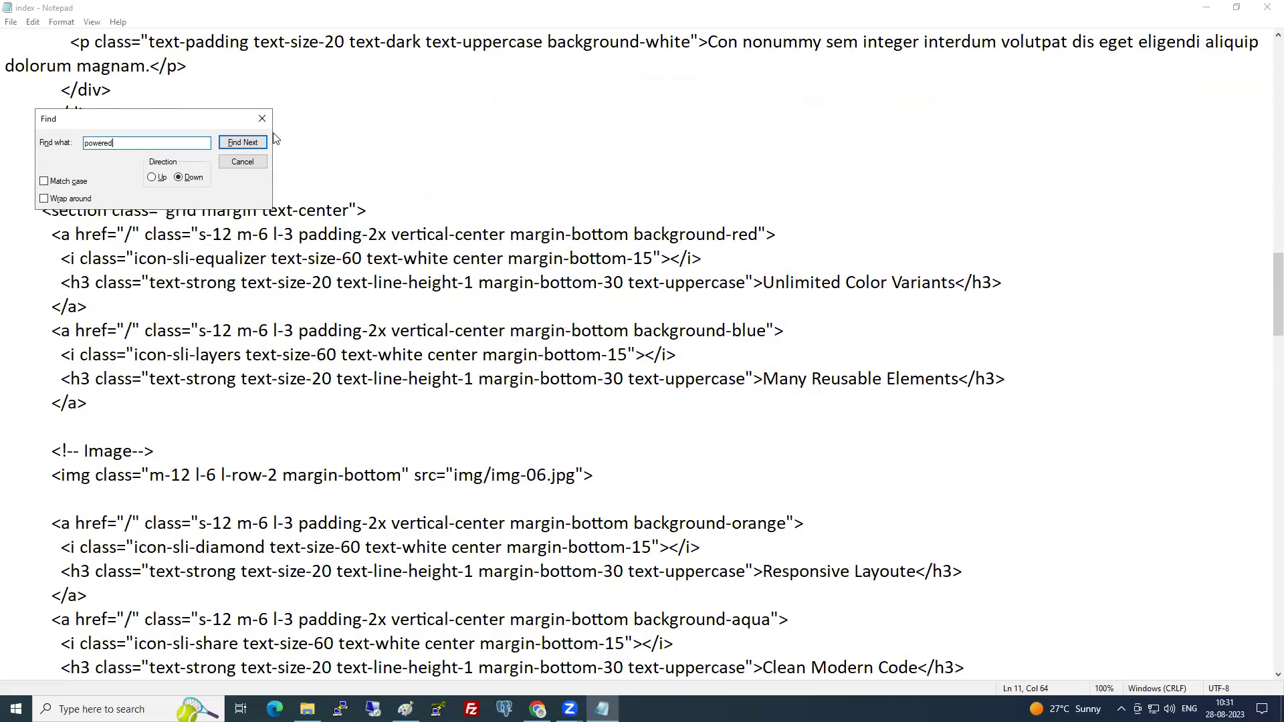
key("alt+Tab")
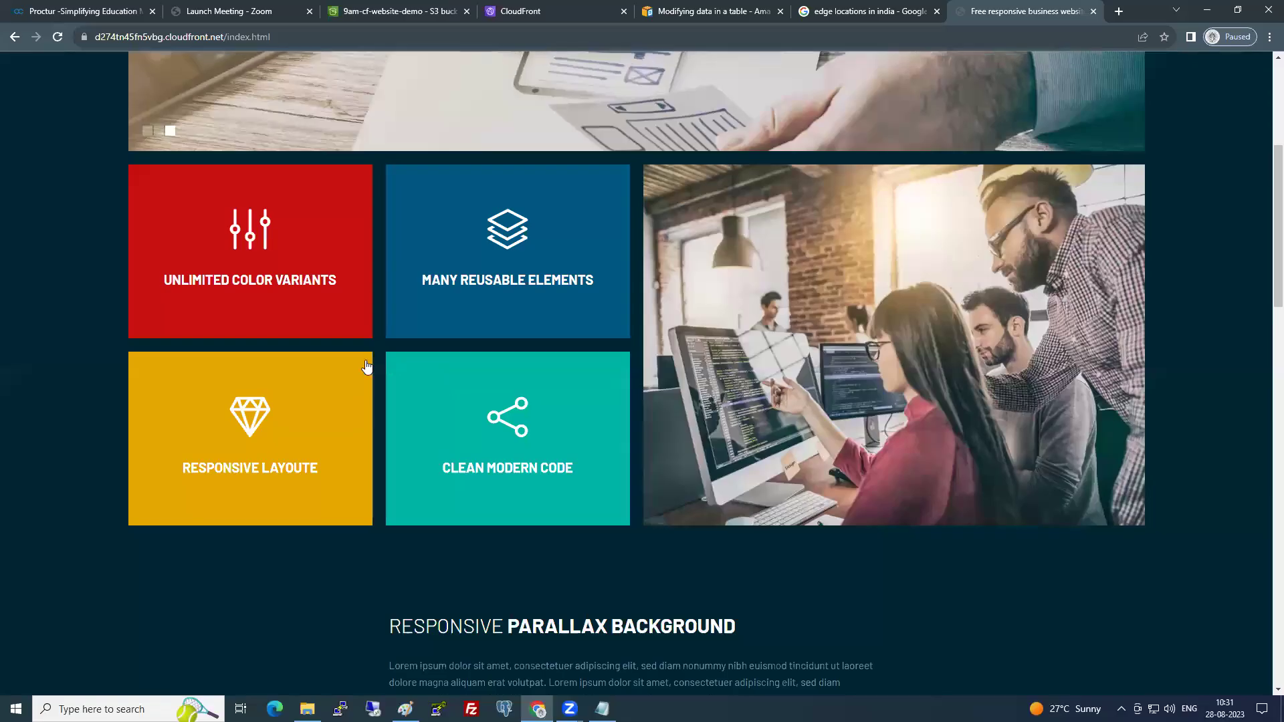
scroll(281, 299, "up", 5)
left_click(848, 80)
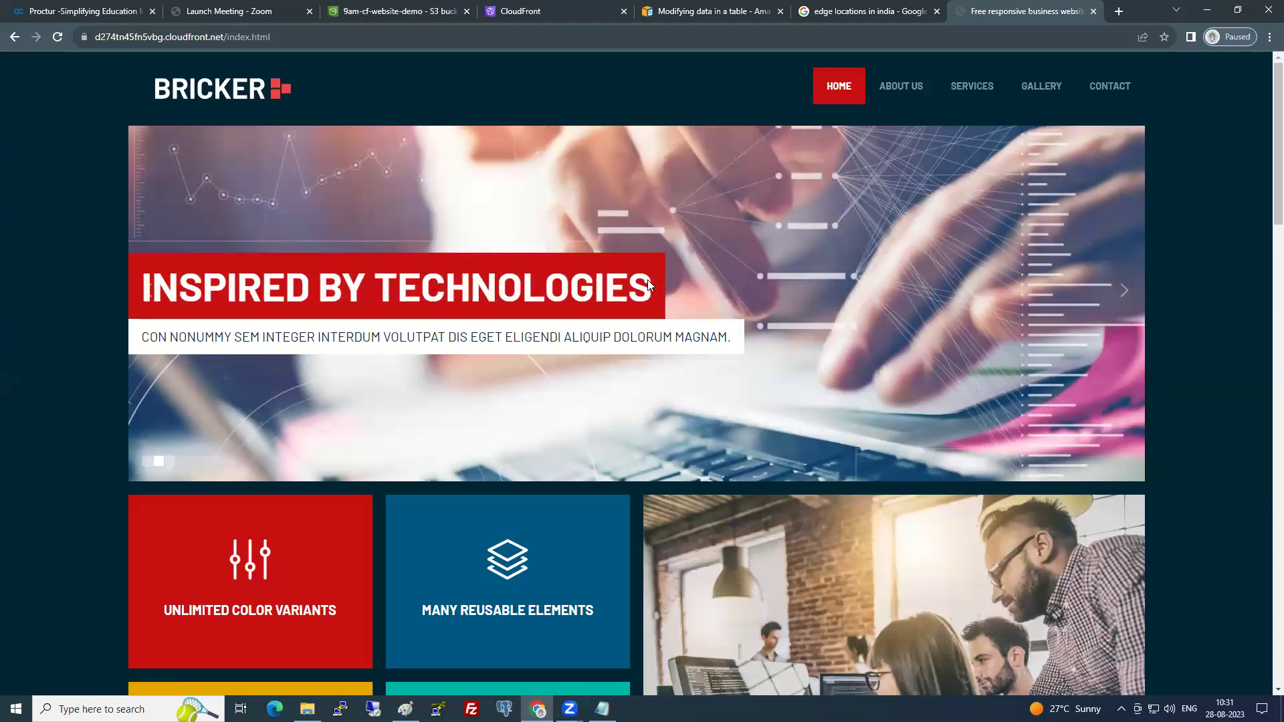
left_click(543, 9)
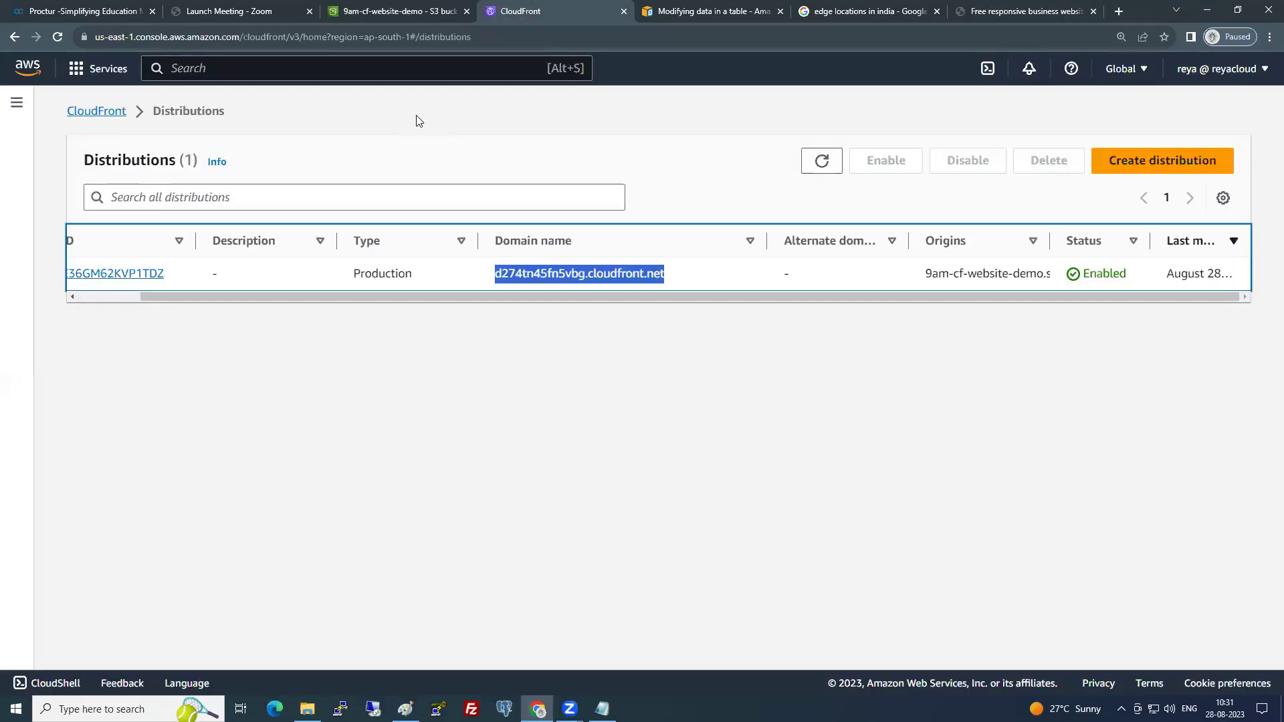
left_click(1038, 11)
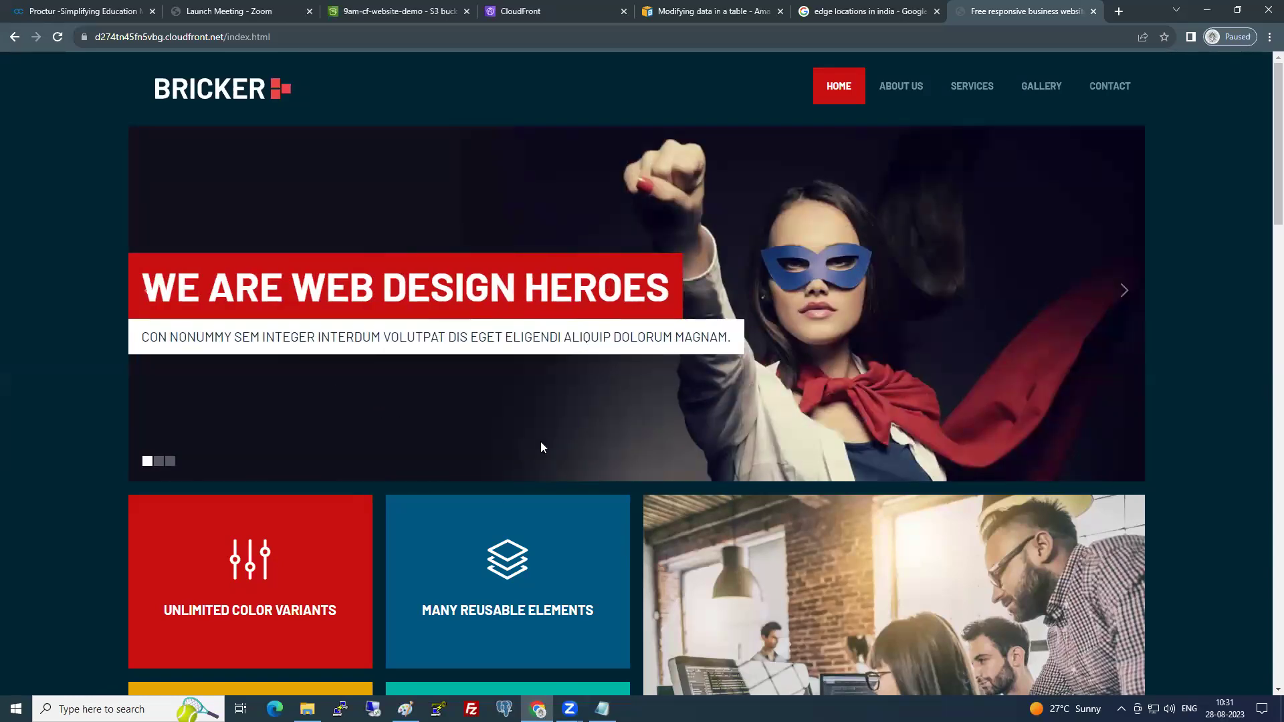
- Search Notepad's index file for 'REYAZ', dismiss the no-match notice, and scroll to the top
key("alt+Tab")
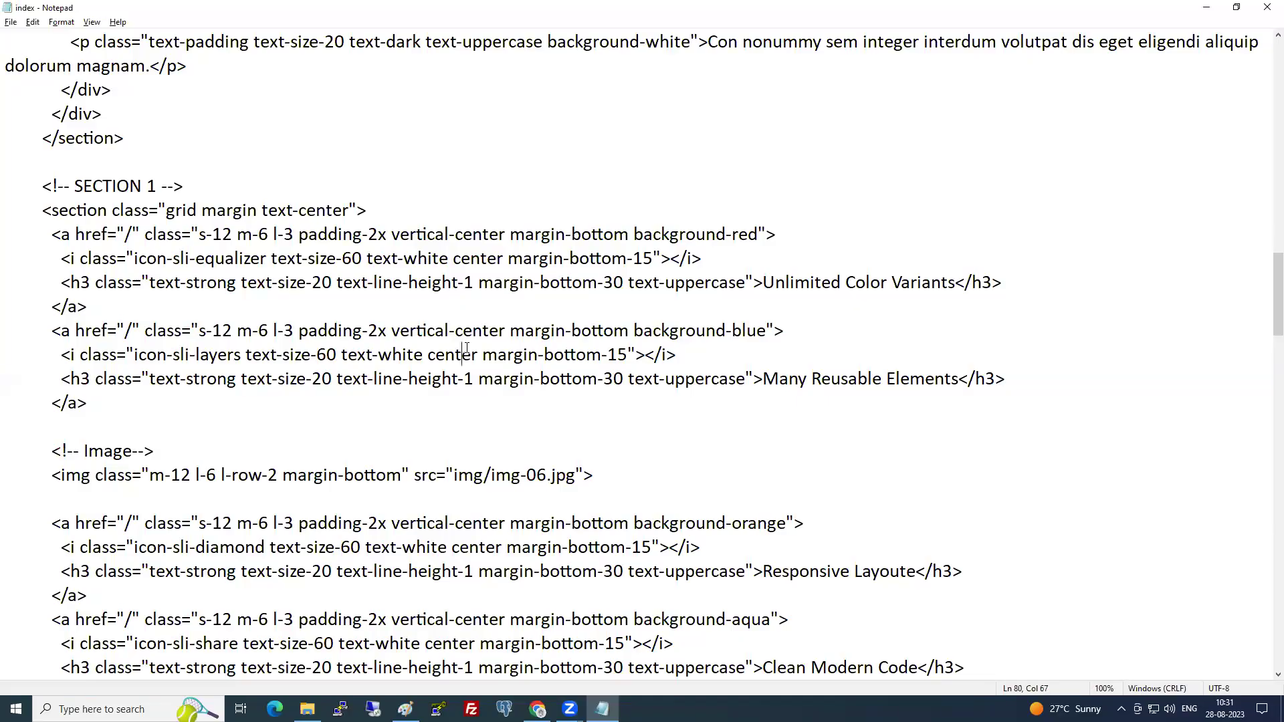
type("in")
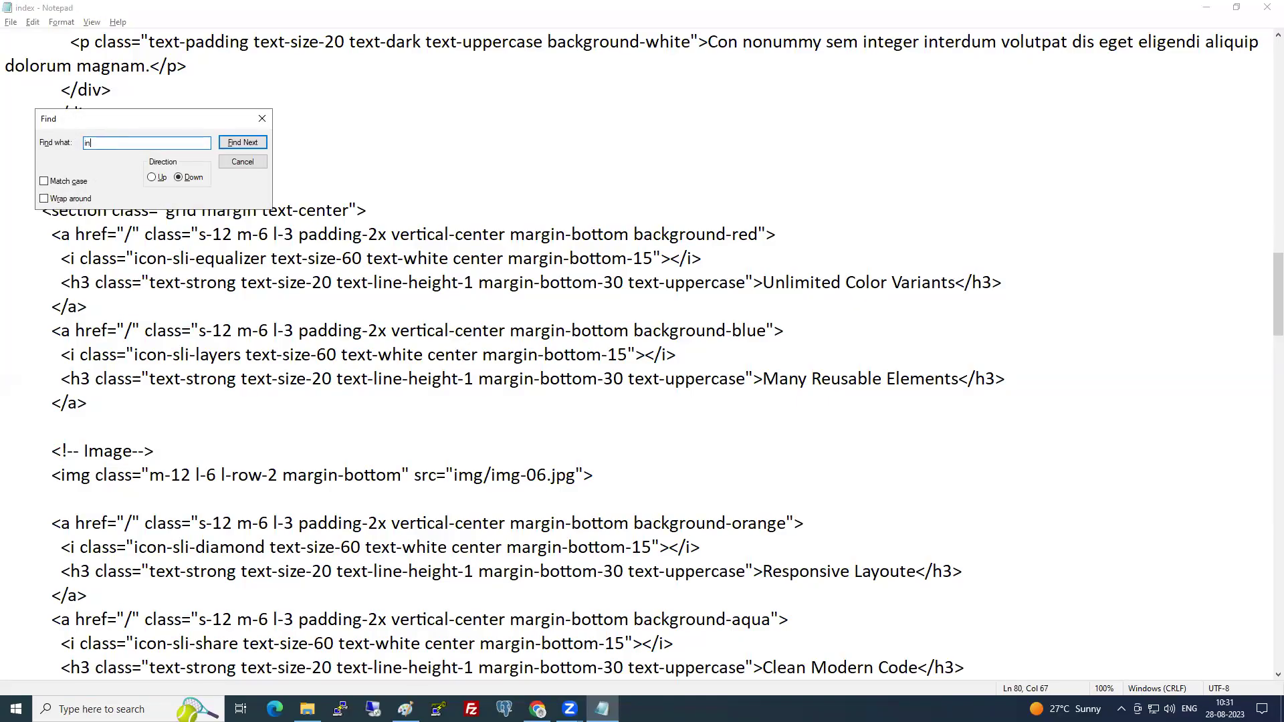
type("spired")
key("BackSpace")
key("BackSpace")
key("BackSpace")
key("BackSpace")
key("BackSpace")
key("BackSpace")
key("BackSpace")
key("BackSpace")
type("REYAZ")
key("Return")
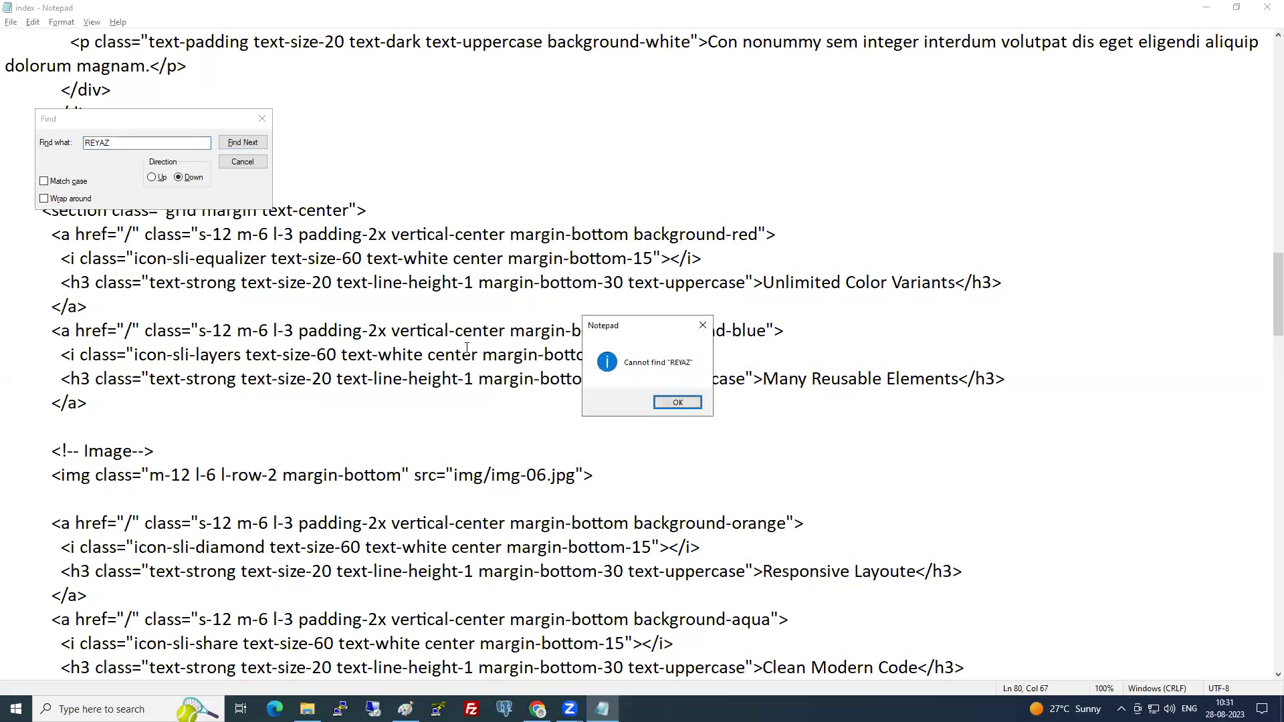
key("Return")
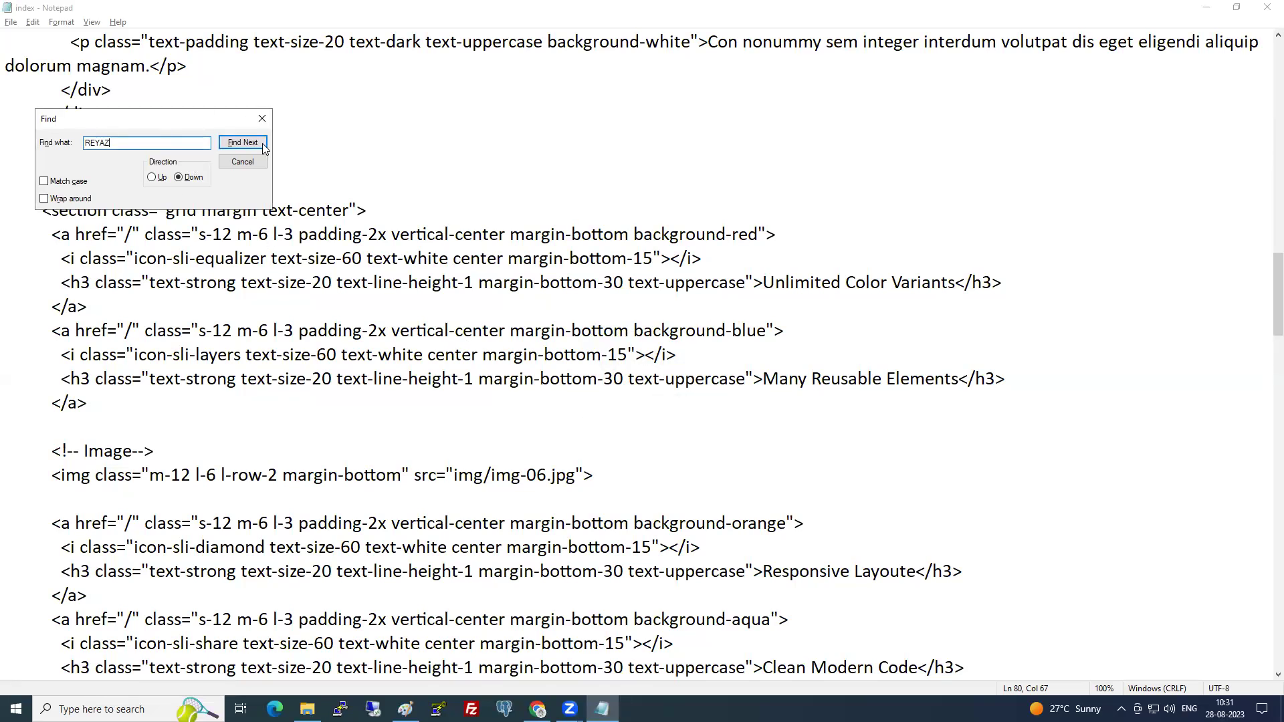
left_click(263, 119)
left_click_drag(1267, 317, 1266, 72)
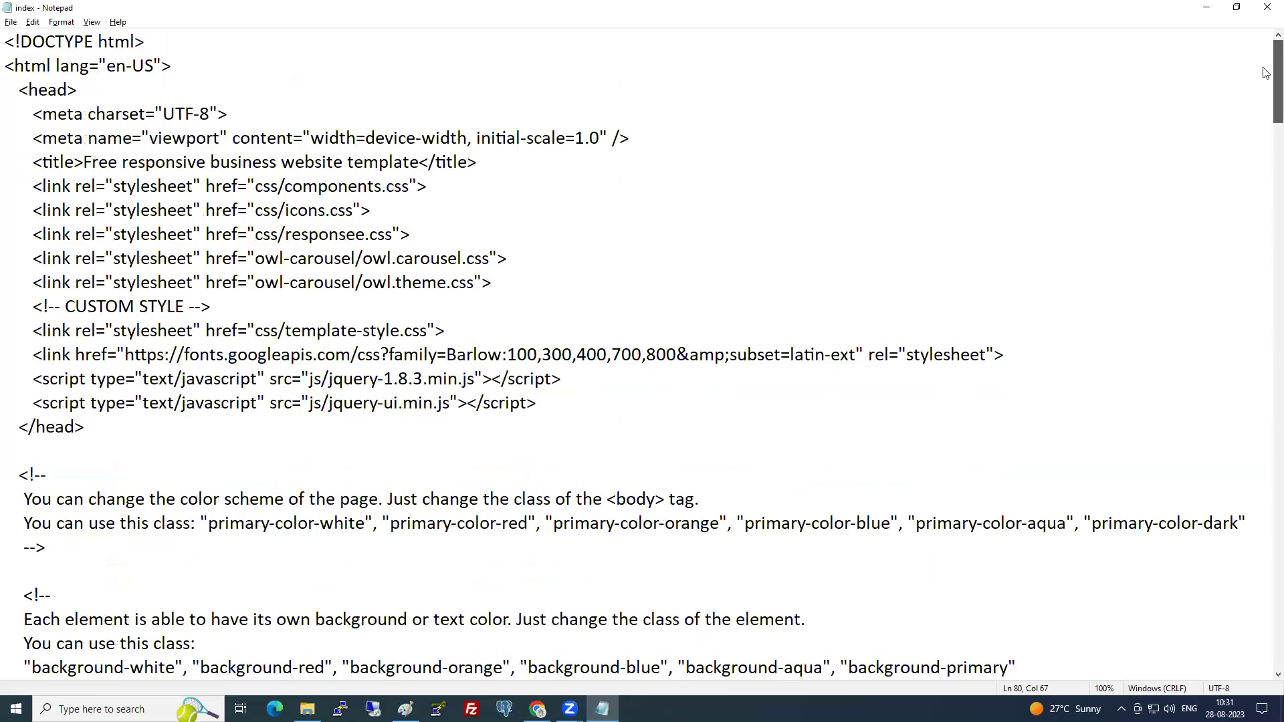